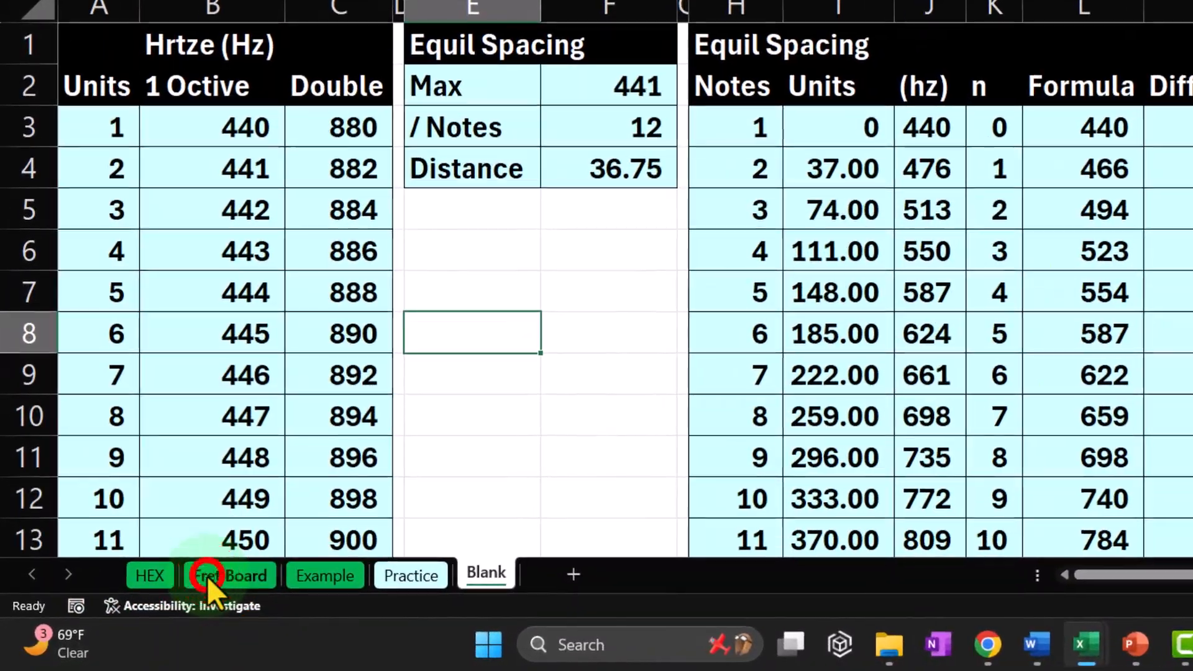
Step: Look through the Fret Board, Example, Practice and Blank worksheets, ending with the empty cells below Equil Spacing on Blank
click(158, 605)
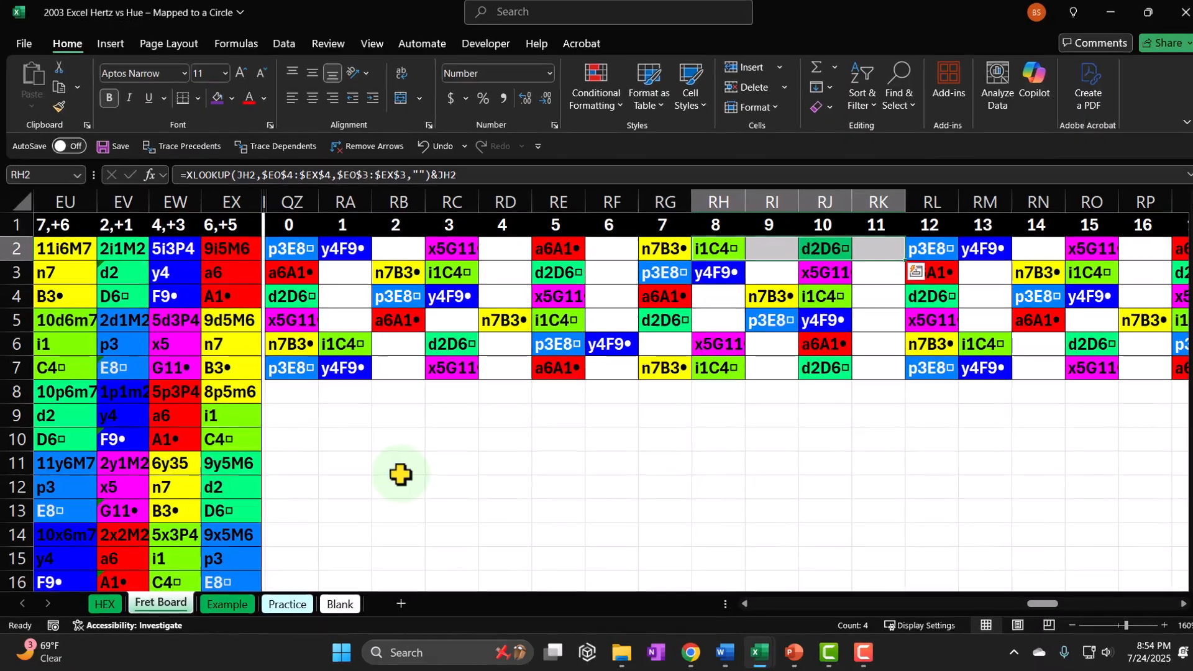
click(225, 604)
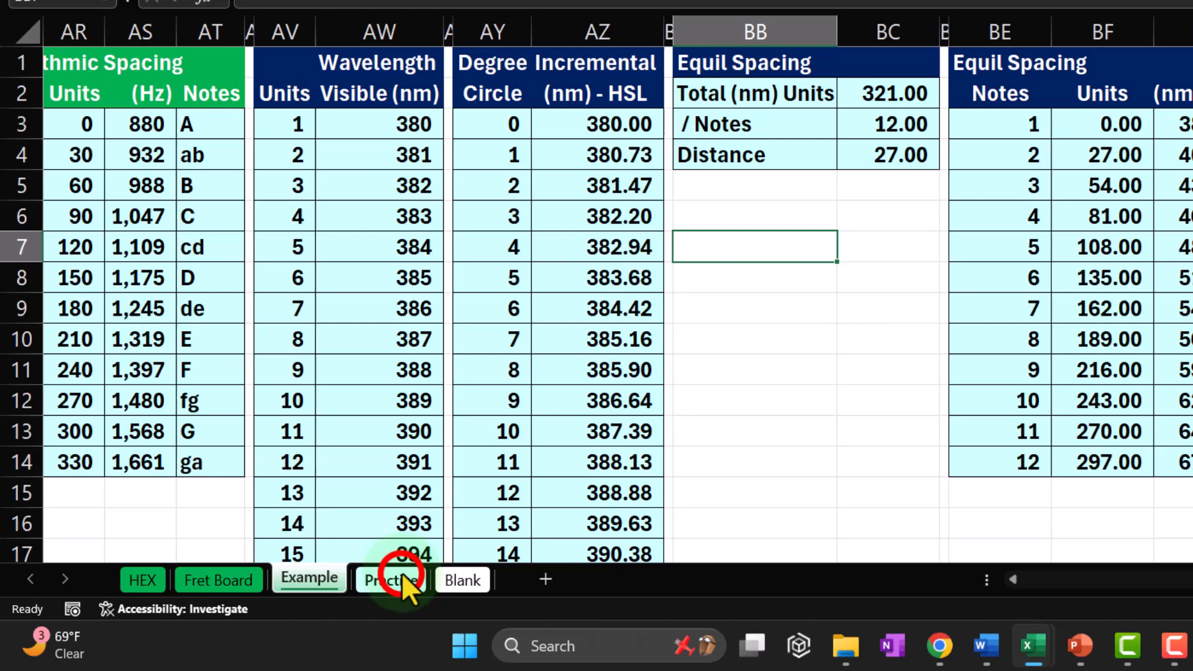
click(287, 605)
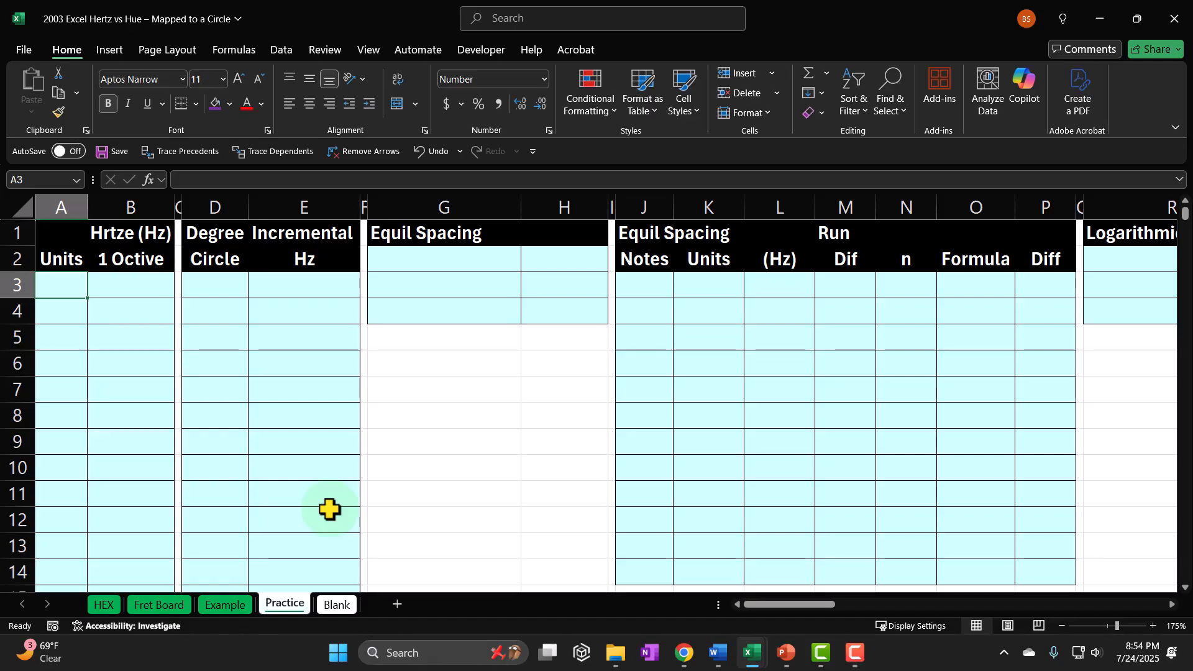
click(337, 605)
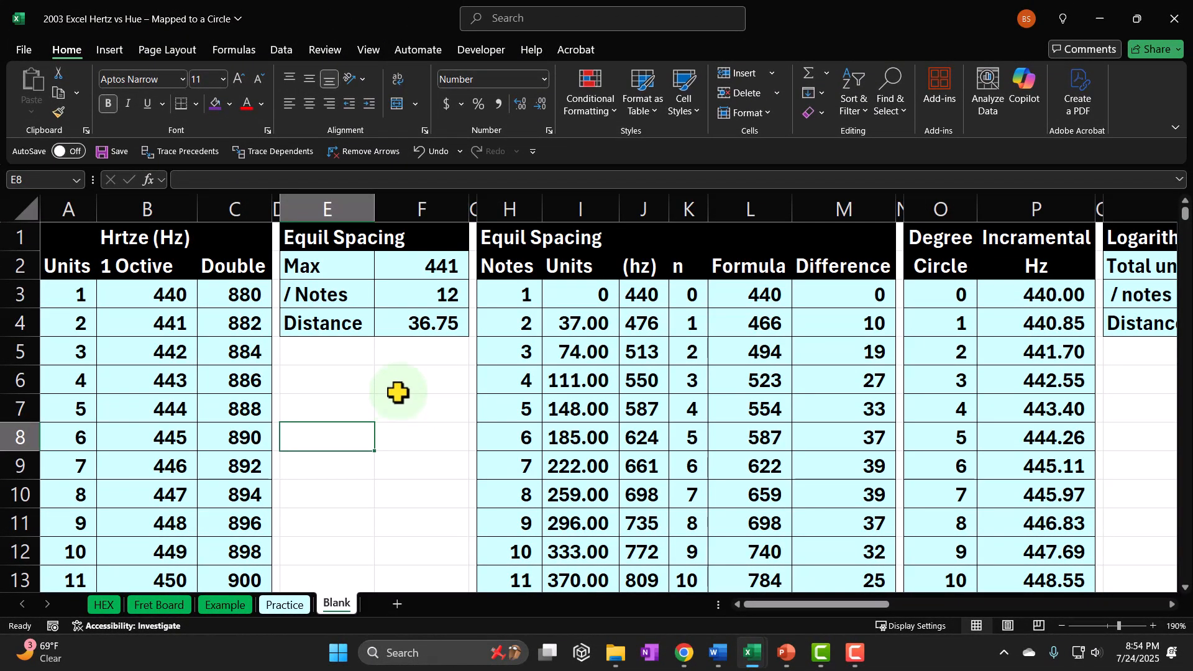
drag(341, 396, 381, 461)
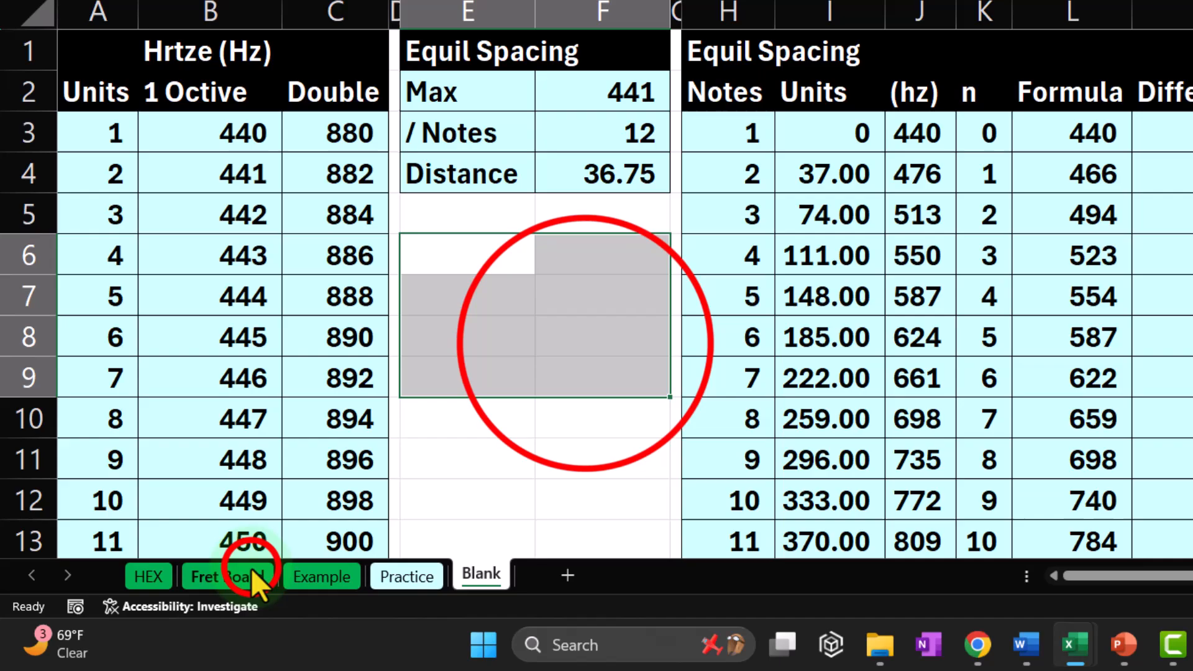
Step: On the Fret Board sheet, delete the conditional formatting rules referring to EU3, ET3, ES3 and ER3 from the range QZ2:RX7
click(176, 599)
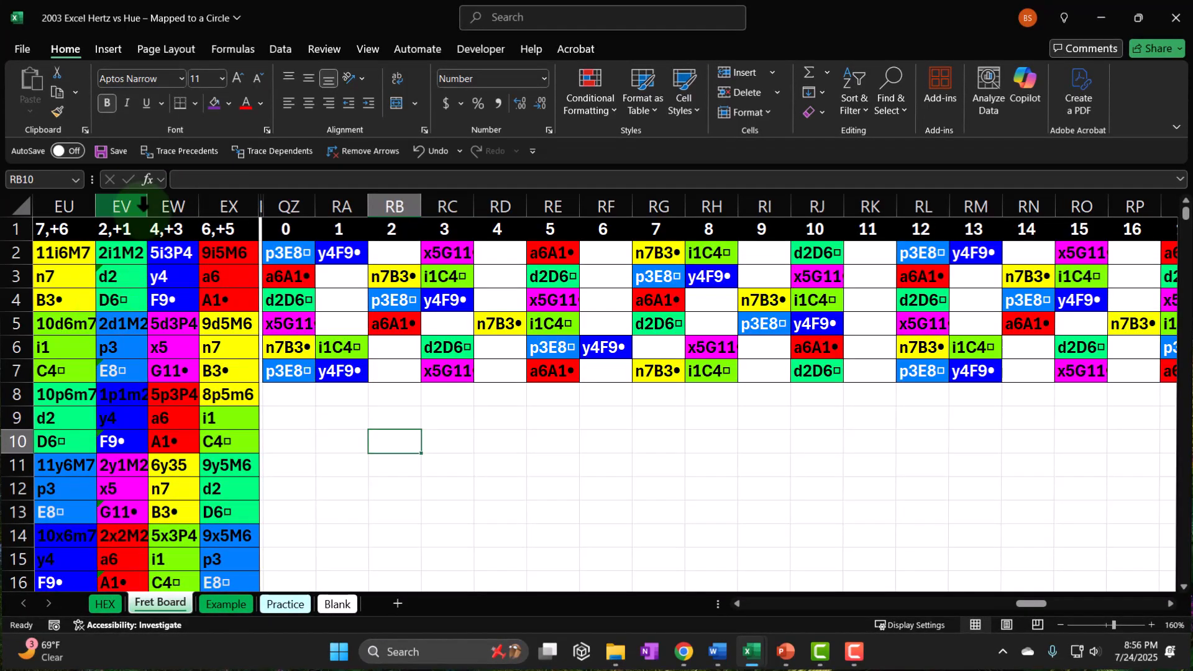
click(292, 253)
drag(304, 258, 1081, 380)
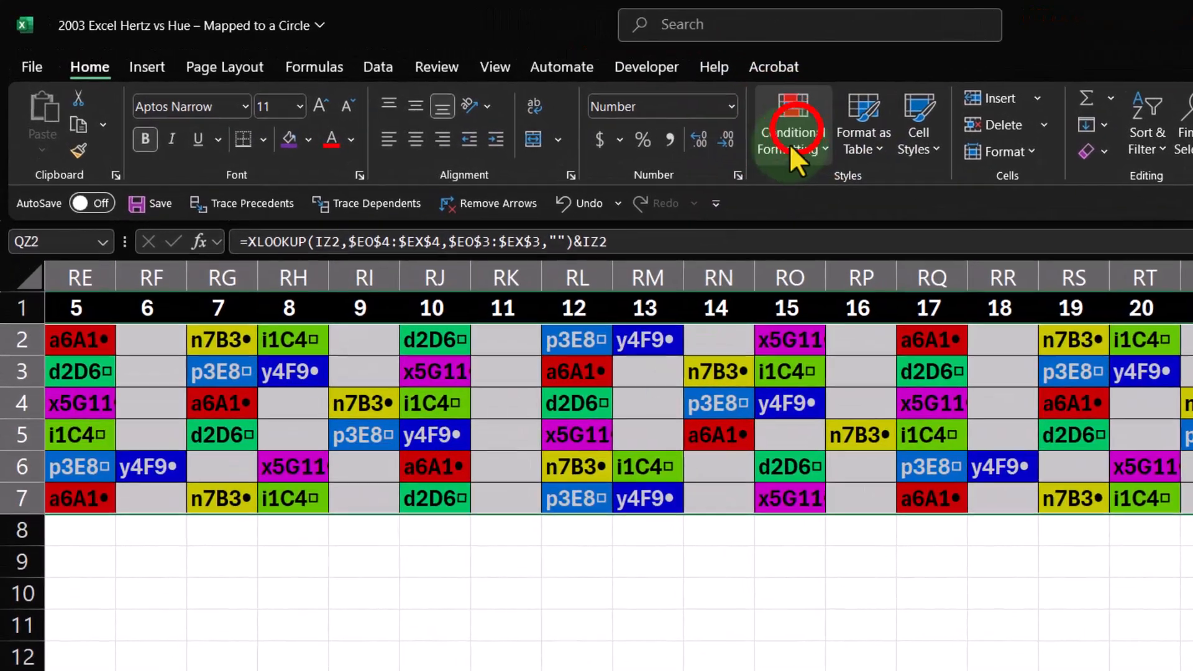
click(590, 98)
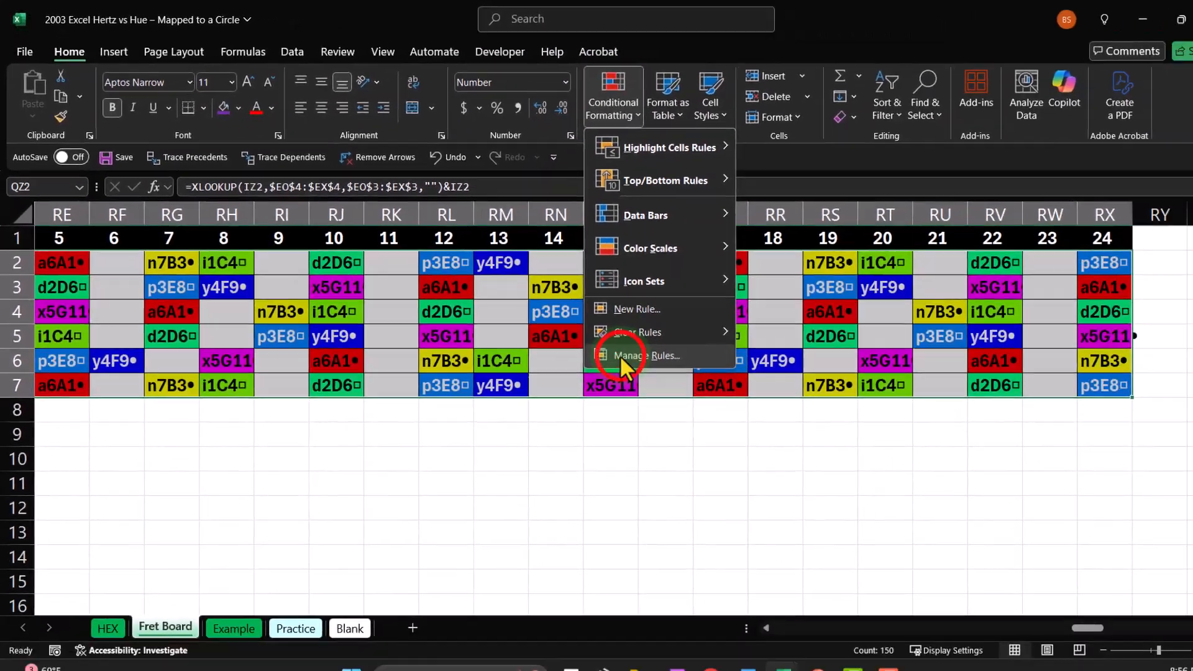
click(851, 479)
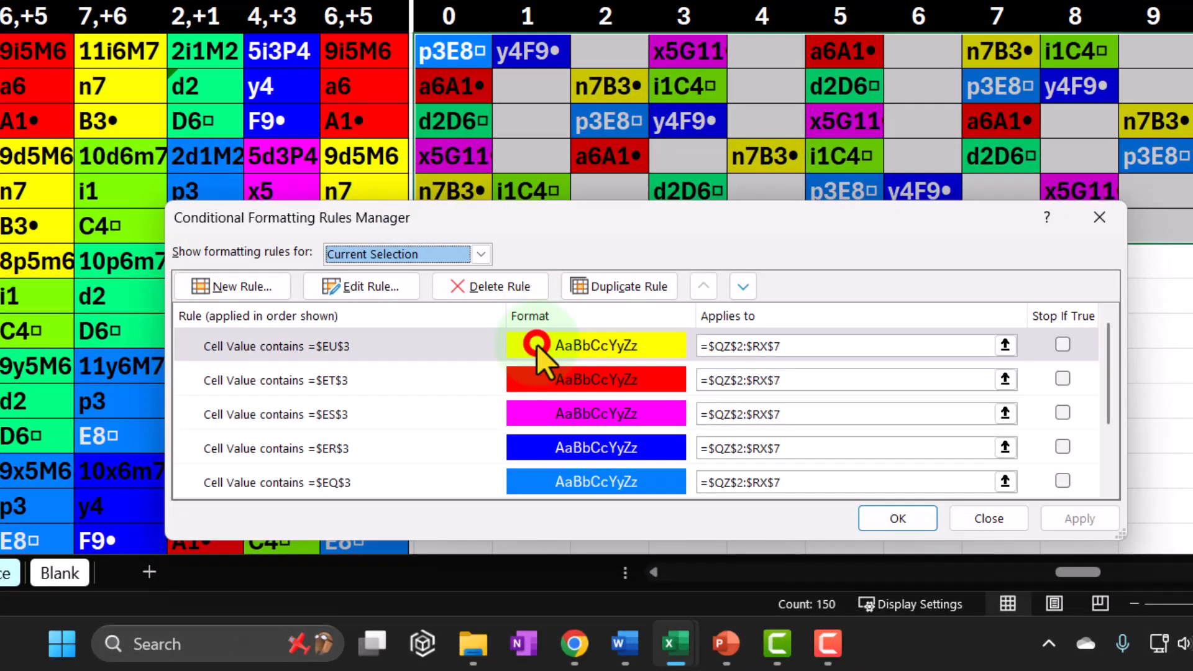
click(537, 344)
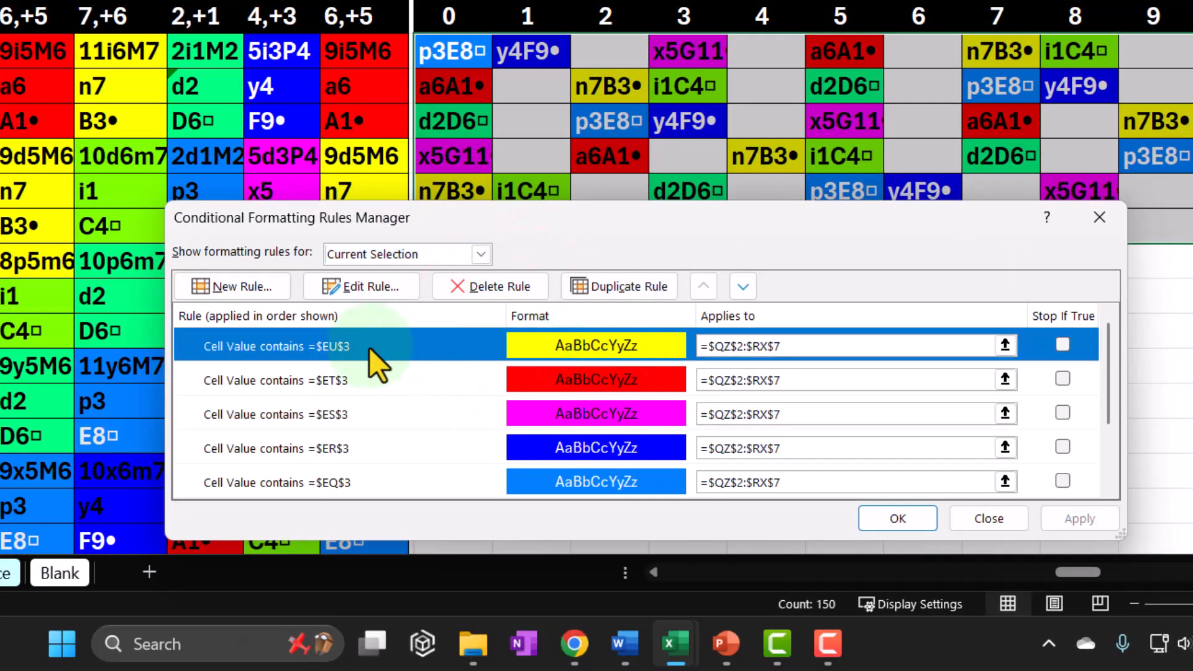
click(471, 285)
click(471, 285)
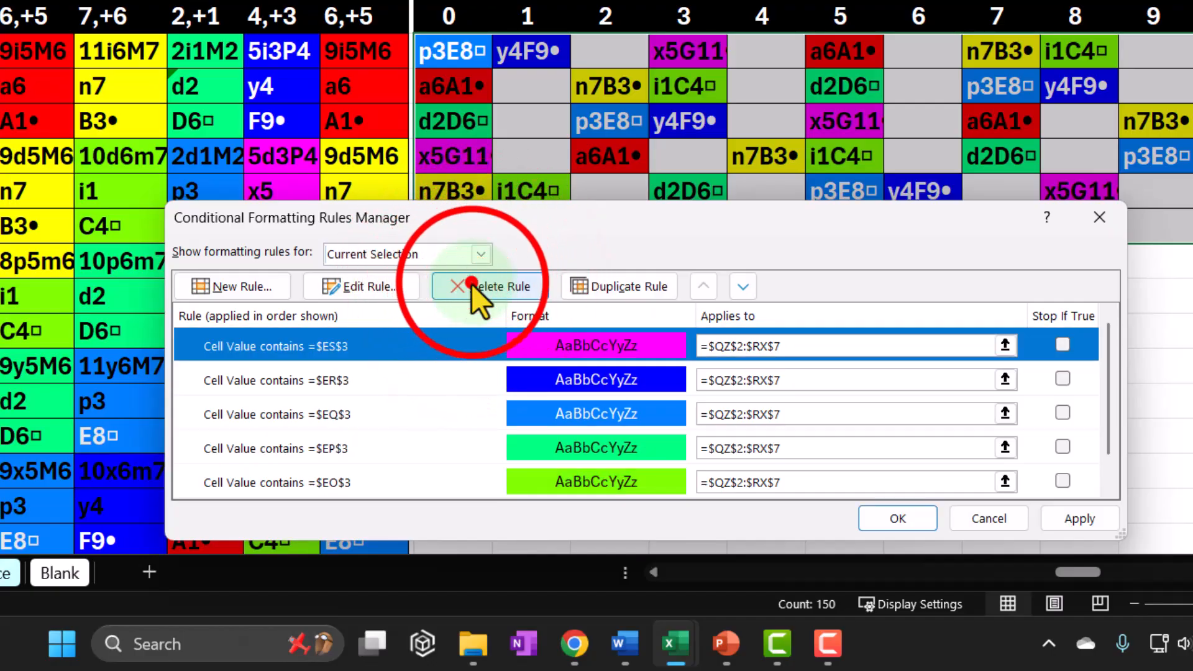
click(471, 285)
click(473, 284)
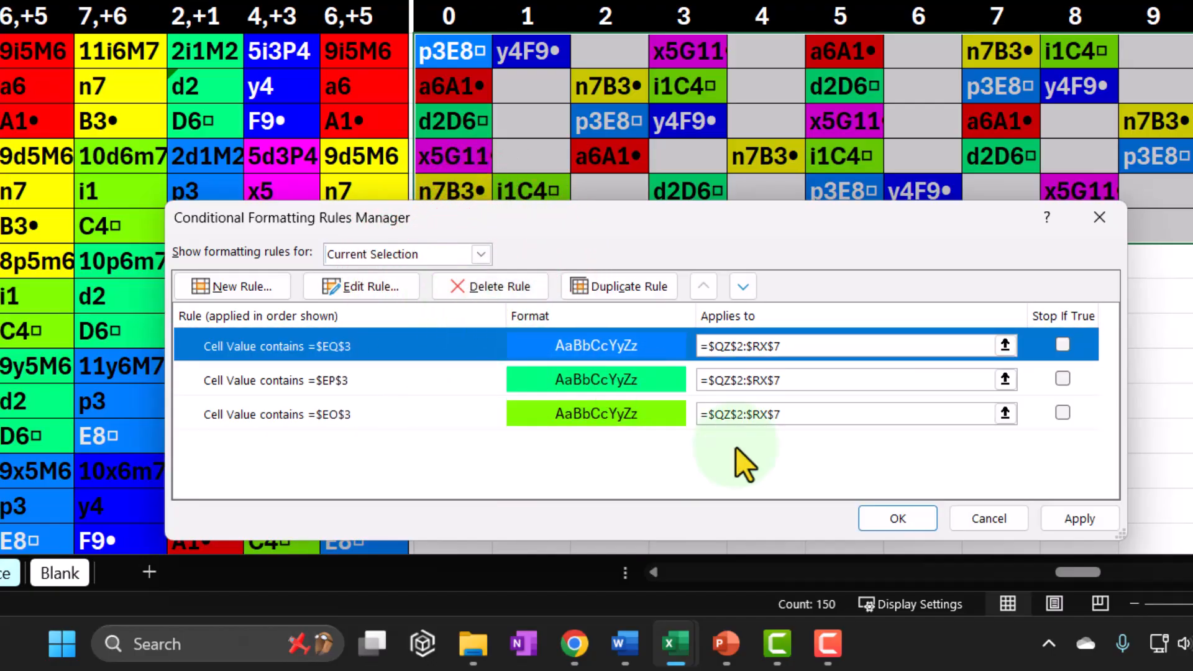
click(878, 520)
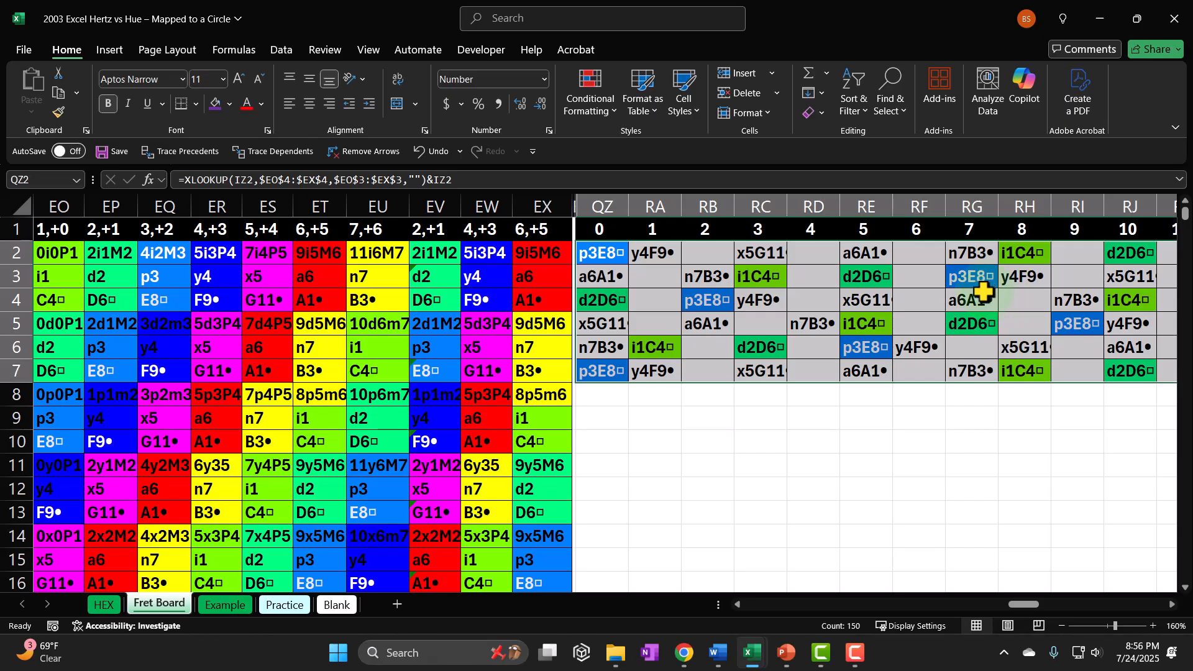
Step: Copy the formatting of note cell ET4 onto the fretboard grid from QZ2 across and down to row 7
click(320, 303)
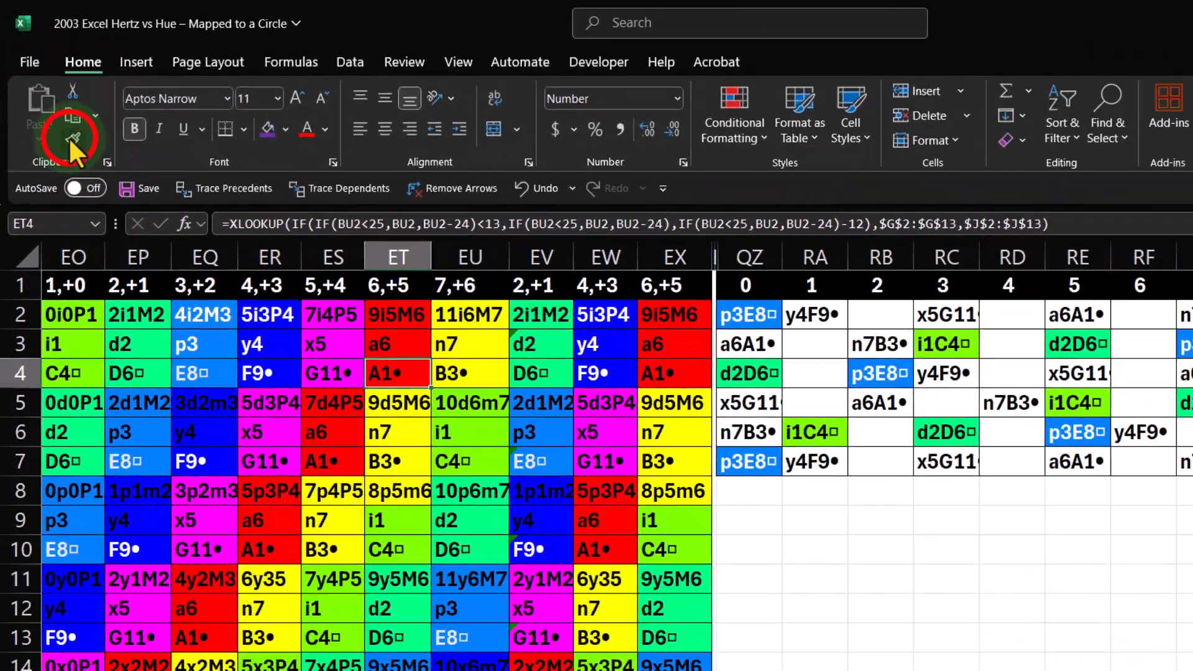
click(71, 141)
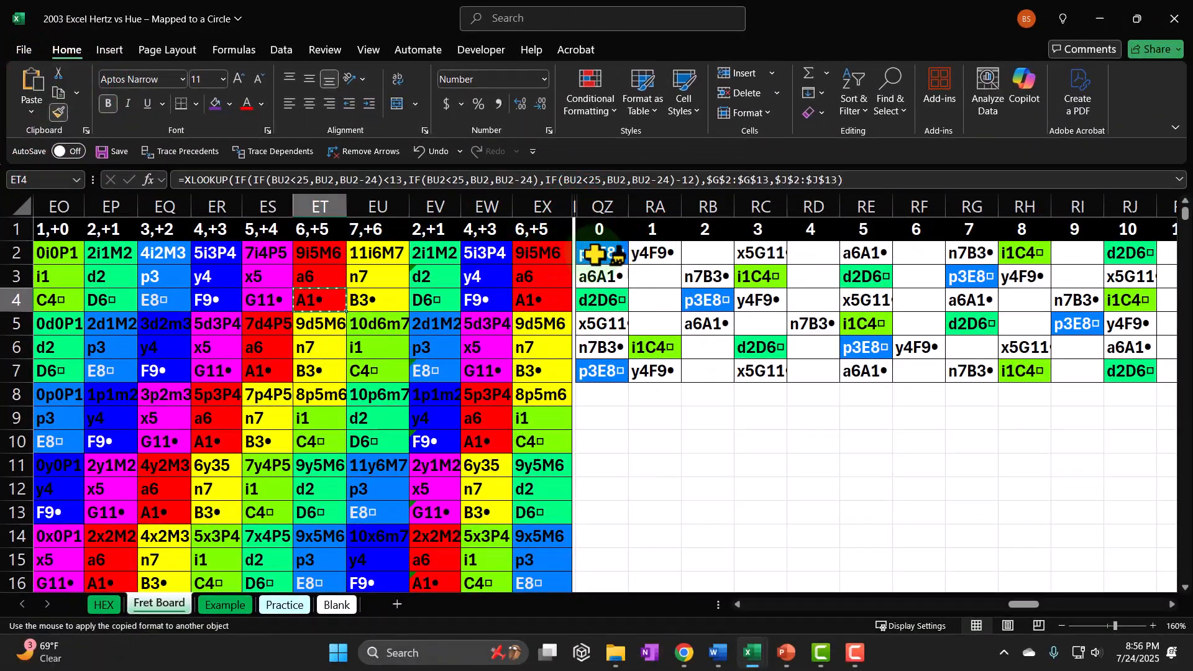
drag(749, 315, 1189, 403)
mouse_move(1096, 336)
mouse_down()
mouse_move(1183, 372)
mouse_move(1069, 374)
mouse_up()
Step: Set the yellow cell EN1 above the scale tables to 6
click(650, 273)
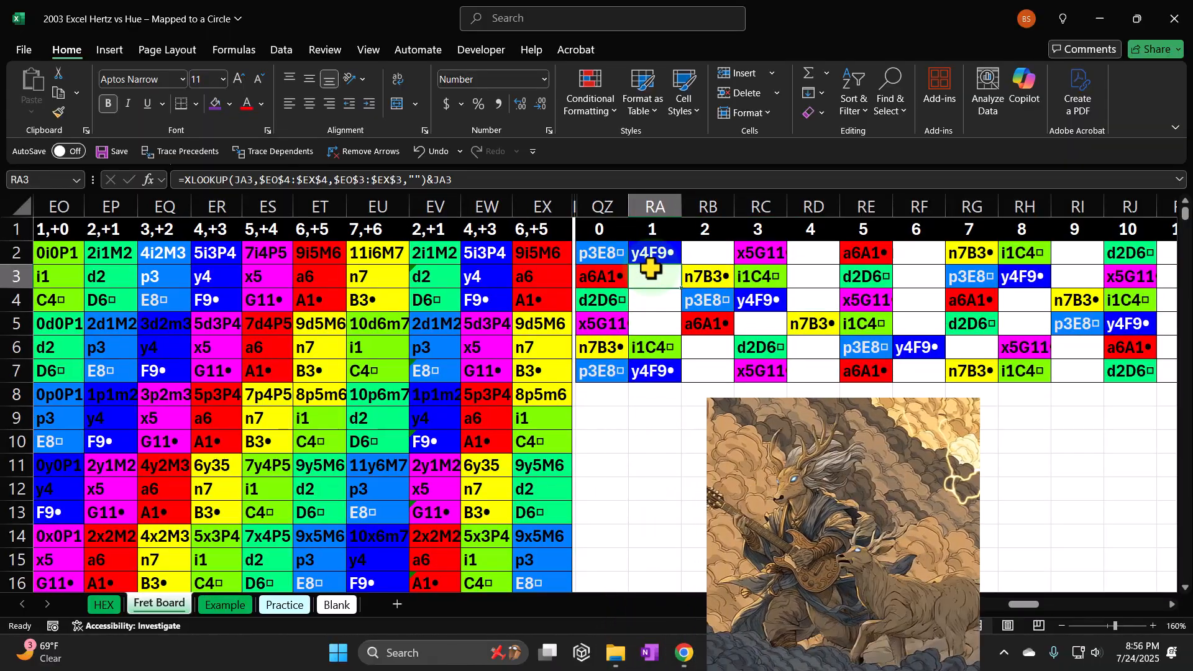
key(Left)
key(Left)
key(Left)
key(Left)
key(Left)
key(Left)
key(Left)
key(Left)
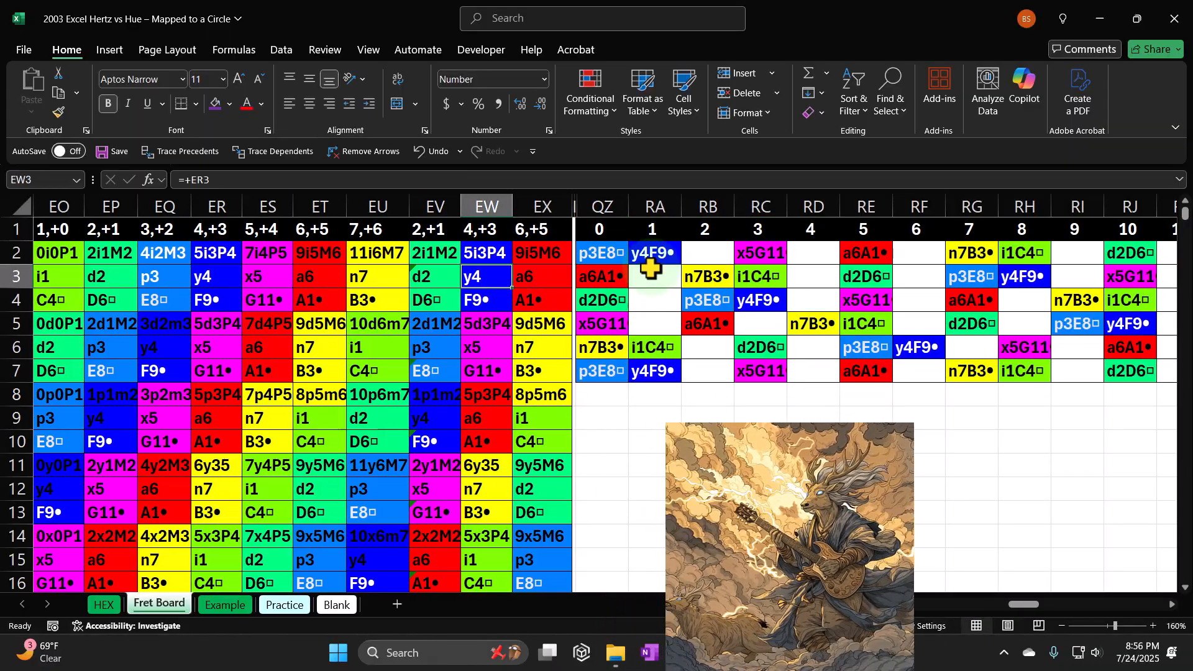
key(Left)
key(Left)
key(Left)
key(Left)
key(Left)
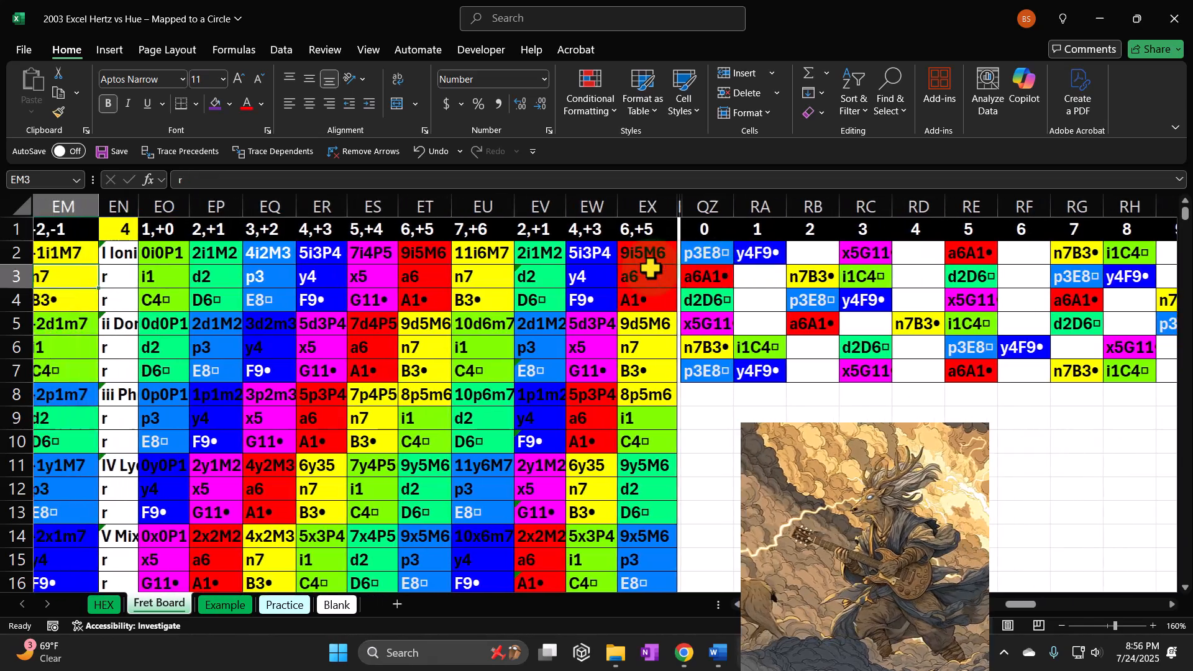
key(Up)
key(Up)
key(Right)
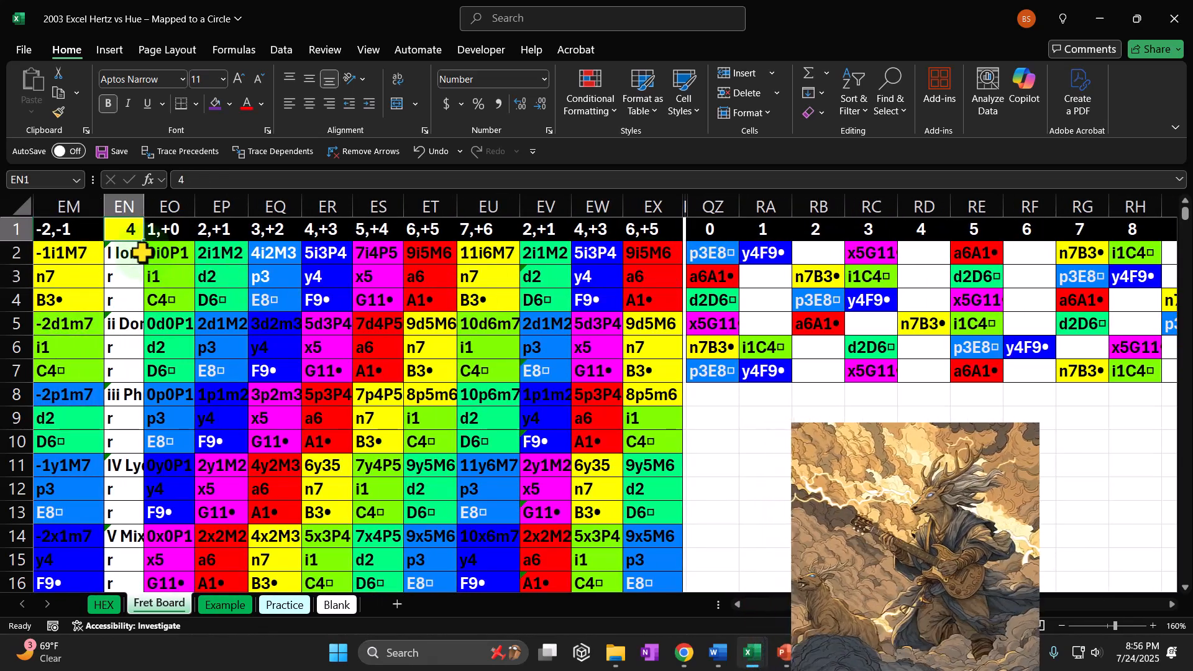
text(6)
key(Return)
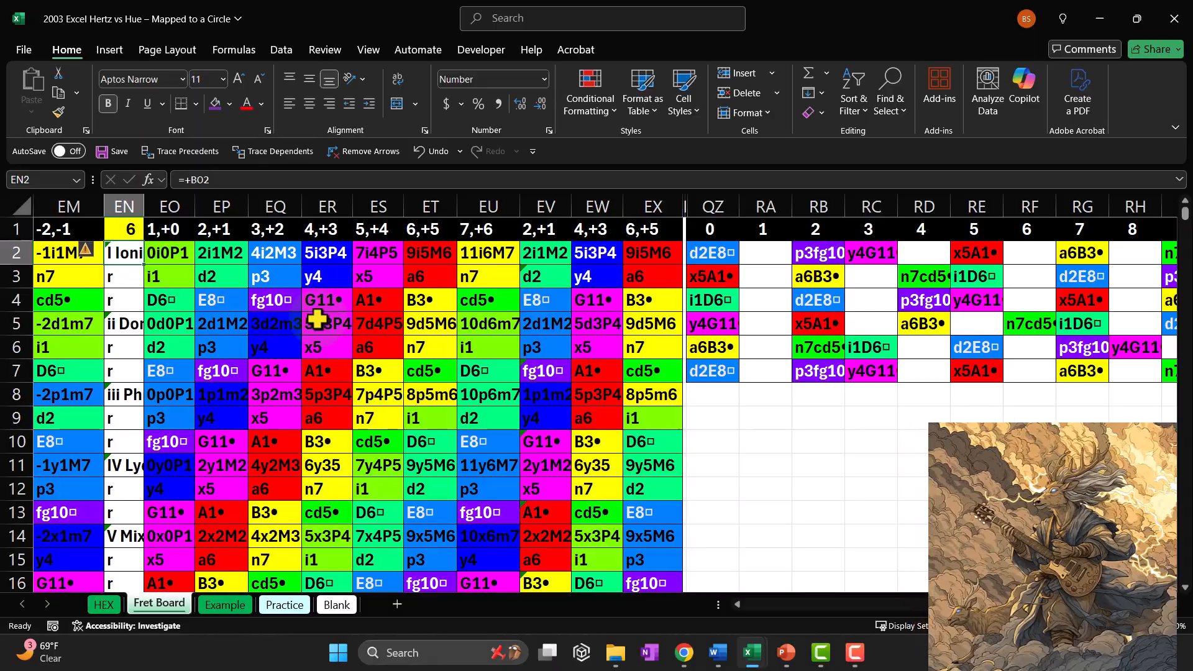
Step: Set the yellow cell EN1 to 8 and inspect fretboard cell RD2
click(132, 236)
text(8)
key(Return)
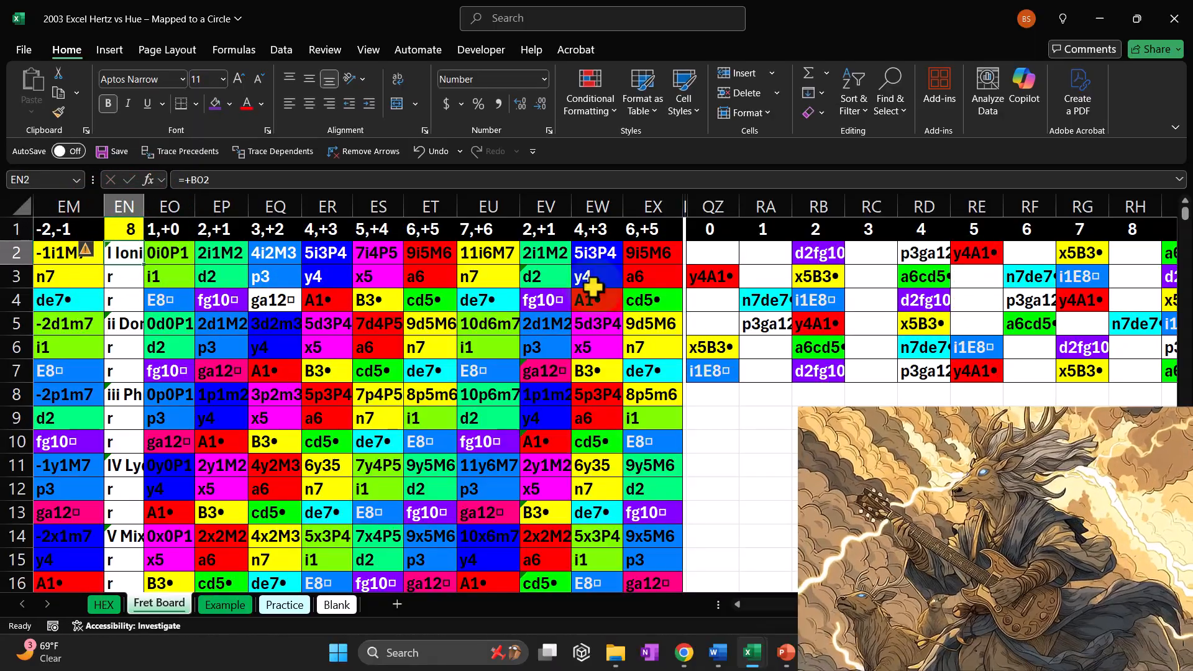
click(925, 255)
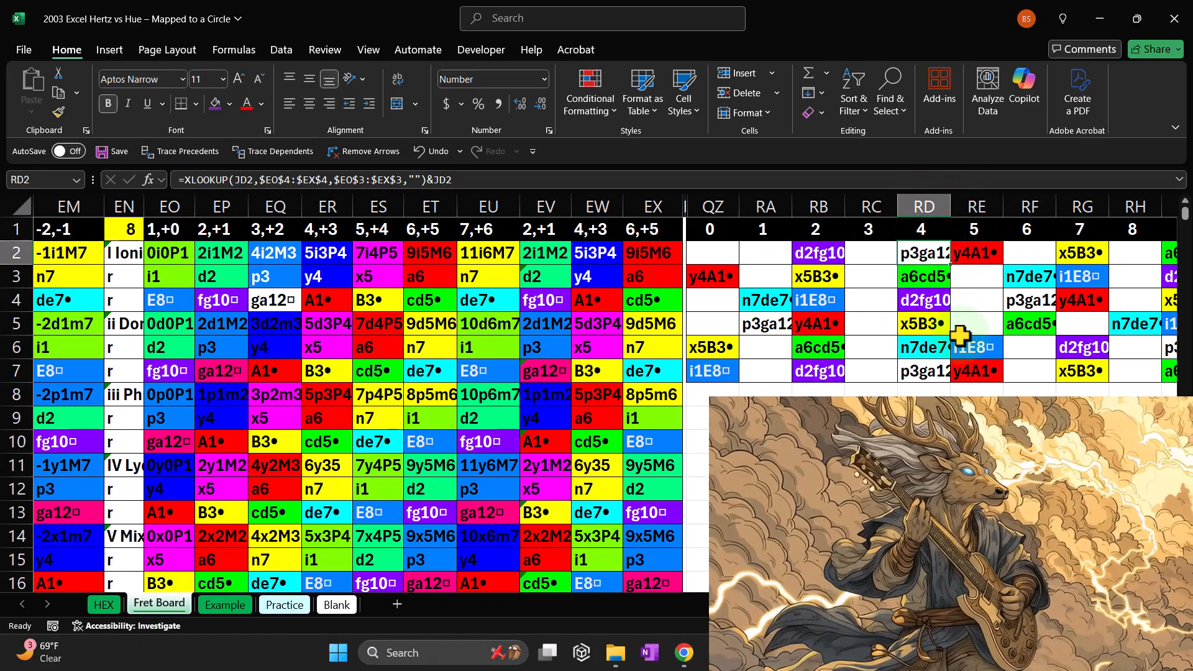
Step: Set the yellow cell EN1 to 9
click(127, 233)
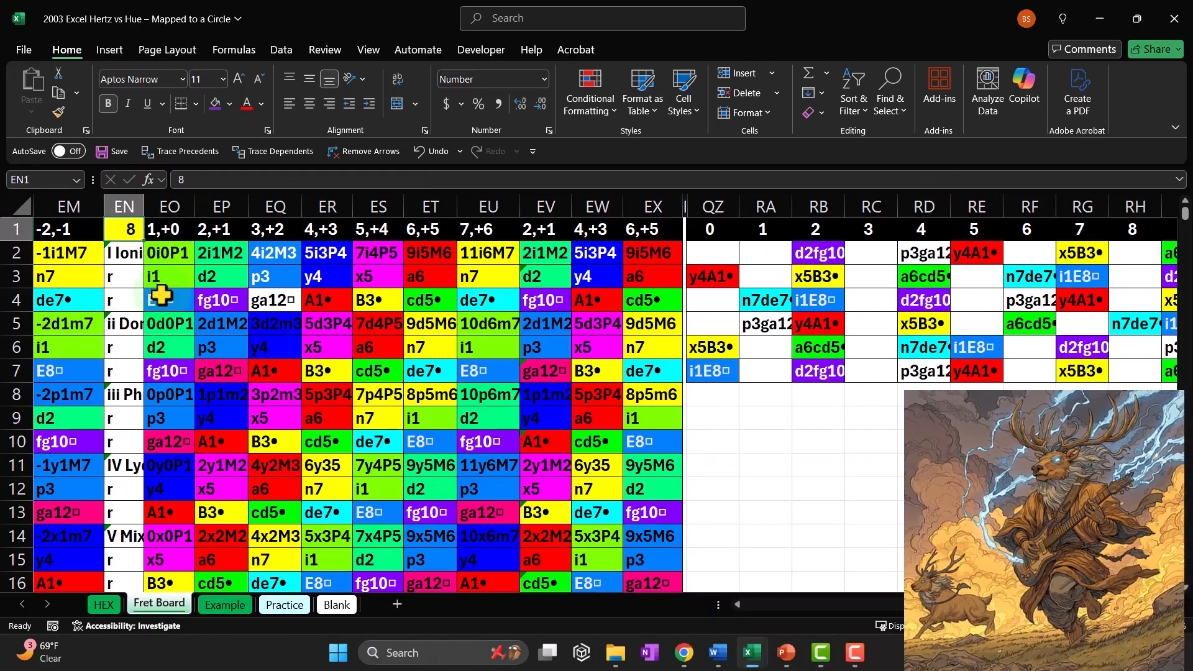
text(9)
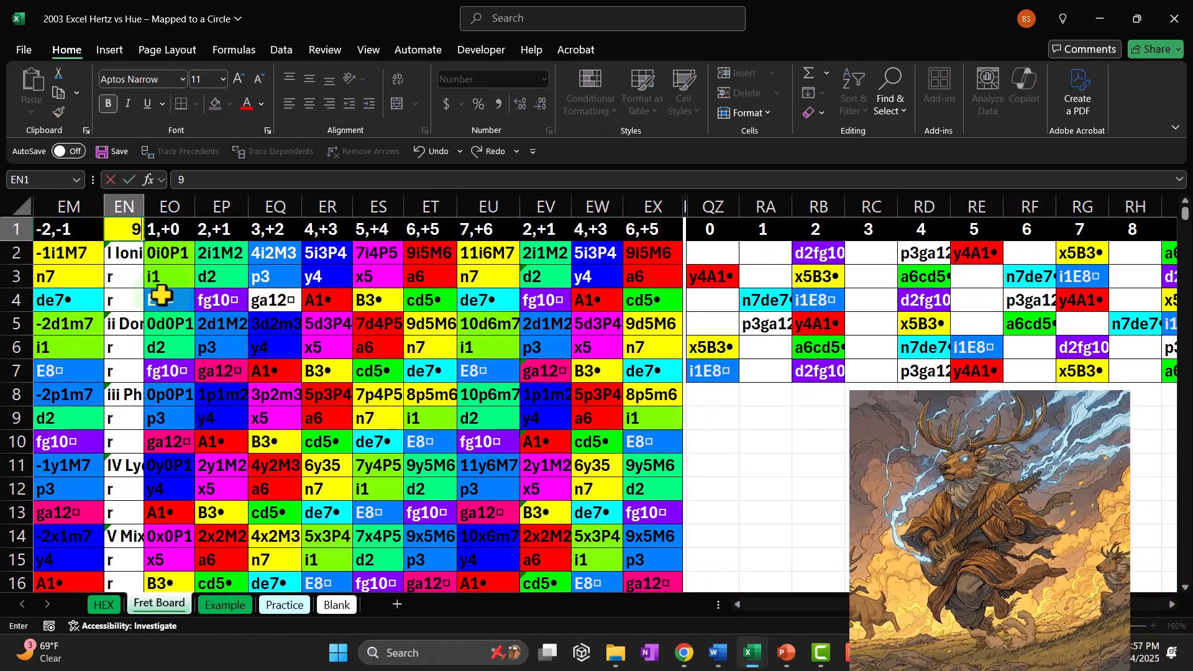
key(Return)
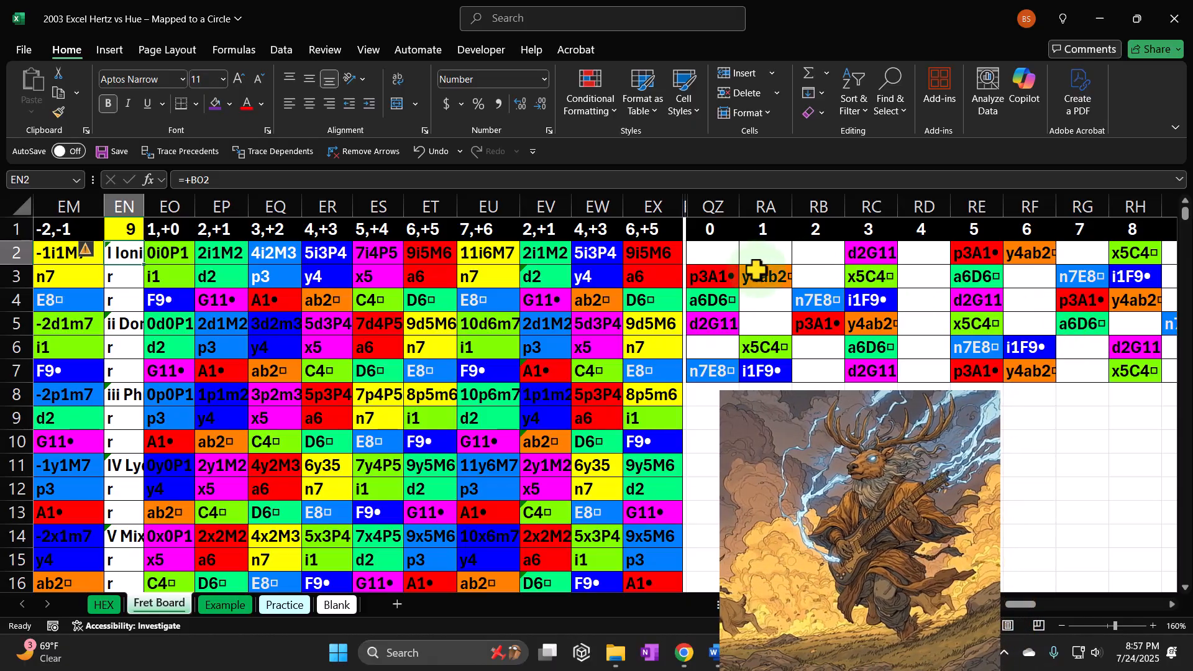
Step: Set the yellow cell EN1 to 4
click(136, 227)
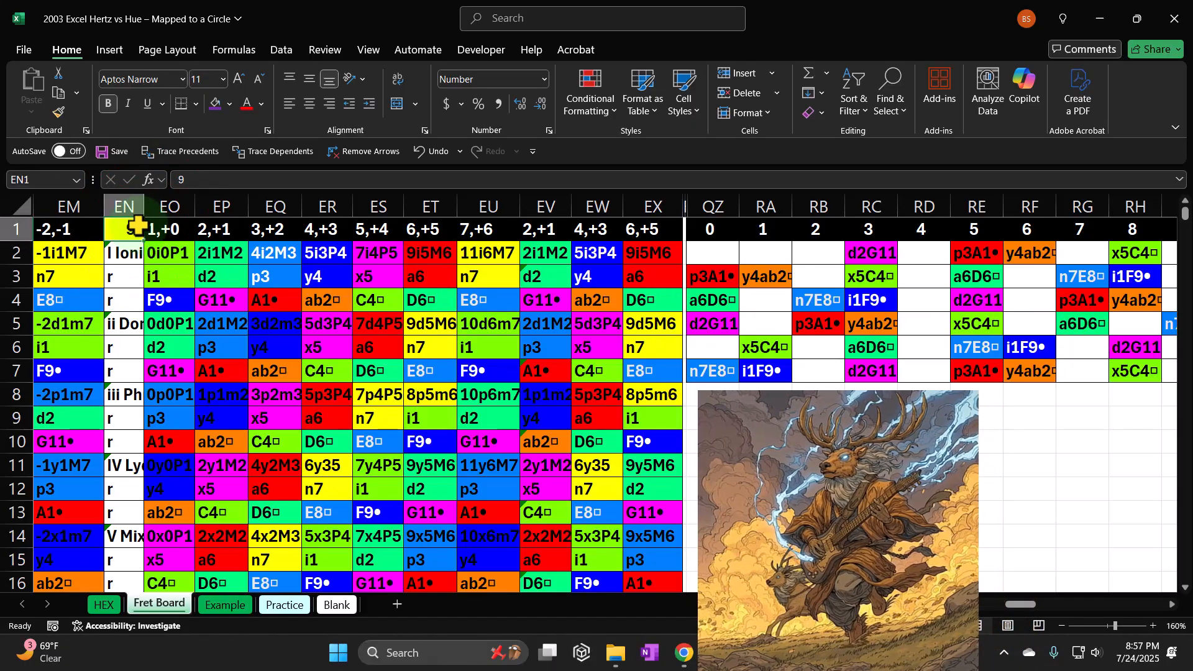
text(4)
key(Return)
Step: Copy the formatting of interval cell EO3 onto the whole fretboard grid QZ2:RX7 with Format Painter
click(160, 274)
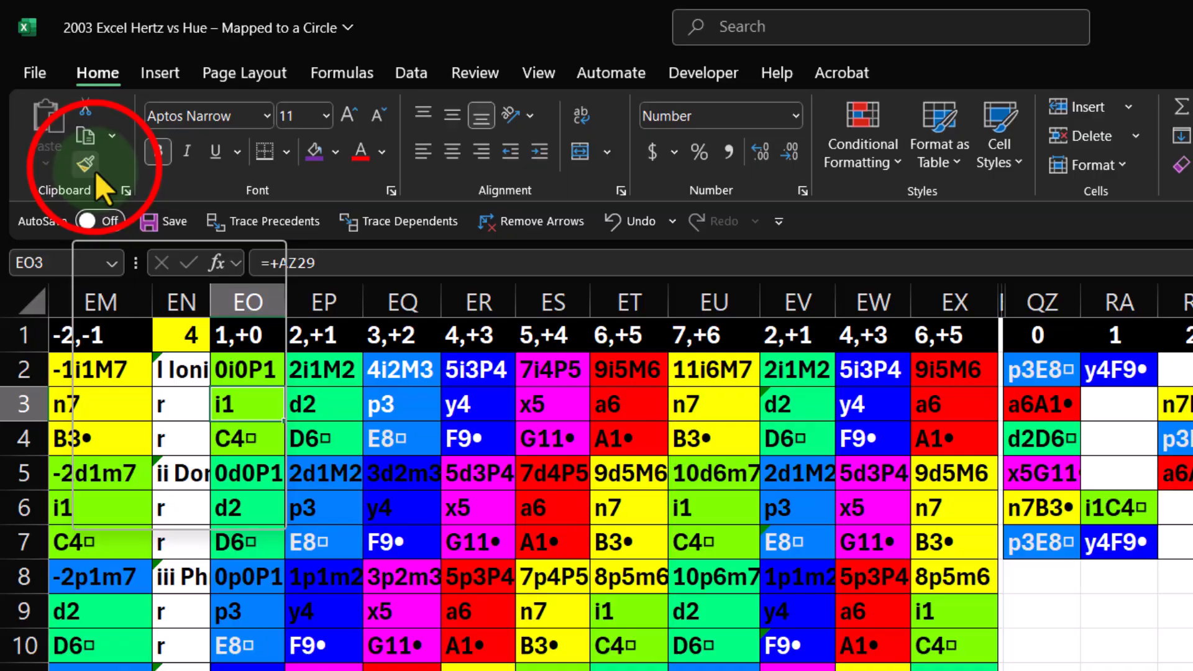
click(93, 168)
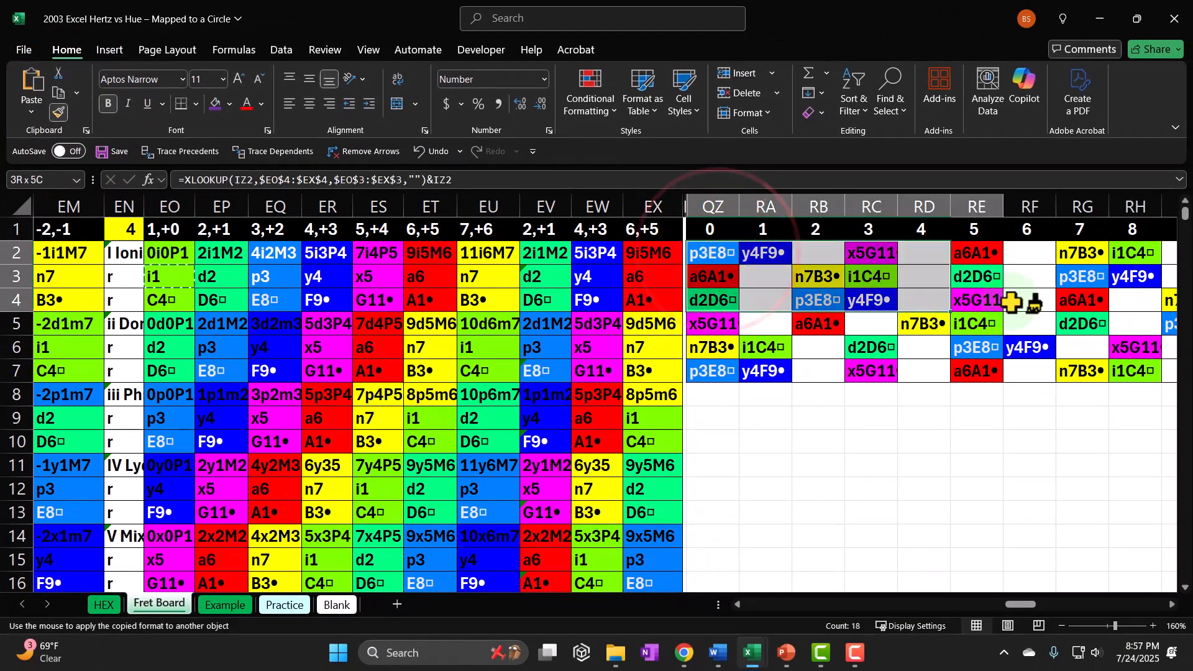
mouse_move(1012, 302)
mouse_down()
mouse_move(1102, 338)
mouse_move(1060, 354)
mouse_move(1060, 370)
mouse_up()
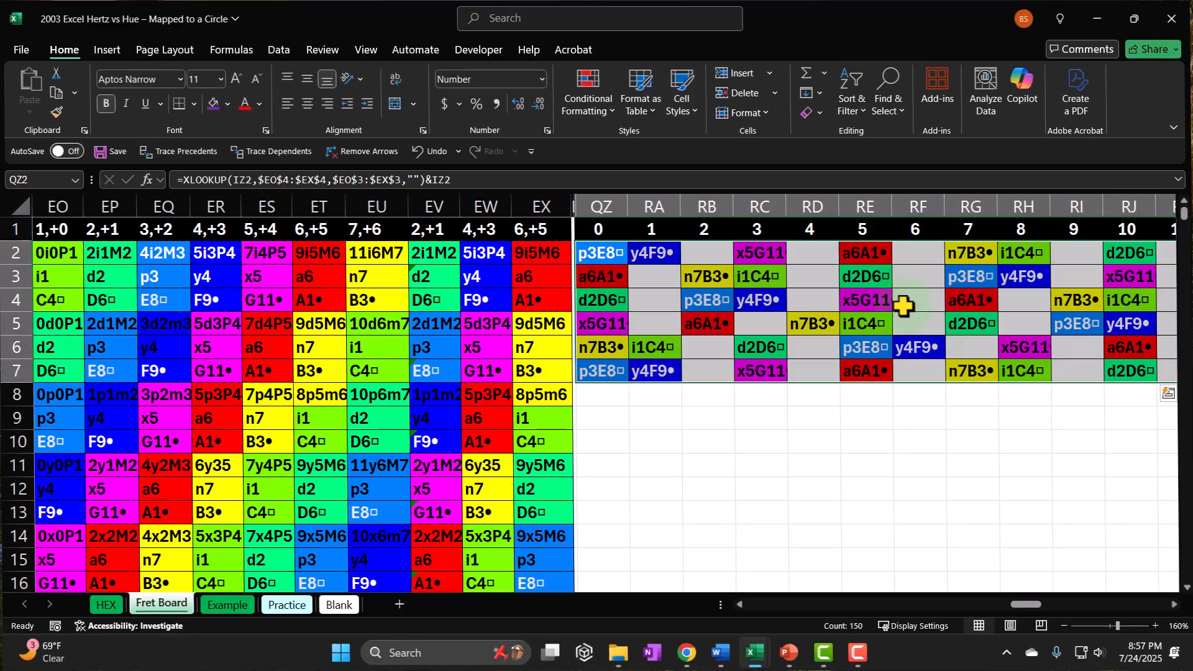
Step: Highlight frets 5 to 8 on the fretboard, first RE2:RH7 and then only row 2, to examine the position
click(885, 254)
drag(885, 254, 1022, 372)
drag(868, 251, 1036, 259)
Step: Set the yellow cell EN1 to 5
click(125, 254)
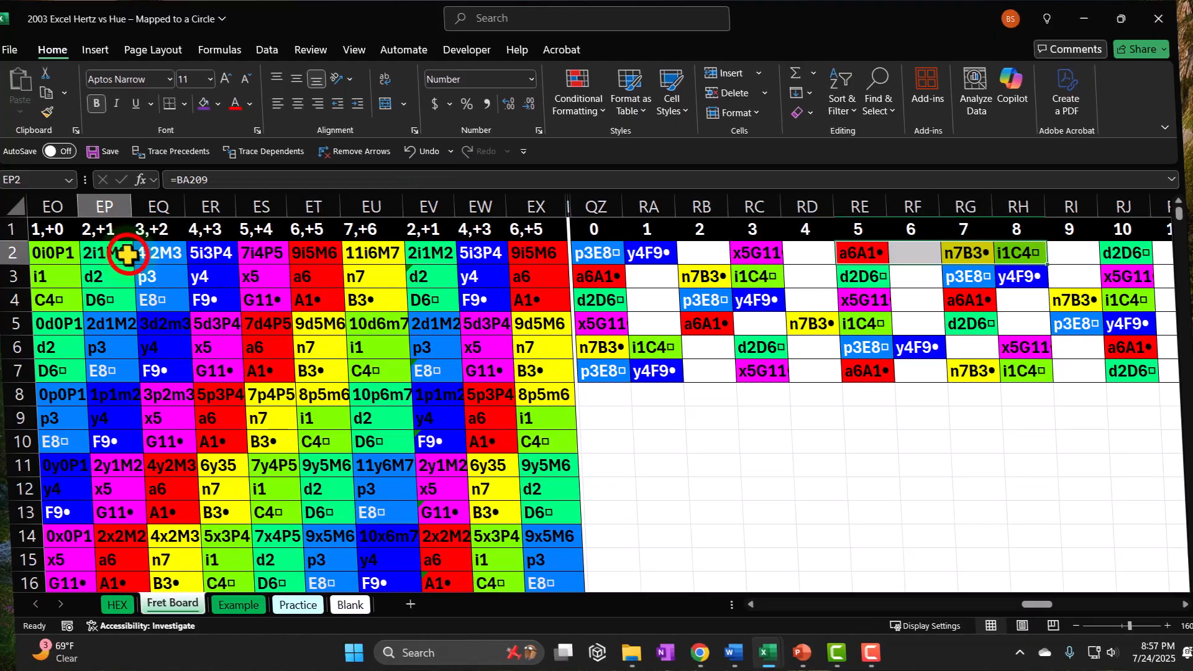
key(Left)
key(Left)
key(Up)
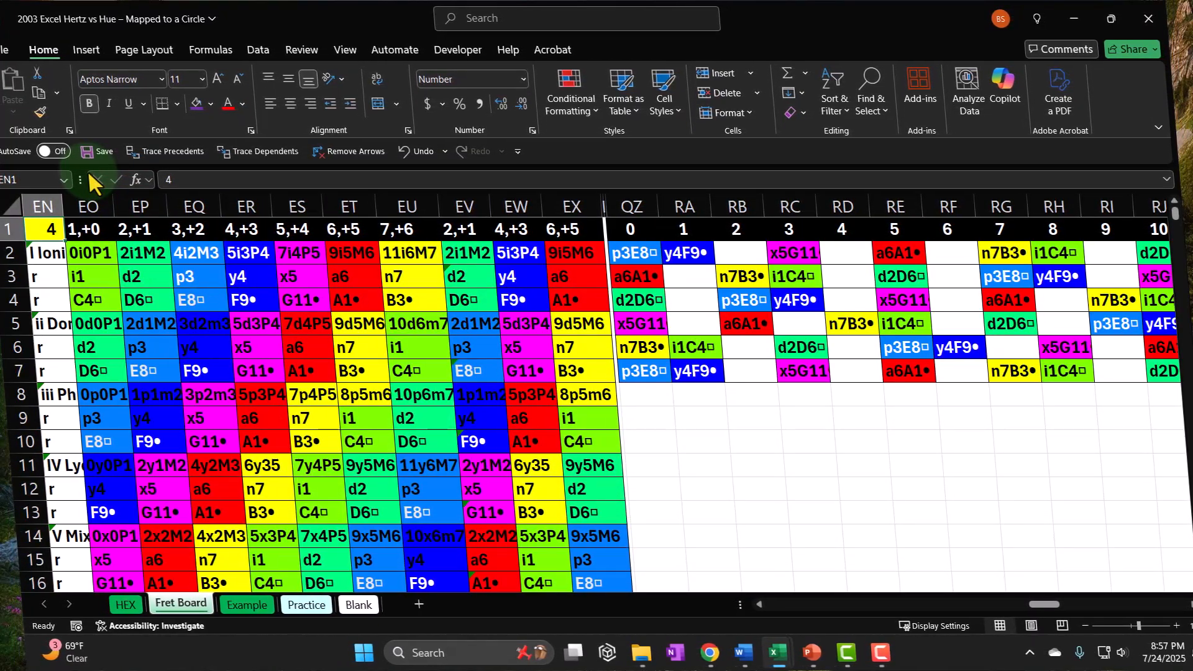
text(5)
key(Return)
Step: Highlight frets 6 to 9 of the fretboard, cells RF2:RI7, to examine the shifted position
key(Right)
key(Right)
key(Right)
key(Right)
key(Right)
key(Right)
key(Right)
key(Right)
key(Right)
key(Right)
key(Right)
key(Right)
key(Right)
key(Right)
key(Right)
key(Right)
key(Right)
key(Right)
key(Right)
key(Right)
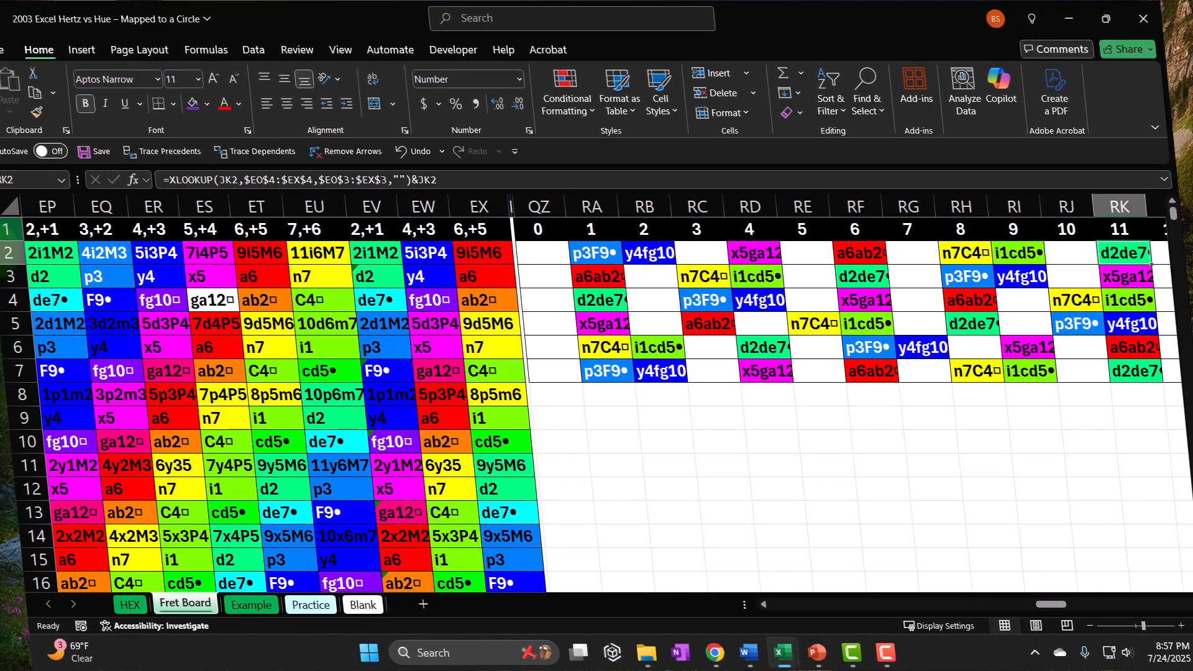
drag(881, 260, 1018, 371)
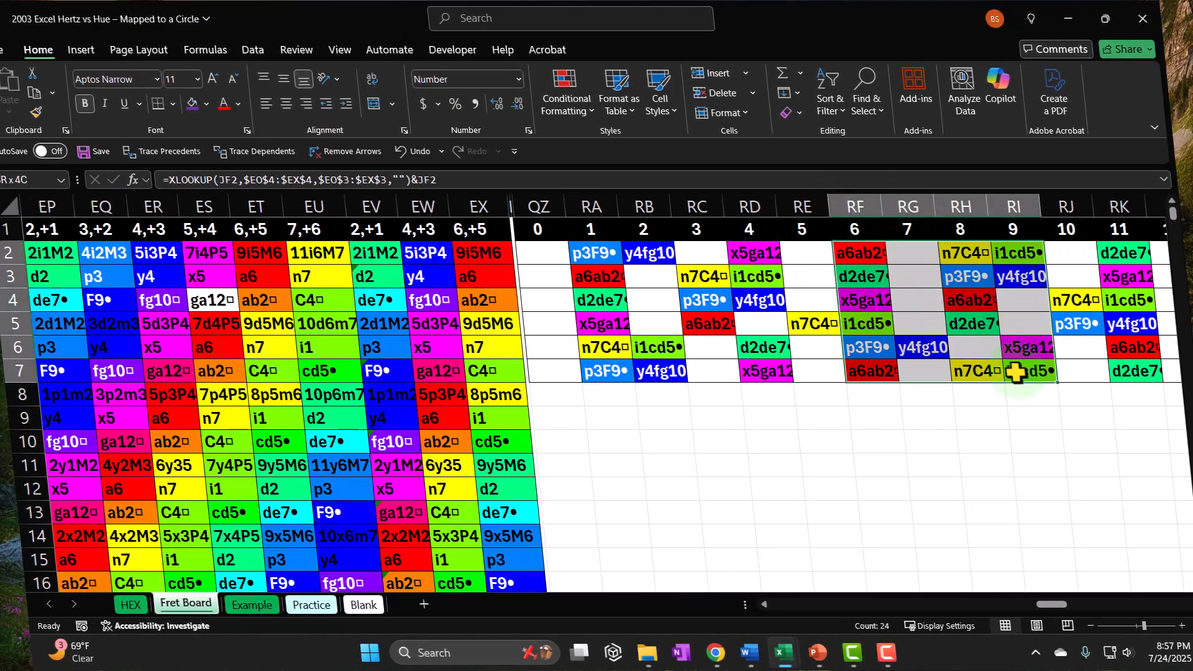
Step: Set the yellow key cell EN1 to 6
click(185, 267)
key(Left)
key(Left)
key(Left)
key(Left)
key(Left)
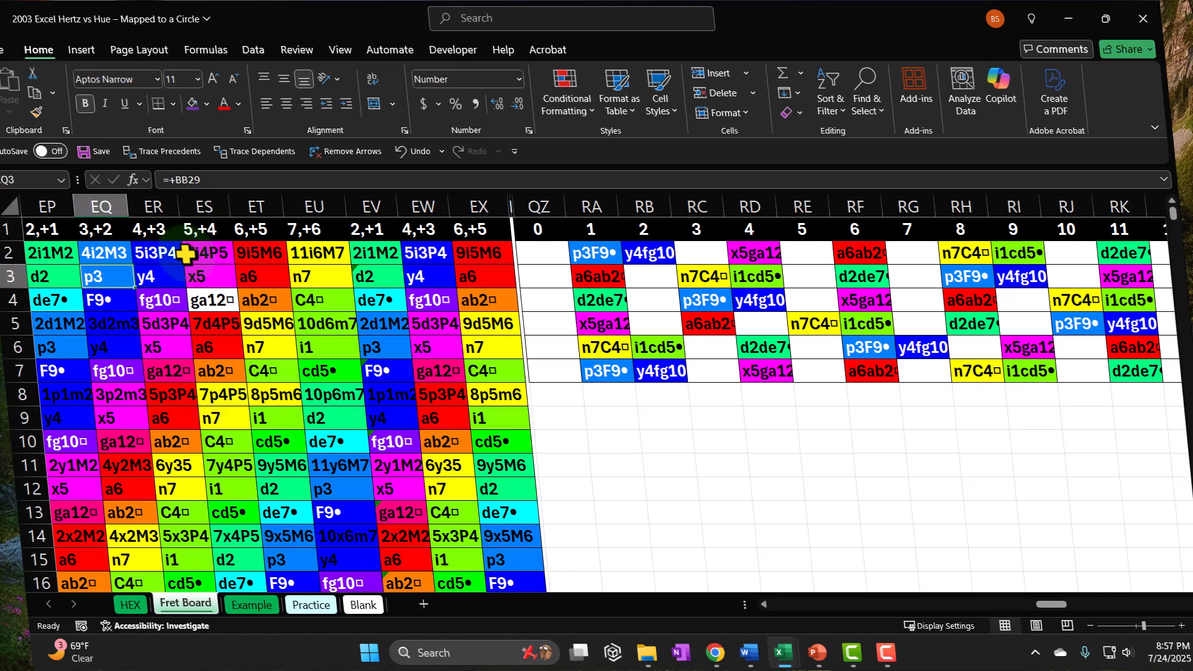
key(Up)
key(Up)
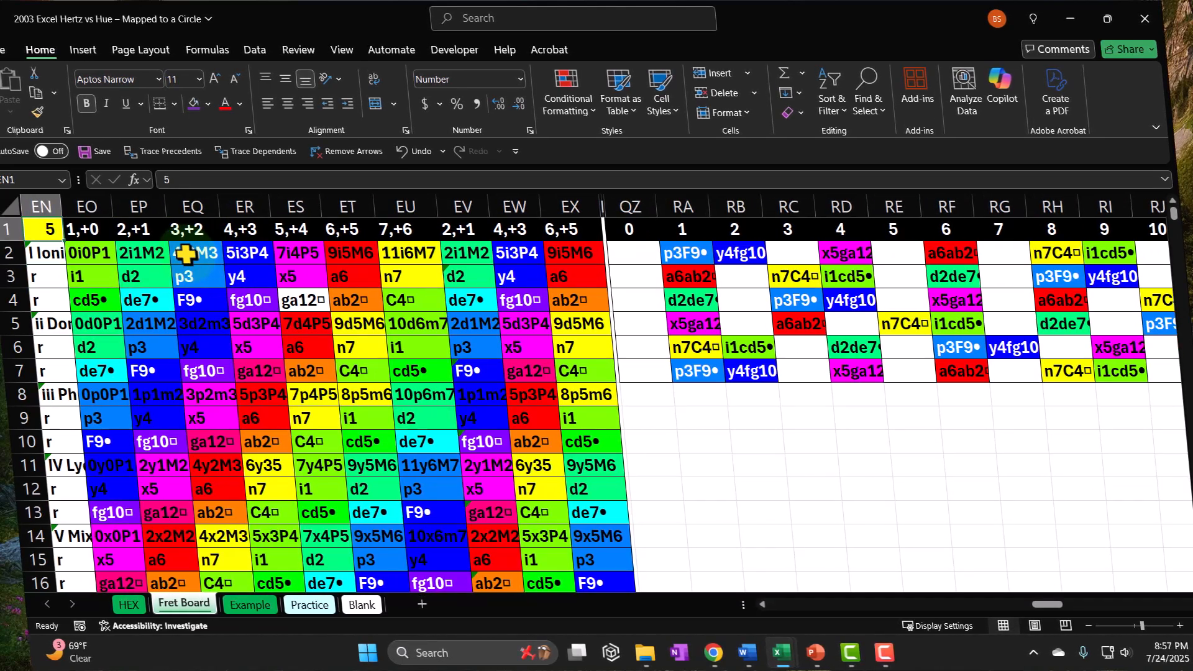
text(6)
key(Return)
Step: Highlight frets 7 to 10 of the fretboard, cells RG2:RJ7, to examine the shifted position
key(Right)
key(Right)
key(Right)
key(Right)
key(Right)
key(Right)
key(Right)
key(Right)
key(Right)
key(Right)
key(Right)
key(Right)
key(Right)
key(Right)
key(Right)
key(Right)
key(Right)
key(Right)
key(Right)
key(Right)
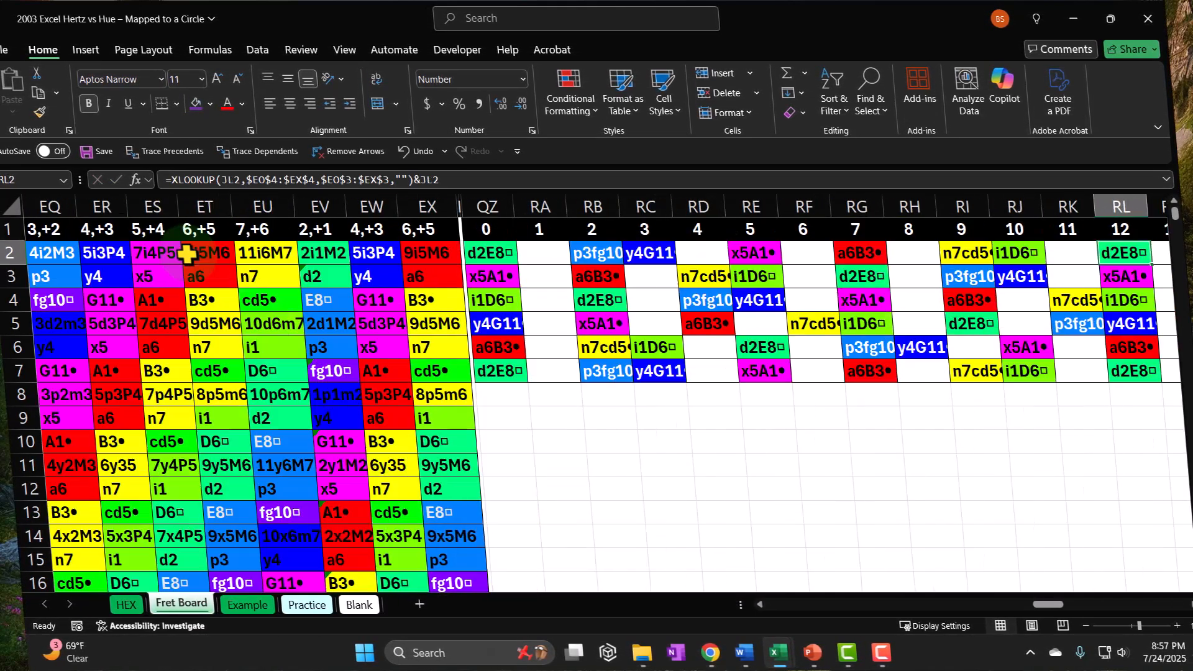
mouse_move(860, 252)
mouse_down()
mouse_move(857, 242)
mouse_move(930, 282)
mouse_move(994, 348)
mouse_move(1049, 373)
mouse_move(1004, 369)
mouse_up()
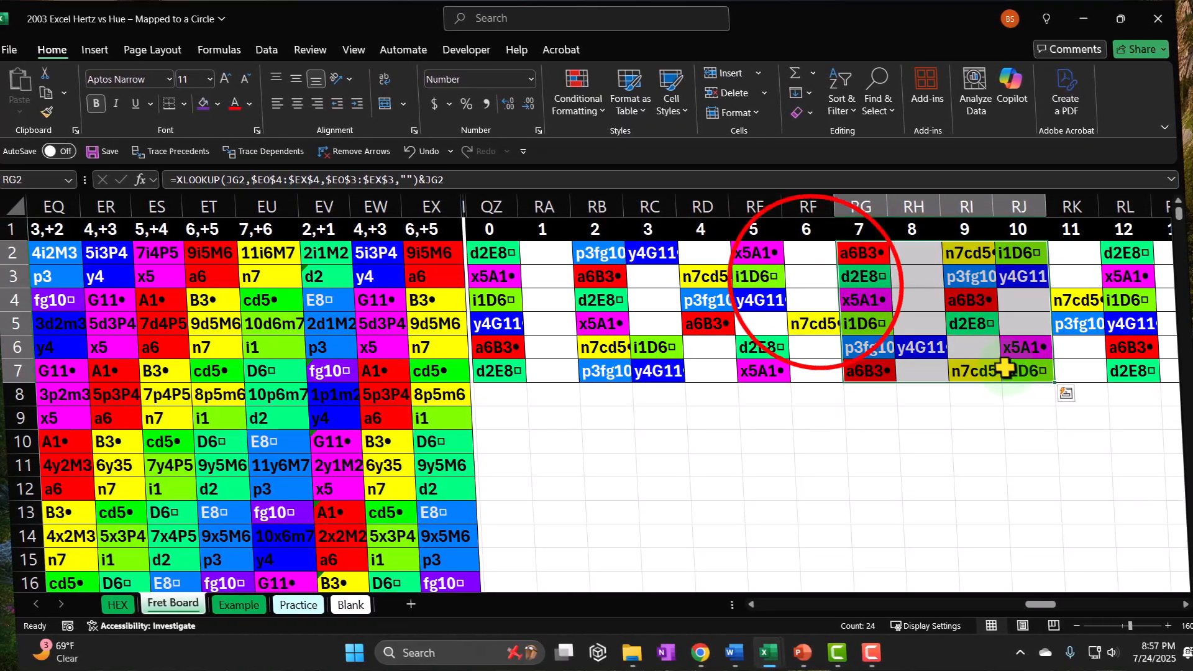
Step: Copy the formatting of note cell EO4 onto the whole fretboard grid QZ2:RX7 with Format Painter
click(809, 280)
key(Left)
key(Left)
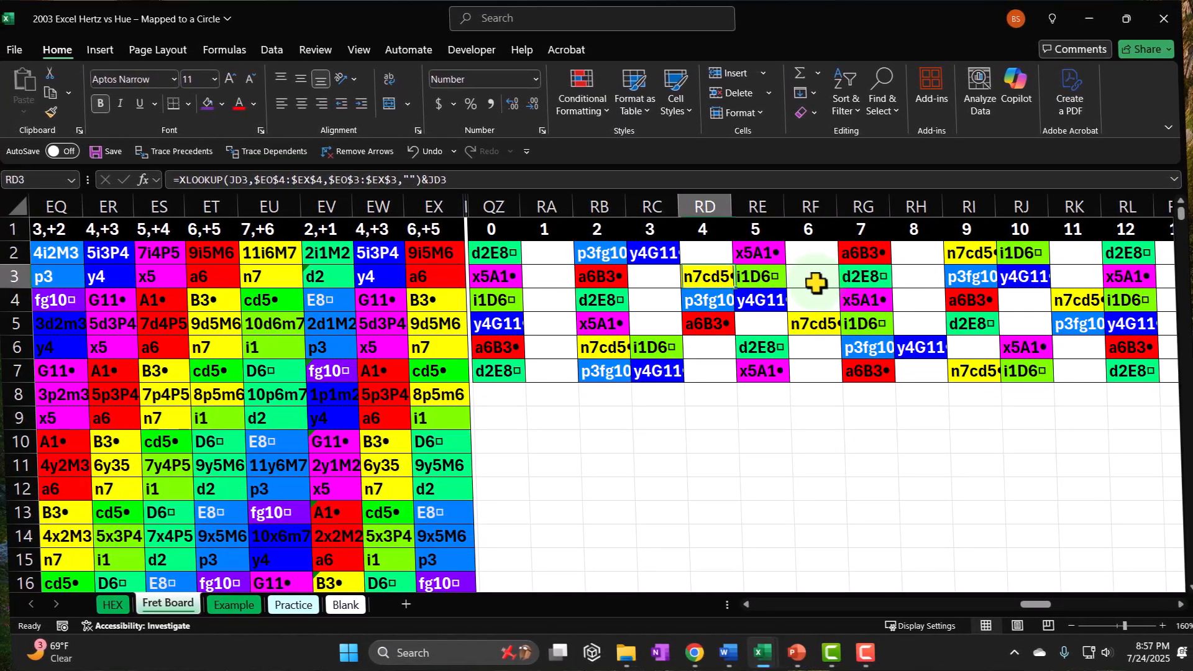
key(Left)
key(Left)
key(Left)
key(Left)
key(Left)
key(Left)
key(Left)
key(Left)
key(Left)
key(Left)
key(Left)
key(Left)
key(Left)
key(Left)
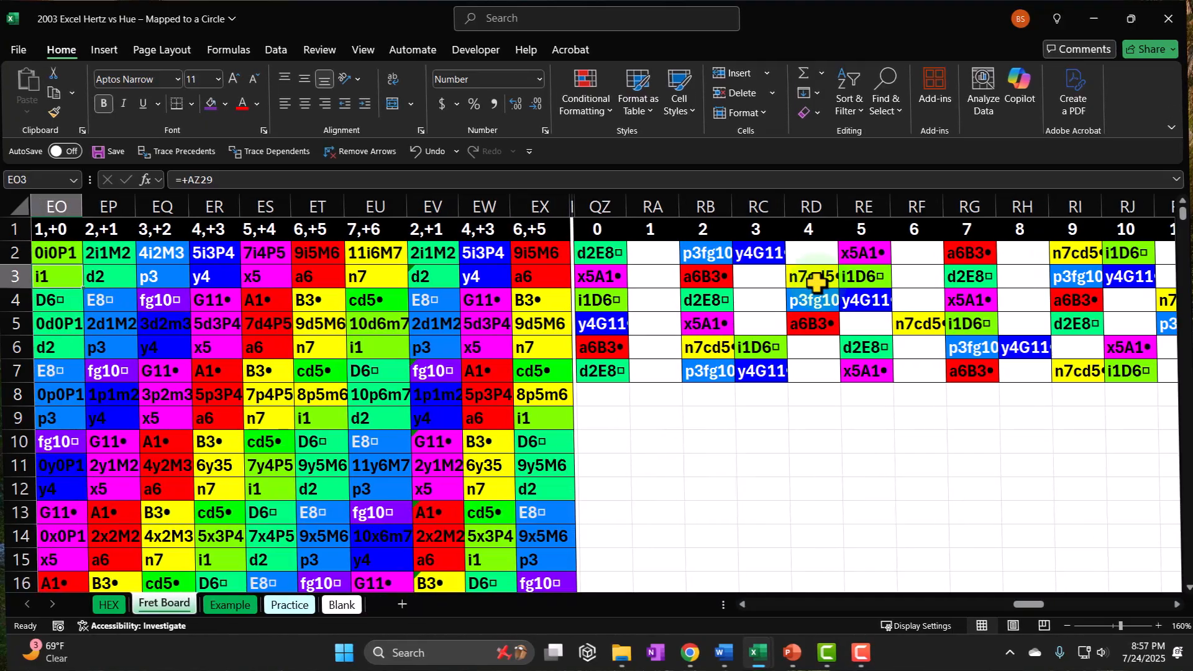
key(Left)
key(Down)
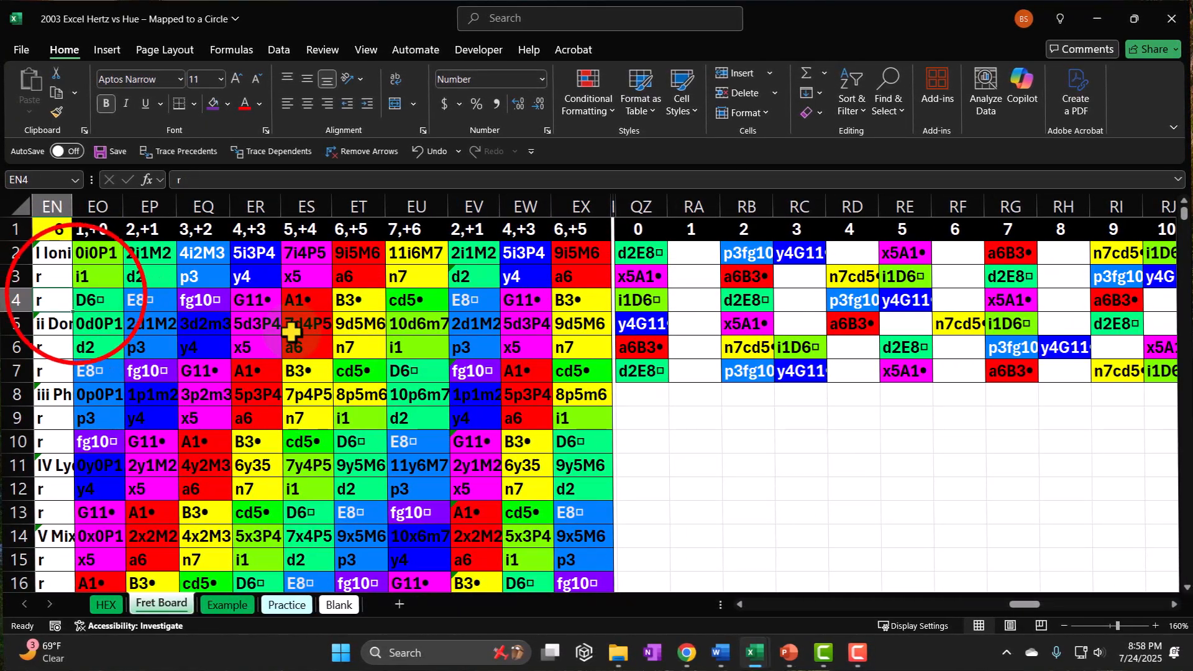
click(87, 300)
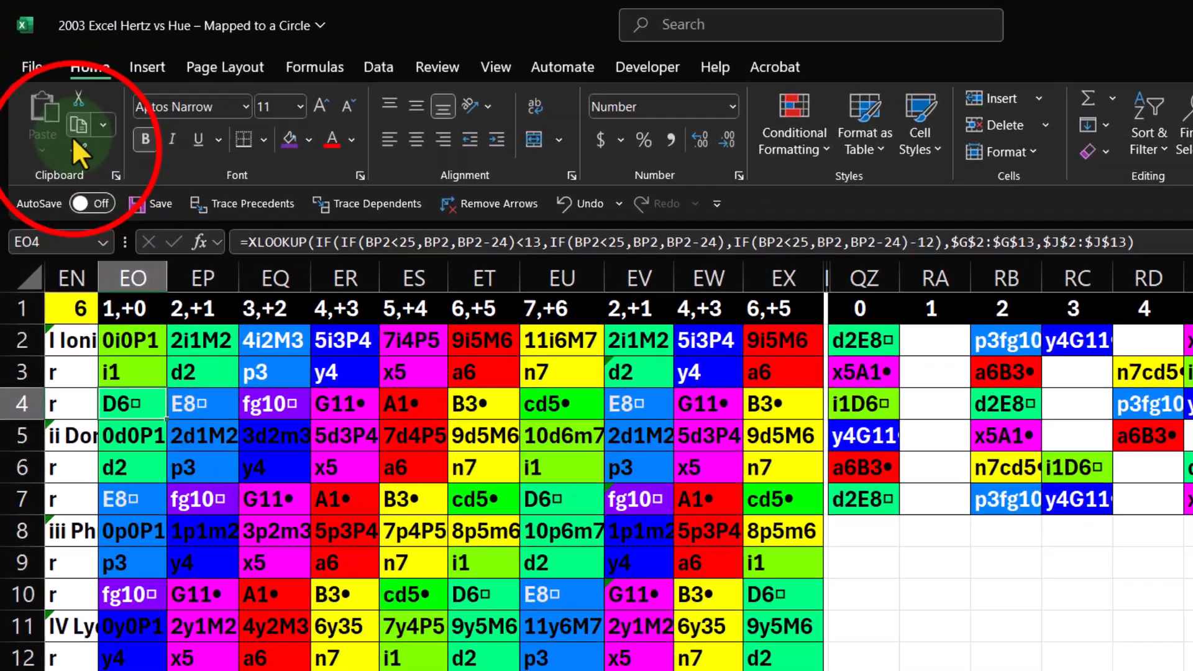
click(58, 111)
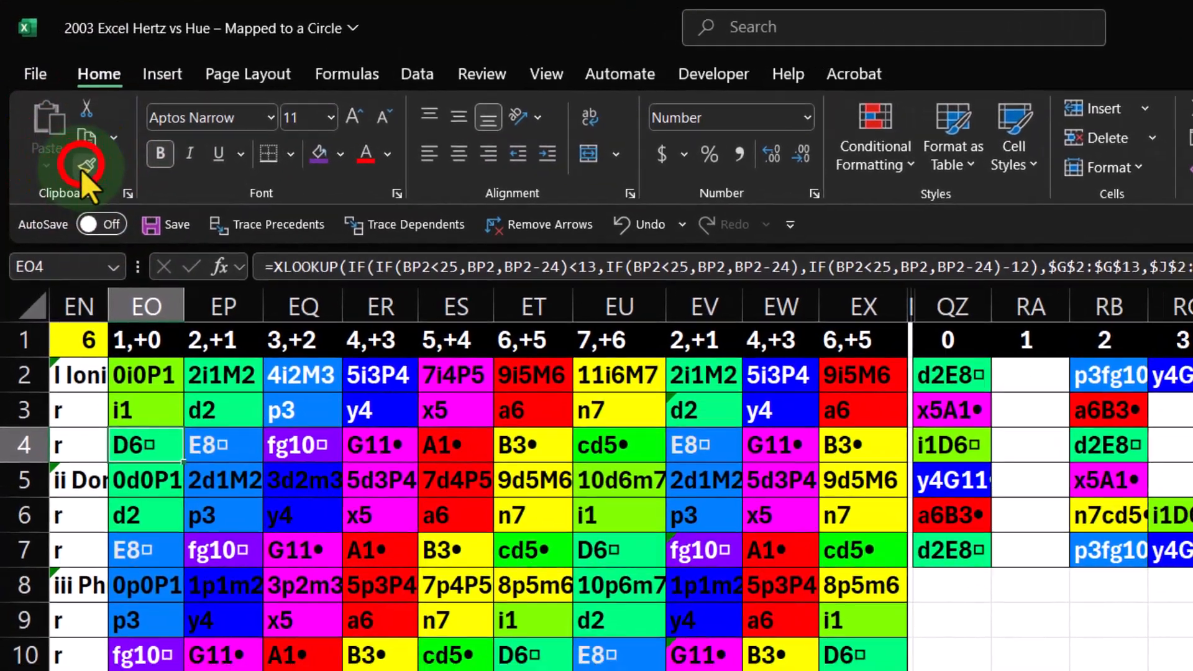
mouse_move(631, 247)
mouse_down()
mouse_move(1062, 303)
mouse_move(1111, 335)
mouse_move(1168, 346)
mouse_move(1081, 364)
mouse_up()
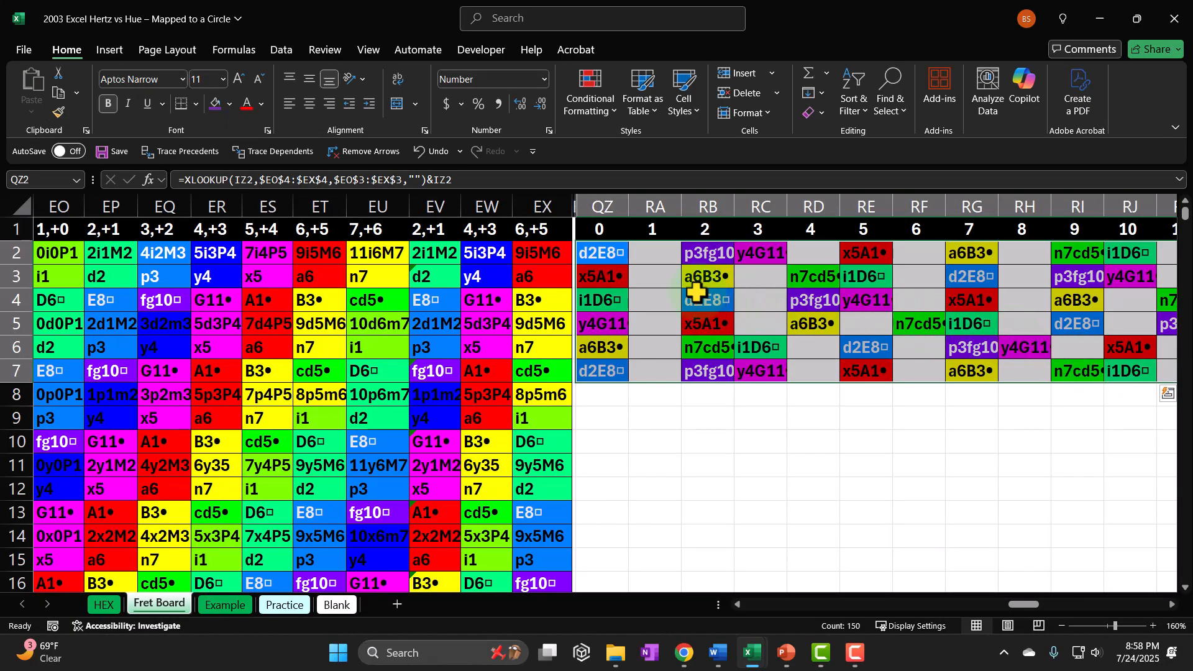
Step: Set the yellow key cell EN1 to 4
click(654, 269)
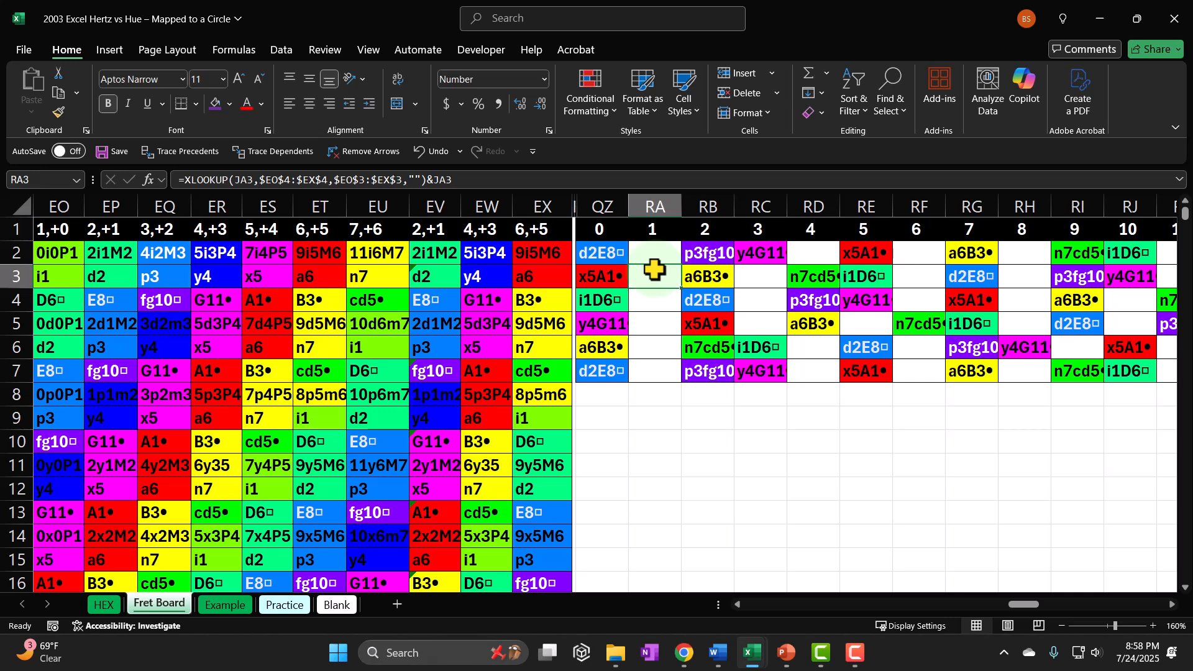
key(Left)
key(Left)
key(Left)
key(Left)
key(Left)
key(Left)
key(Left)
key(Left)
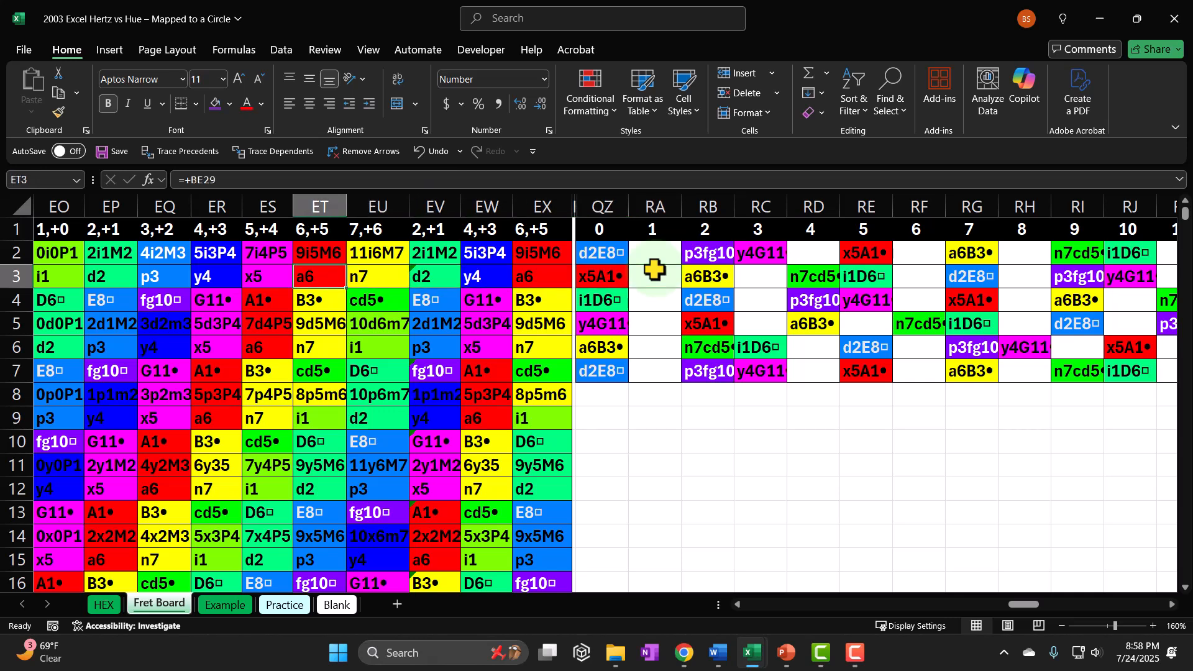
key(Left)
key(Left)
key(Left)
key(Left)
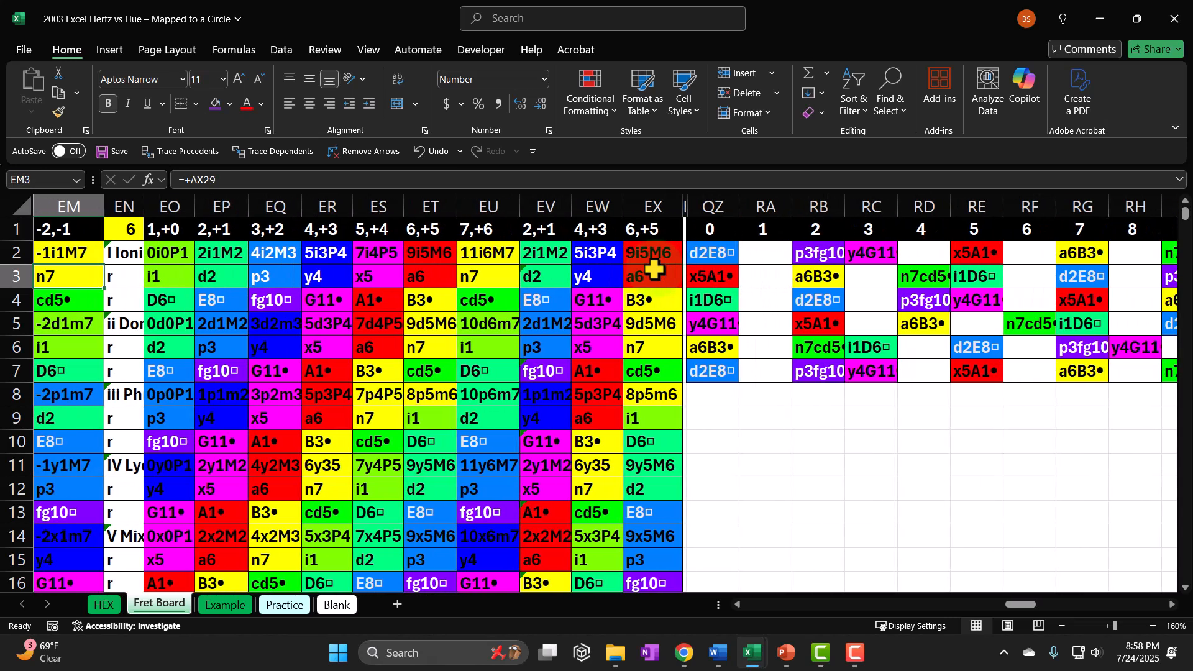
key(Up)
key(Up)
text(4)
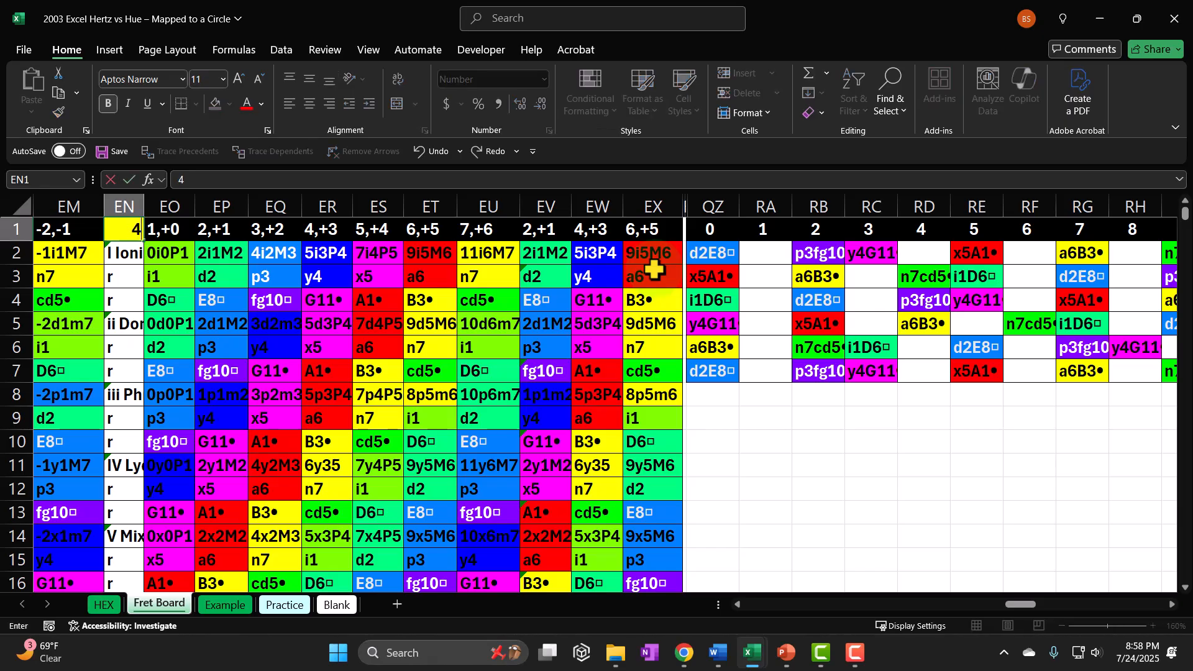
key(Return)
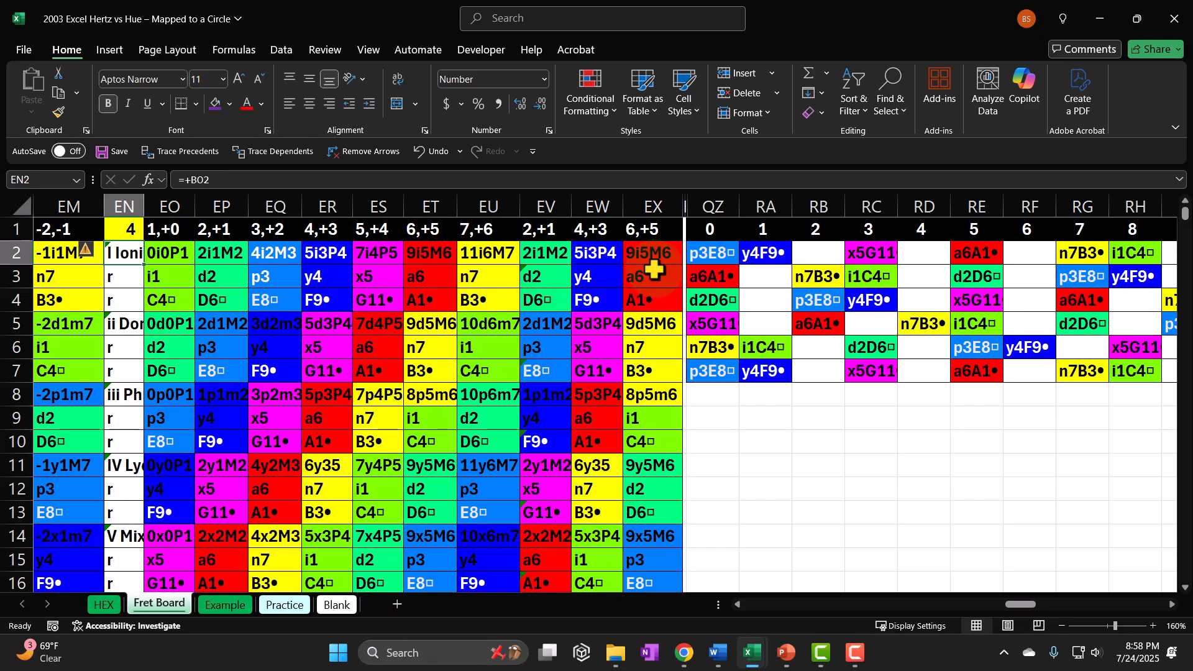
Step: Examine the recolored fretboard grid from the open strings along row 2 to fret 15
key(Right)
key(Right)
key(Right)
key(Right)
key(Right)
key(Right)
key(Right)
key(Right)
key(Right)
key(Right)
key(Right)
key(Right)
key(Right)
key(Right)
key(Right)
key(Right)
key(Right)
key(Right)
key(Right)
key(Right)
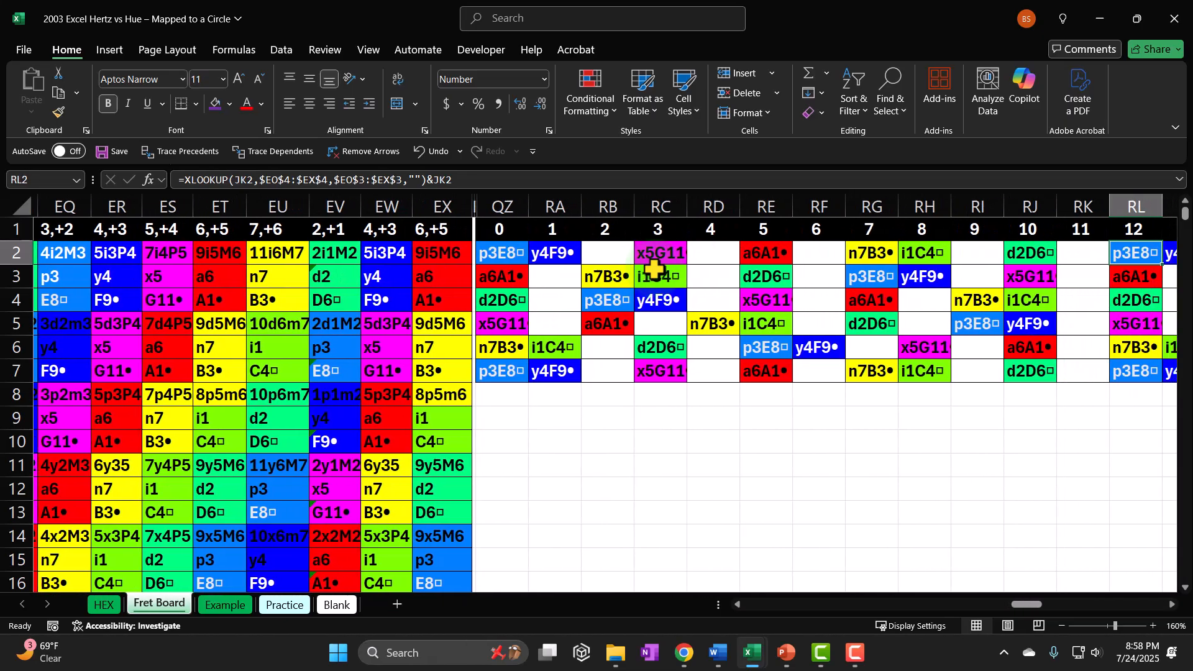
key(Right)
key(Right)
key(Right)
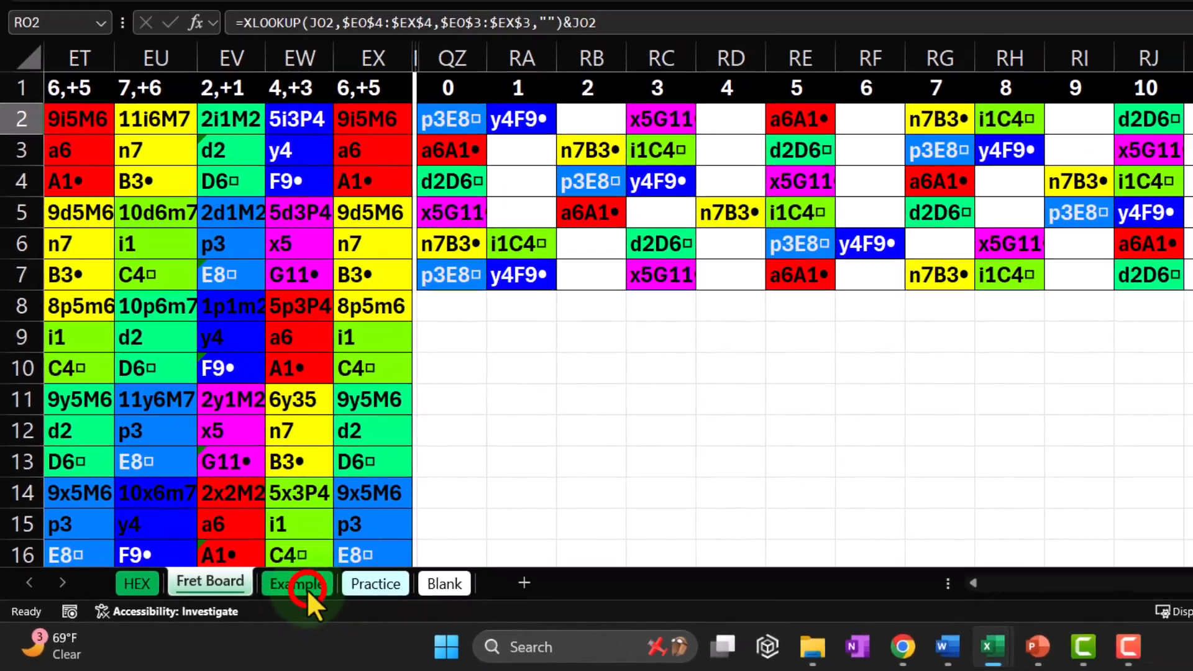
Step: Open the Example sheet and examine its first-octave Hz tables from column B to the logarithmic spacing notes in column X
click(306, 589)
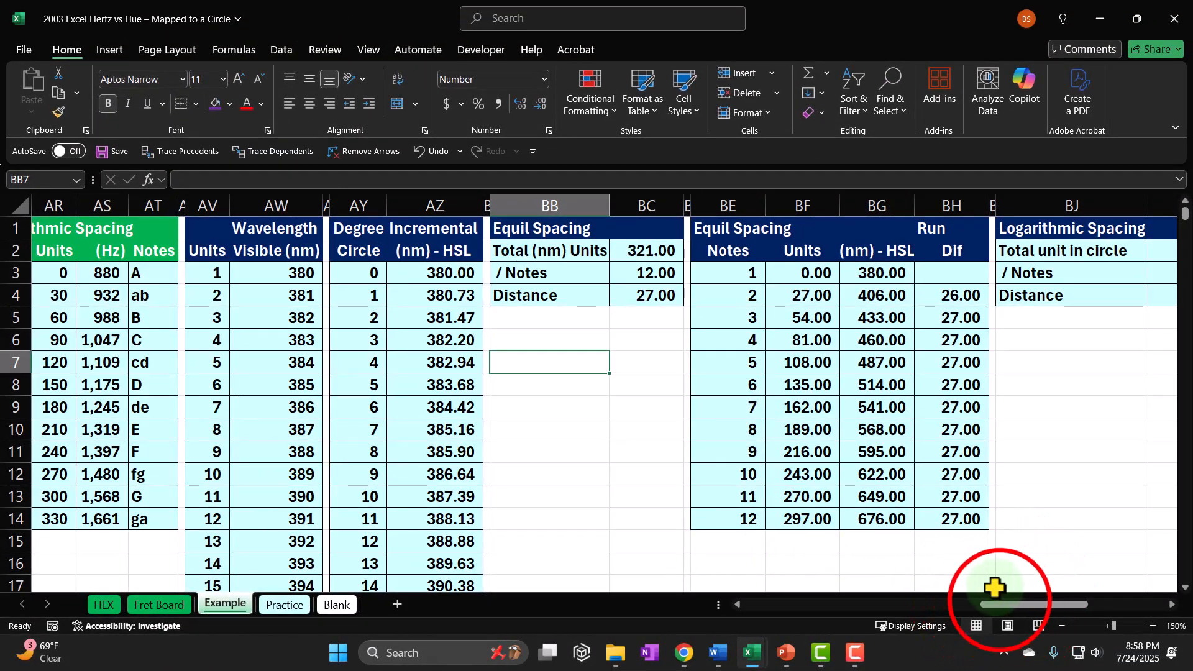
drag(1000, 603, 567, 606)
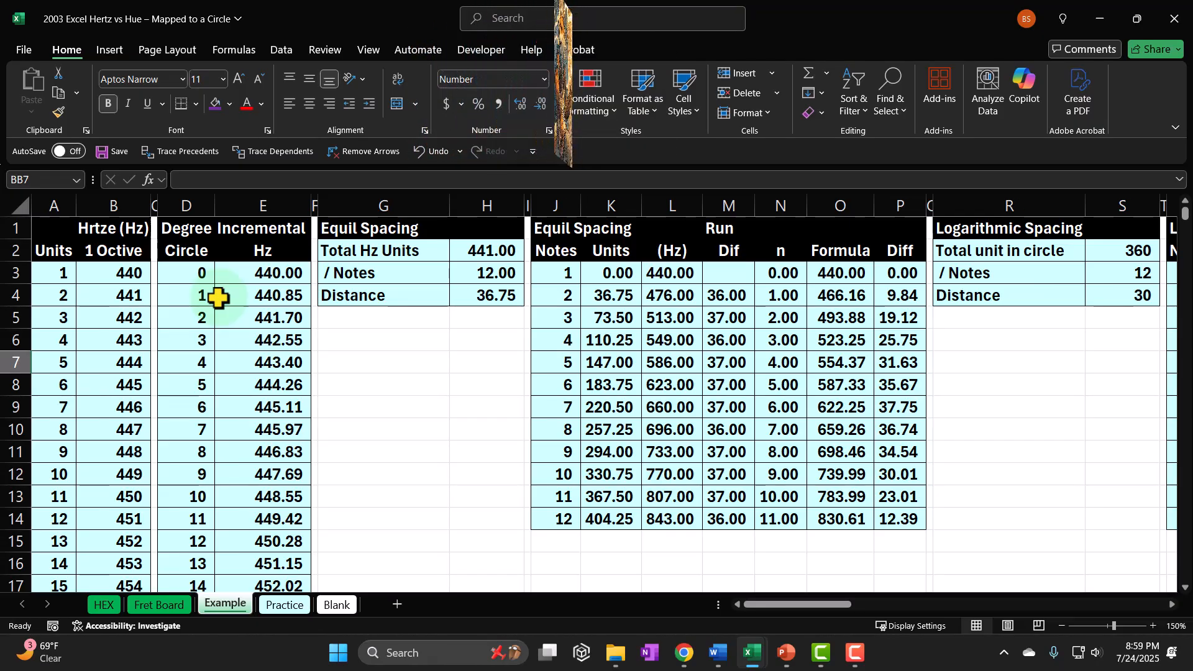
click(132, 273)
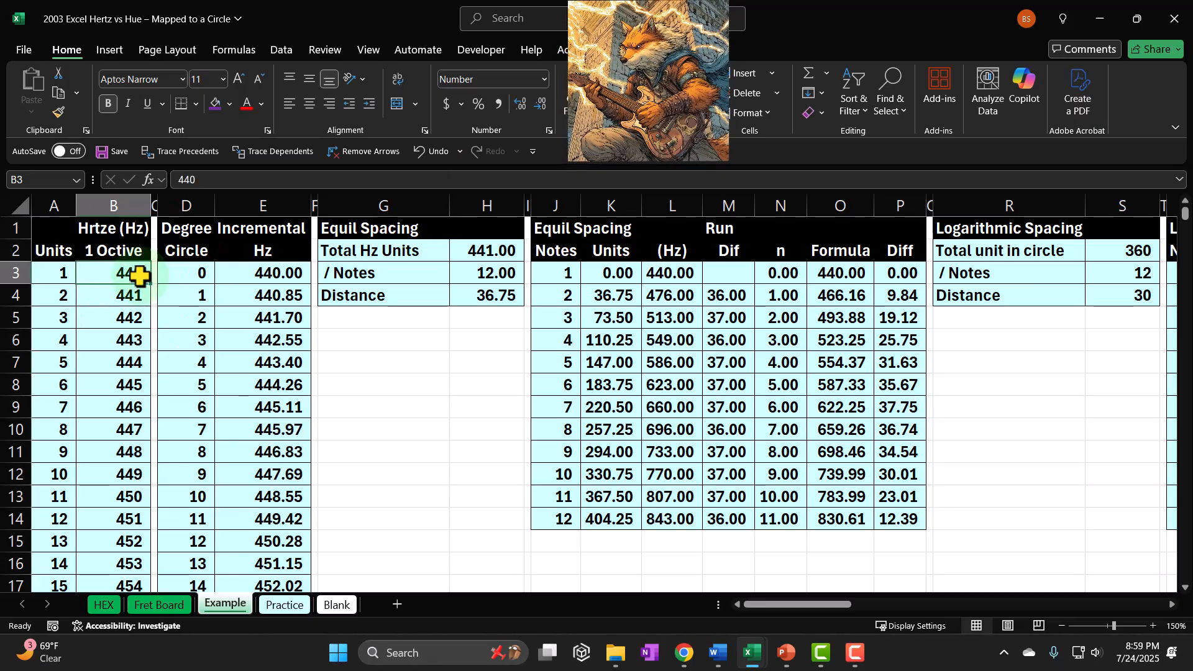
key(Right)
key(Right)
key(Right)
key(Right)
key(Right)
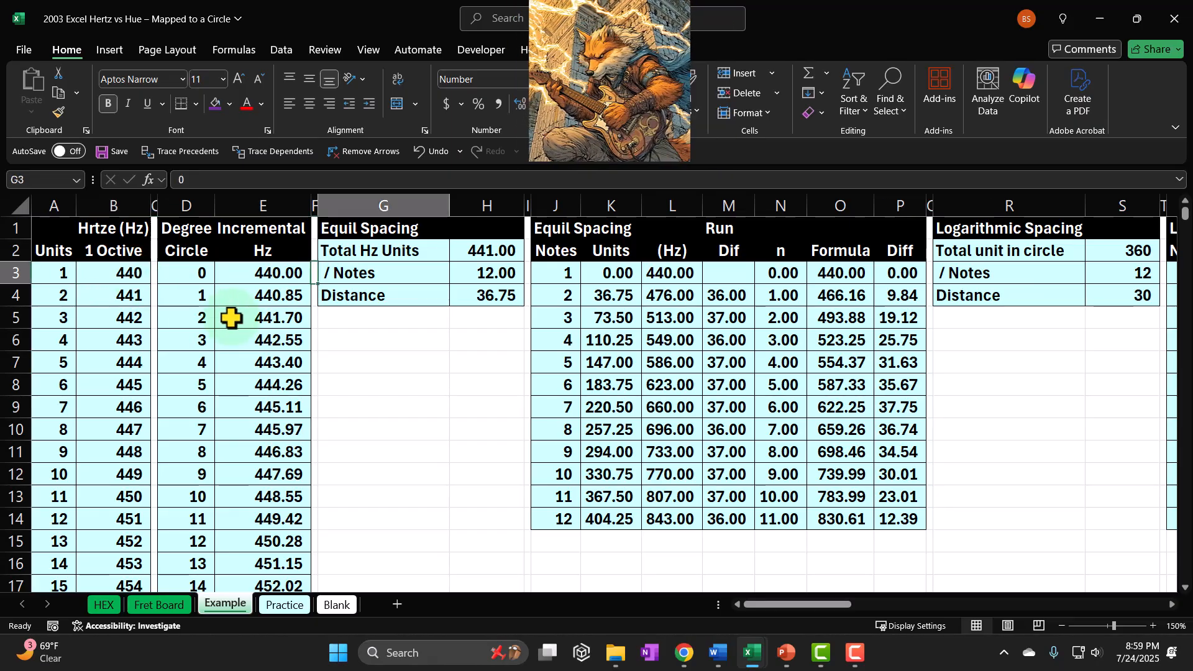
key(Right)
key(Right)
key(Right)
key(Right)
key(Right)
key(Right)
key(Right)
key(Right)
key(Right)
key(Right)
key(Right)
key(Right)
key(Right)
key(Right)
key(Right)
key(Right)
key(Right)
key(Right)
key(Right)
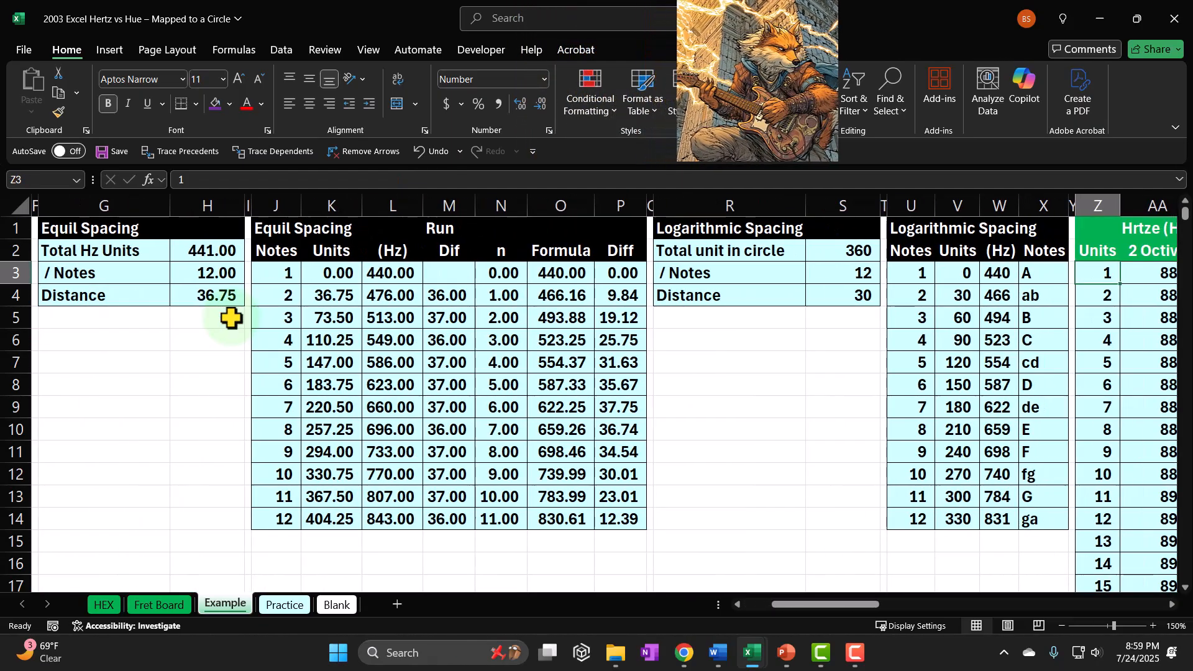
key(Right)
key(Left)
key(Left)
key(Left)
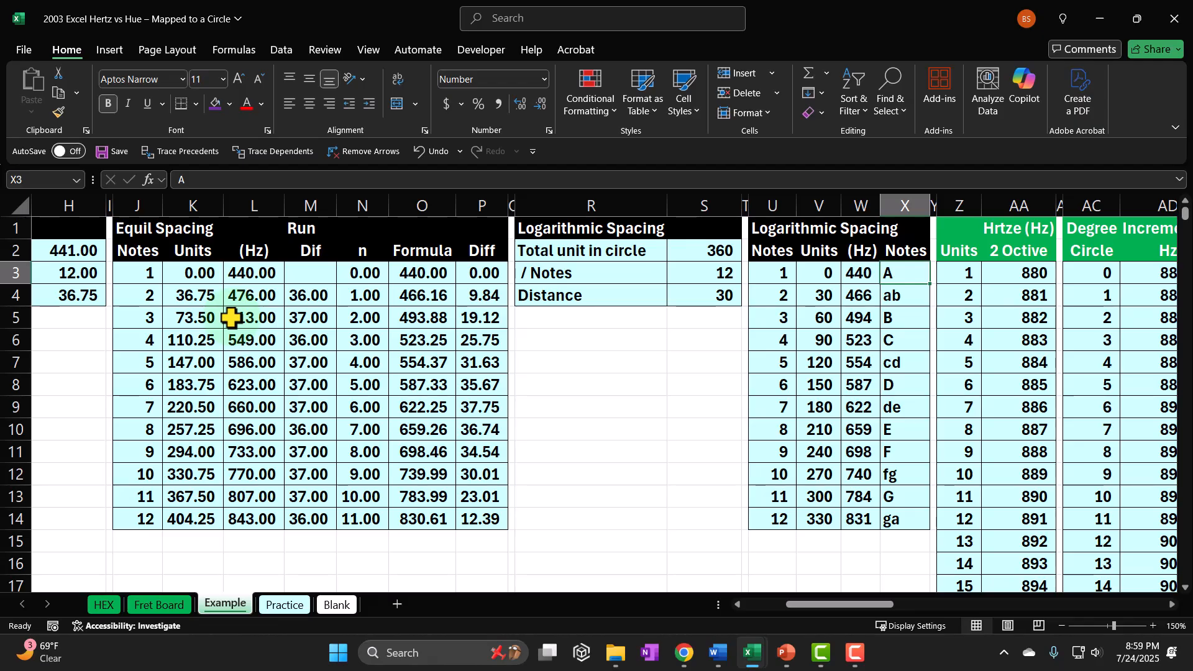
Step: Examine the second-octave Hz tables on the Example sheet and continue across to the visible wavelength tables
key(Right)
key(Right)
key(Right)
key(Right)
key(Right)
key(Right)
key(Right)
key(Right)
key(Right)
key(Right)
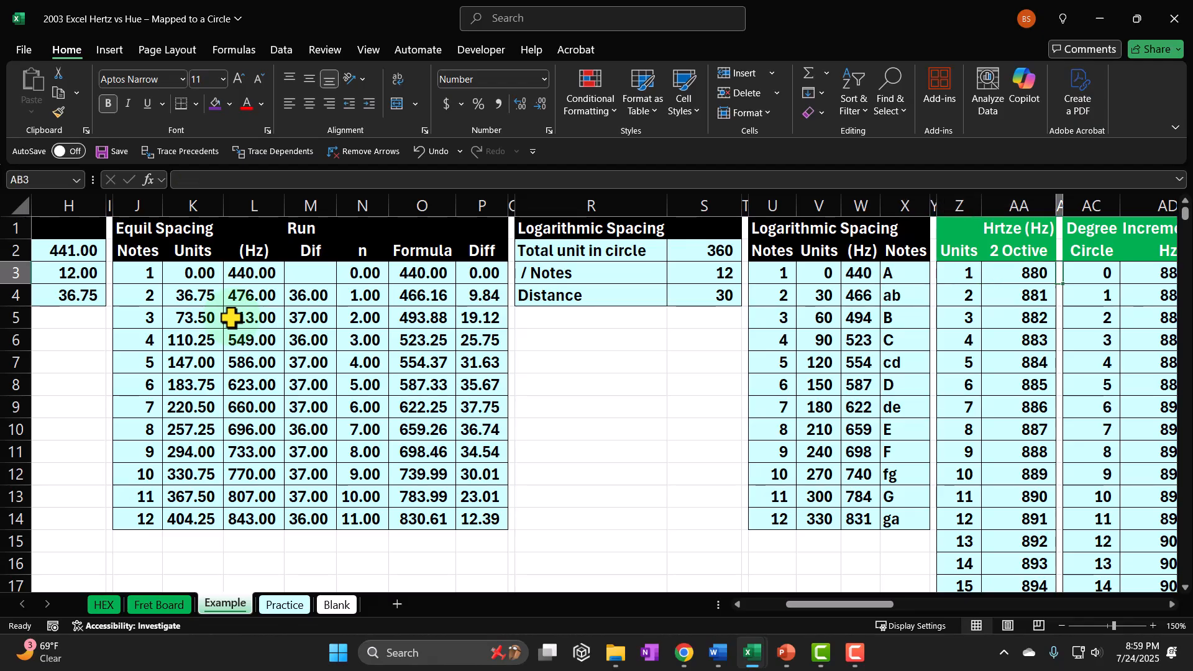
key(Right)
key(Right)
key(Right)
key(Right)
key(Right)
key(Right)
key(Right)
key(Right)
key(Right)
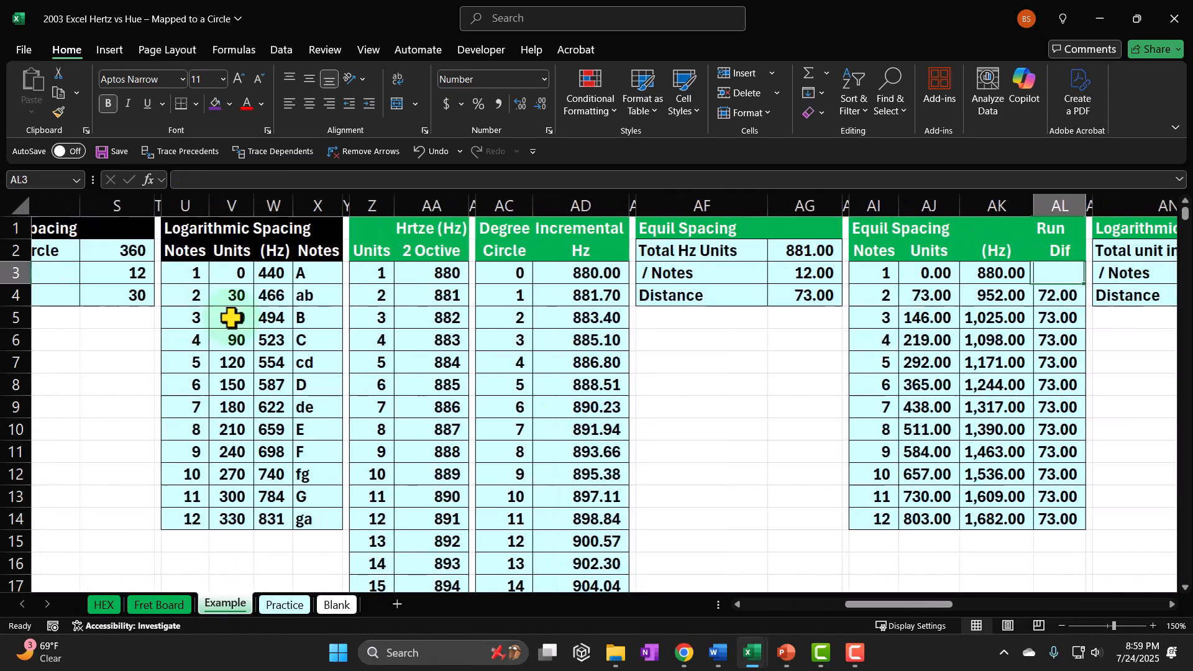
key(Right)
key(Right)
key(Right)
key(Right)
key(Right)
key(Right)
key(Right)
key(Right)
key(Right)
key(Right)
key(Right)
key(Right)
key(Right)
key(Right)
key(Right)
key(Right)
key(Right)
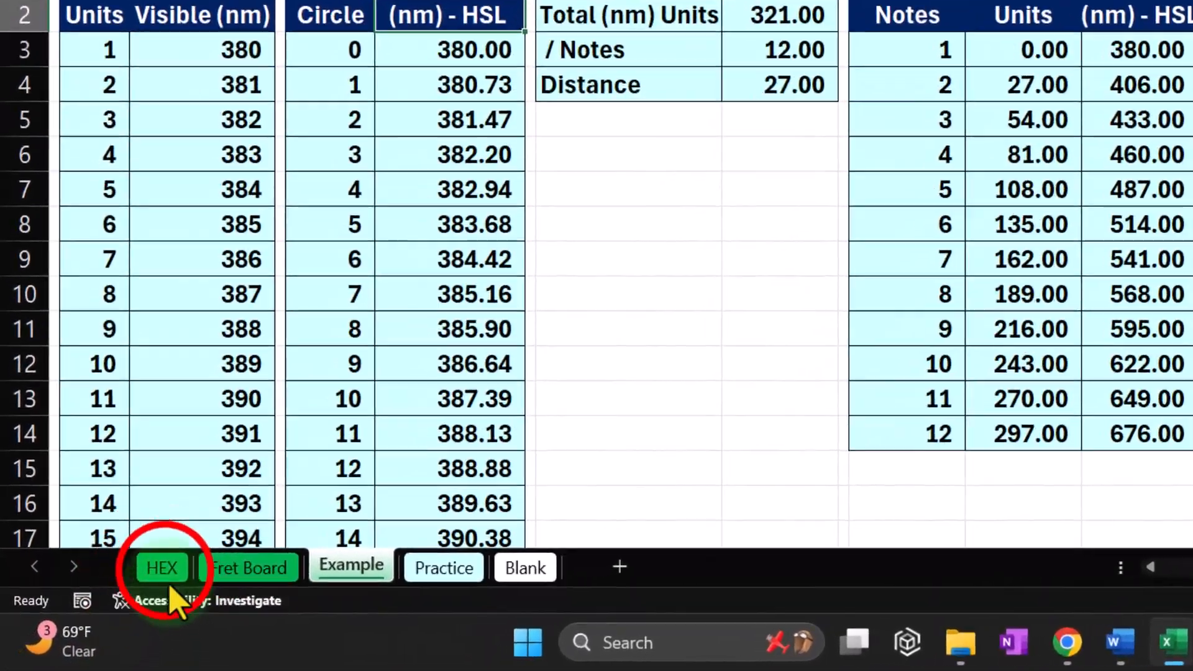
Step: Open the HEX sheet and examine its HLS or HSV 360, frequency, hue and HEX columns from hue 0 down to hue 300
click(165, 574)
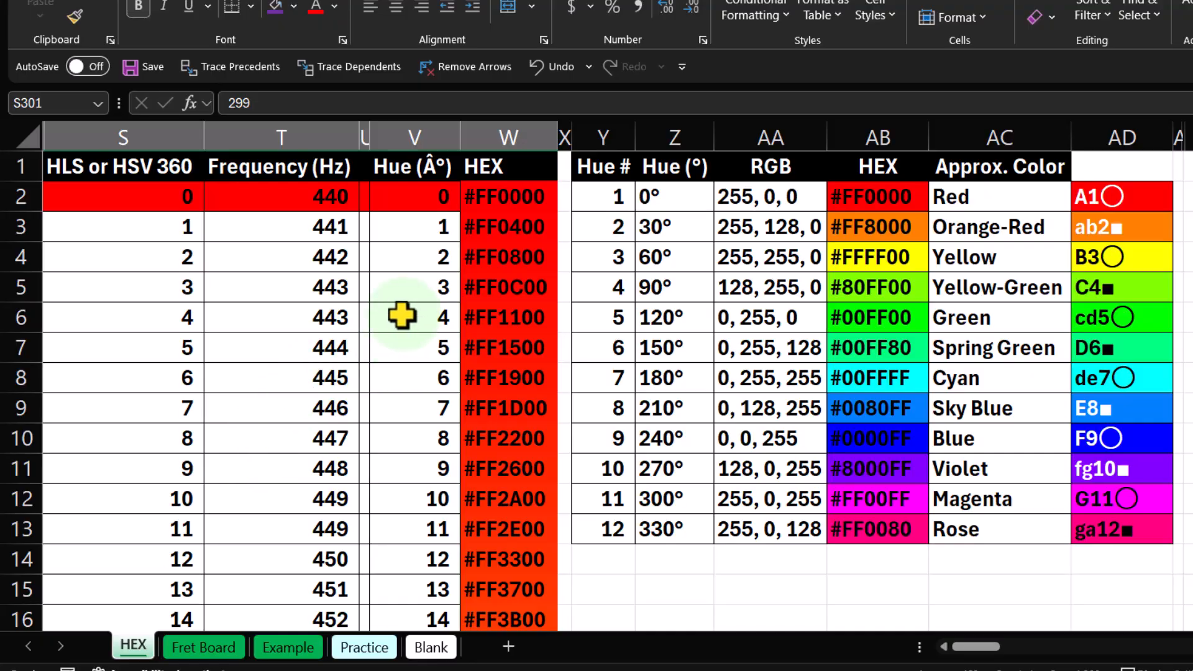
click(165, 174)
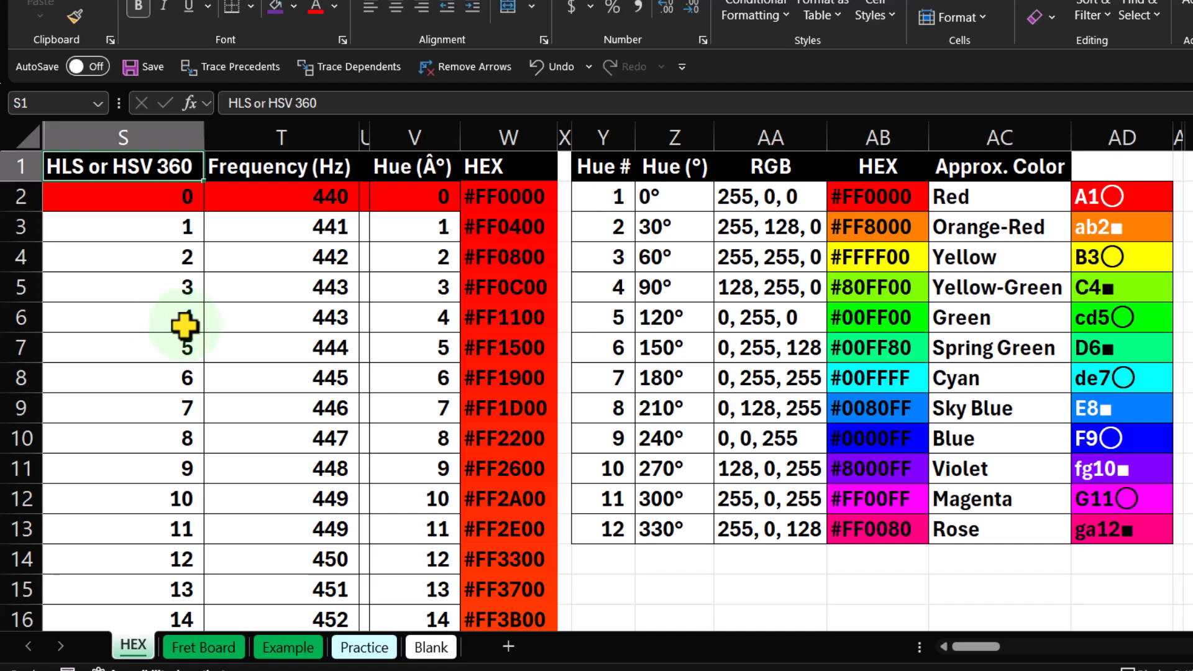
scroll(368, 353, down, 3)
scroll(370, 353, down, 18)
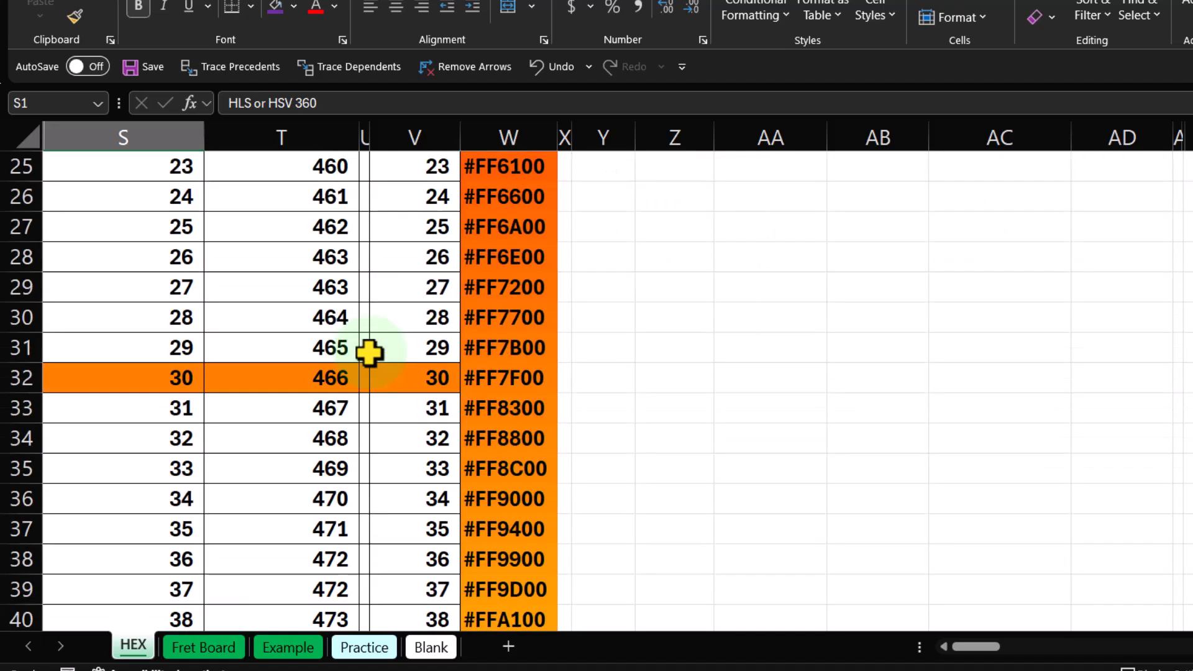
scroll(370, 355, down, 20)
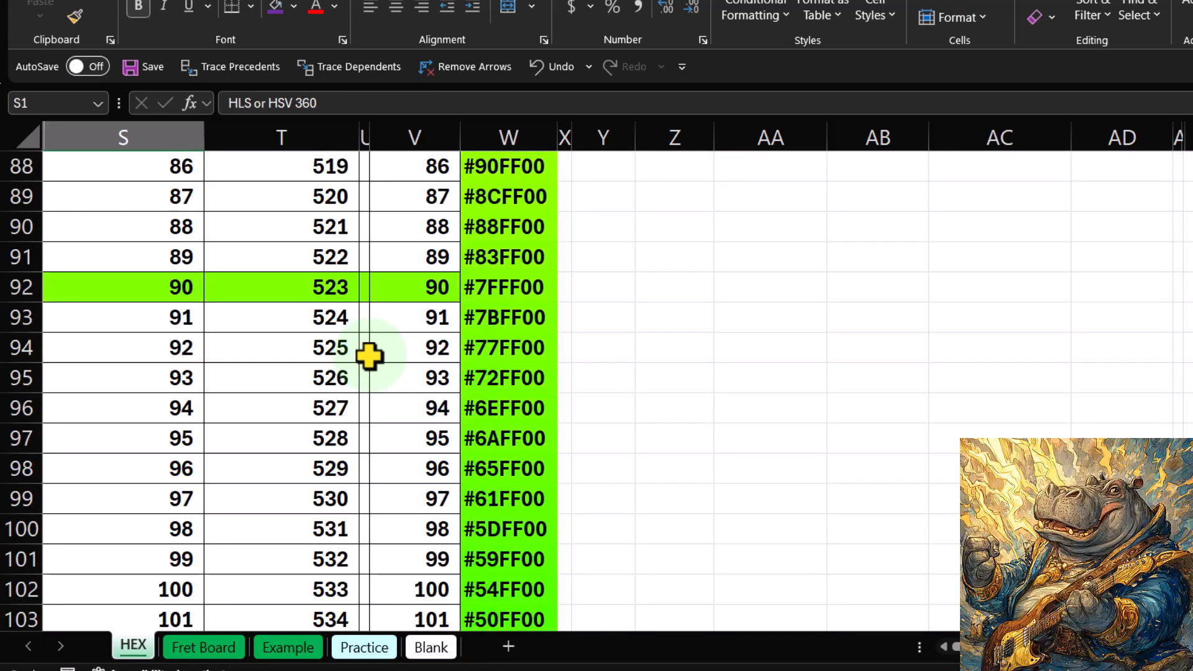
scroll(370, 358, down, 20)
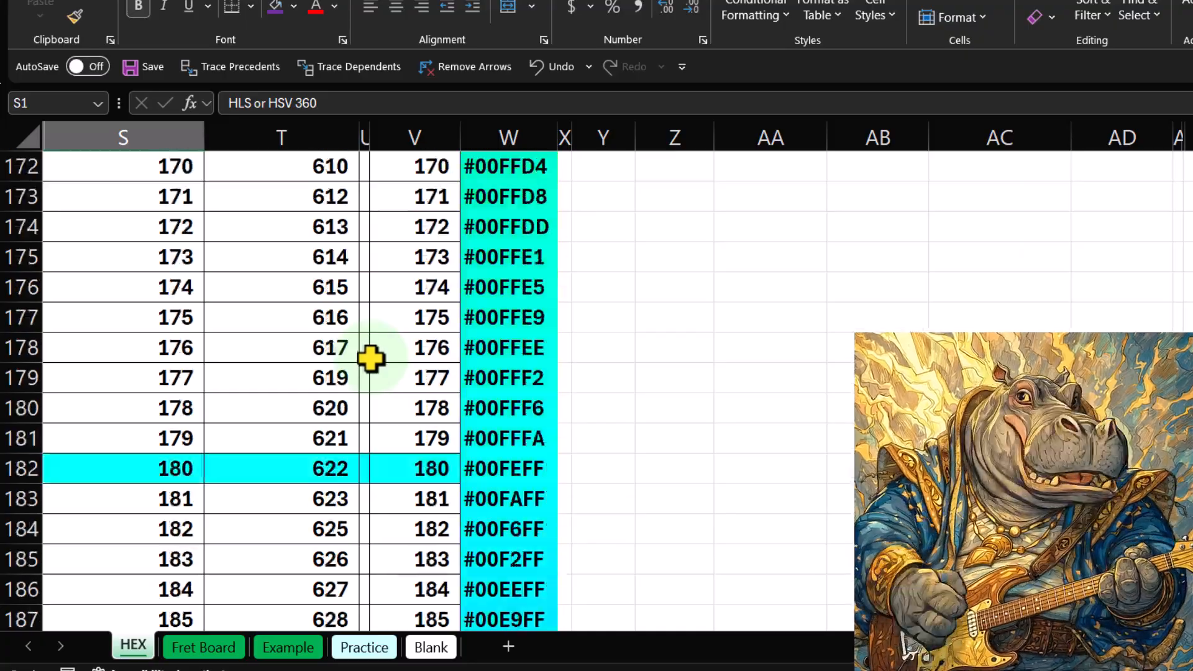
scroll(366, 448, down, 18)
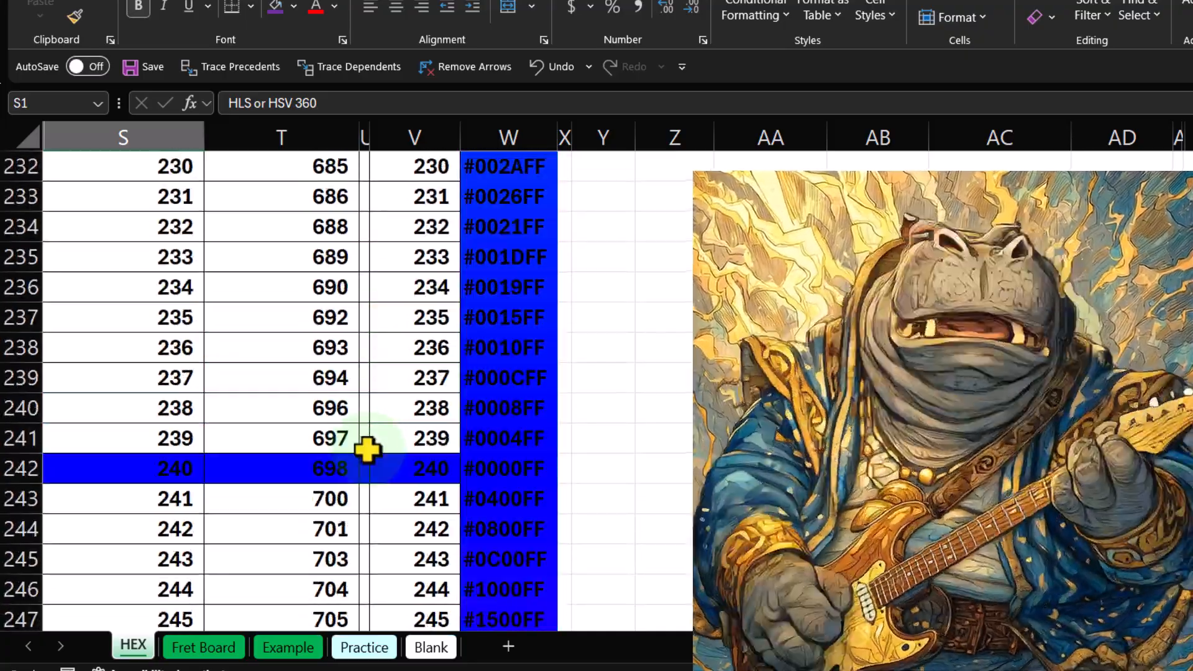
scroll(370, 460, down, 8)
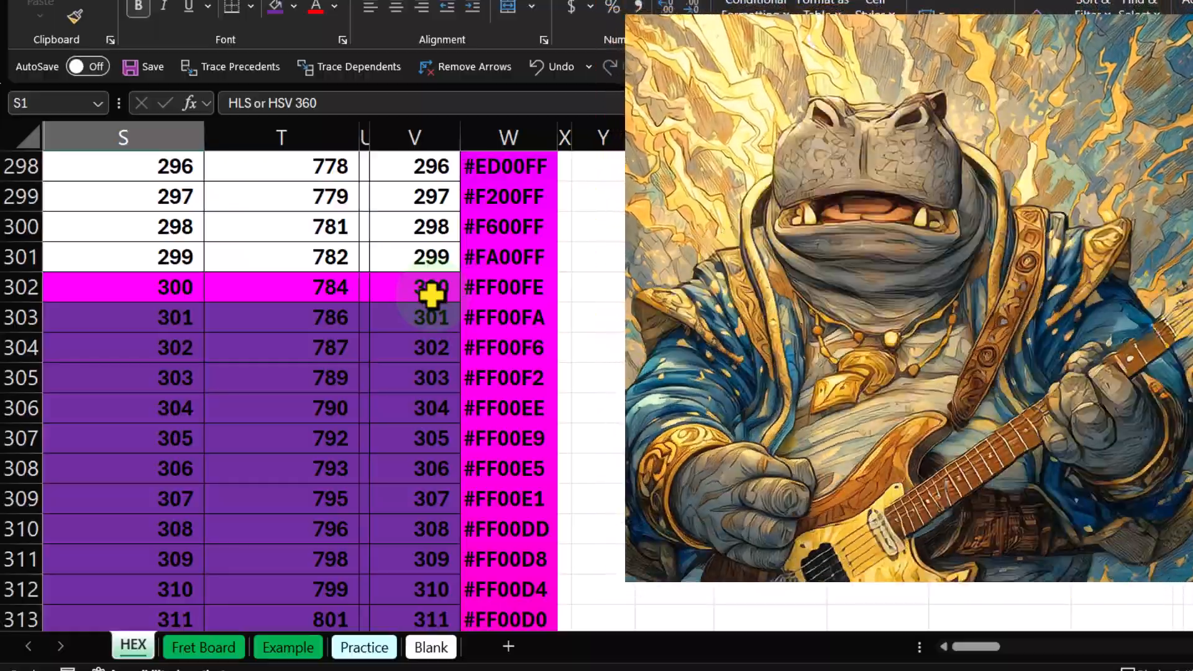
scroll(426, 300, down, 1)
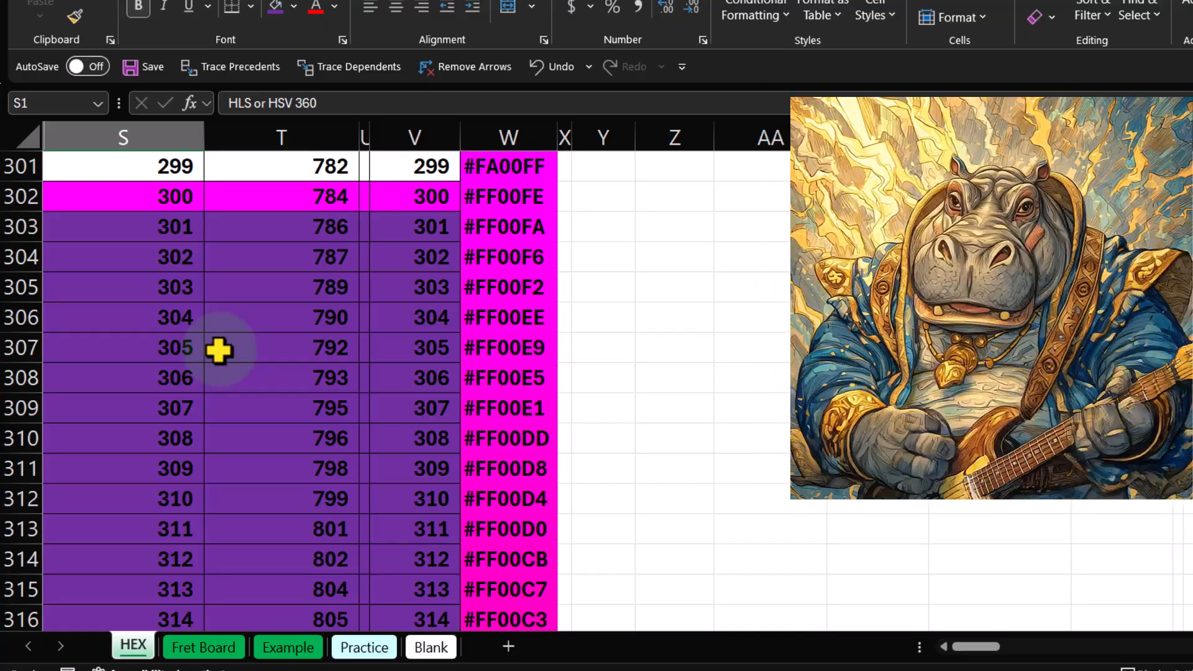
Step: Examine the purple and red rows from hue 300 in S302 to the last HEX code in W361
click(134, 199)
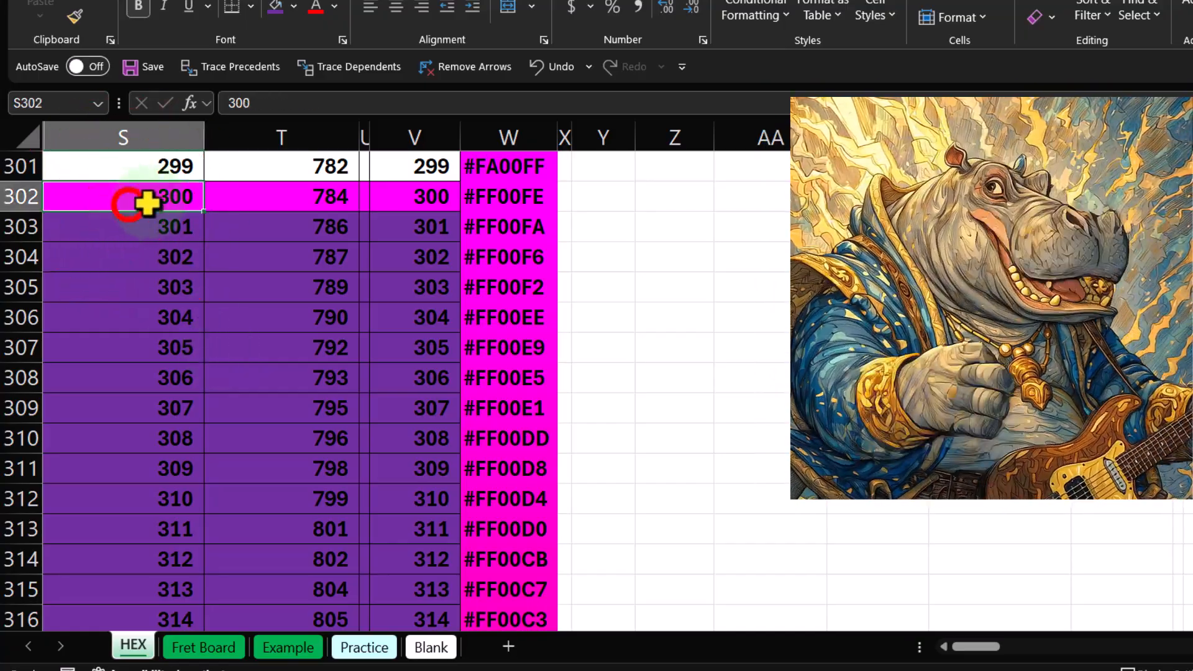
scroll(161, 366, down, 3)
scroll(160, 367, down, 5)
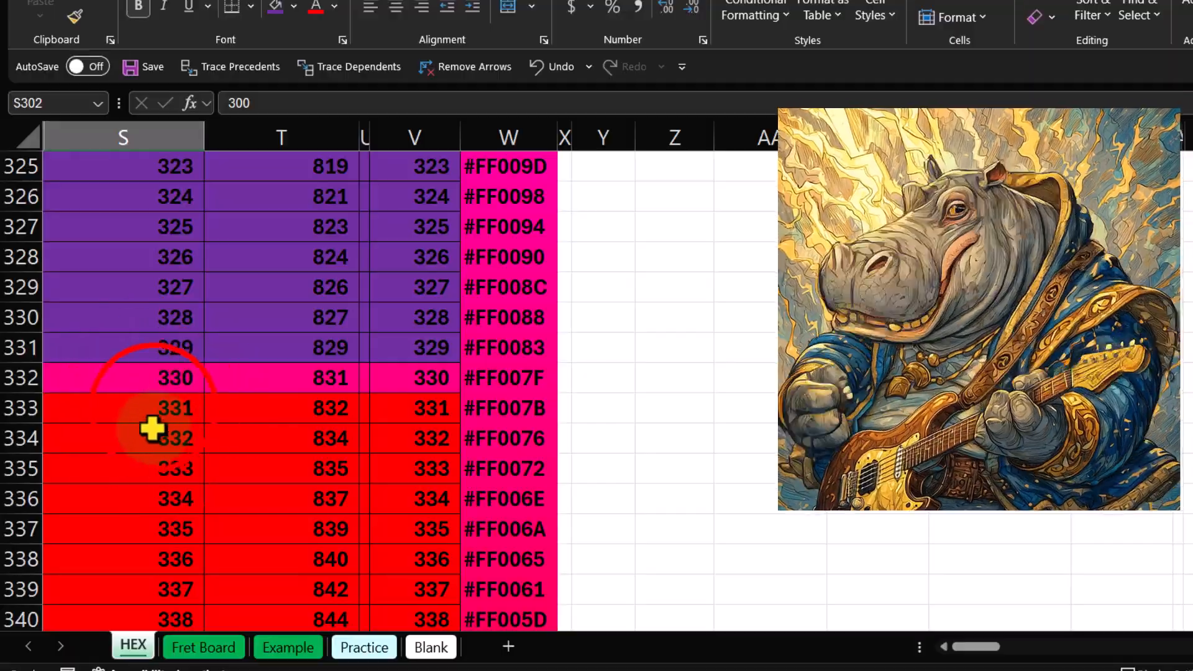
drag(151, 408, 393, 520)
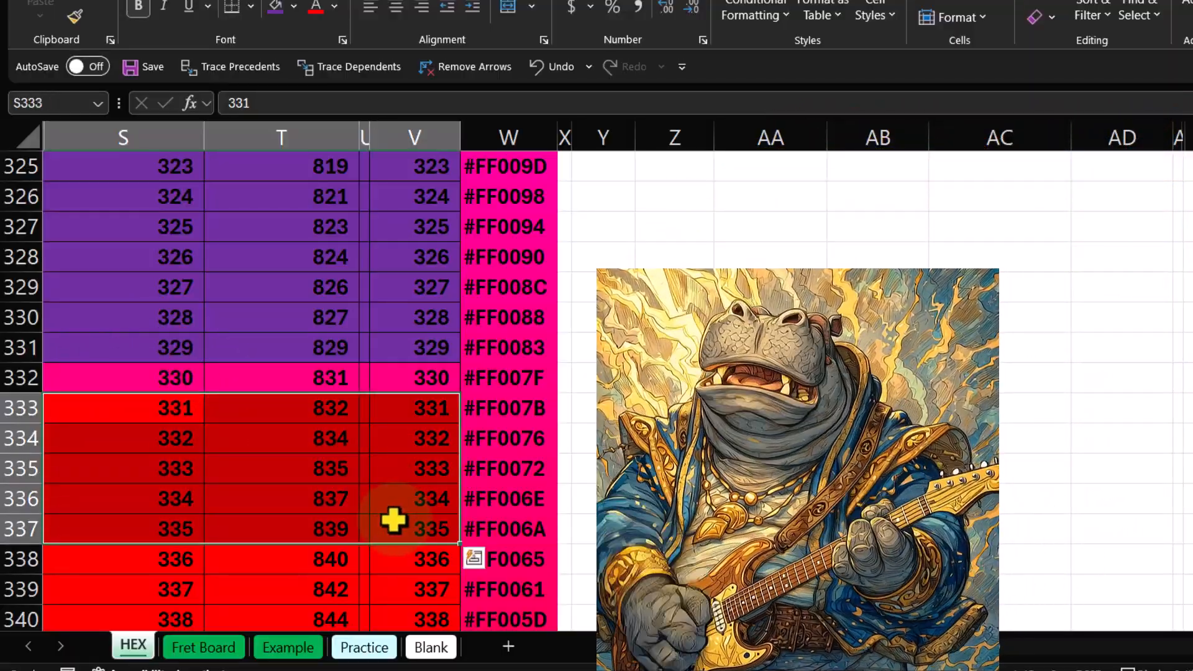
scroll(393, 520, down, 7)
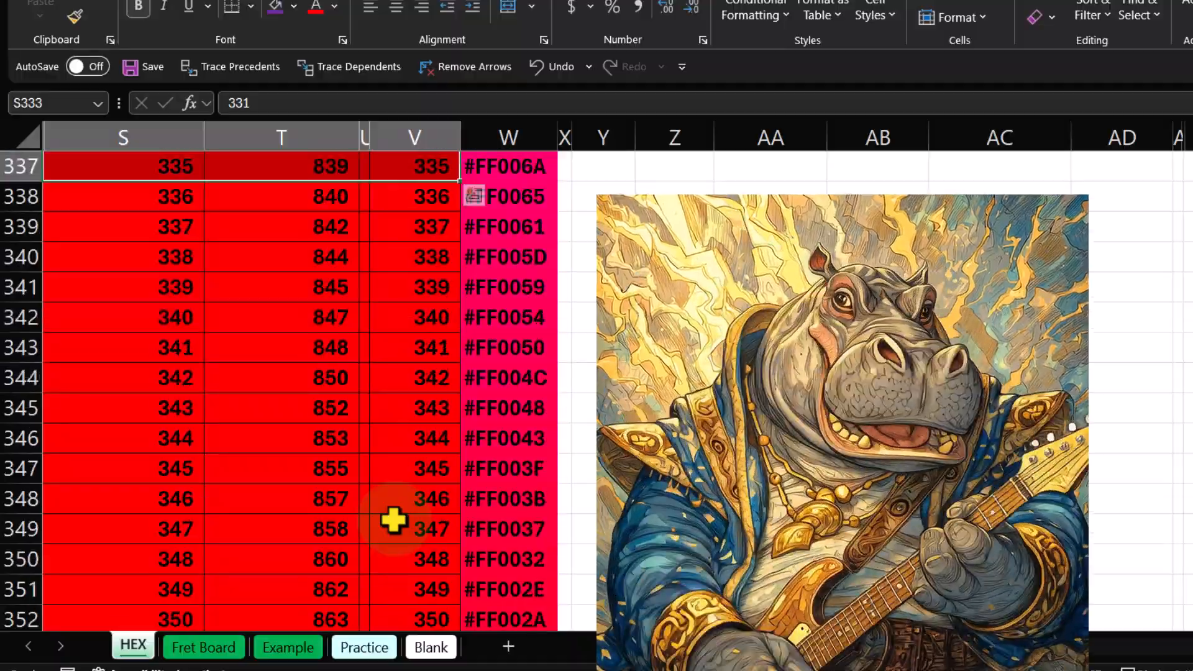
scroll(393, 520, down, 2)
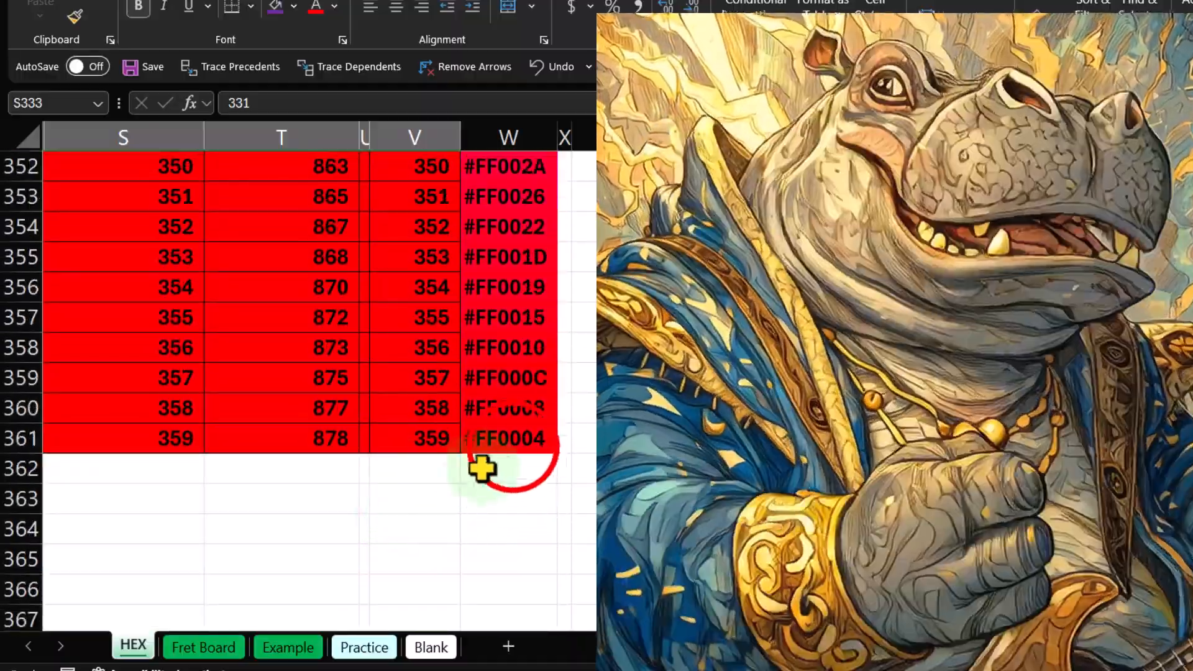
click(505, 442)
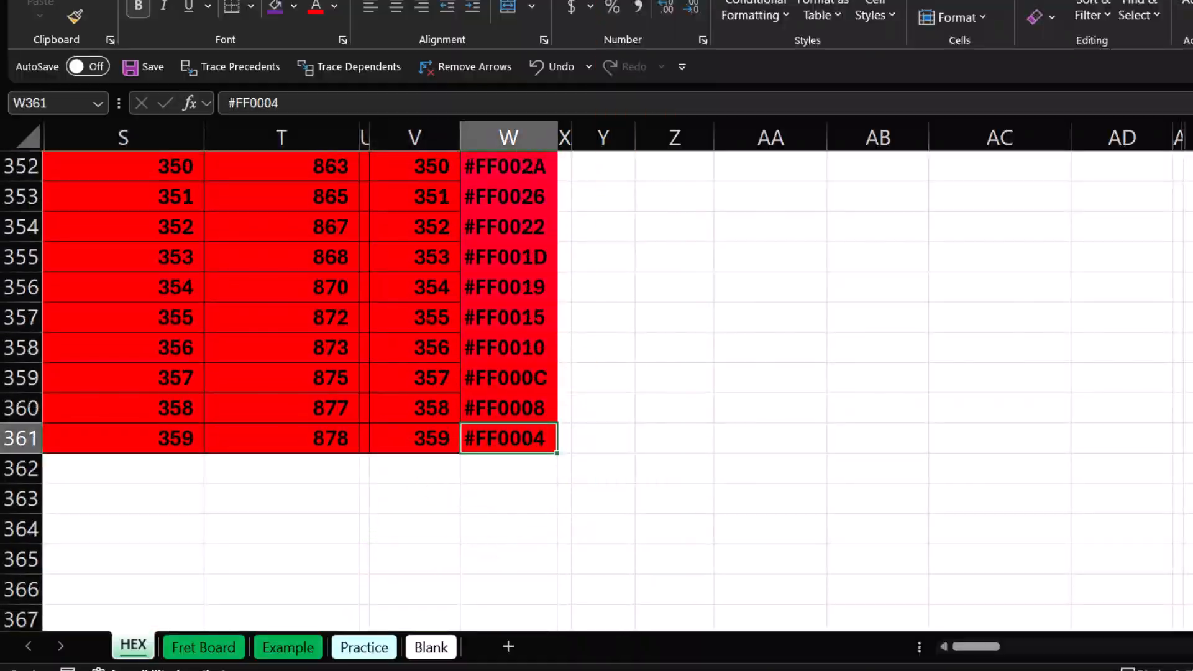
Step: Return to the start of the HEX sheet and compare the first hue and frequency rows with the 12-hue color table
scroll(88, 222, up, 20)
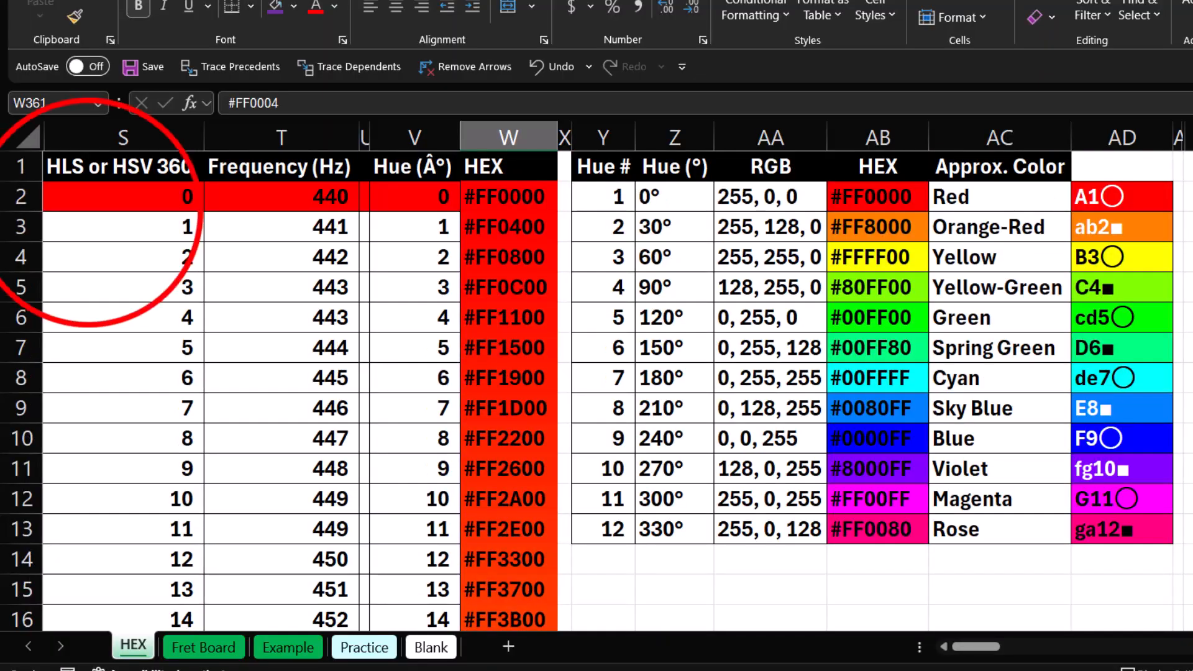
click(88, 222)
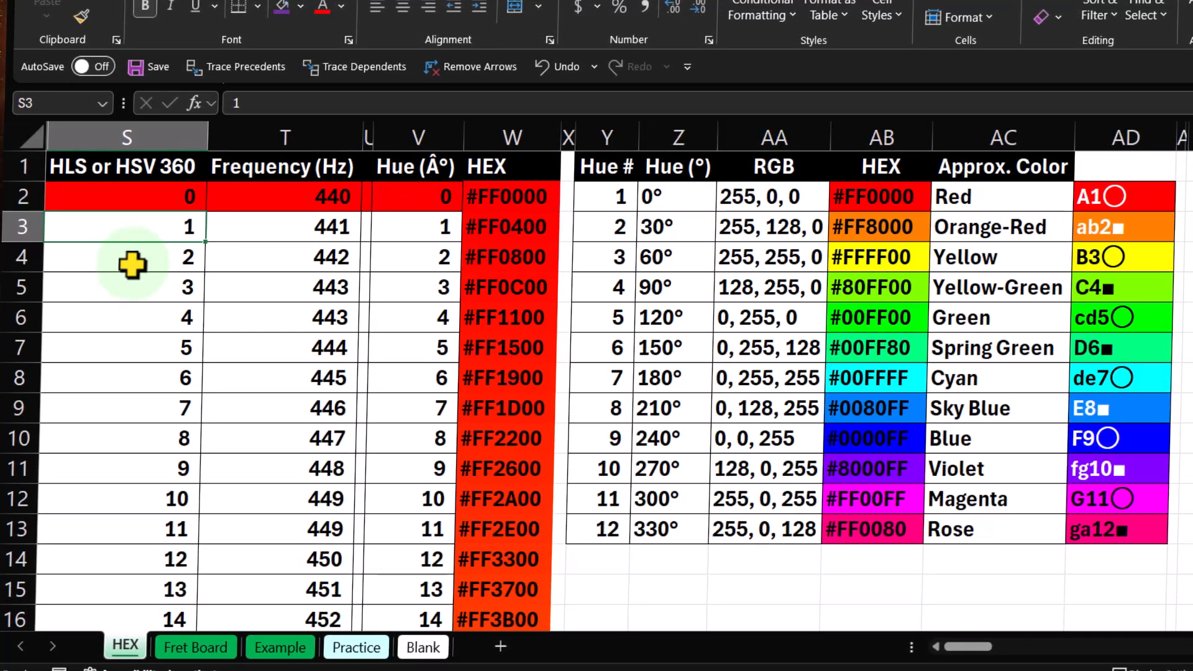
scroll(389, 224, down, 1)
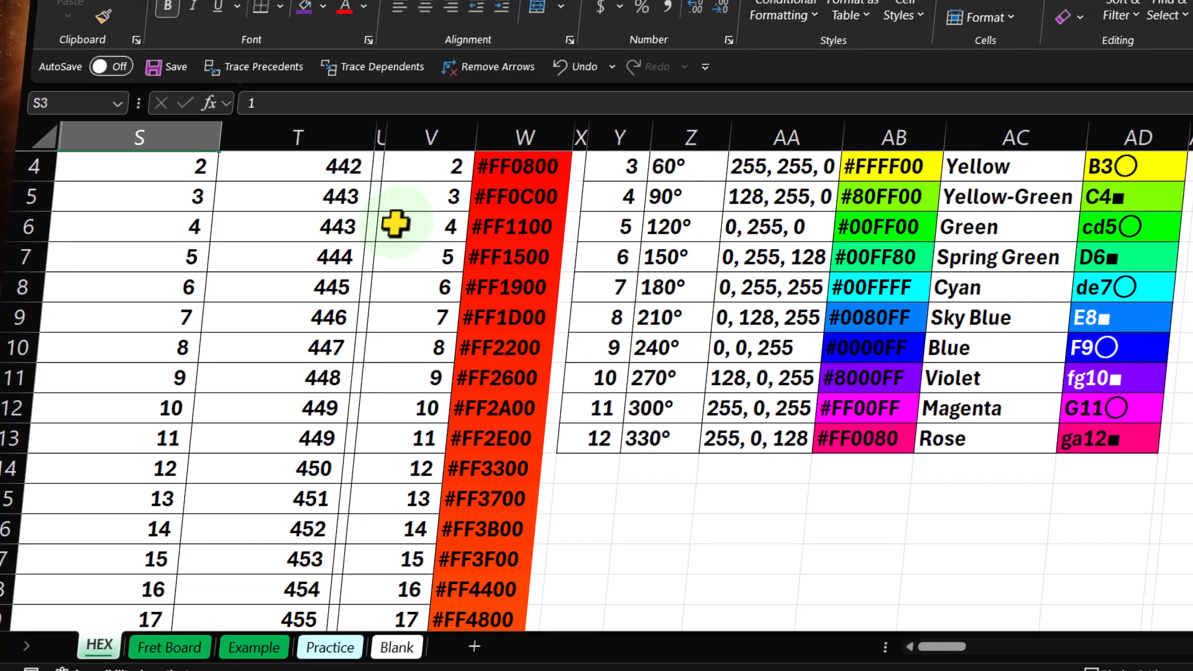
scroll(395, 223, up, 1)
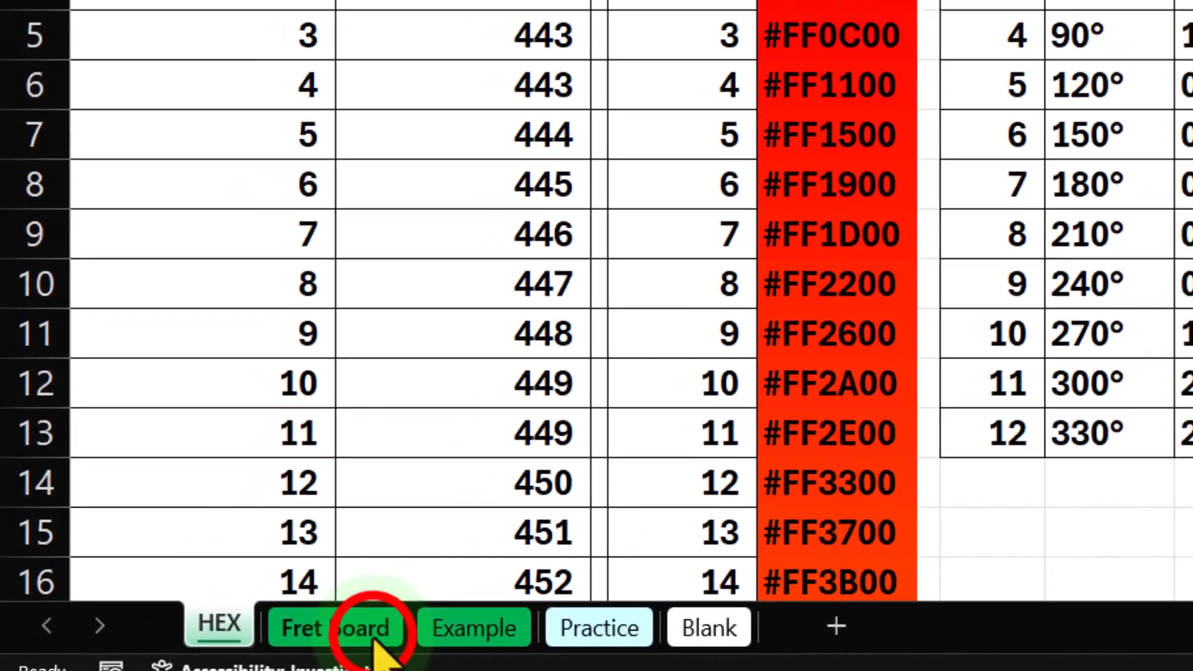
Step: Open the Fret Board sheet and inspect the colored notes at fret 8 in RH2 and fret 10 in RJ3
click(203, 648)
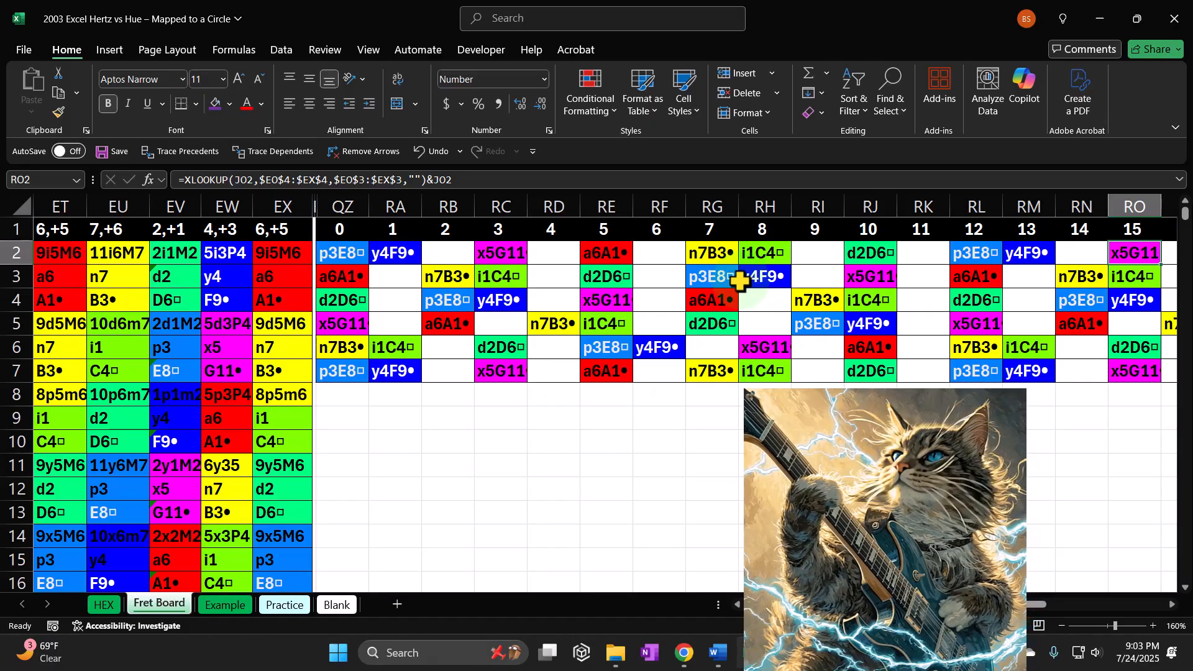
click(763, 260)
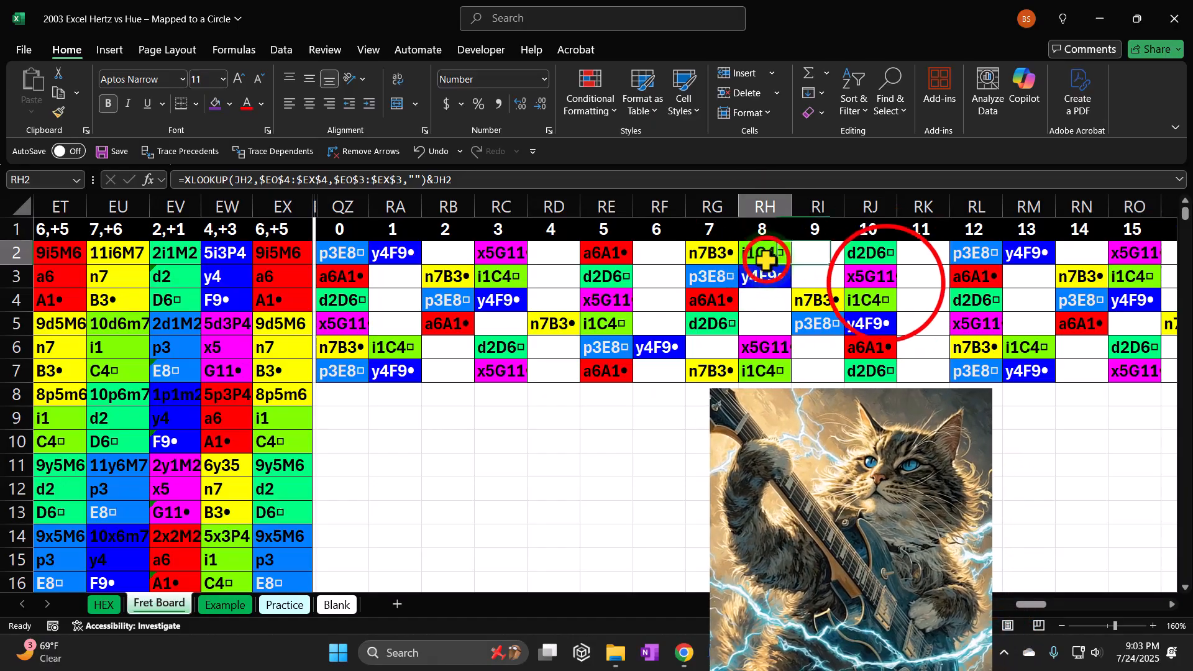
click(870, 273)
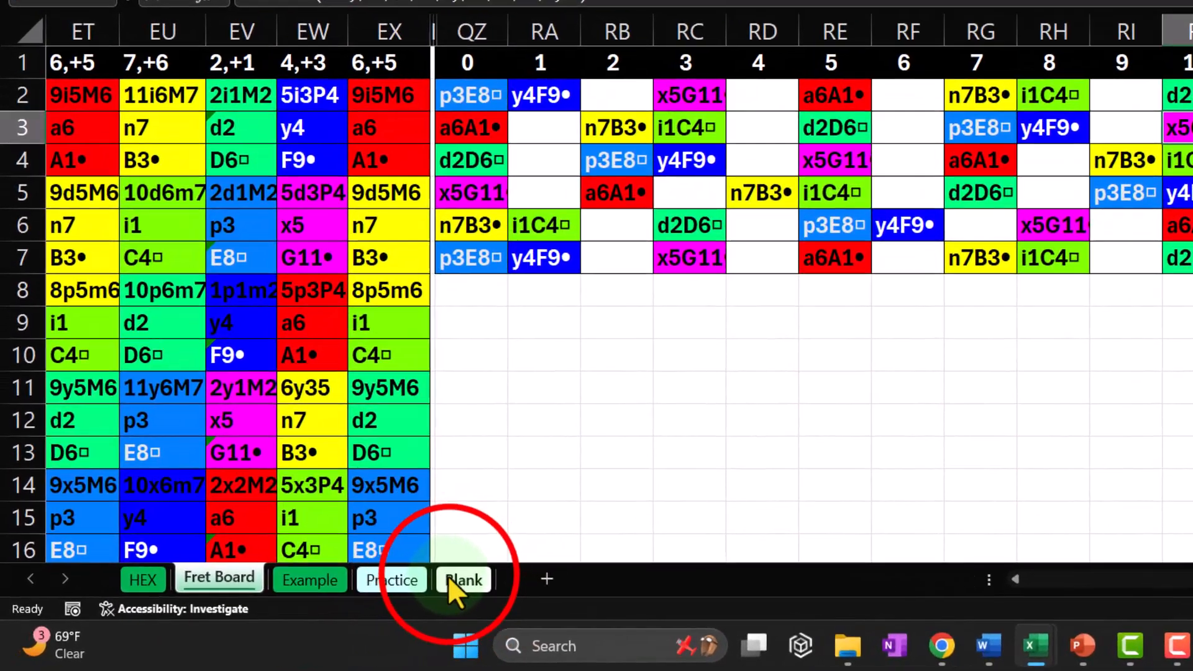
Step: On the Blank sheet, apply the narrow spacer formatting of column AP to column AU, just after the second-octave logarithmic spacing table
click(448, 581)
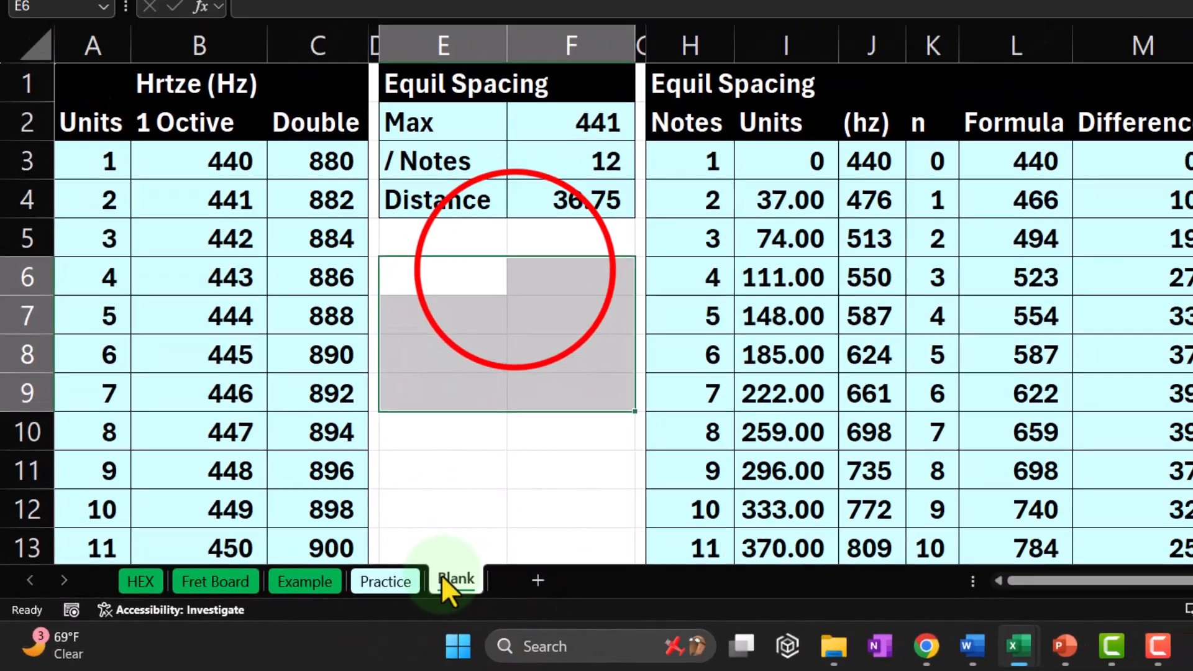
click(379, 376)
click(200, 315)
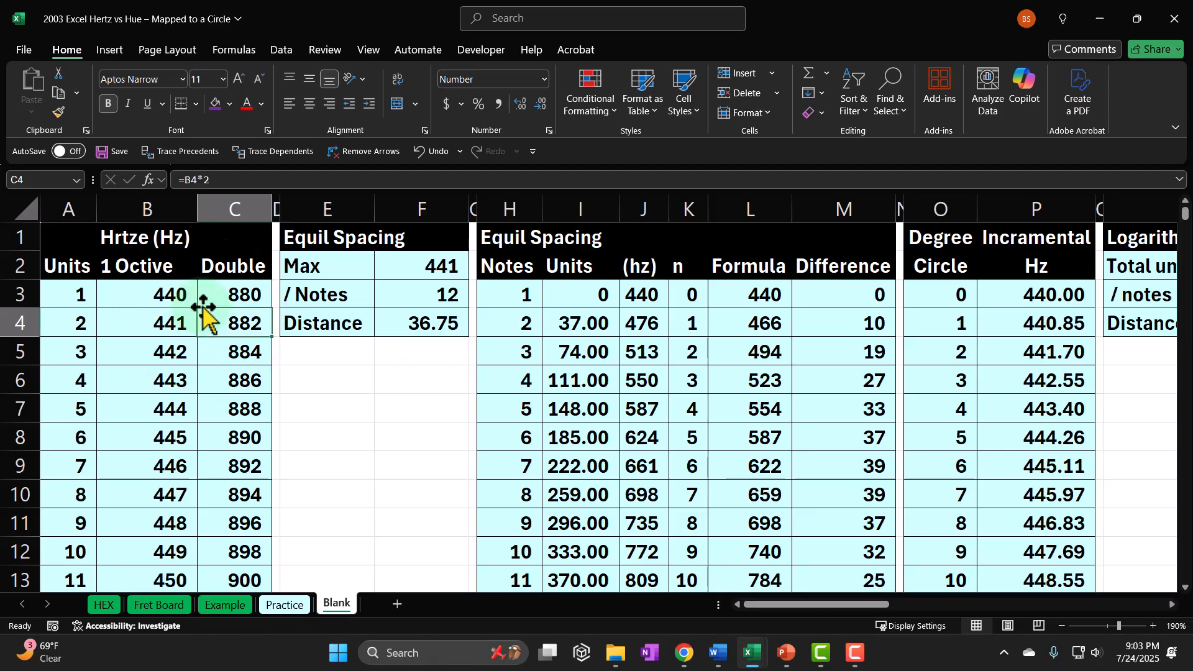
key(Right)
key(Right)
key(Right)
key(Right)
key(Right)
key(Right)
key(Right)
key(Right)
key(Right)
key(Right)
key(Right)
key(Right)
key(Right)
key(Right)
key(Right)
key(Right)
key(Right)
key(Right)
key(Right)
key(Right)
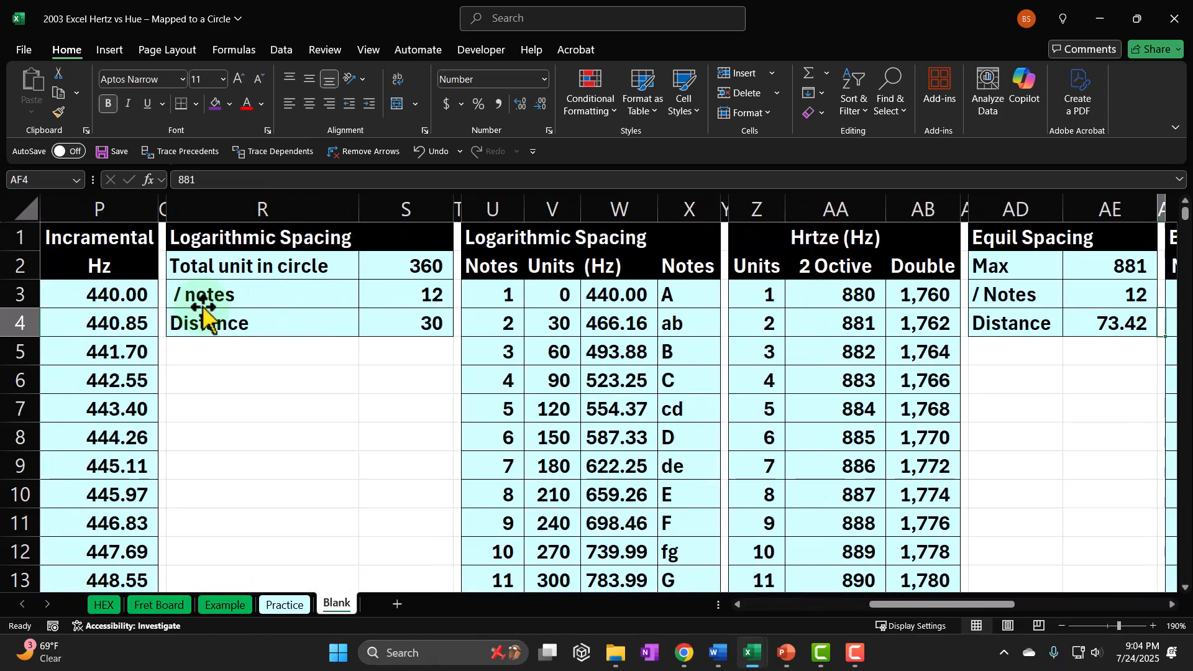
key(Right)
key(Right)
key(Right)
key(Right)
key(Right)
key(Right)
key(Right)
key(Right)
key(Right)
key(Right)
key(Right)
key(Right)
key(Right)
key(Right)
key(Right)
key(Right)
key(Right)
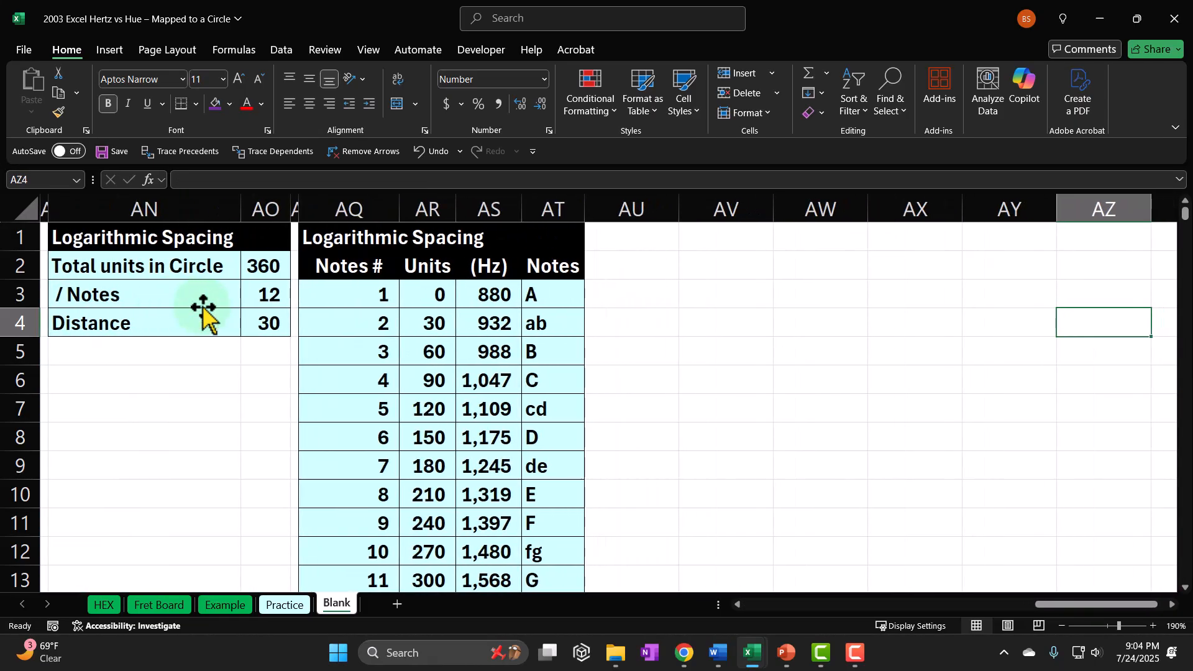
click(294, 203)
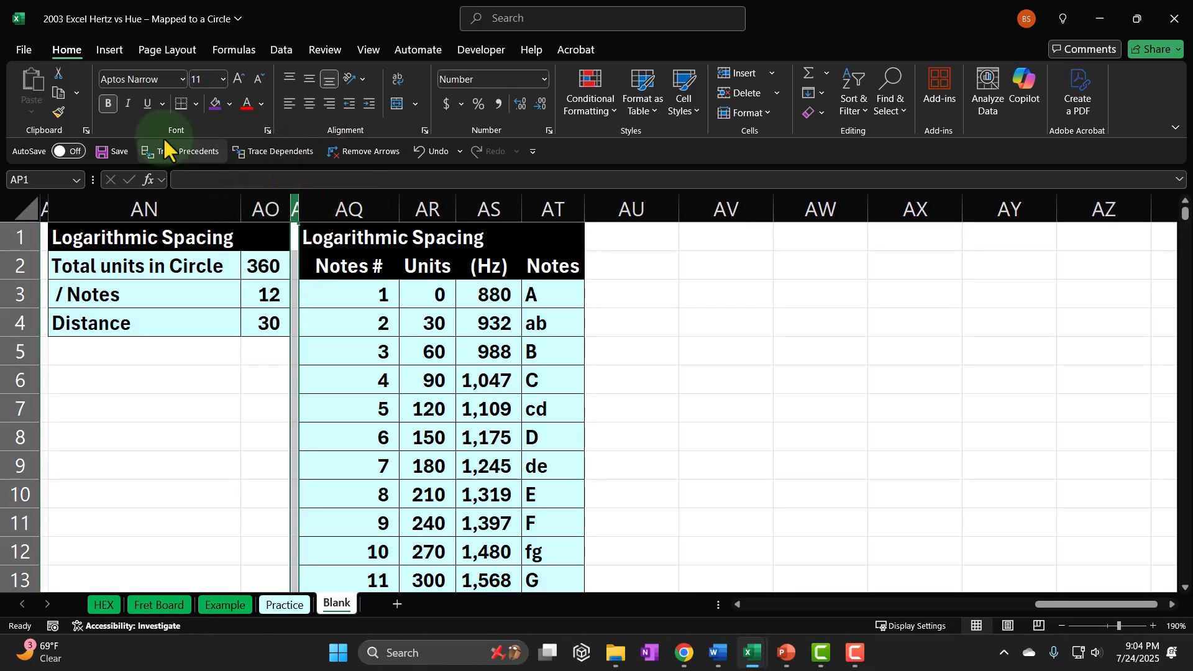
click(59, 93)
click(67, 129)
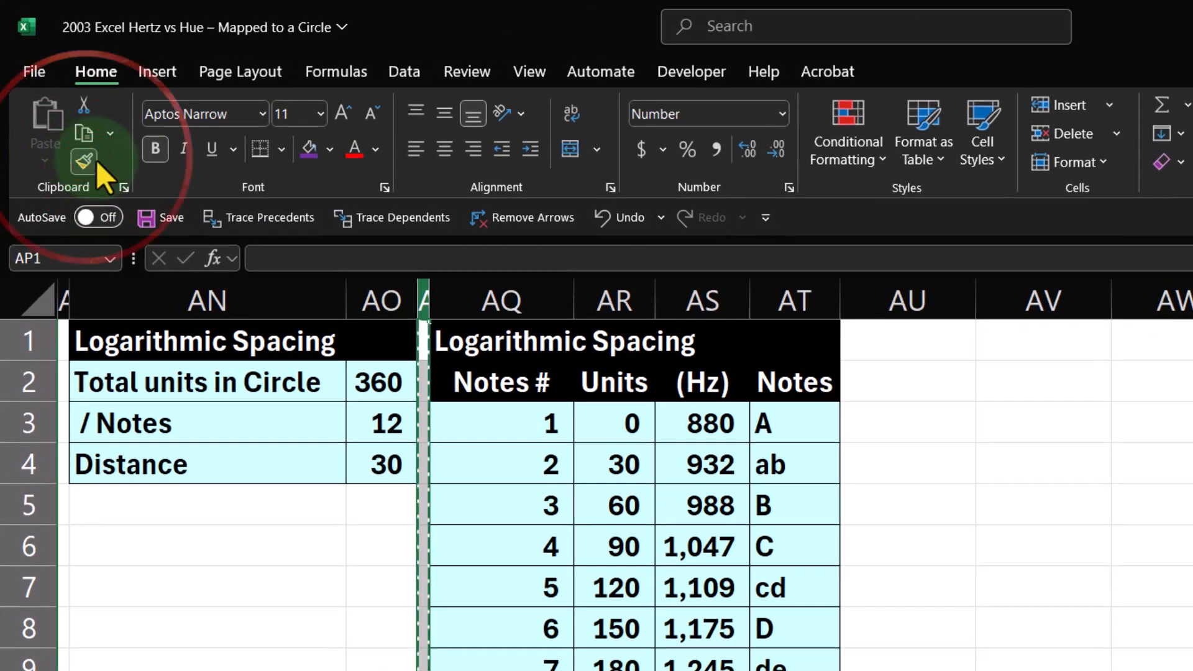
click(735, 243)
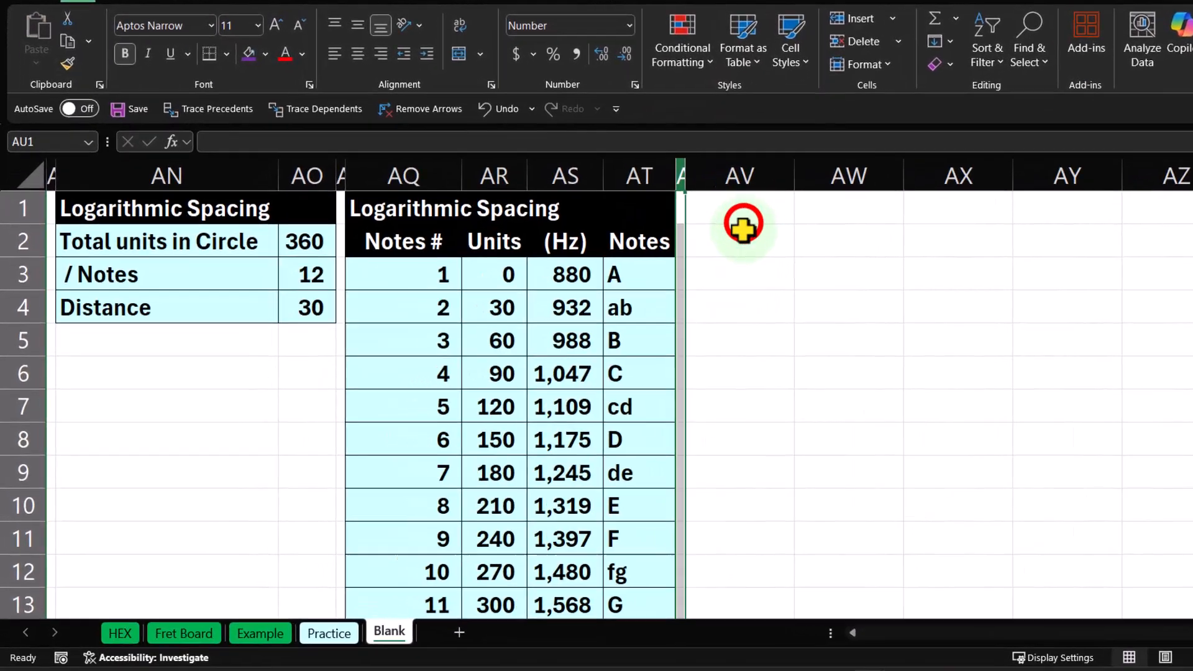
Step: Title the new table "Wavelenths" in AV1 and enter the column heading "Units" in AV2
click(743, 224)
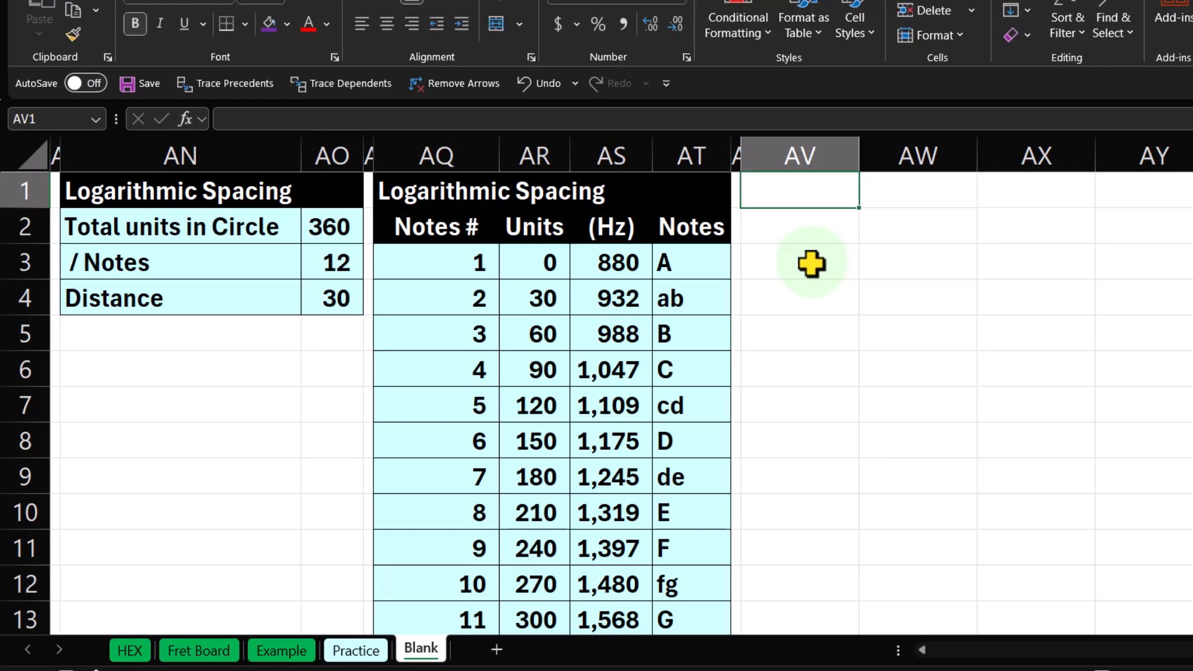
text(Va)
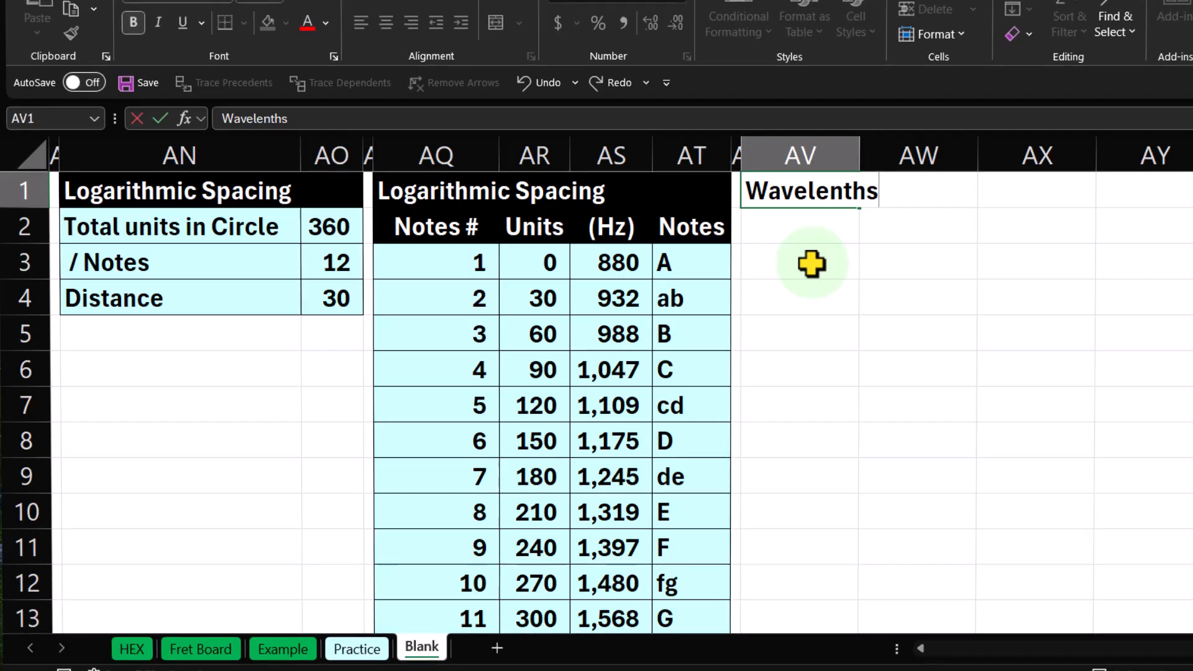
key(Return)
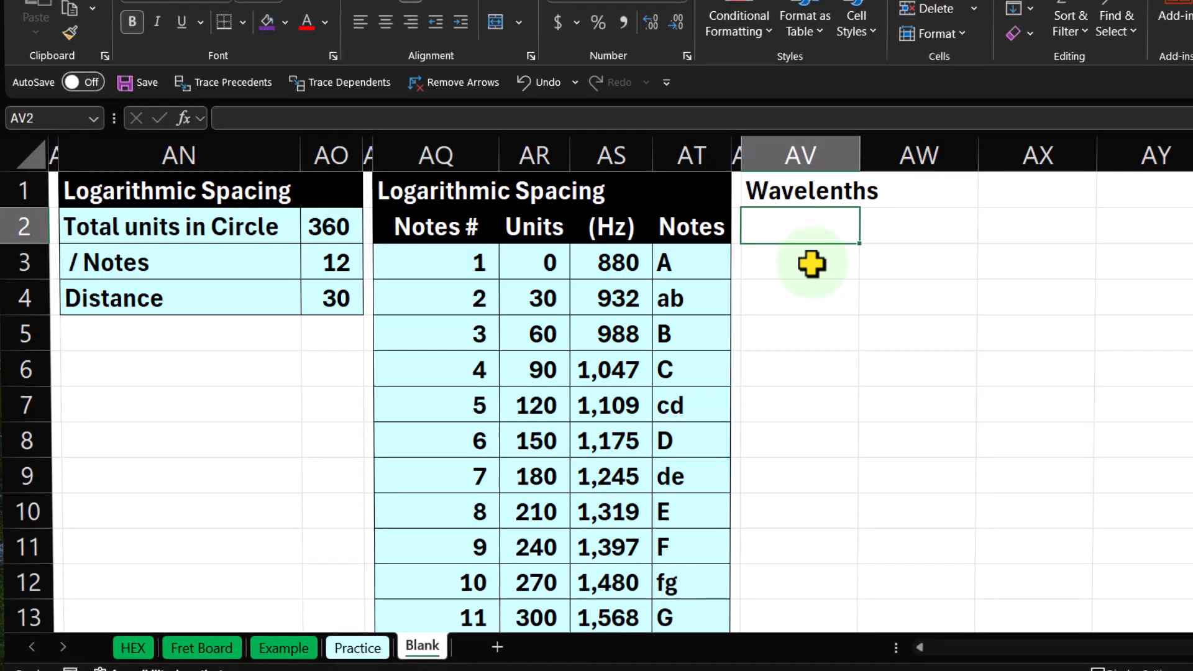
text(Units)
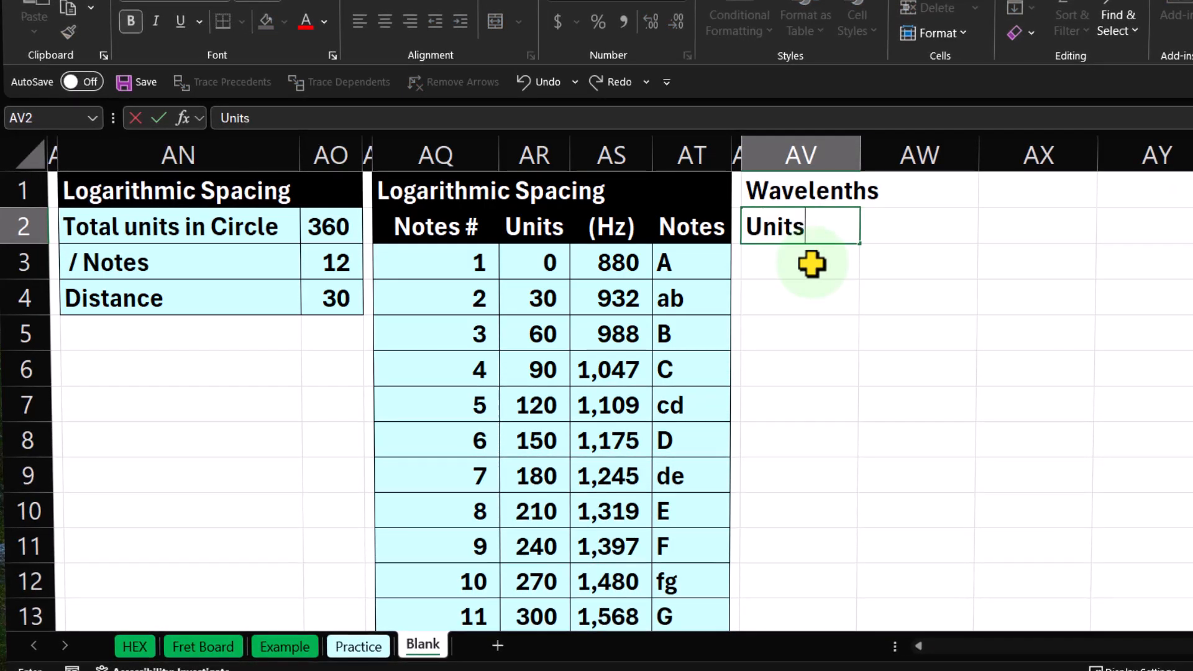
key(Tab)
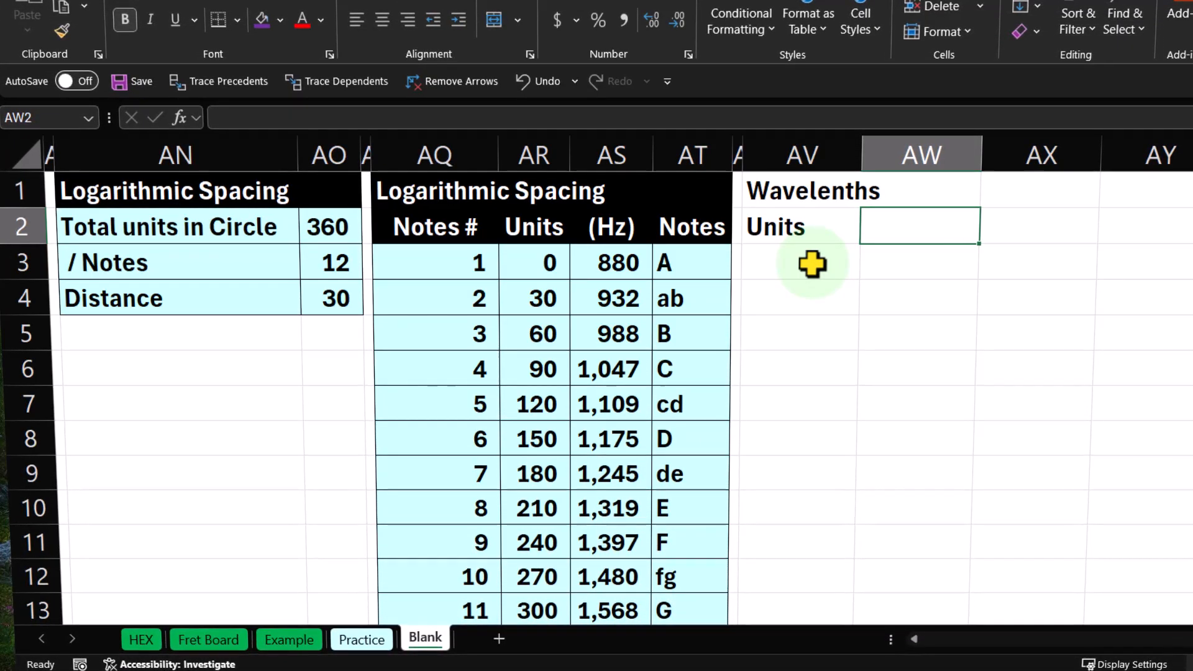
Step: Enter the column heading "Visible (nm)" in AW2, beside the Units heading
text(V)
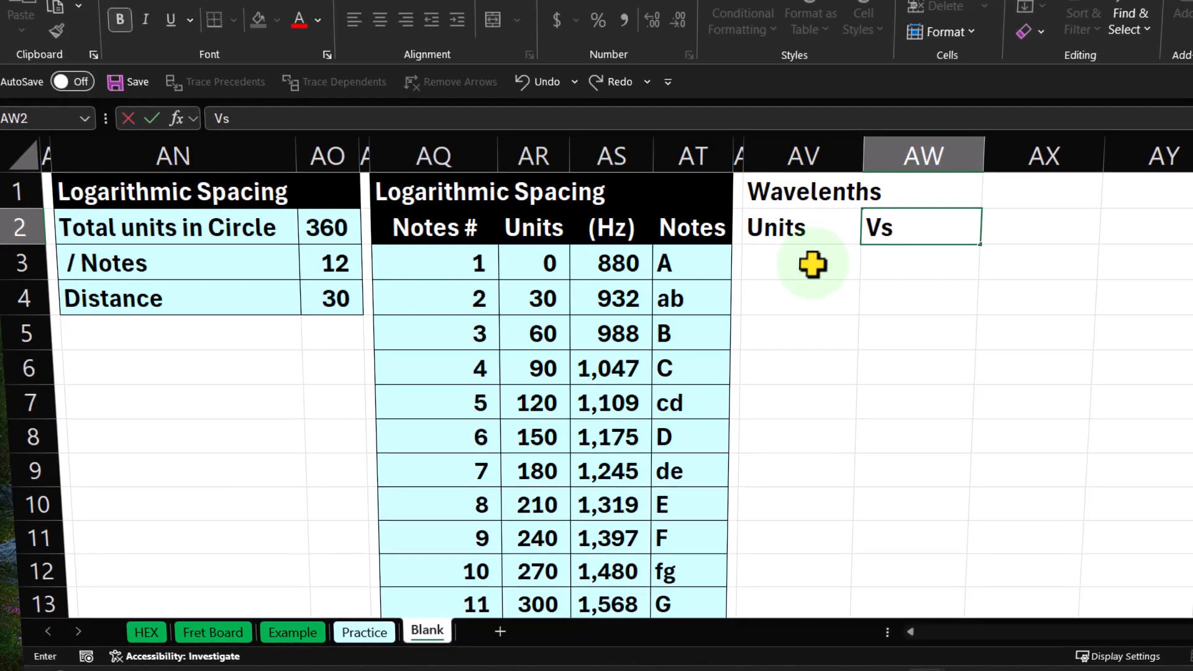
text(isible)
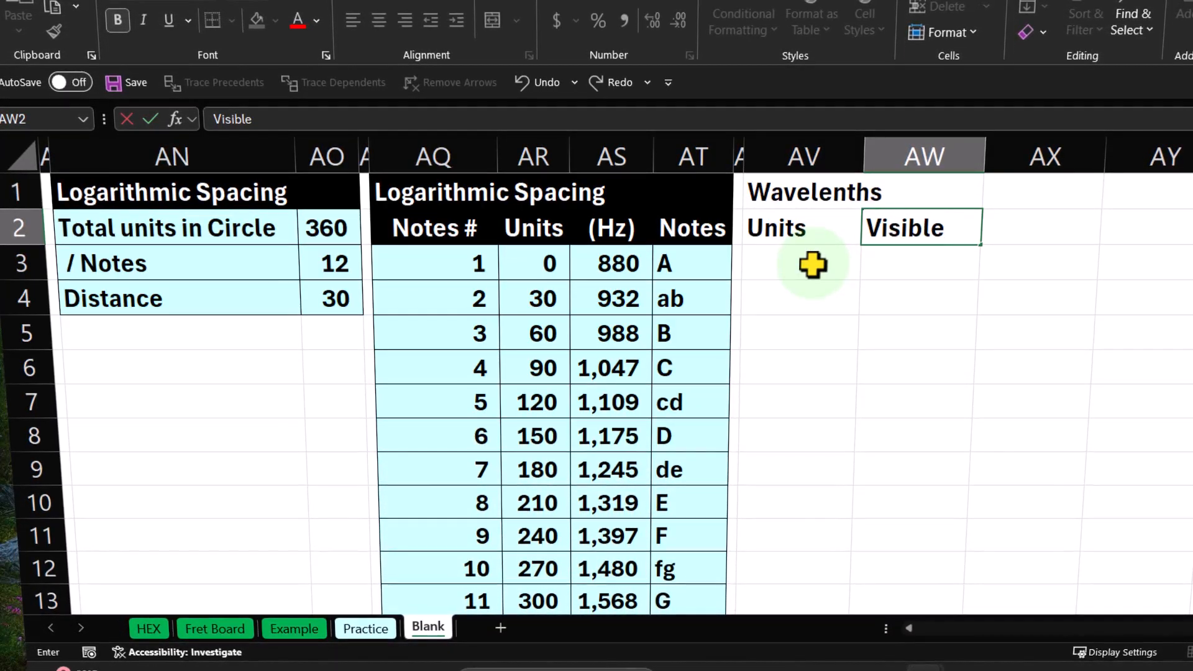
text( (N)
key(BackSpace)
key(BackSpace)
text((n)
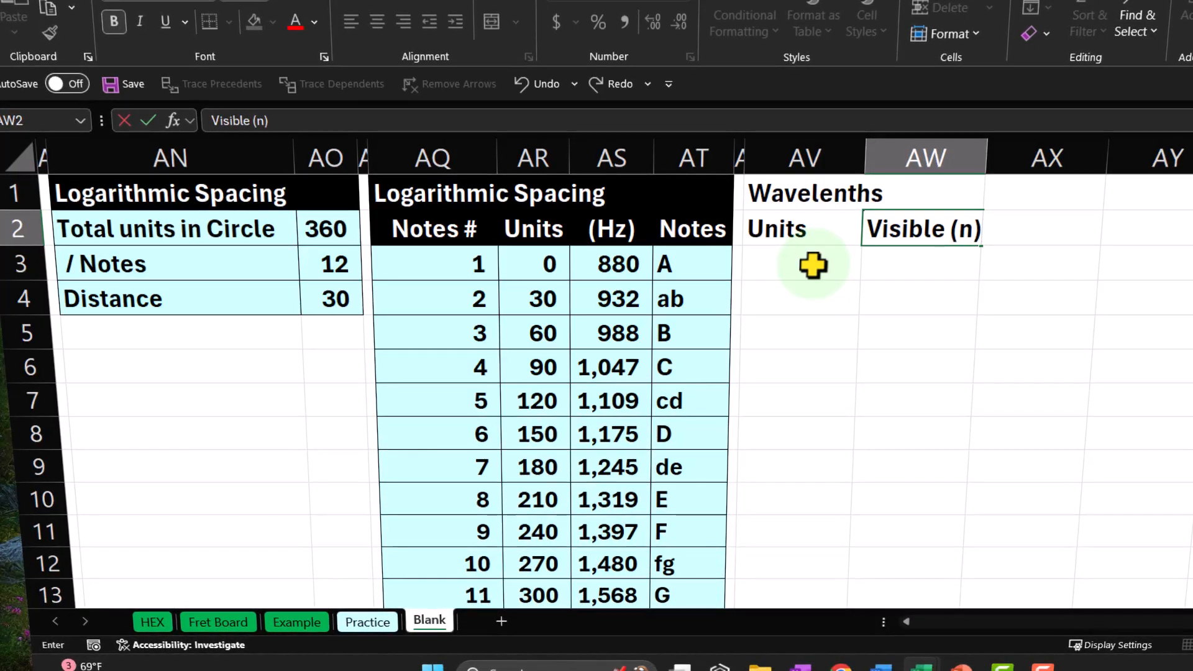
text(m))
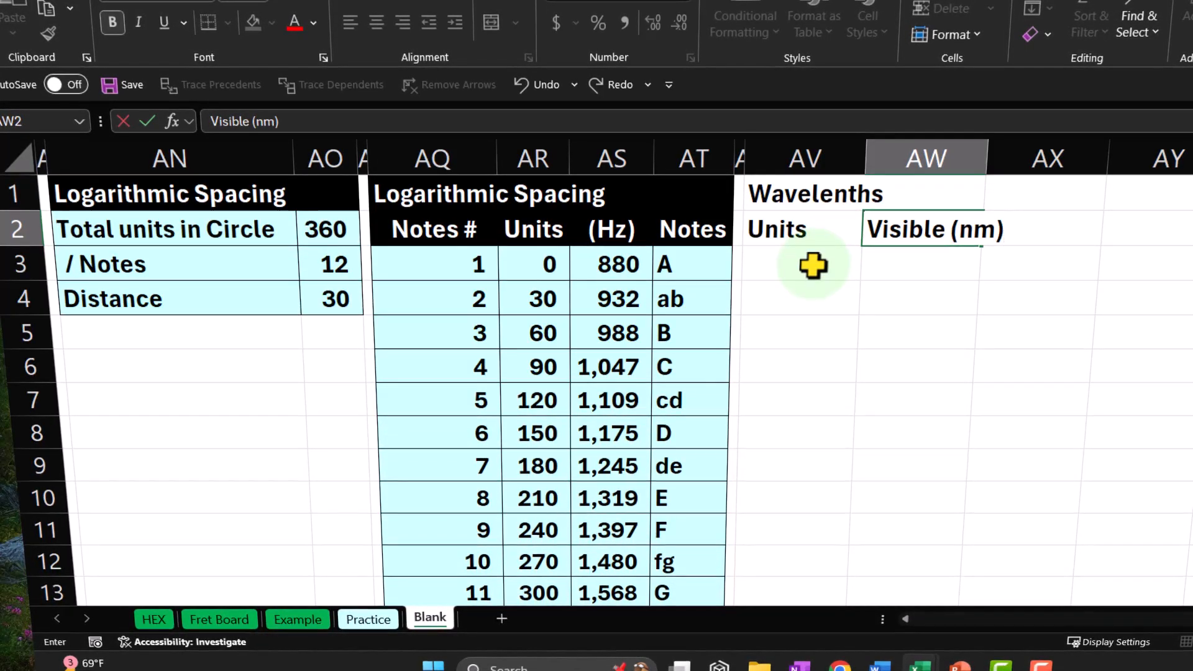
Step: Widen column AW to fit its heading and enter 380 as the first wavelength in AW3
click(813, 266)
drag(988, 154, 1017, 154)
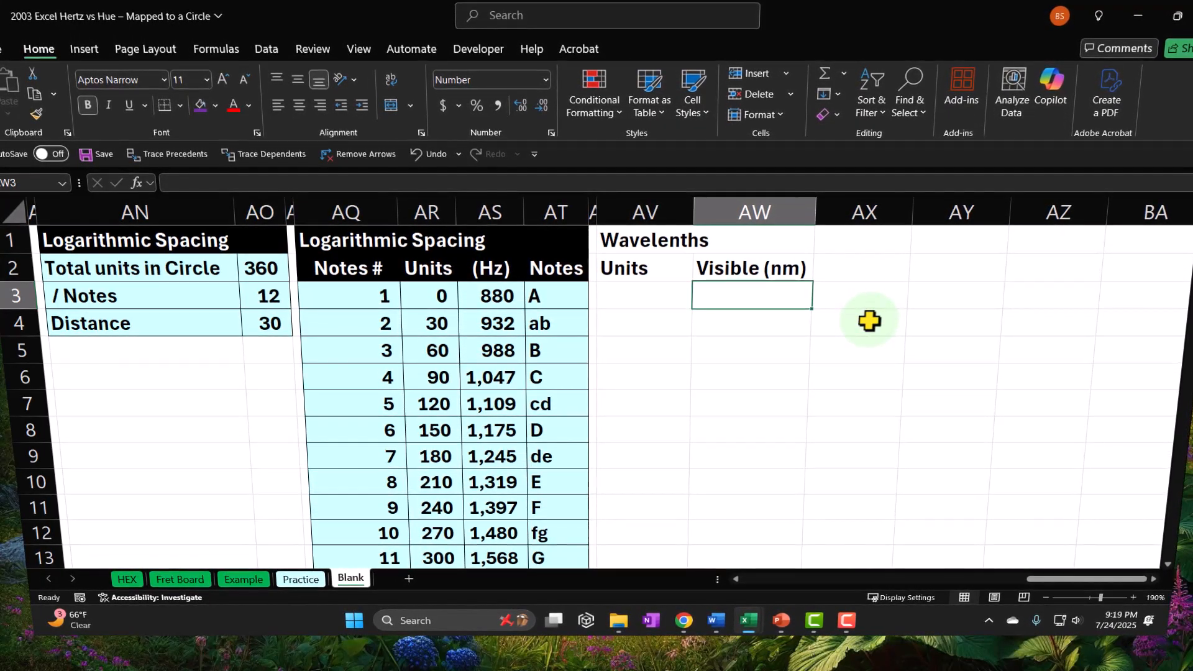
key(Return)
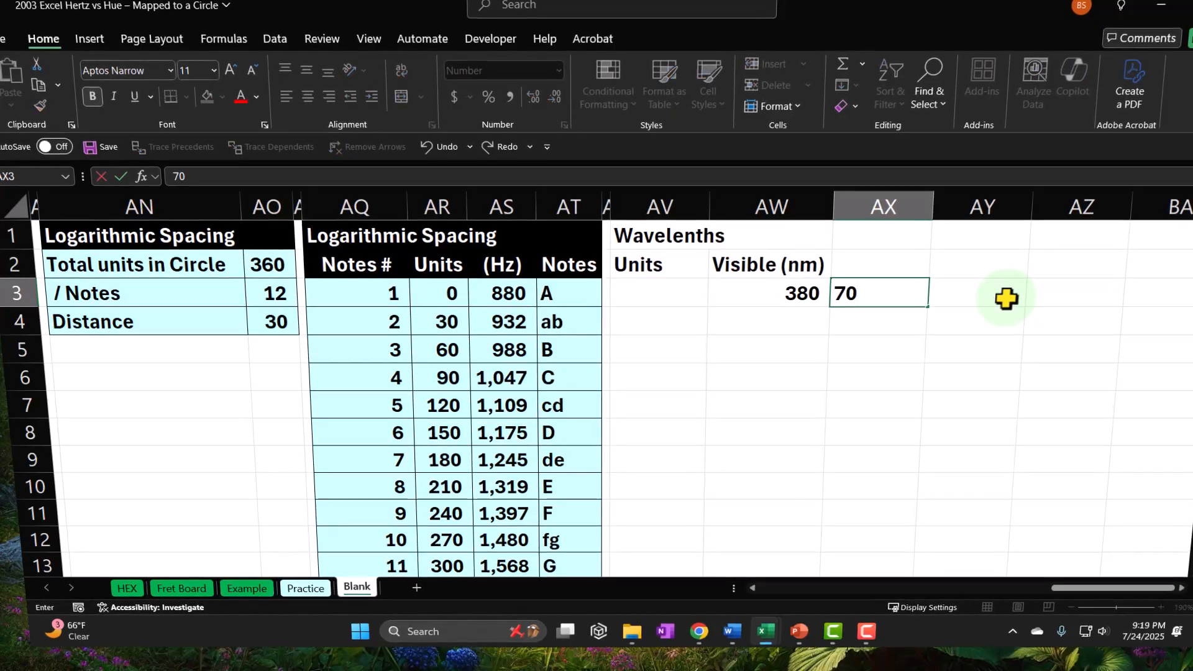
Step: Write the possible upper wavelength limits 700 and 750 in AX3 and AX4, and clear both cells
text(750)
key(Return)
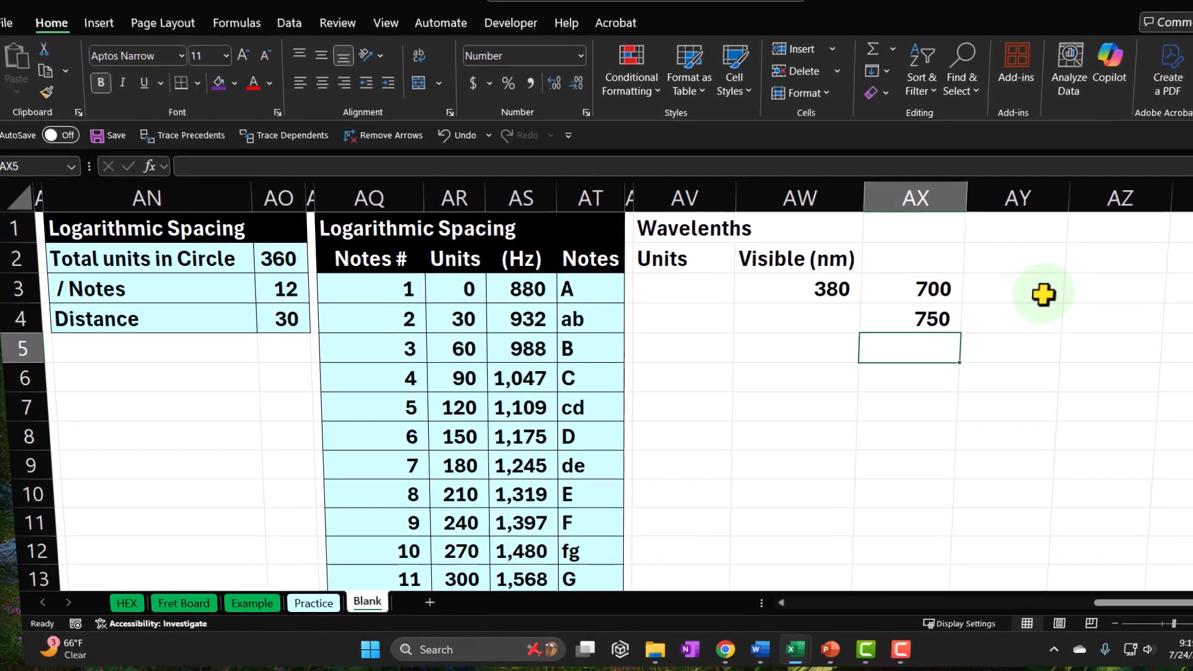
key(Up)
key(Up)
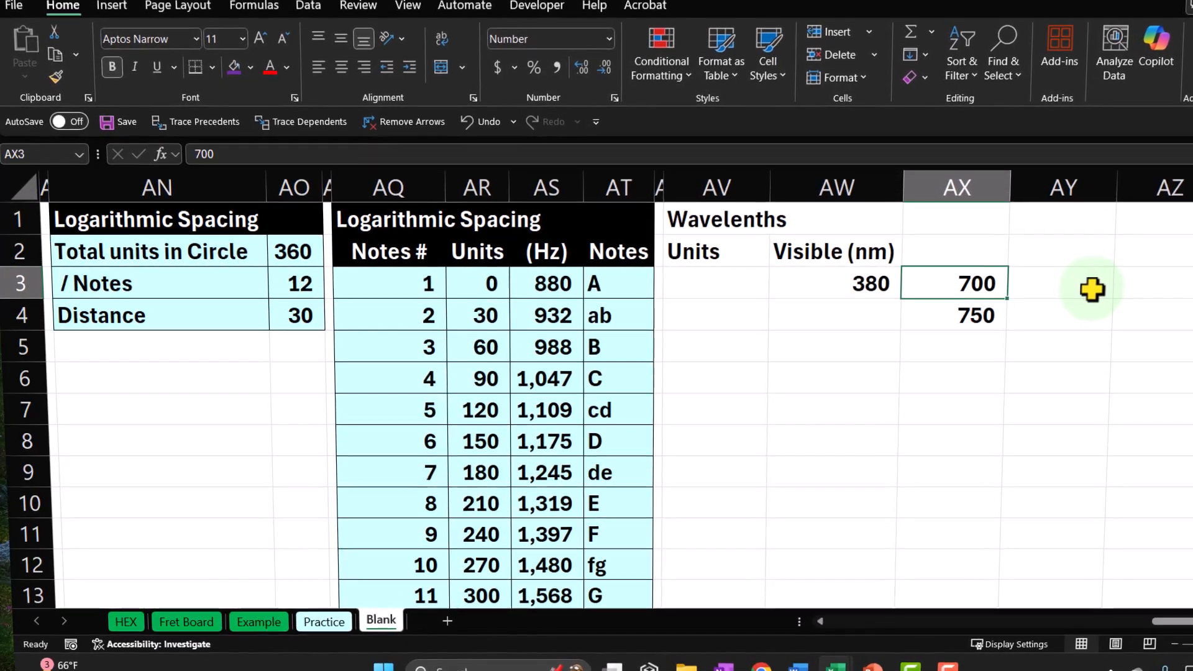
drag(975, 285, 963, 310)
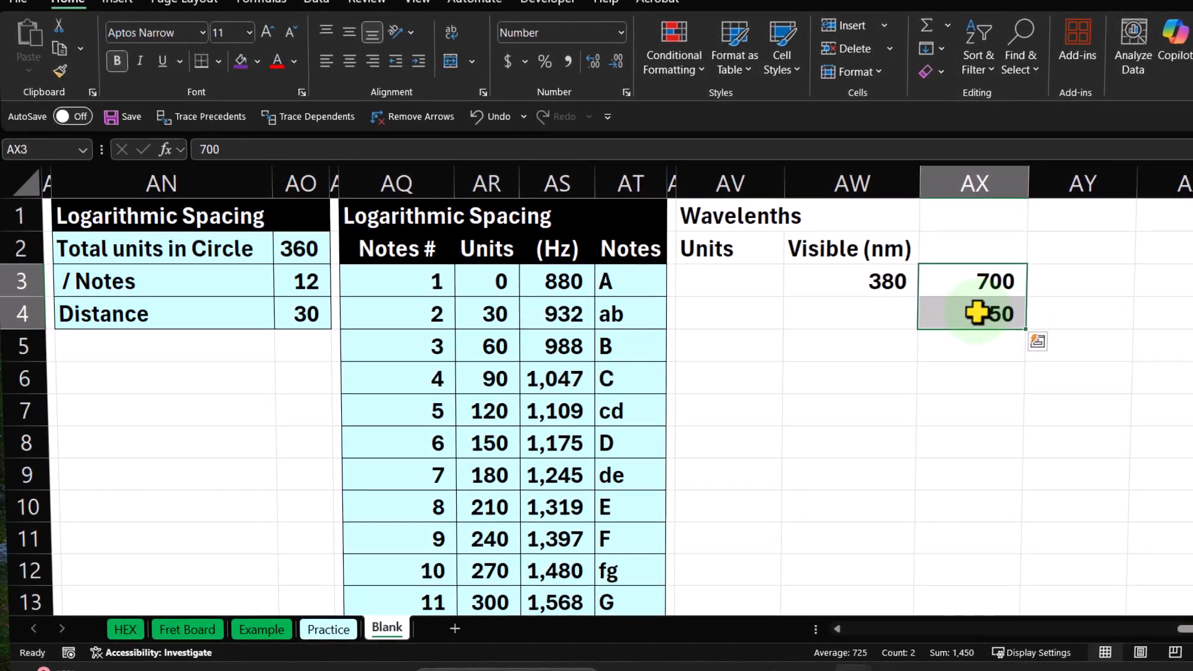
key(Delete)
click(972, 312)
key(Left)
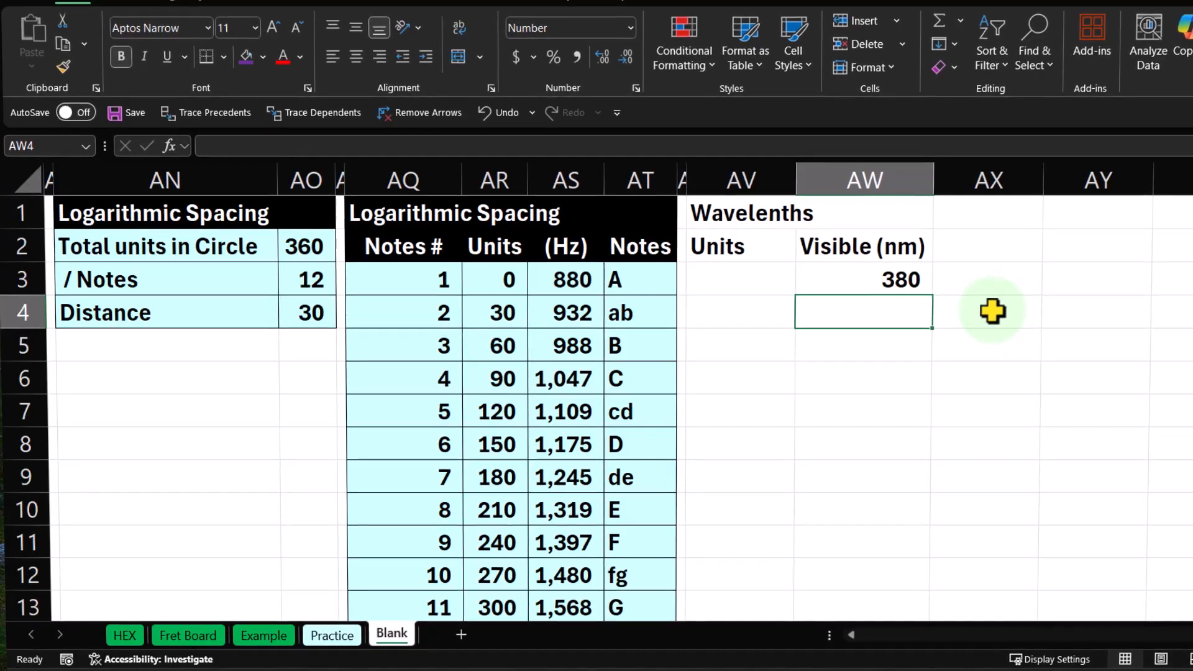
text(=)
key(Up)
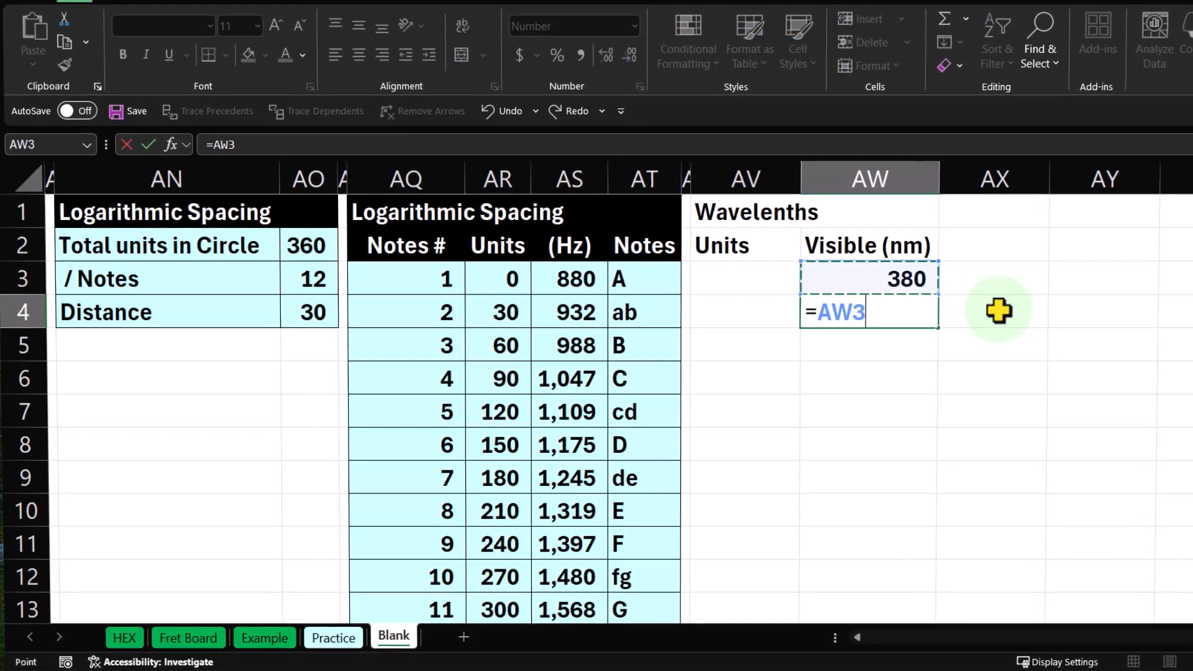
key(BackSpace)
key(BackSpace)
key(BackSpace)
key(BackSpace)
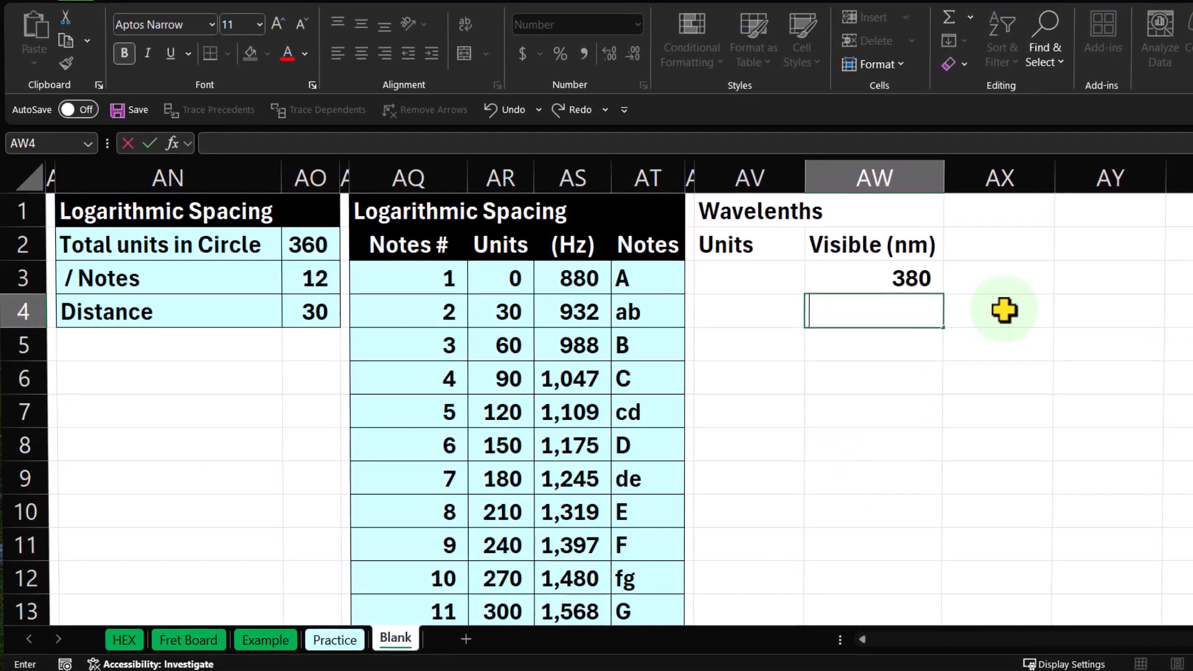
Step: Enter 381 in AW4 and fill the wavelength series from AW3:AW4 down to 700 in AW323
text(381)
key(Return)
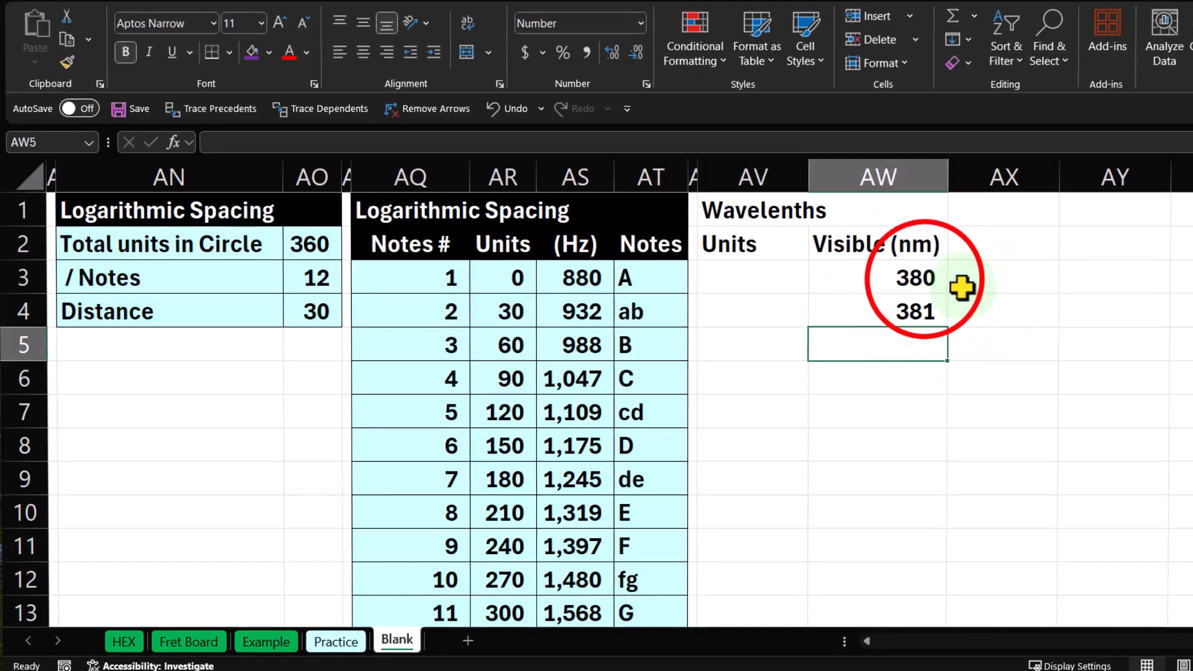
mouse_move(924, 279)
mouse_down()
mouse_move(923, 330)
mouse_move(950, 330)
mouse_move(945, 668)
mouse_move(905, 187)
mouse_move(910, 262)
mouse_up()
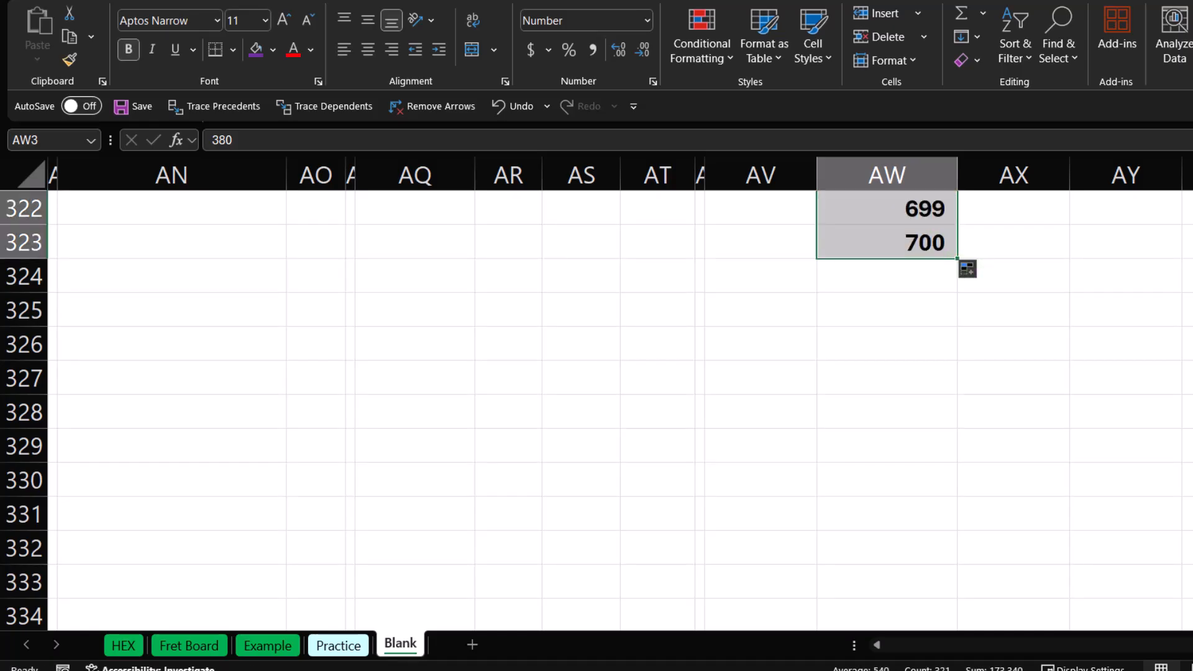
scroll(619, 410, up, 20)
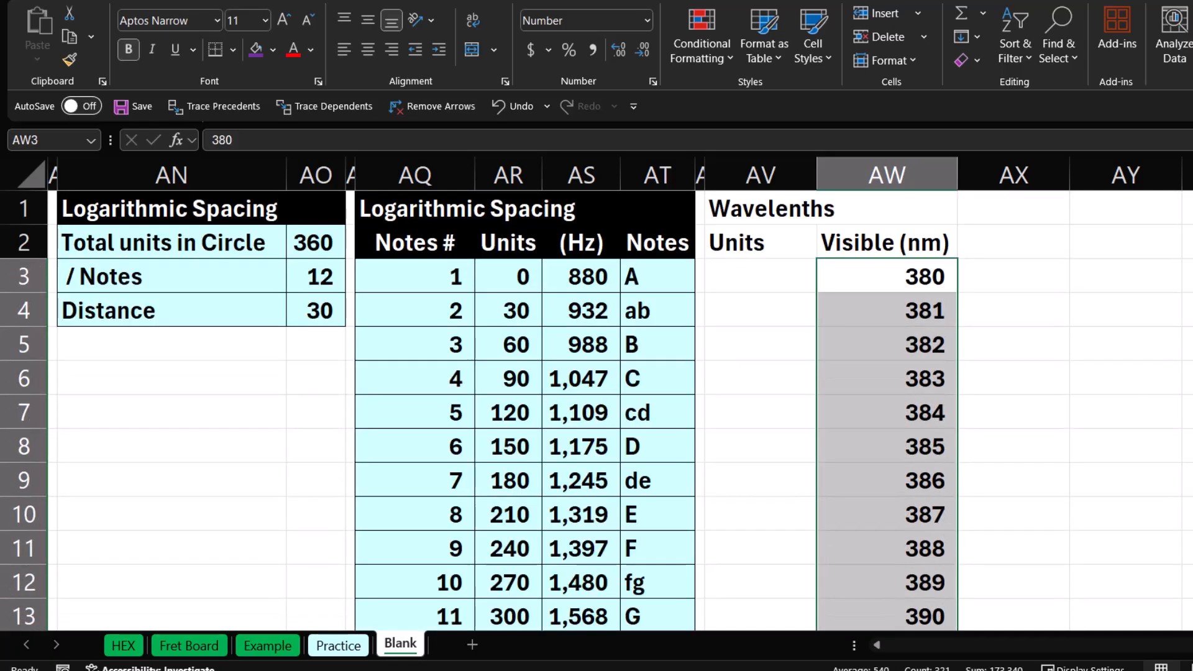
Step: Number the wavelengths in the Units column, starting with 1 and 2 in AV3:AV4 and filling down to 321 in AV323
click(766, 288)
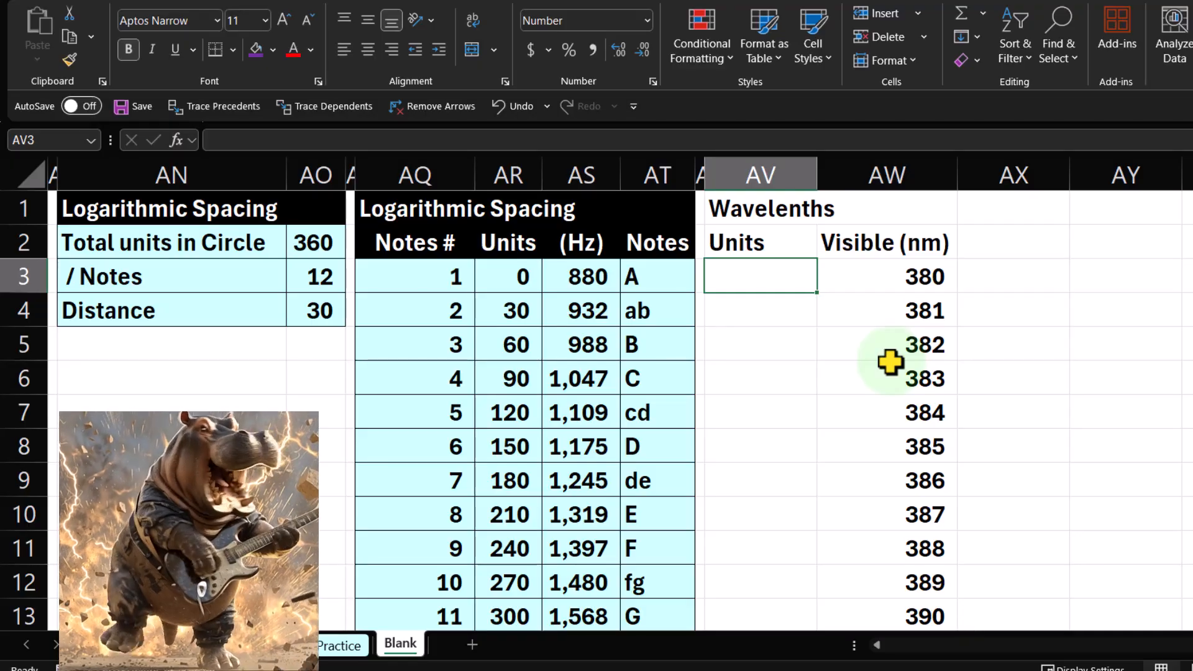
text(1)
key(Return)
text(2)
key(Return)
mouse_move(797, 278)
mouse_down()
mouse_move(812, 325)
mouse_move(810, 669)
mouse_move(770, 530)
mouse_move(769, 561)
mouse_up()
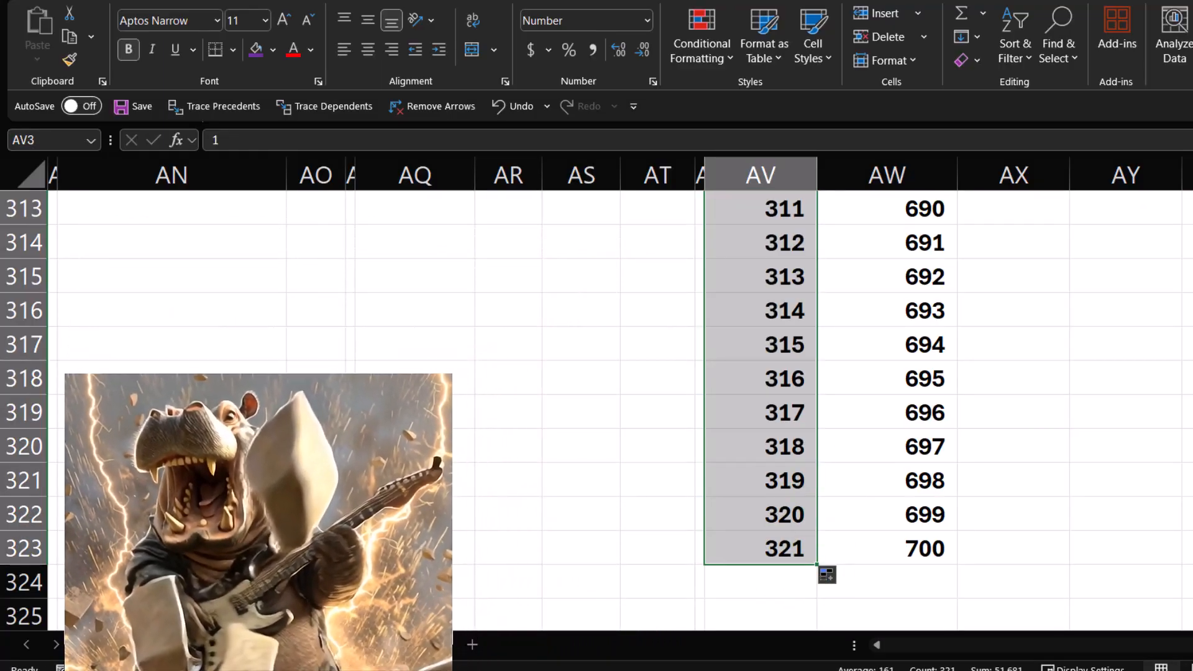
scroll(596, 410, up, 20)
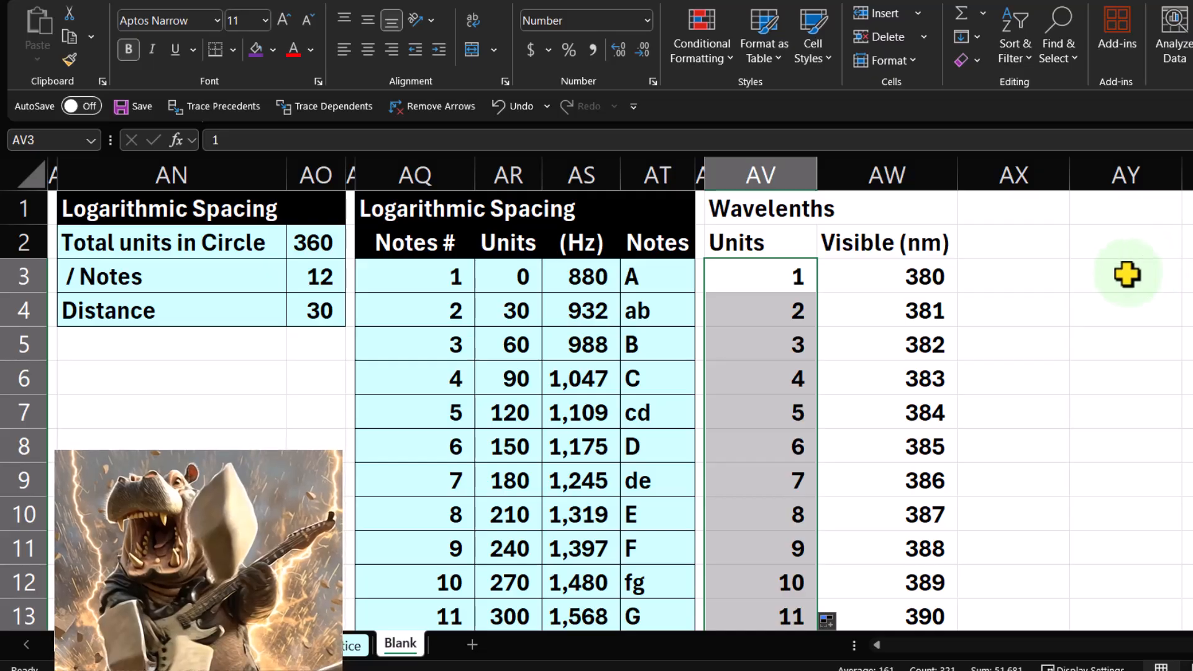
Step: Format the wavelength table headings in AV1:AW2 with a black fill and white font
drag(889, 280, 886, 364)
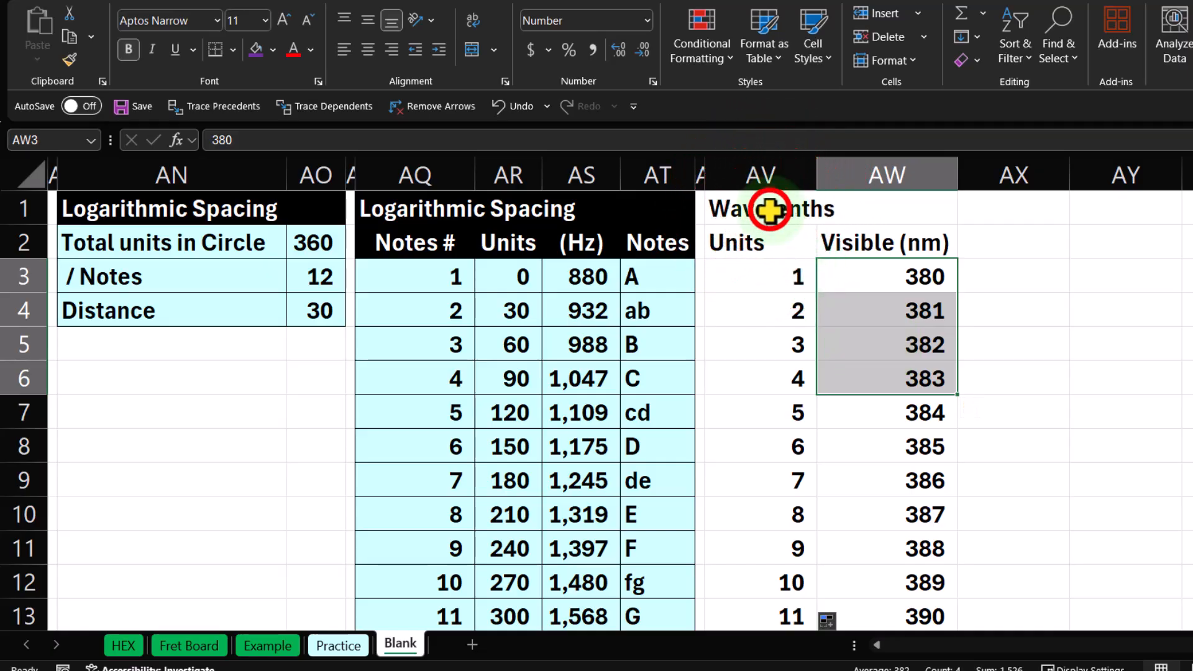
drag(771, 208, 872, 248)
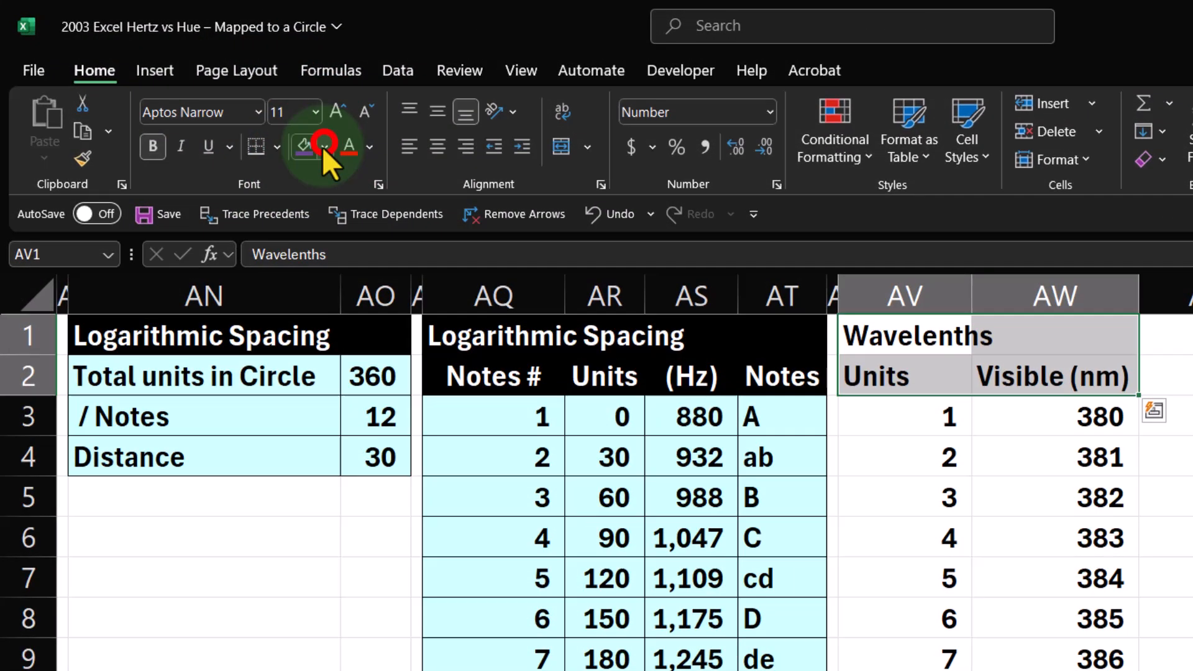
click(294, 133)
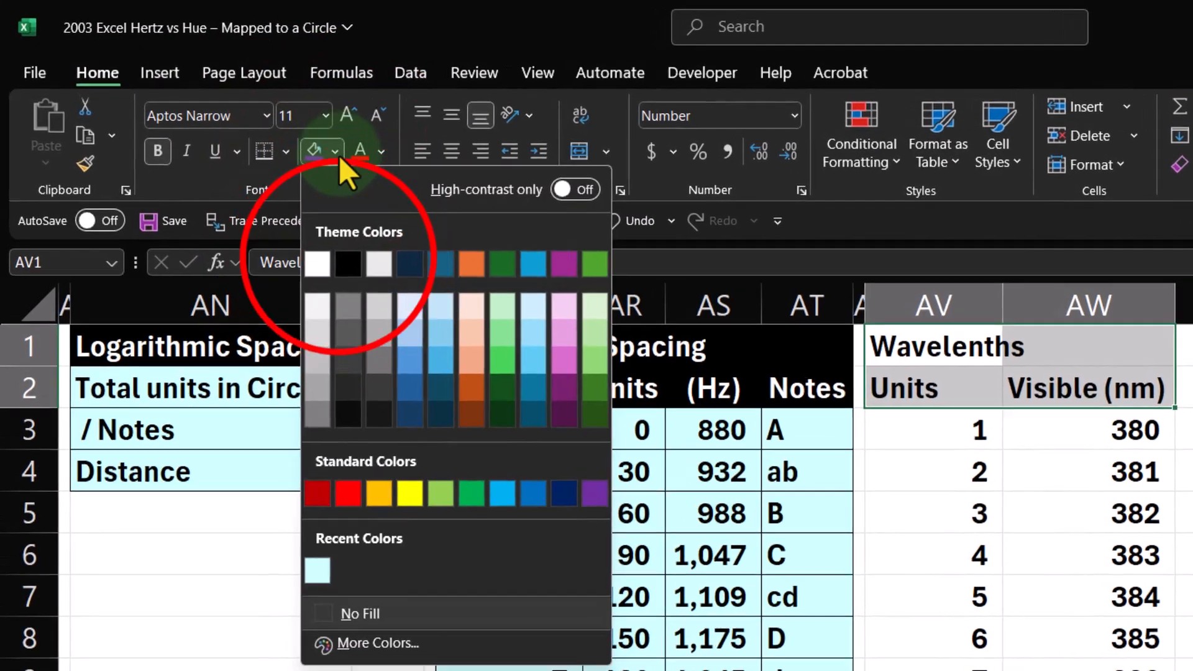
click(315, 240)
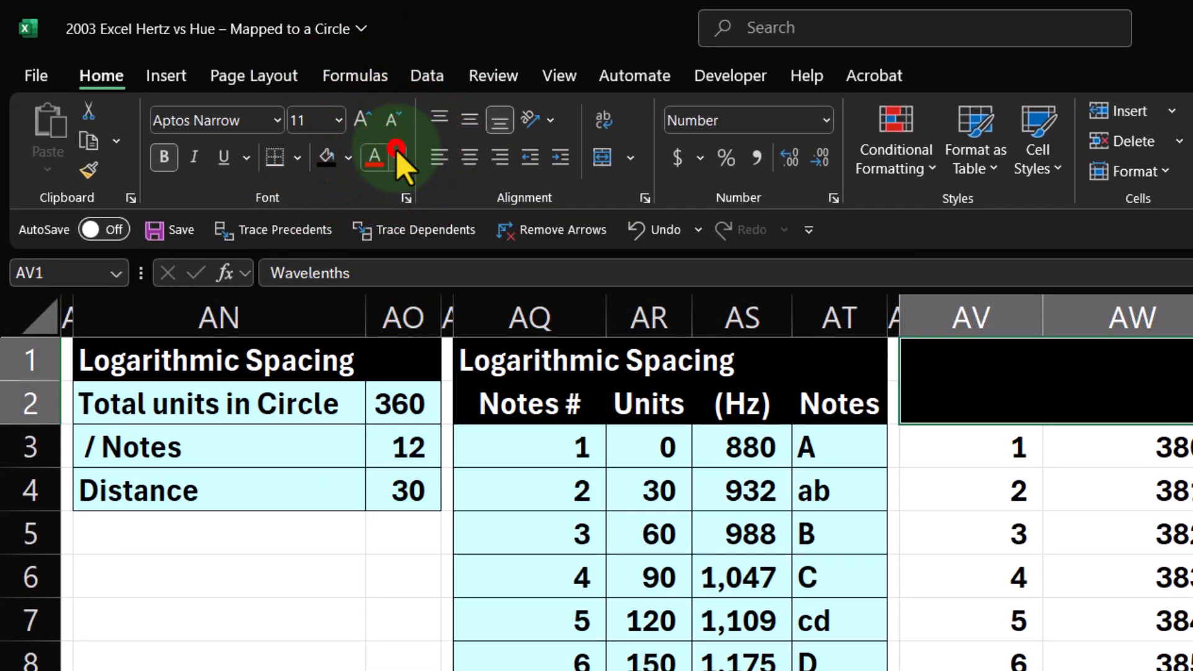
click(398, 158)
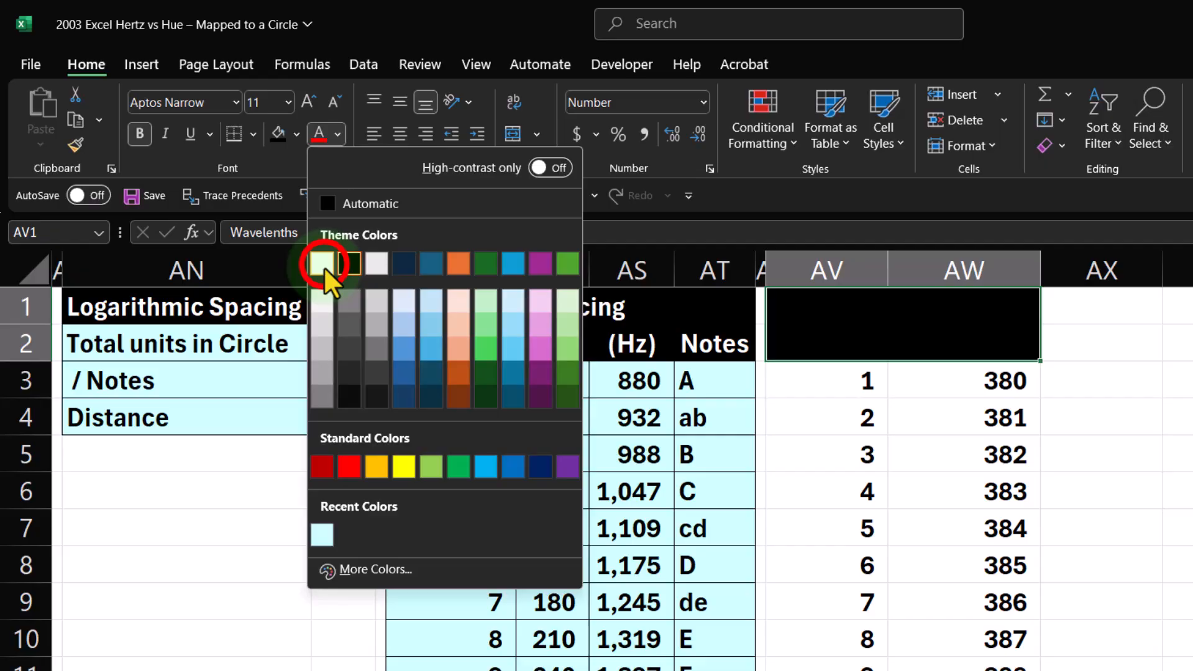
click(378, 309)
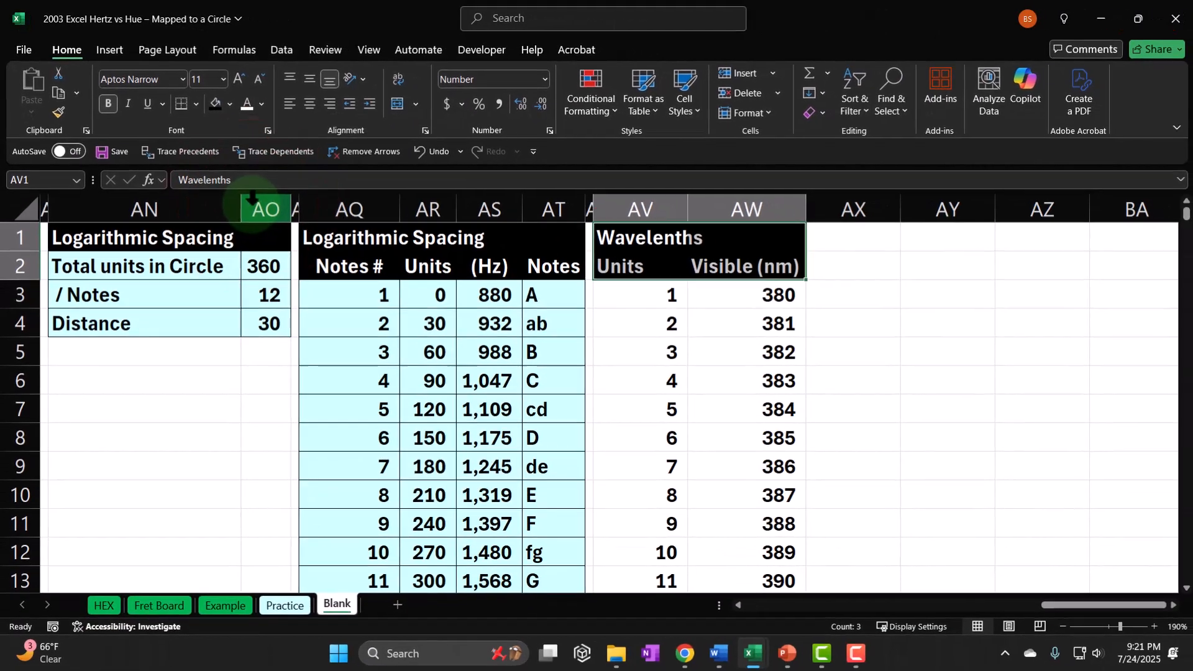
Step: Fill the wavelength data in AV3:AW323 with the light cyan standard color from the color hexagon
drag(626, 295, 710, 293)
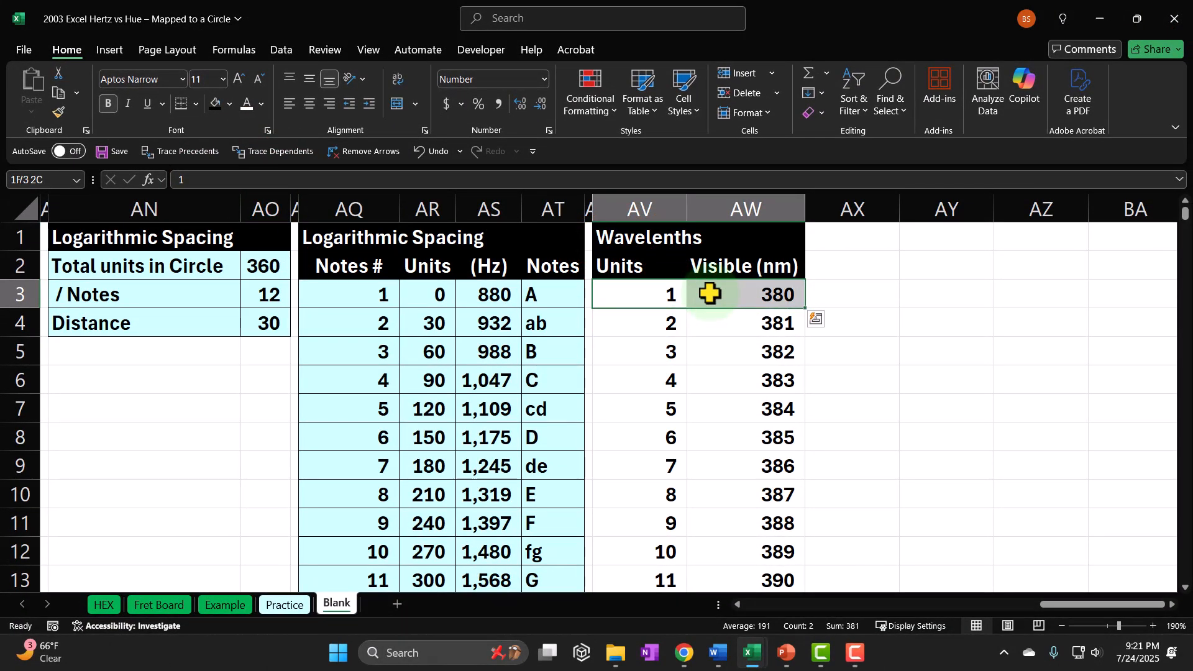
key(ctrl+shift+Down)
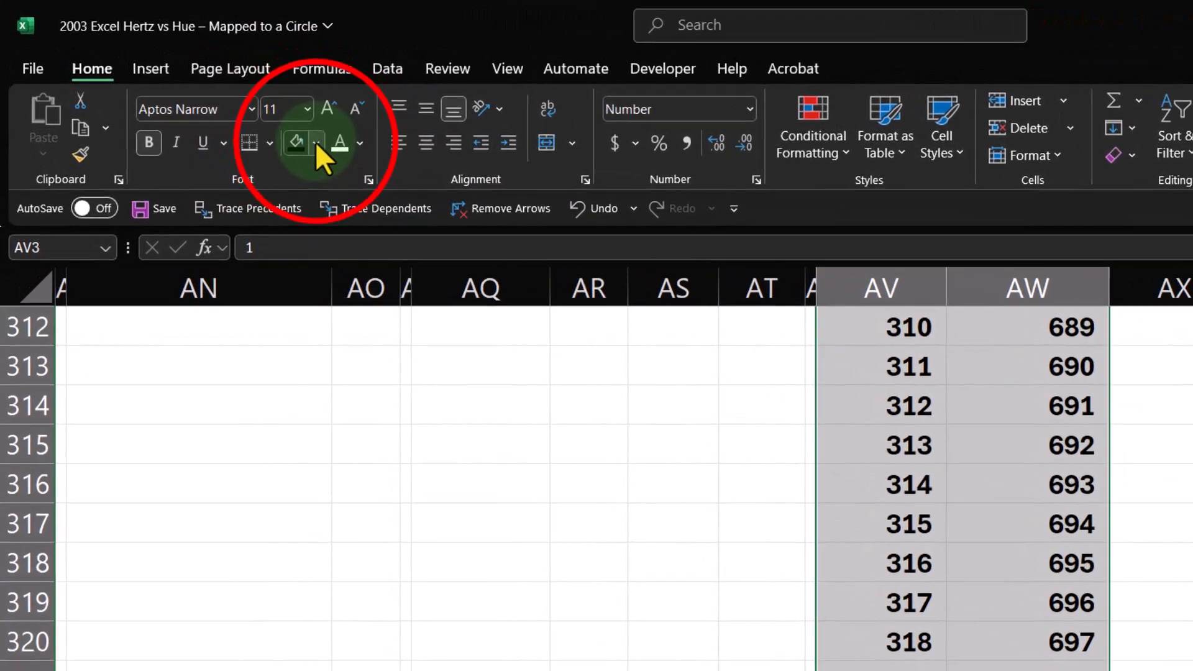
click(229, 103)
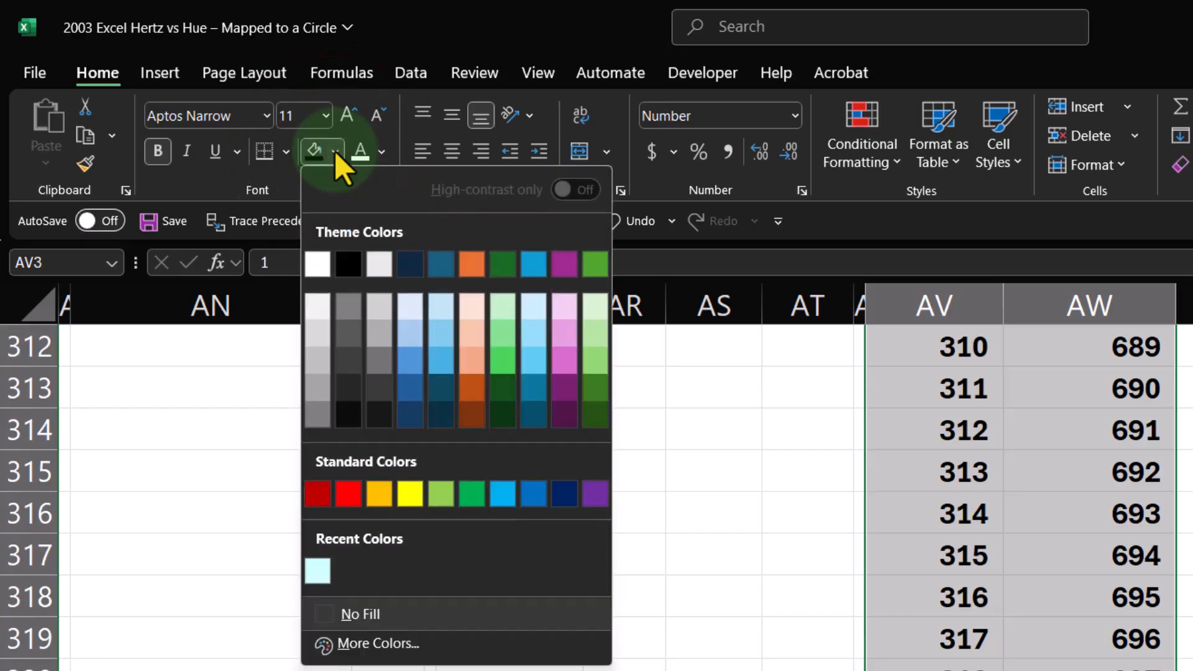
click(367, 629)
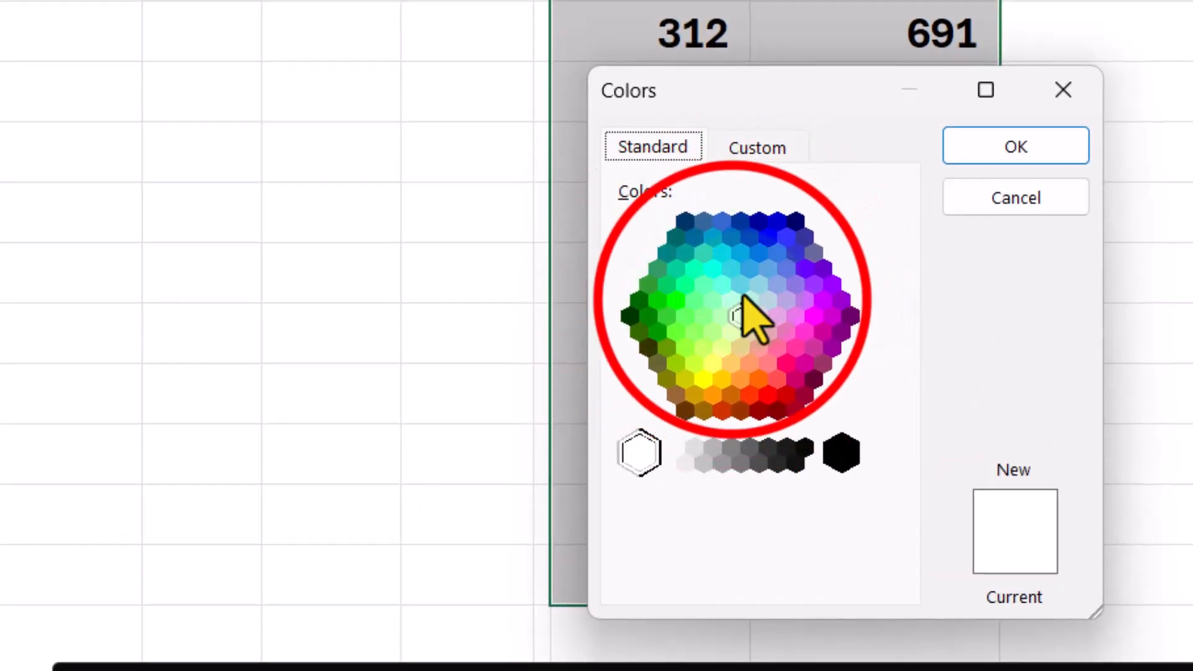
click(731, 300)
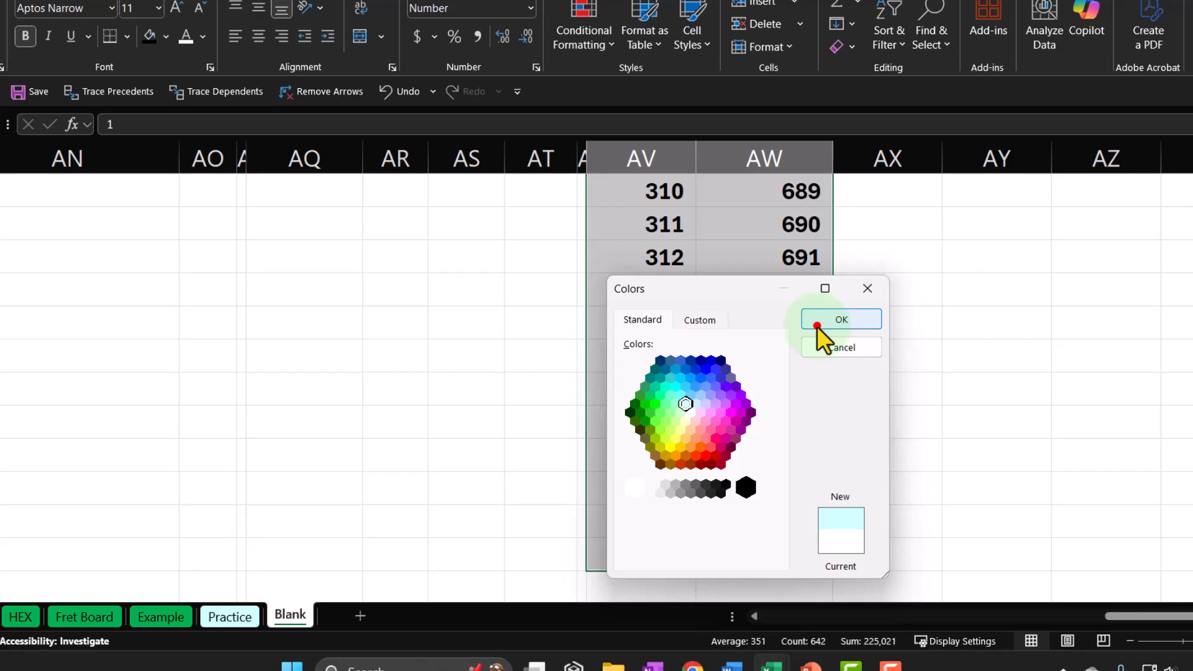
click(816, 324)
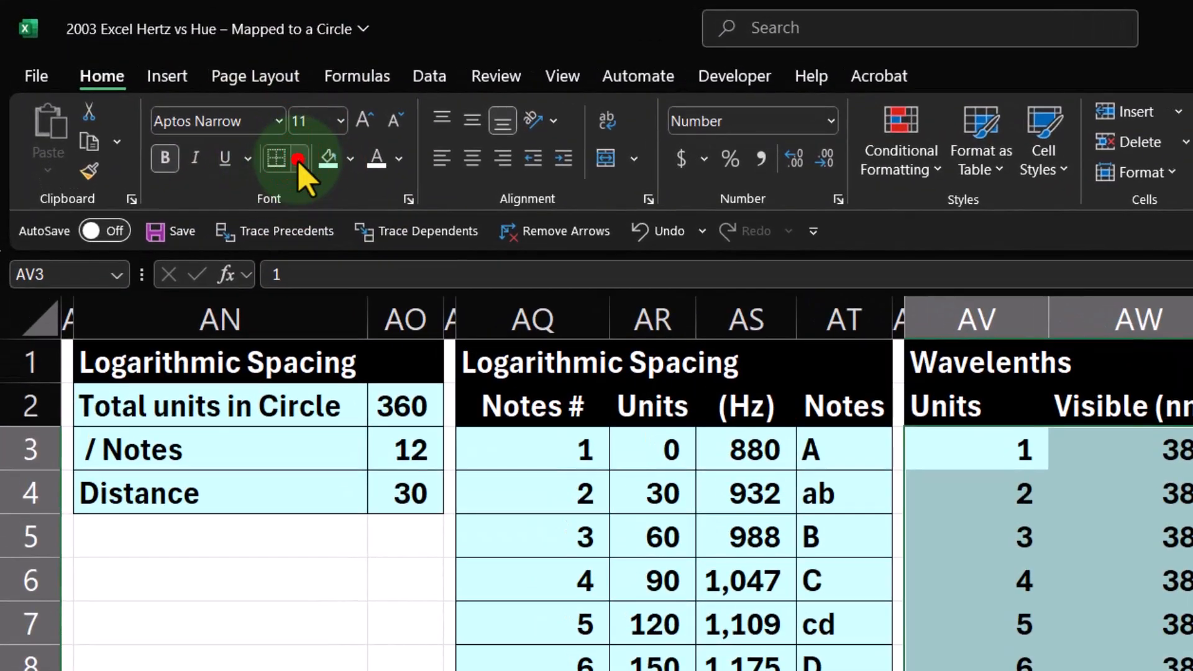
Step: Add all borders to the wavelength data in AV3:AW323 and fill headings AV1:AW2 with the standard dark blue
click(271, 143)
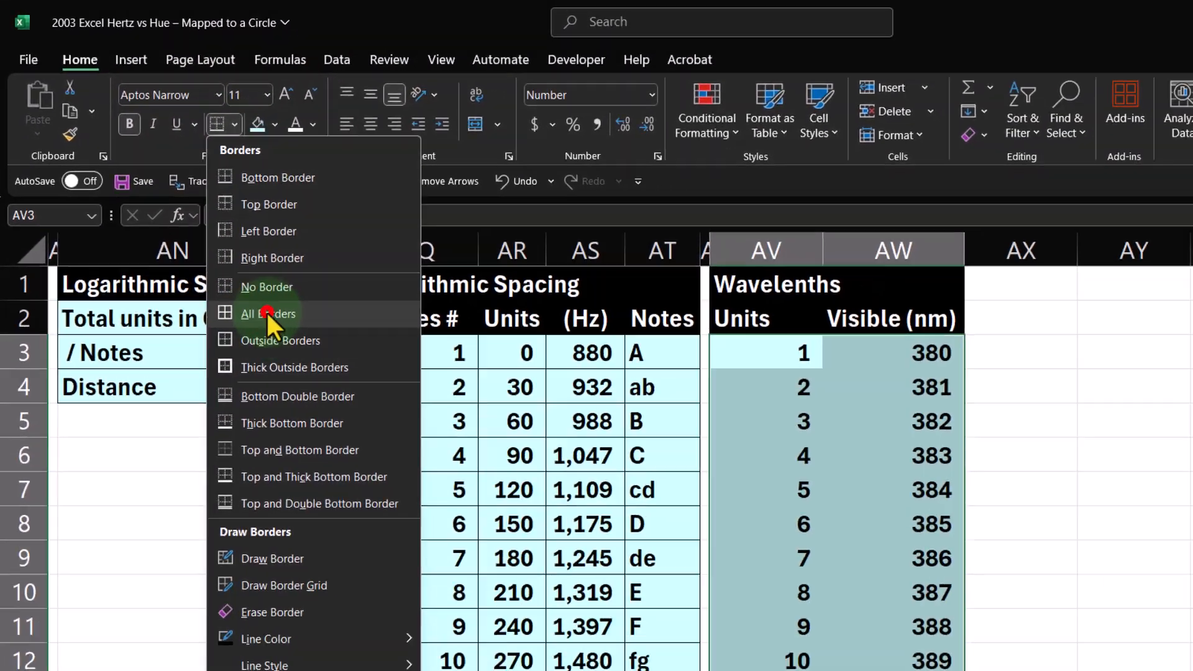
click(266, 310)
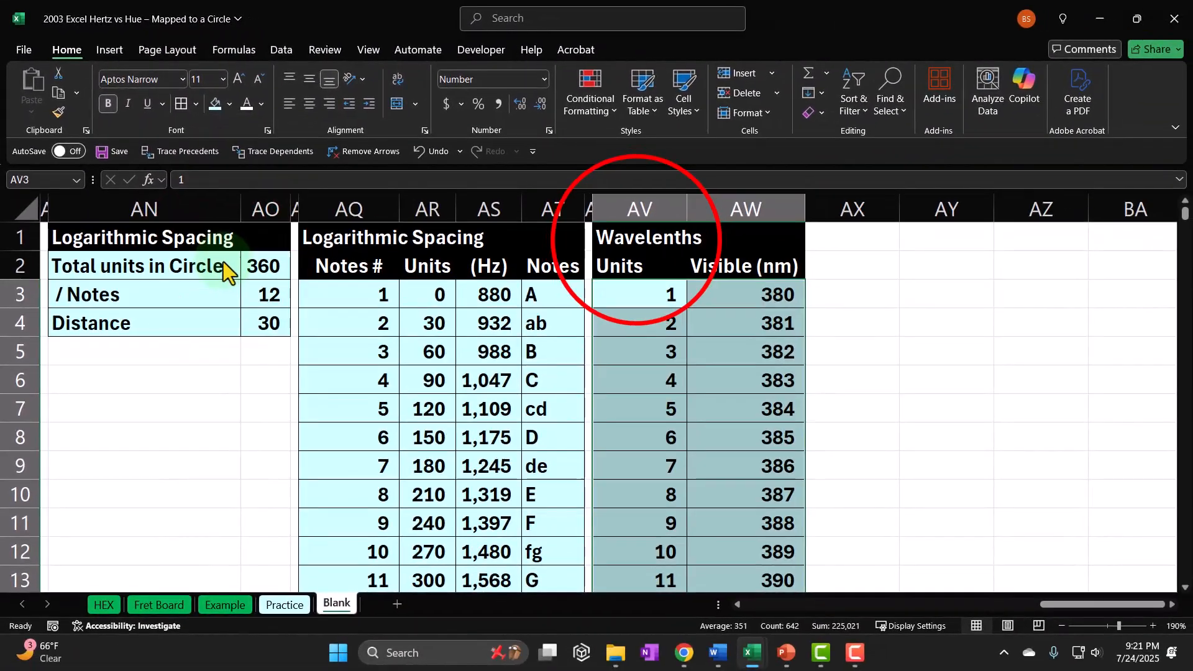
drag(751, 282, 854, 310)
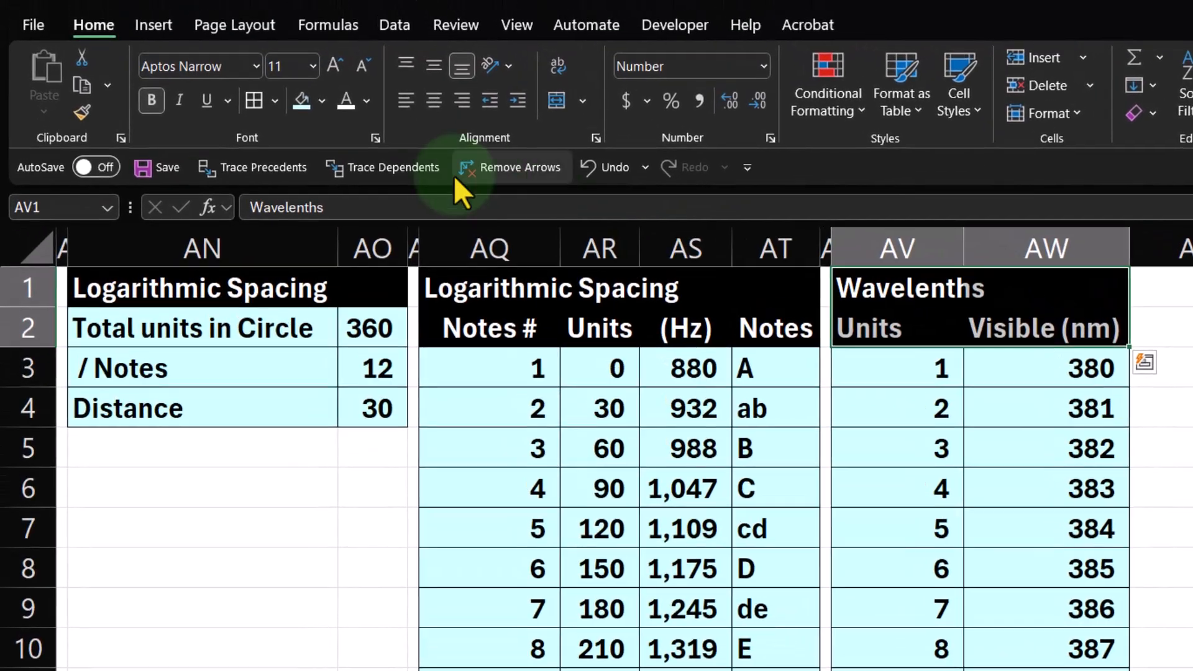
click(296, 48)
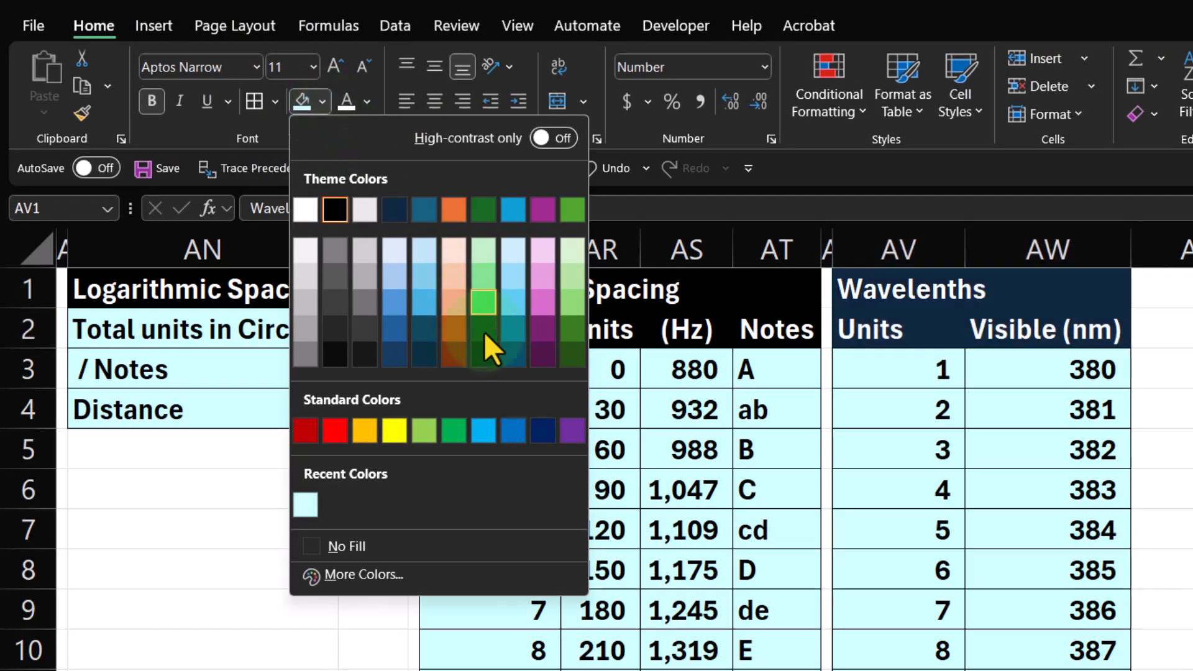
click(543, 430)
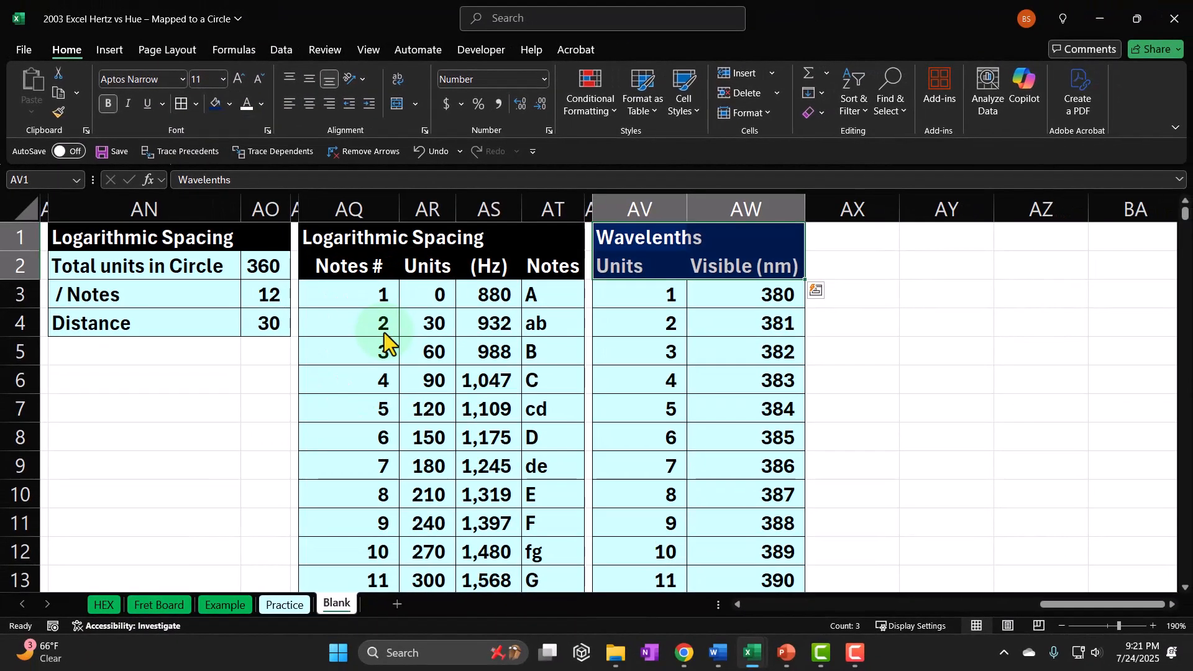
Step: Autofit columns AV and AW, and narrow column AV to just fit the Units heading
drag(764, 225, 812, 234)
drag(845, 182, 826, 165)
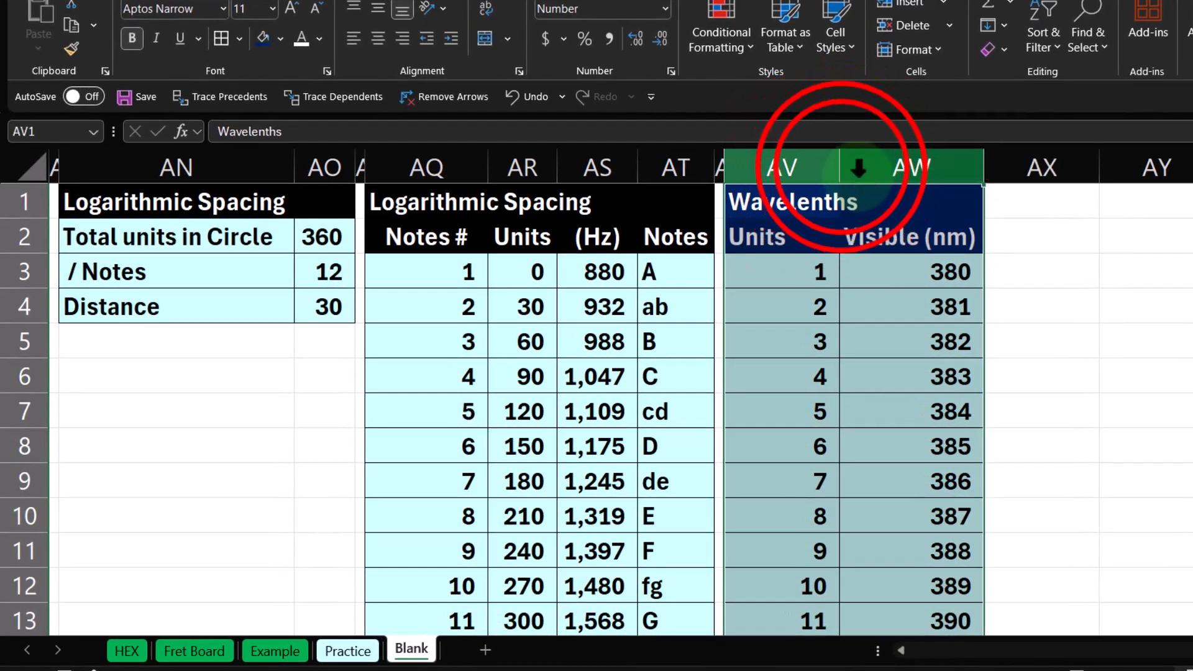
double_click(823, 166)
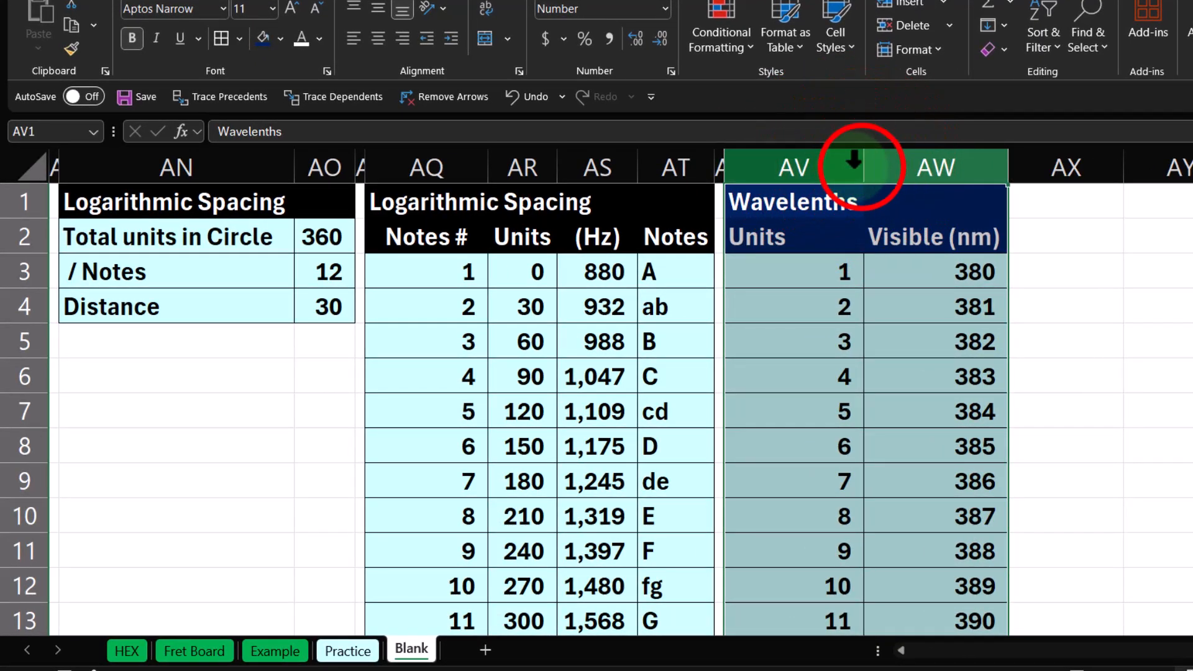
click(886, 245)
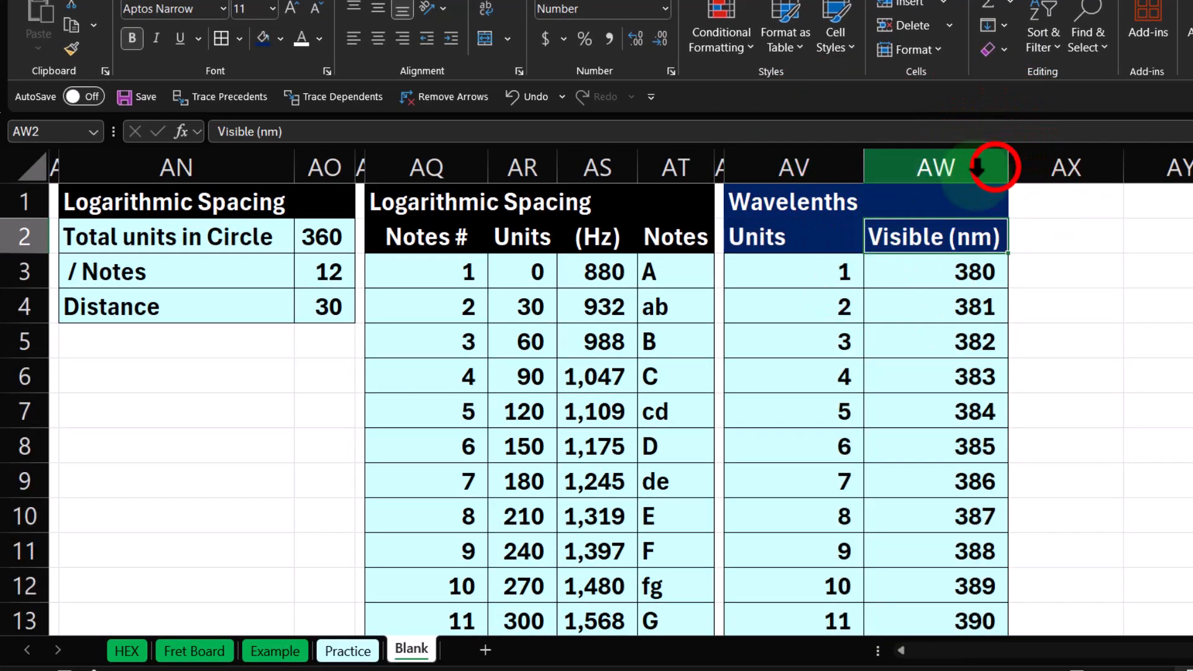
click(1002, 163)
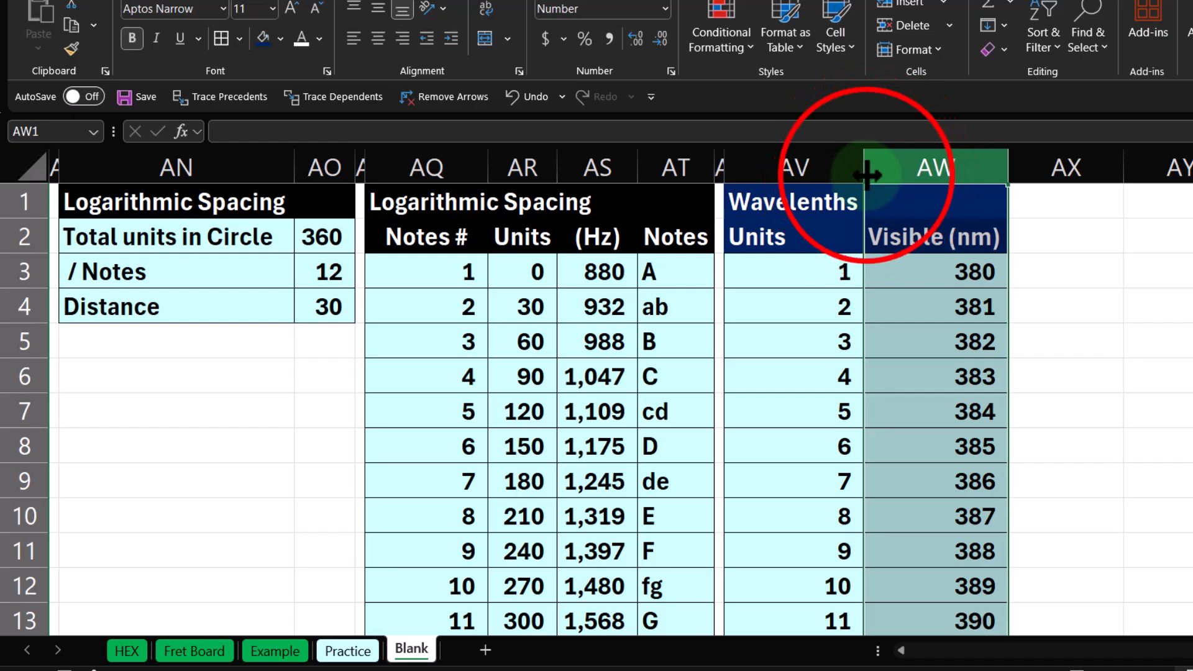
drag(866, 175, 795, 168)
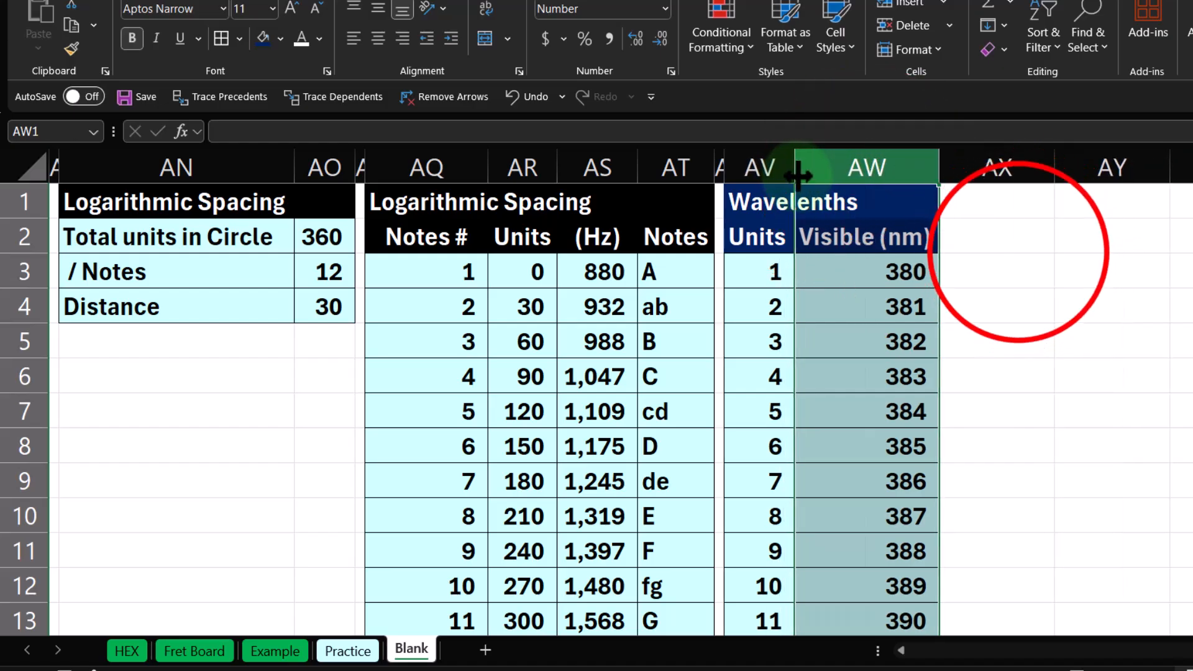
click(1010, 251)
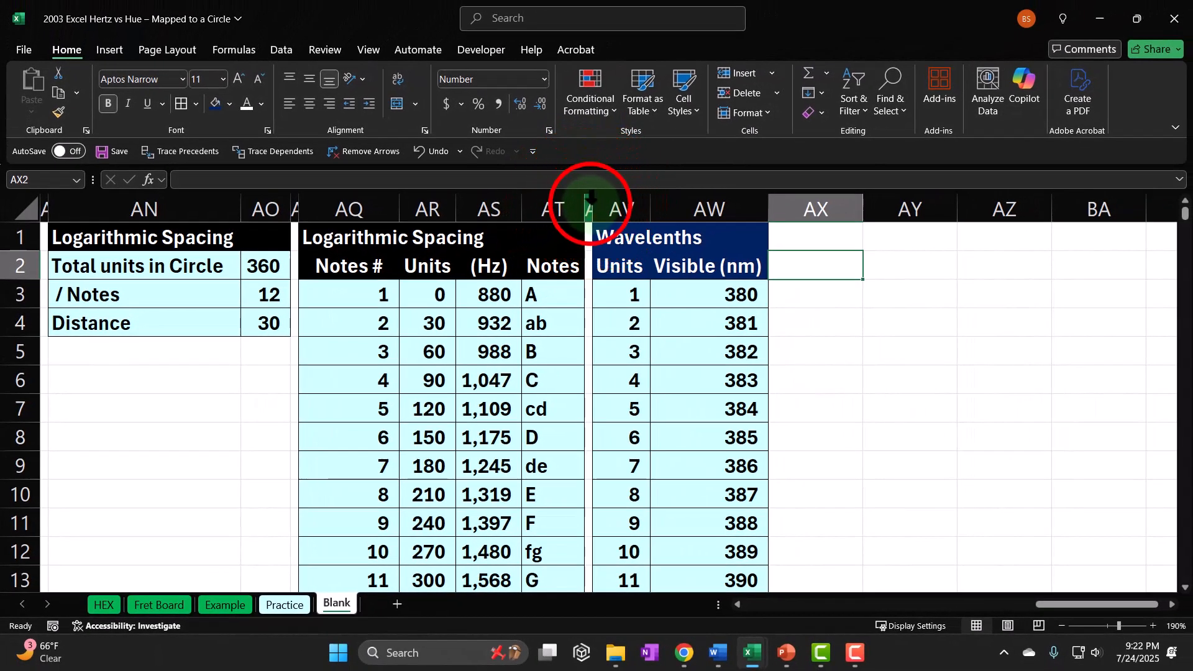
Step: Copy the narrow spacer column AU's format to column AX with Format Painter
click(600, 204)
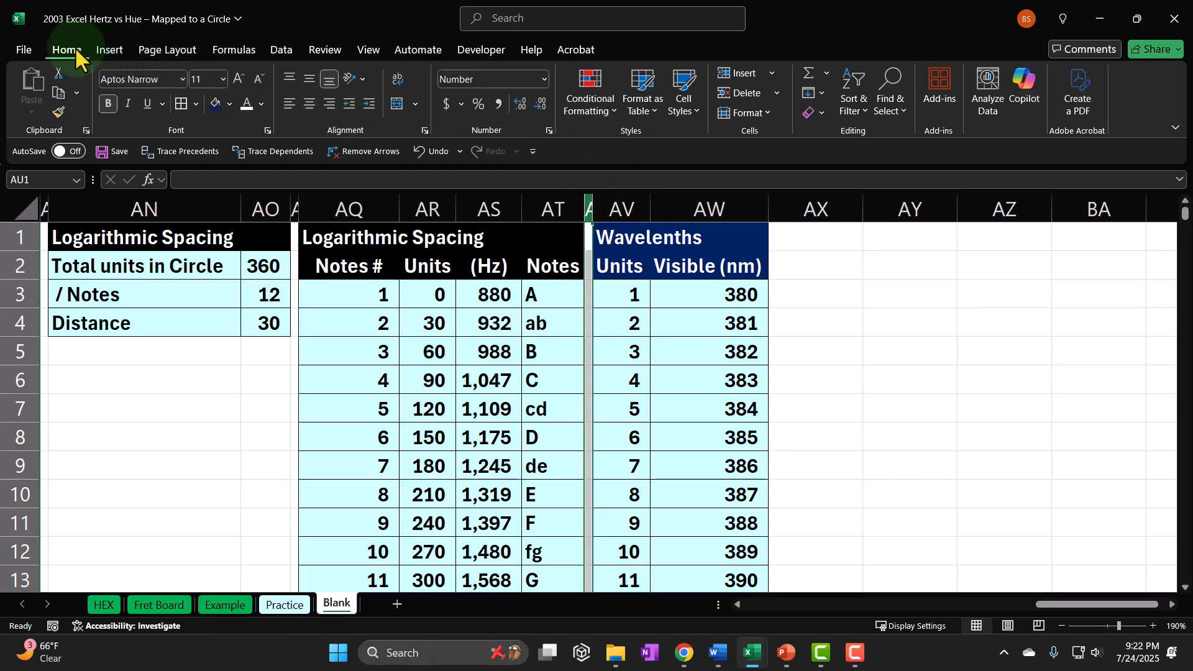
click(59, 112)
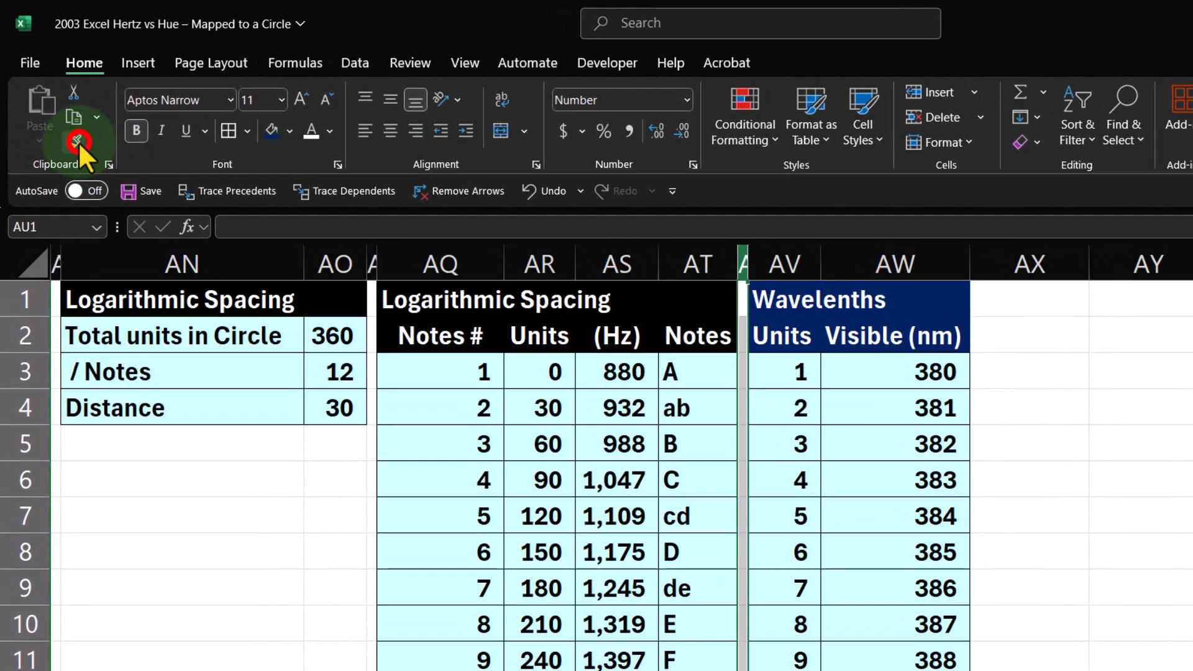
click(1026, 263)
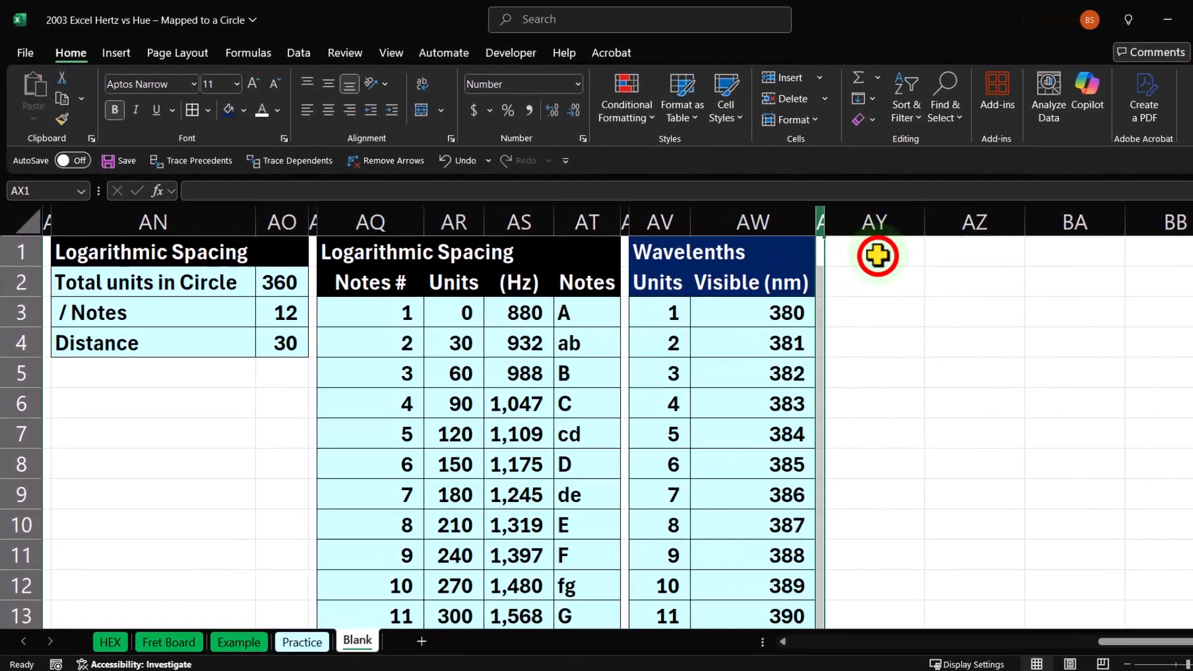
Step: Enter the heading Equil Spacing in AY1 and format AY1:AZ1 with a dark blue fill and white font
click(829, 241)
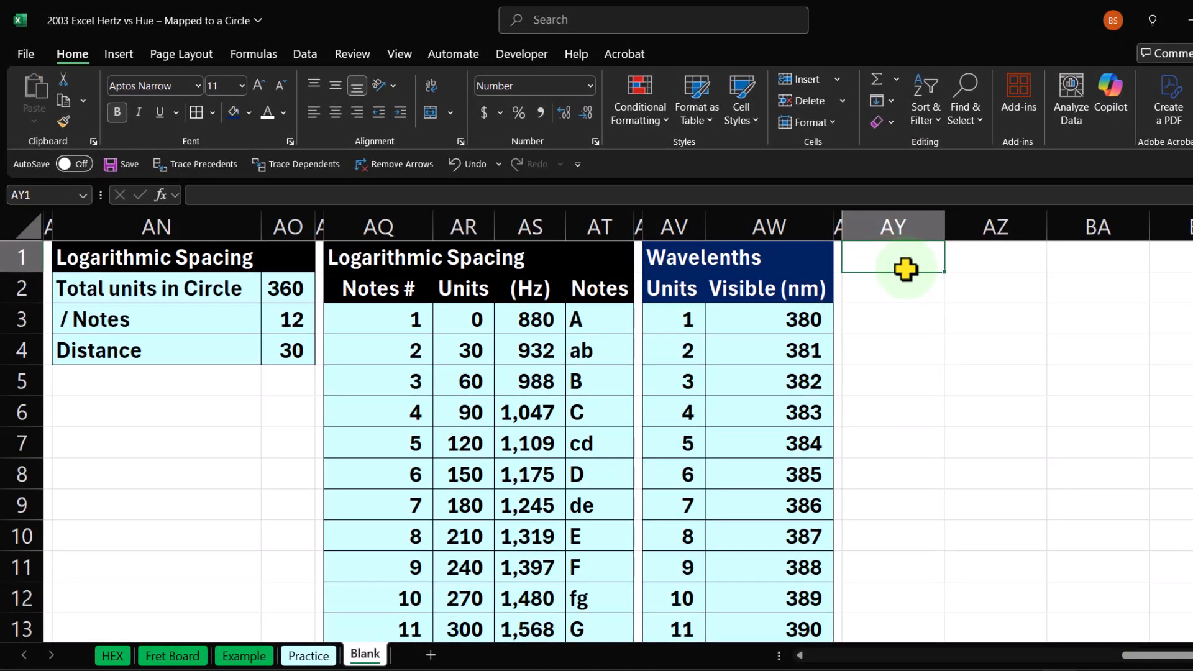
text(Equil Spacing)
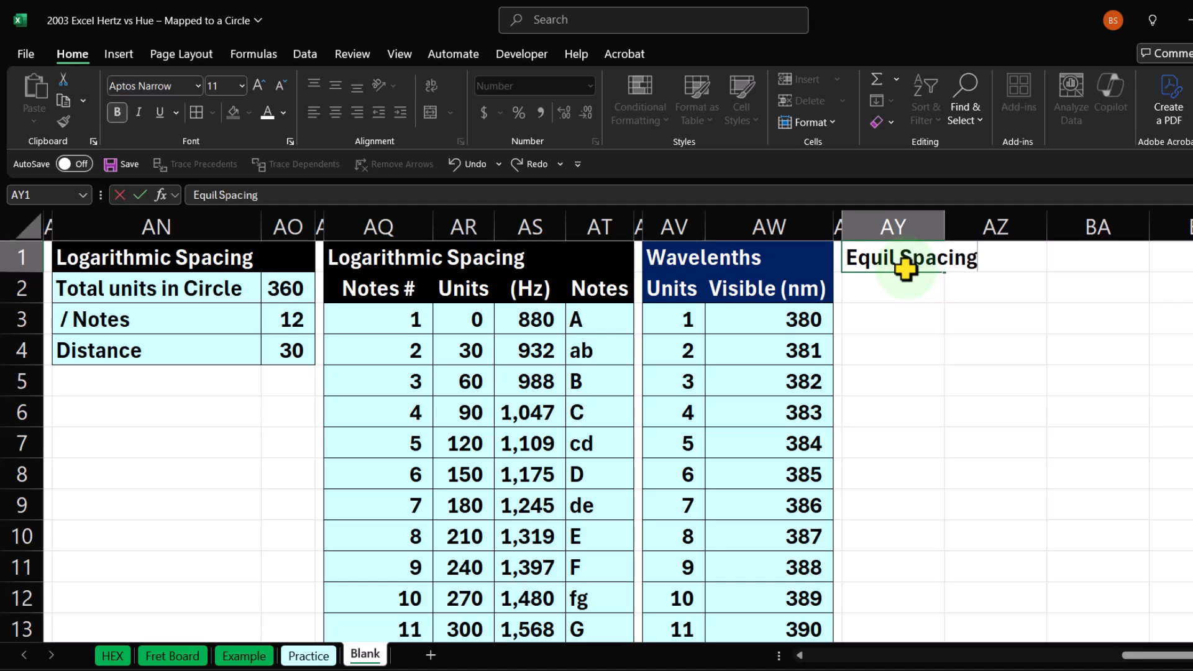
key(Return)
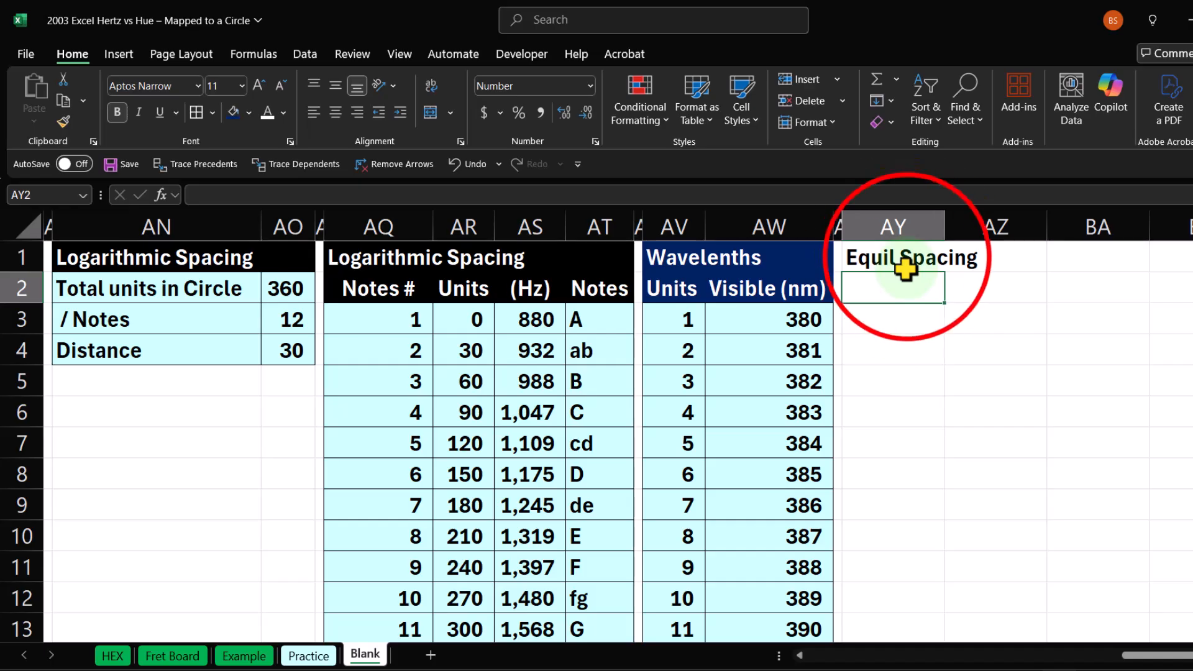
drag(905, 261, 978, 252)
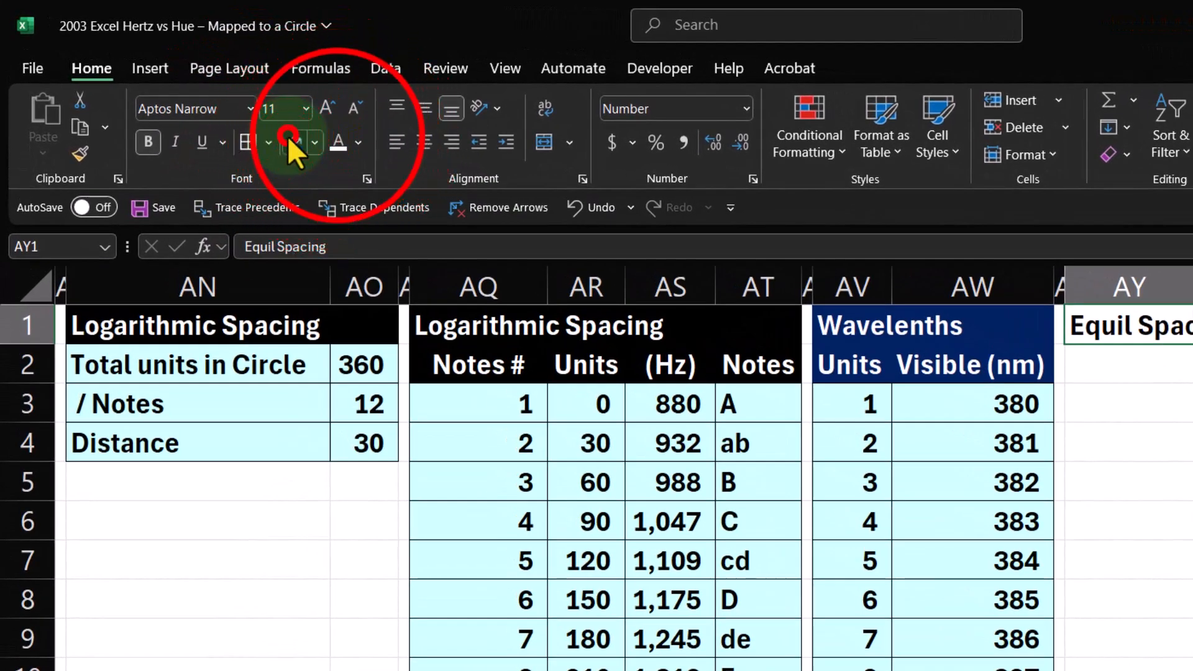
click(236, 113)
click(312, 126)
Step: Enter the label Total nm Units in AY2
click(1048, 336)
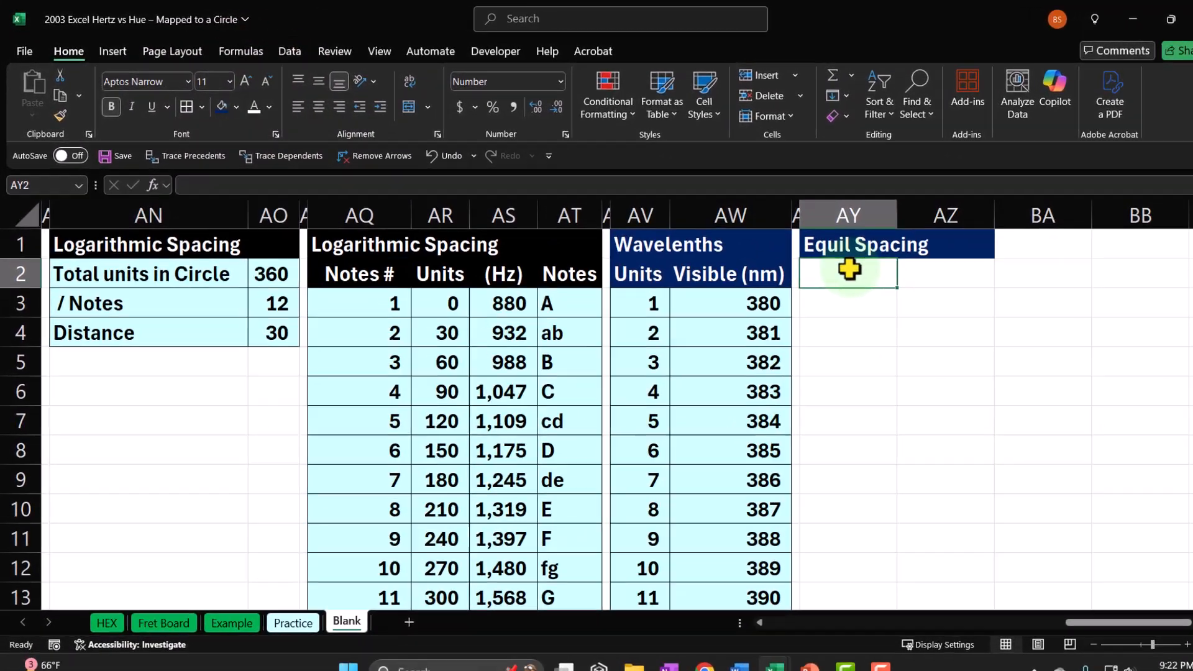
text(Total nm Unit)
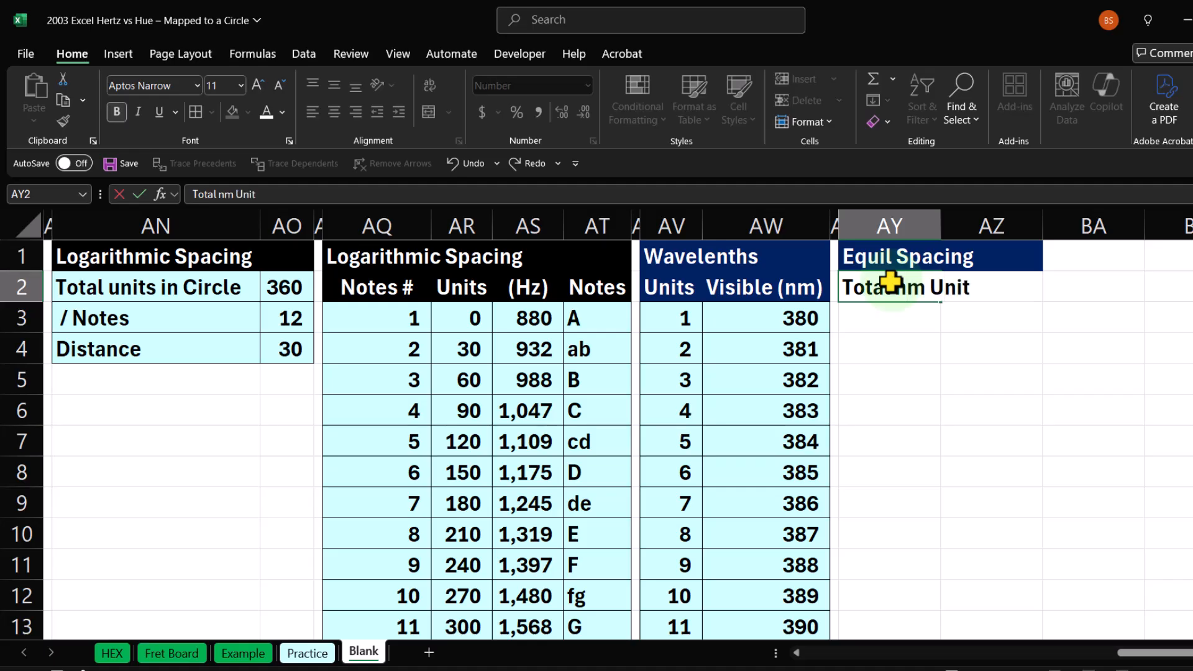
text(s)
key(Return)
Step: Calculate the total units in AZ2 as the MAX of AV3:AV323 and widen column AY to fit its label
key(Right)
key(Up)
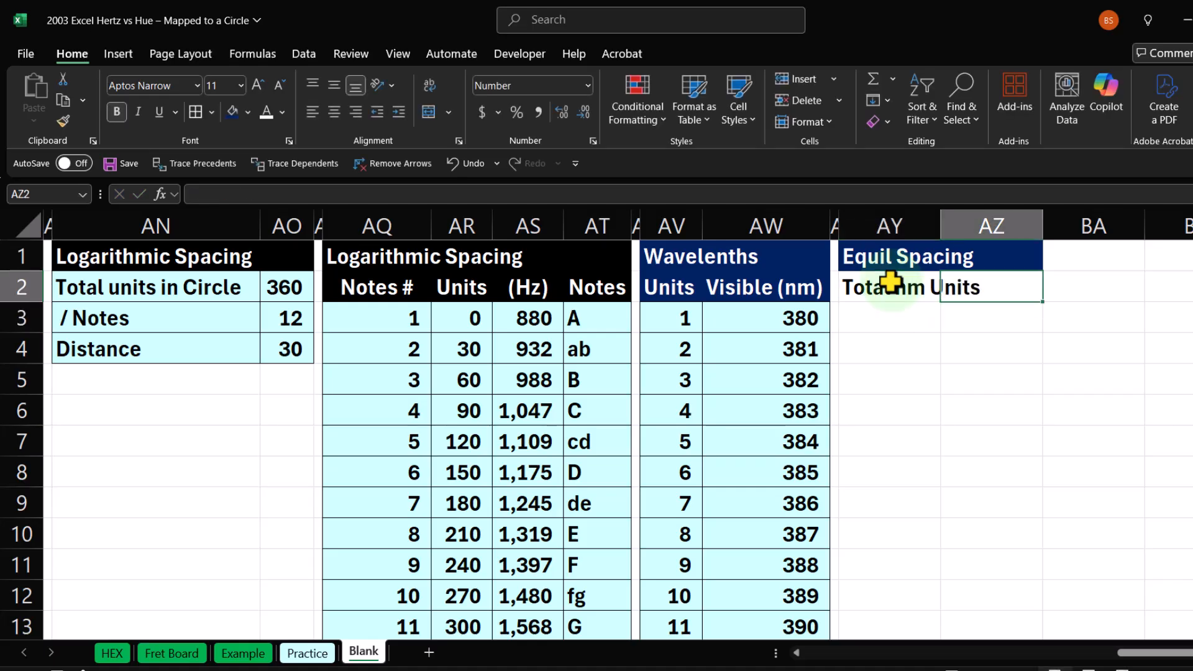
text(=ma)
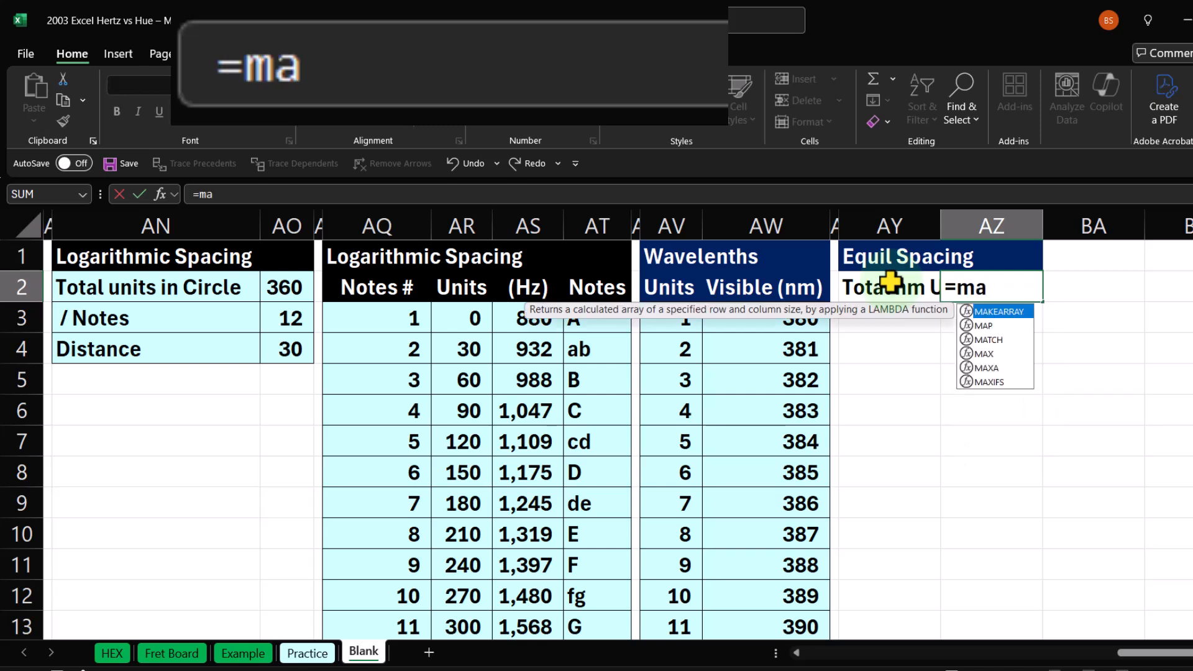
text(x()
key(Left)
key(Left)
key(Left)
key(Left)
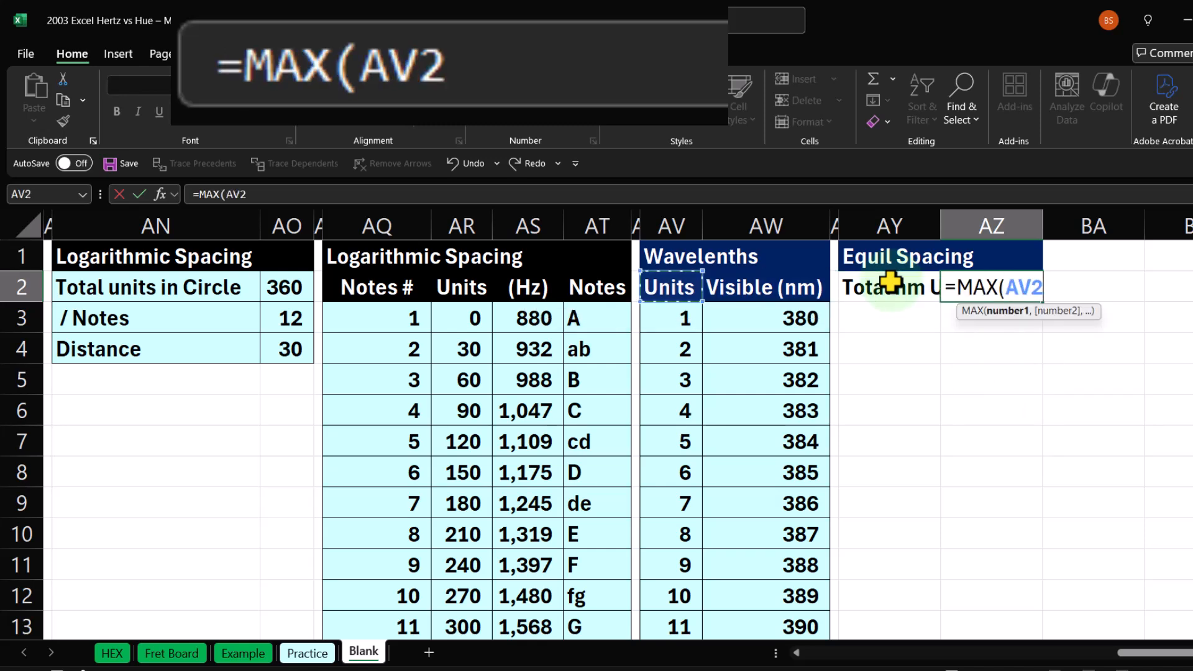
key(Down)
key(ctrl+shift+Down)
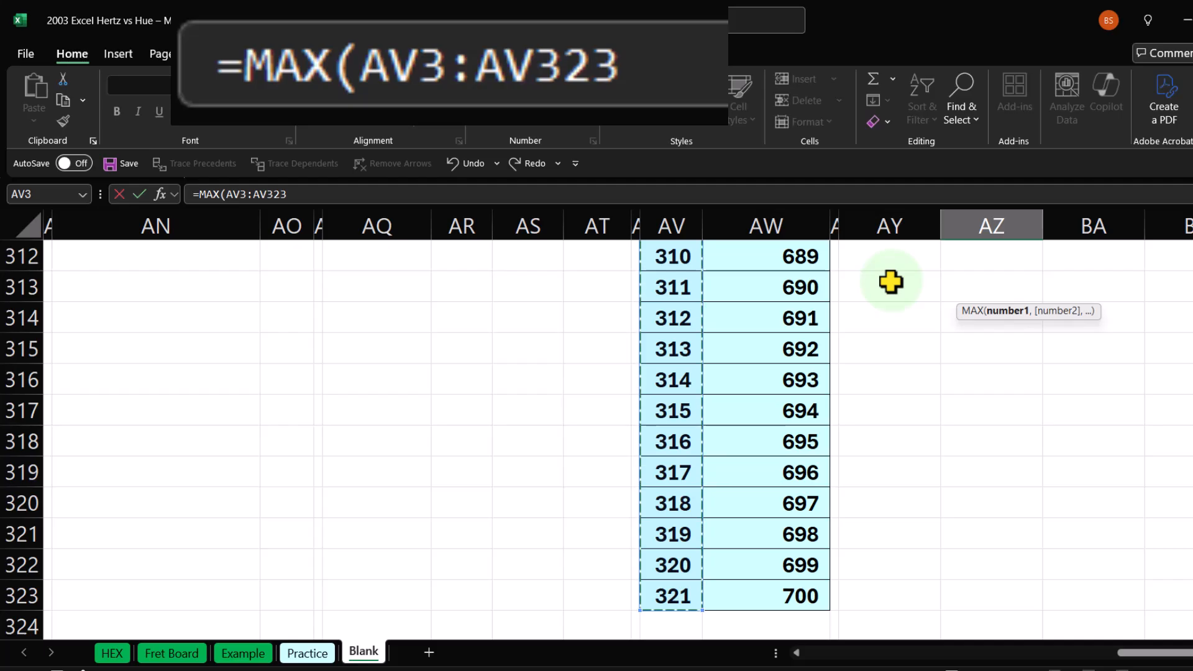
key(Return)
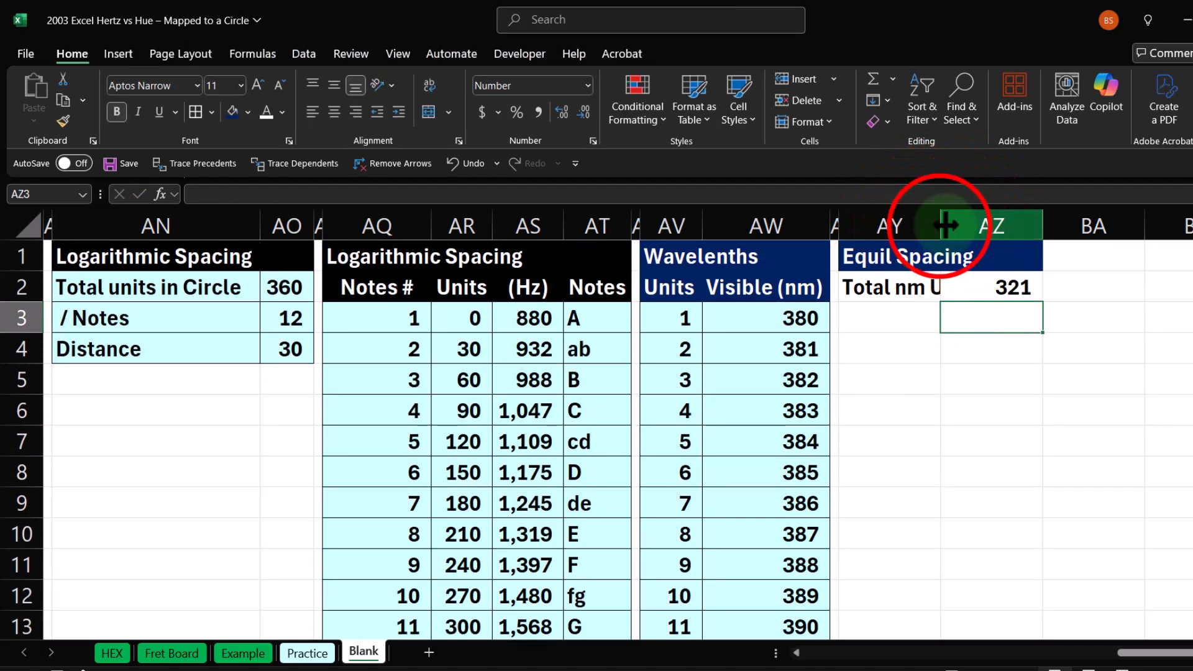
drag(945, 225, 992, 228)
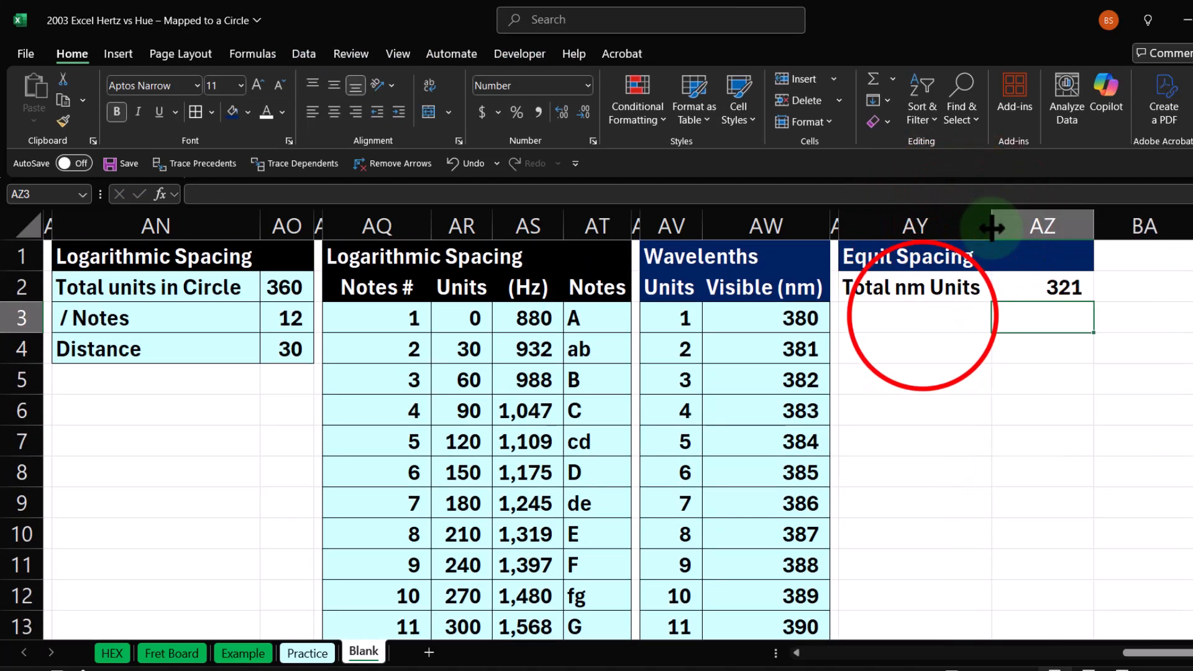
Step: Enter the text label / 12 in AY3 and the value 12 in AZ3
click(923, 316)
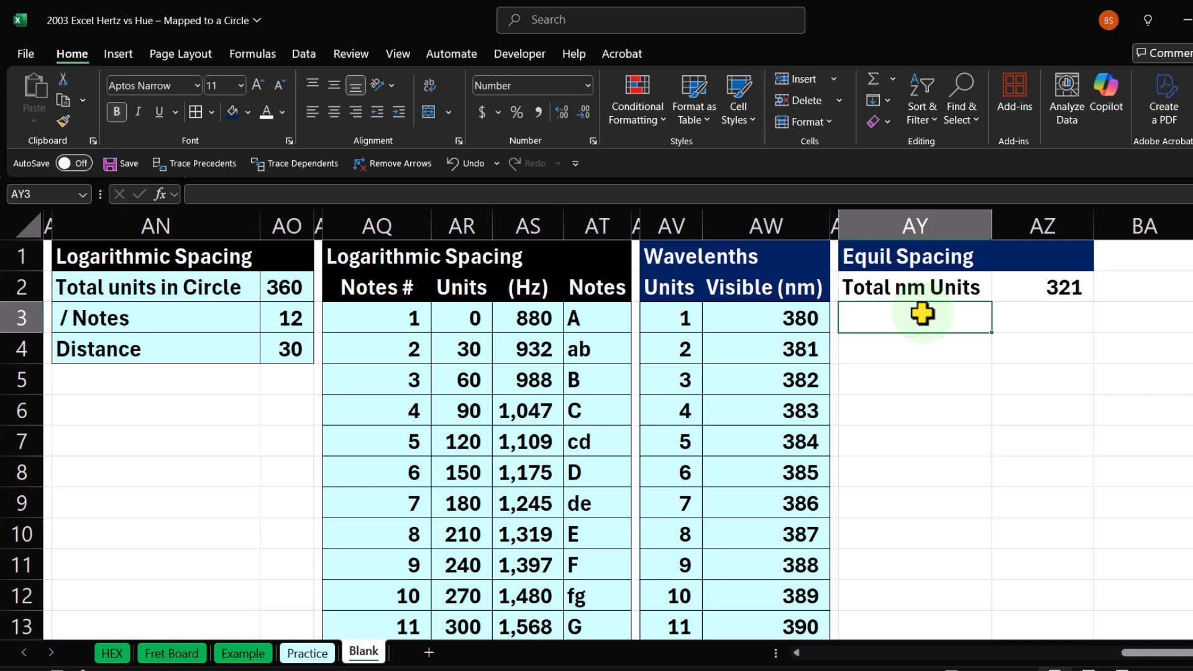
double_click(923, 313)
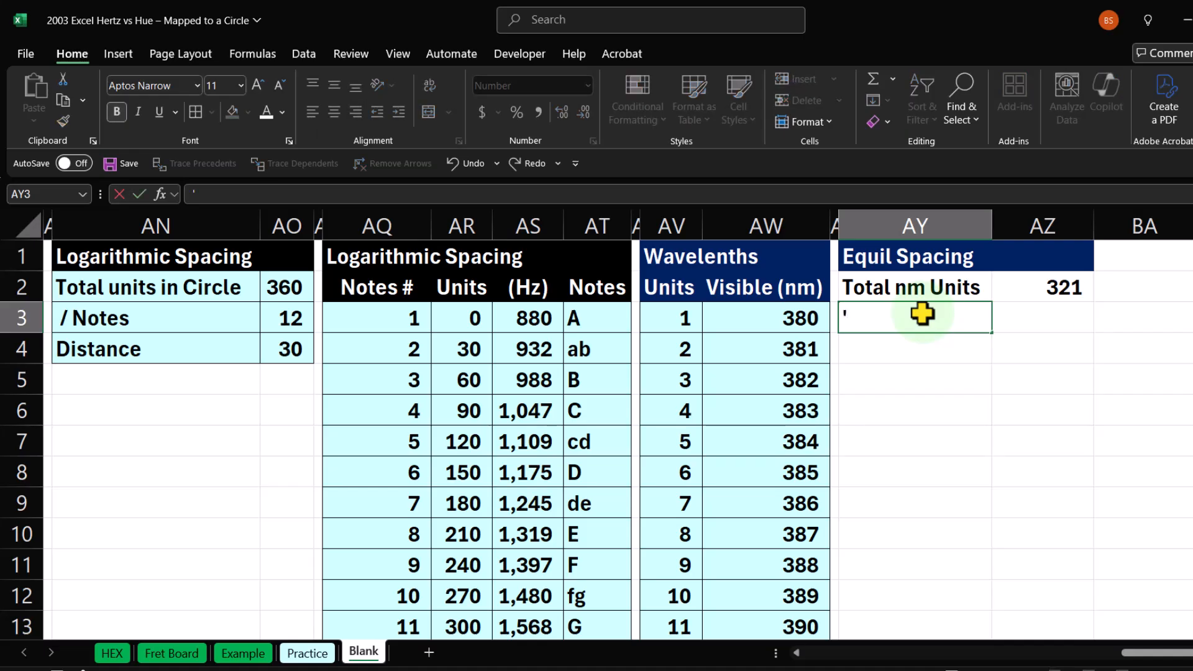
text('/ 12)
key(Return)
key(Right)
key(Up)
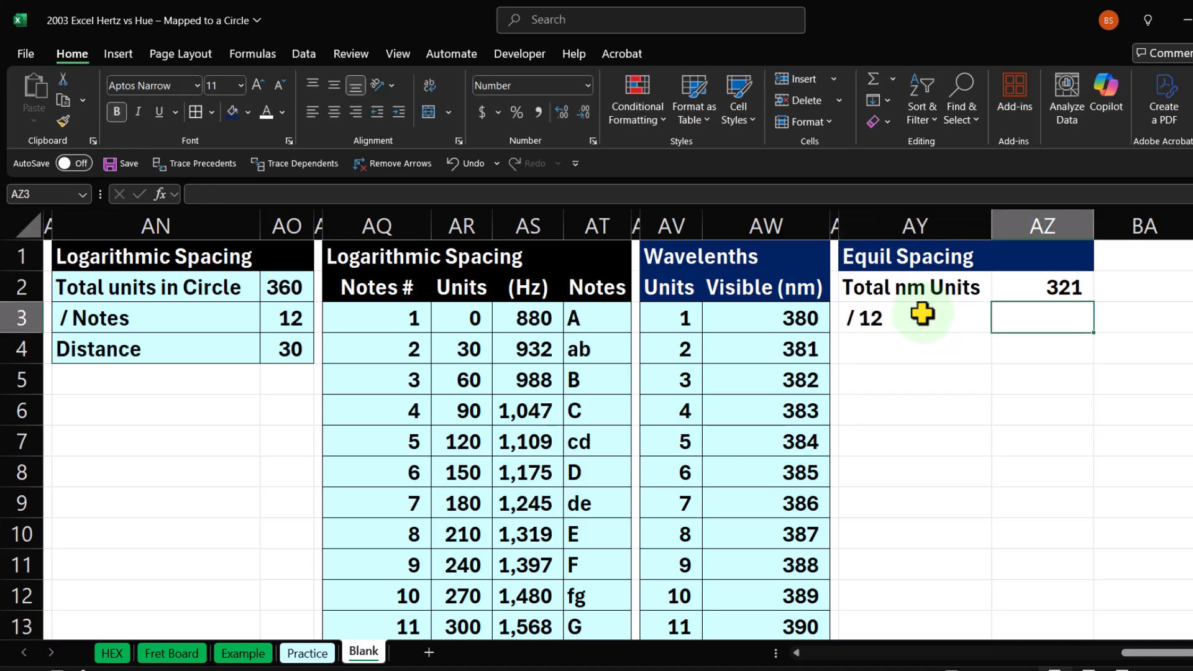
text(12)
key(Return)
Step: Enter the label Distance in AY4
key(Left)
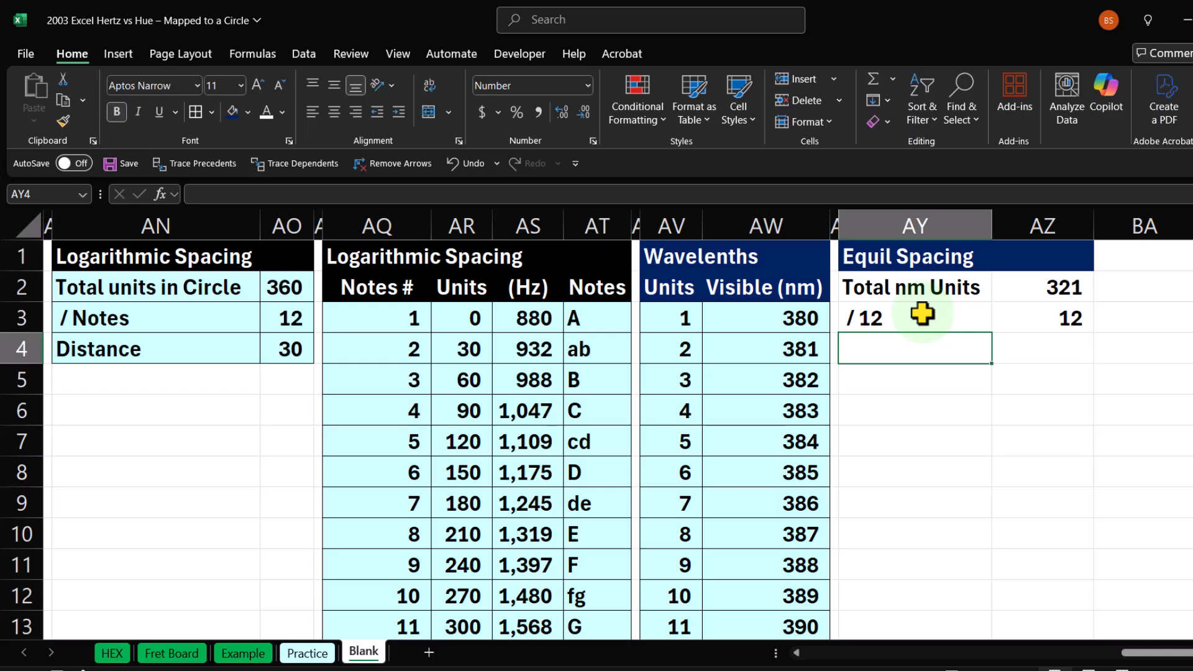
text(Distance)
key(Tab)
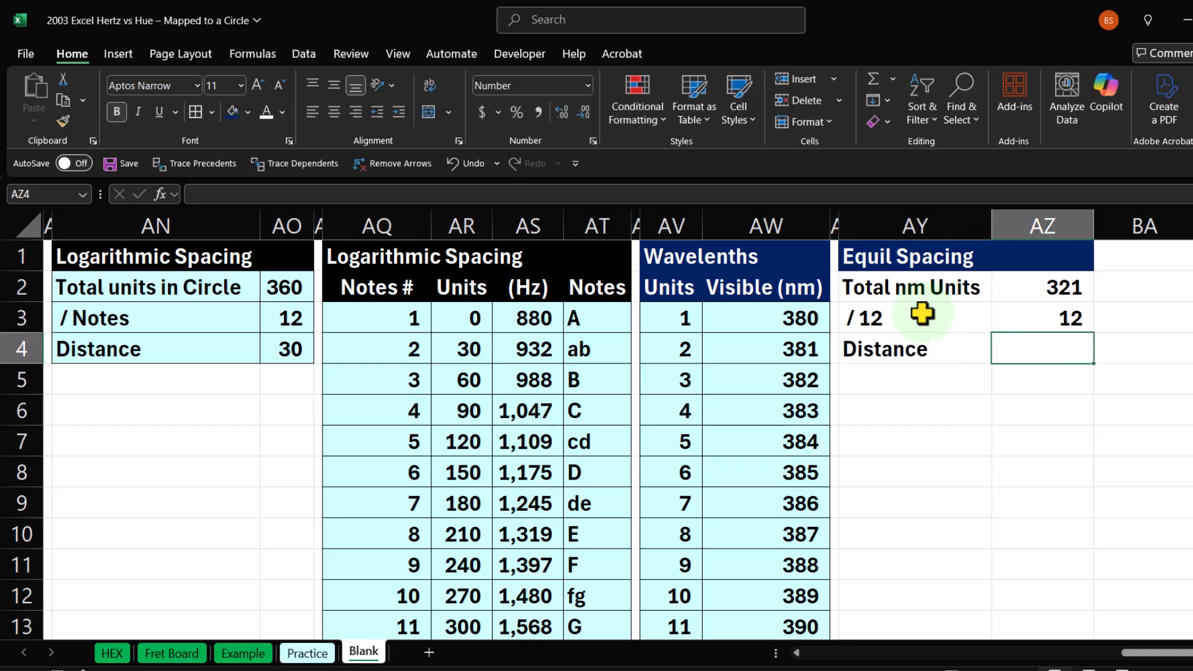
Step: Calculate the distance in AZ4 with =AZ2/AZ3 and display it with one decimal place
text(=)
key(Up)
key(Up)
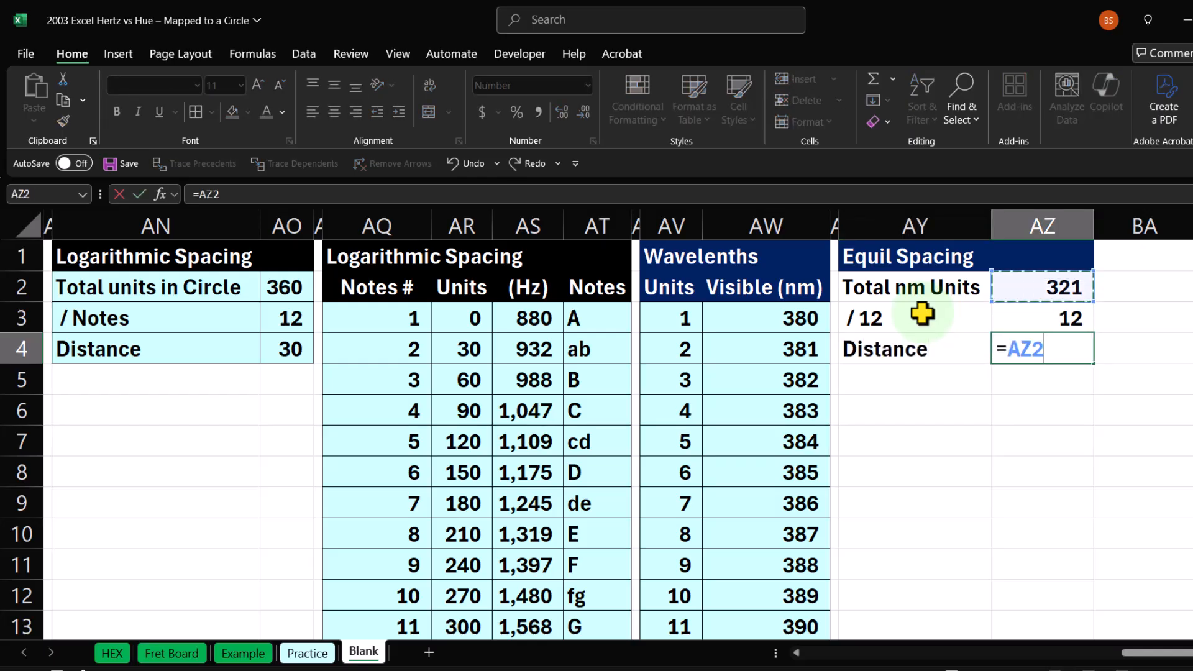
text(/)
key(Up)
key(Return)
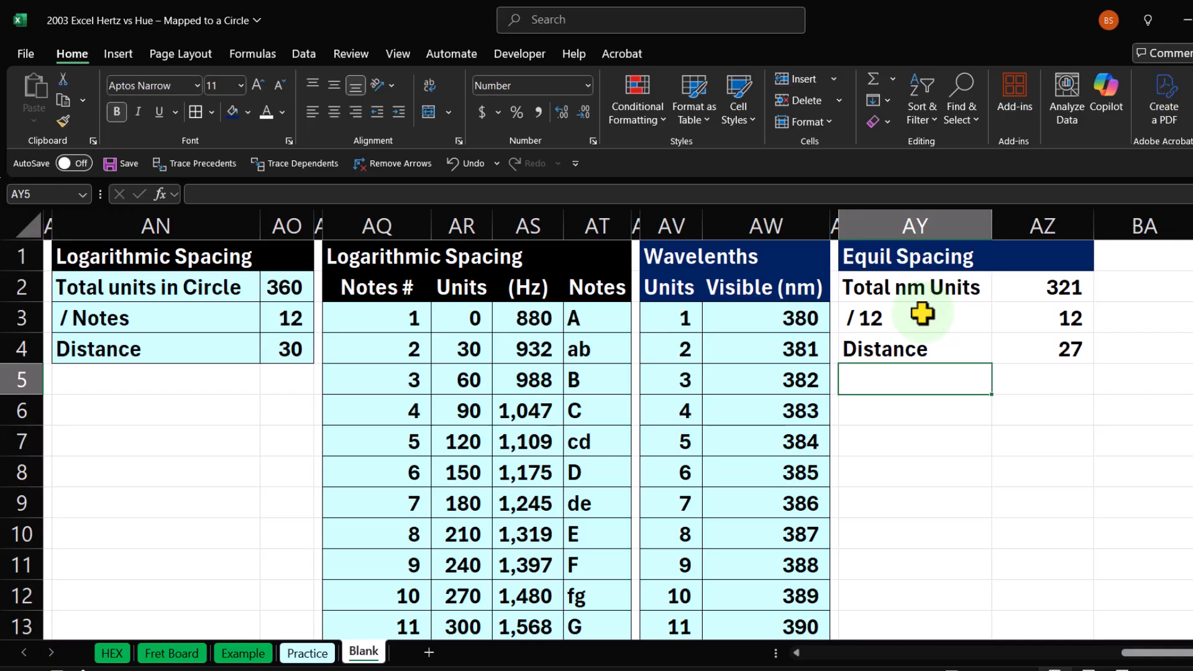
click(1030, 345)
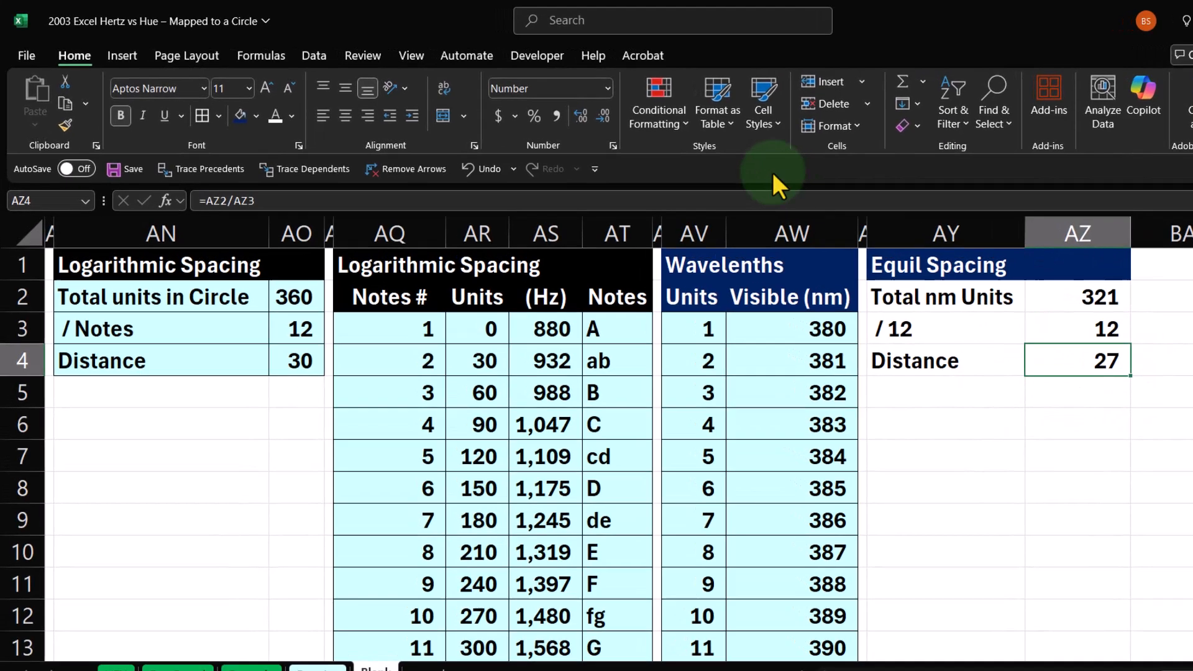
click(579, 115)
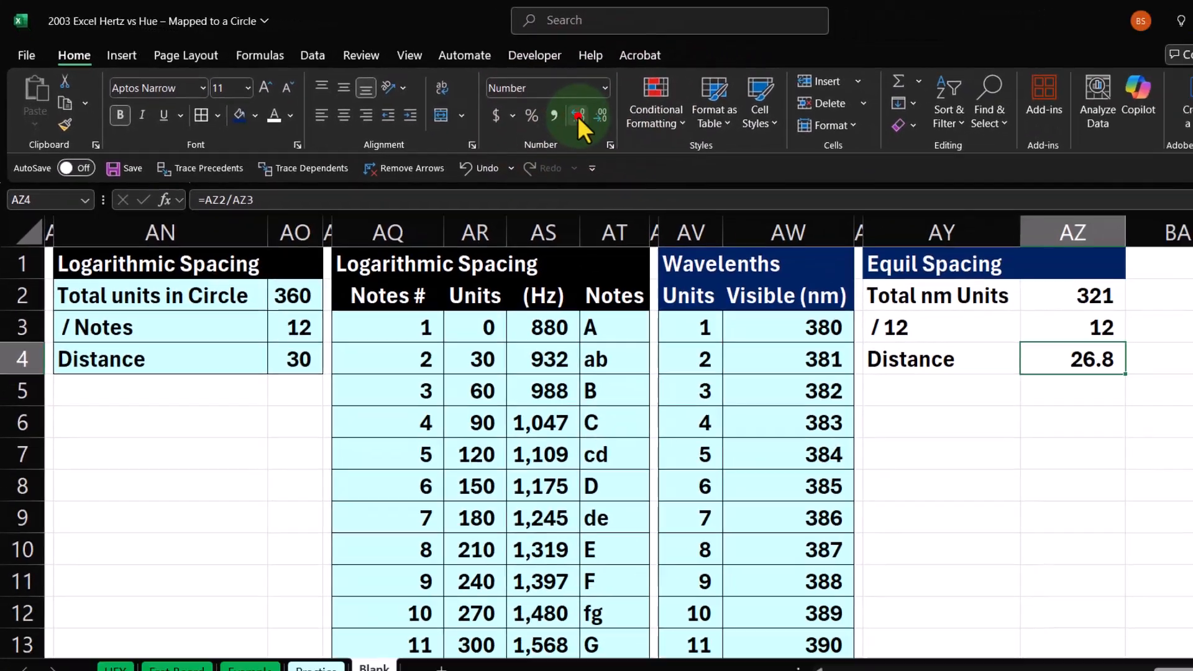
Step: Display AZ4 with two decimal places and give AY2:AZ4 the recently used light cyan fill with cell borders
click(580, 116)
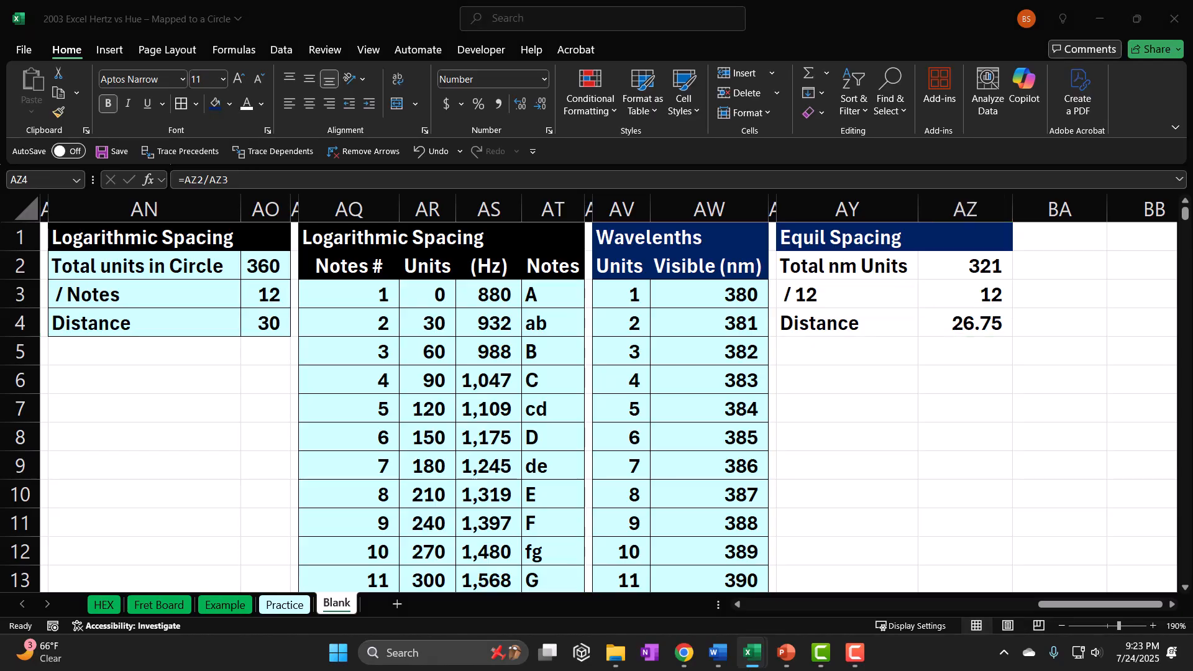
click(1031, 268)
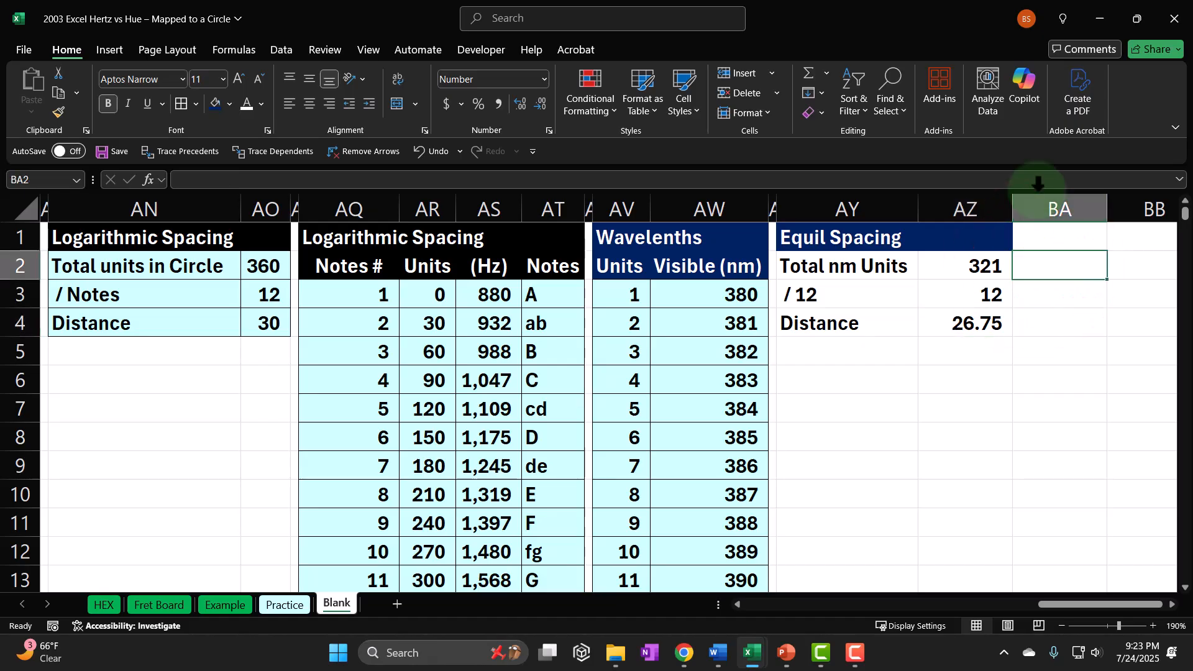
key(Right)
key(Right)
key(Right)
key(Right)
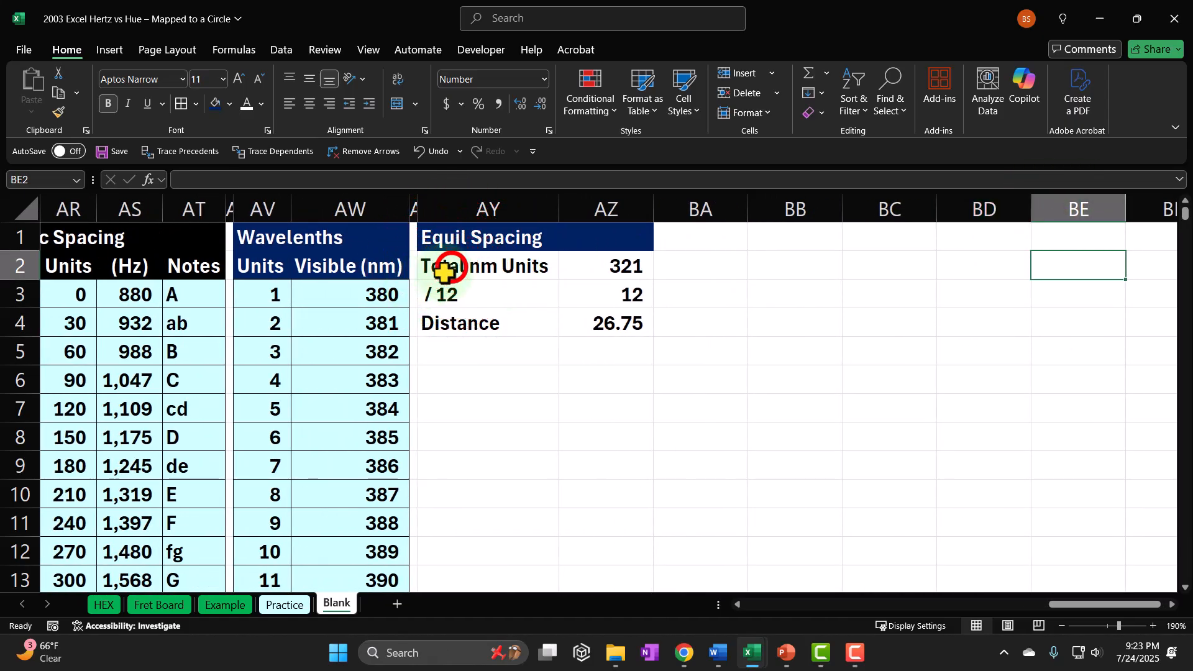
drag(445, 272, 562, 314)
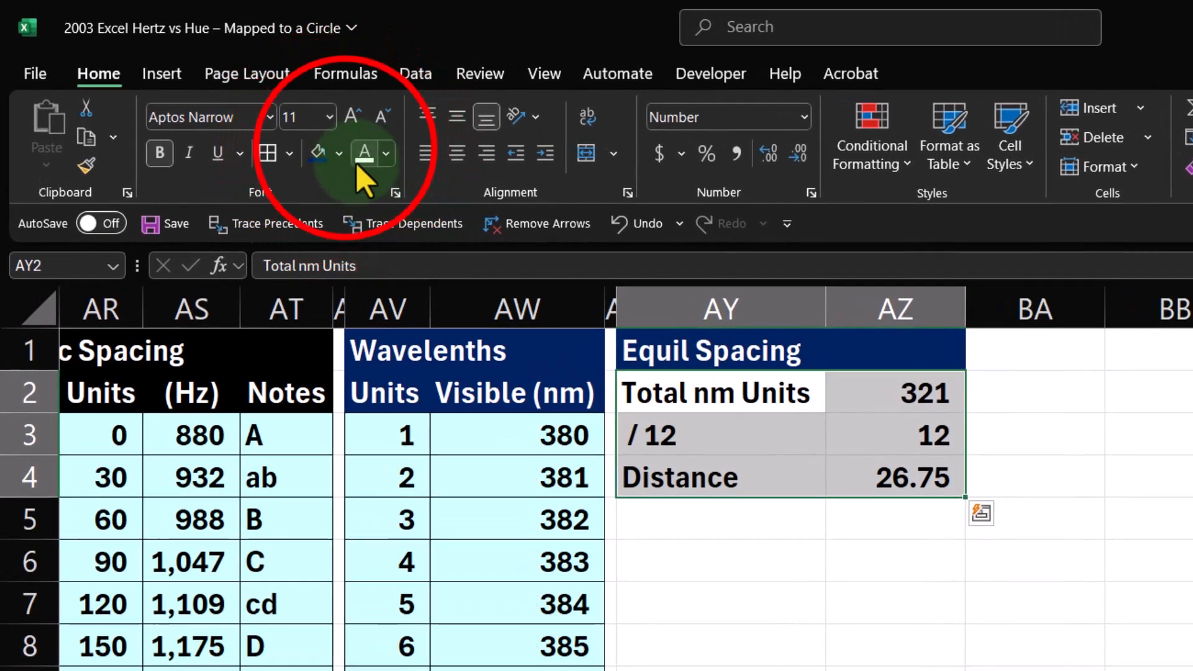
click(341, 151)
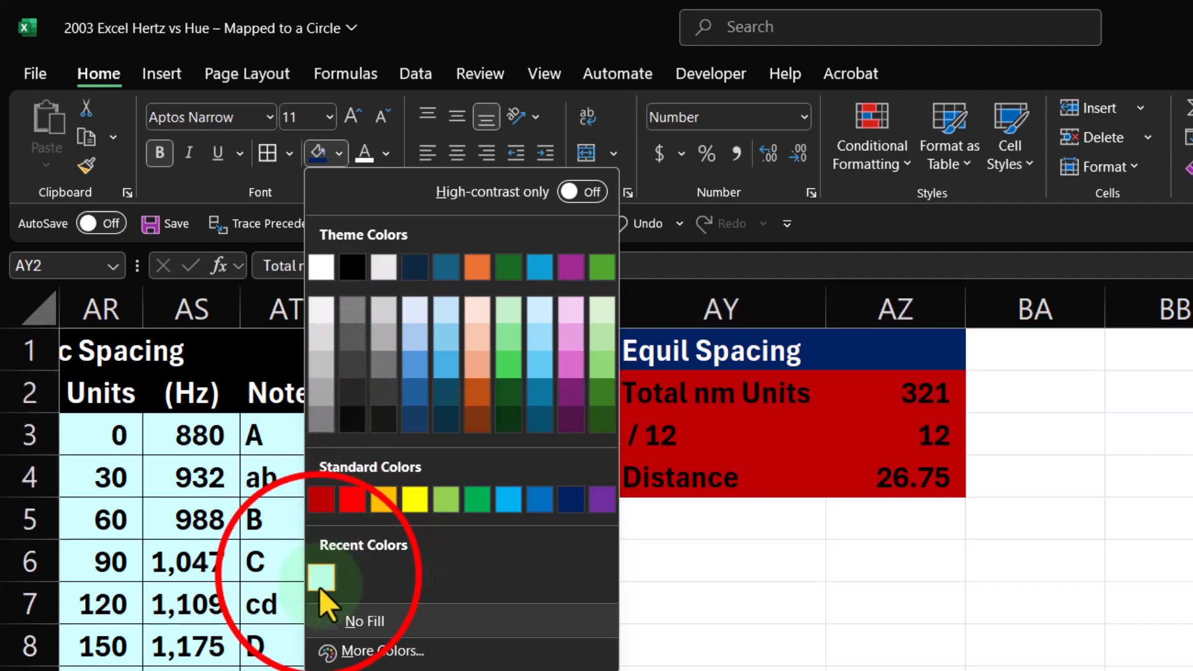
click(321, 579)
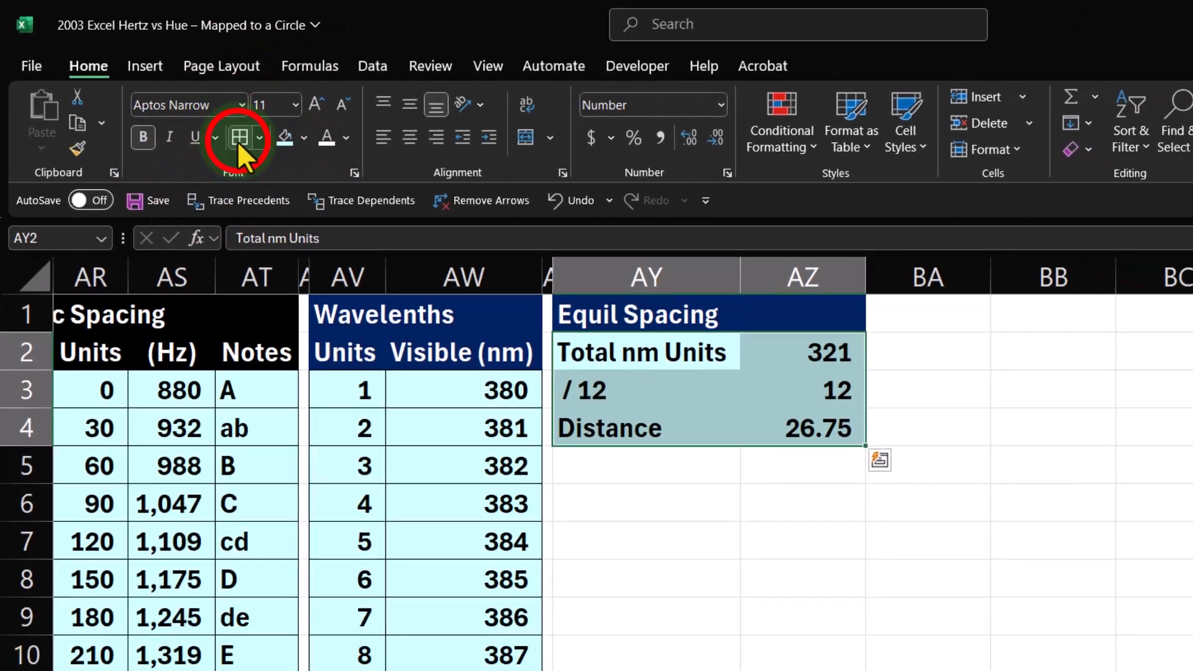
click(237, 140)
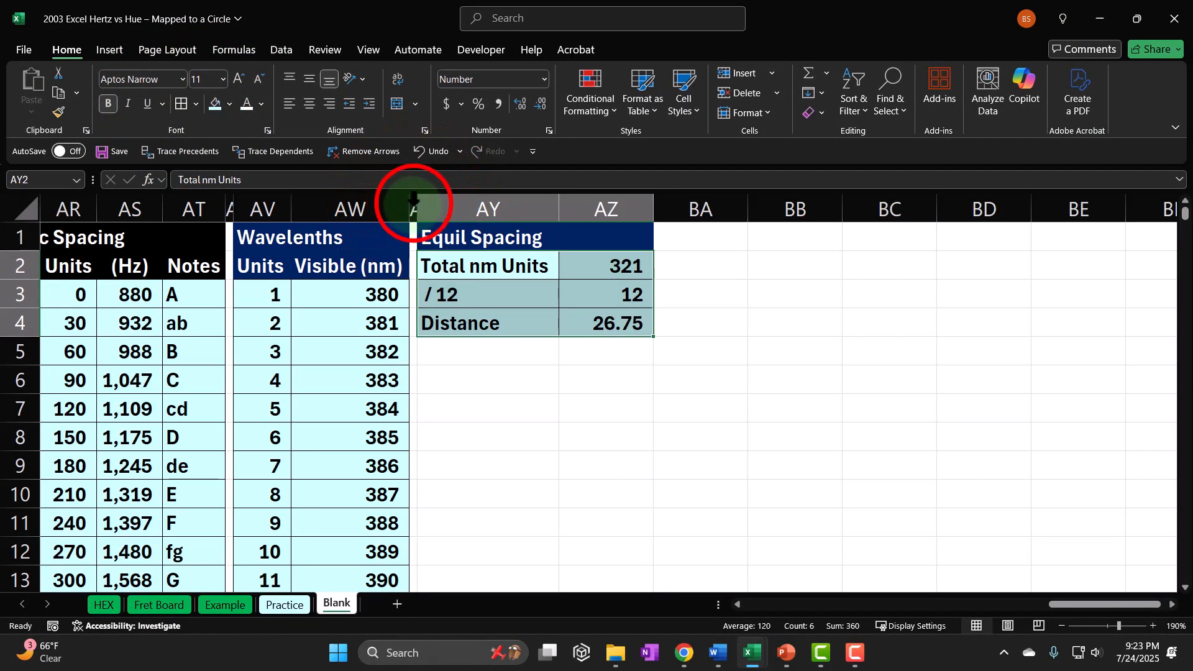
Step: Copy the formatting of the narrow spacer column AX onto column BA
click(413, 205)
click(59, 111)
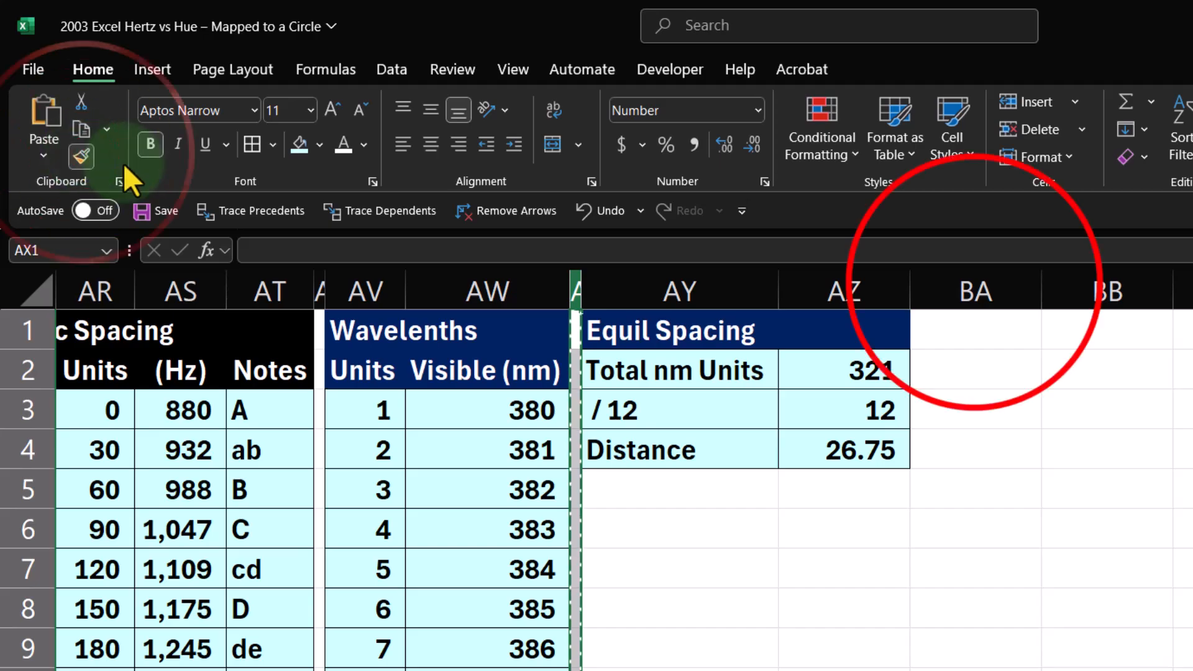
click(956, 286)
Step: Repeat the Equil Spacing title in BB1 by linking it with =AY1
click(983, 346)
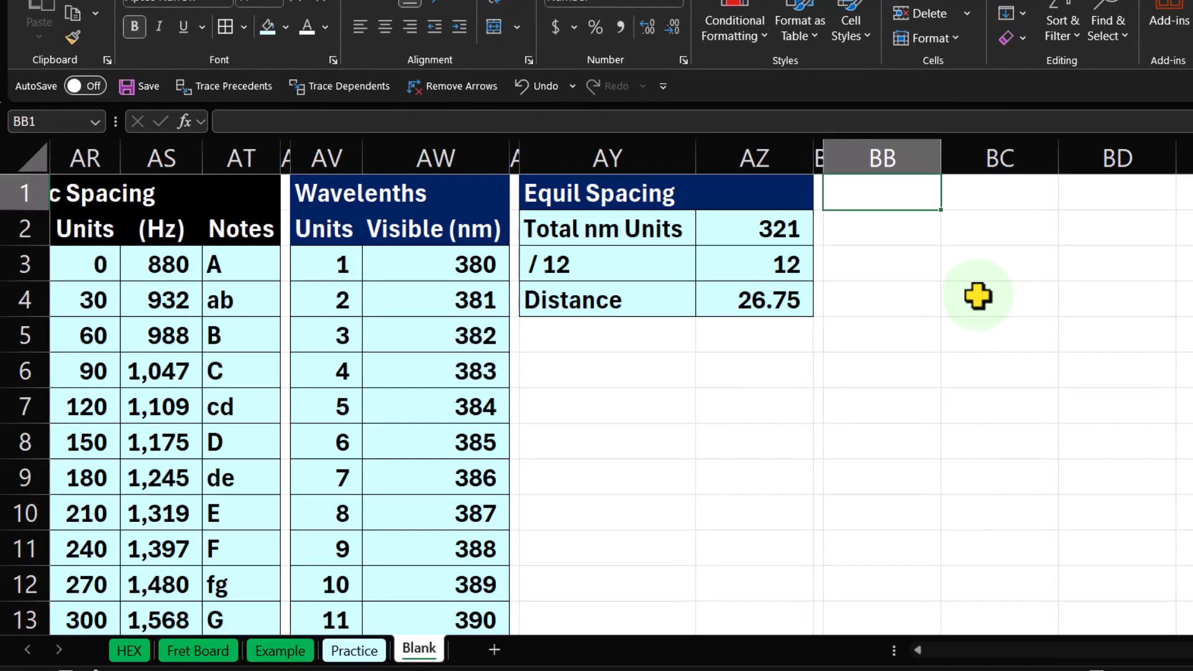
text(=)
key(Left)
key(Left)
key(Left)
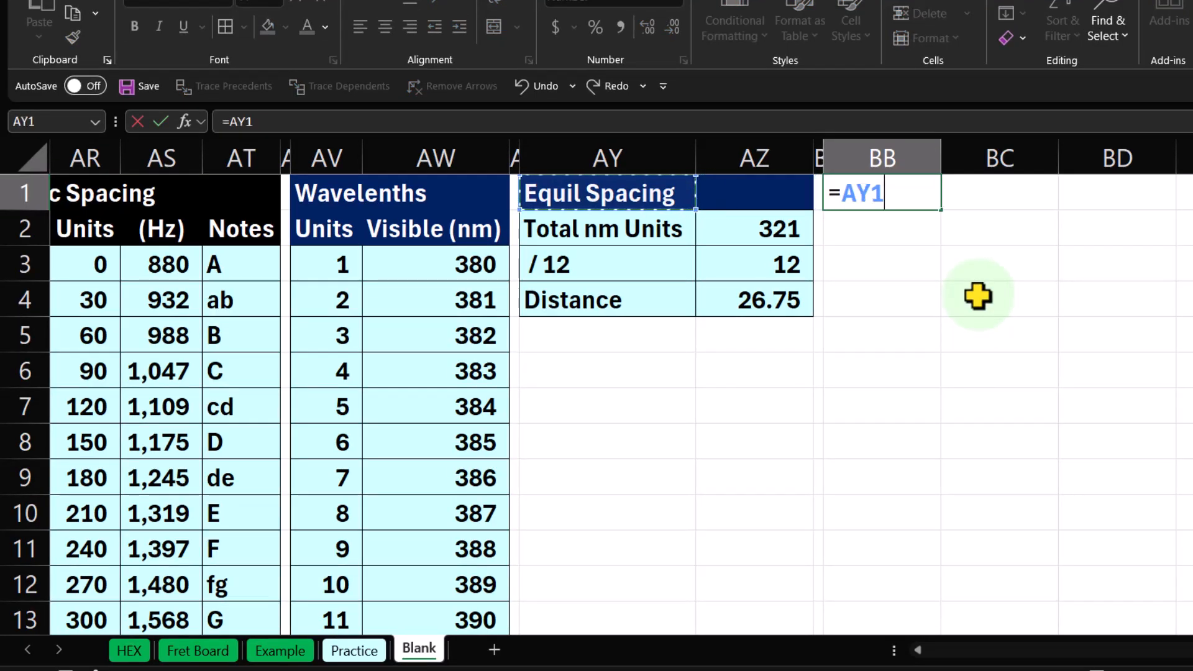
key(Return)
Step: Enter the column headings Notes, Units and nm in BB2:BD2
text(Notes)
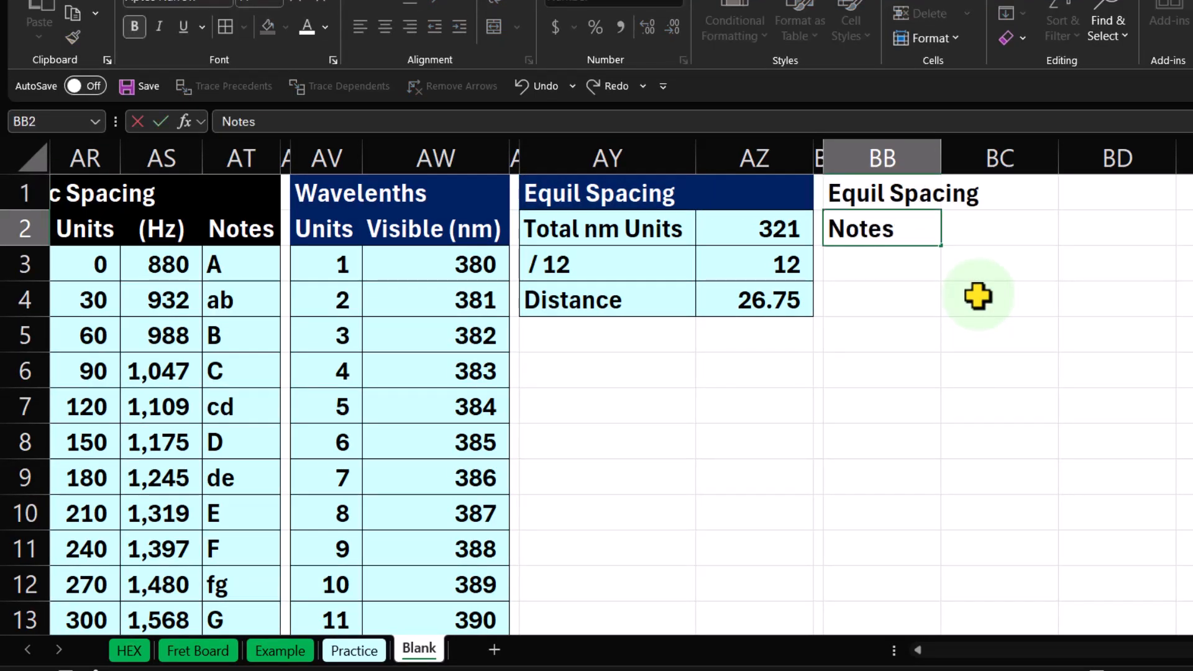
key(Tab)
text(Uni)
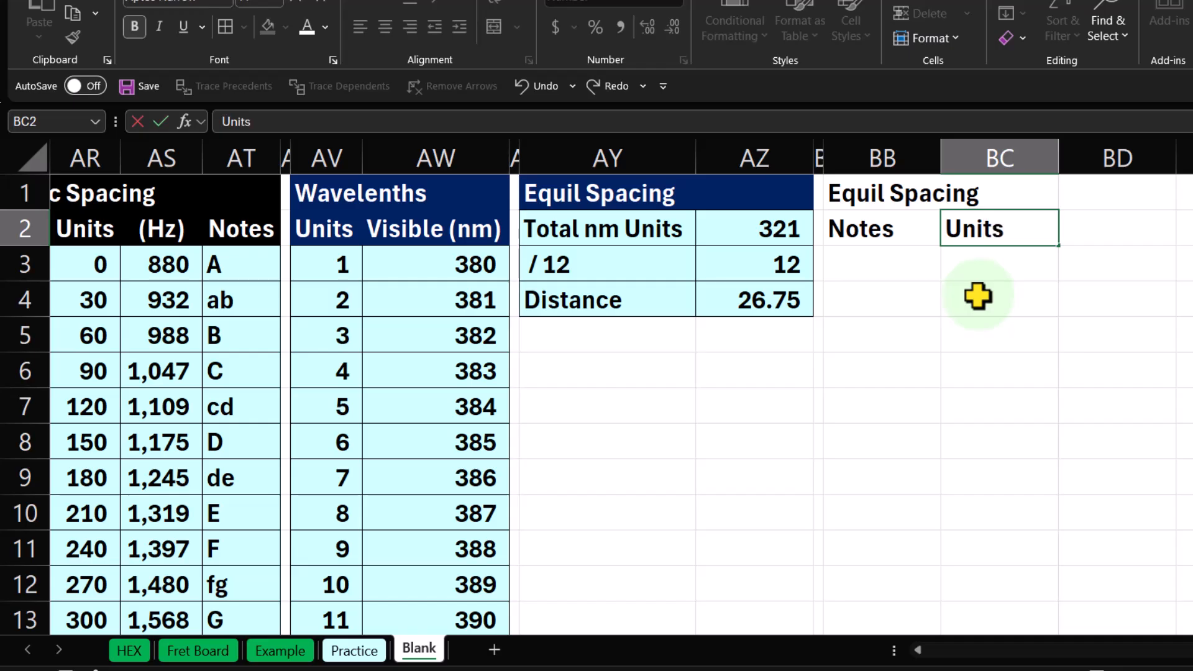
key(Tab)
text(N)
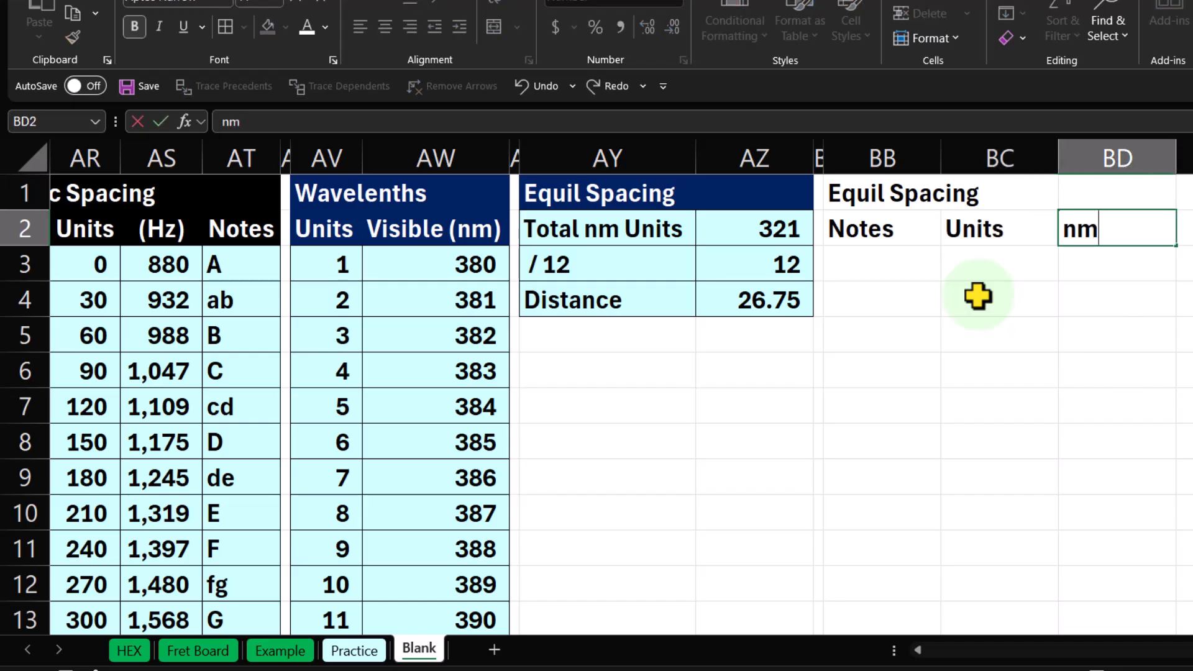
text(m)
key(Tab)
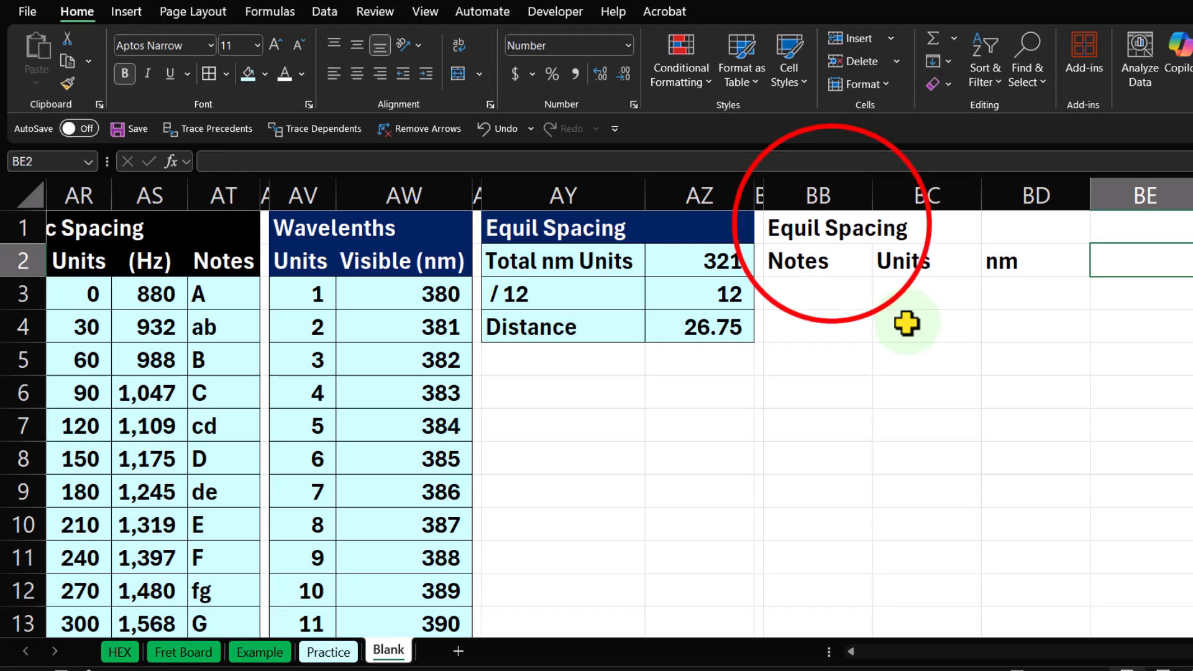
Step: Format BB1:BD2 with a dark blue fill and white text, and centre the headings in BB2:BD2
drag(808, 228, 980, 259)
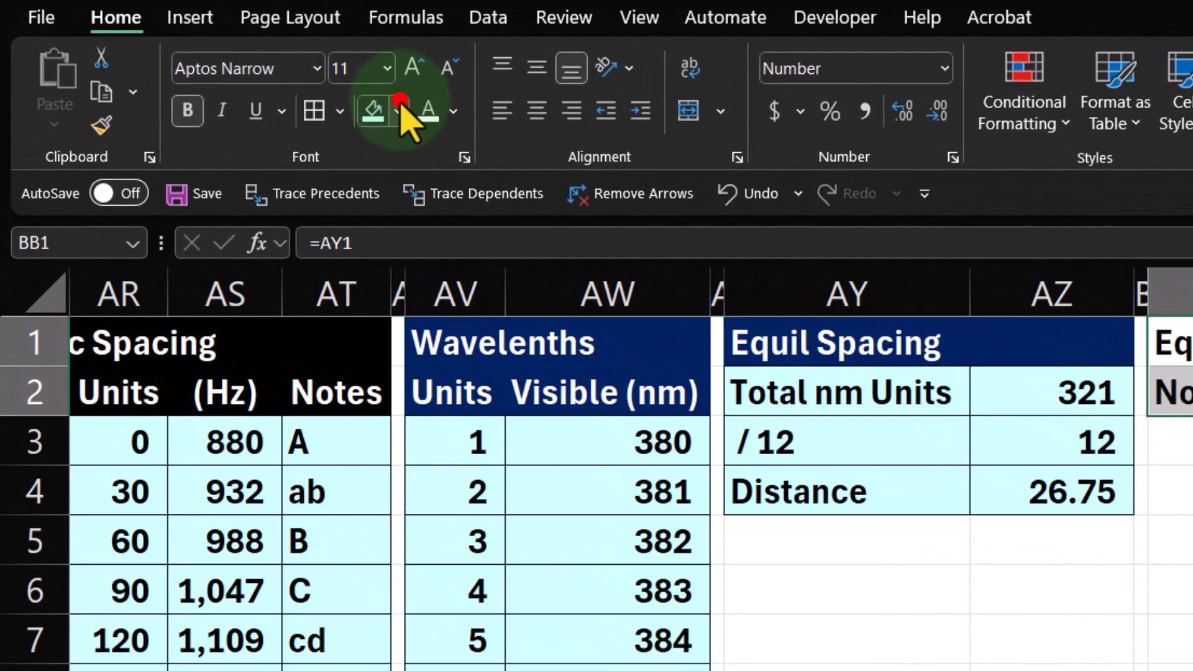
click(264, 74)
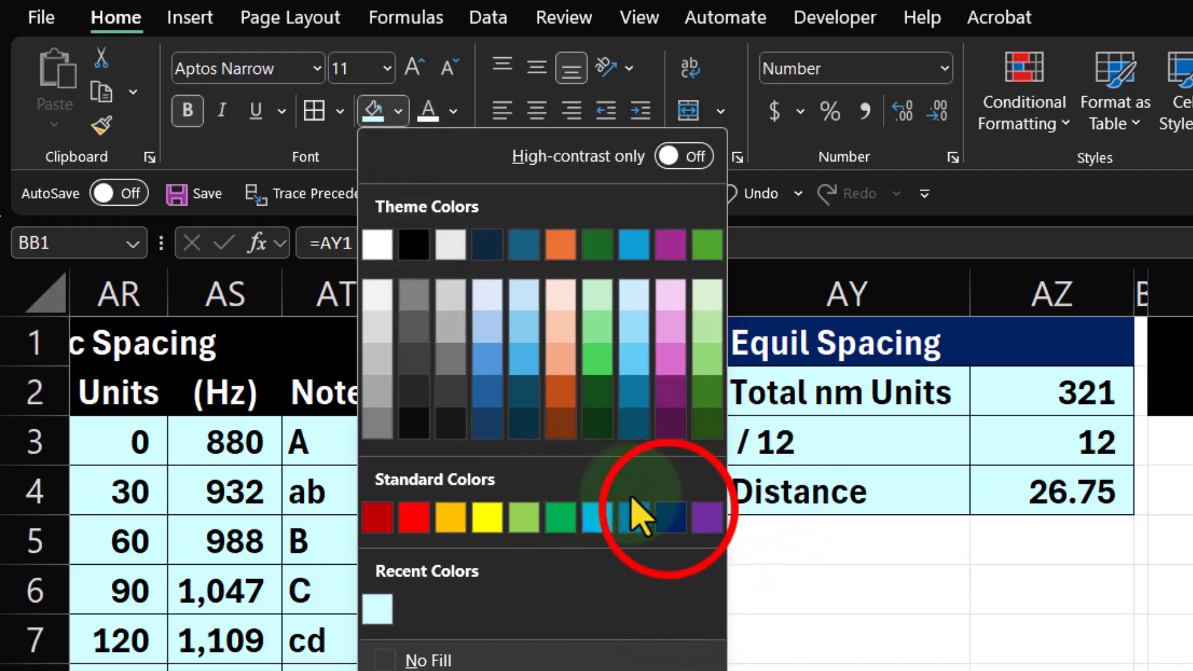
click(671, 516)
click(427, 110)
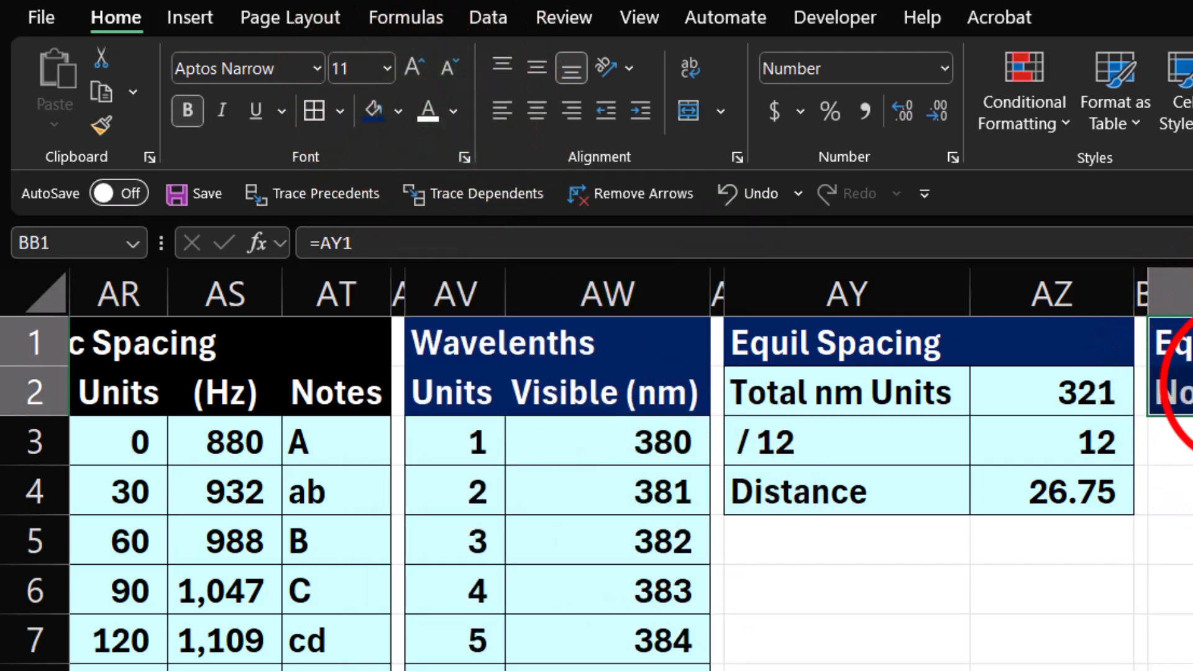
drag(1187, 394, 1192, 395)
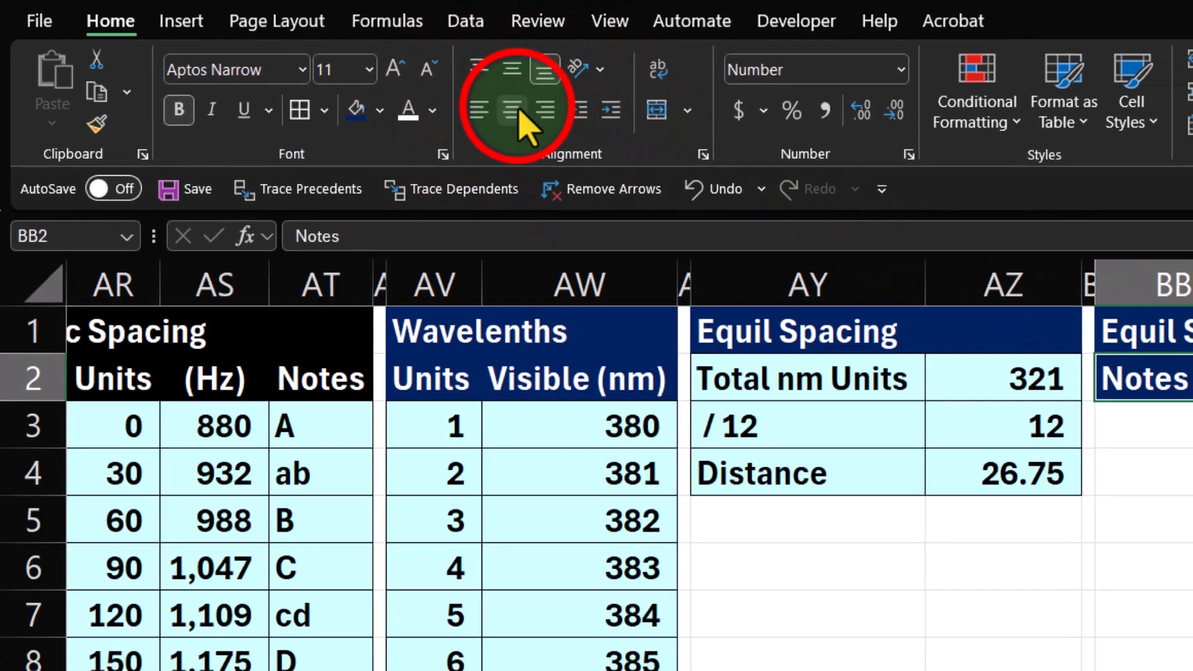
click(537, 111)
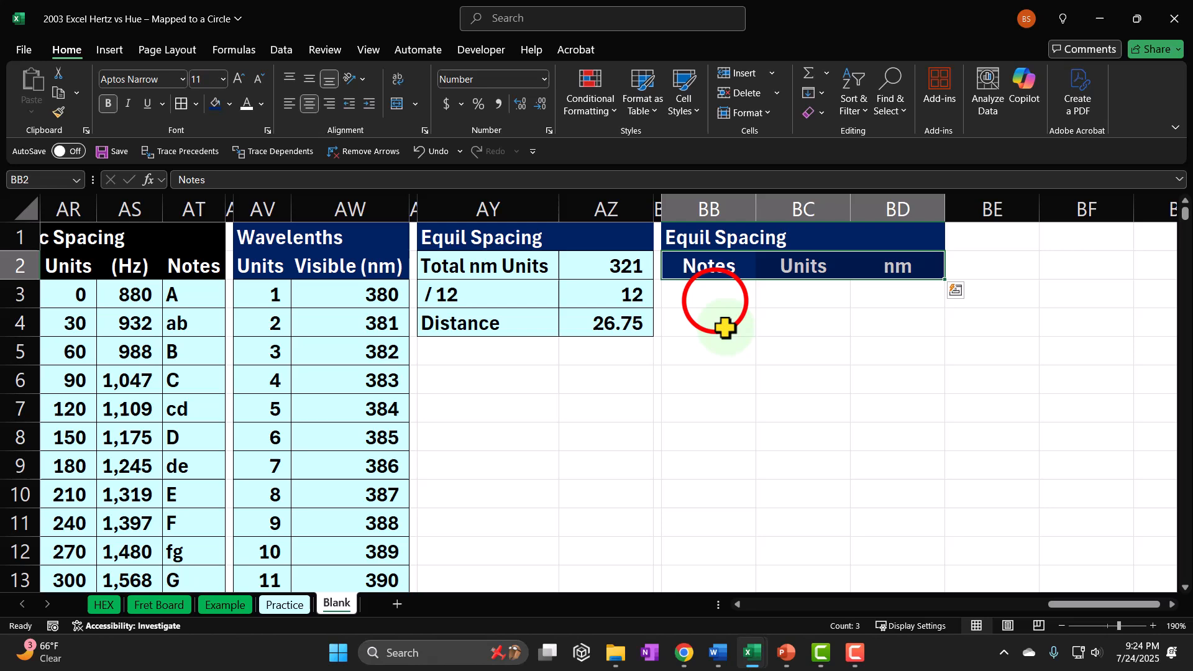
Step: Enter 1 and 2 in BB3 and BB4 and fill the number series down the Notes column
click(715, 299)
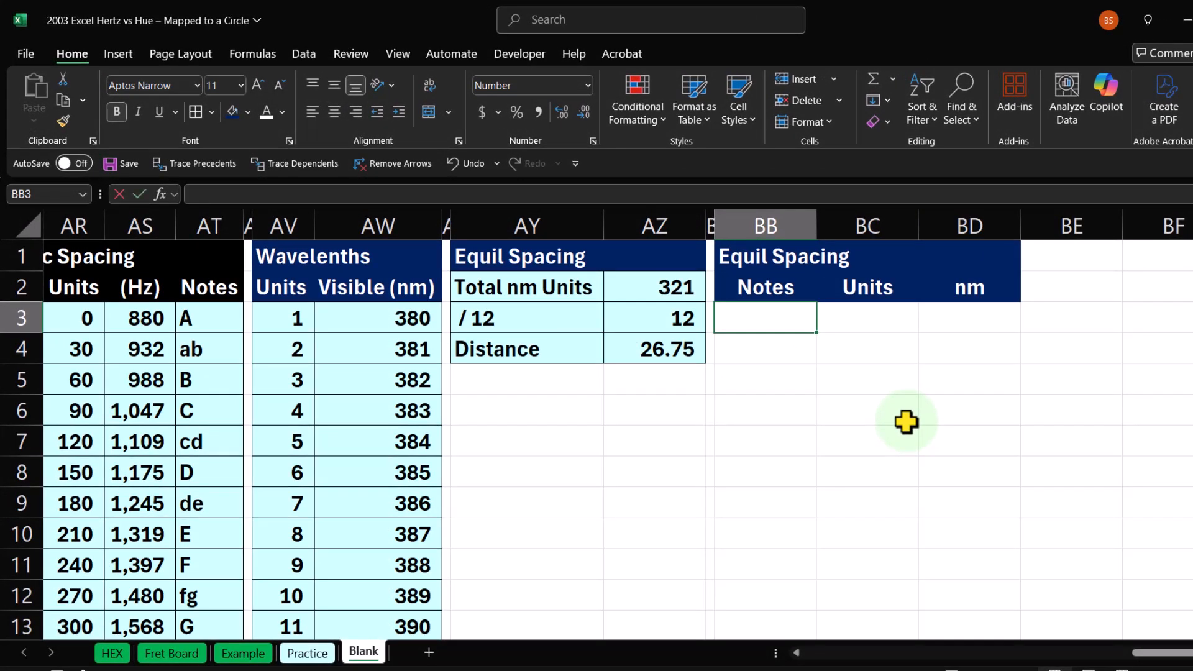
text(1)
key(Return)
text(2)
key(Return)
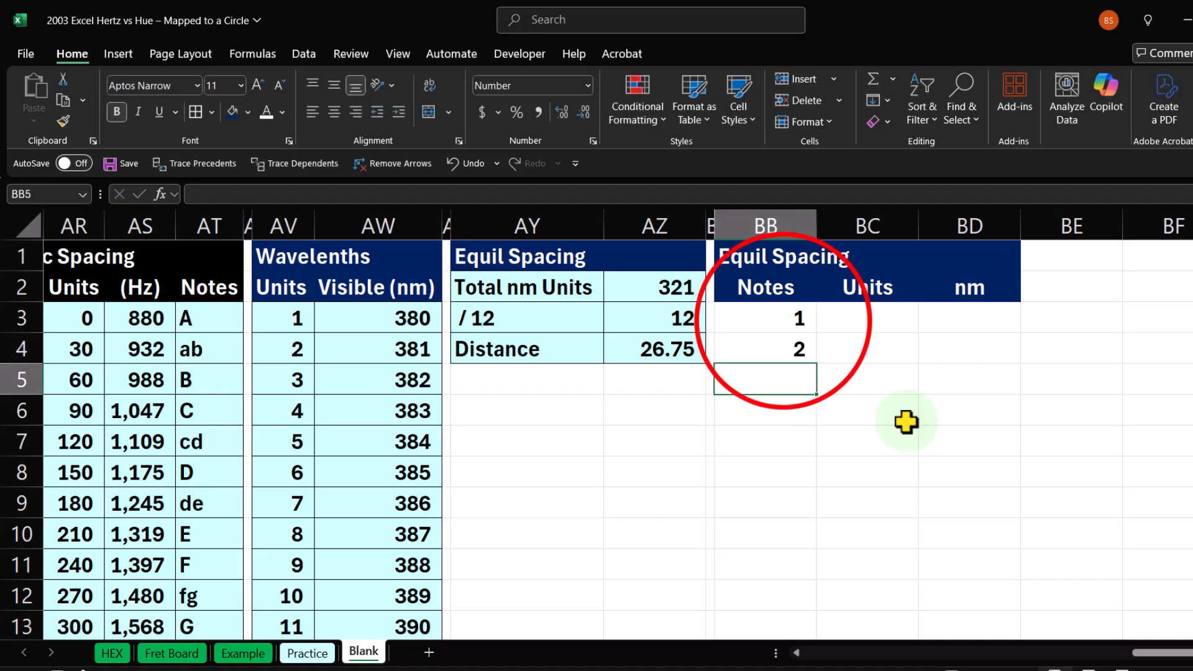
drag(784, 320, 819, 557)
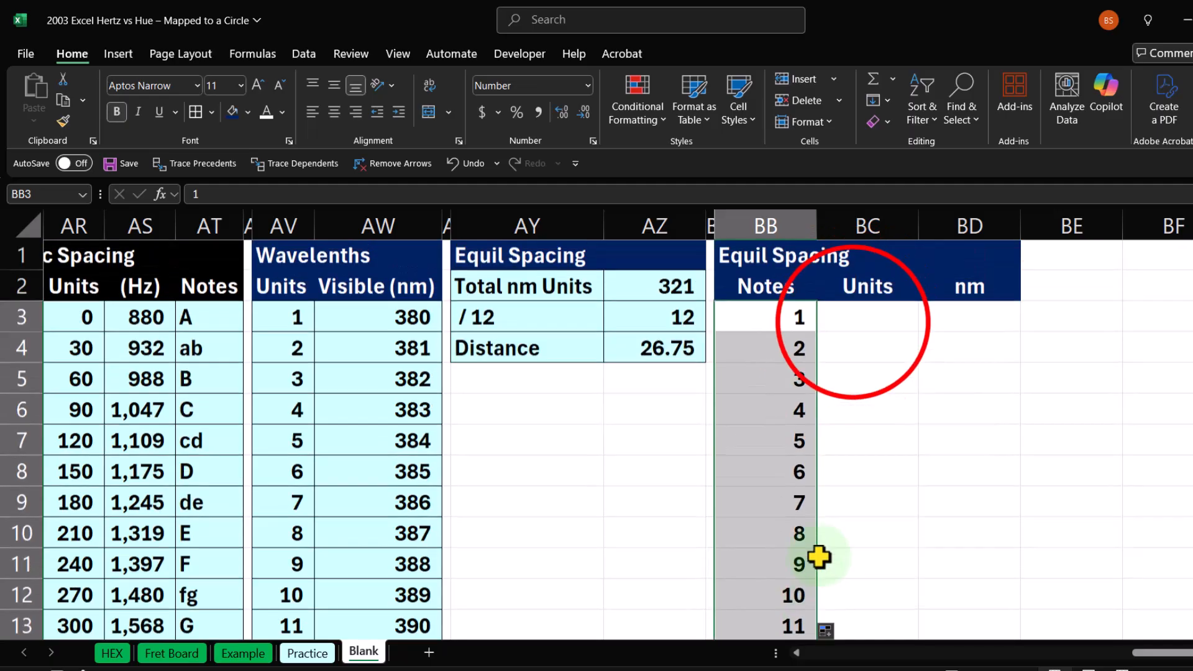
Step: Enter 0 as the first Units value in BC3 and calculate the second in BC4 with =BC3+AZ4
click(849, 321)
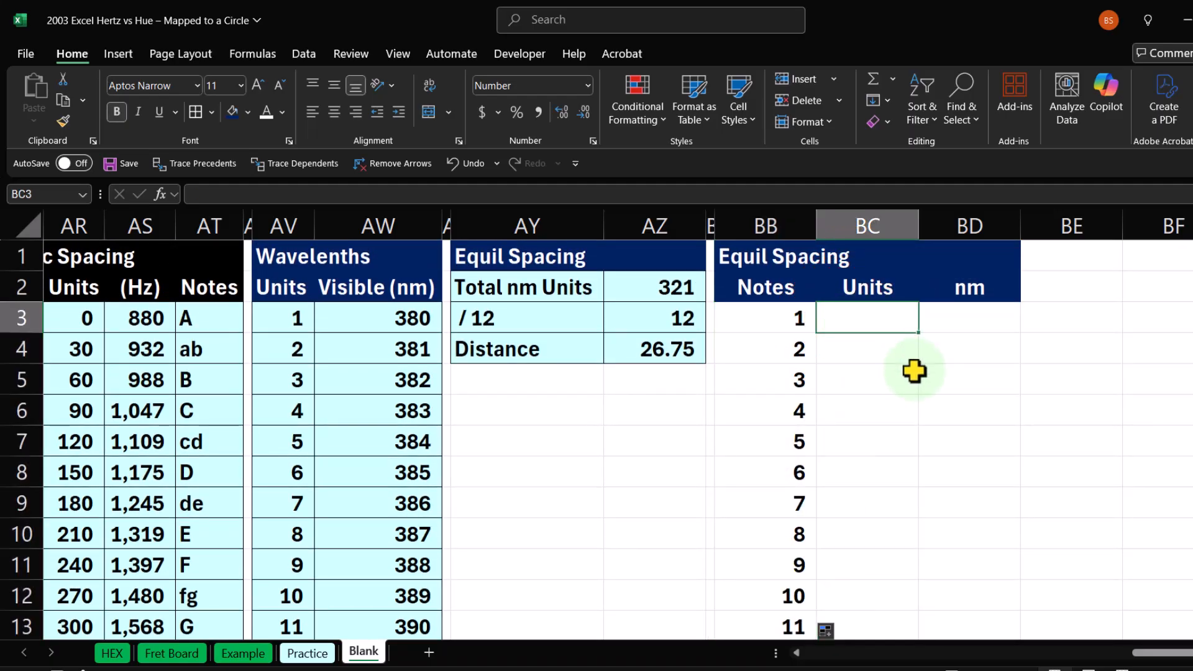
text(0)
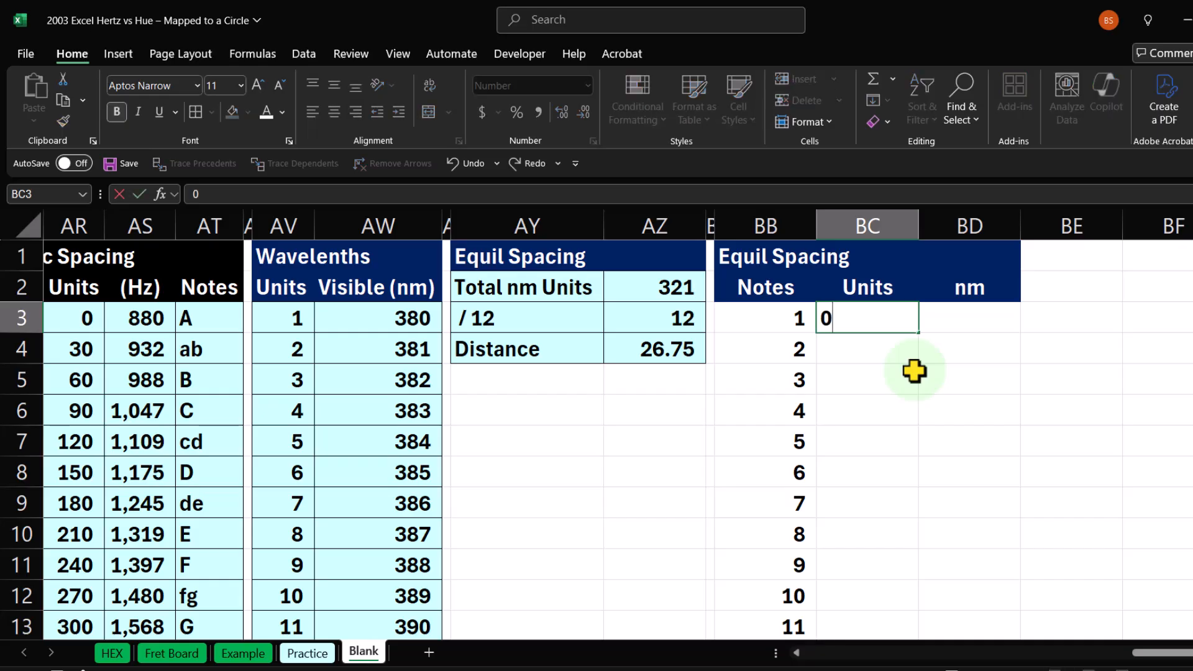
key(Return)
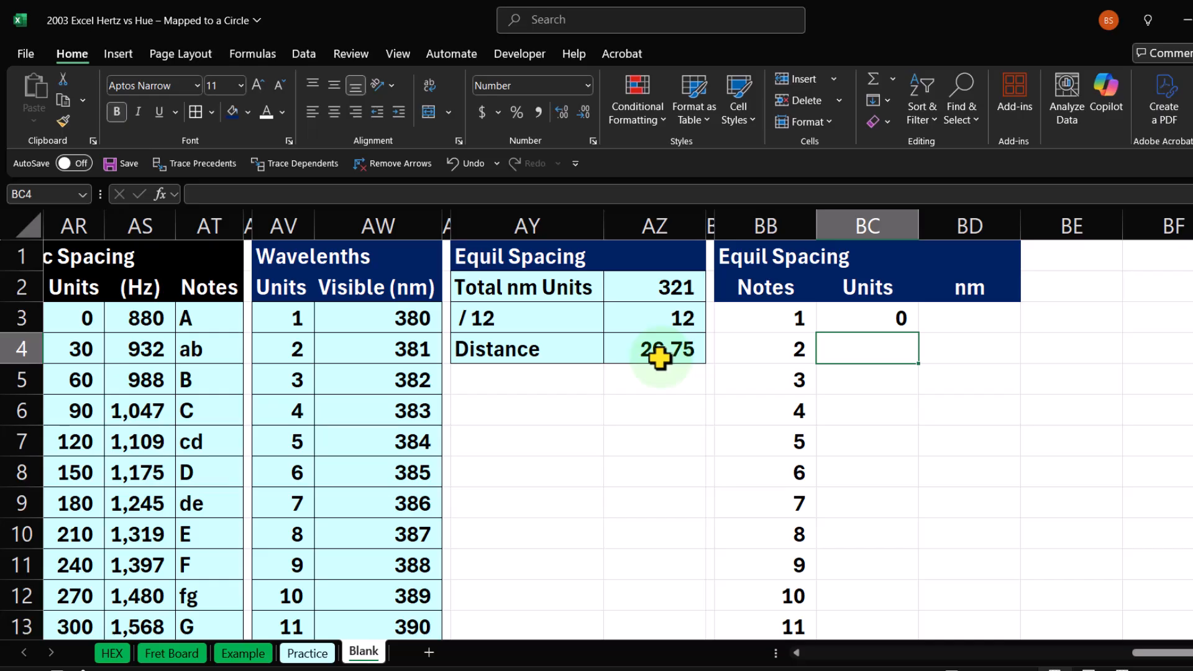
text(=)
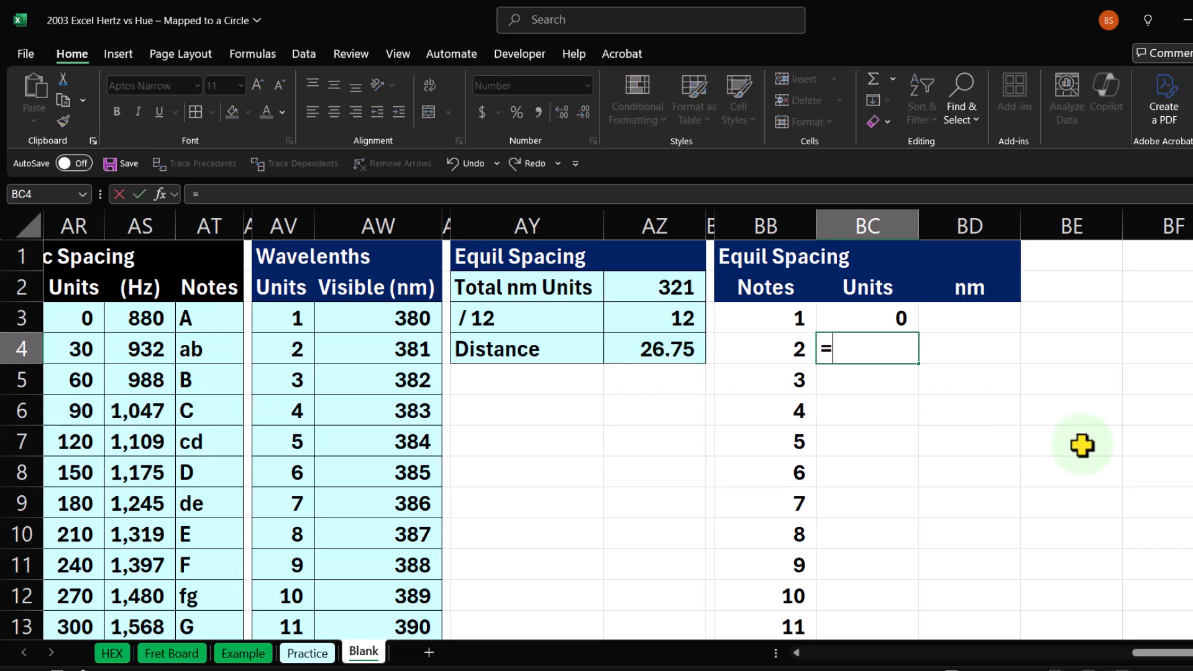
key(Up)
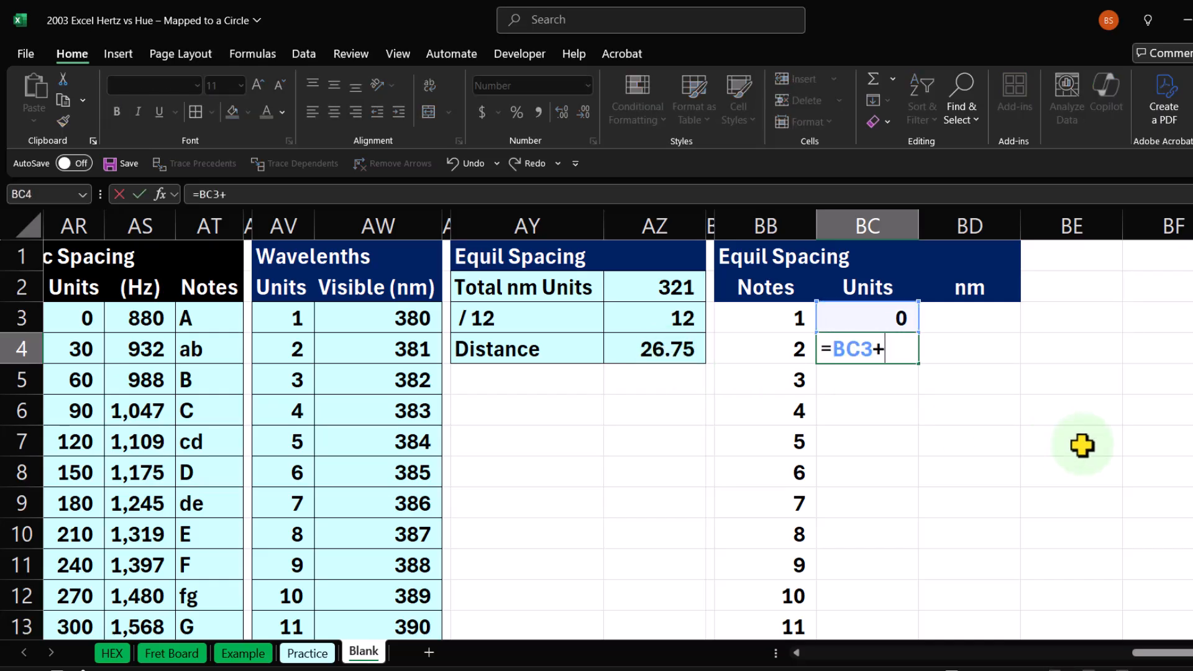
text(+)
key(Left)
key(Left)
key(Left)
key(Return)
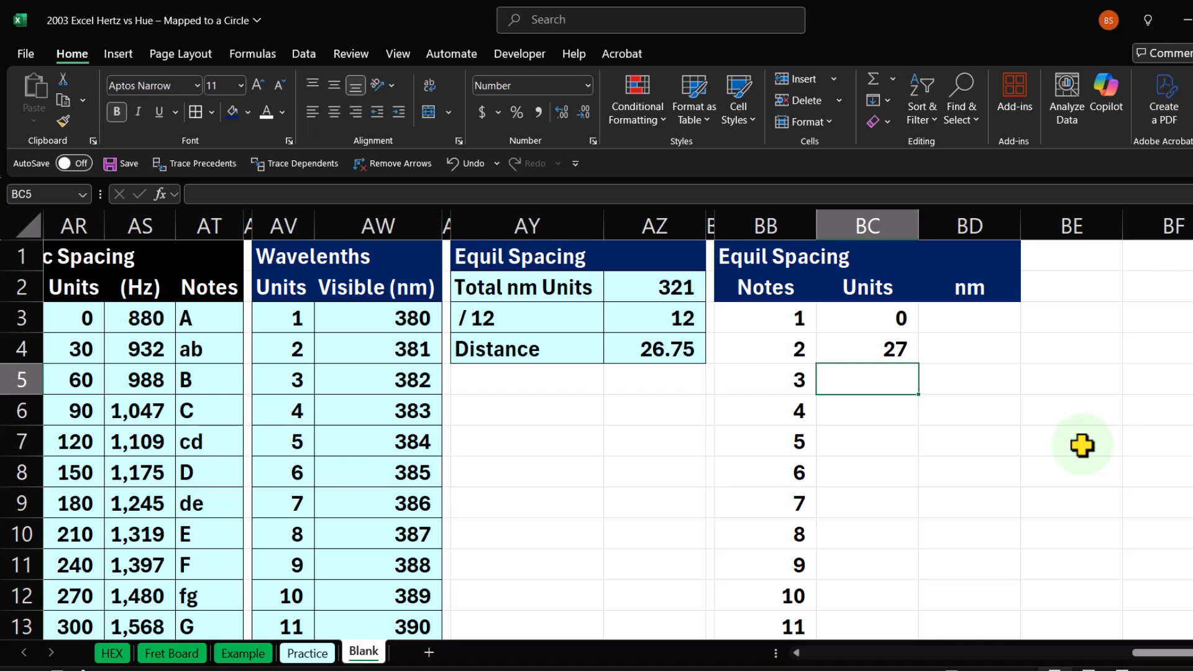
Step: Display the Units values in BC3:BC4 with two decimal places
drag(872, 328, 872, 352)
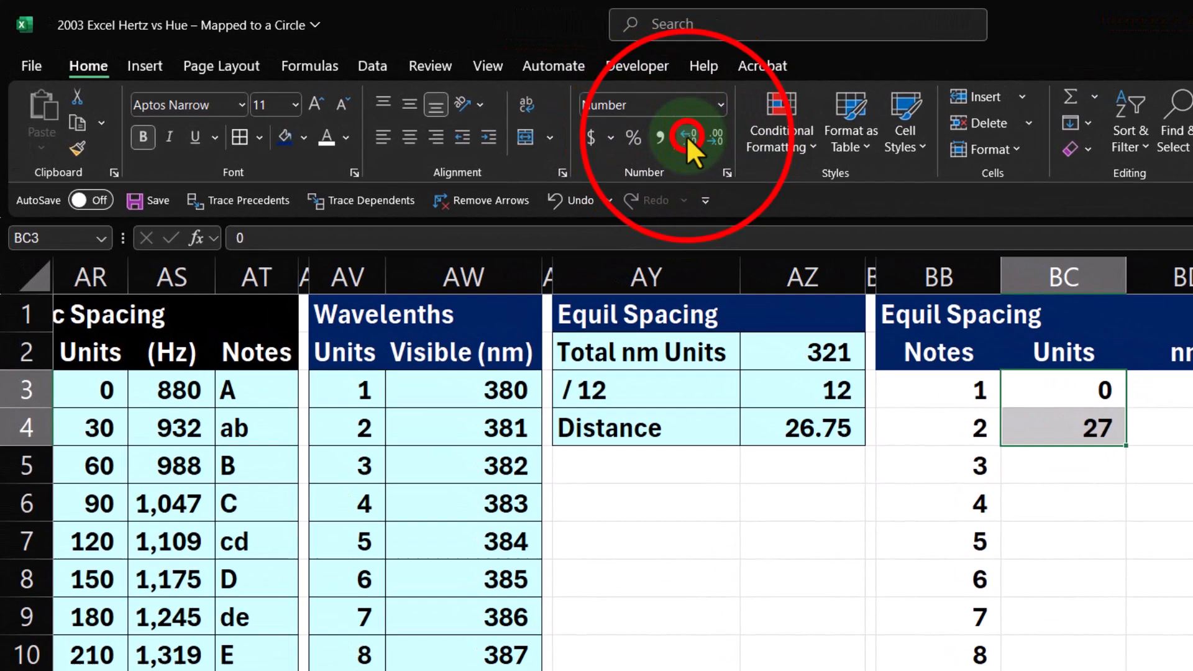
click(562, 112)
click(562, 111)
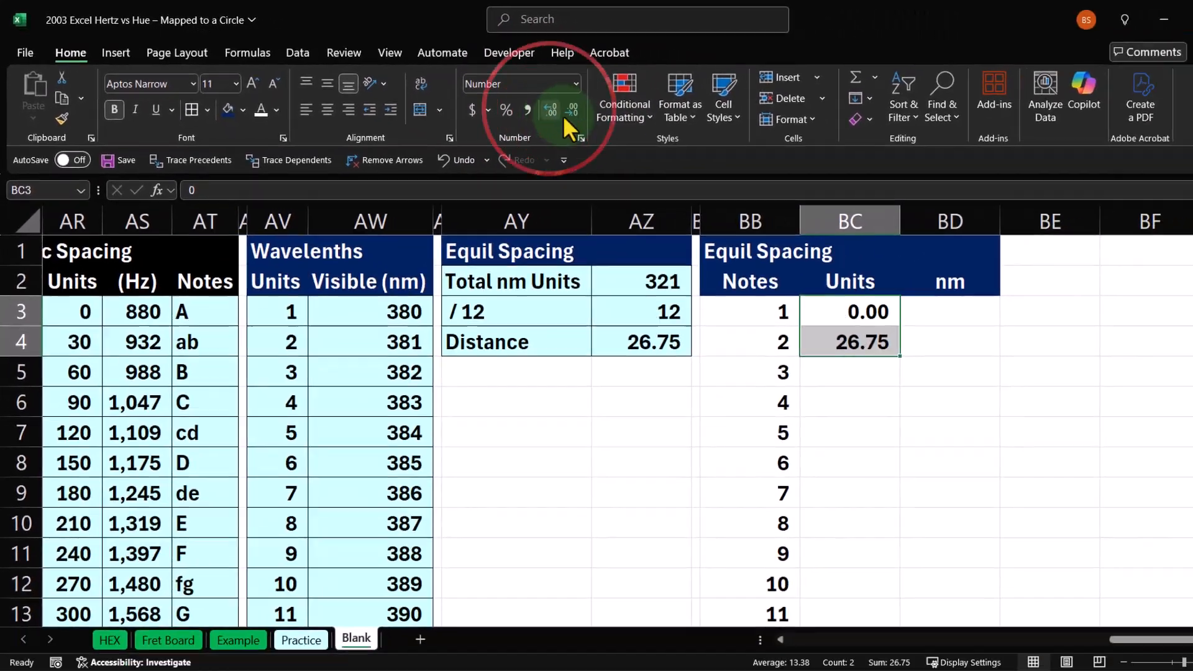
Step: Round the distance in the BC4 formula to a whole number, making it =BC3+ROUND(AZ4,0)
click(856, 342)
double_click(857, 342)
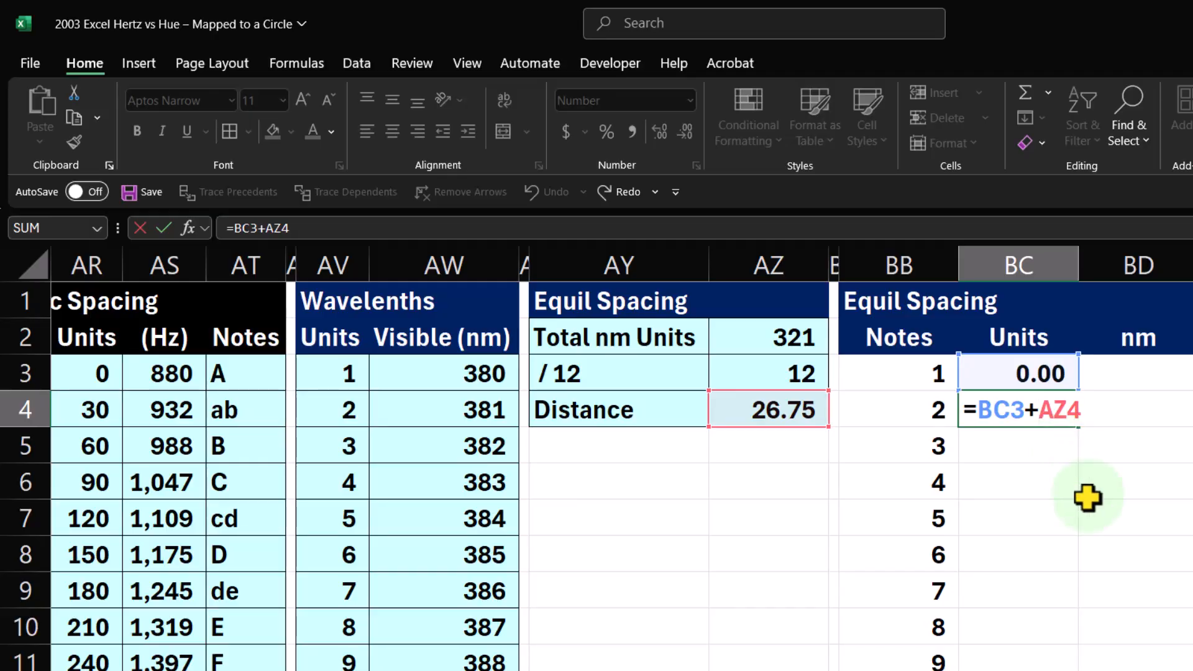
text(roun)
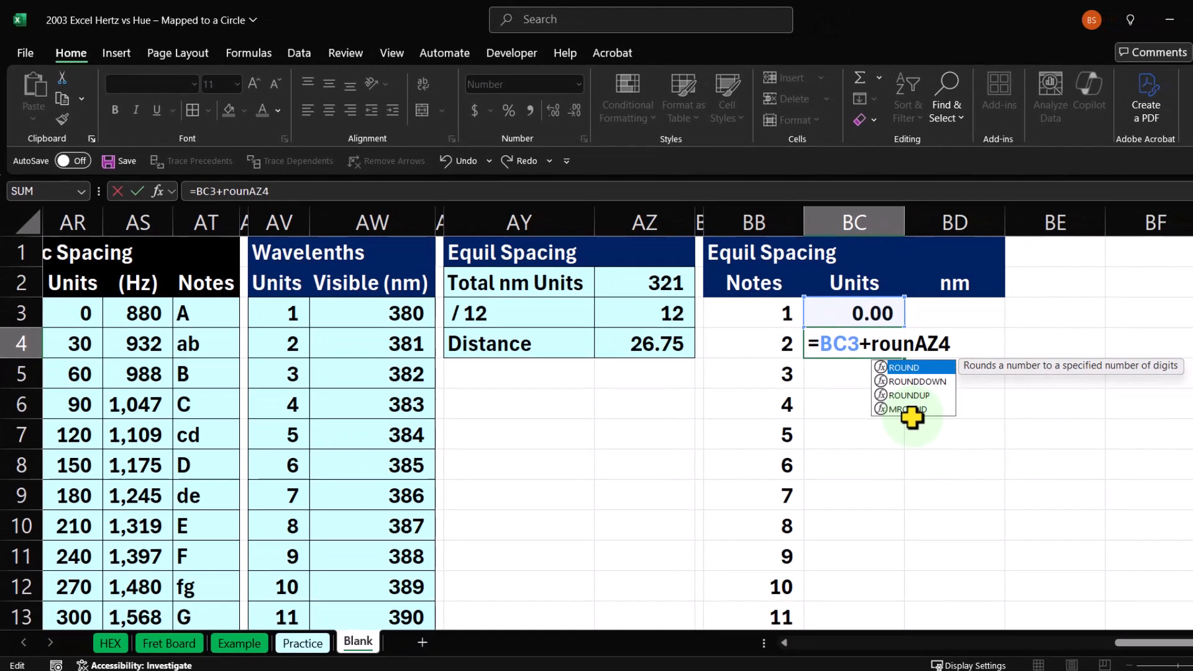
key(Tab)
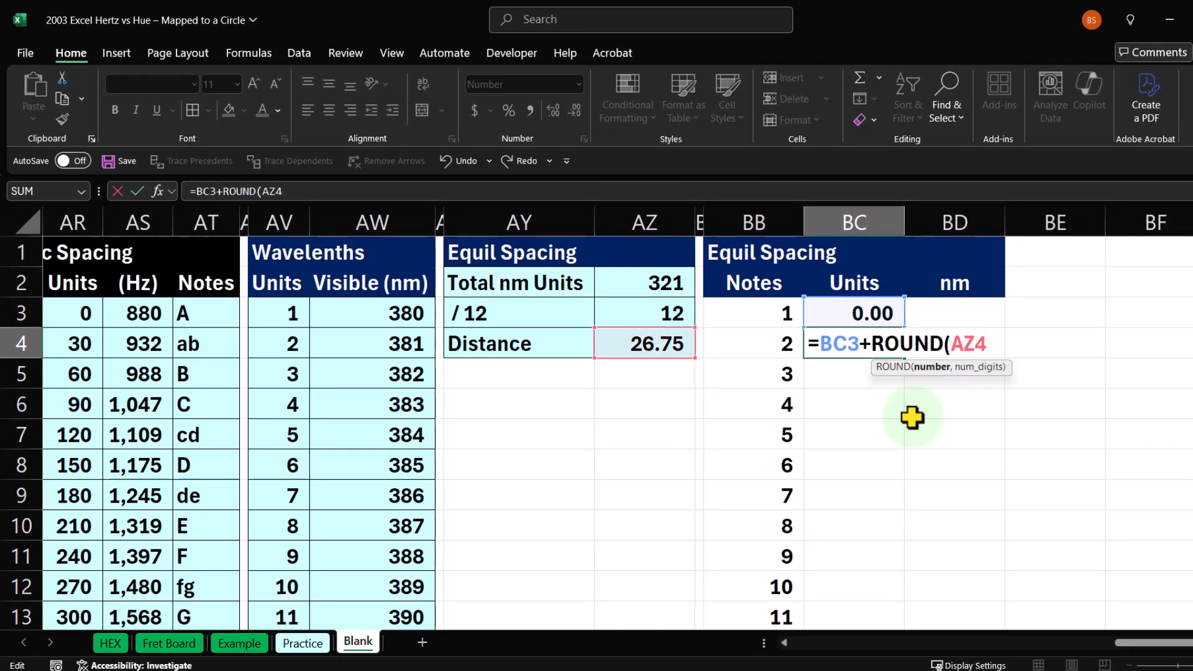
text(,0))
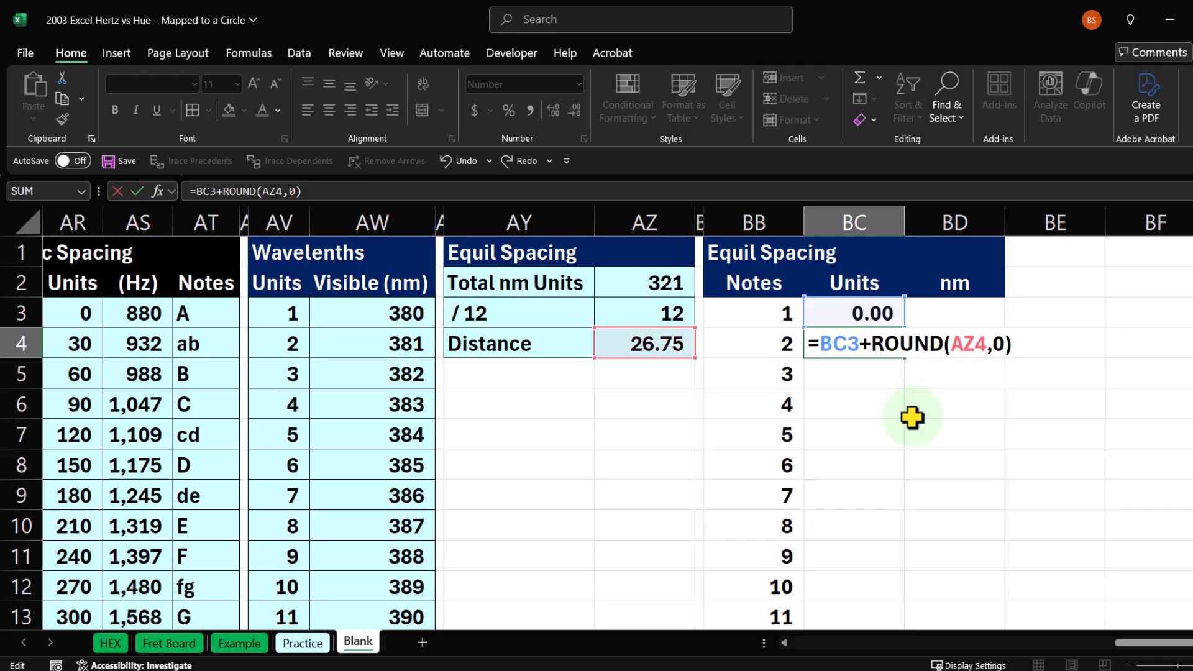
key(Return)
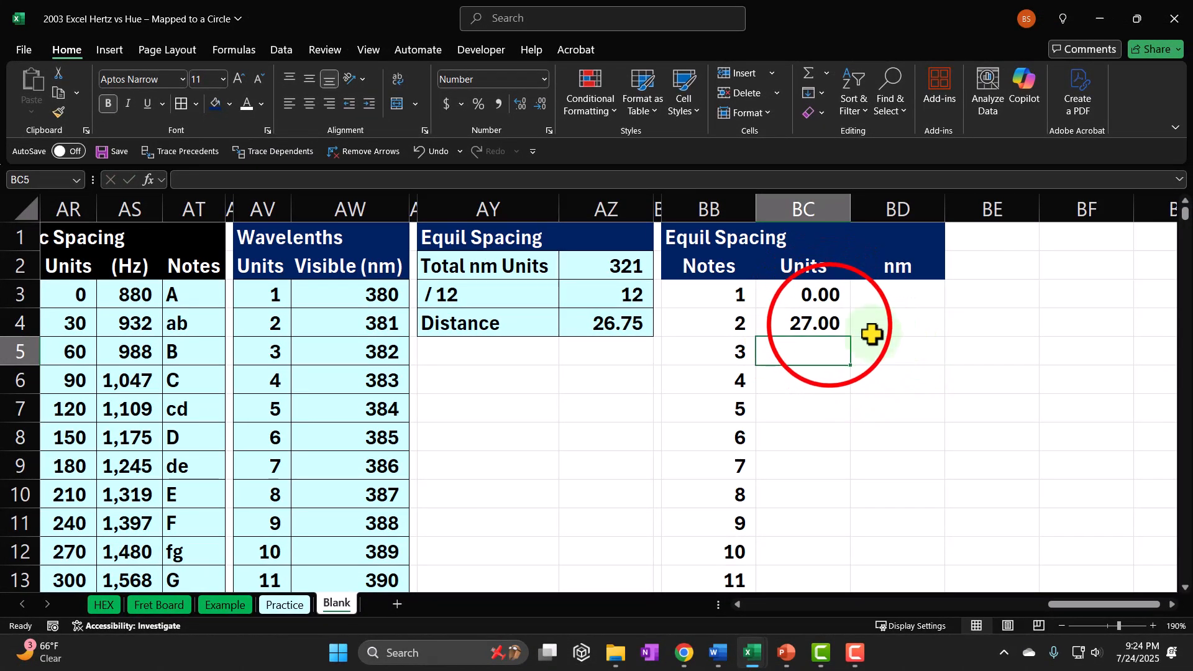
Step: Try to copy the BC4 formula down to BC5, inspect its references, and clear BC5
click(830, 325)
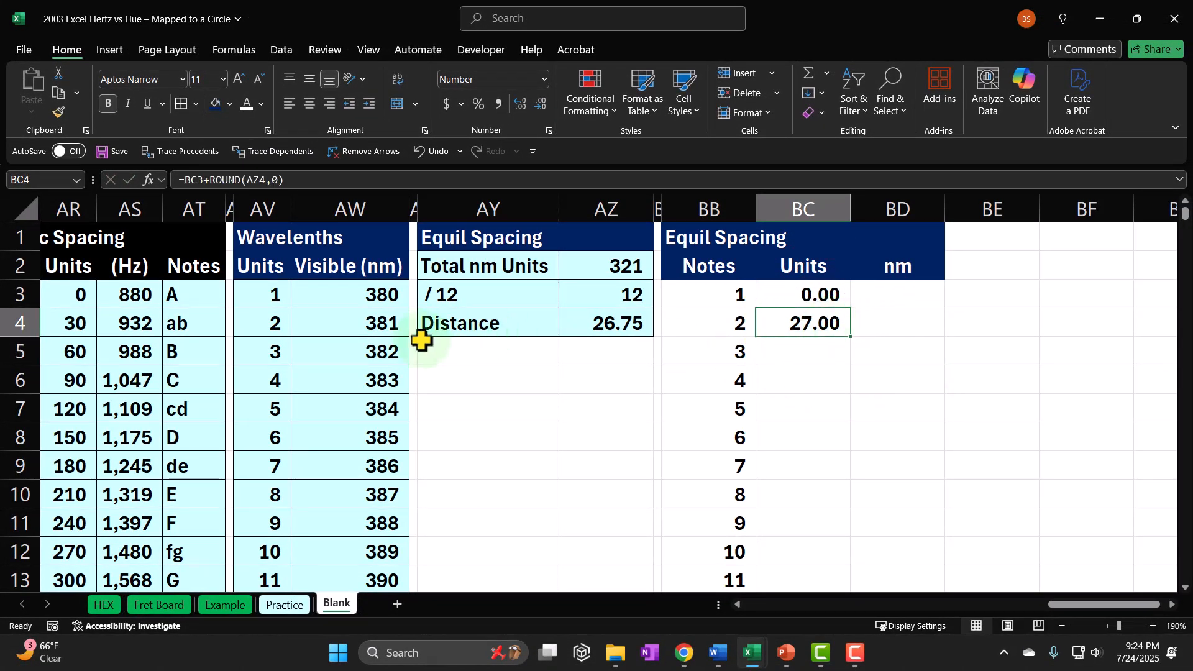
drag(302, 303, 266, 380)
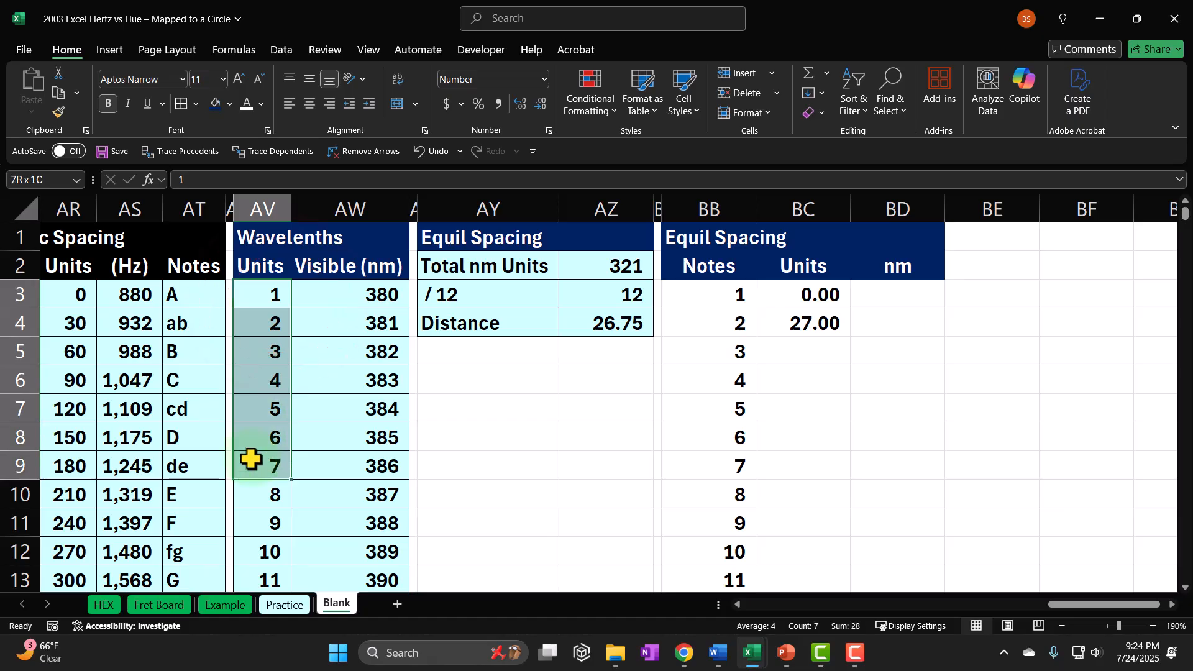
drag(380, 301, 378, 385)
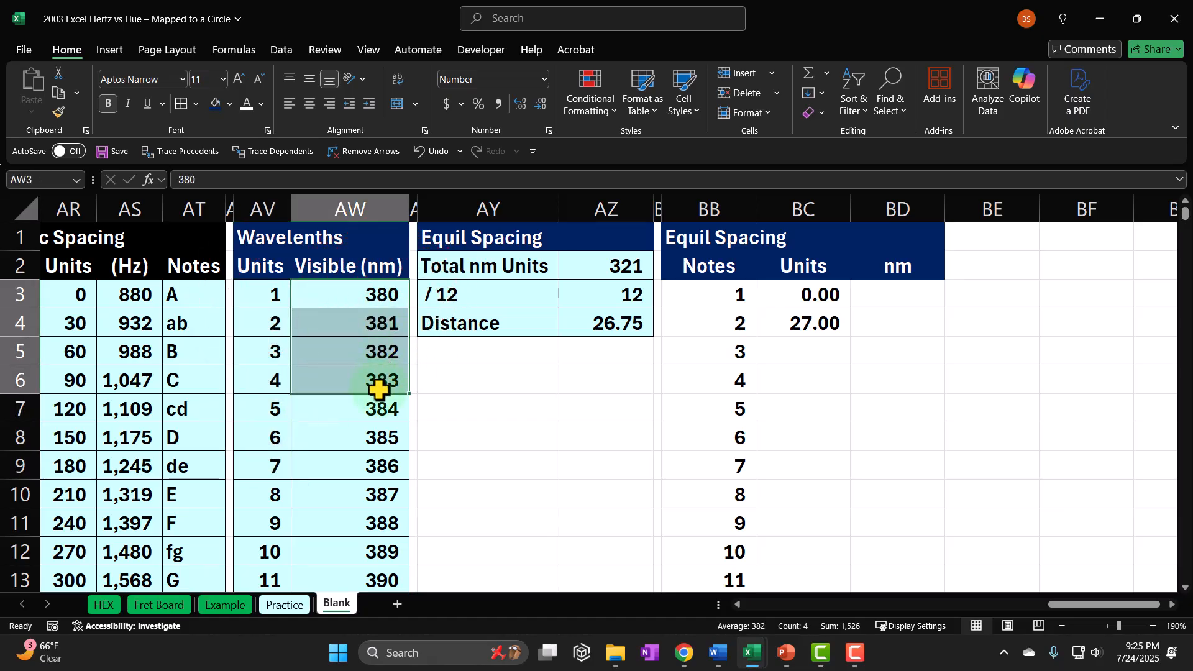
click(837, 326)
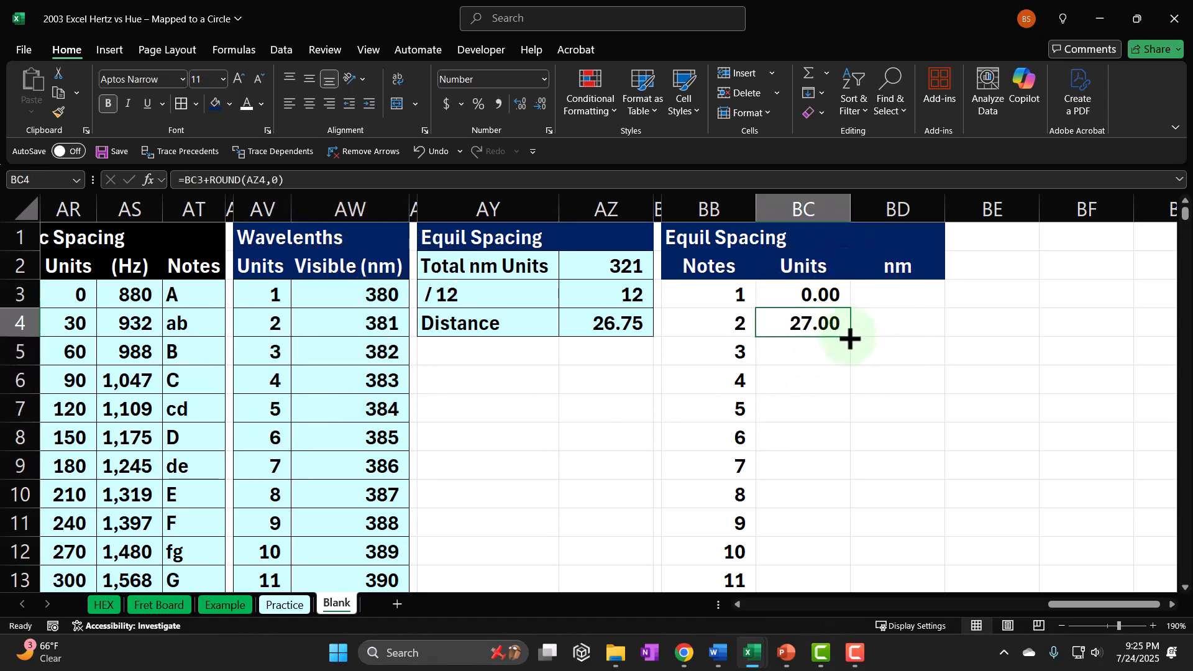
drag(848, 338, 814, 348)
double_click(821, 350)
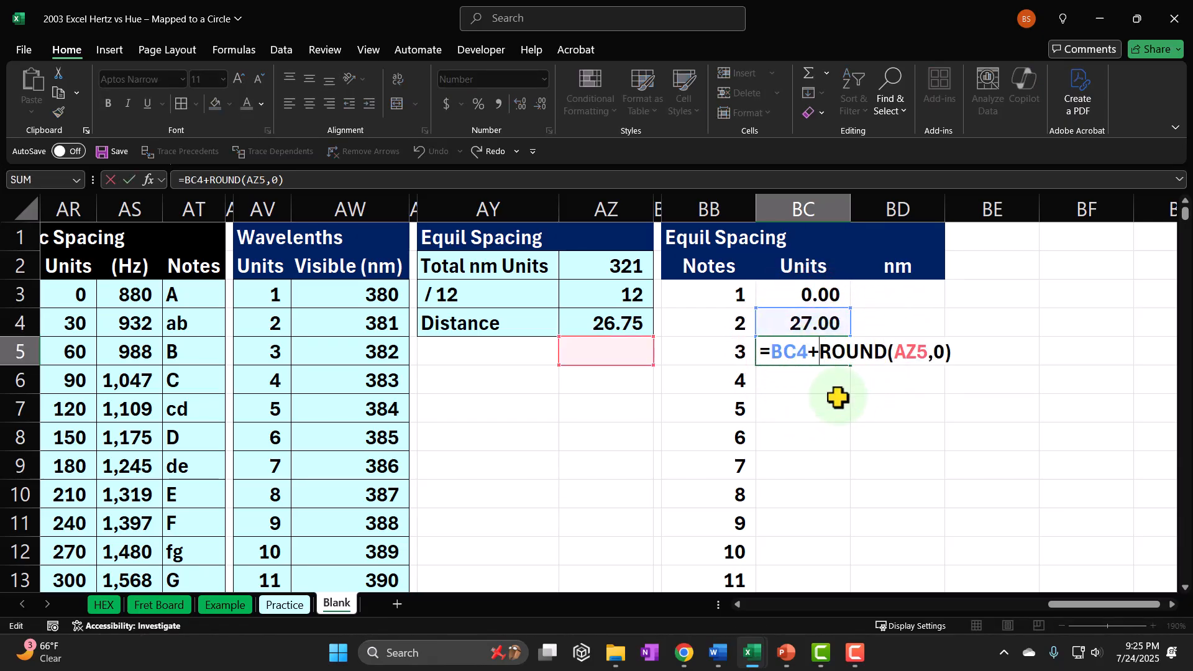
key(Escape)
key(Delete)
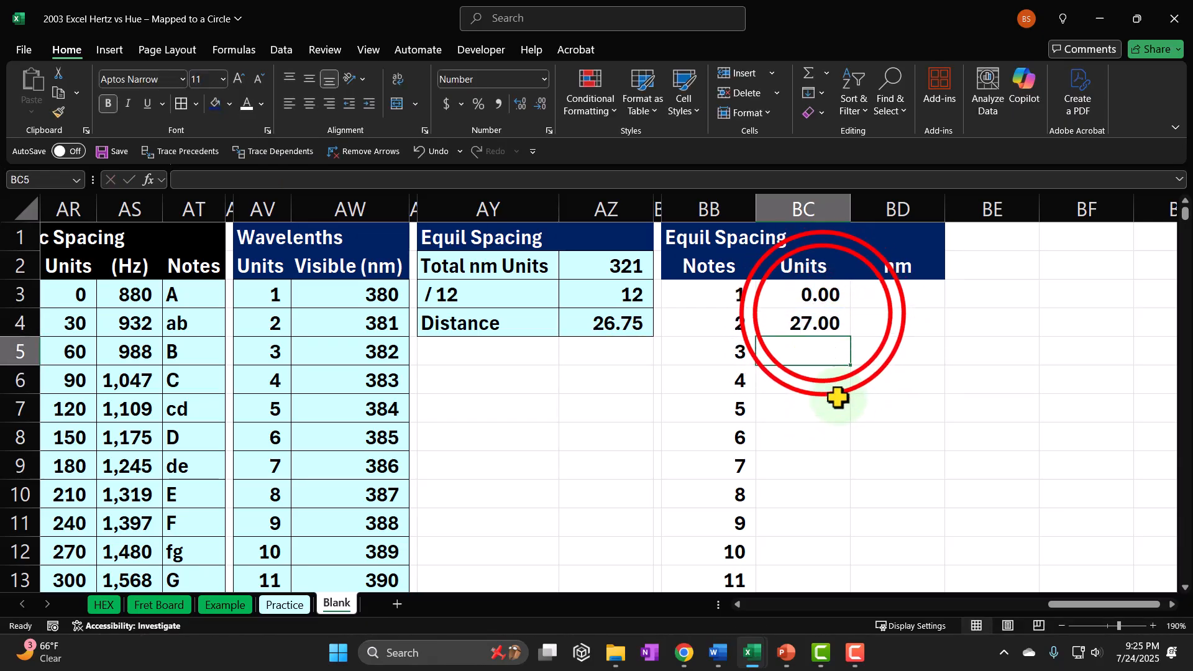
Step: Make the distance reference in the BC4 formula absolute, so it reads =BC3+ROUND($AZ$4,0)
double_click(828, 317)
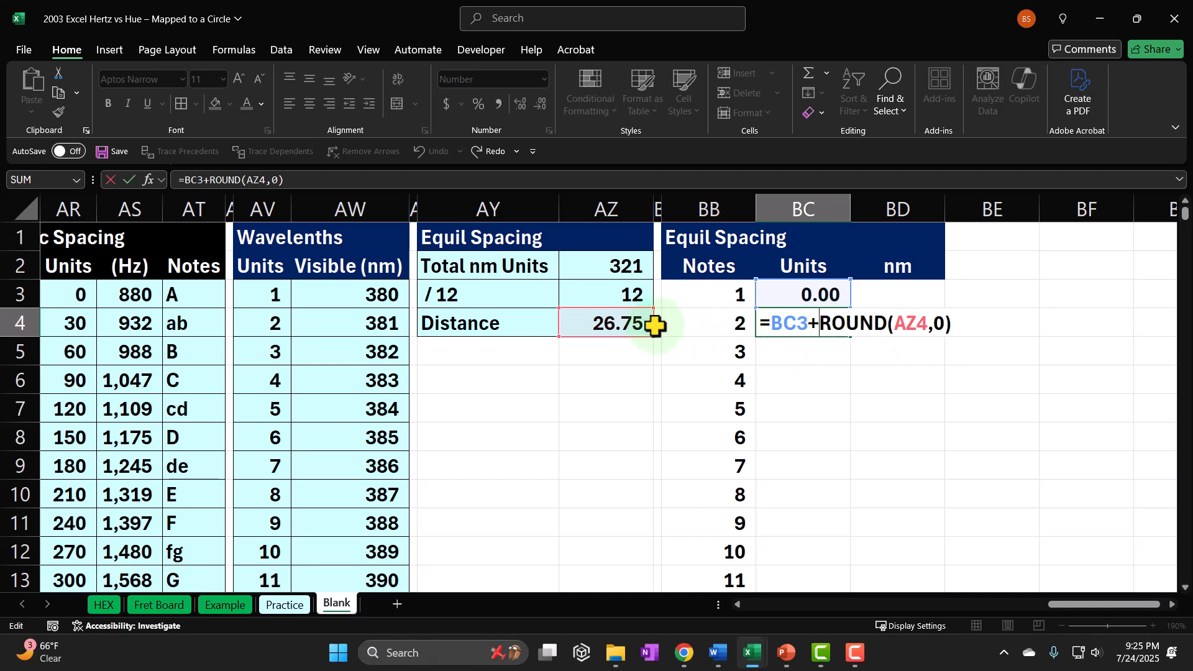
click(910, 322)
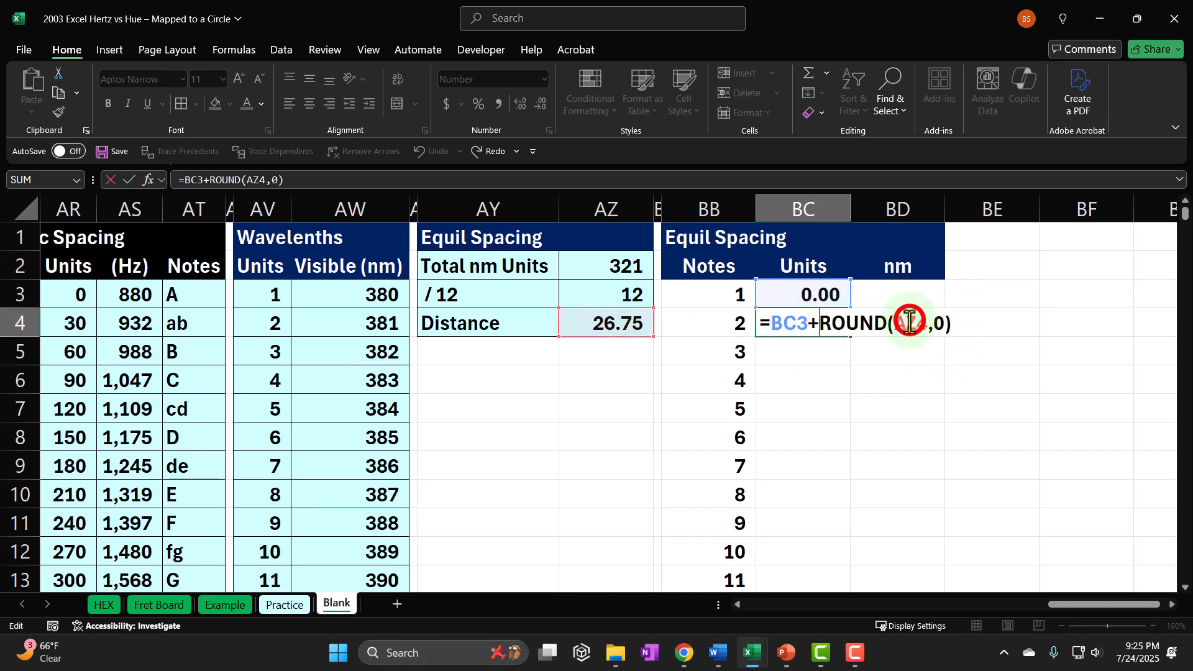
key(F4)
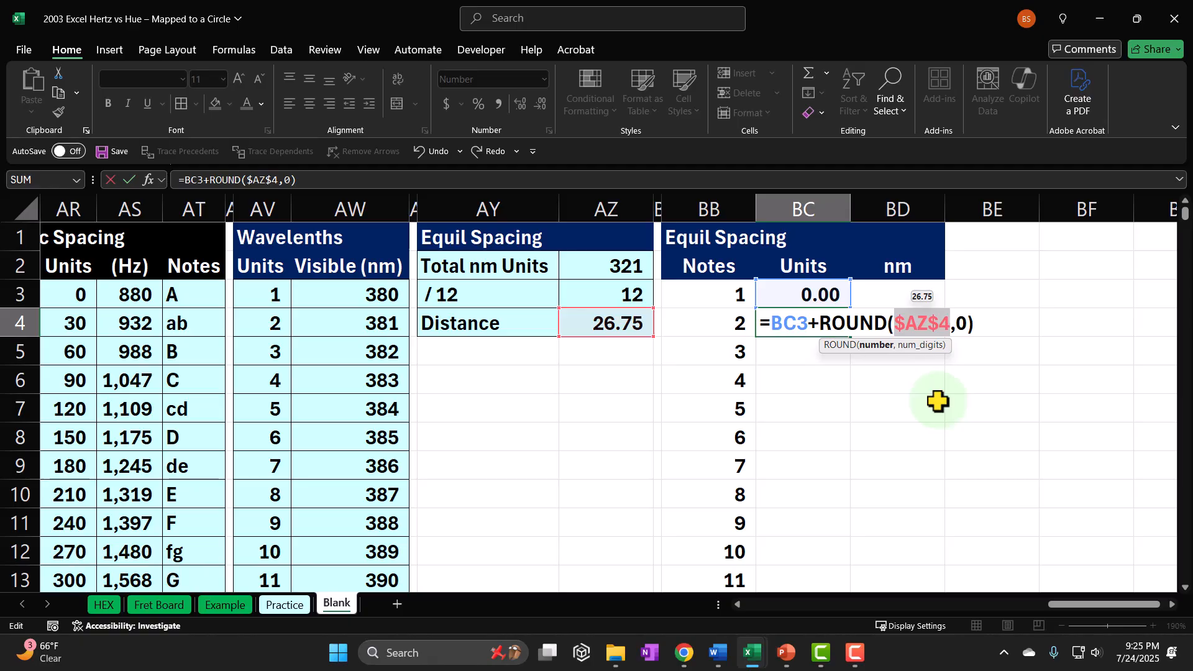
key(Return)
Step: Copy the BC4 formula to BC5, check its references, and fill it down the Units column to BC14
click(830, 319)
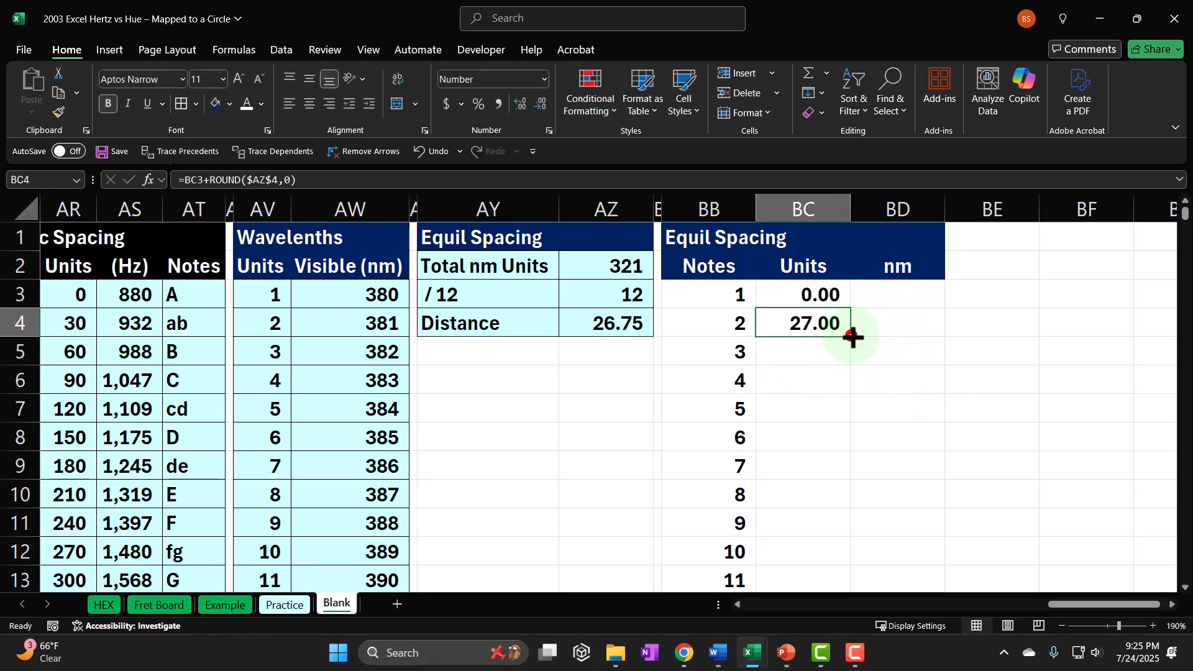
drag(852, 336, 850, 363)
double_click(817, 352)
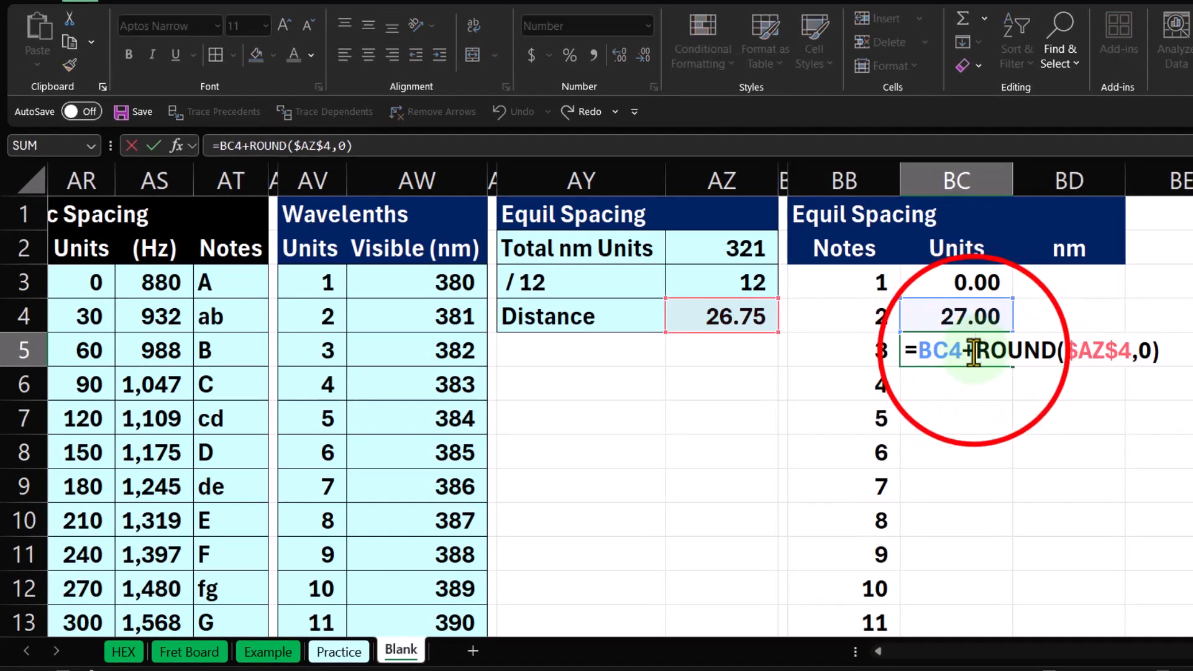
key(Return)
click(974, 347)
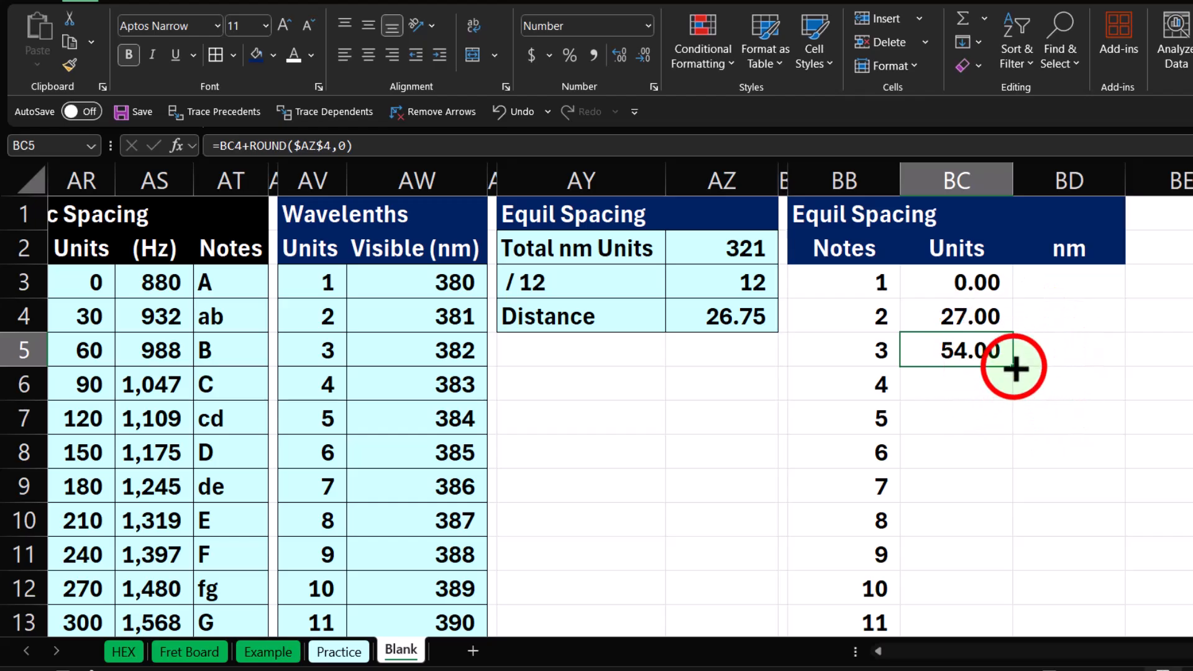
drag(1014, 369, 1006, 562)
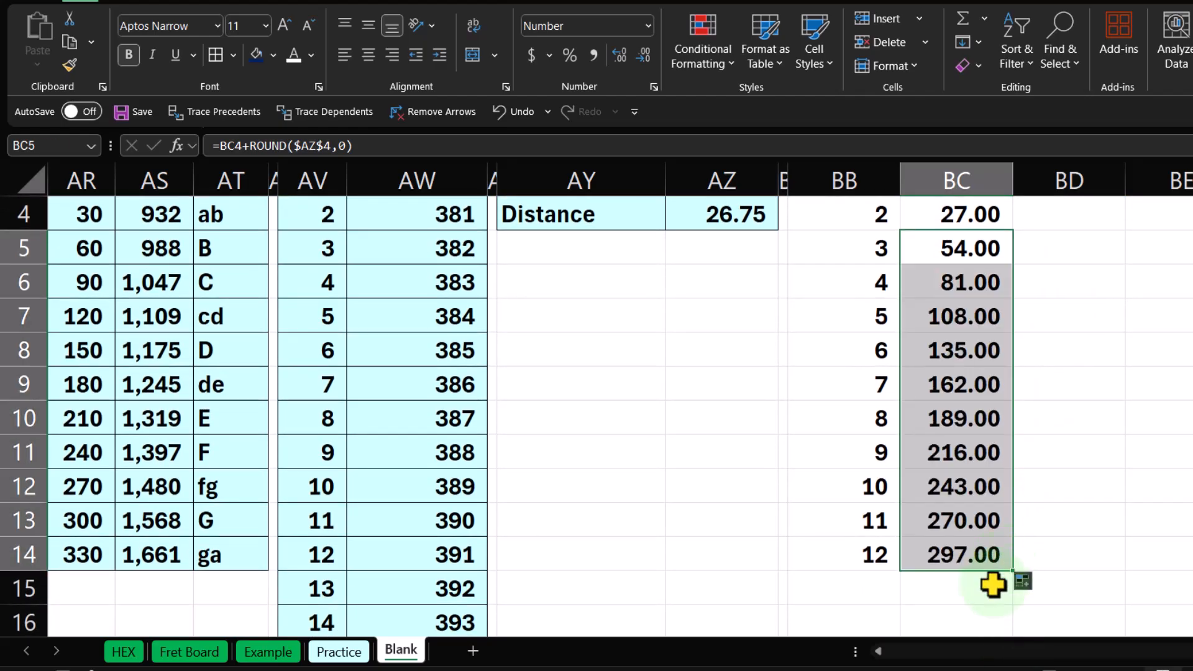
scroll(985, 588, up, 1)
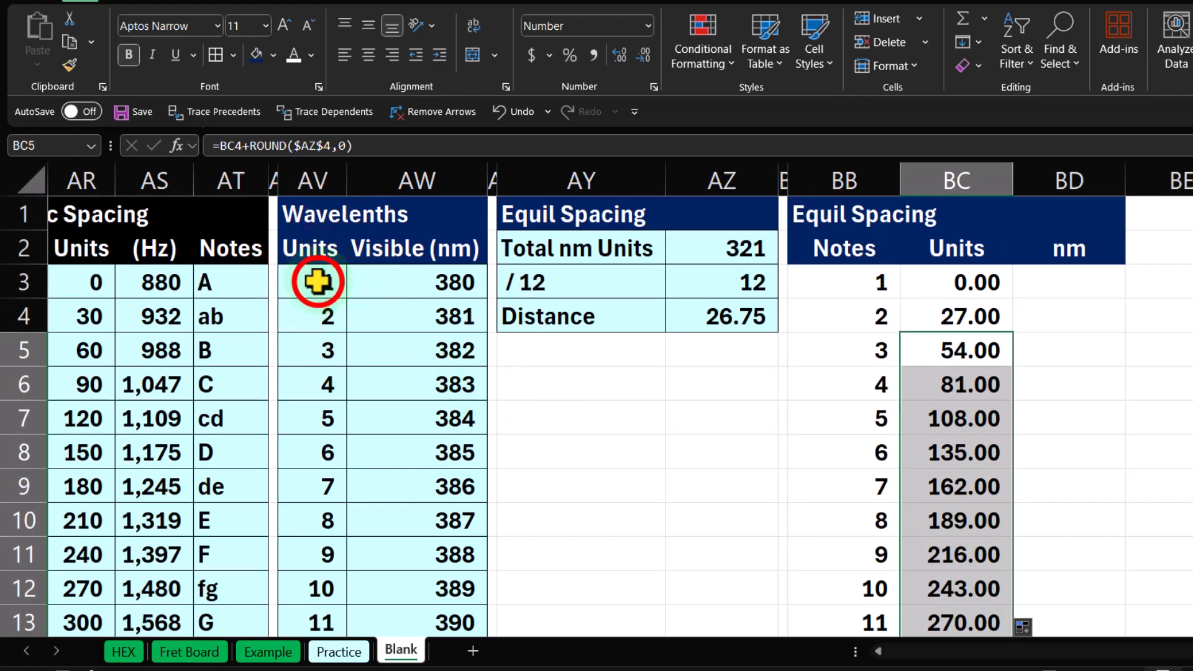
drag(316, 280, 325, 413)
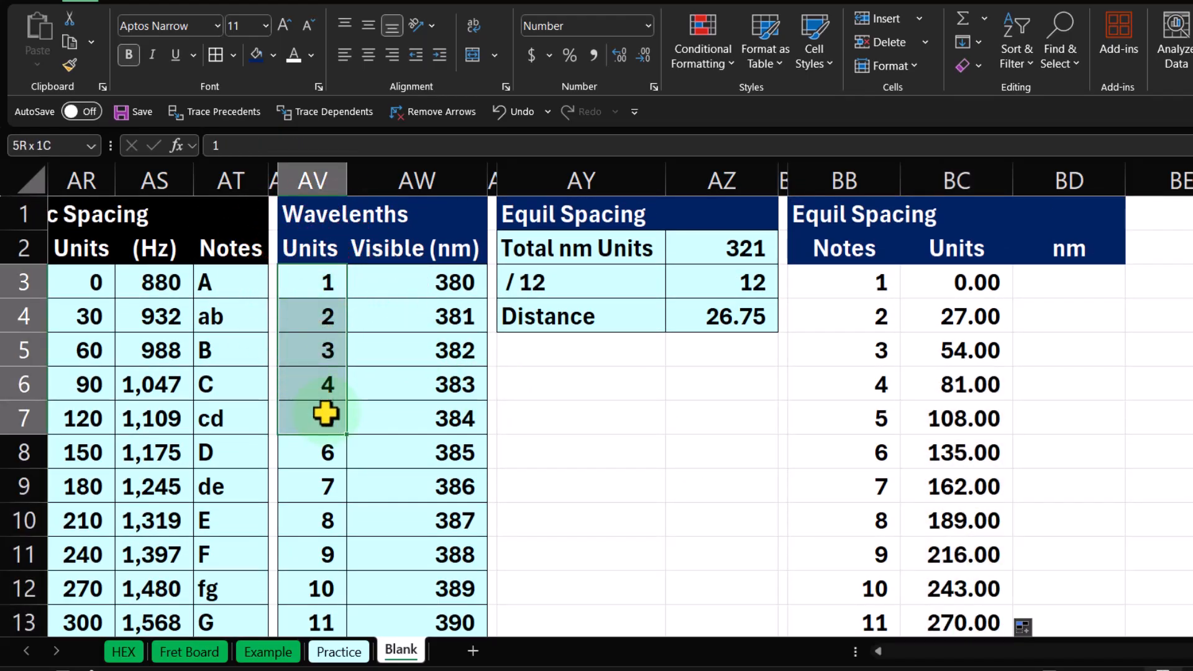
drag(415, 283, 412, 333)
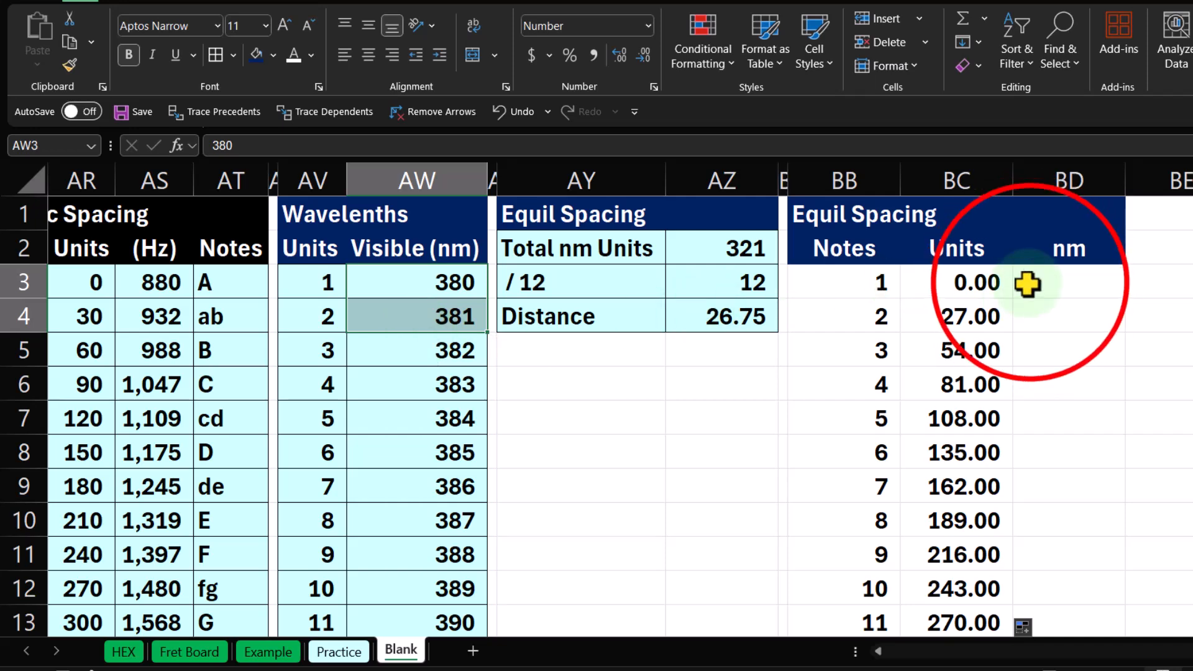
click(1045, 293)
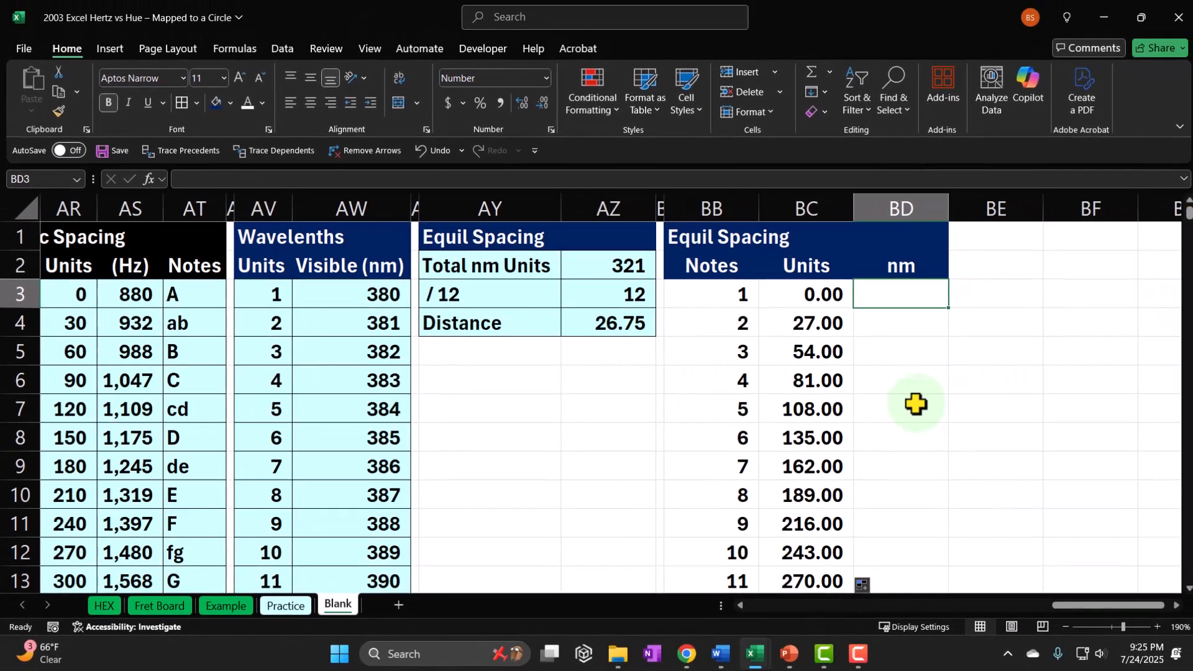
text(=xlookup()
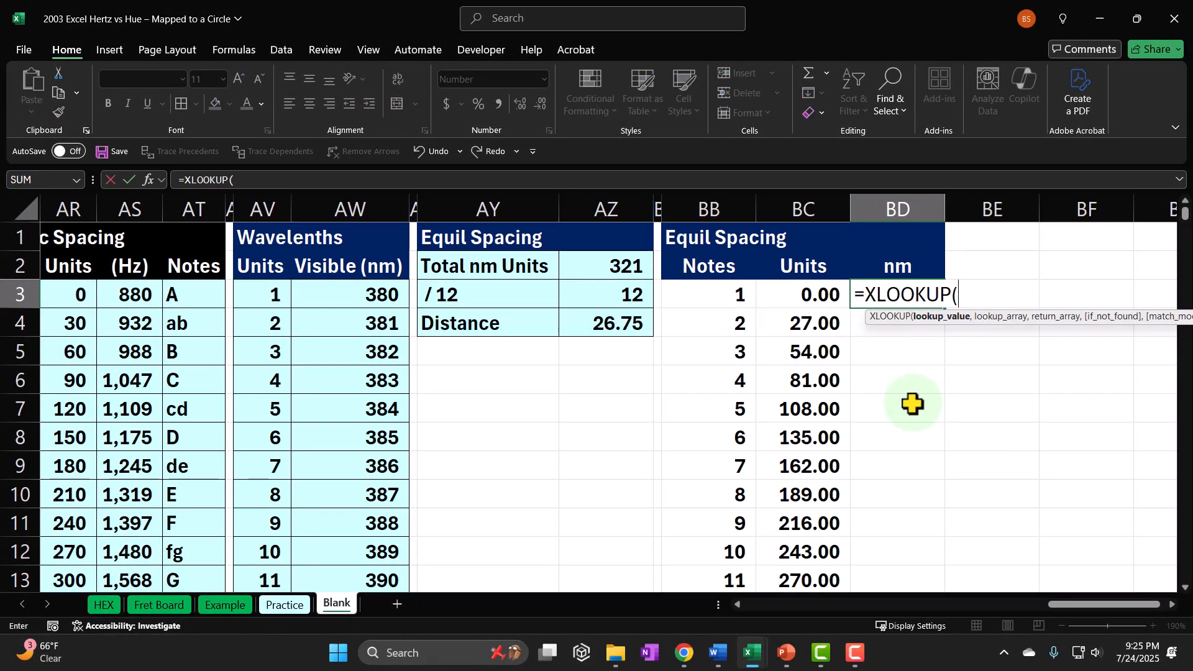
key(BackSpace)
key(BackSpace)
key(BackSpace)
key(BackSpace)
key(BackSpace)
key(BackSpace)
key(BackSpace)
key(BackSpace)
key(BackSpace)
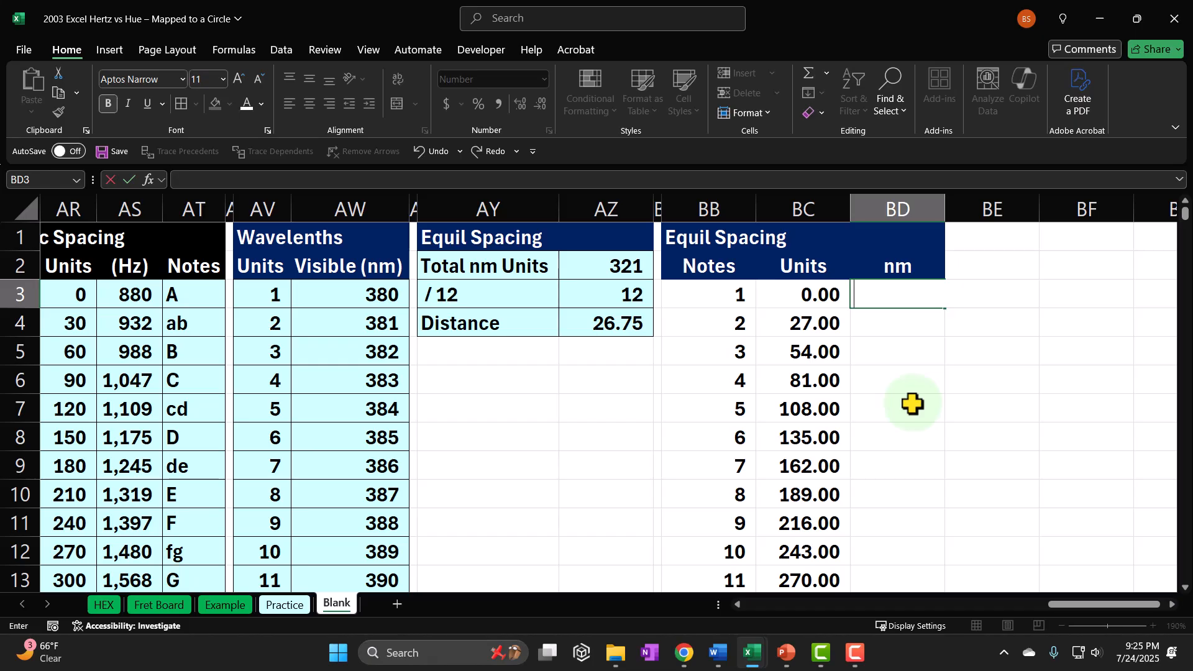
key(Return)
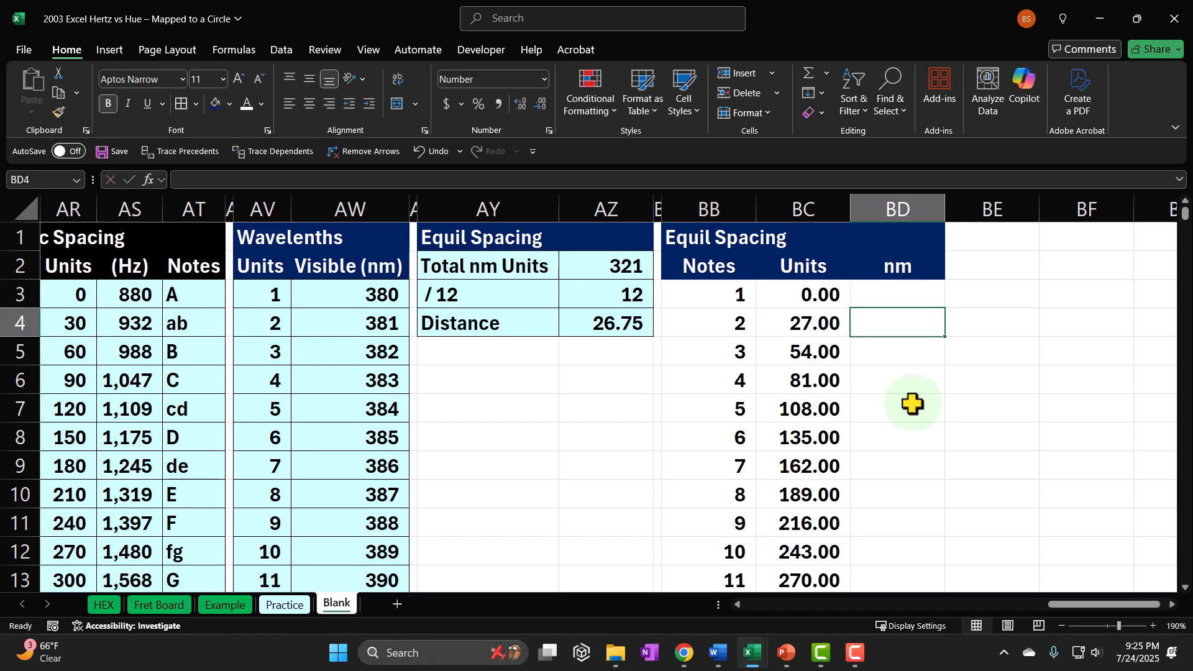
Step: Fill the first nm value in BD3 with a reference to AW3, the first Visible (nm) wavelength
key(Up)
text(=)
key(Left)
key(Left)
key(Left)
key(Left)
key(Left)
key(Left)
key(Left)
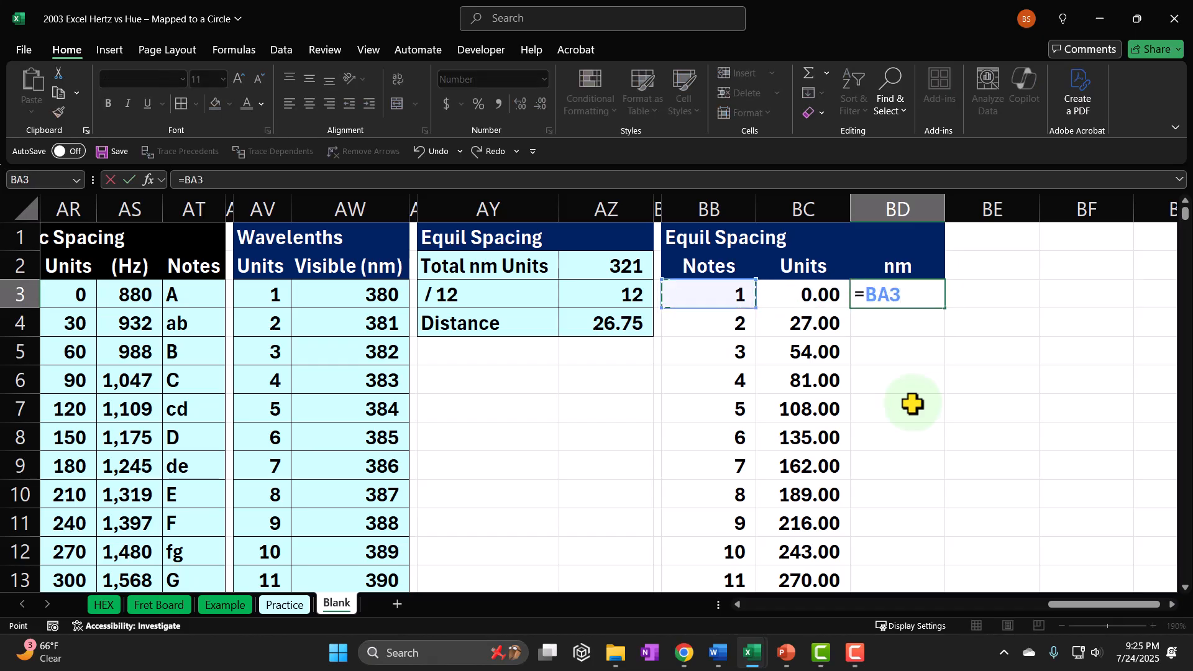
key(Return)
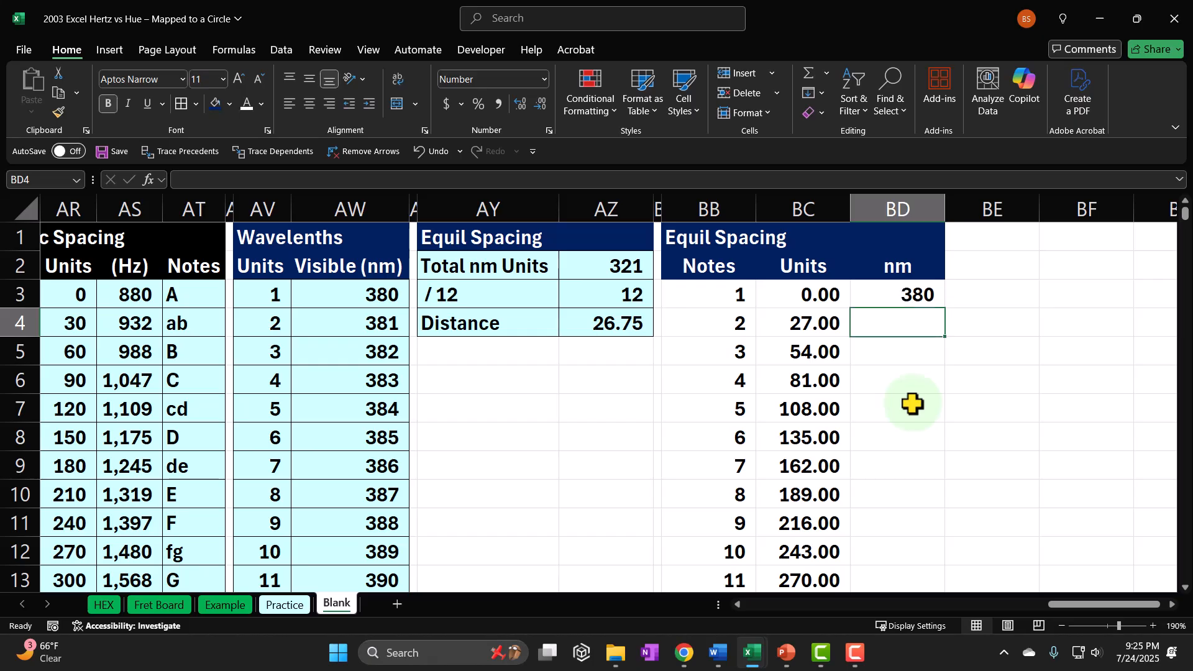
Step: Start an XLOOKUP formula in BD4 with BC4 as lookup value and AV3:AV323 as lookup array
text(=xl)
key(Tab)
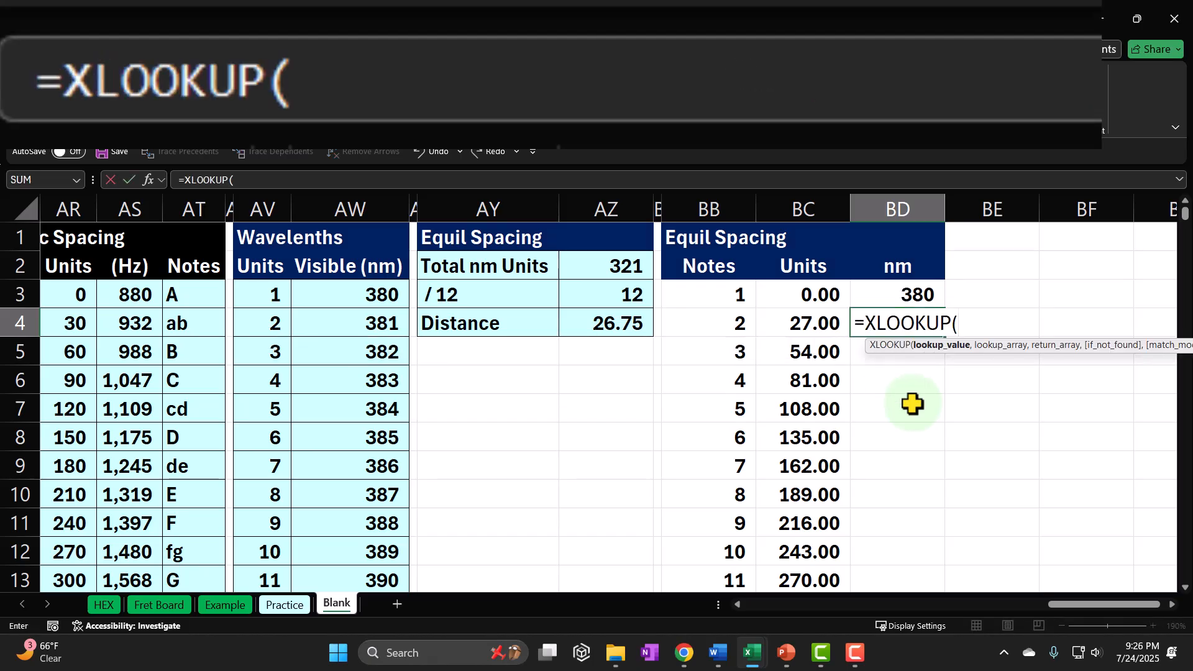
key(Left)
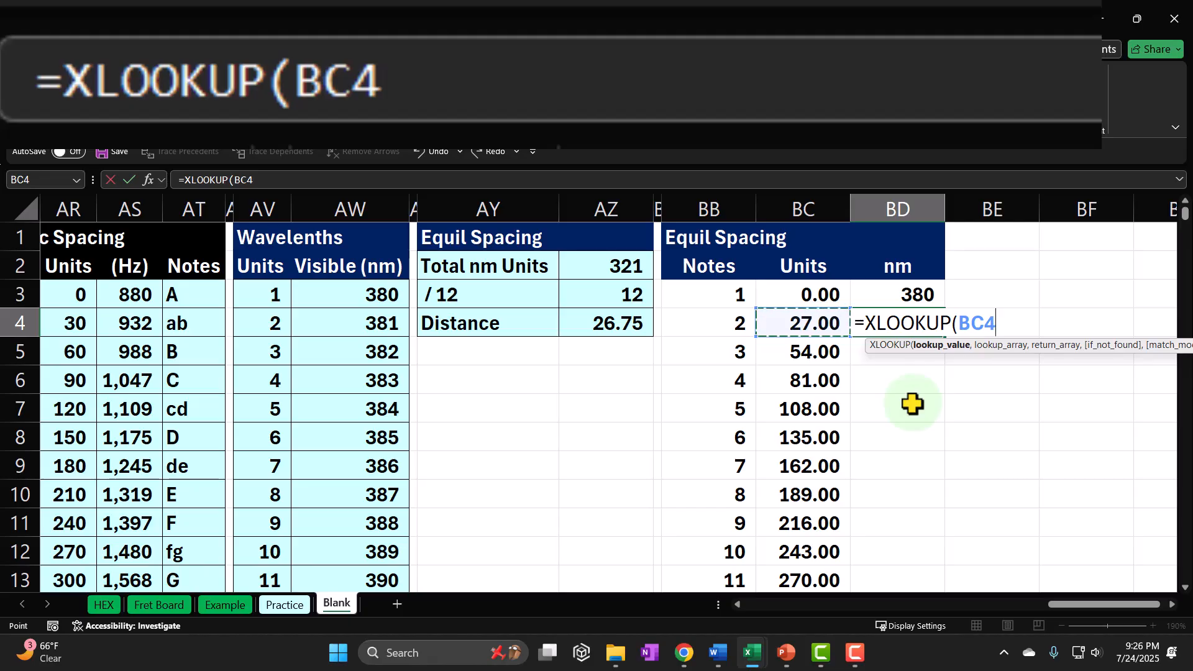
text(,)
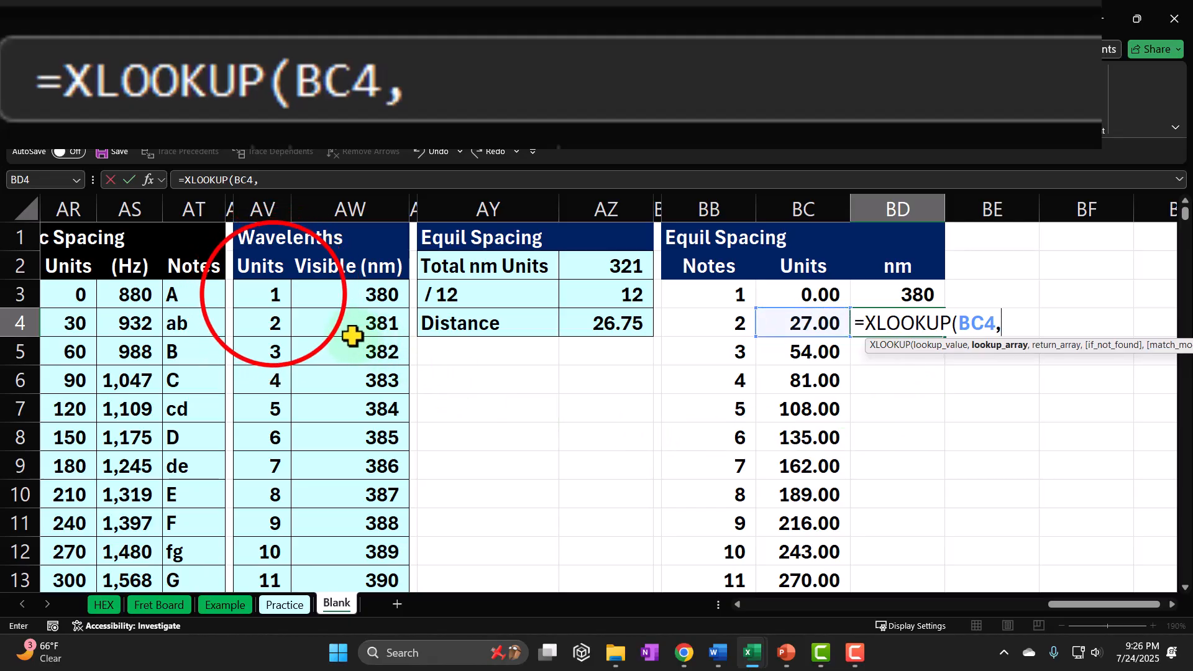
click(271, 295)
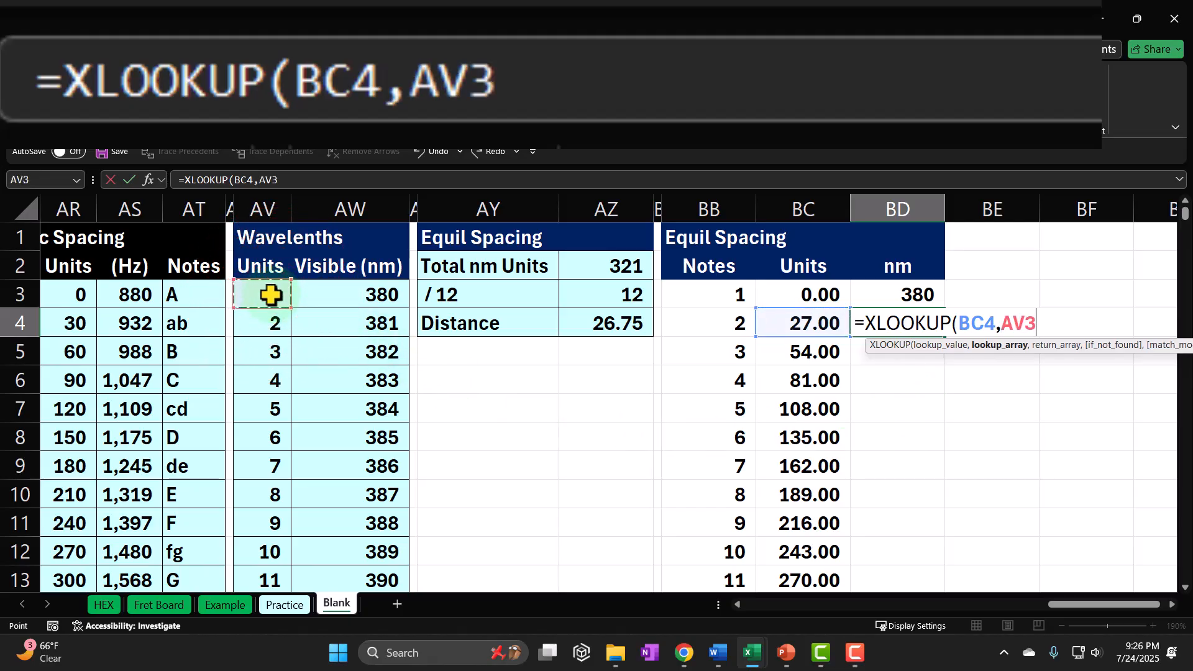
key(ctrl+shift+Down)
text(,)
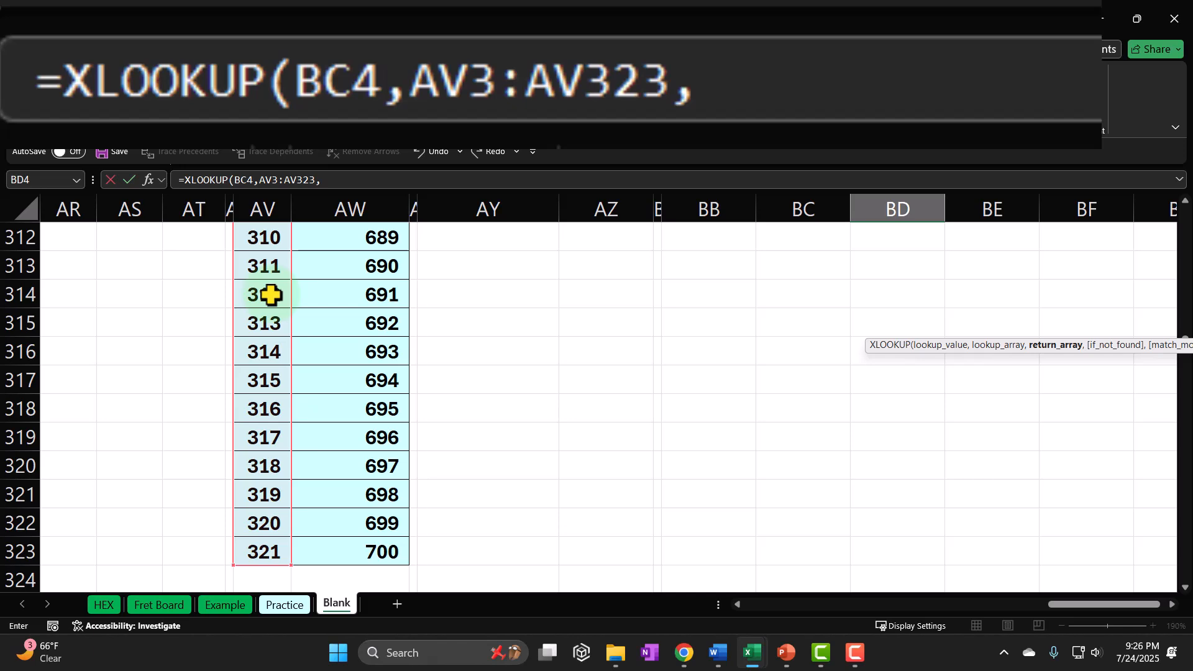
Step: Complete the BD4 XLOOKUP formula with AW3:AW323 as the return array and check its result against the Wavelengths table
scroll(621, 390, up, 20)
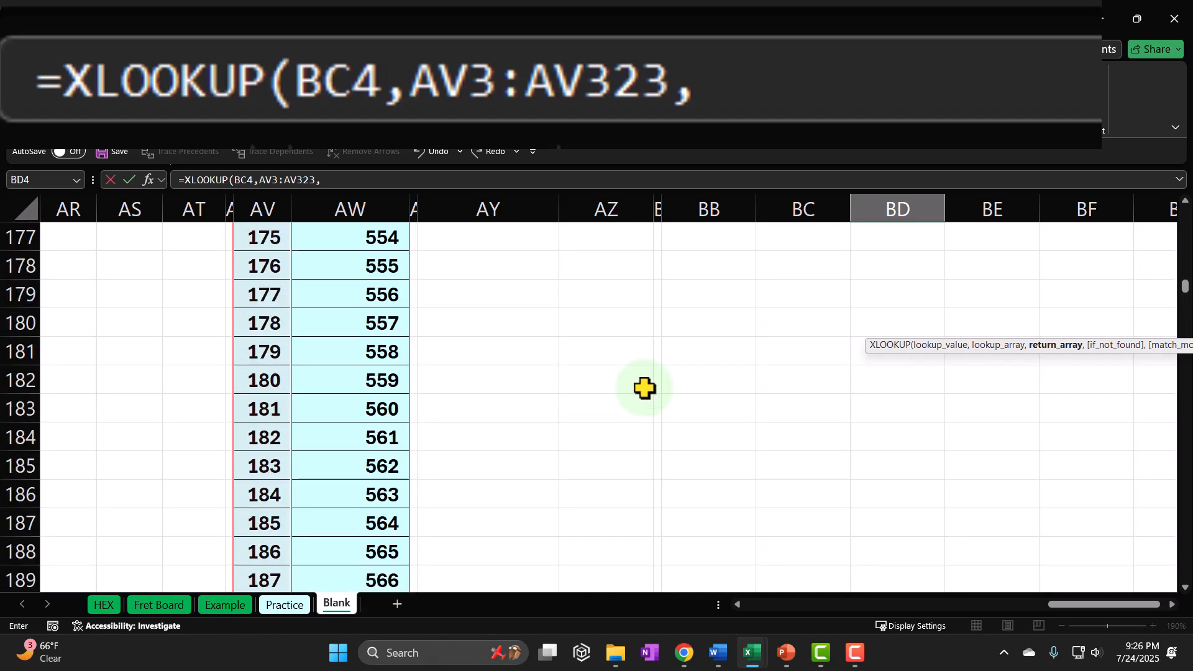
scroll(646, 373, up, 20)
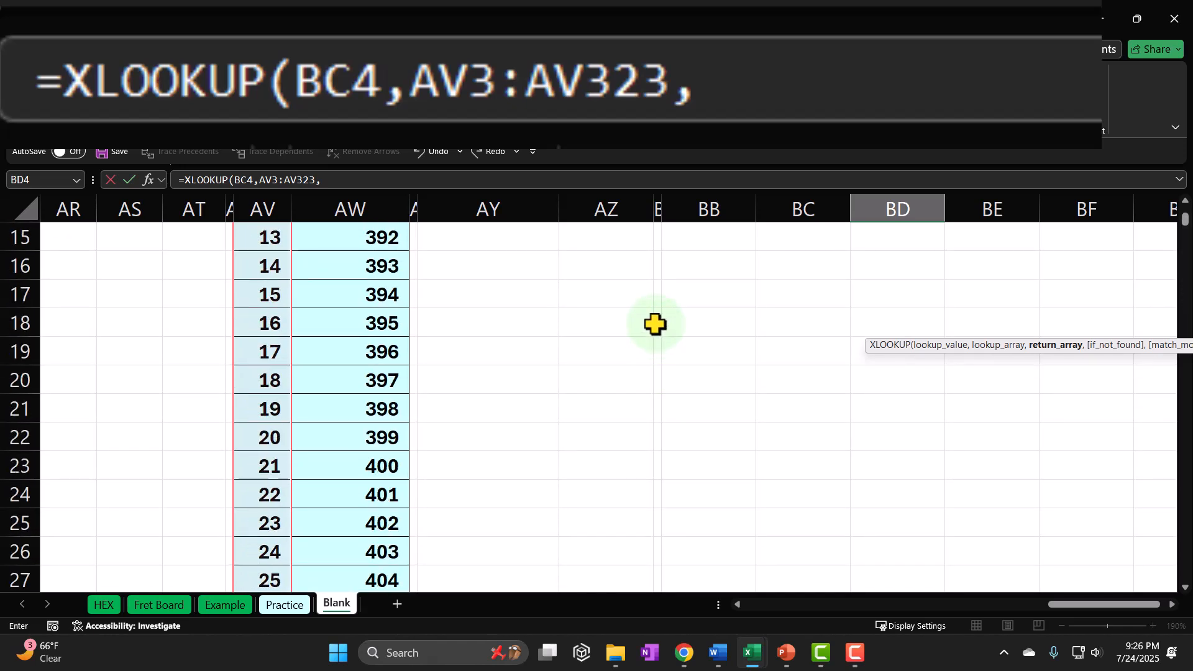
scroll(655, 323, up, 5)
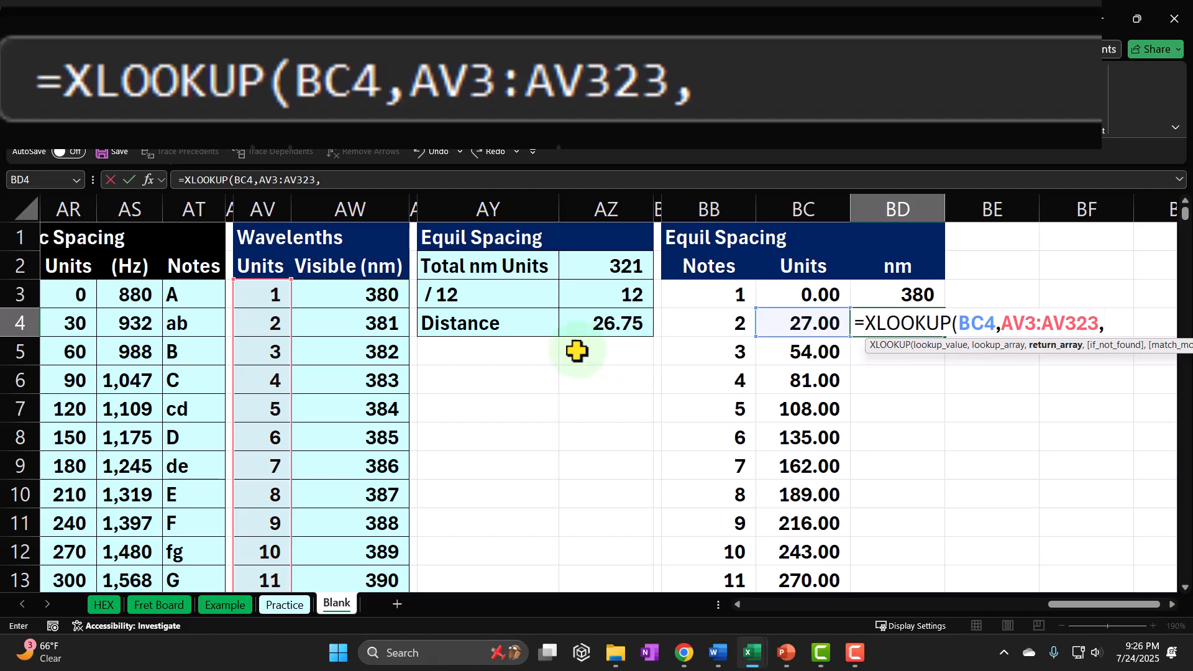
click(384, 302)
click(379, 299)
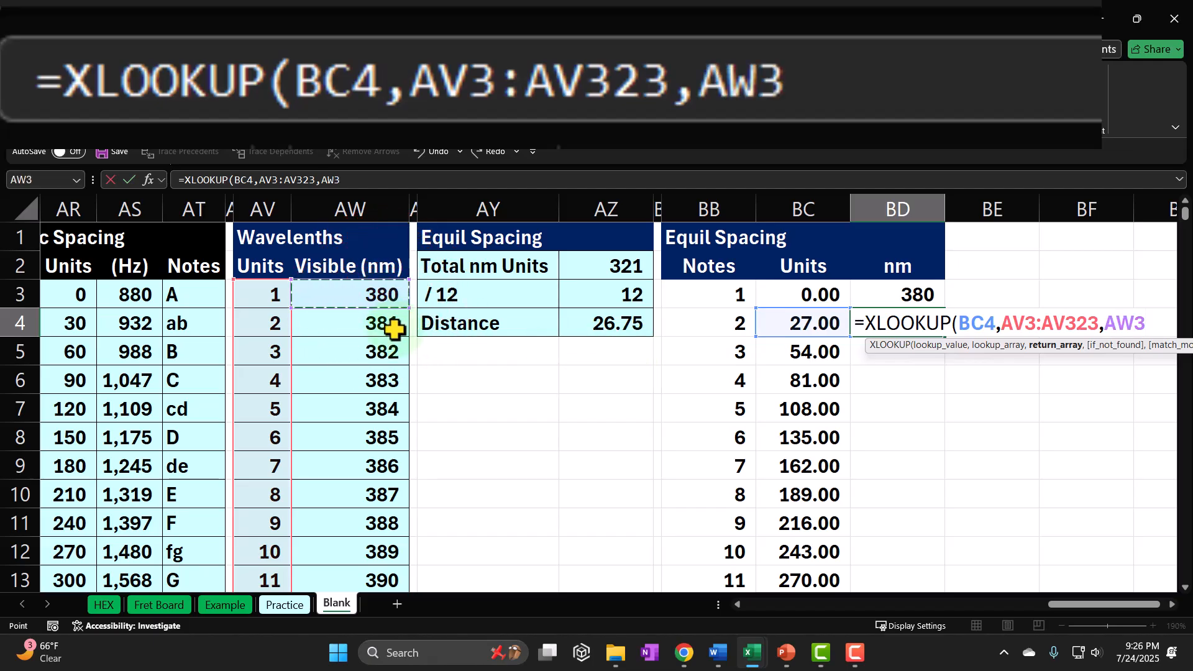
key(ctrl+shift+Down)
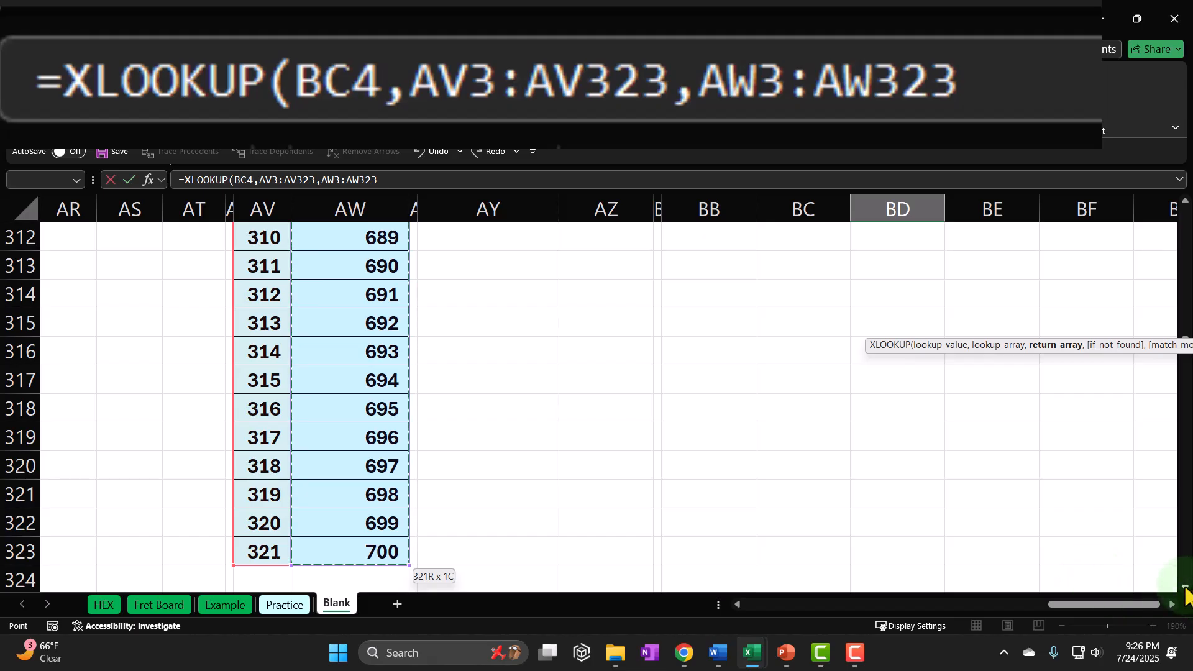
scroll(1104, 491, up, 20)
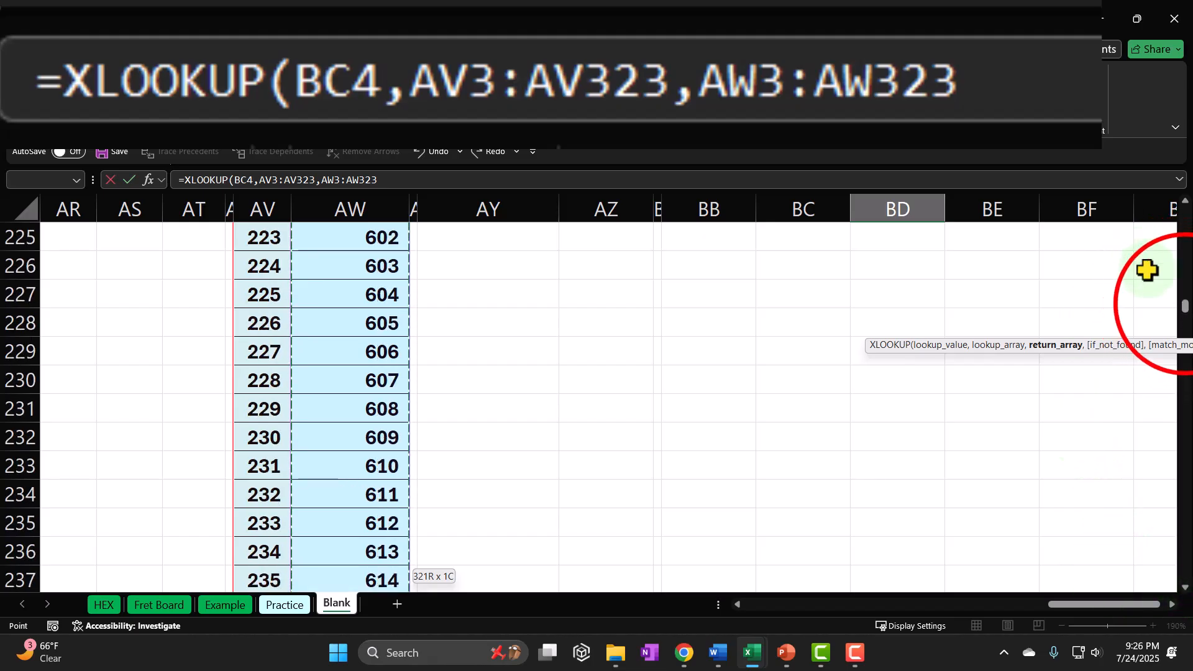
drag(1185, 304, 1183, 208)
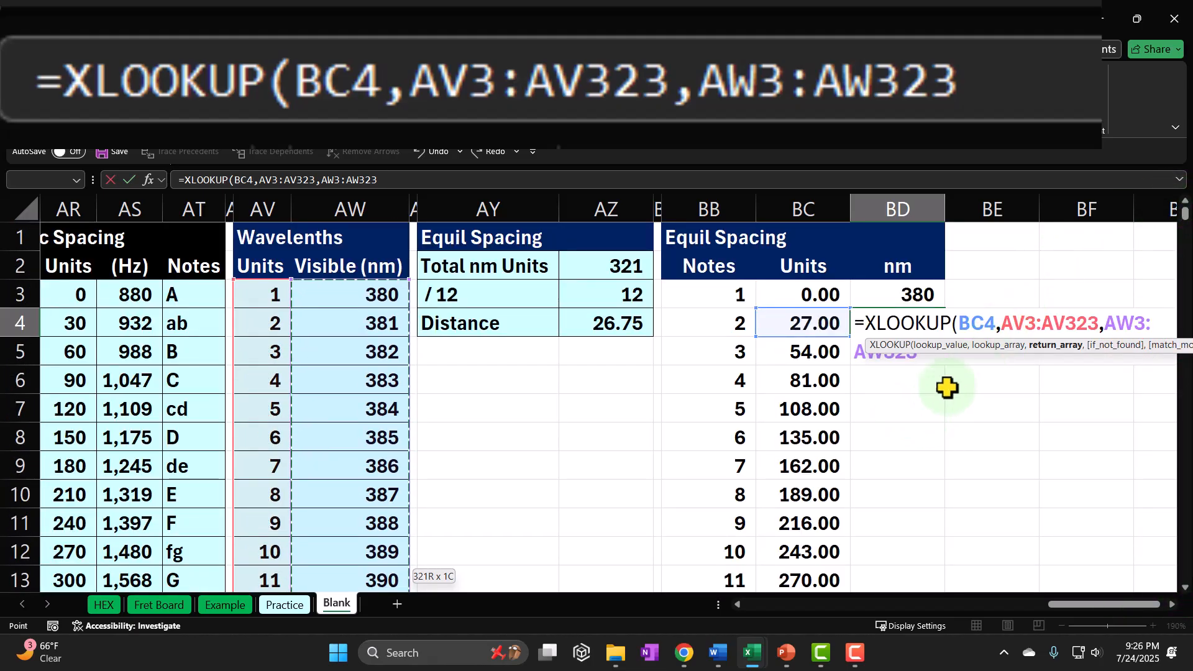
drag(981, 357, 968, 377)
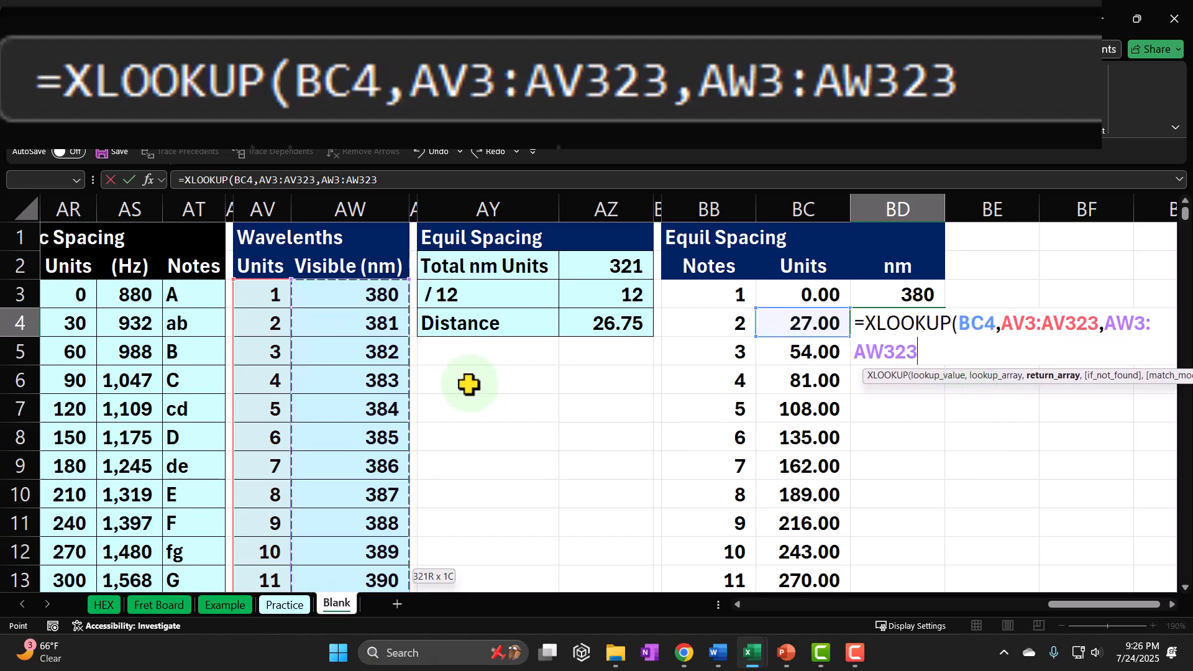
key(Return)
scroll(314, 438, down, 5)
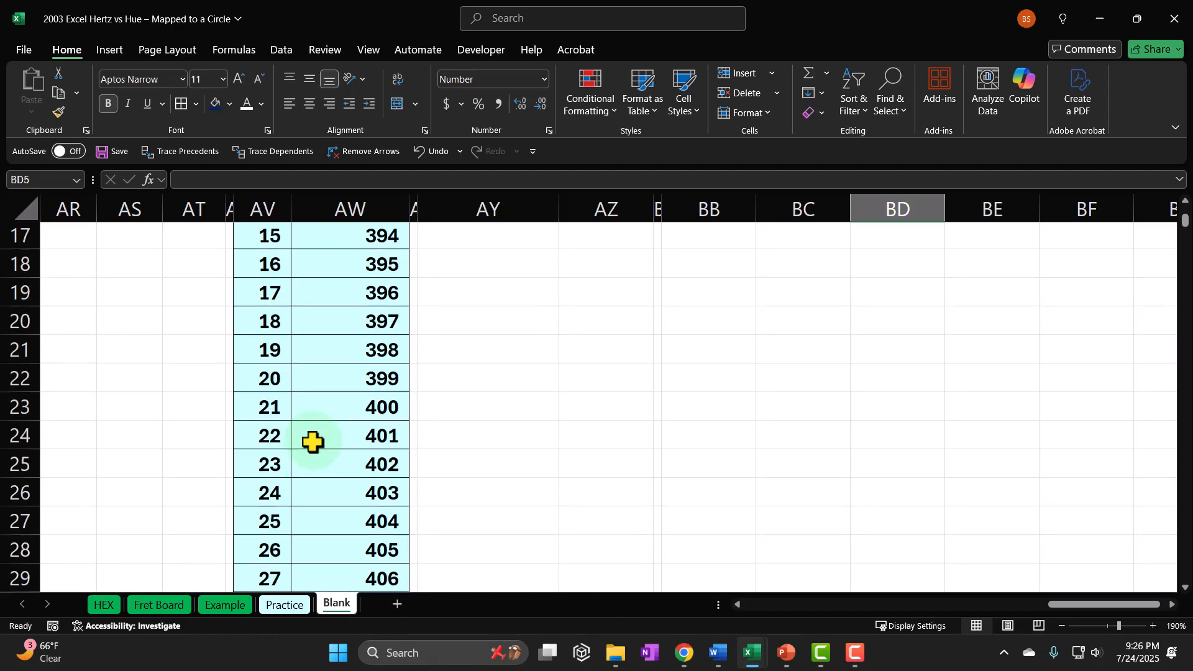
scroll(749, 475, up, 6)
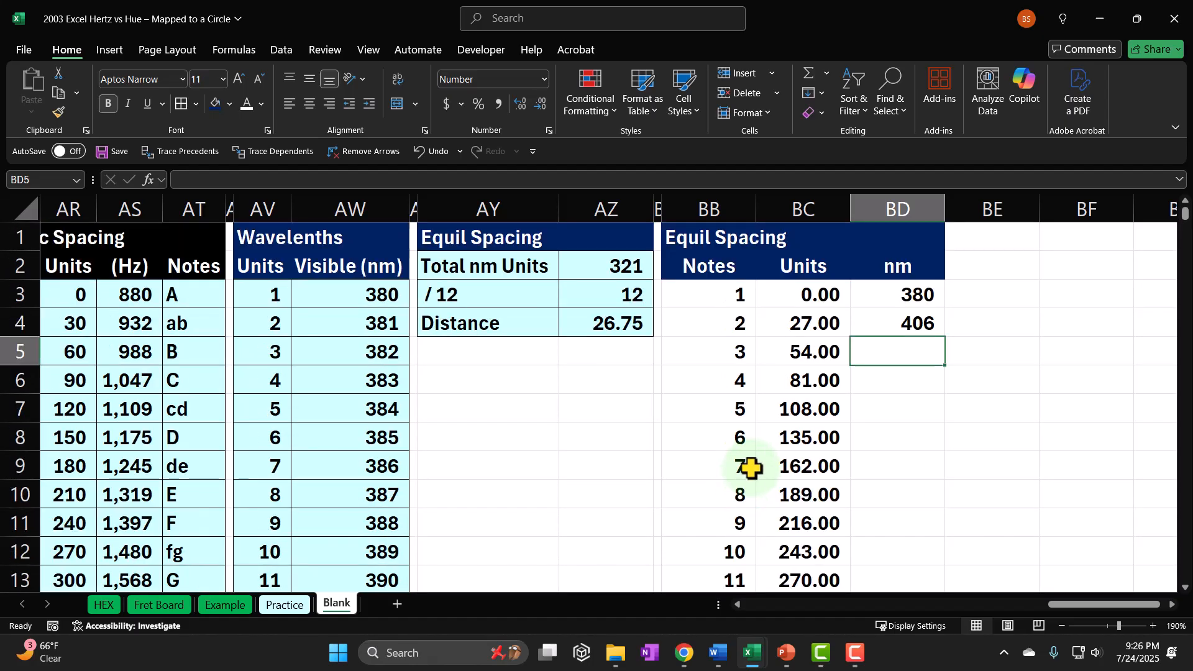
Step: Make the lookup and return arrays in the BD4 formula absolute, so it reads =XLOOKUP(BC4,$AV$3:$AV$323,$AW$3:$AW$323)
double_click(915, 322)
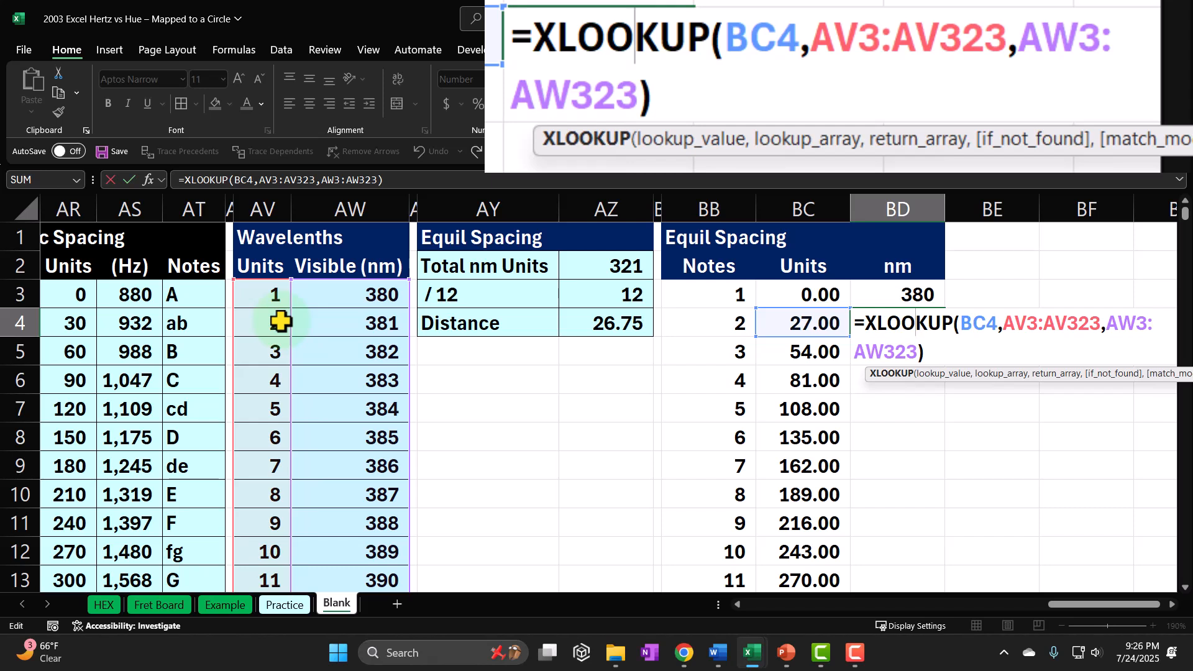
click(980, 324)
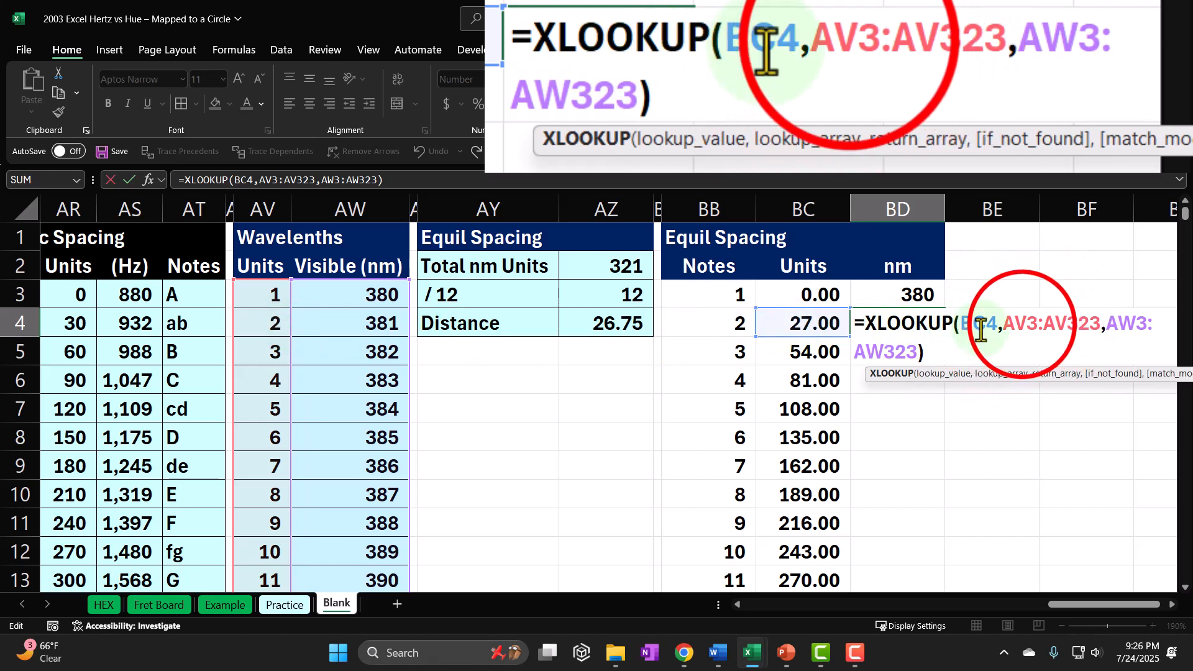
click(1021, 324)
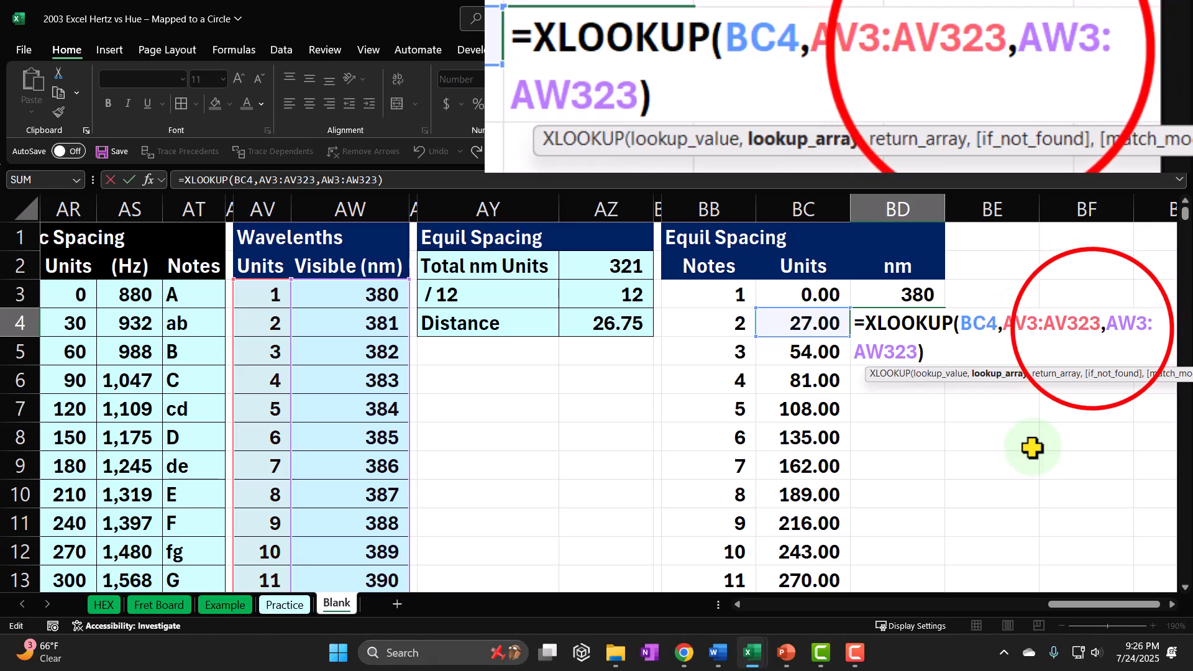
key(F4)
click(1115, 323)
key(F4)
click(880, 352)
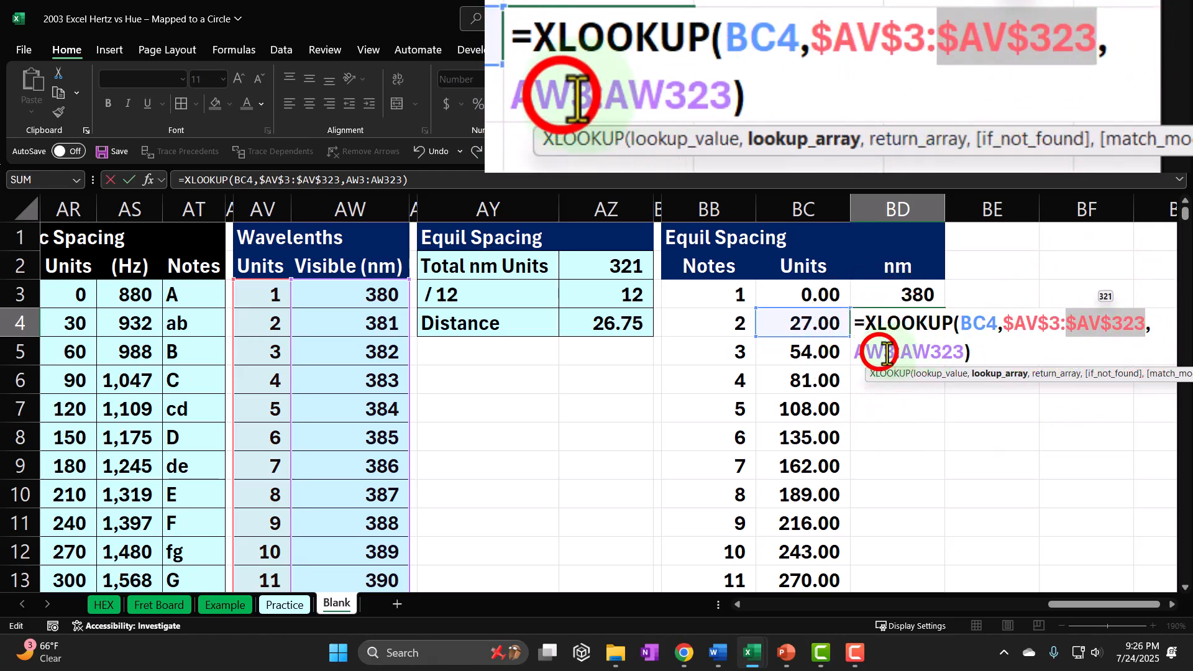
key(F4)
click(945, 350)
key(F4)
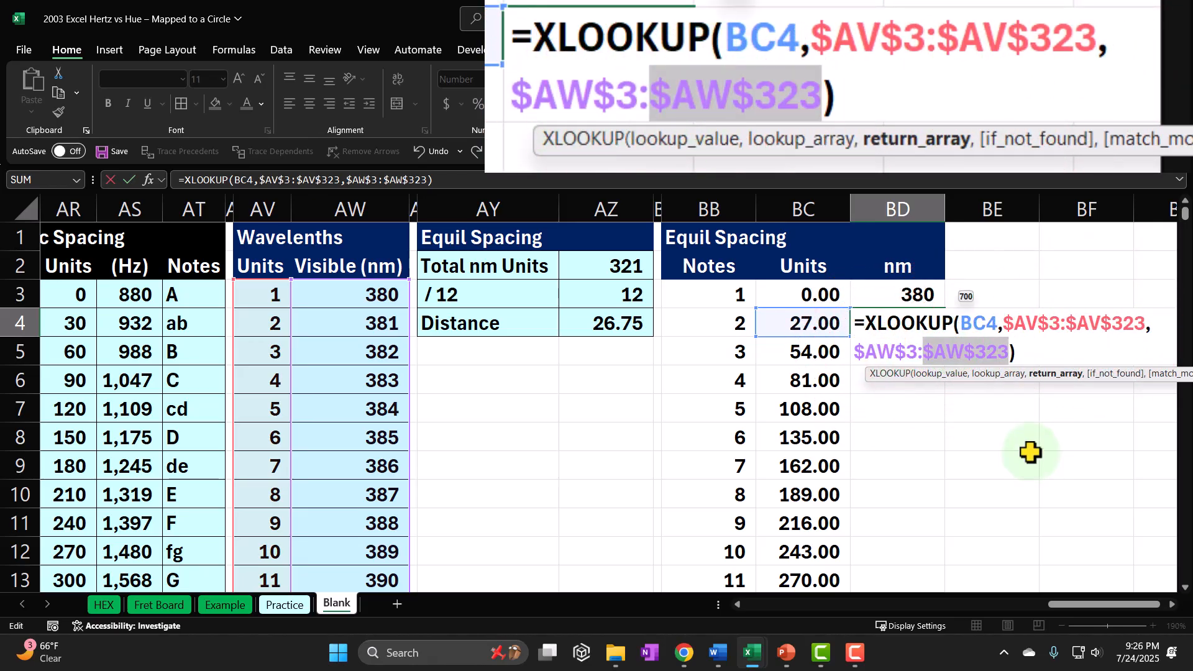
key(Return)
Step: Fill the BD4 XLOOKUP formula down the nm column to BD14 and check the filled rows
click(936, 323)
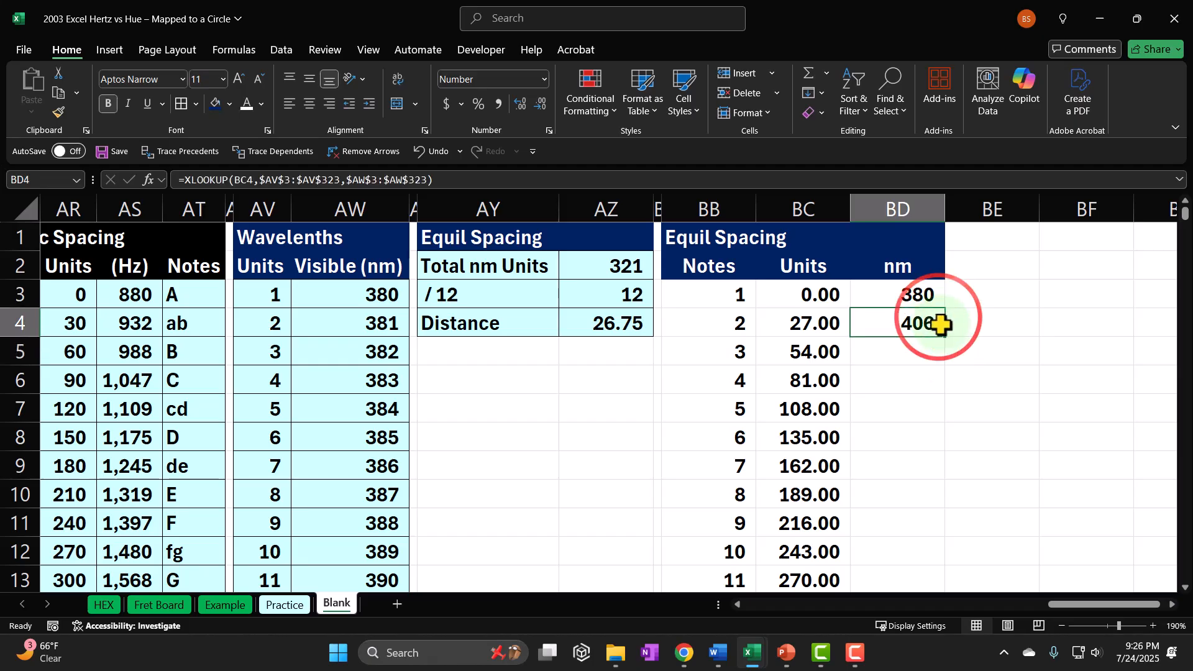
double_click(945, 336)
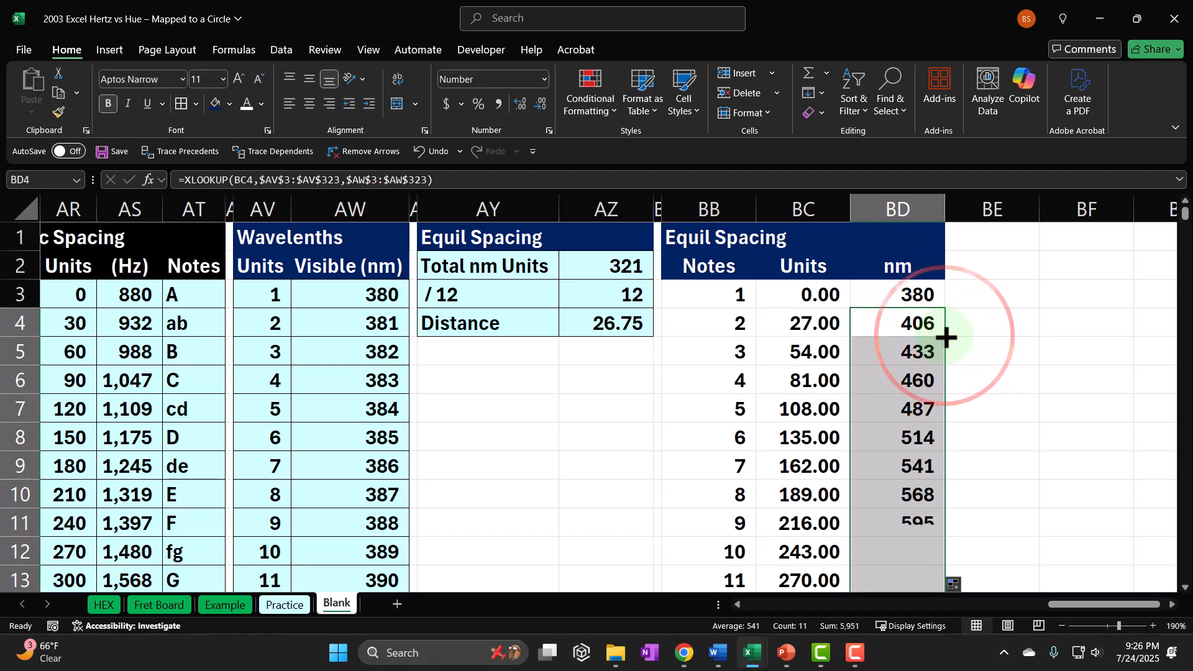
scroll(936, 370, down, 1)
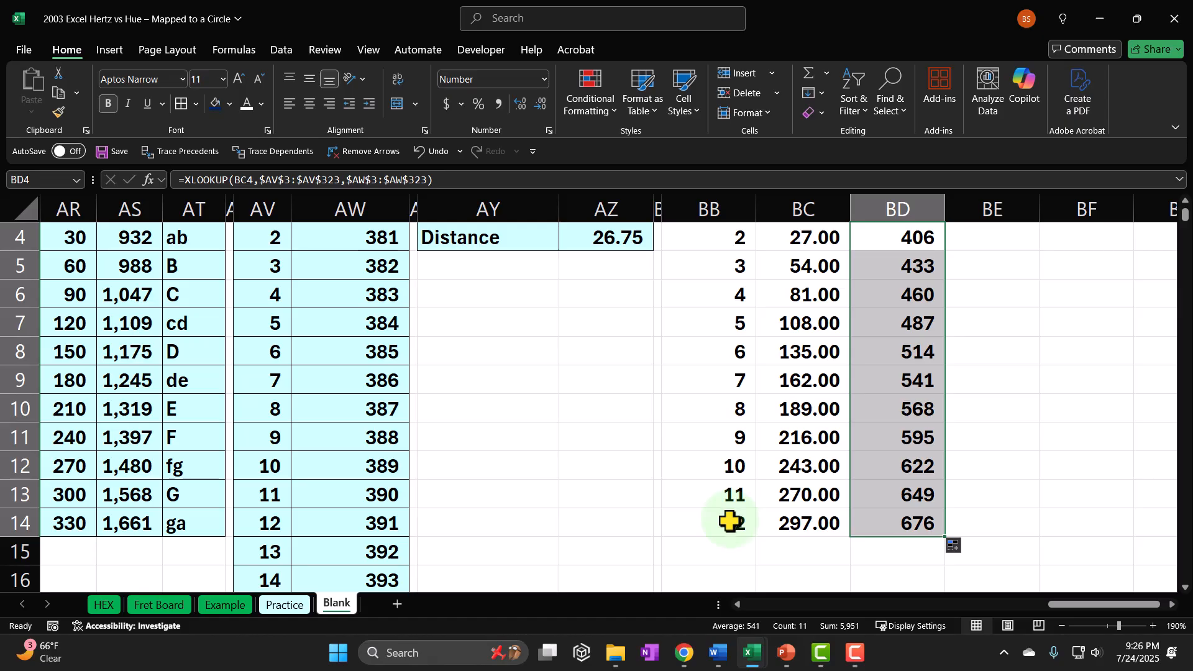
scroll(732, 522, up, 1)
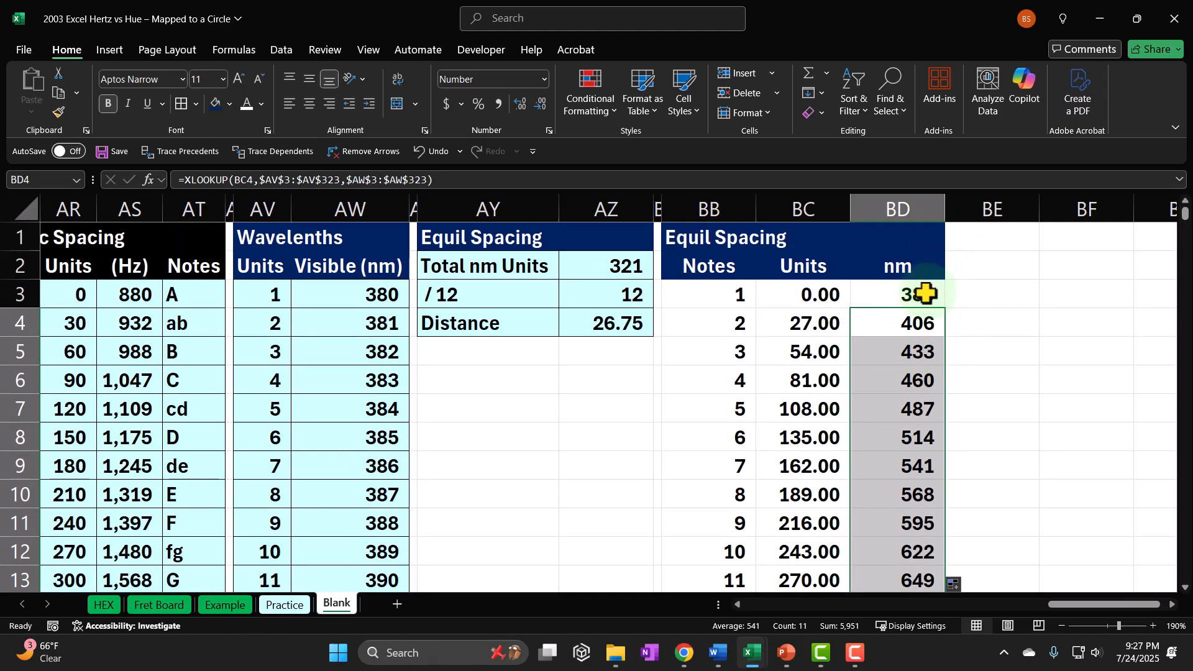
Step: Review the nm values in BD3:BD14 and look at the color codes on the HEX sheet for comparison
drag(897, 294, 919, 525)
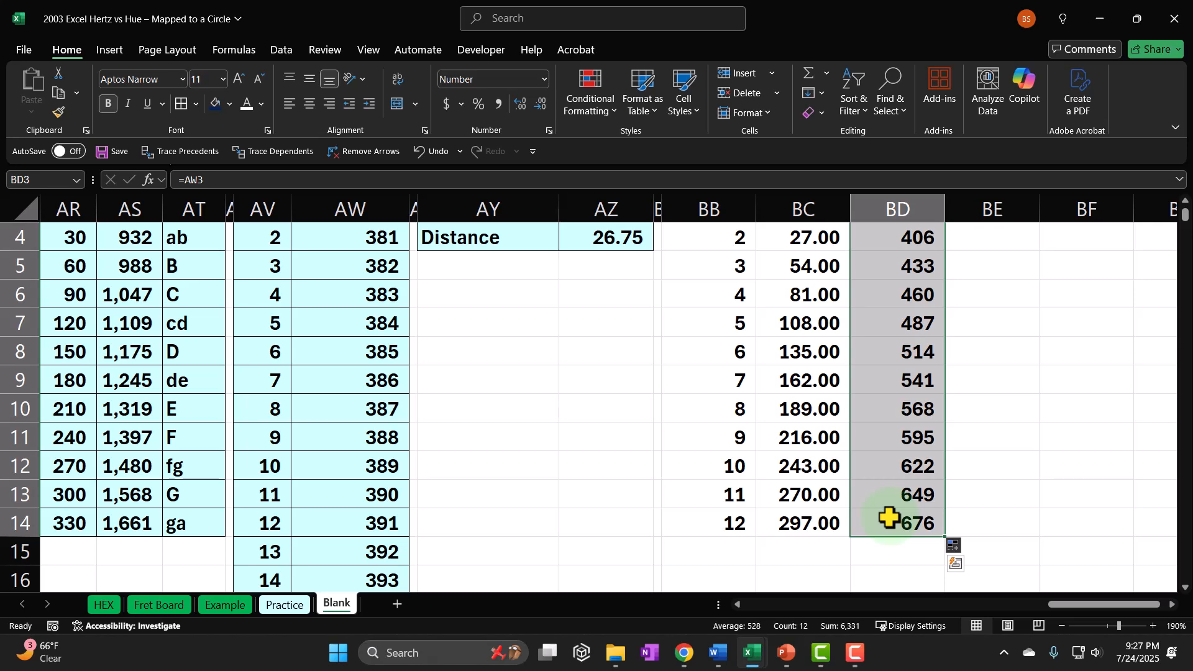
scroll(887, 519, up, 1)
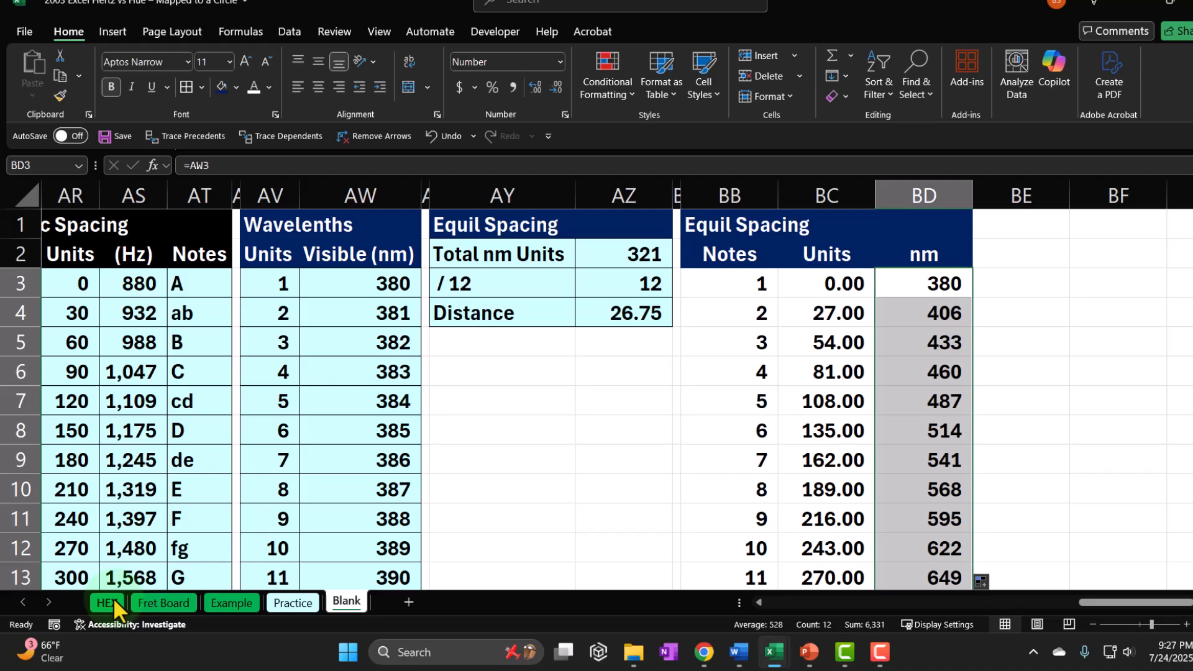
click(109, 599)
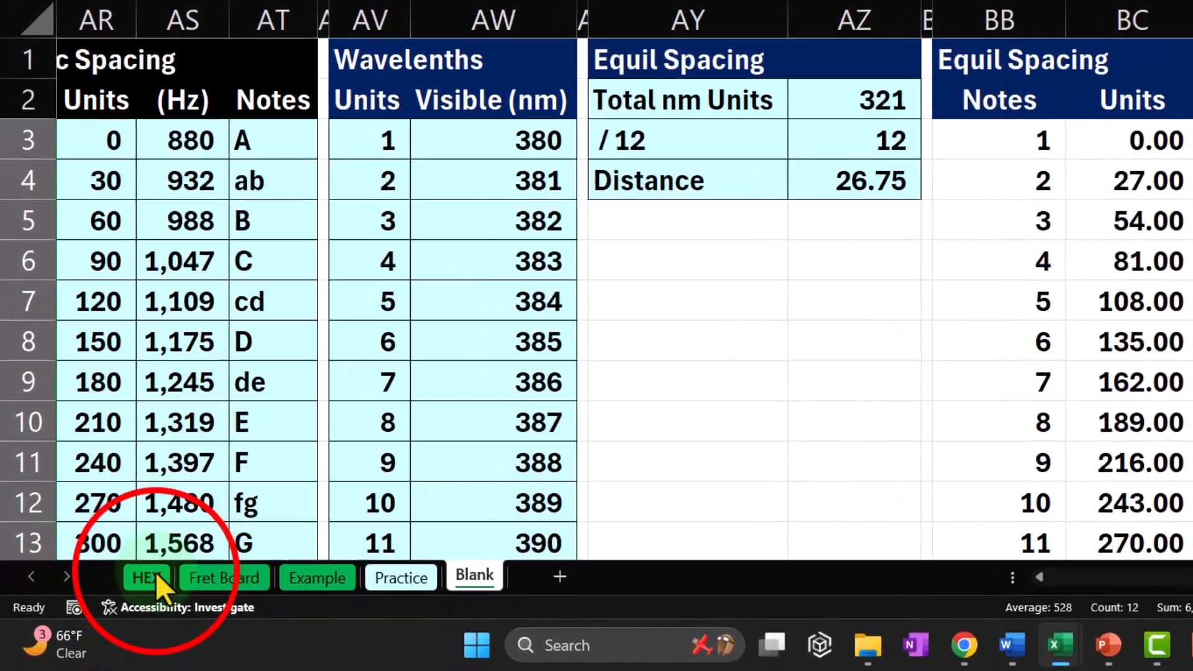
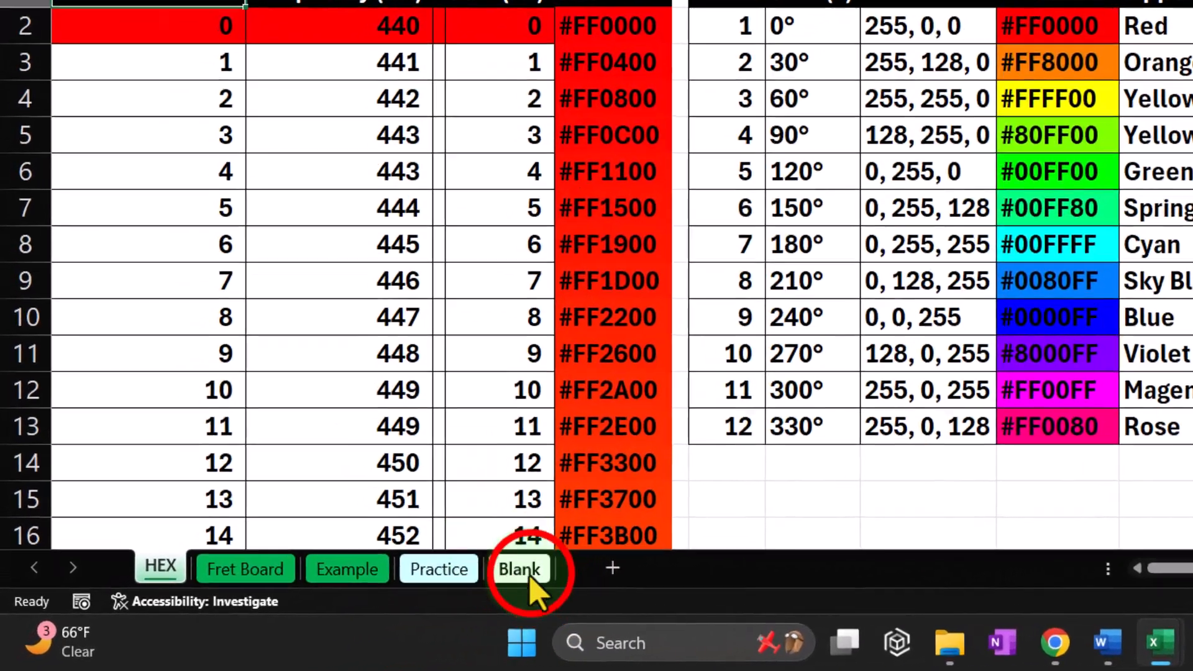
click(336, 605)
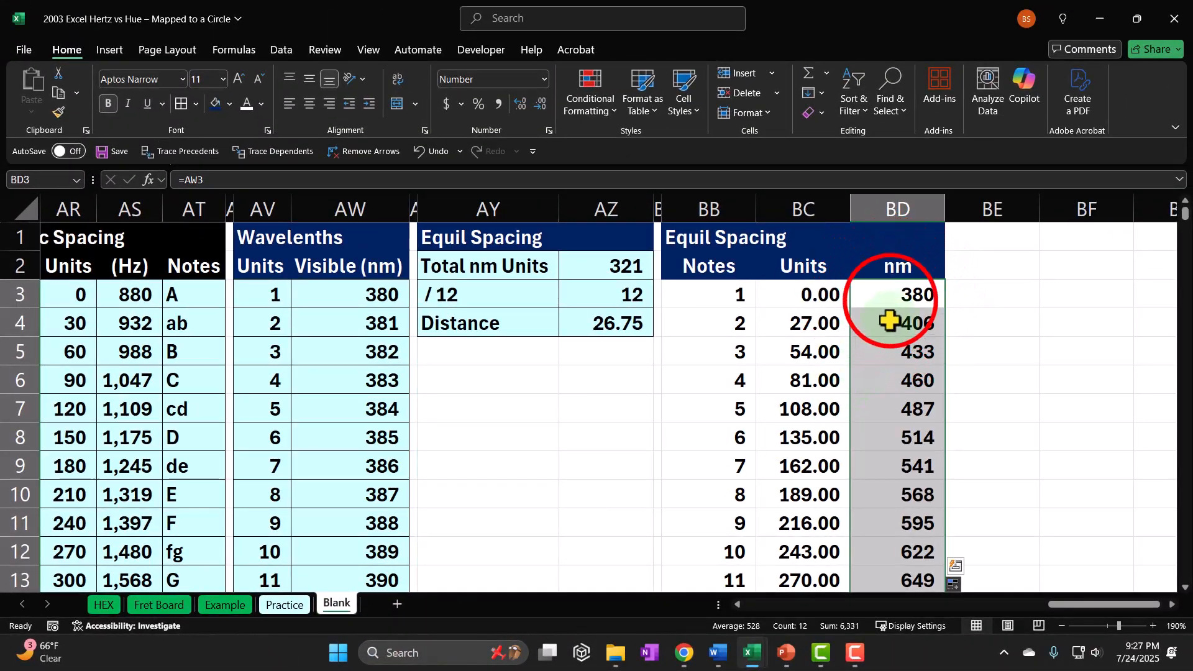
drag(892, 301, 888, 521)
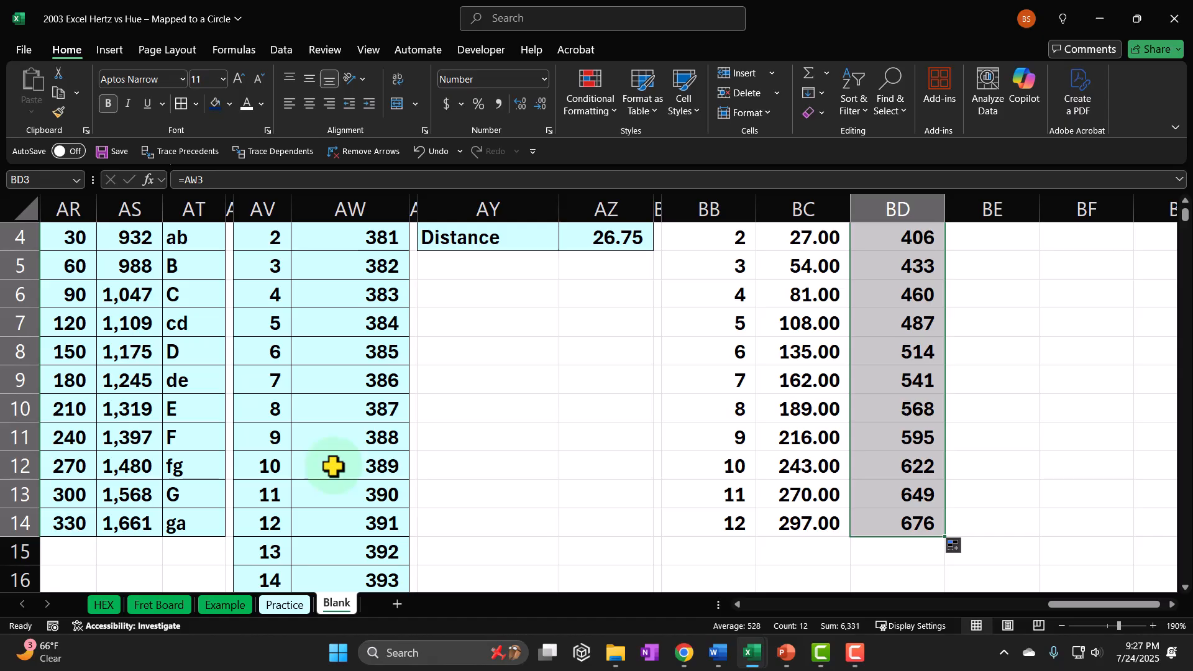
click(630, 388)
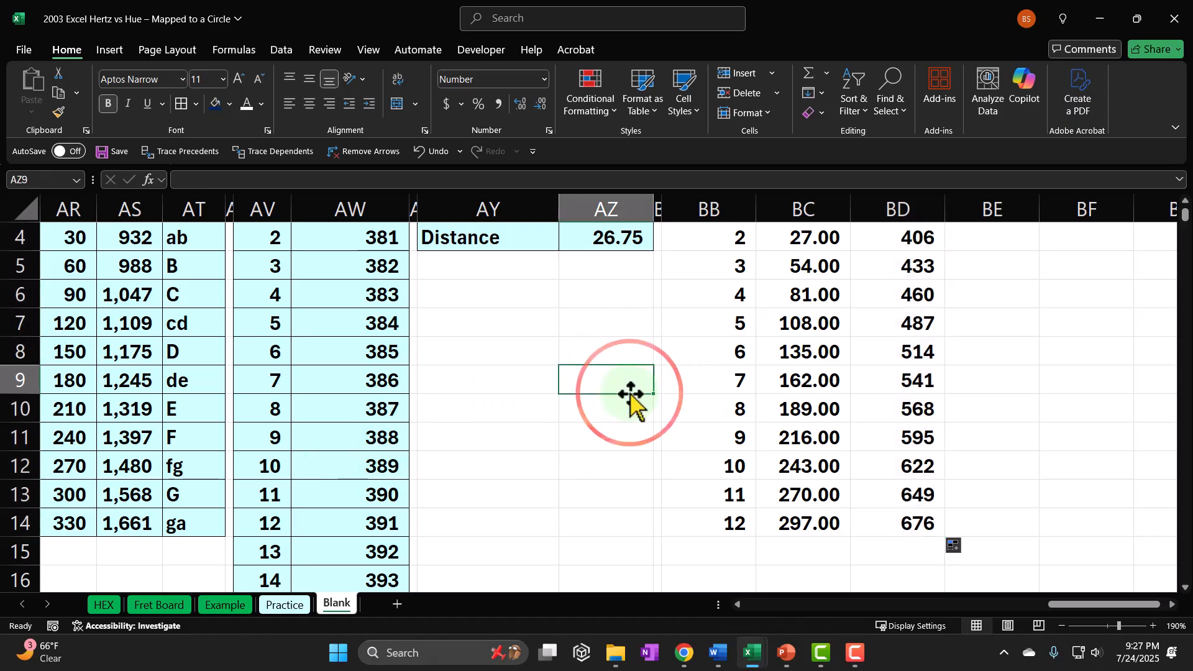
scroll(631, 396, up, 1)
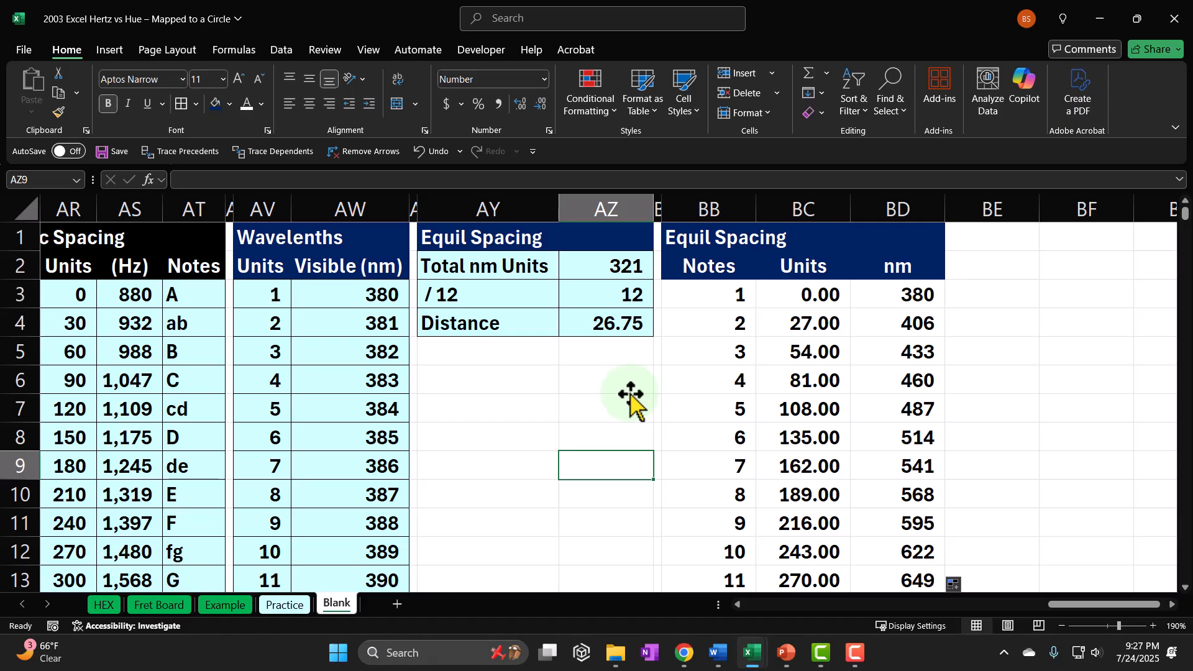
Step: Apply cell borders and the light blue fill to the equal spacing table data in BB3:BD14
click(696, 301)
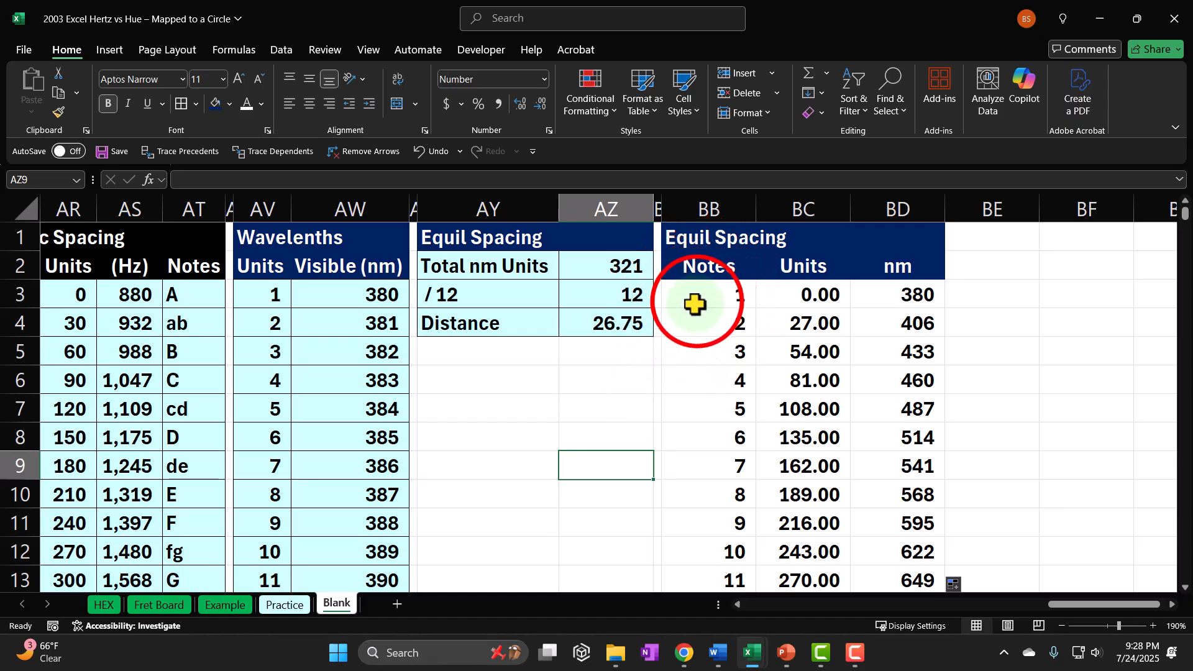
drag(696, 301, 858, 555)
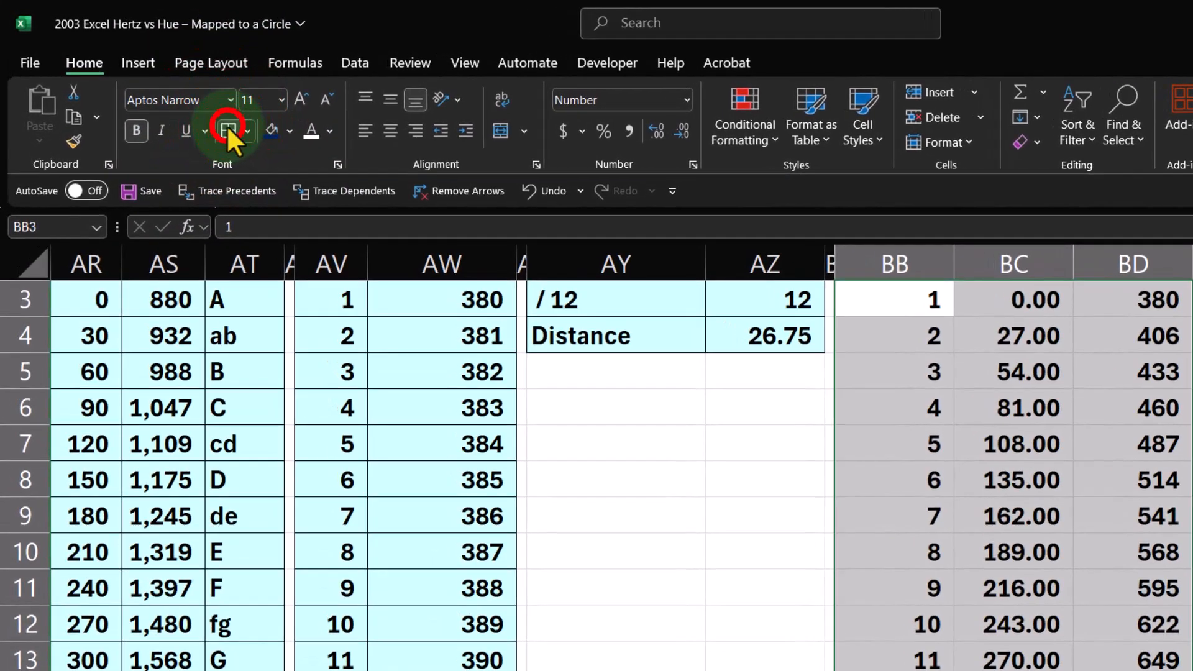
click(286, 127)
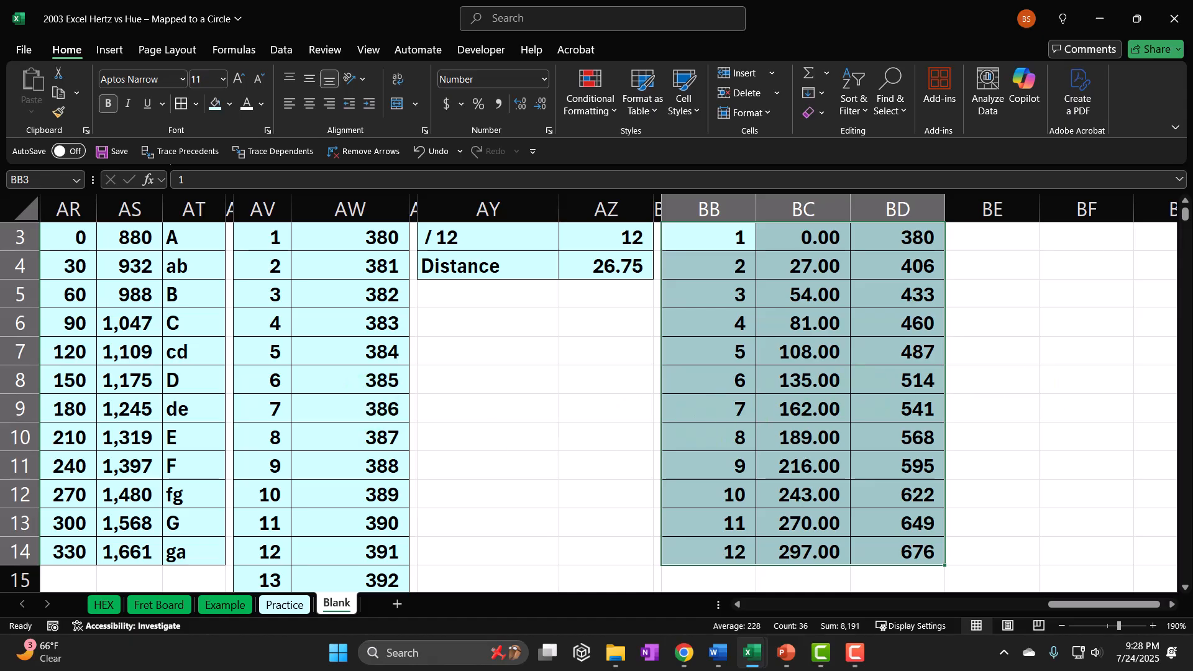
scroll(608, 406, up, 1)
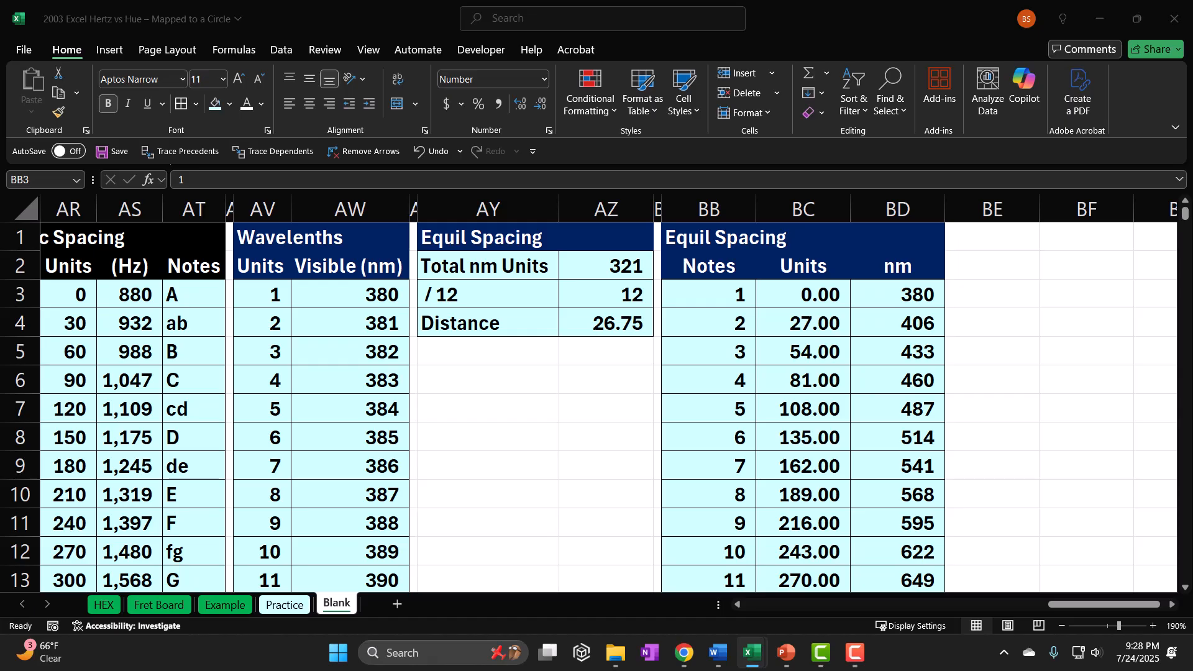
Step: Copy the format of narrow spacer column BA onto column BE with Format Painter
click(981, 239)
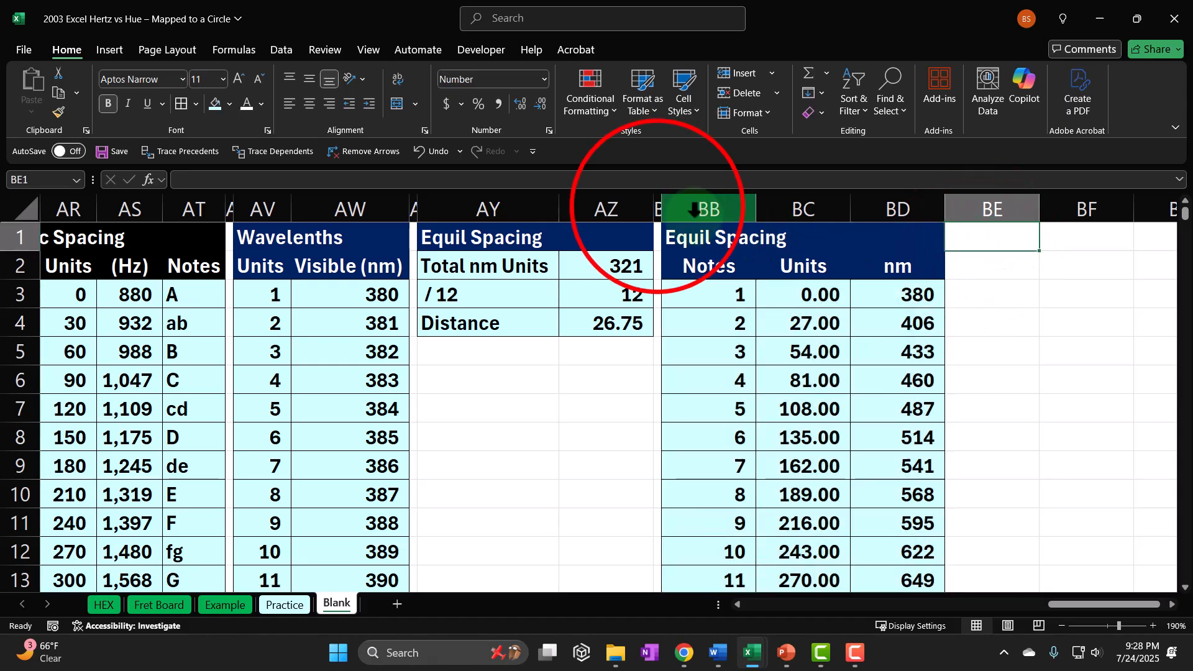
click(657, 209)
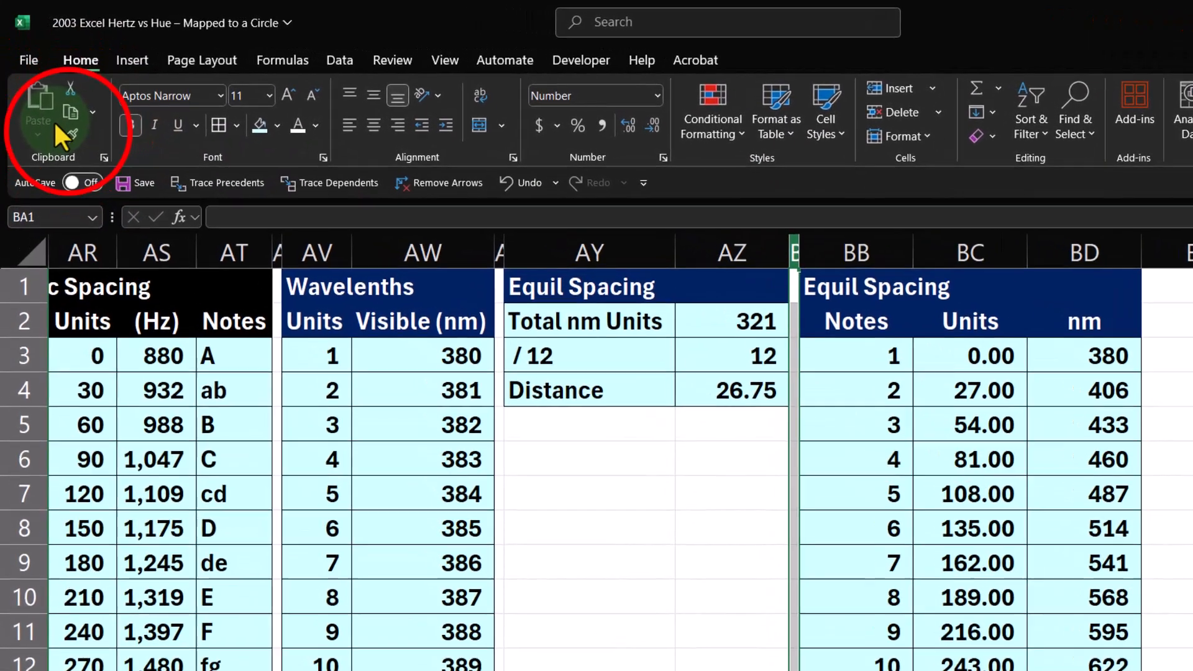
click(71, 133)
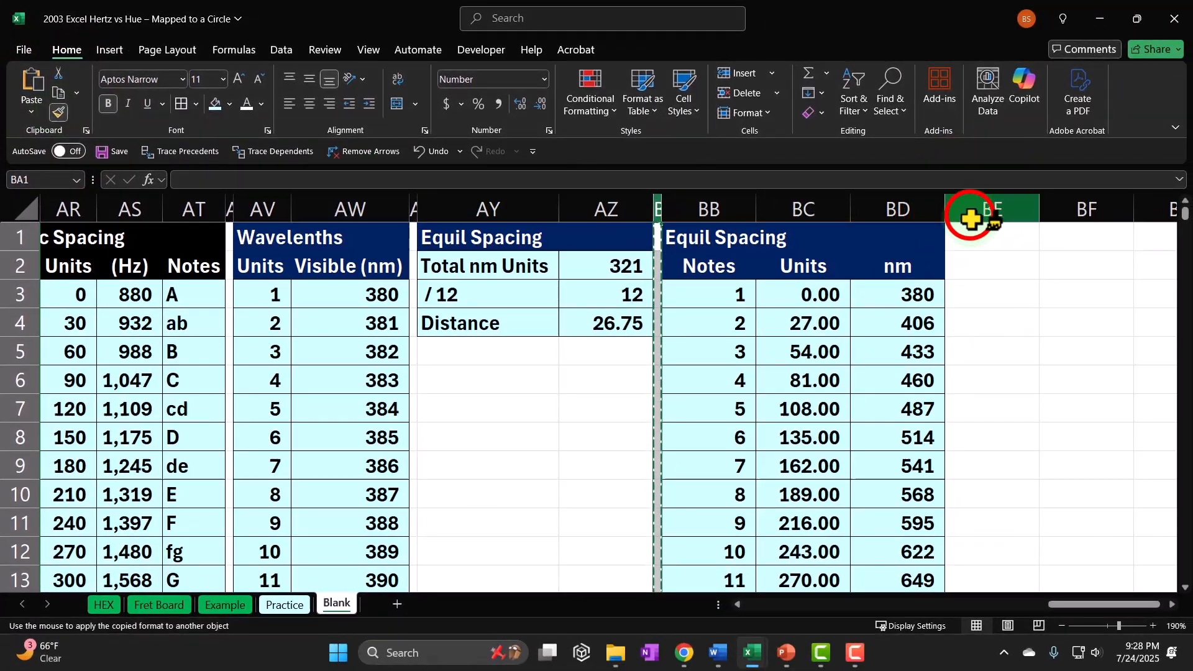
click(1182, 255)
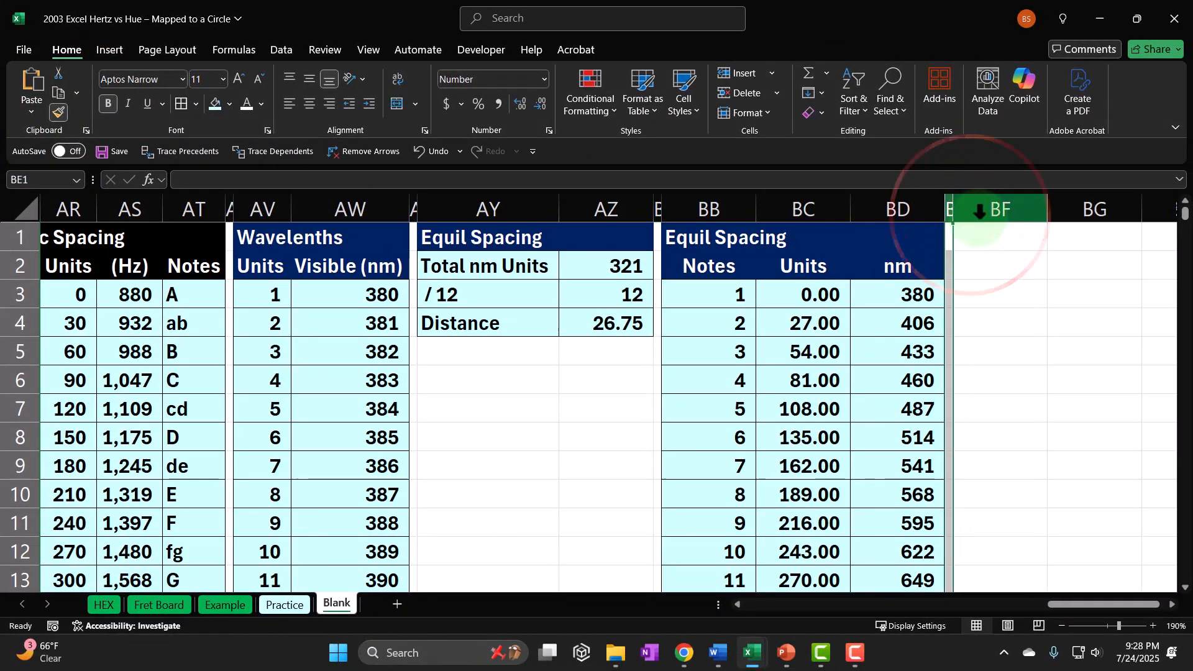
Step: Enter the column header Degee in BF1 with Circle beneath it in BF2
click(990, 247)
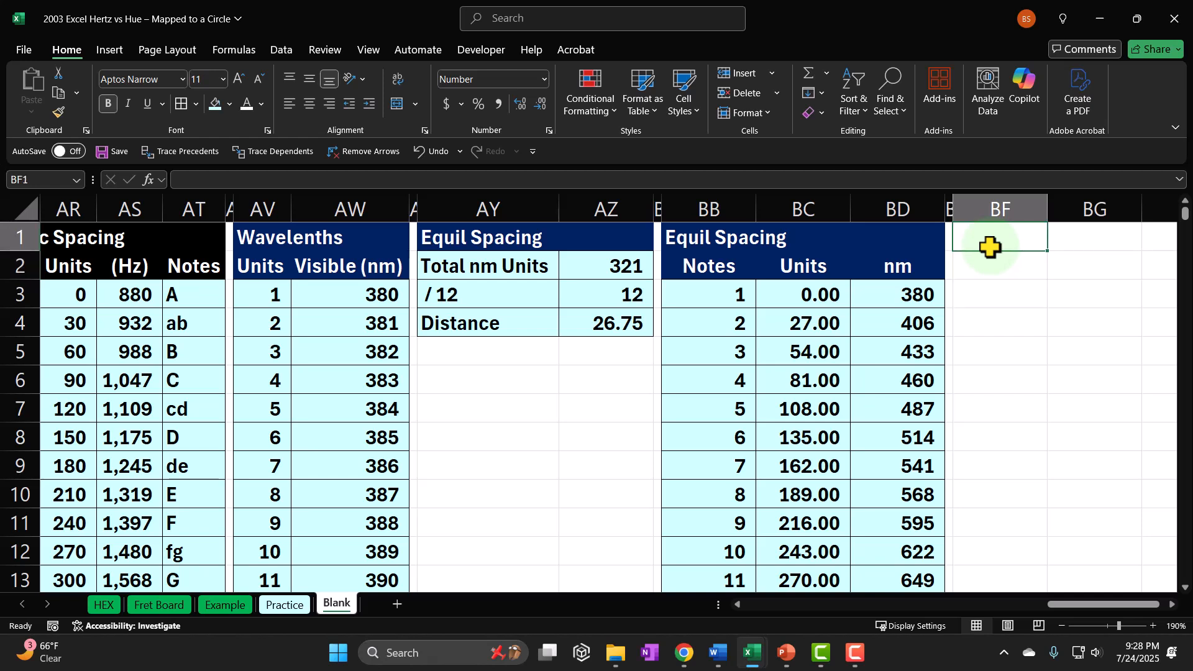
text(Deg)
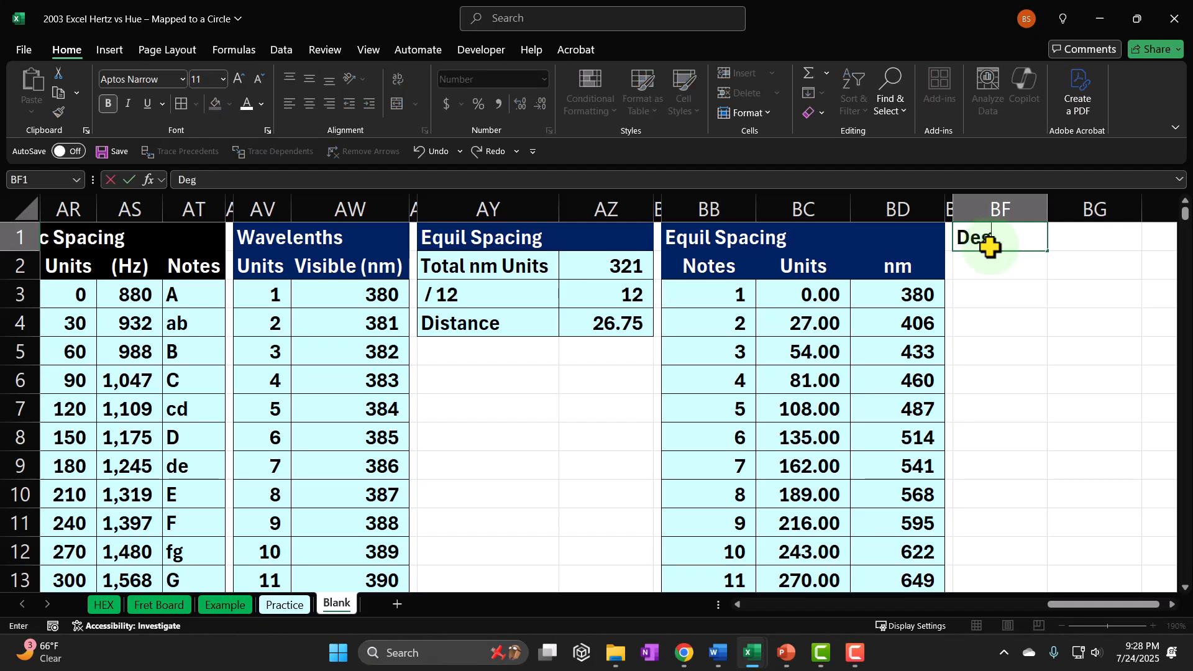
text(ree)
key(Return)
text(Circle)
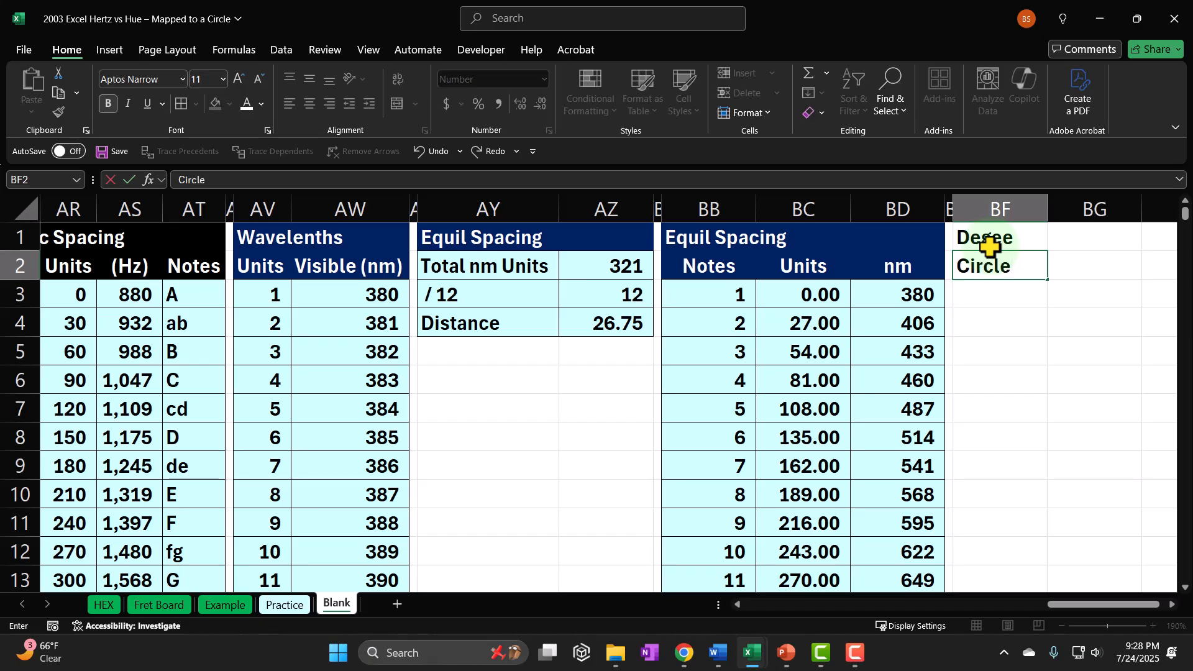
key(Tab)
Step: Enter the column header Incremental in BG1 with nm beneath it in BG2
key(Up)
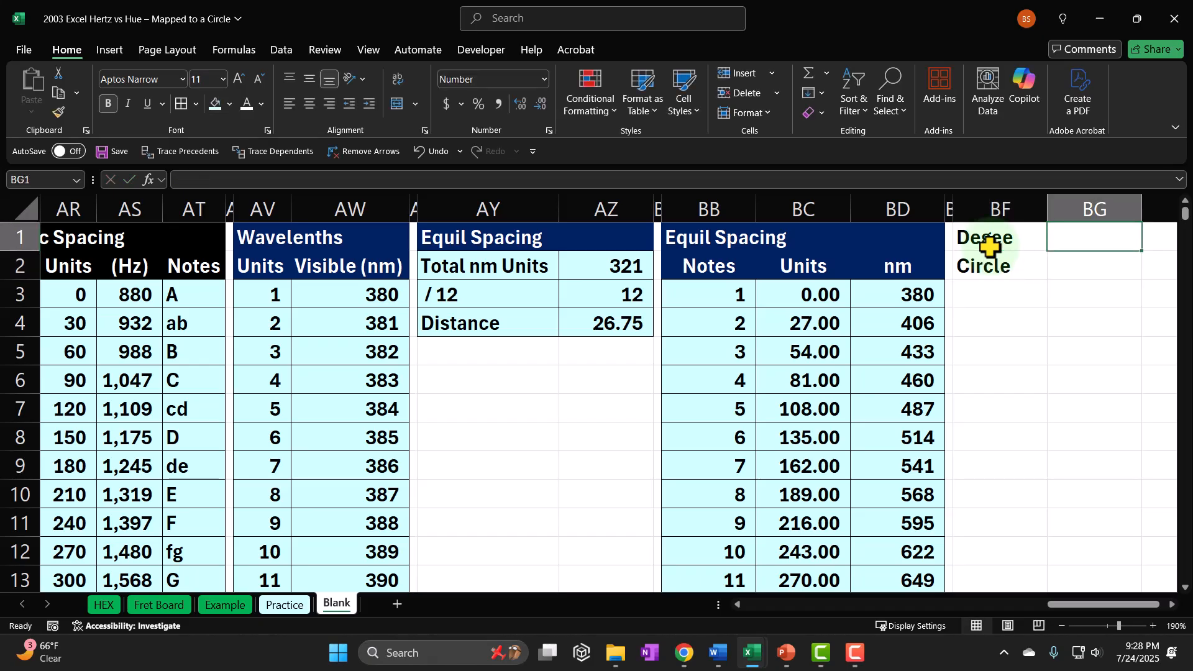
text(Incremental)
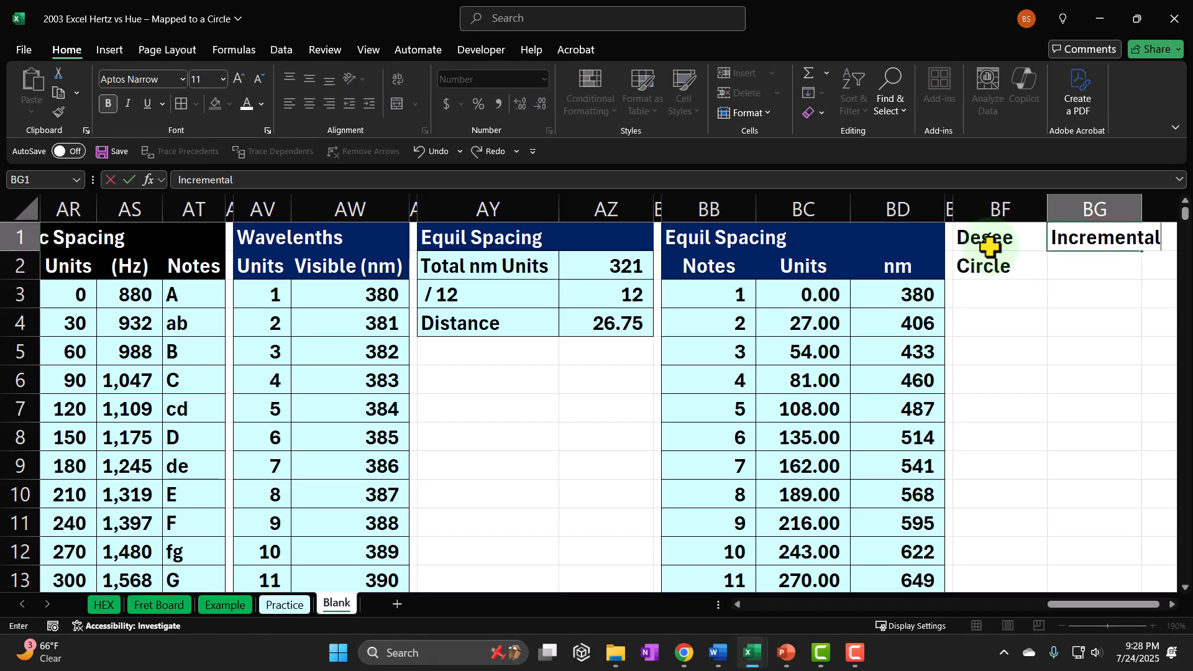
key(Return)
text(nm)
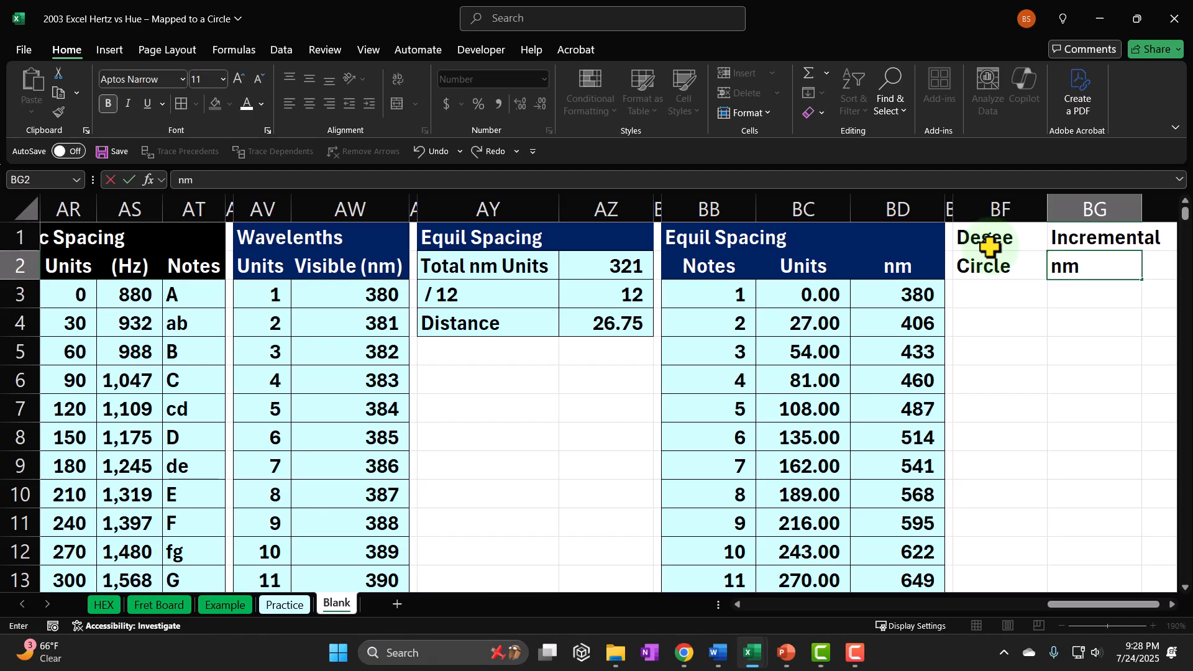
key(Return)
Step: AutoFit the widths of columns BF and BG to their header text
drag(1014, 204, 1057, 205)
double_click(1046, 203)
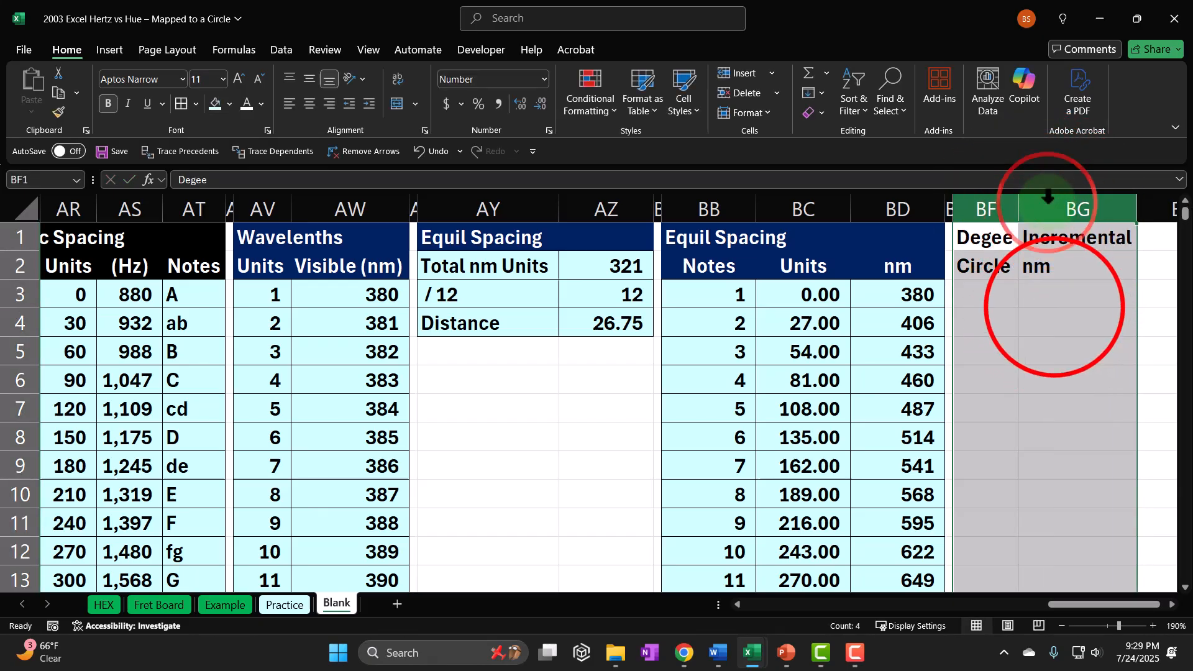
Step: Select the new header cells BF1:BG2 for fill color formatting
click(1038, 287)
drag(994, 236, 1044, 267)
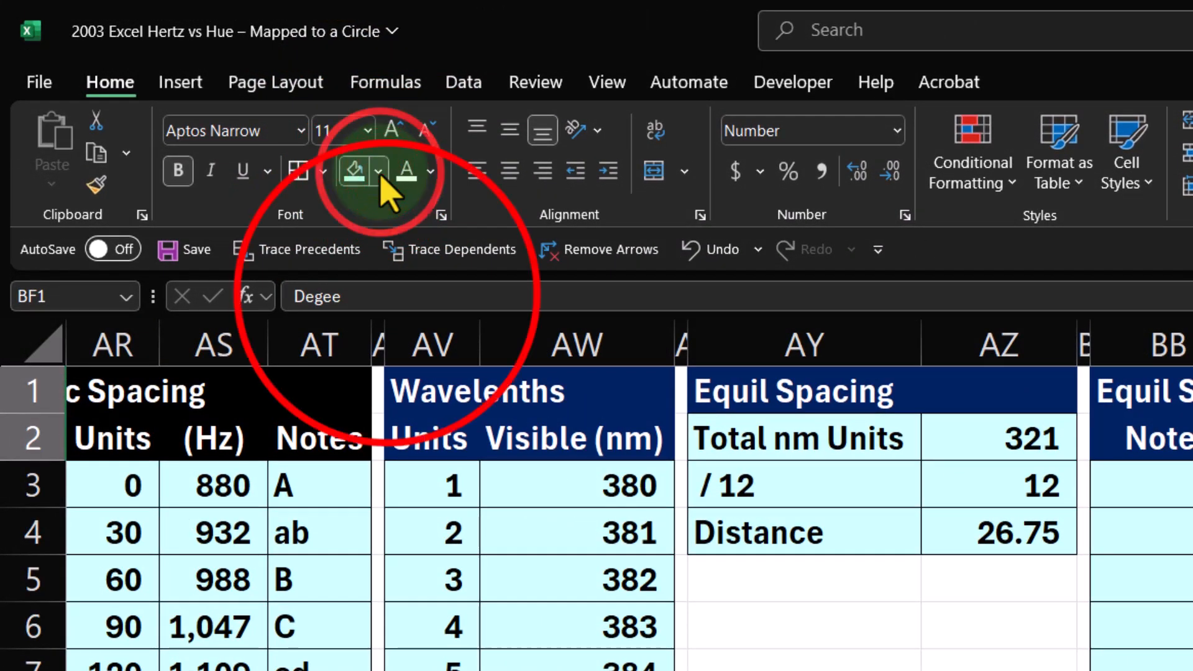
Step: Format the header cells BF1:BG2 with a black fill, white font color and centered alignment
click(377, 171)
click(391, 296)
click(404, 174)
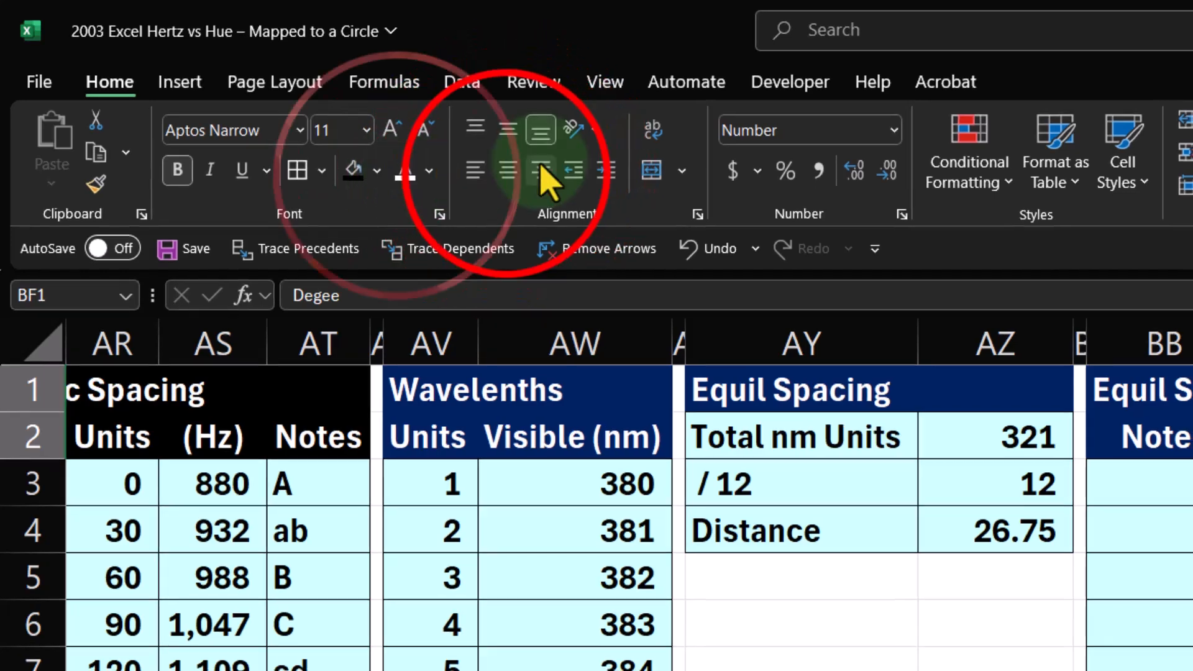
click(507, 169)
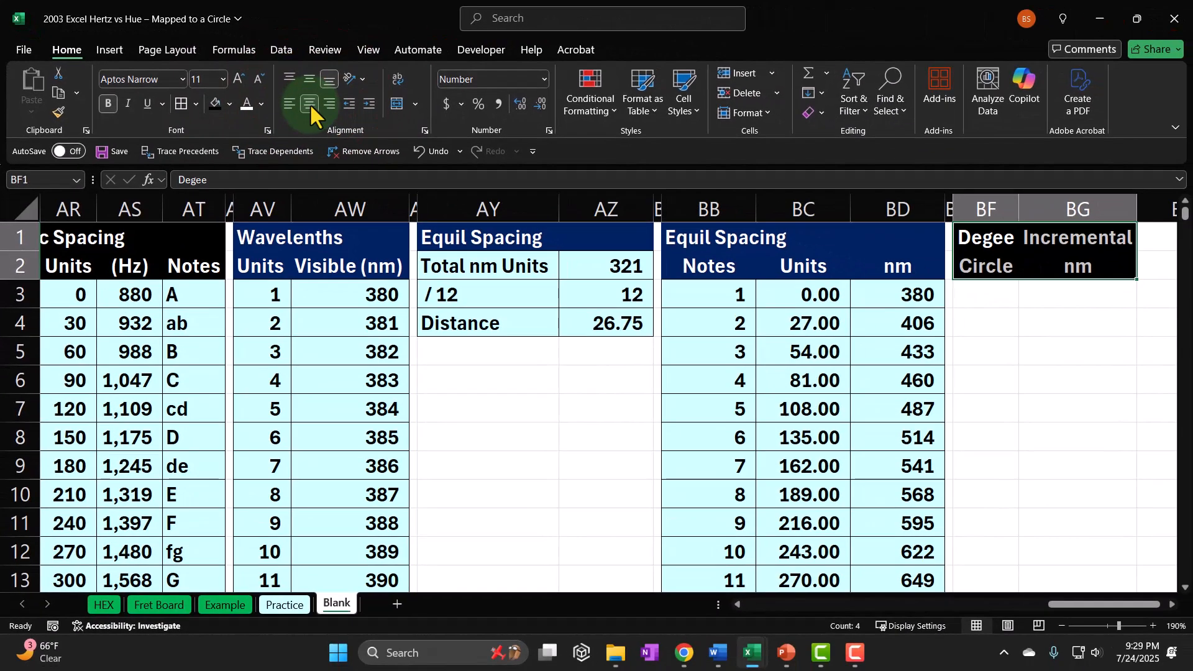
Step: Enter 0 and 1 in BF3 and BF4, and extend the series down the Degee Circle column to 360 in BF363
click(994, 304)
text(0)
key(Return)
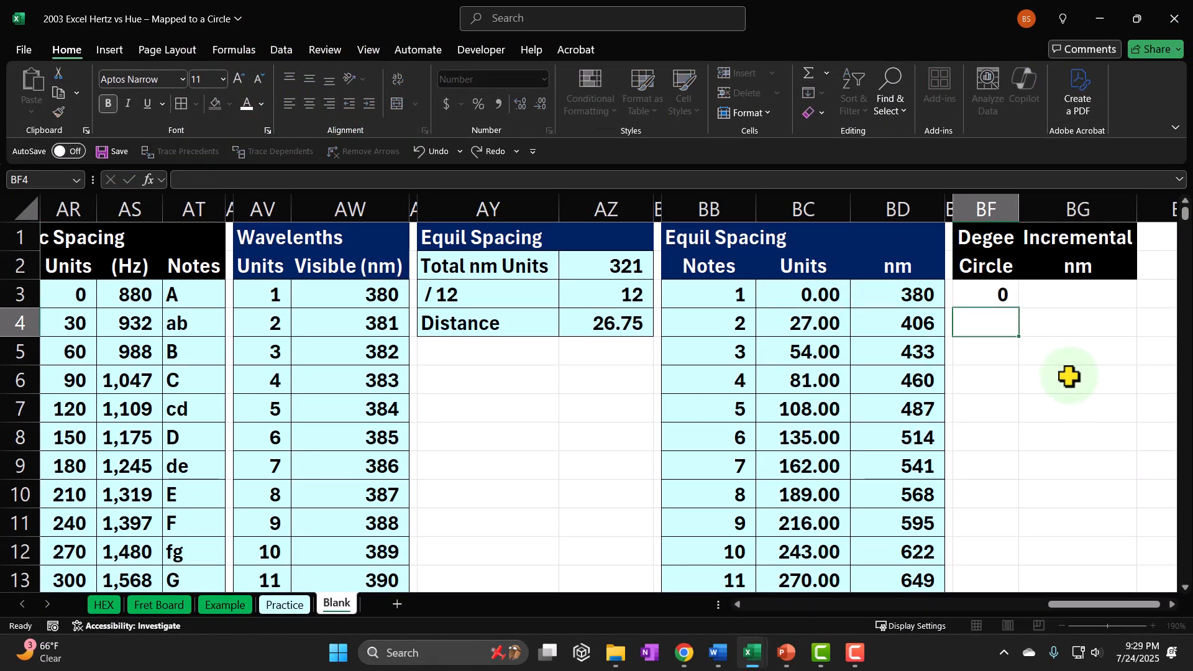
text(1)
key(Return)
drag(992, 292, 966, 434)
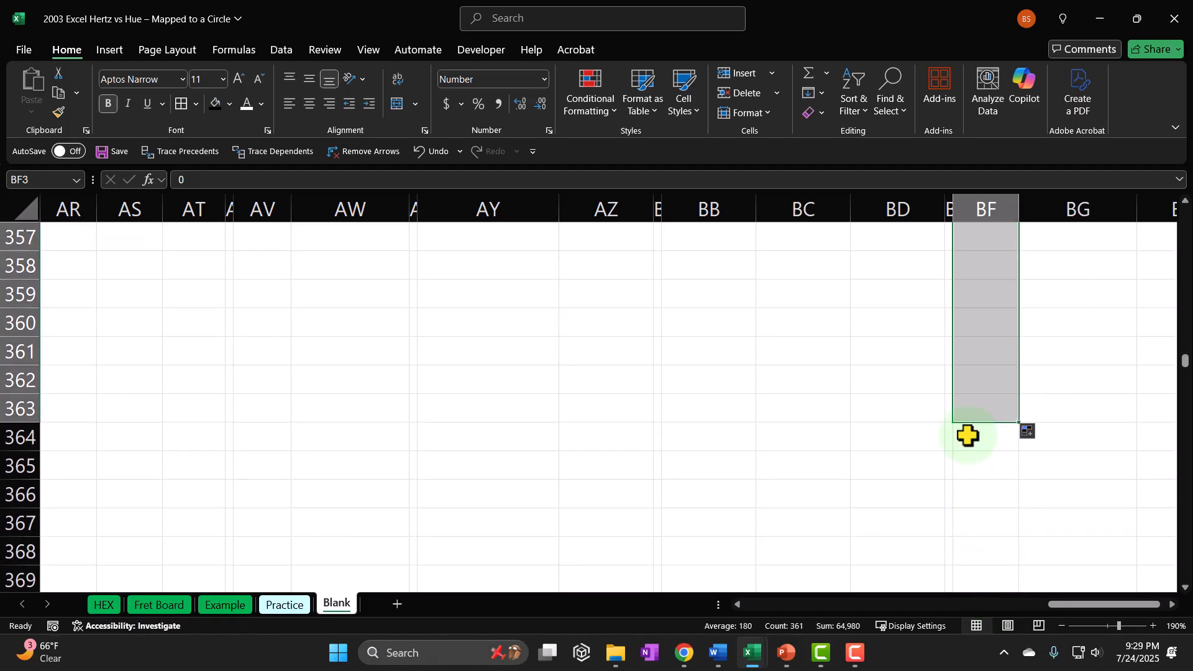
drag(1174, 359, 1167, 210)
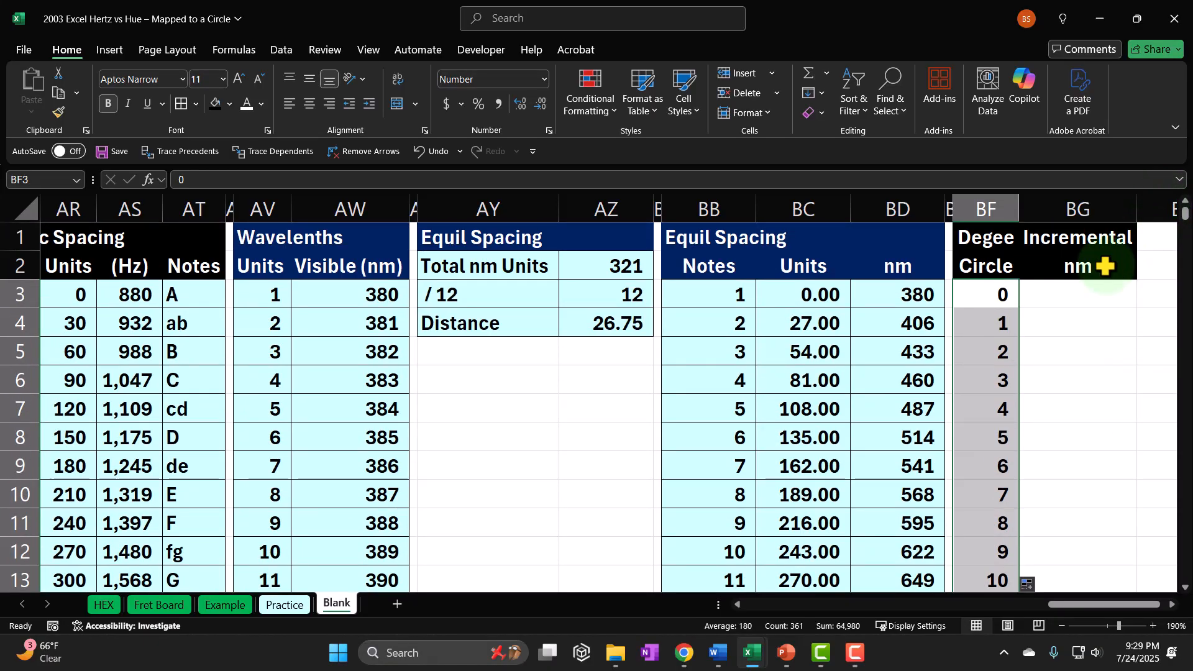
Step: Change the fill of the header cells BF1:BG2 to the standard dark blue
drag(993, 238, 1051, 274)
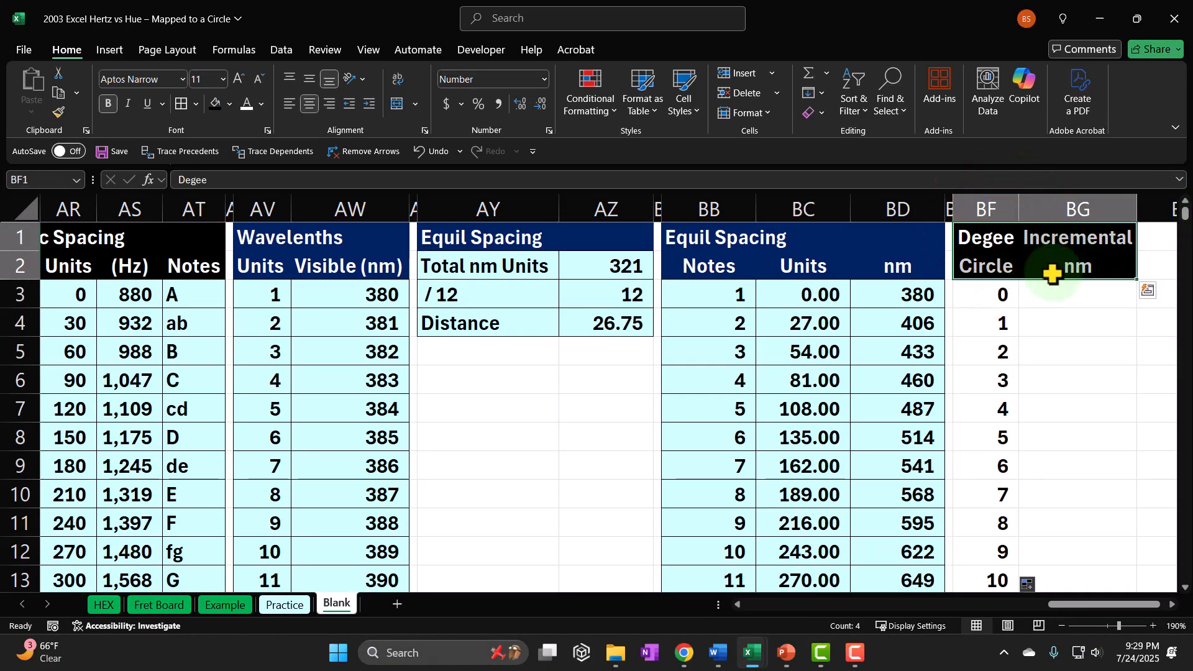
click(230, 102)
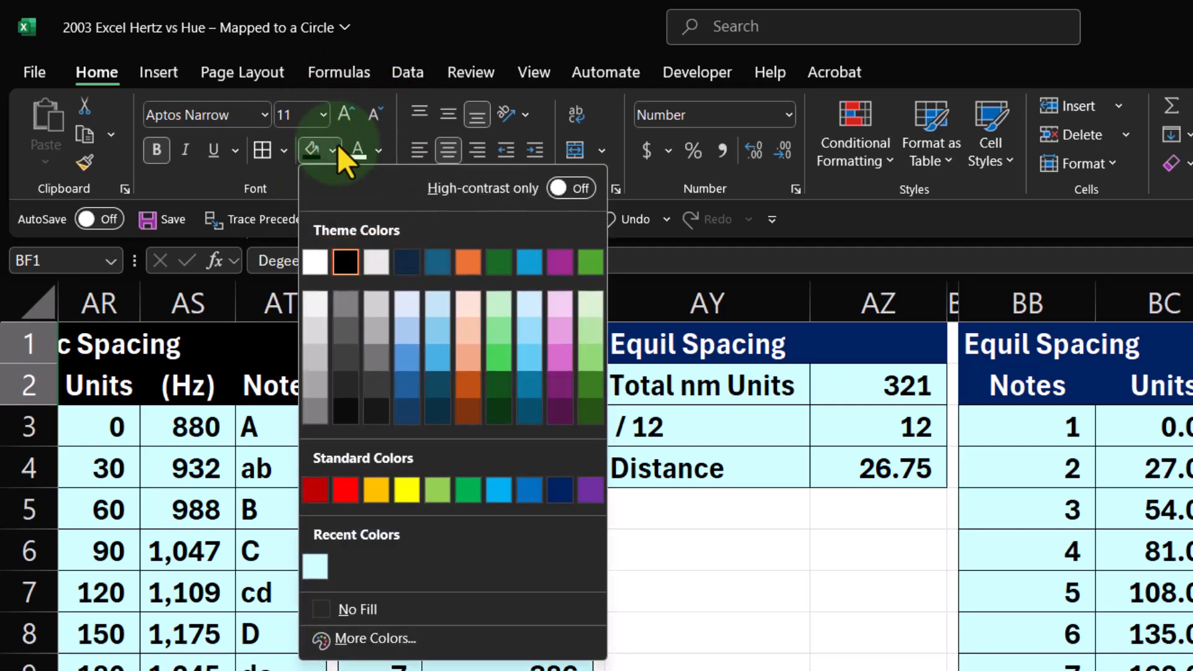
click(562, 487)
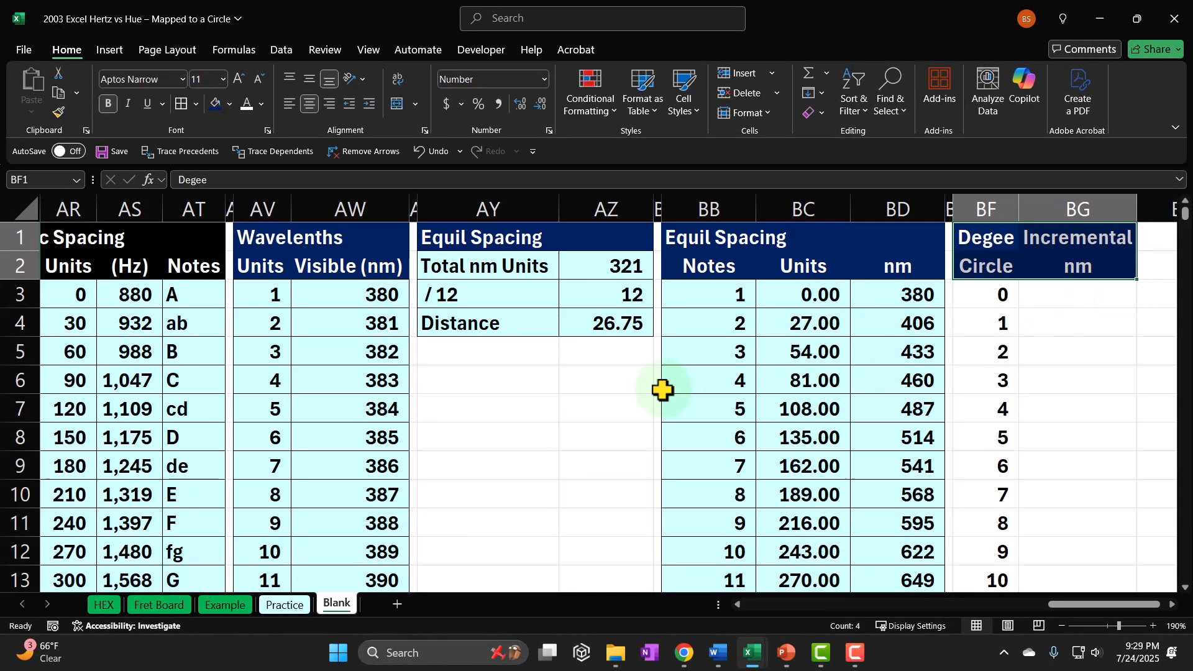
Step: Examine the full range of wavelength units from AV3 downward and the first visible wavelength in AW3
click(262, 309)
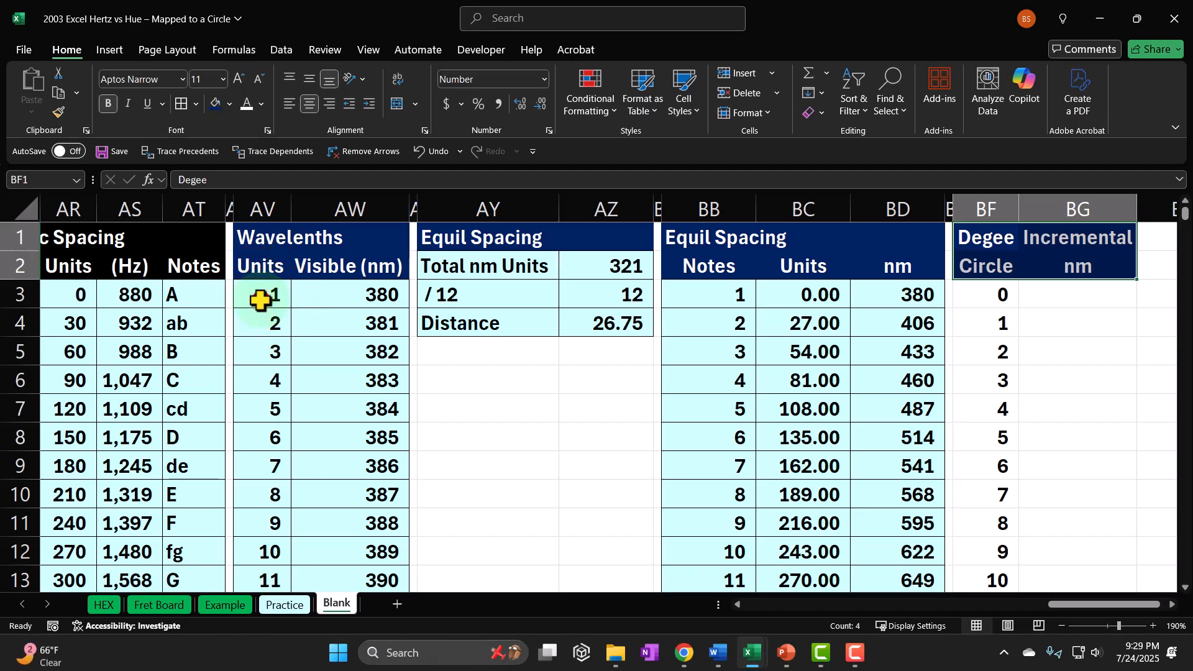
key(ctrl+shift+Down)
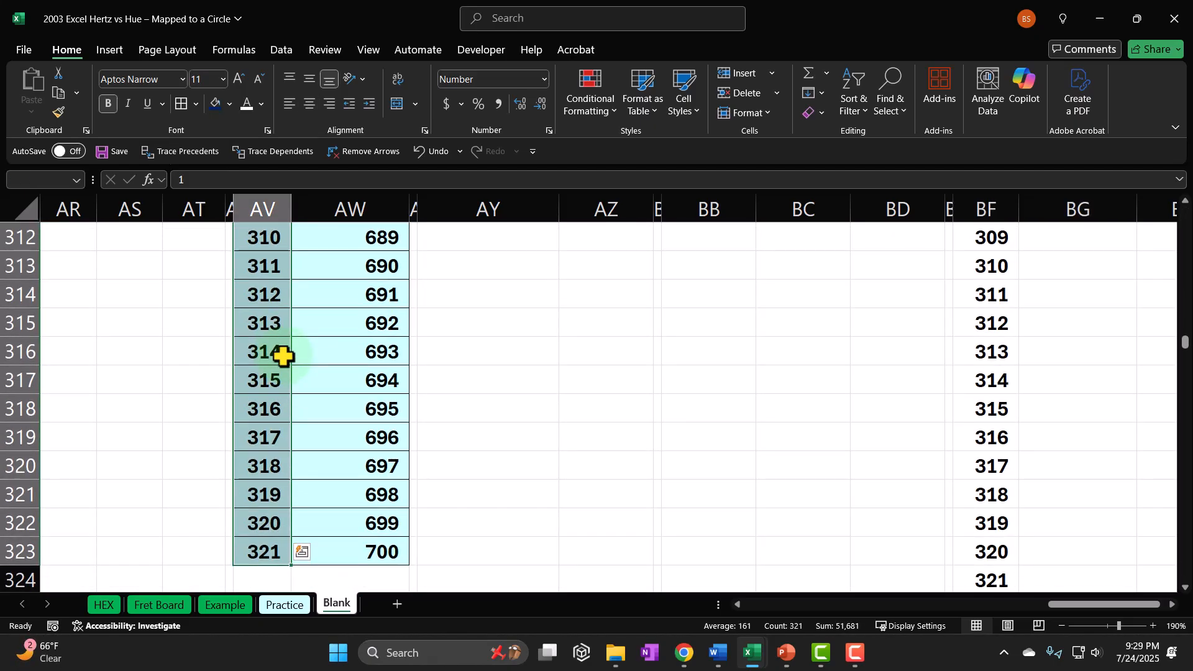
scroll(282, 359, up, 20)
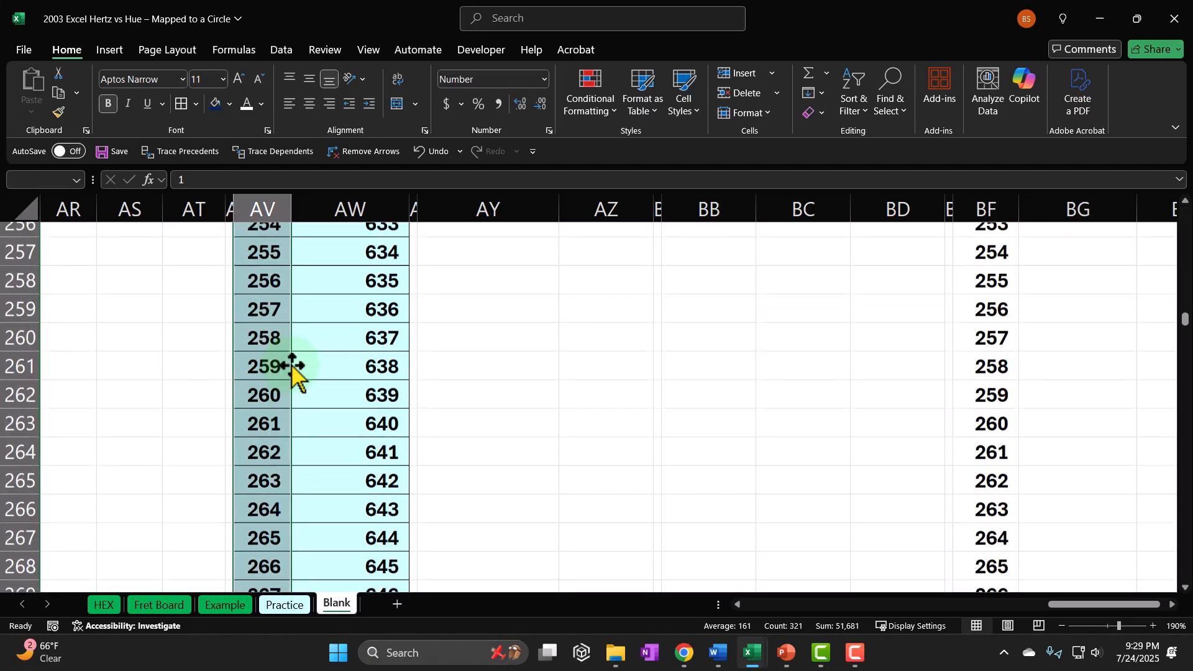
scroll(309, 364, up, 15)
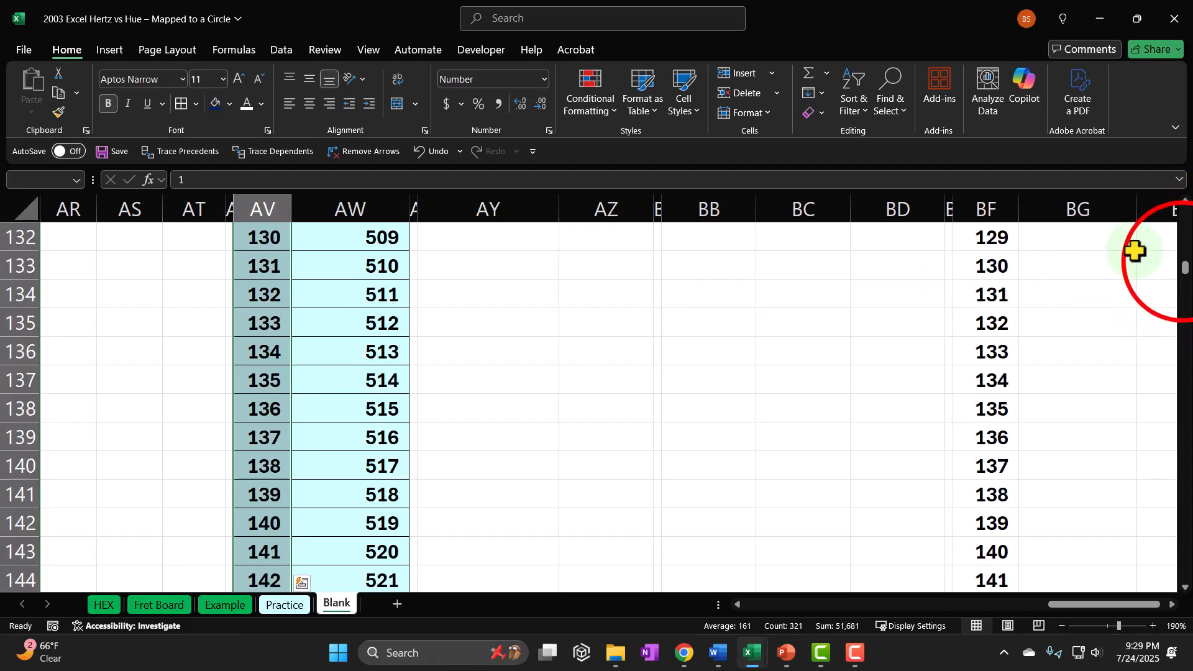
drag(1185, 264, 1183, 190)
click(373, 296)
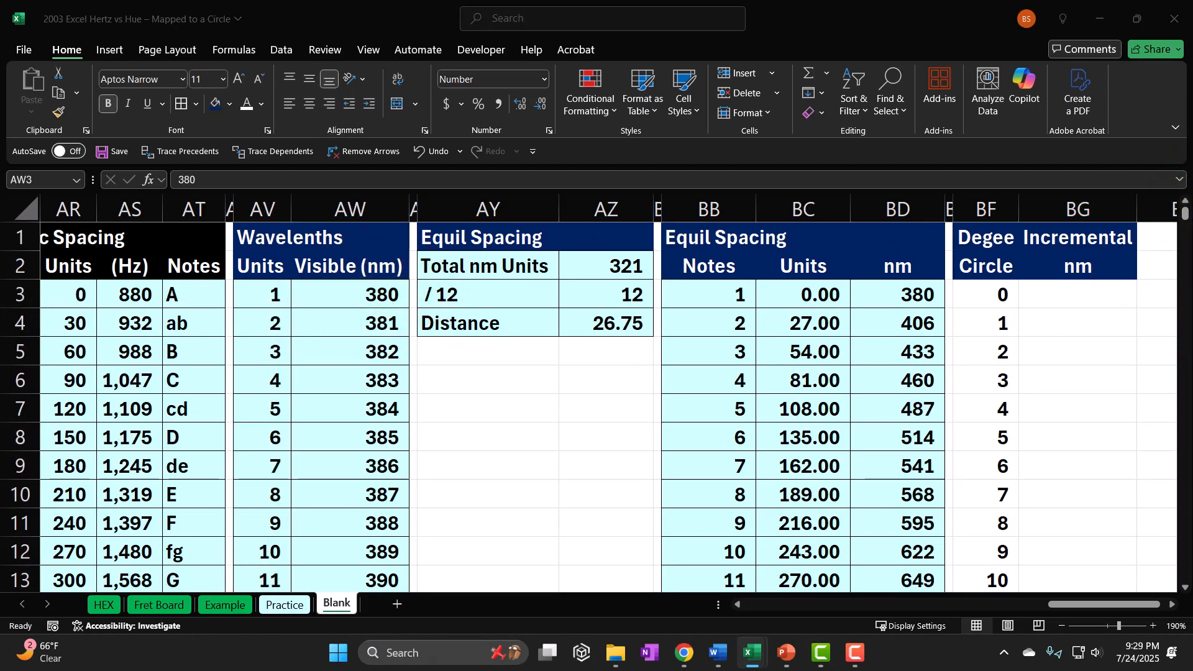
Step: Enter the formula =AW3*2^(BF3/360) in BG3, the first cell of the Incremental nm column
click(1056, 295)
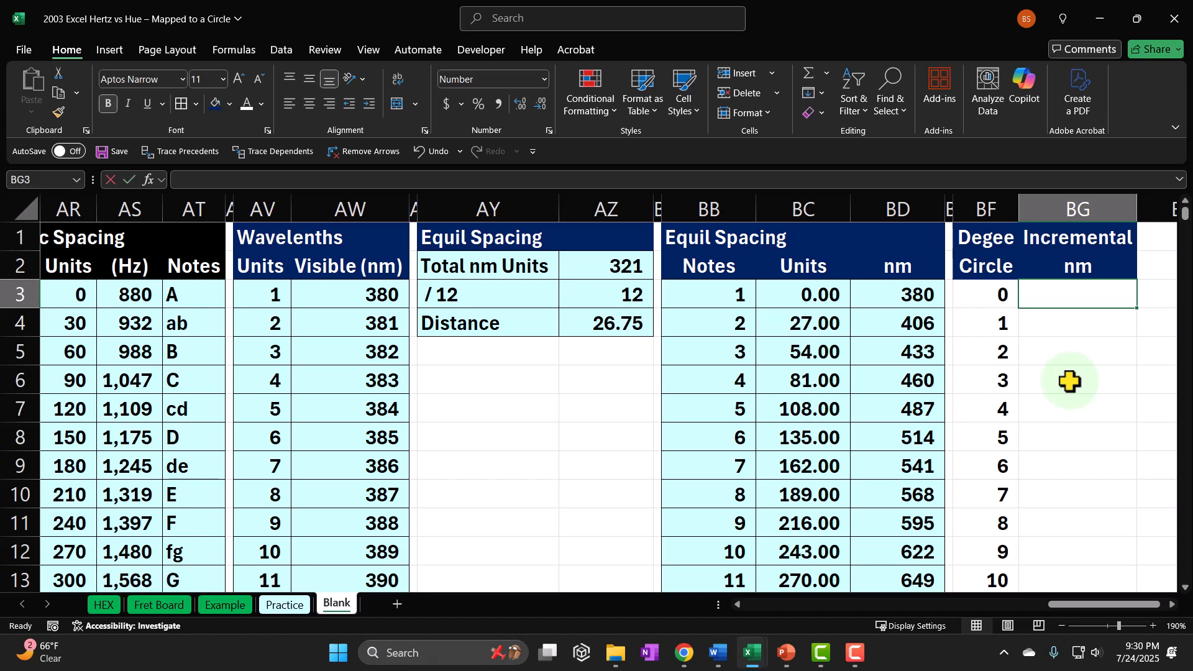
text(=)
key(Left)
key(Left)
key(Left)
key(Left)
key(Left)
key(Left)
key(Left)
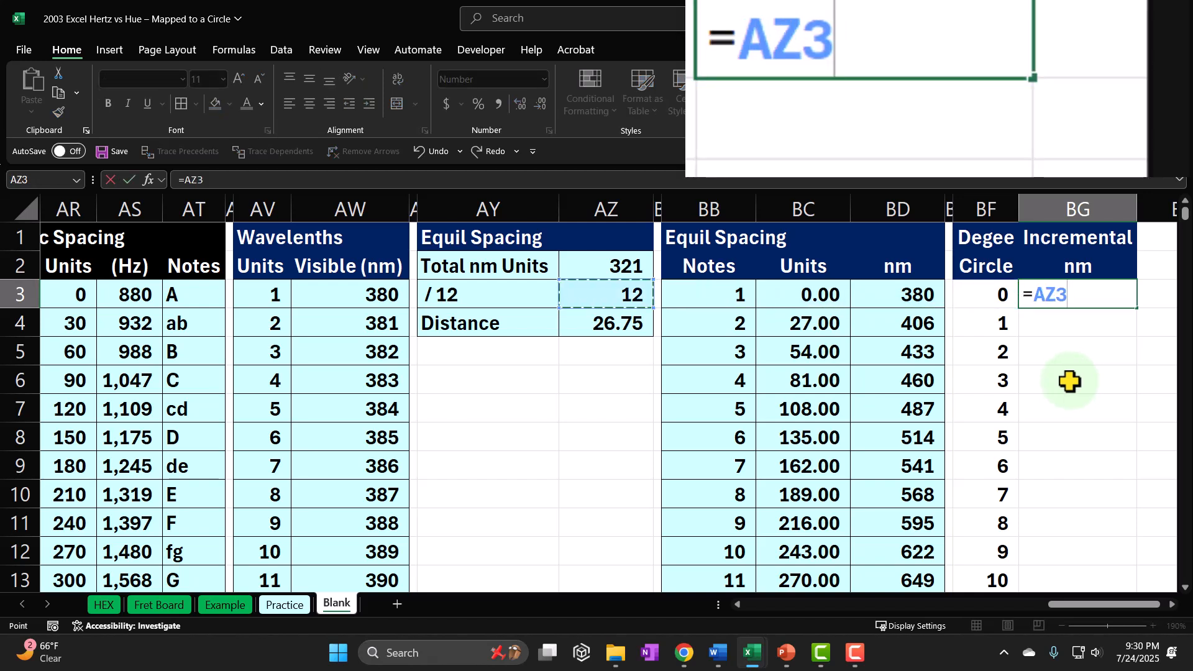
key(Left)
key(Left)
key(Left)
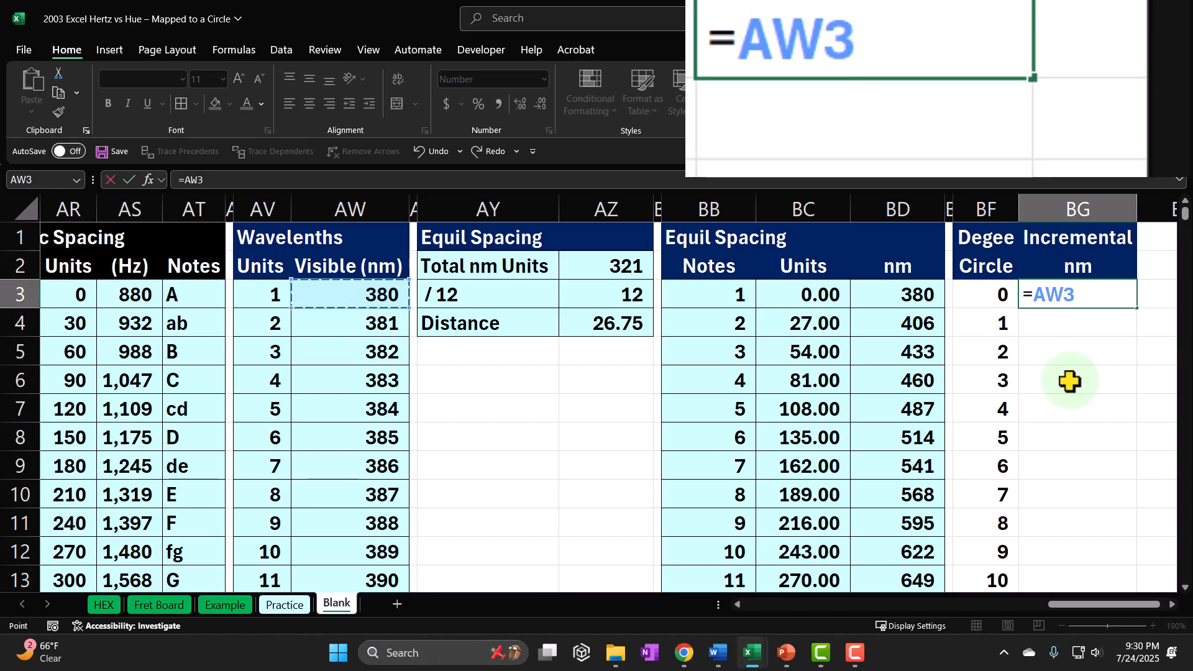
text(*2^)
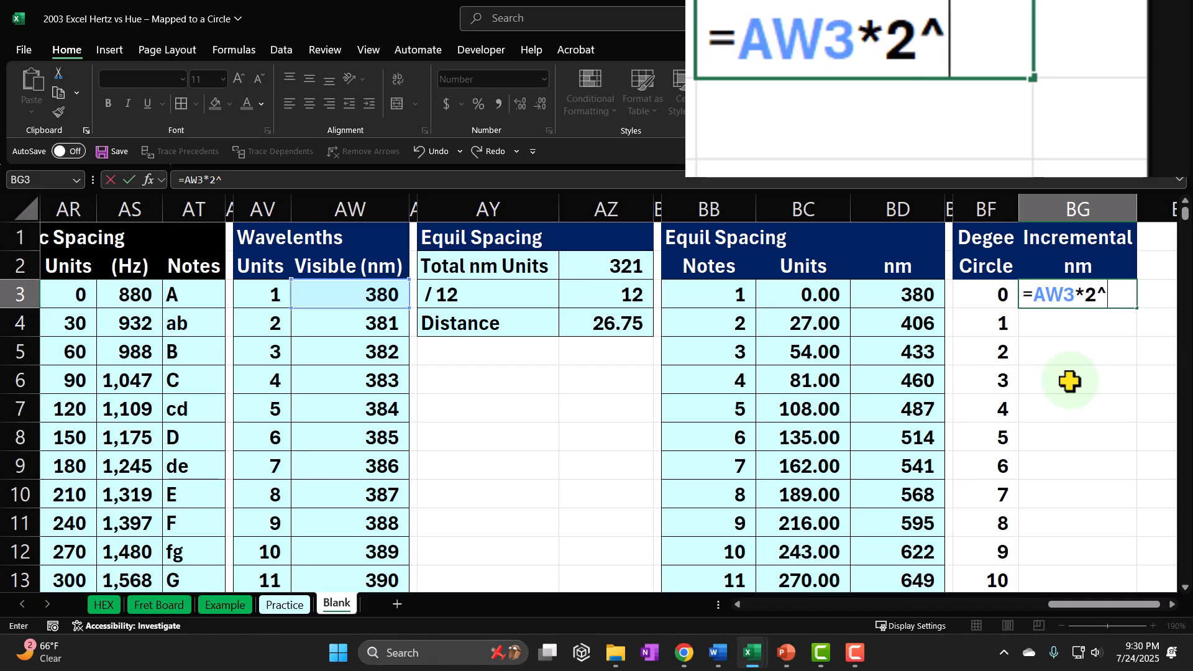
text(()
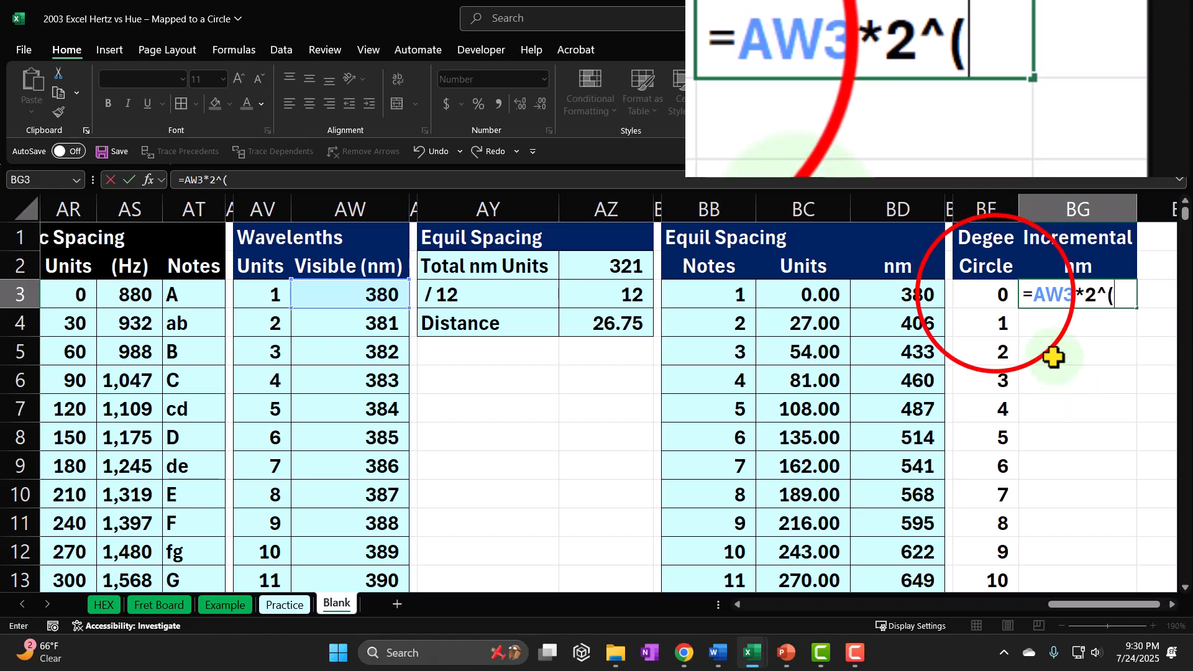
click(994, 295)
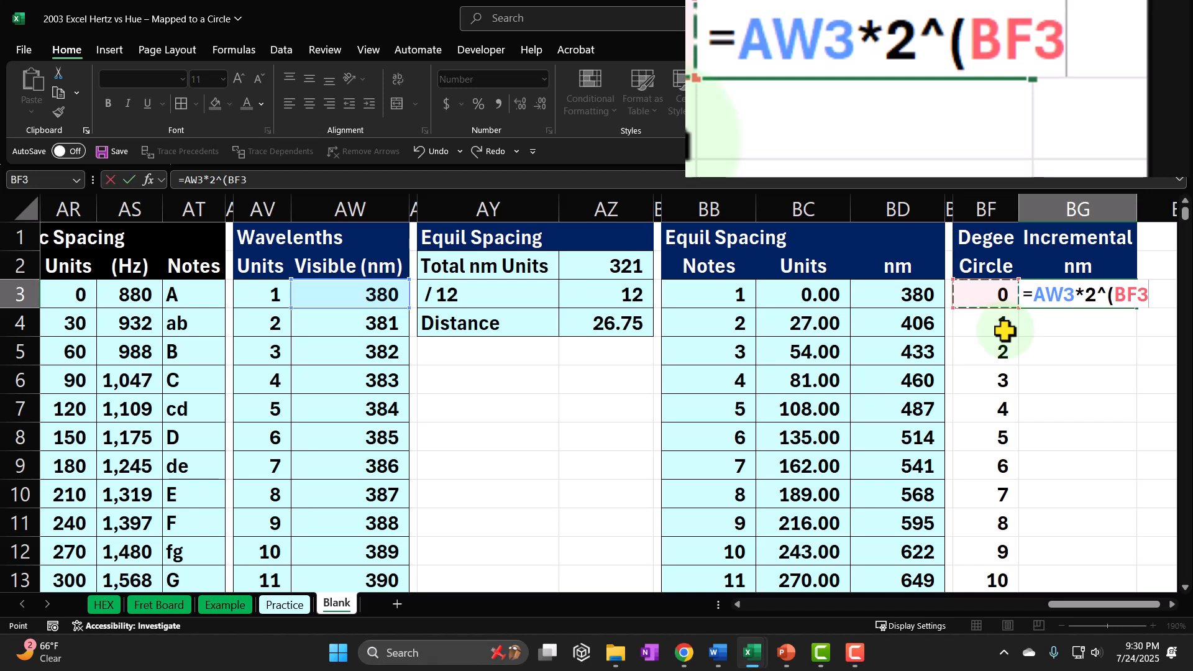
text(/)
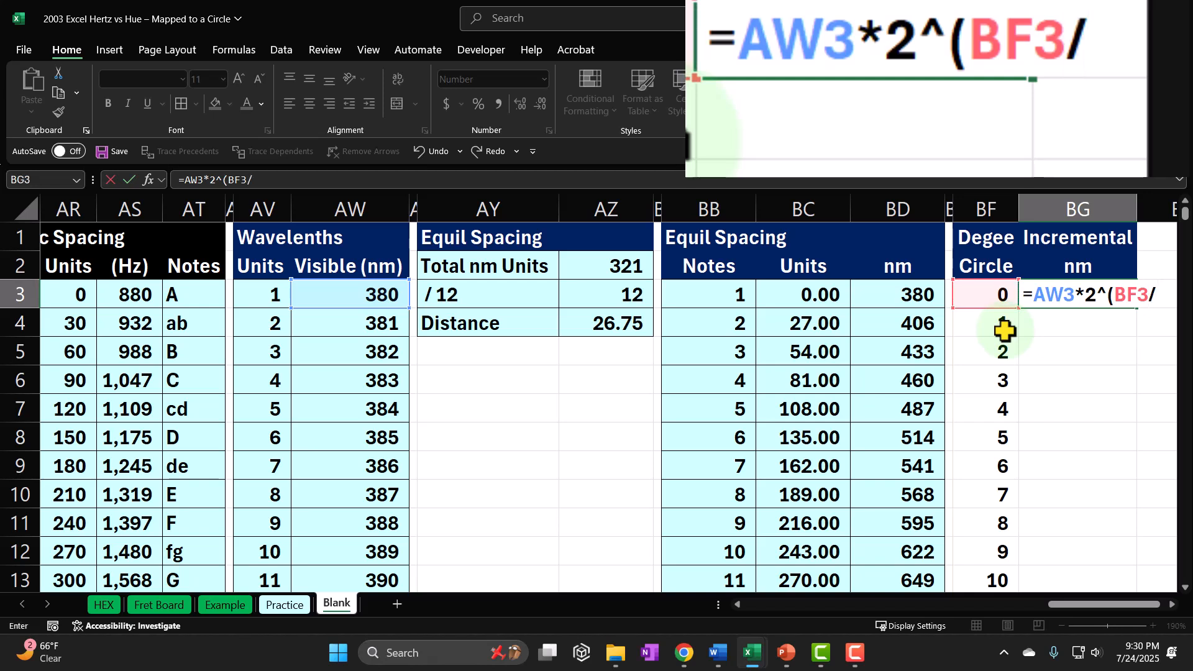
text(360)
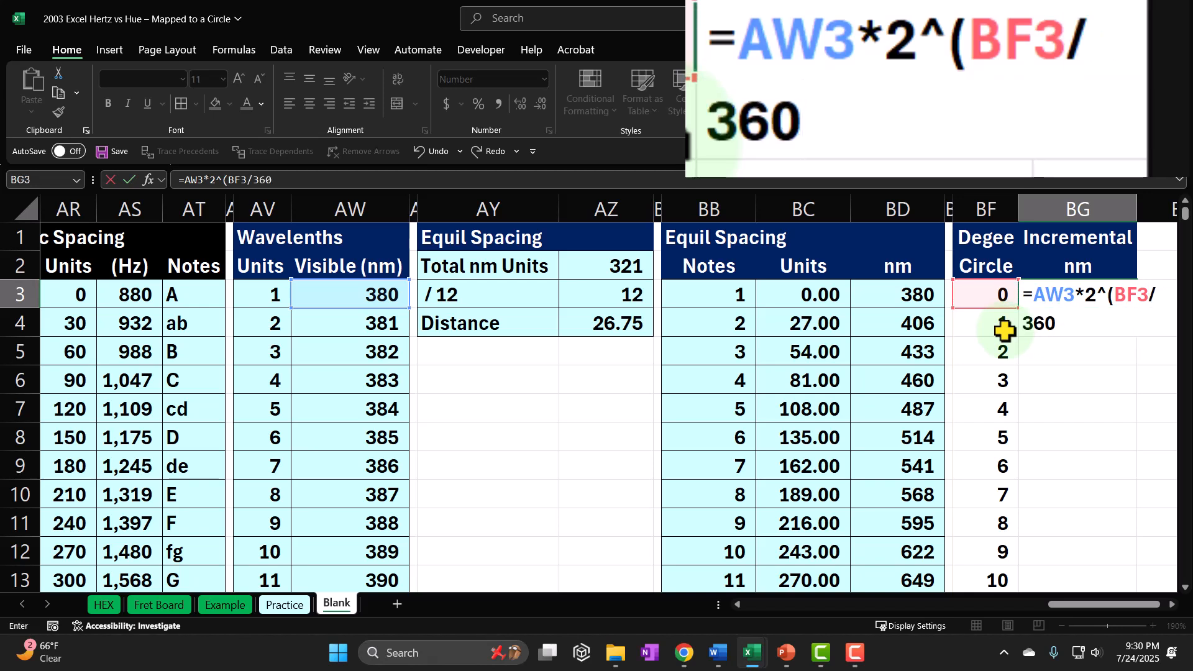
key(Return)
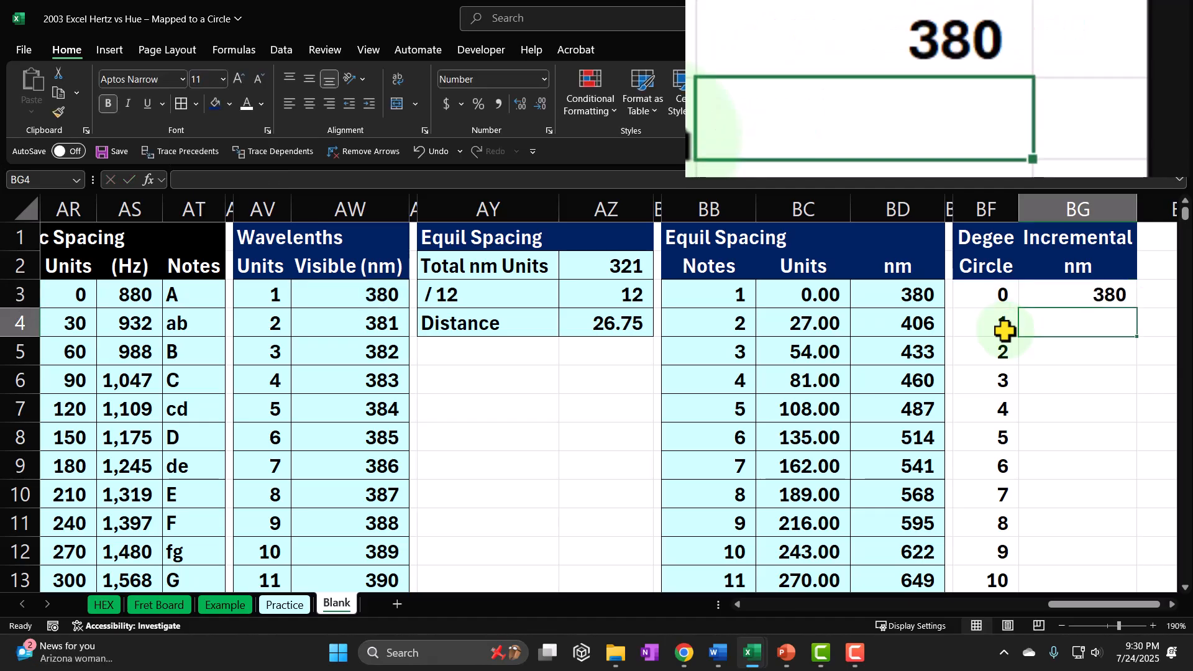
Step: Make the AW3 reference absolute in BG3 so the formula reads =$AW$3*2^(BF3/360)
click(1076, 292)
double_click(1076, 292)
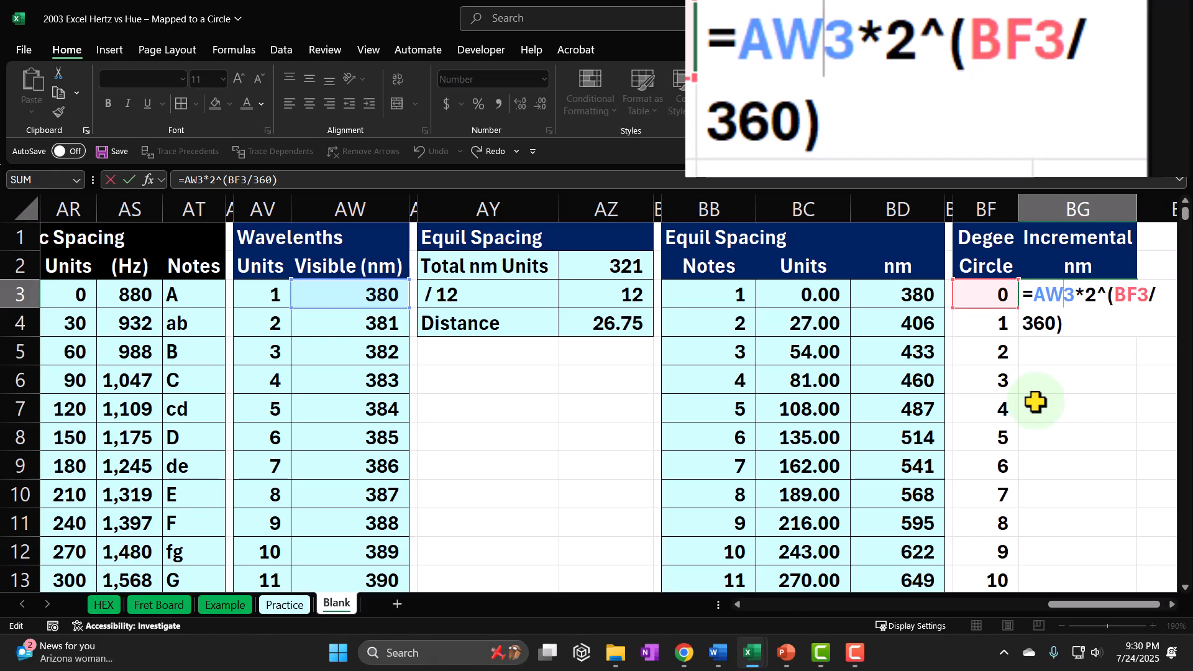
key(F4)
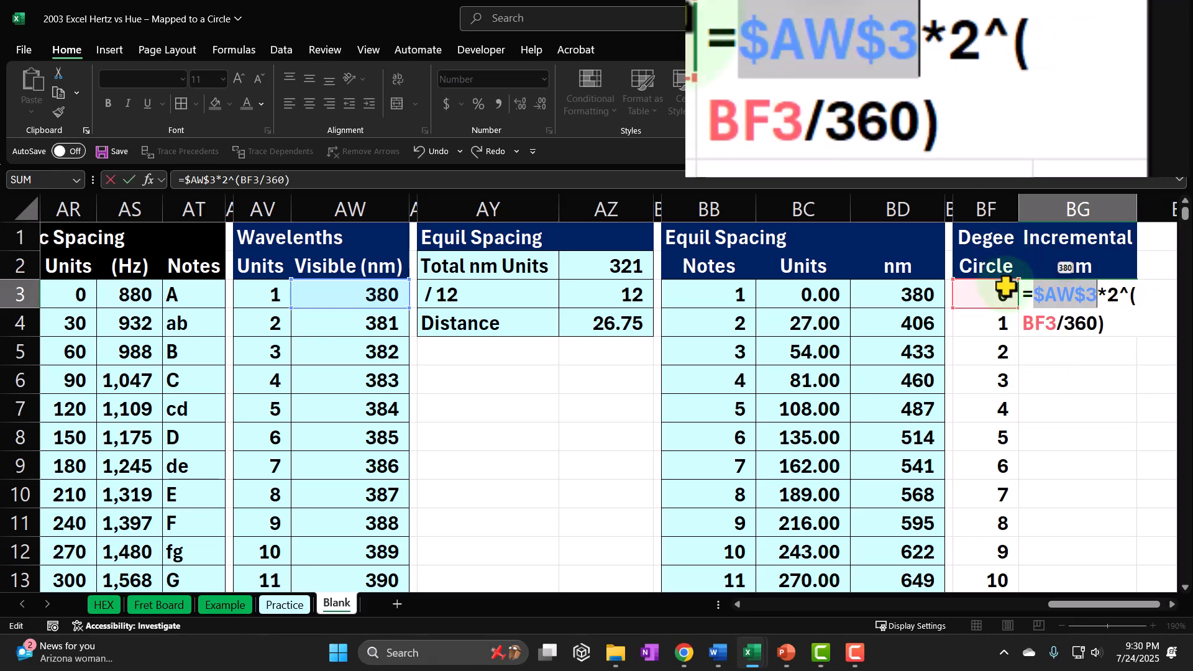
key(Return)
Step: Copy the BG3 formula into BG4, check its references, and fill it down the Incremental nm column to BG363
click(1124, 297)
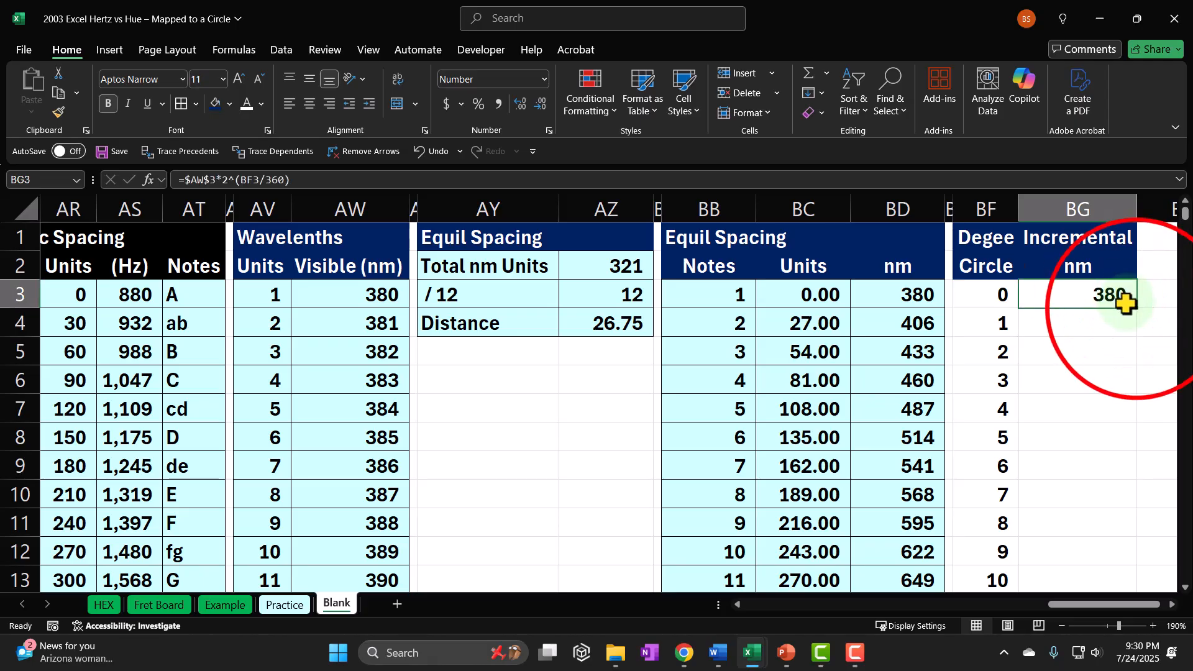
drag(1137, 308, 1136, 328)
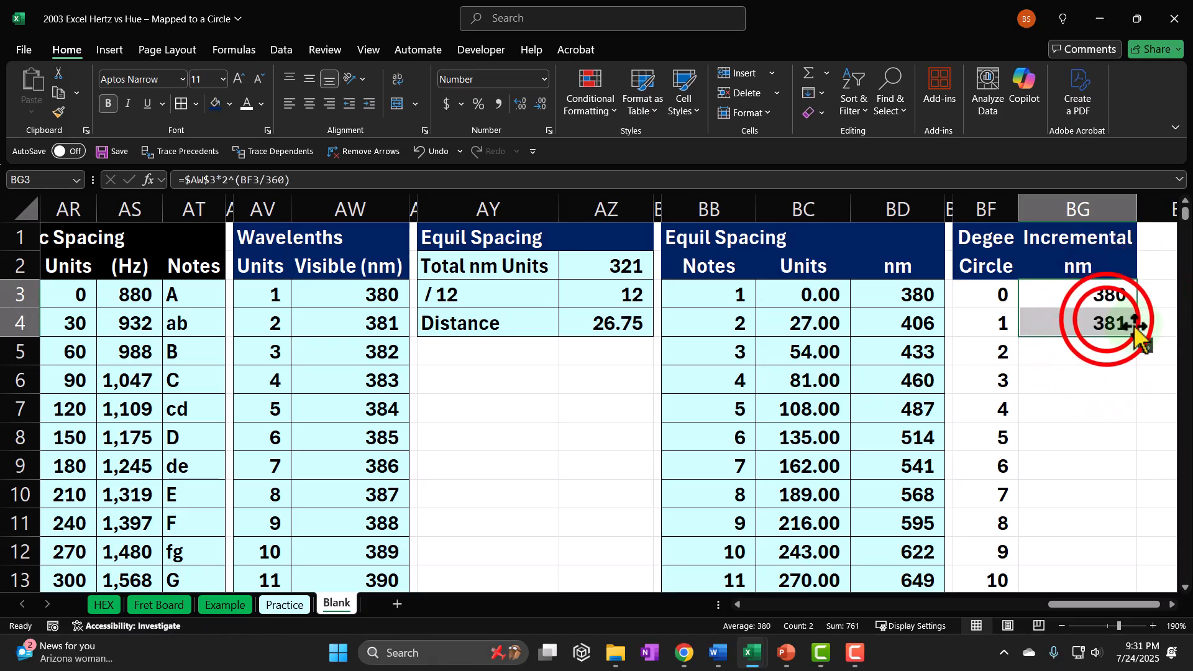
double_click(1106, 320)
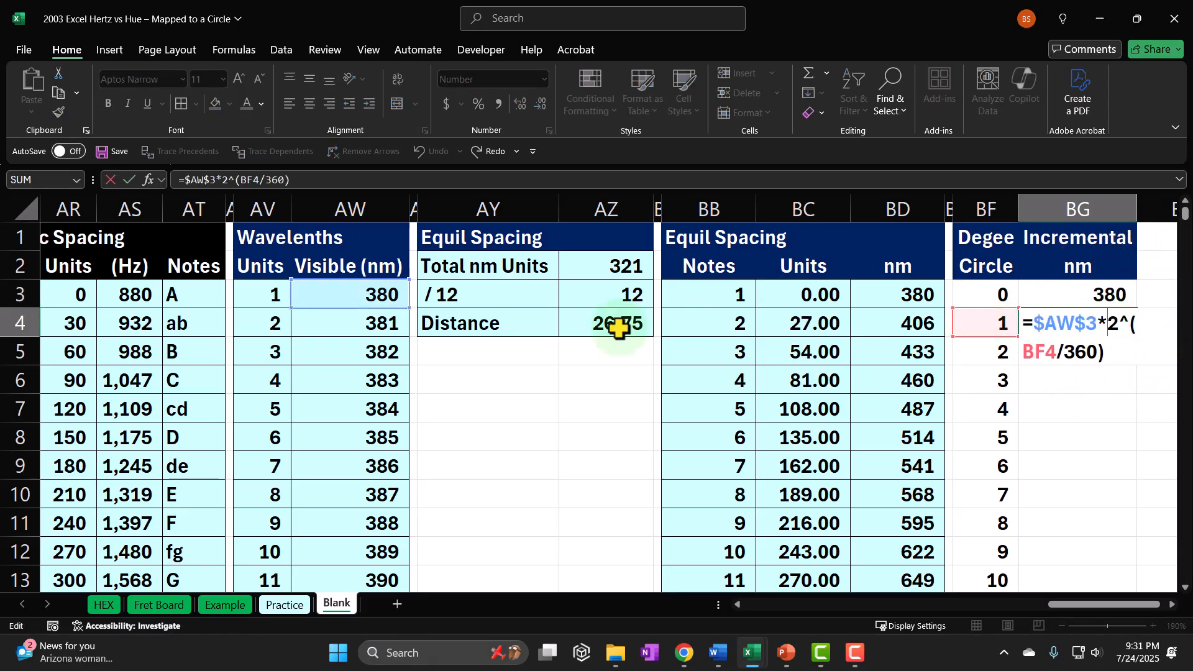
key(Return)
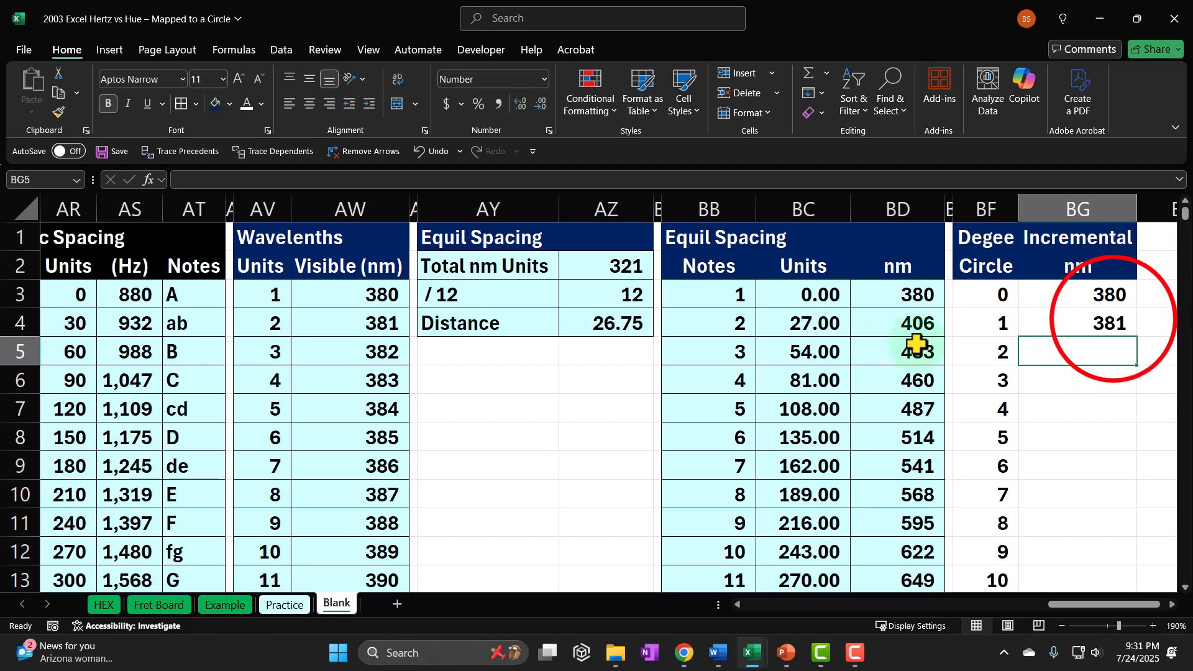
click(1134, 333)
double_click(1134, 333)
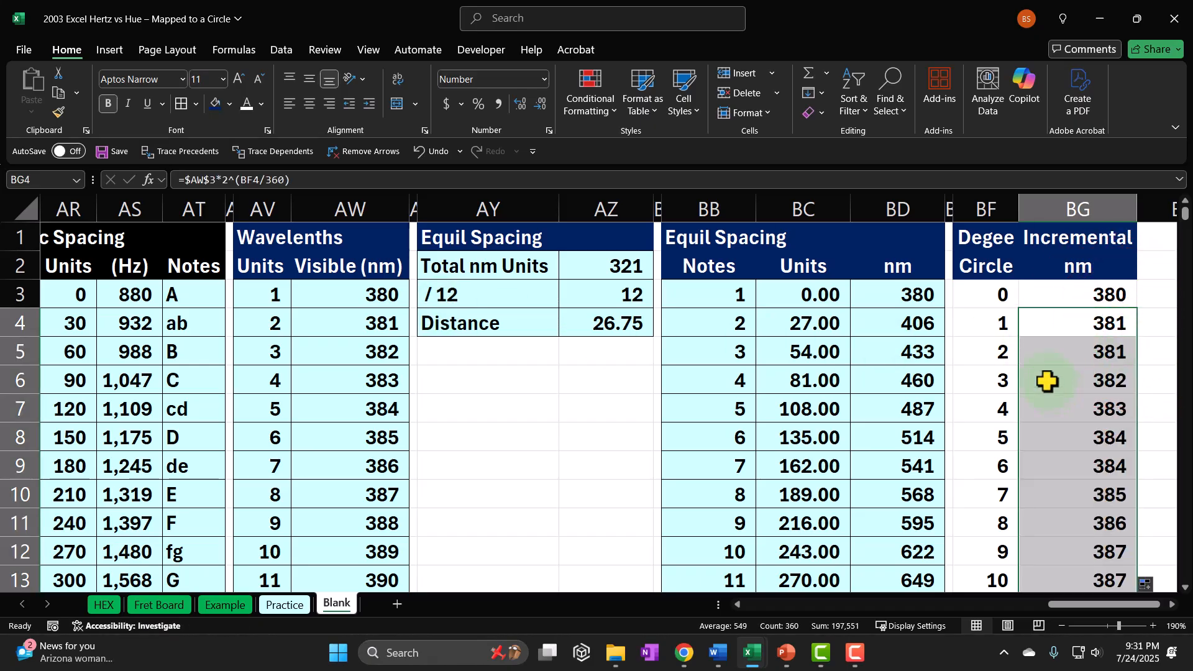
Step: Examine the Incremental nm values down to the 360-degree row, comparing them with the wavelengths in column AW, and return to BG4
scroll(1047, 340, down, 20)
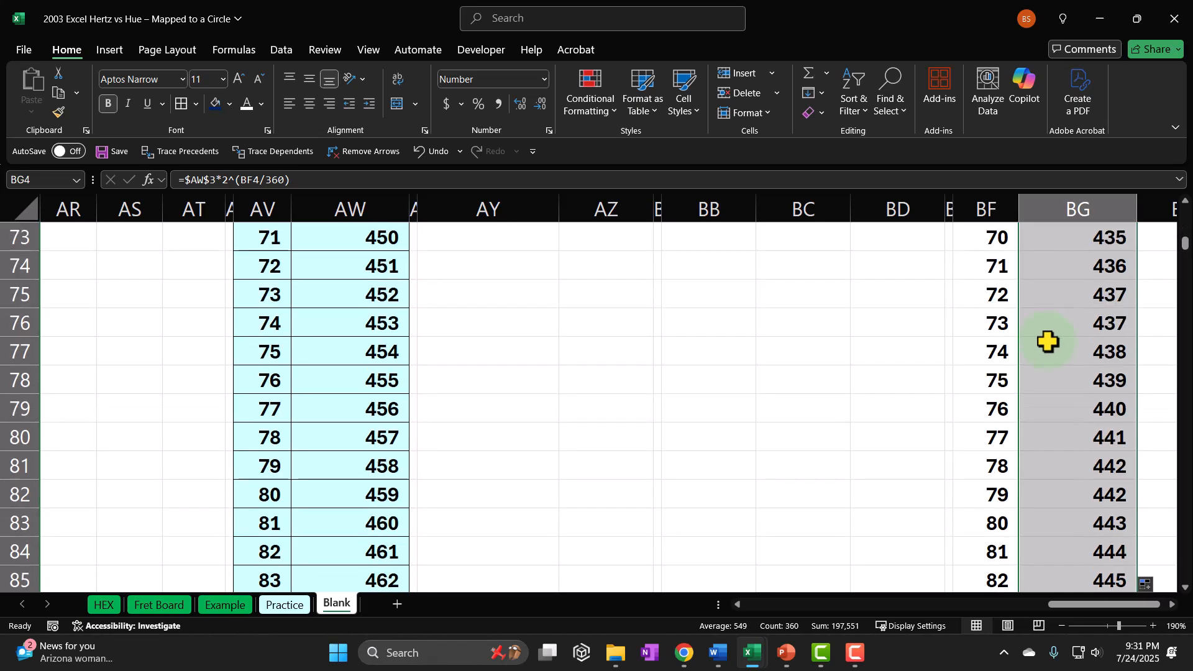
scroll(1047, 340, down, 20)
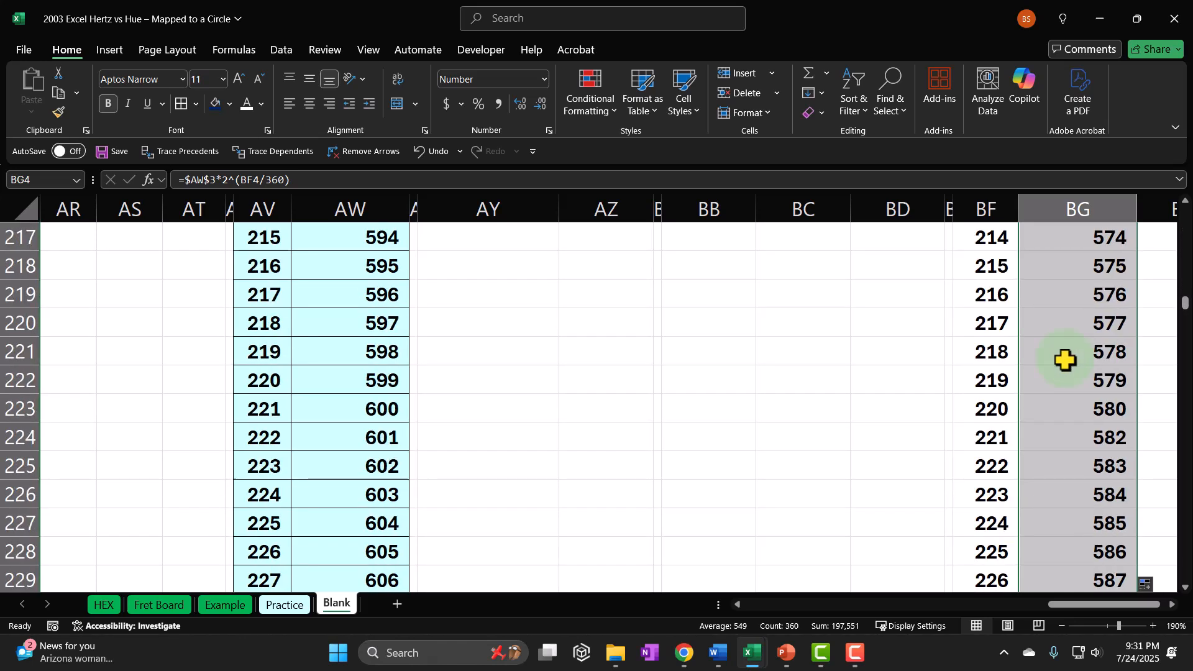
scroll(1065, 360, down, 20)
click(1078, 405)
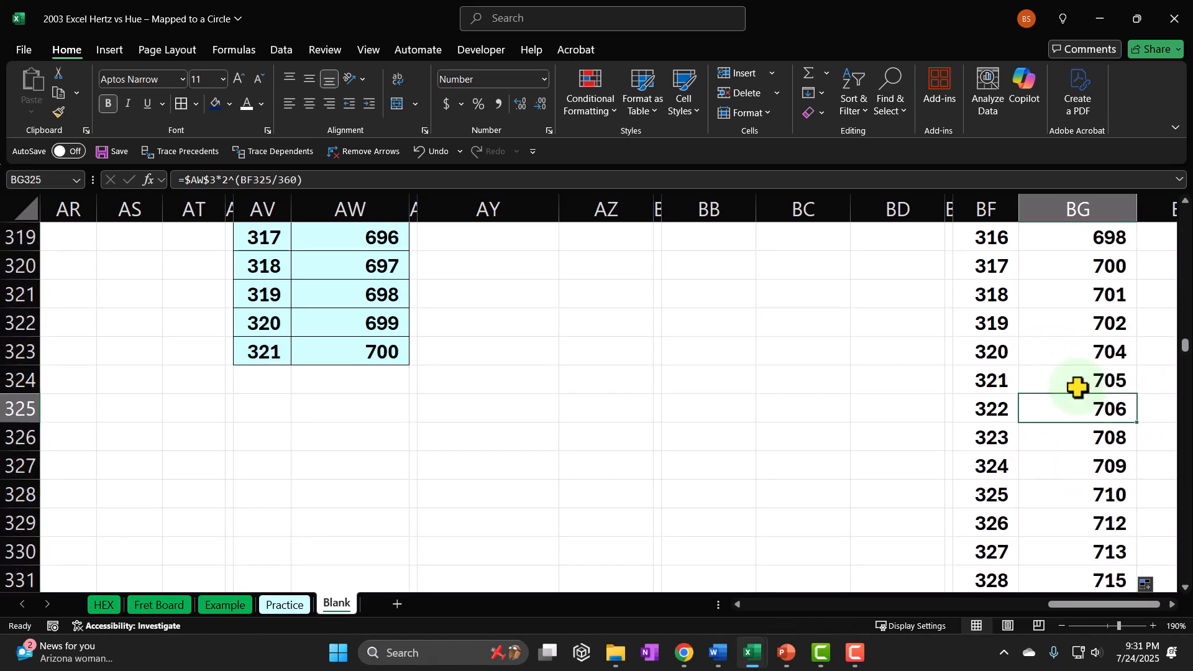
key(Down)
key(Down)
key(Down)
key(Down)
key(Down)
key(Down)
key(Down)
key(Down)
key(Down)
key(Down)
key(Down)
key(Down)
key(Down)
key(Down)
key(Down)
key(Down)
key(Down)
key(Down)
key(Down)
key(Down)
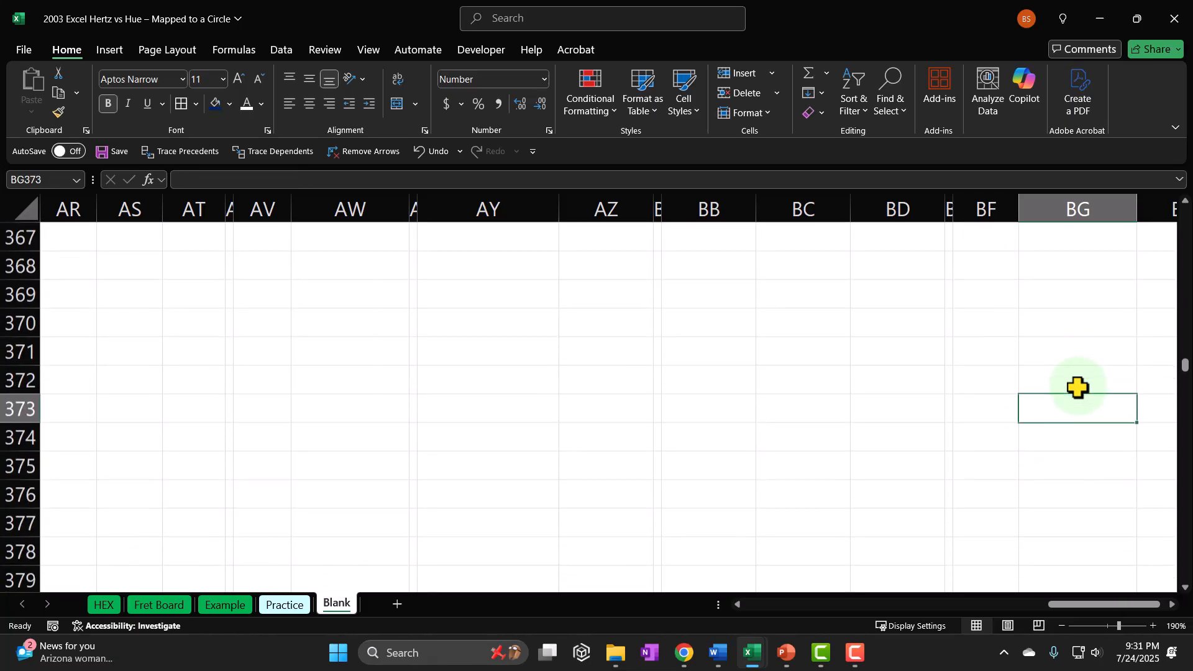
key(Up)
key(Up)
key(Up)
key(Up)
key(Up)
key(Up)
key(Up)
key(Up)
key(Up)
key(Up)
key(Up)
key(Up)
click(1070, 459)
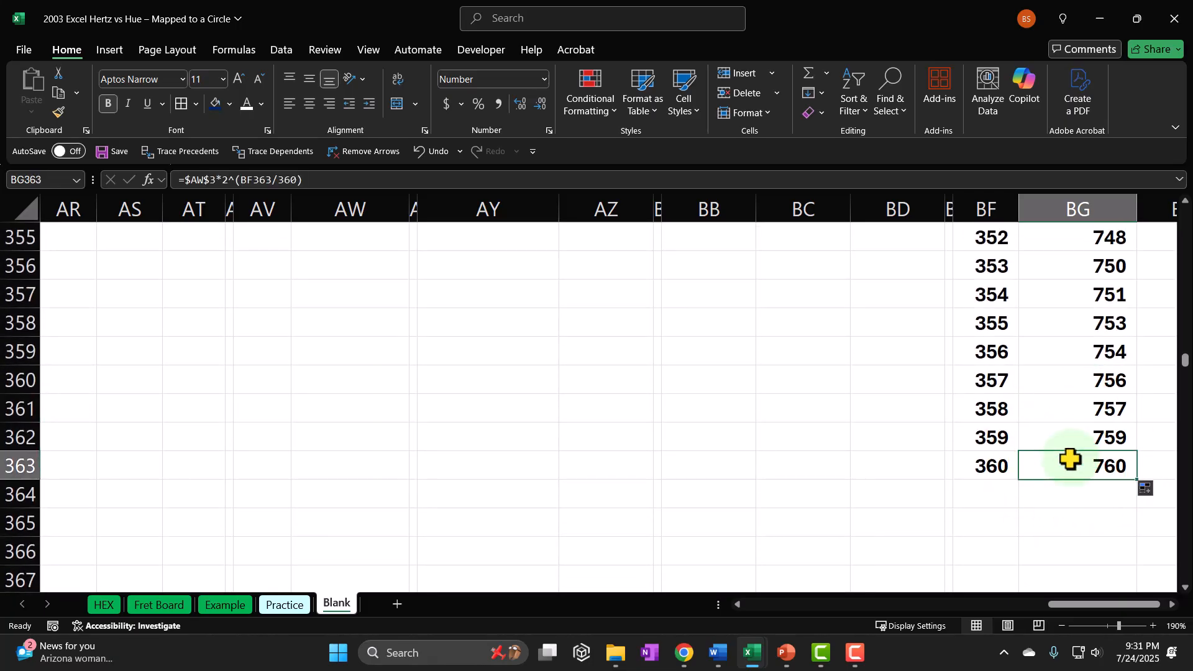
drag(1182, 359, 1184, 217)
click(1097, 313)
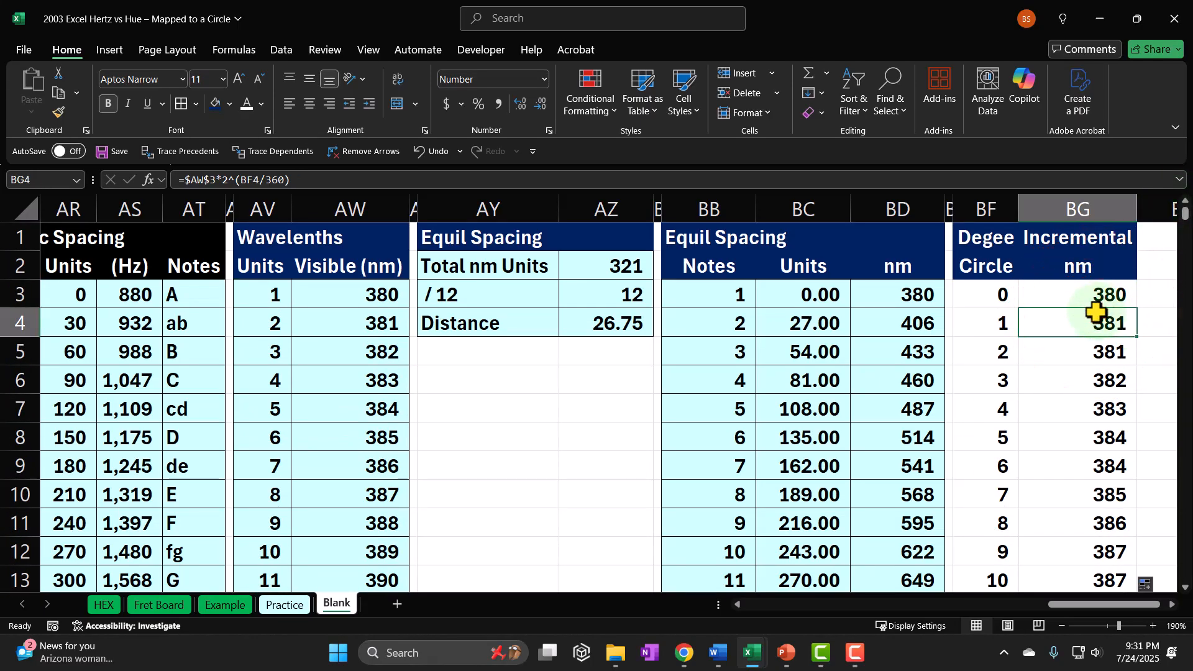
key(Right)
key(Right)
key(Right)
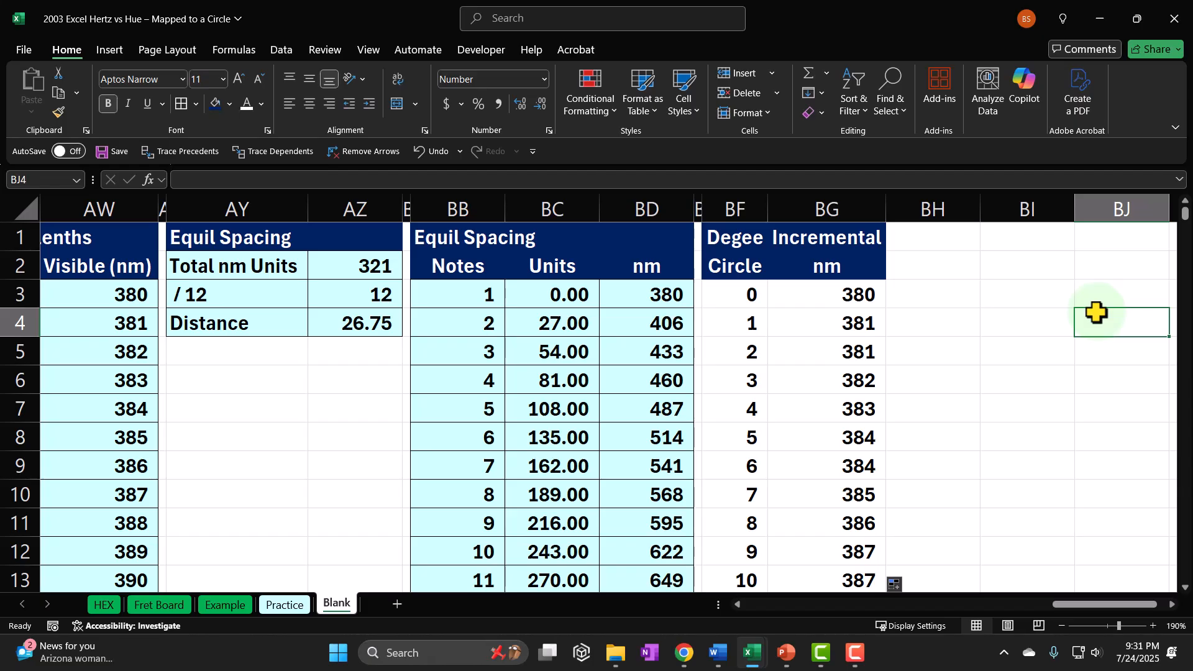
scroll(1056, 323, down, 1)
scroll(1013, 360, up, 1)
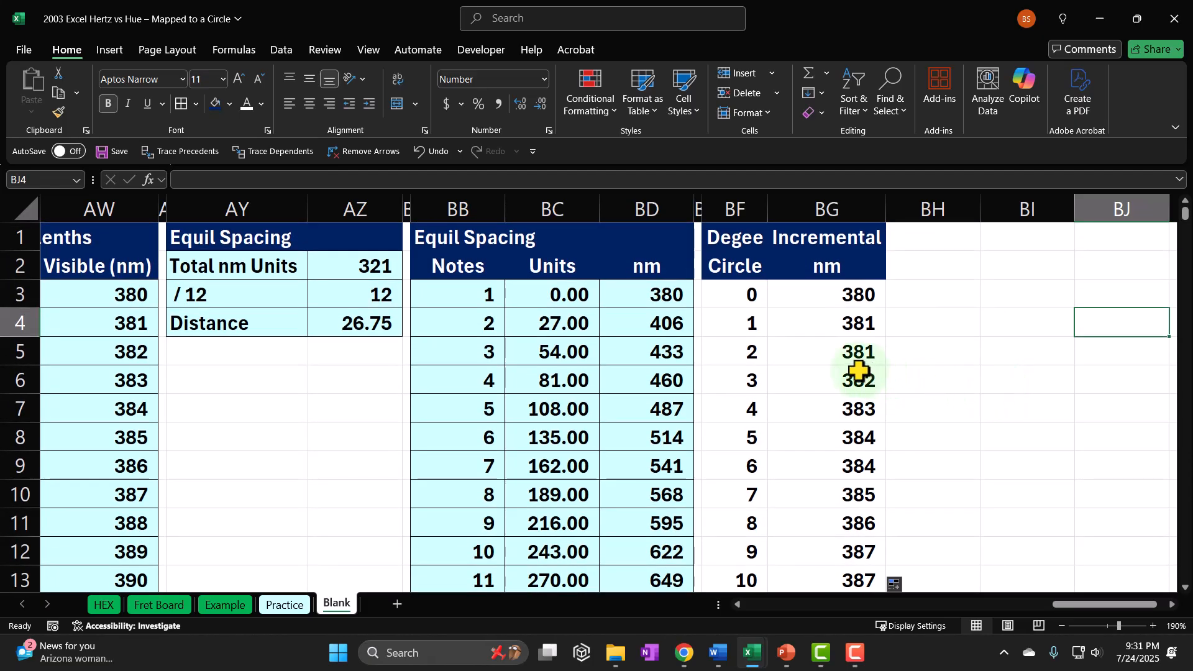
click(819, 303)
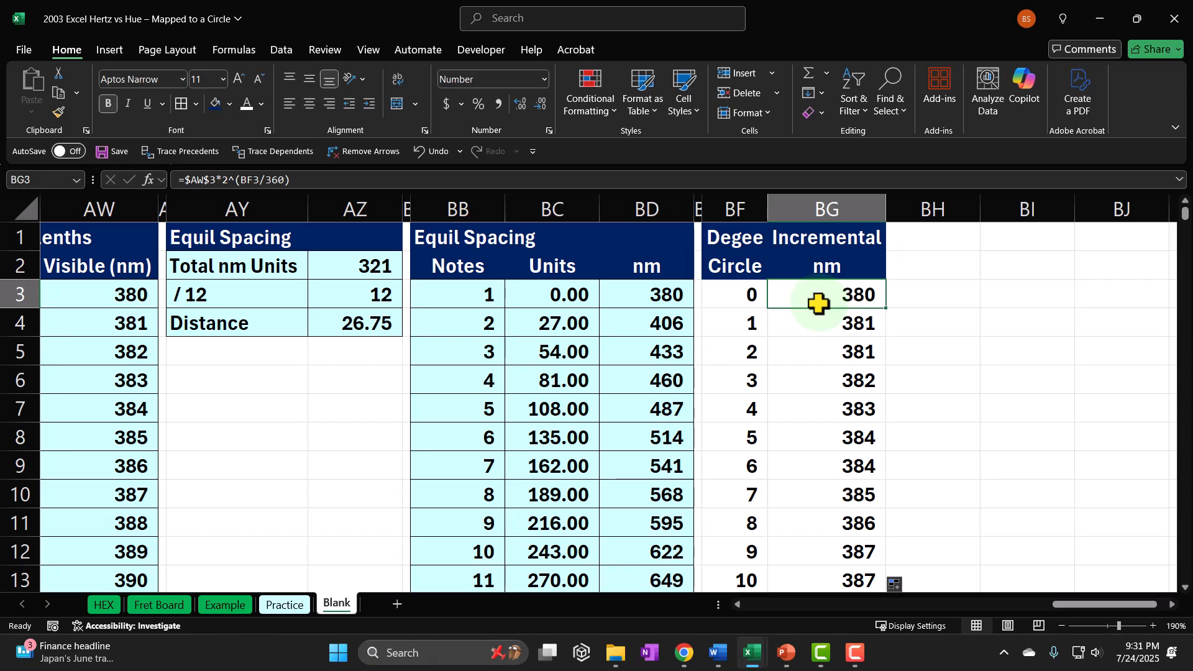
drag(729, 305, 843, 353)
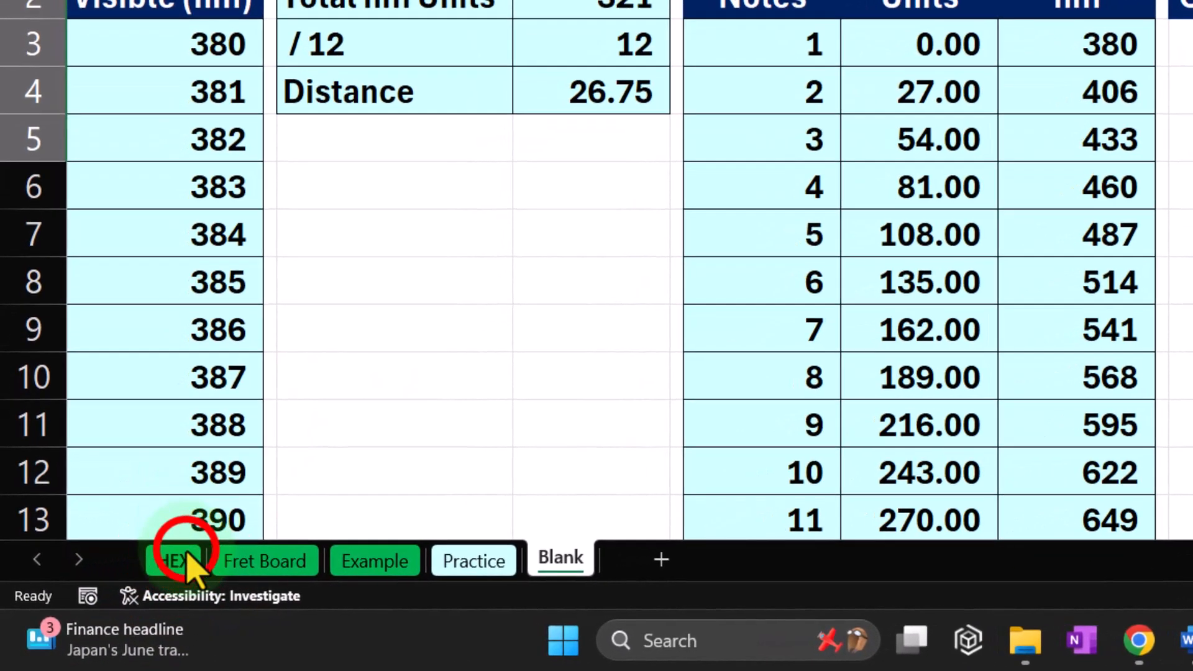
Step: Open the HEX sheet and examine how hue degrees, frequencies and HEX colours line up past the 300-degree row, returning to the first row
click(104, 604)
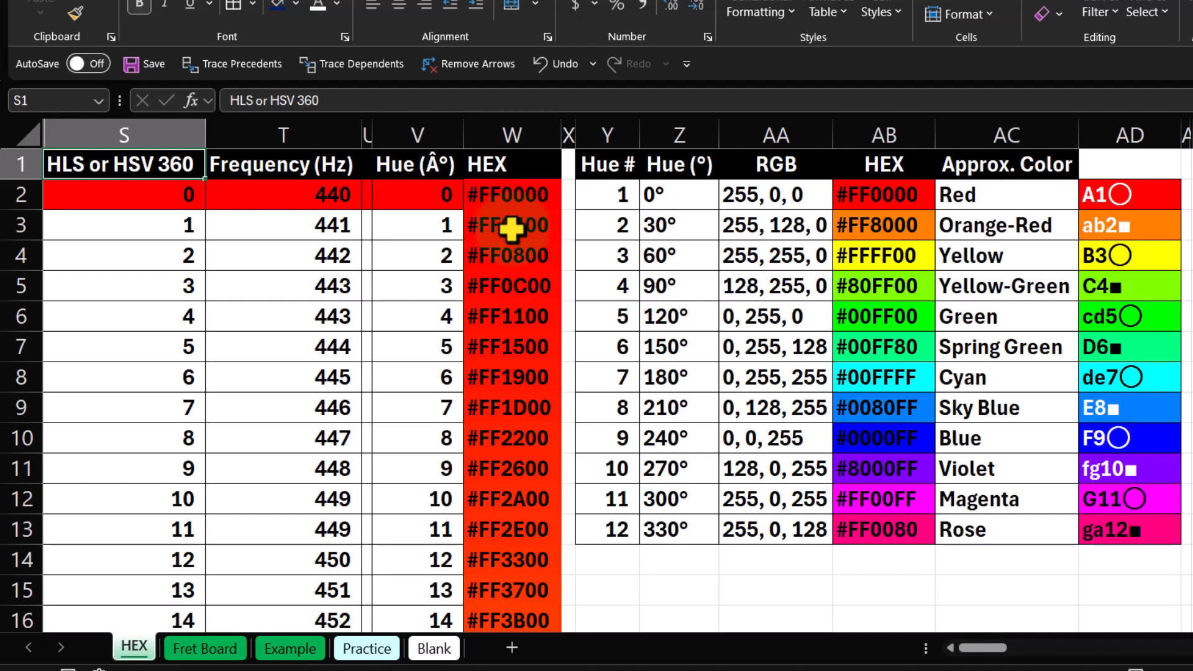
scroll(514, 231, down, 12)
scroll(499, 349, down, 20)
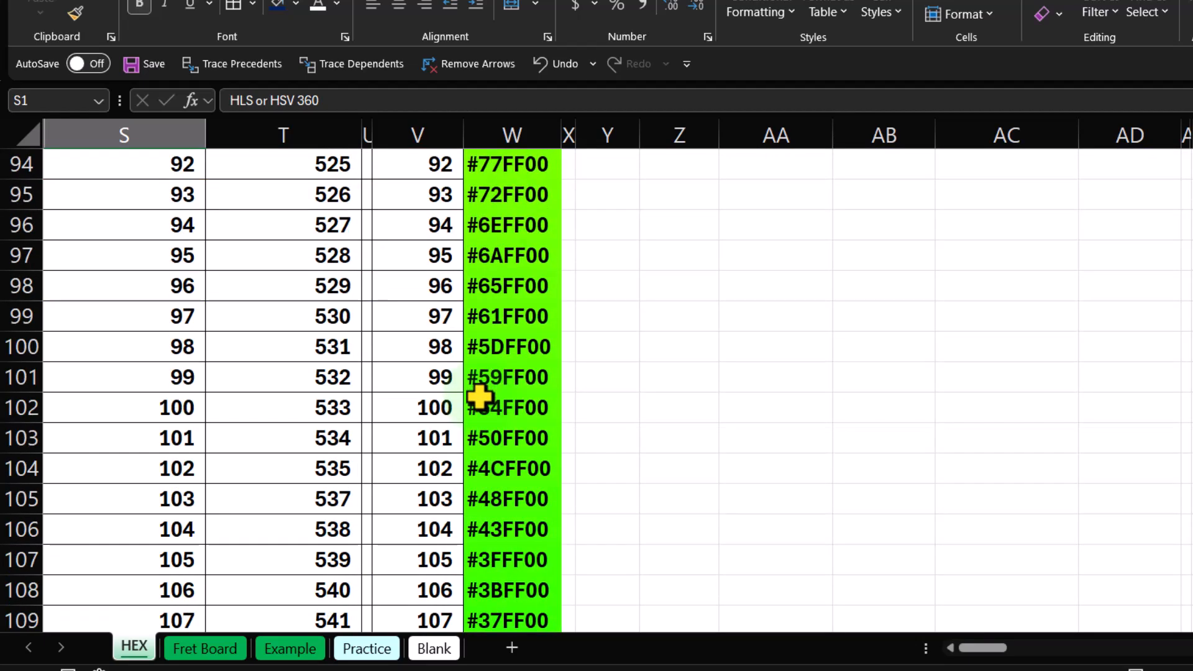
scroll(476, 426, down, 20)
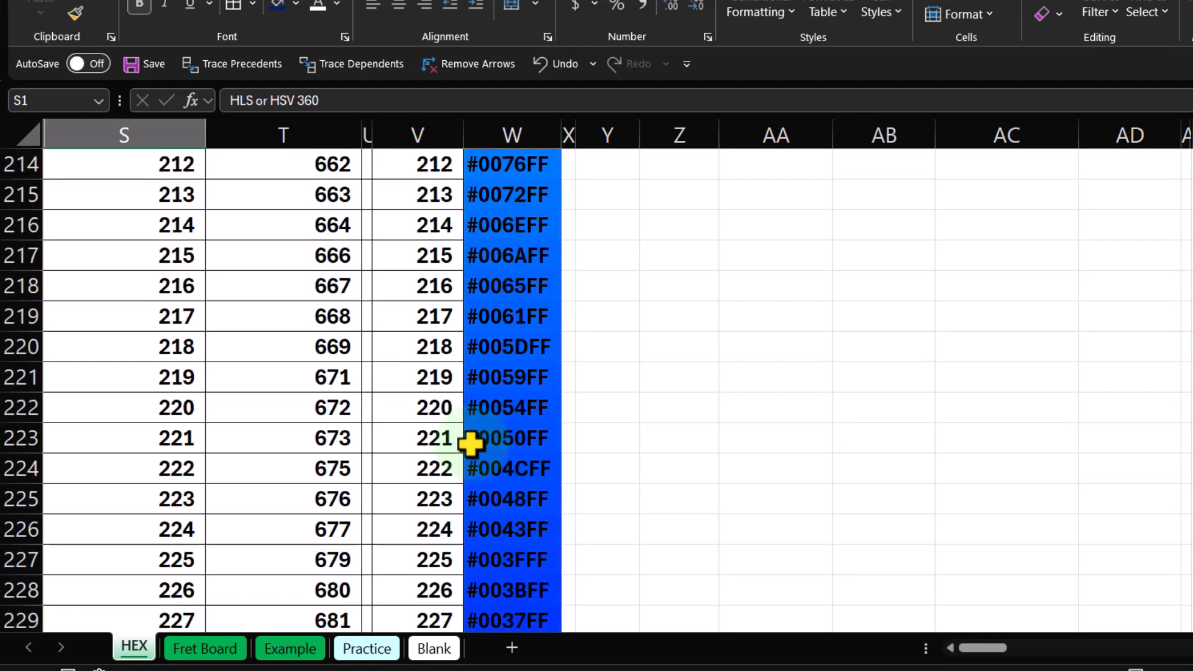
scroll(470, 449, down, 19)
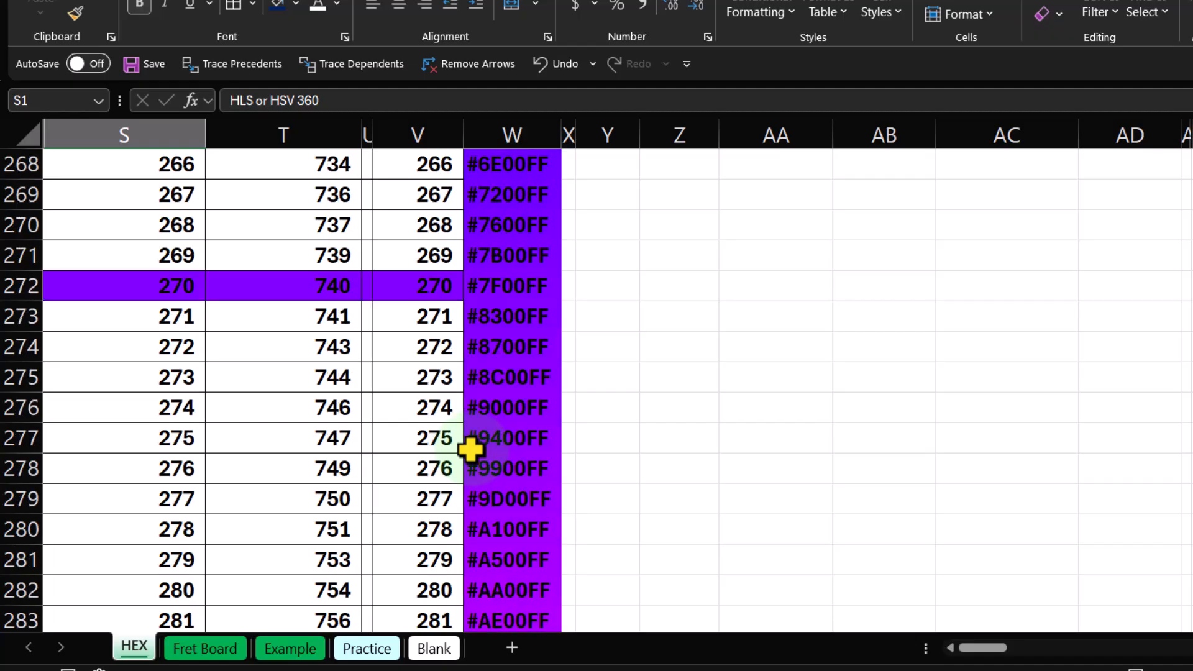
scroll(470, 458, up, 11)
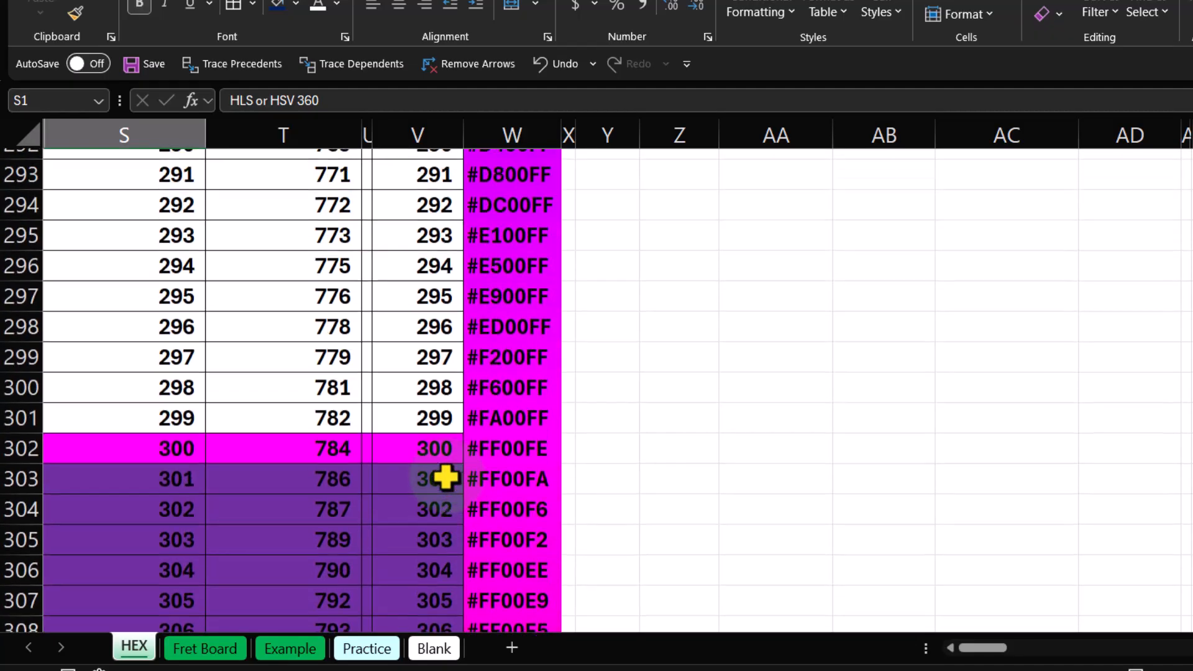
scroll(251, 435, down, 3)
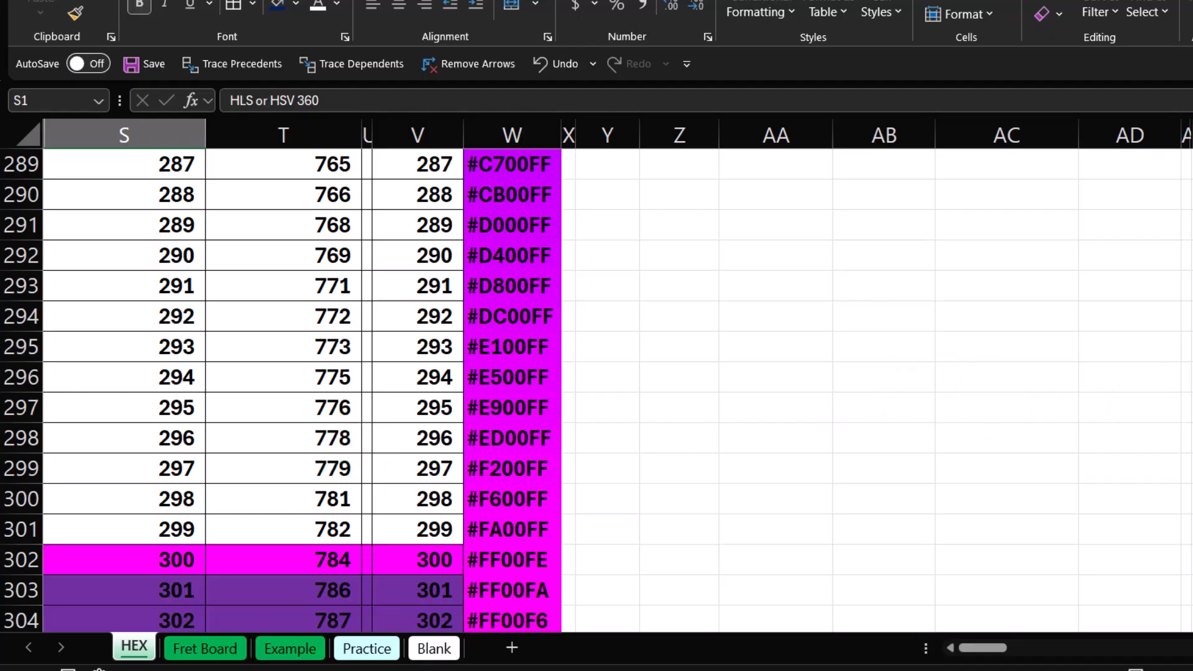
drag(1191, 484, 1192, 155)
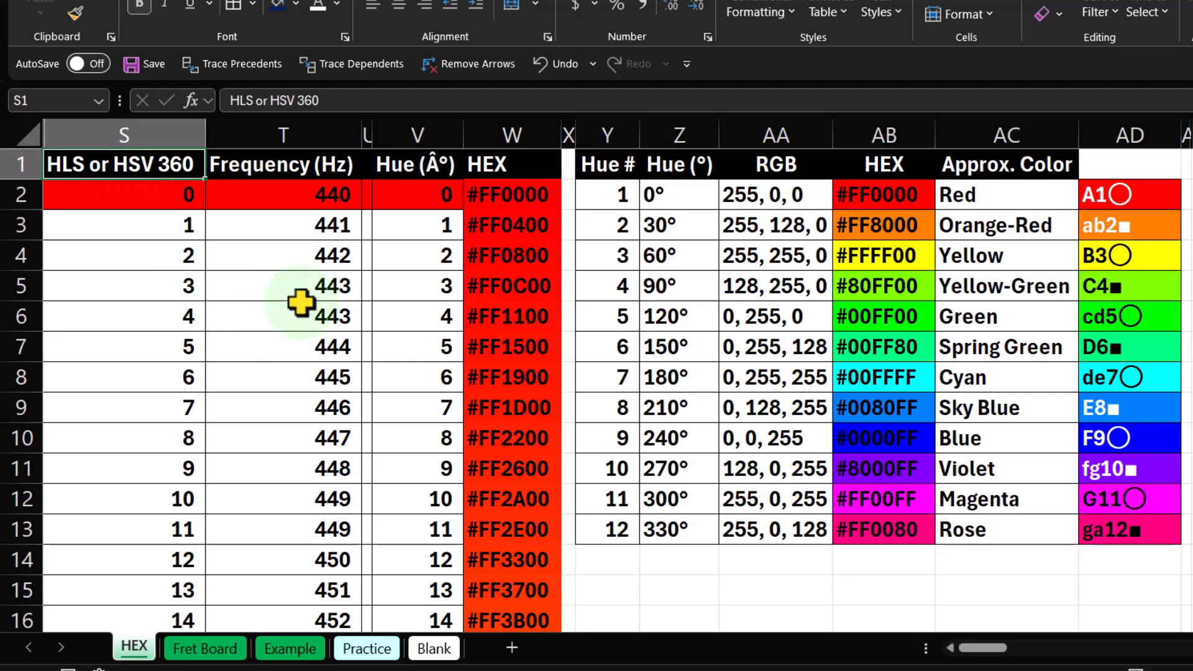
Step: Examine the Frequency (Hz) values against the hue degrees and HEX colours down to the 359-degree row, and return to the top
scroll(421, 345, down, 20)
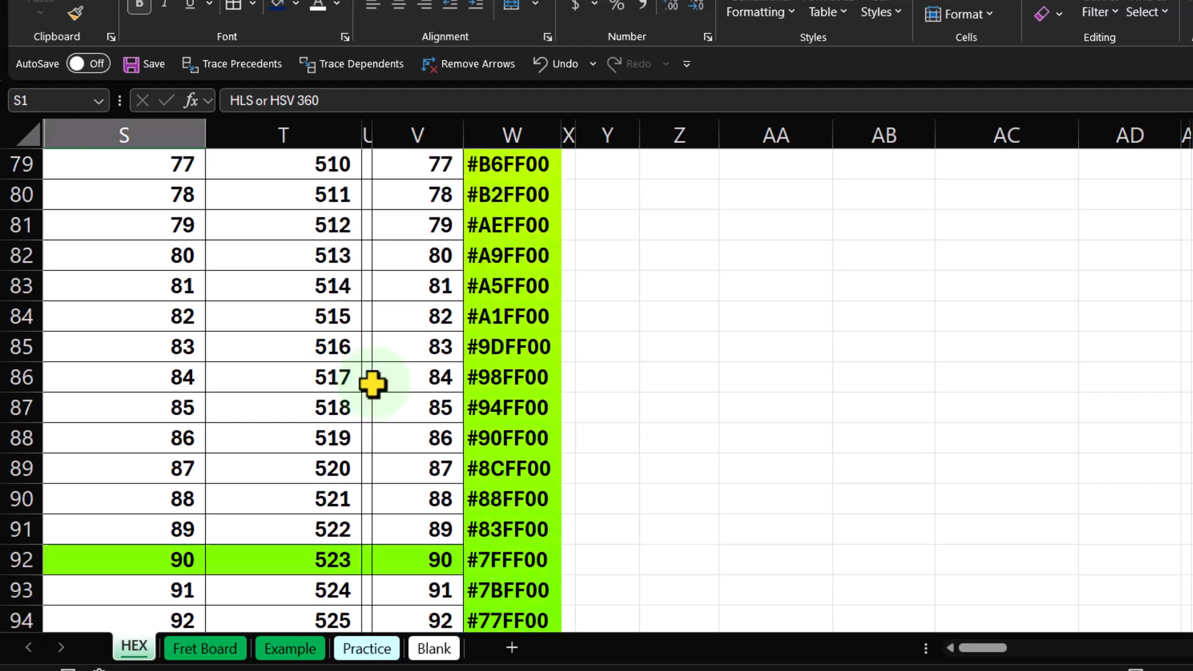
scroll(365, 377, down, 18)
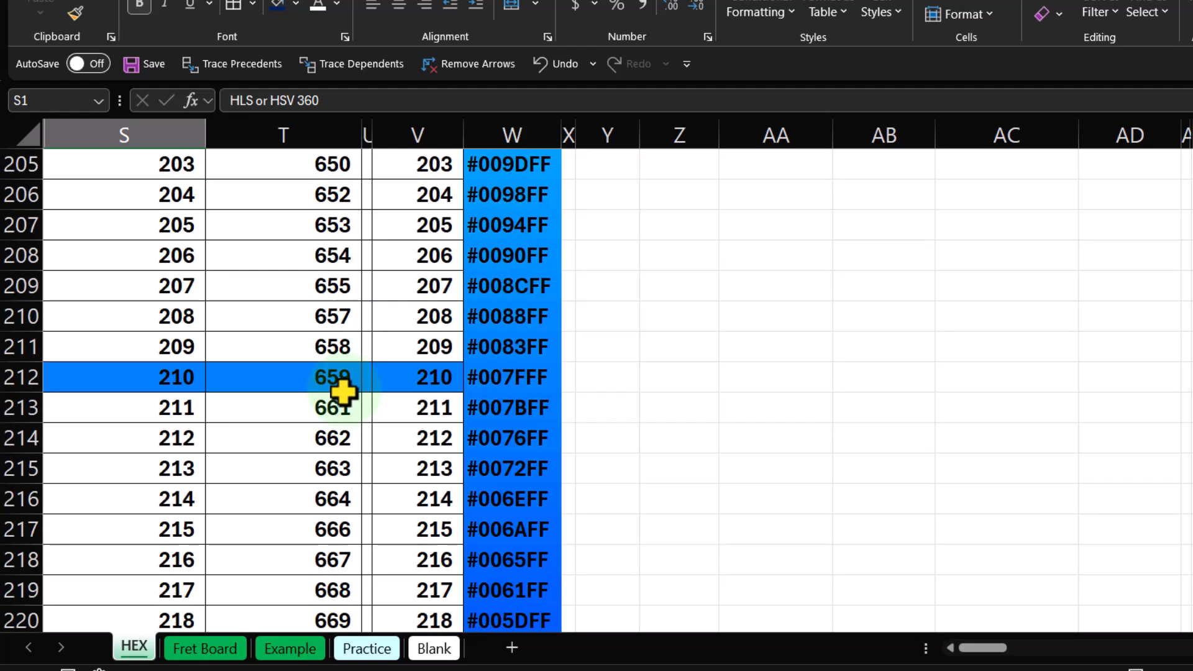
scroll(344, 391, down, 5)
scroll(342, 390, down, 5)
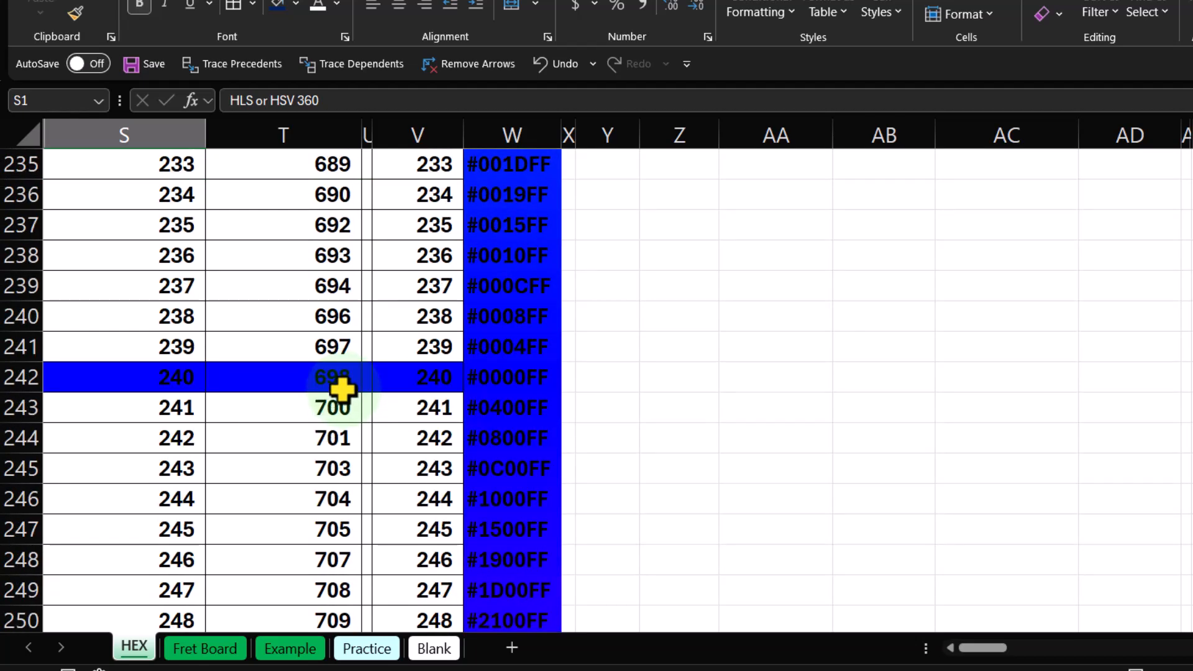
scroll(342, 389, down, 6)
scroll(370, 314, down, 6)
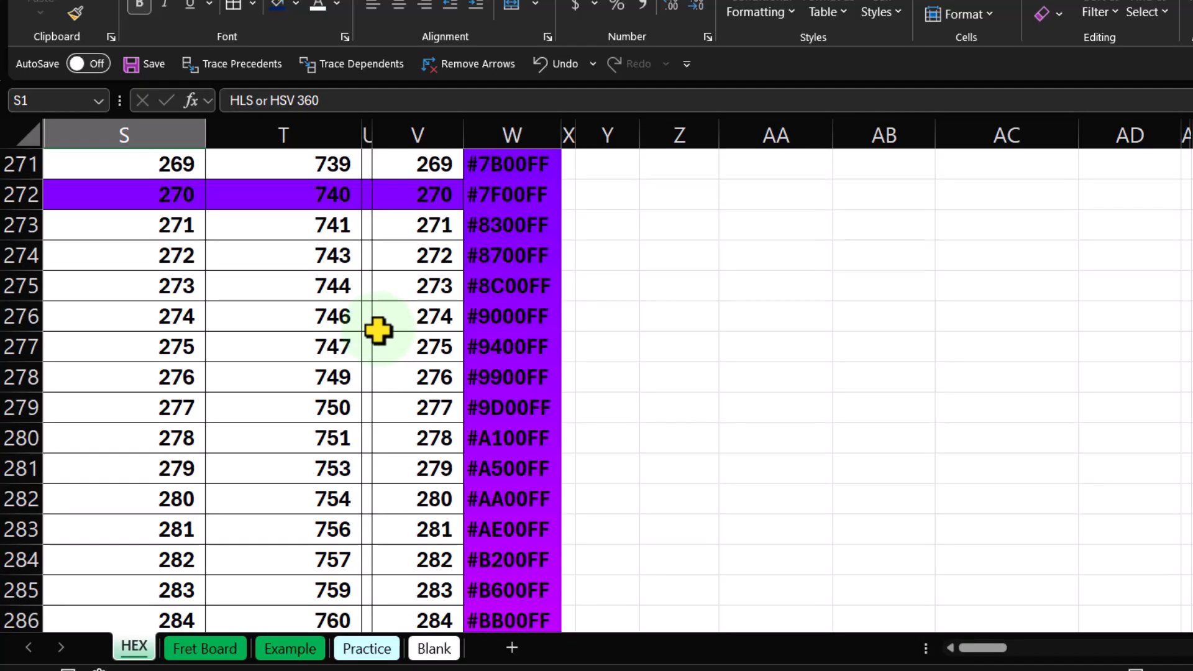
scroll(355, 327, down, 8)
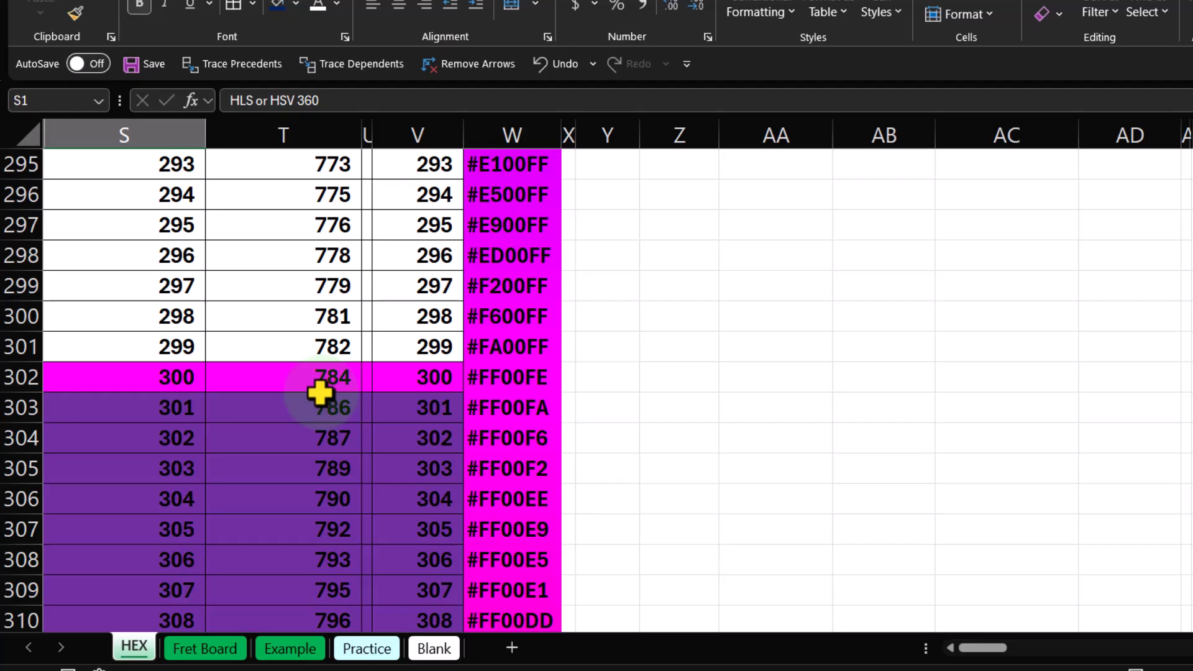
scroll(320, 392, down, 16)
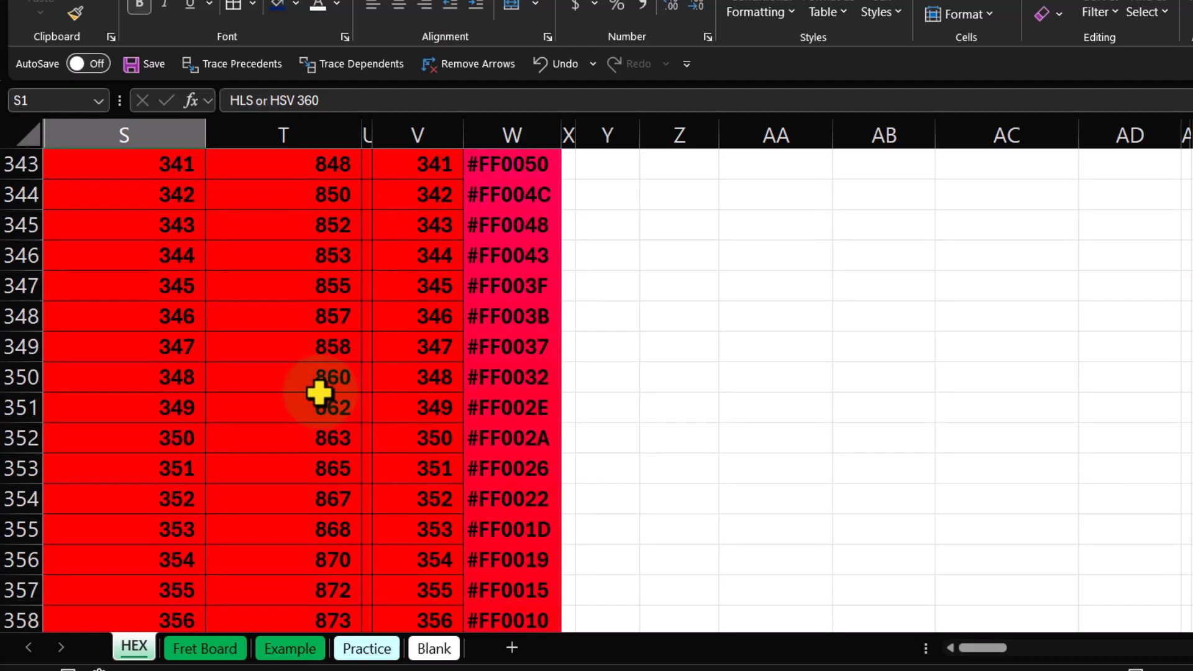
scroll(319, 392, down, 3)
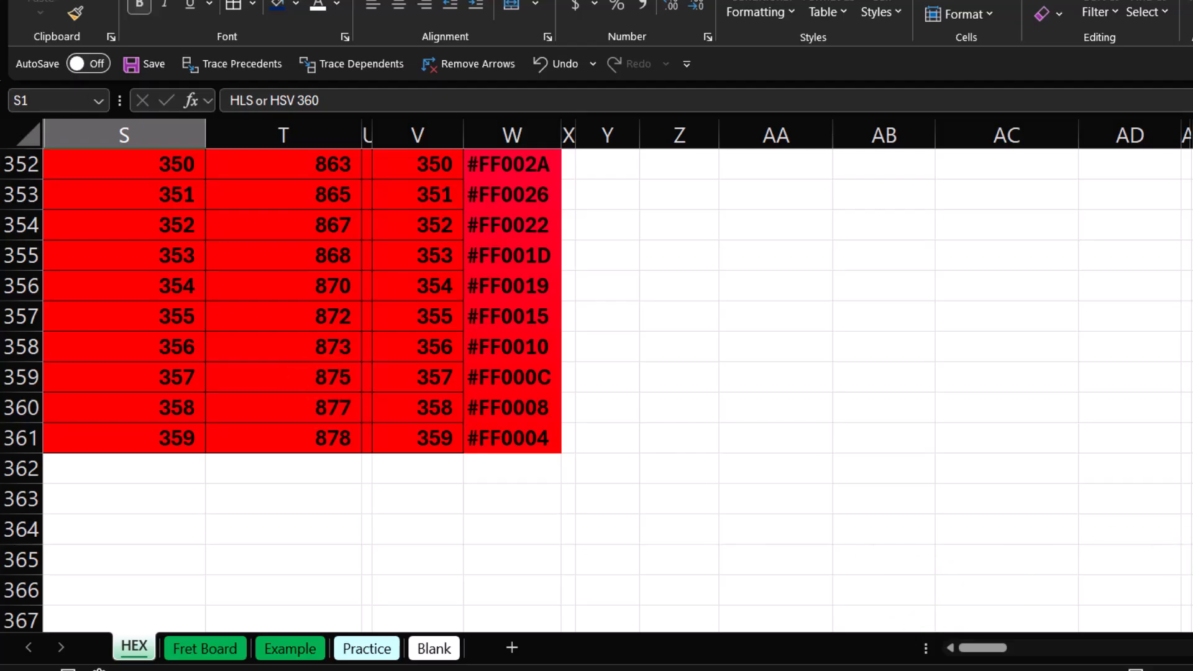
scroll(597, 390, up, 20)
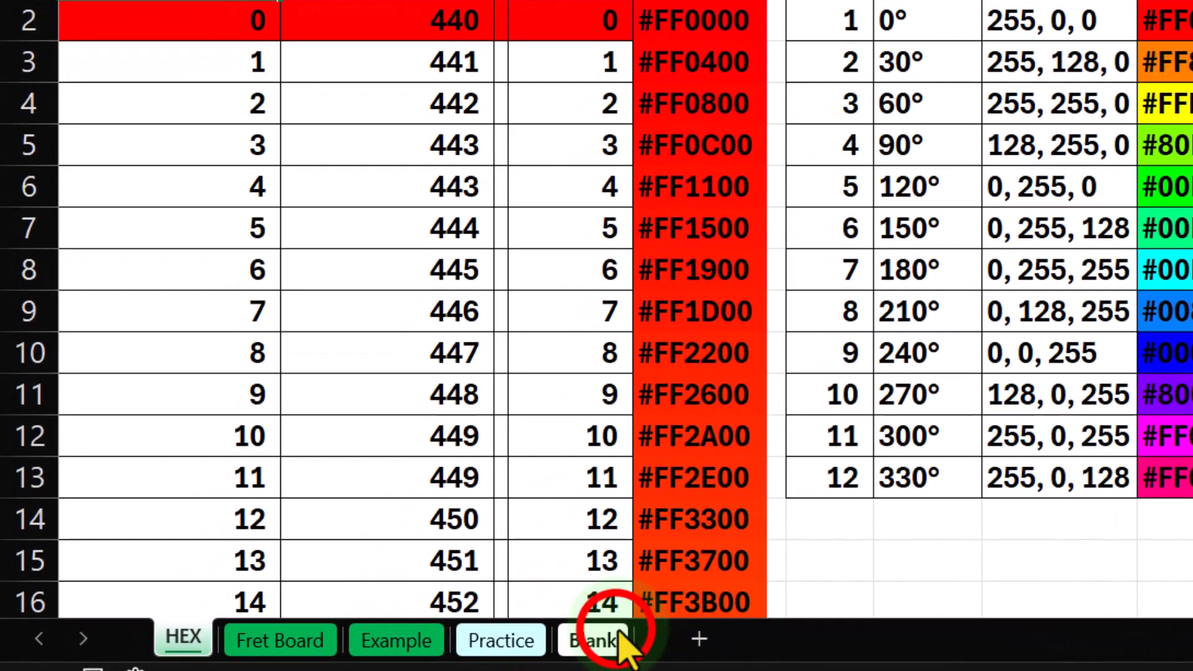
Step: Return to the Blank sheet and check the Degree Circle and Incremental nm columns down to the 360-degree row
click(619, 632)
drag(749, 297, 851, 293)
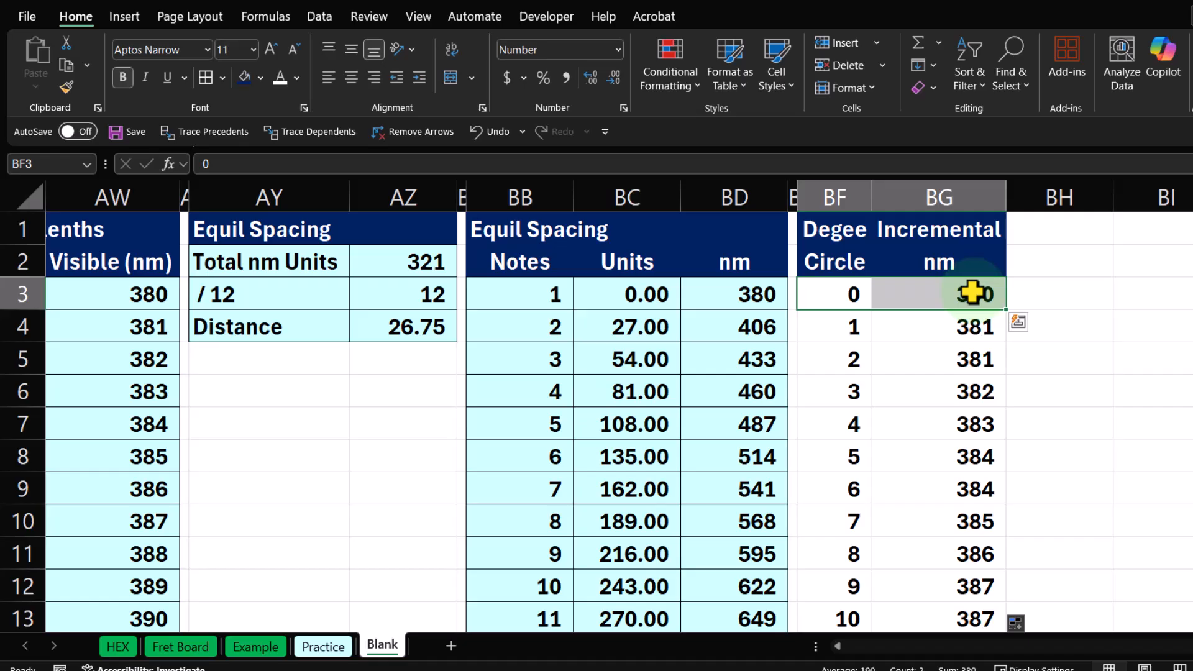
key(ctrl+Down)
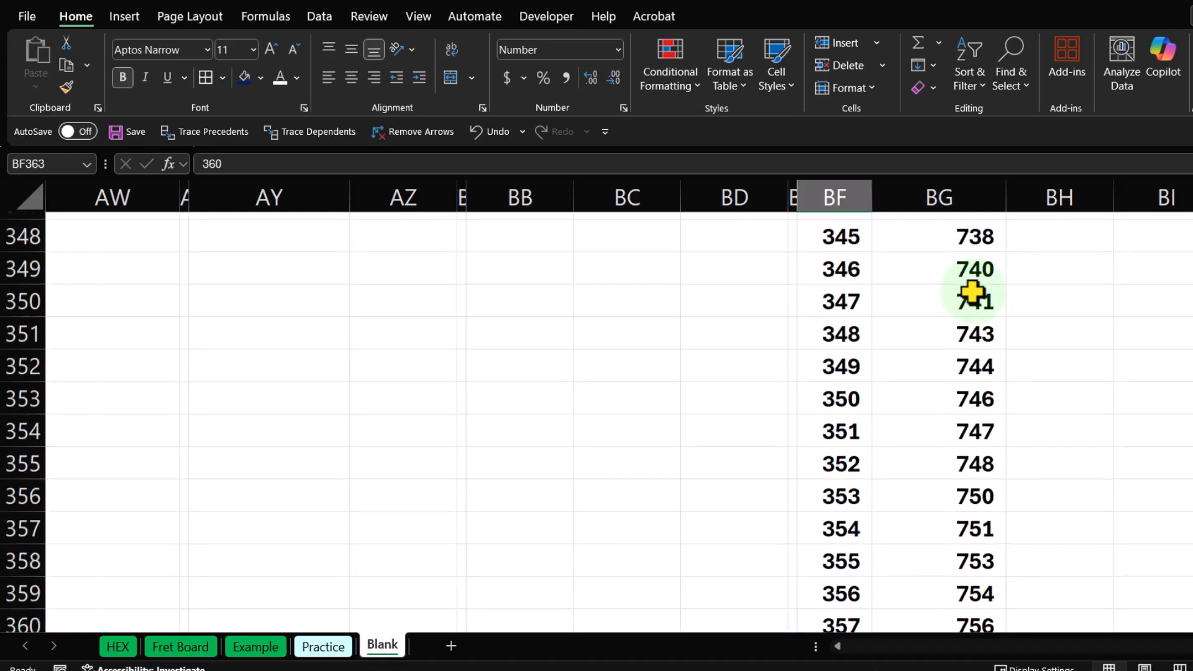
scroll(972, 292, down, 1)
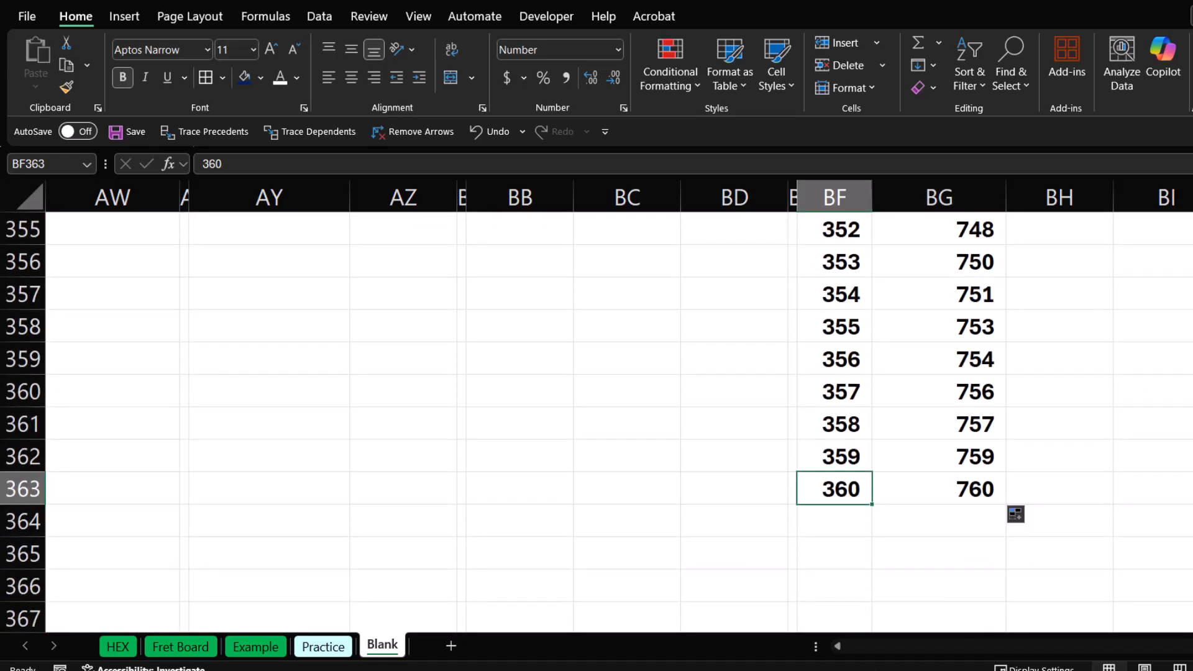
scroll(619, 423, up, 20)
Step: Apply cell borders and the recently used light cyan fill to the degree and nm values in BF3:BG363
drag(853, 289, 967, 267)
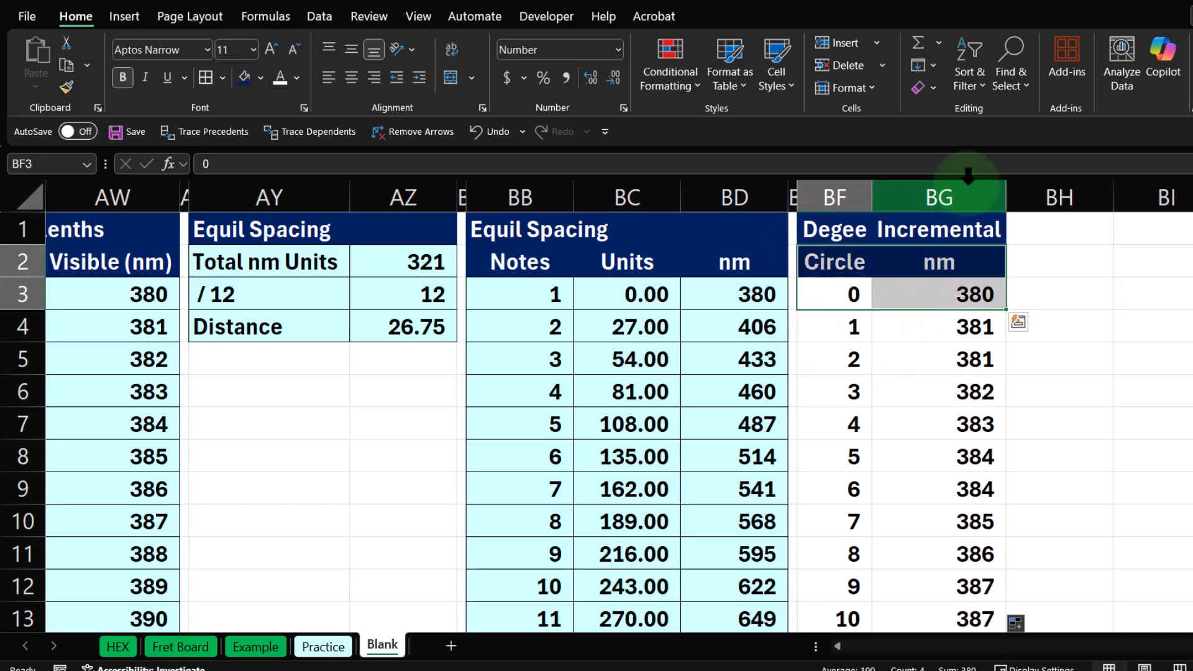
key(Left)
key(Down)
key(Right)
key(Up)
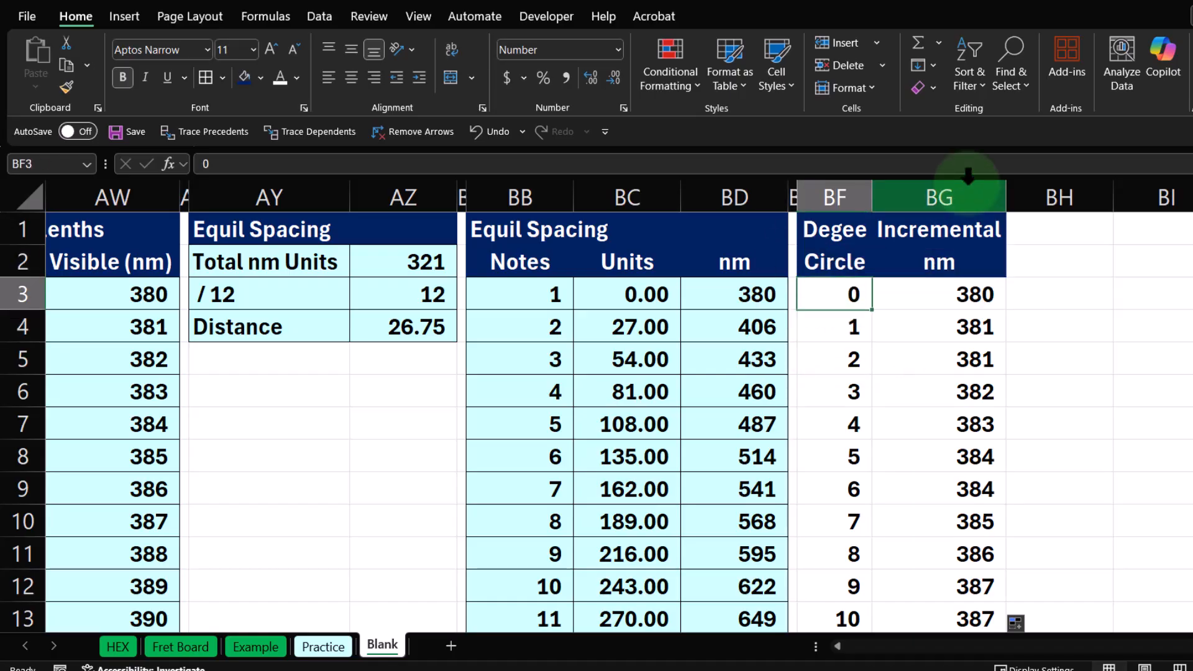
key(Right)
key(shift+Left)
key(shift+Right)
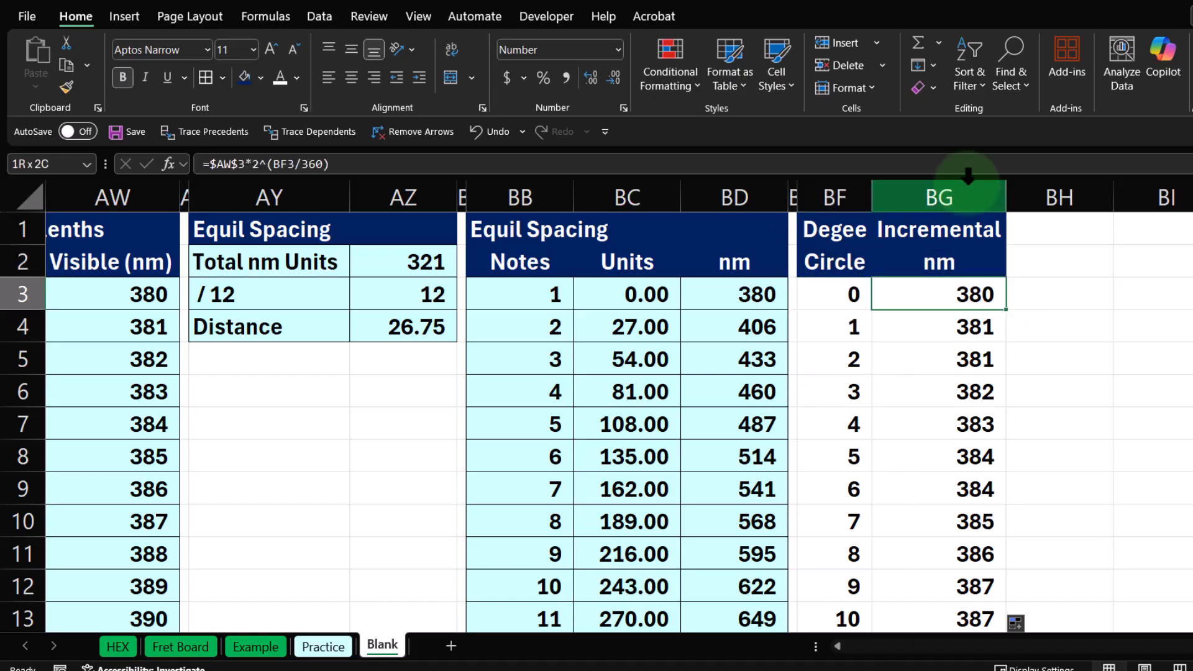
key(shift+Left)
key(ctrl+shift+Down)
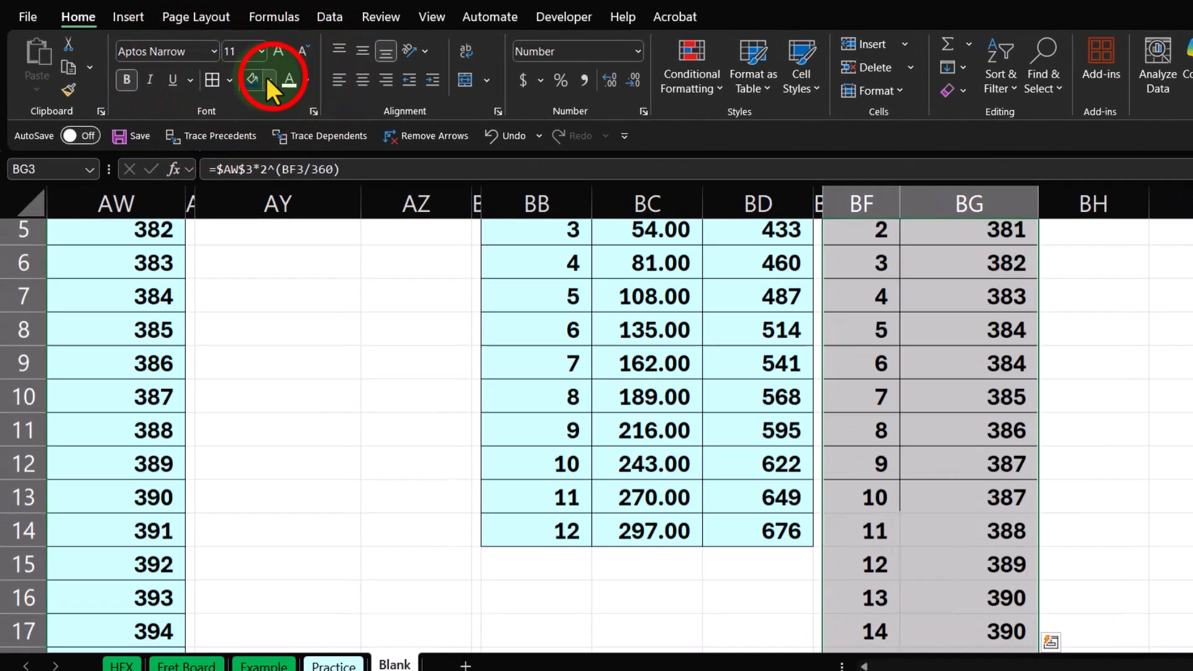
click(268, 84)
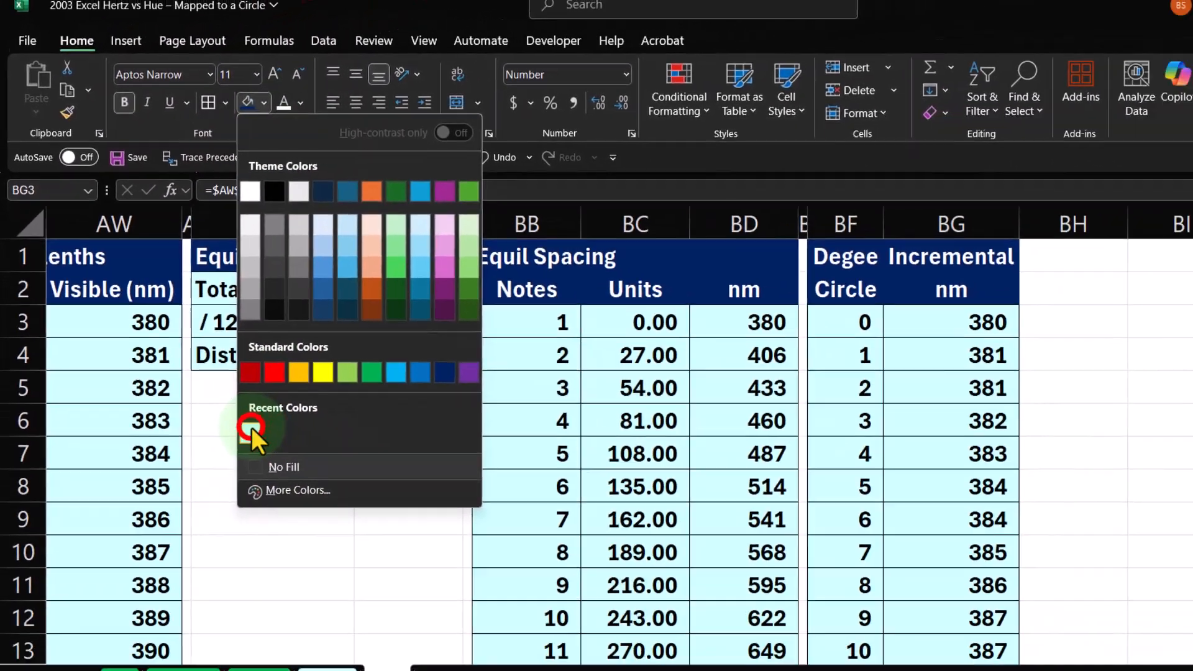
click(261, 410)
click(900, 296)
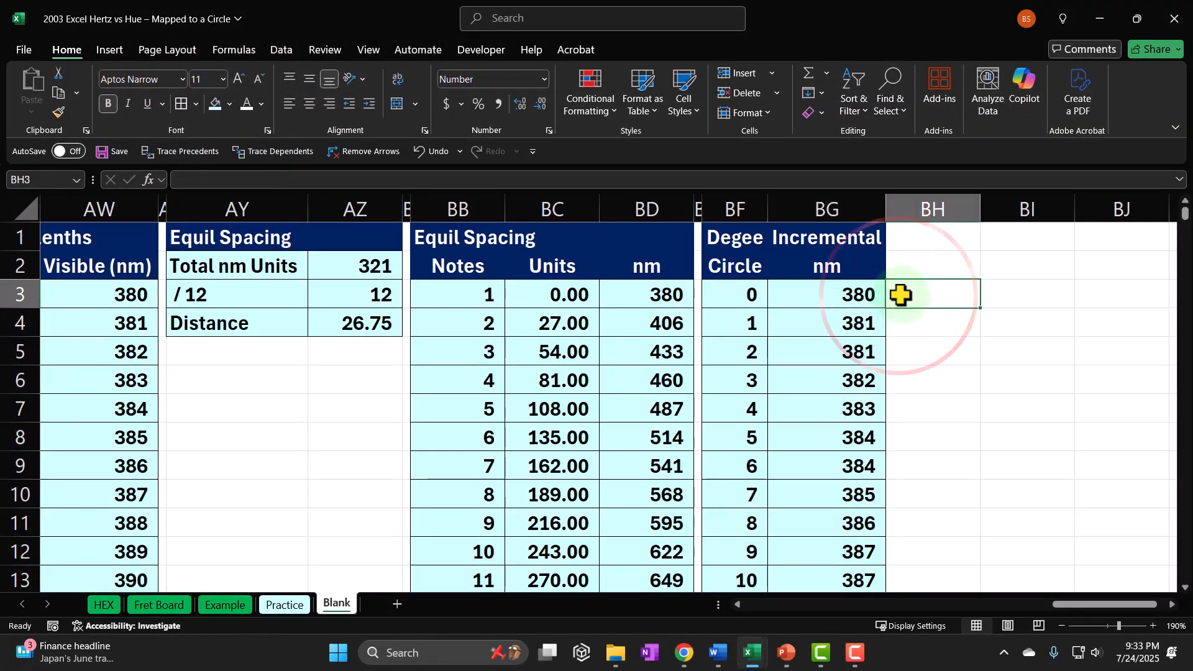
Step: Copy the format of narrow spacer column BE onto column BH with Format Painter
key(Right)
key(Right)
key(Right)
key(Right)
key(Right)
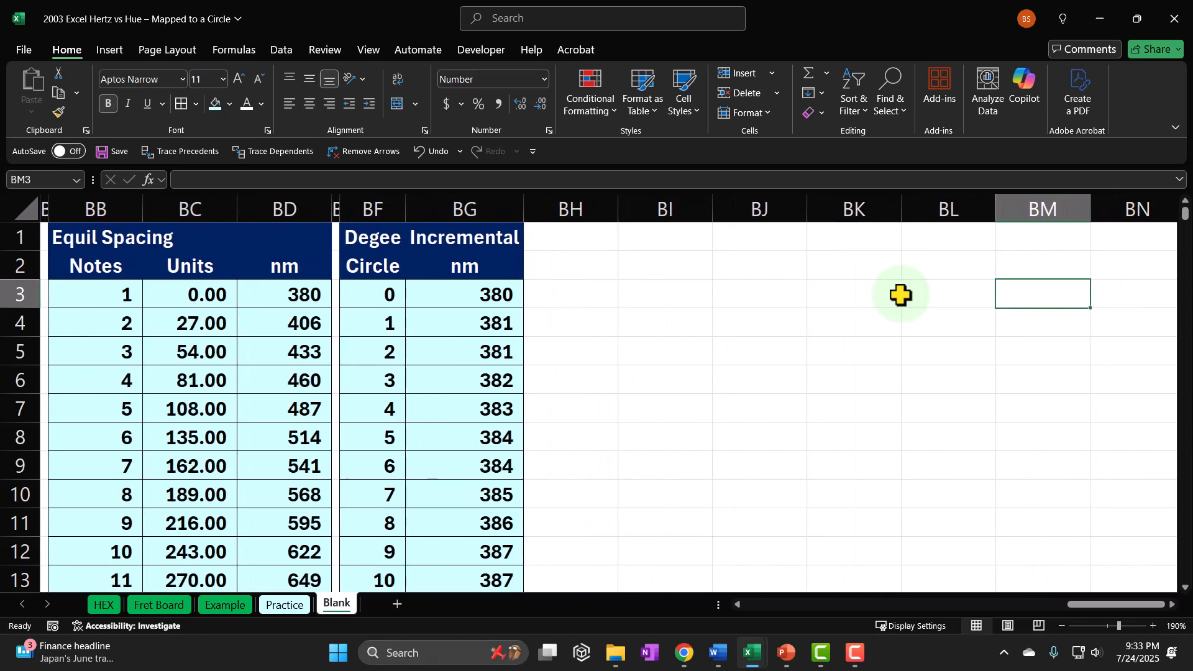
click(335, 199)
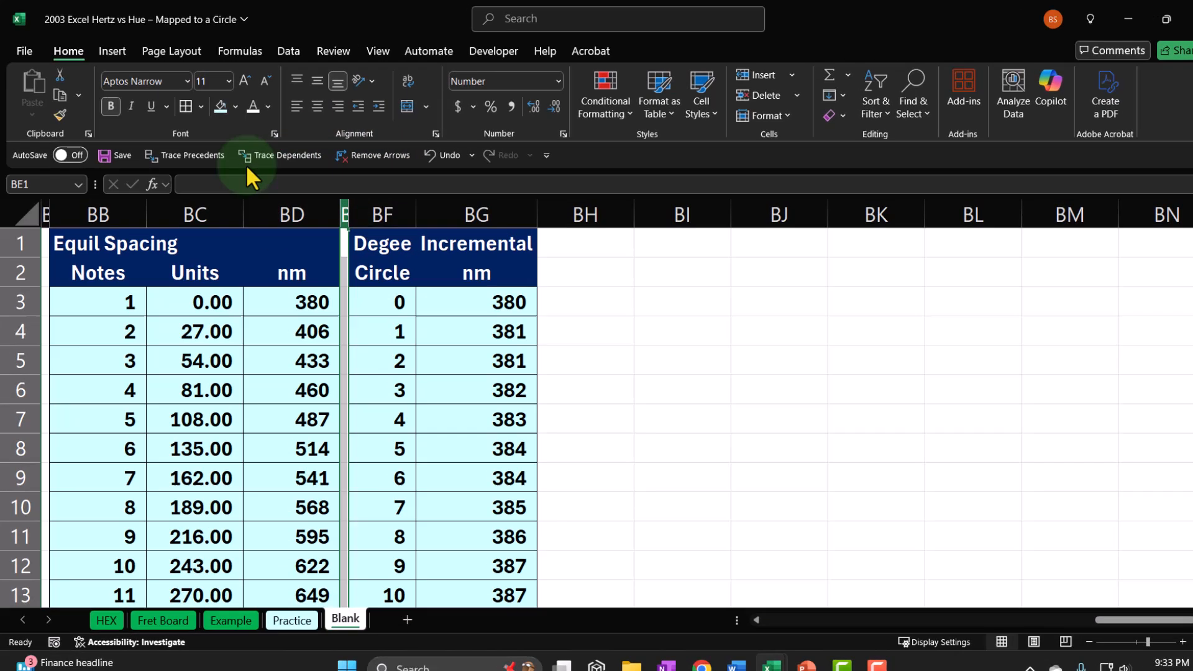
click(59, 110)
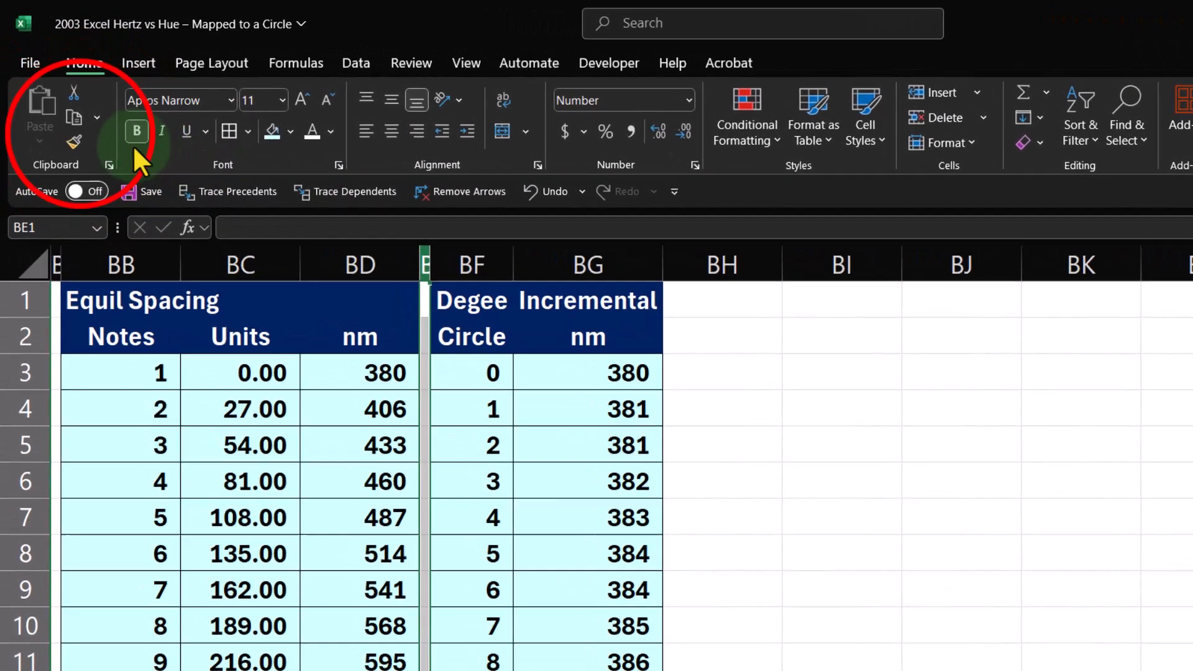
click(810, 268)
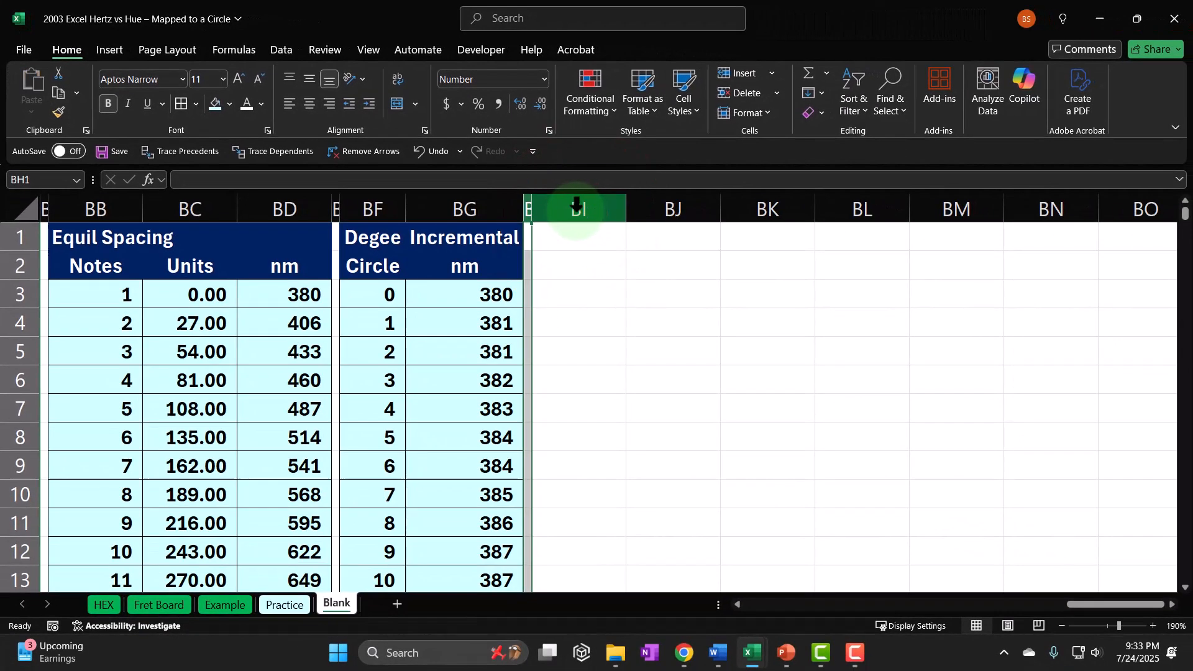
Step: Enter the heading "Logarithmic Spacing" in cell BI1
click(591, 236)
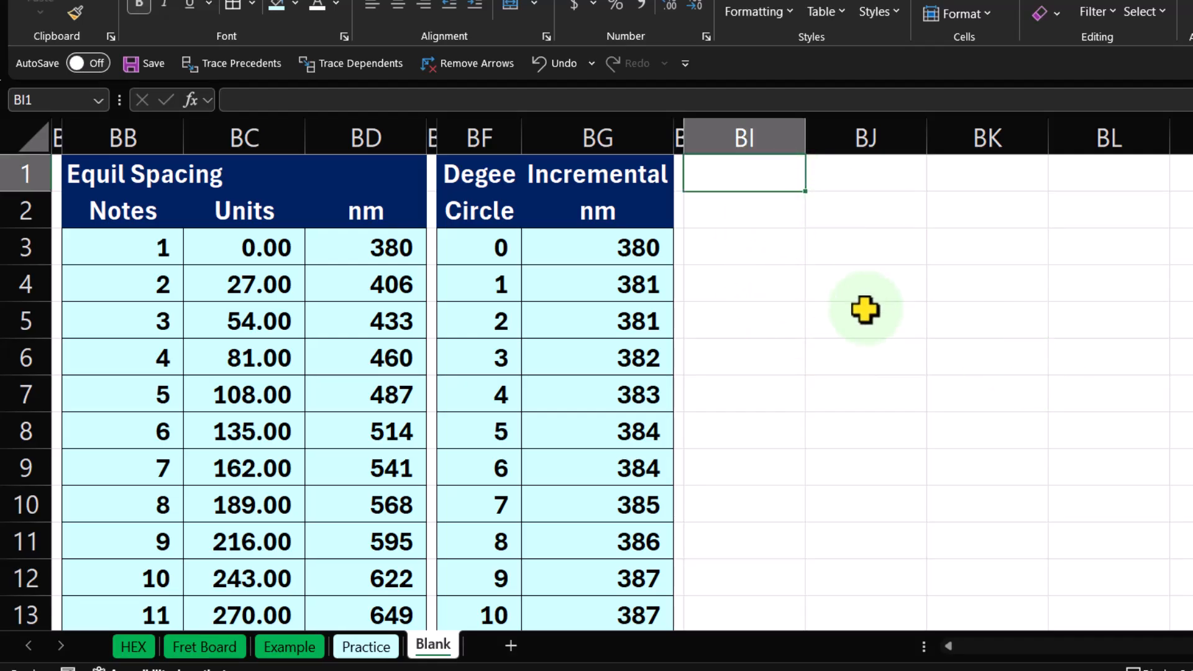
text(=)
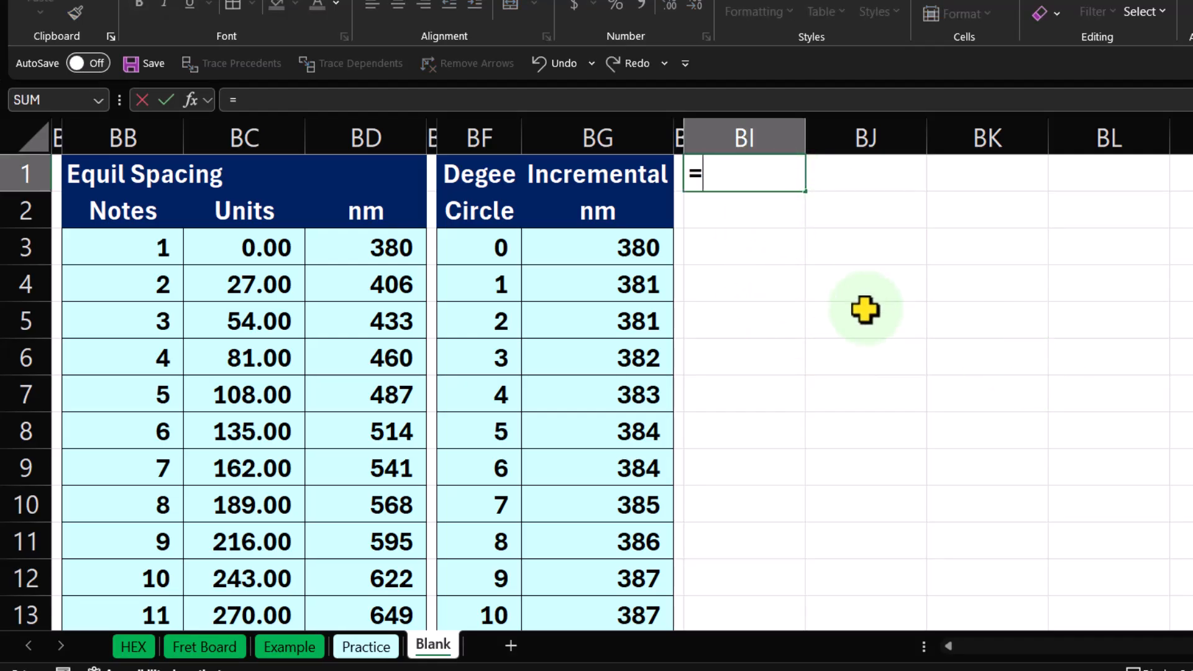
key(Escape)
text(Log)
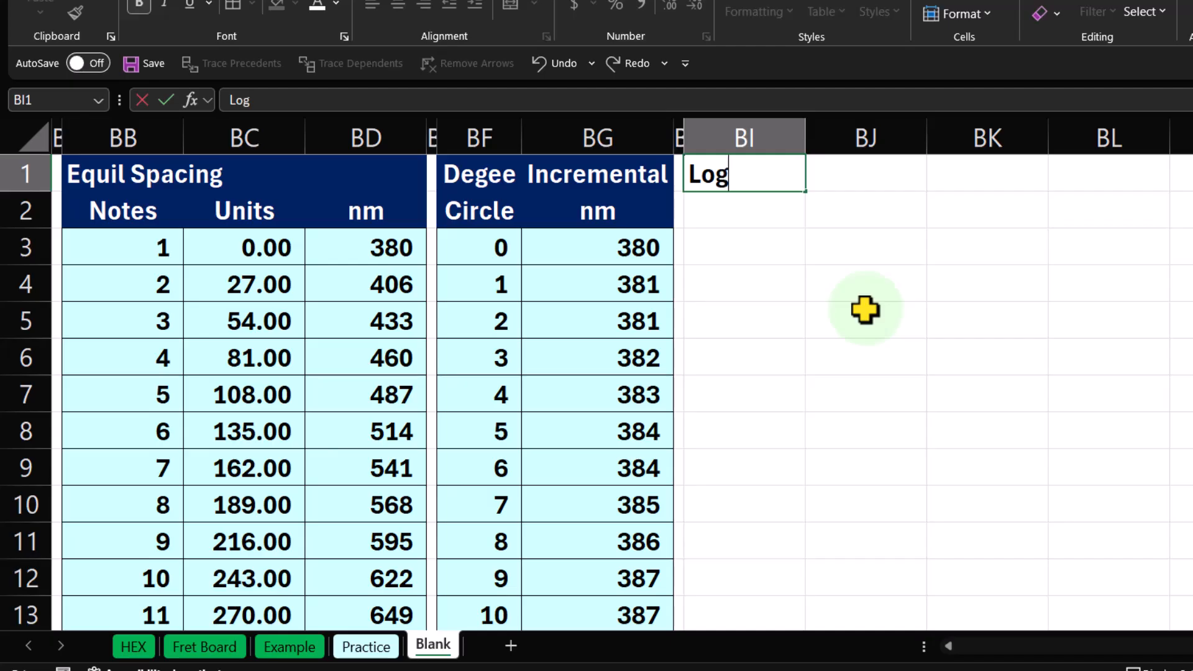
text(arithmic)
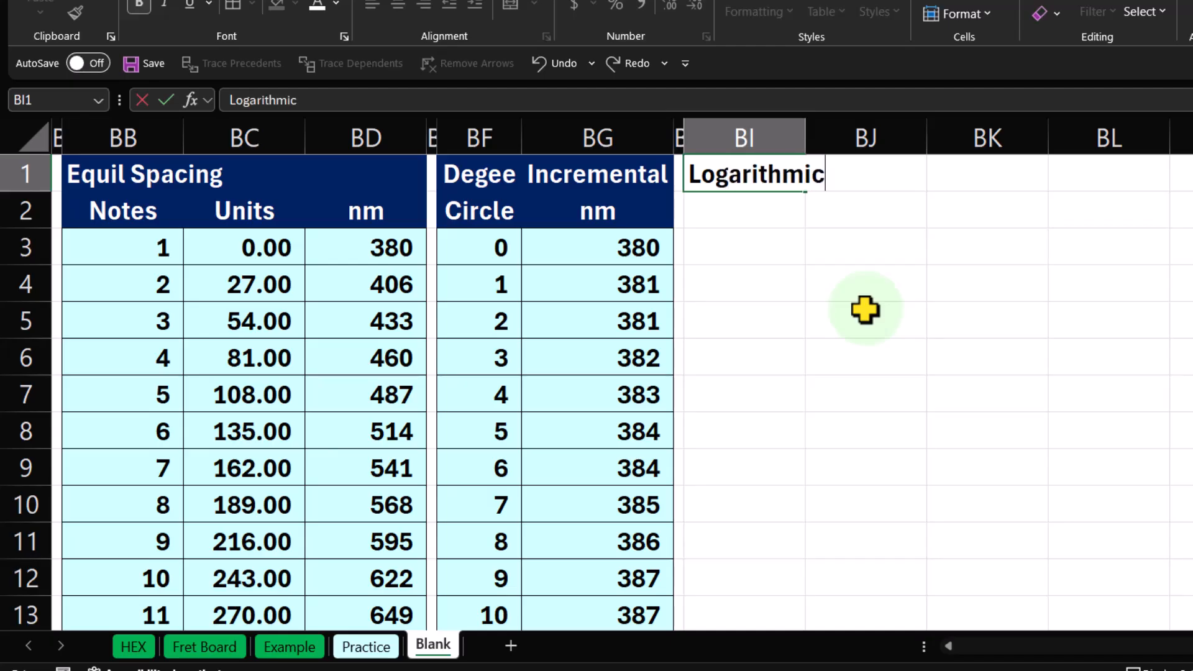
text( Spacing)
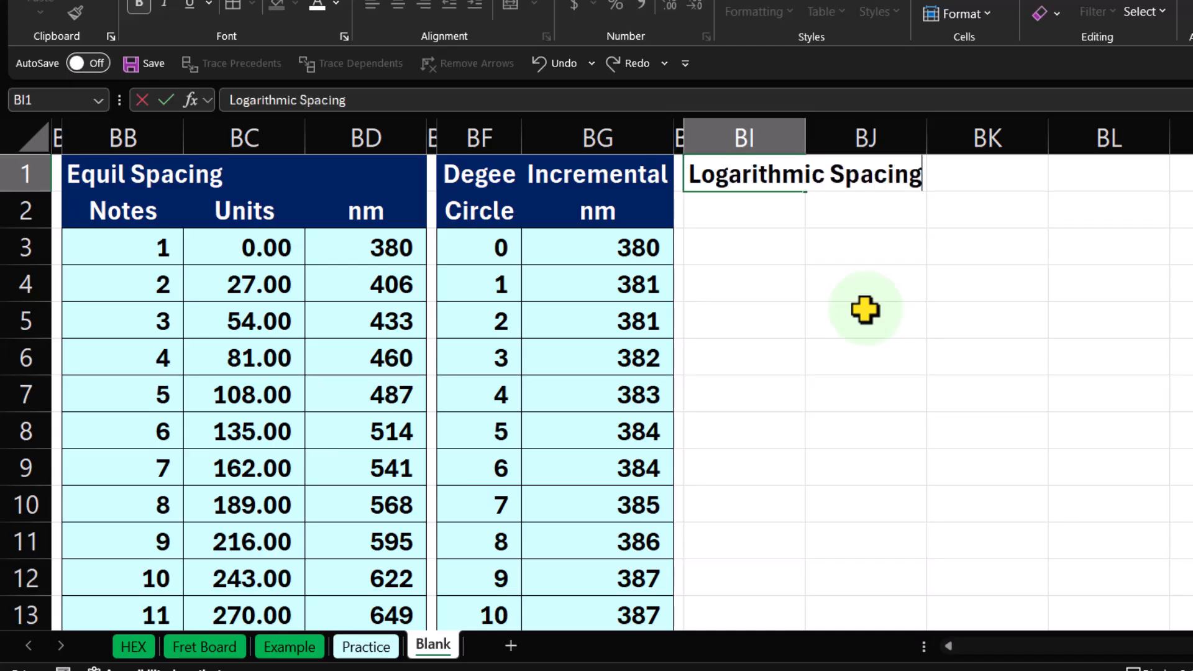
key(Return)
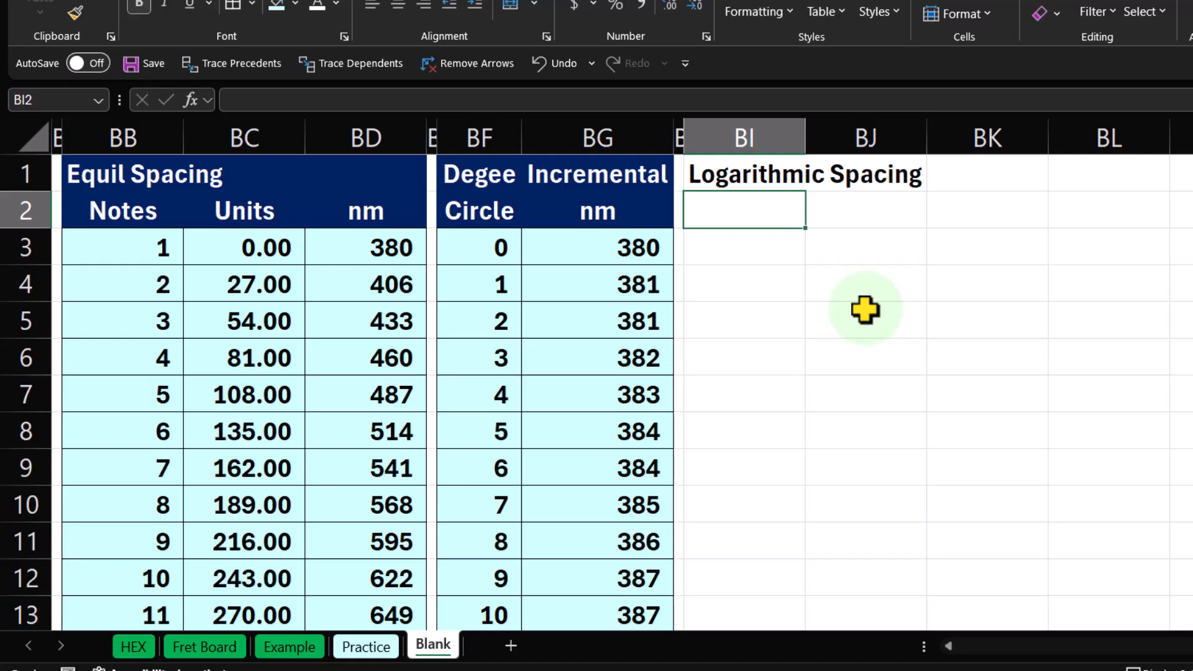
Step: Label BI2 "Total units in circle" with the value 360 in BJ2, and autofit column BI to its text
text(Total units in circle)
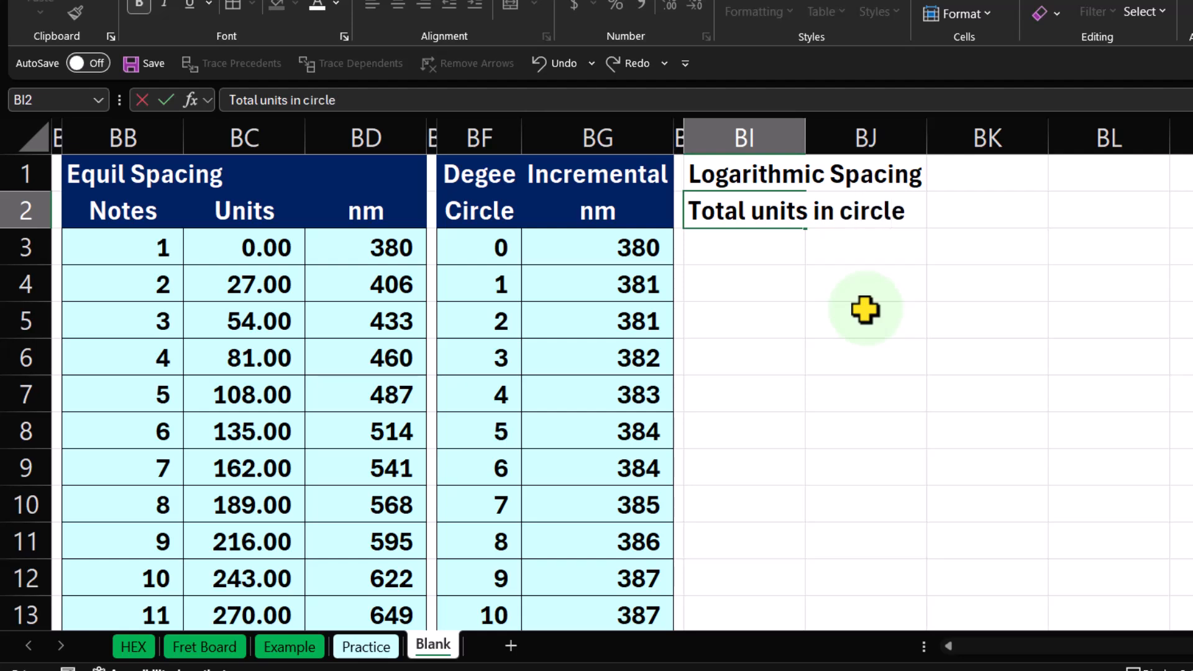
key(Return)
double_click(804, 138)
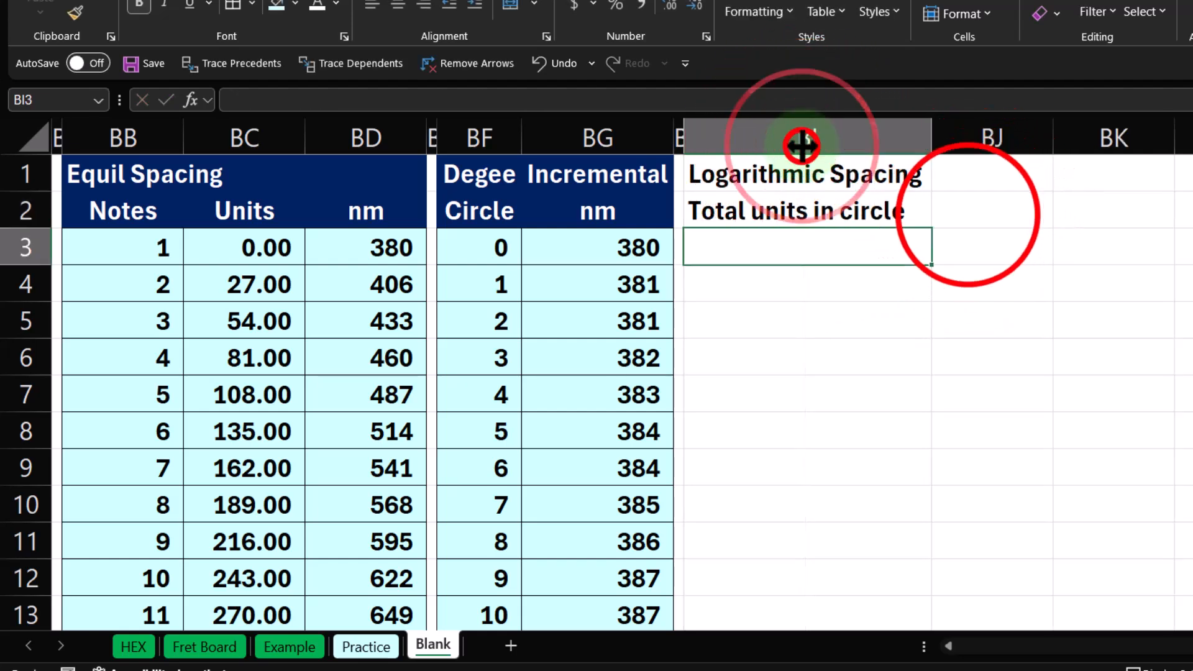
click(967, 214)
text(360)
key(Return)
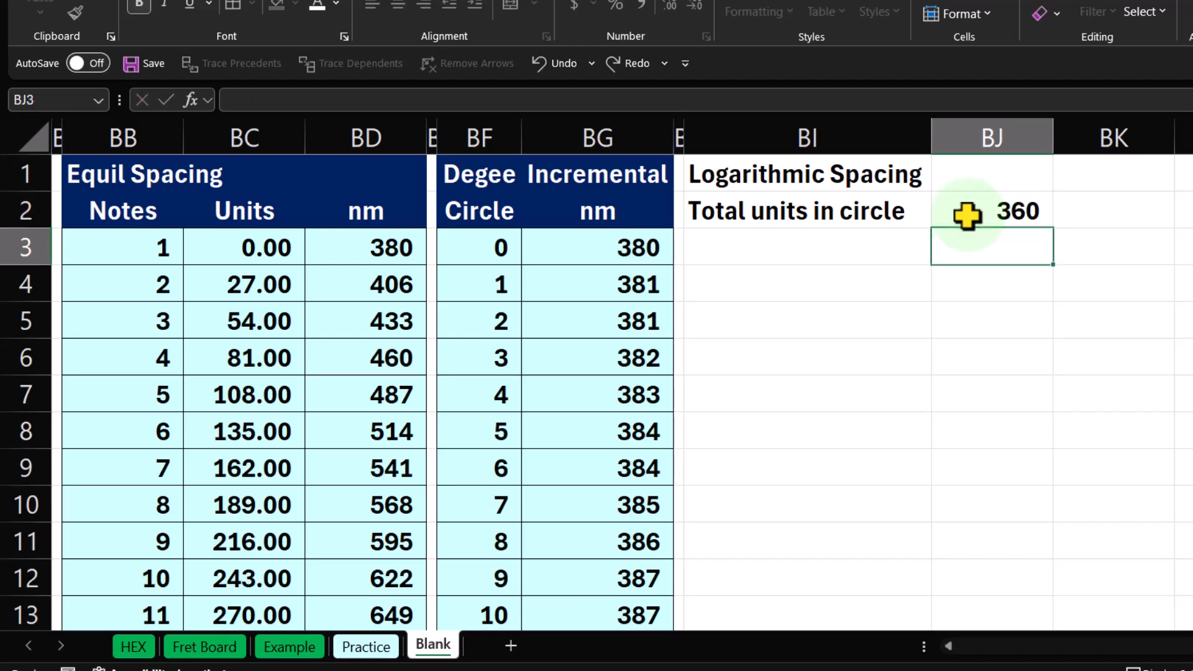
Step: Add the text label " / Notes" in BI3 with the value 12 in BJ3
key(Left)
text(')
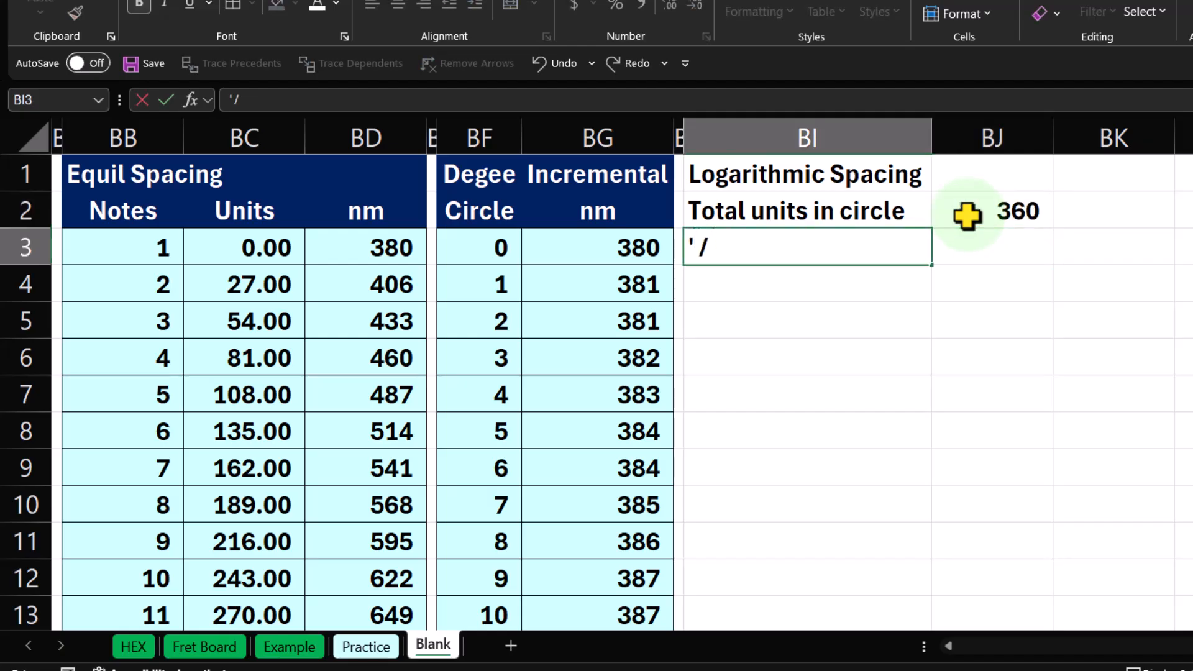
text( / Notes)
key(Tab)
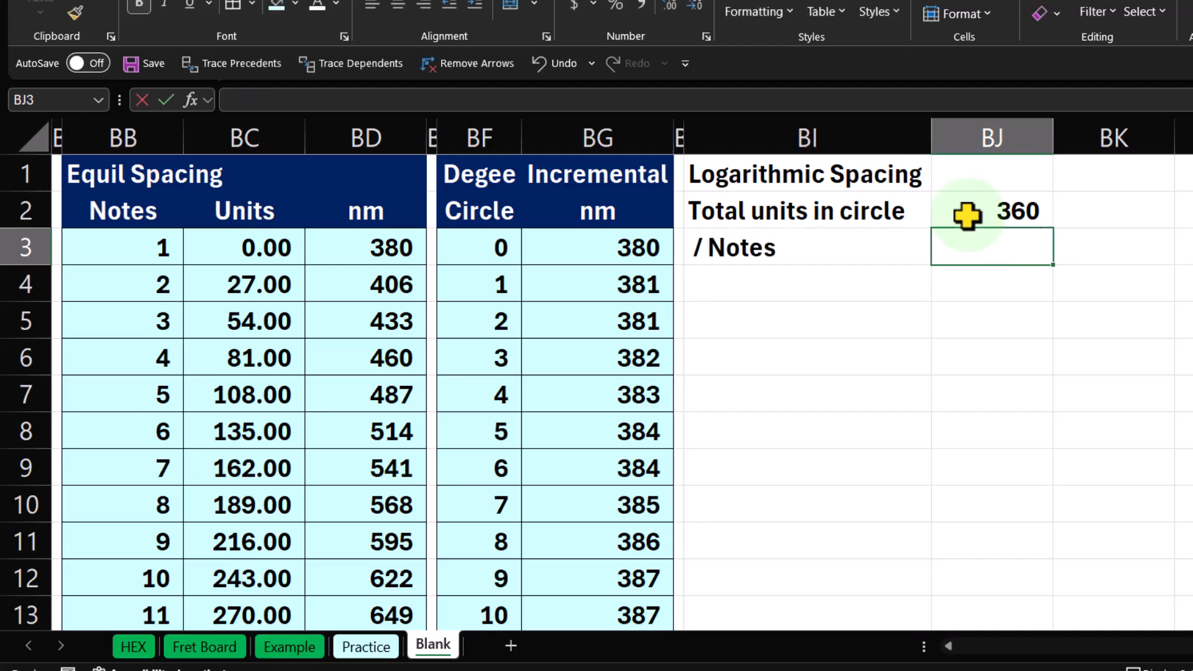
text(12)
key(Return)
Step: Label BI4 "Distance" and calculate it in BJ4 with the formula =BJ2/BJ3
text(Distance)
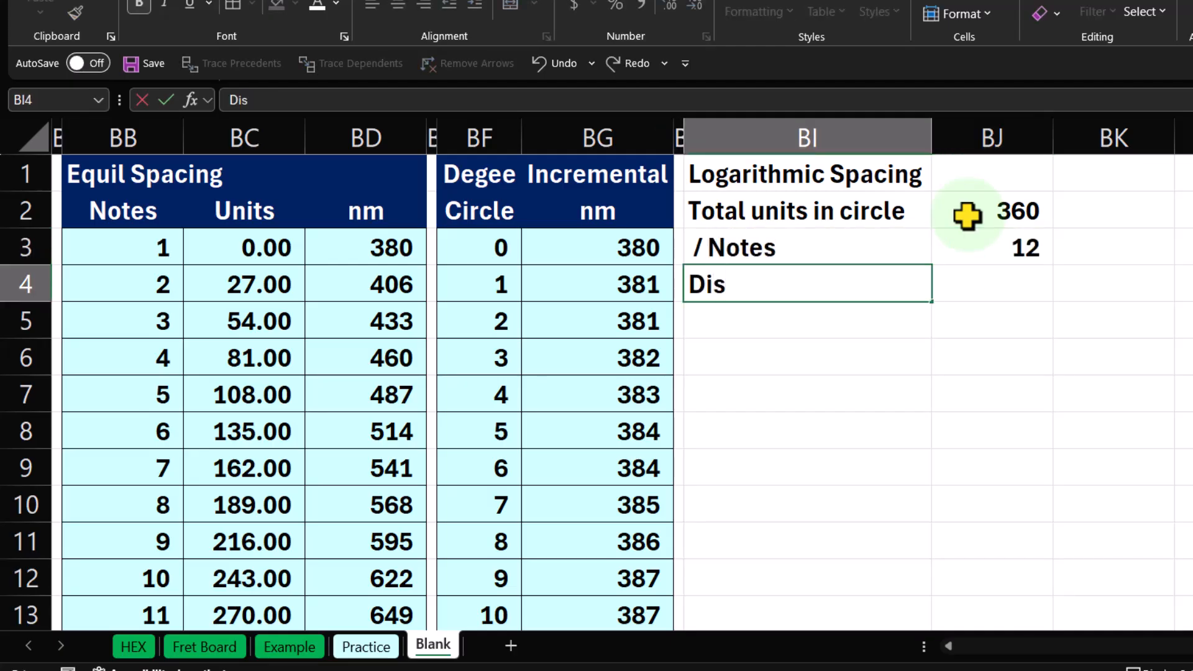
key(Tab)
text(=)
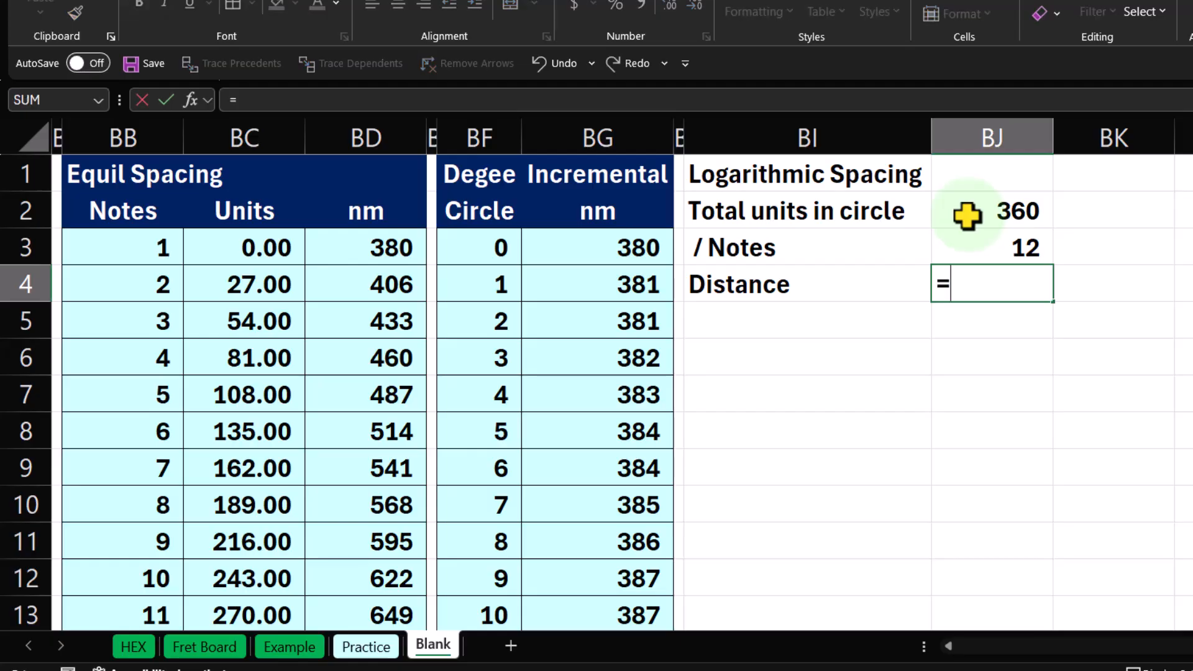
click(967, 216)
text(/BJ3)
key(Return)
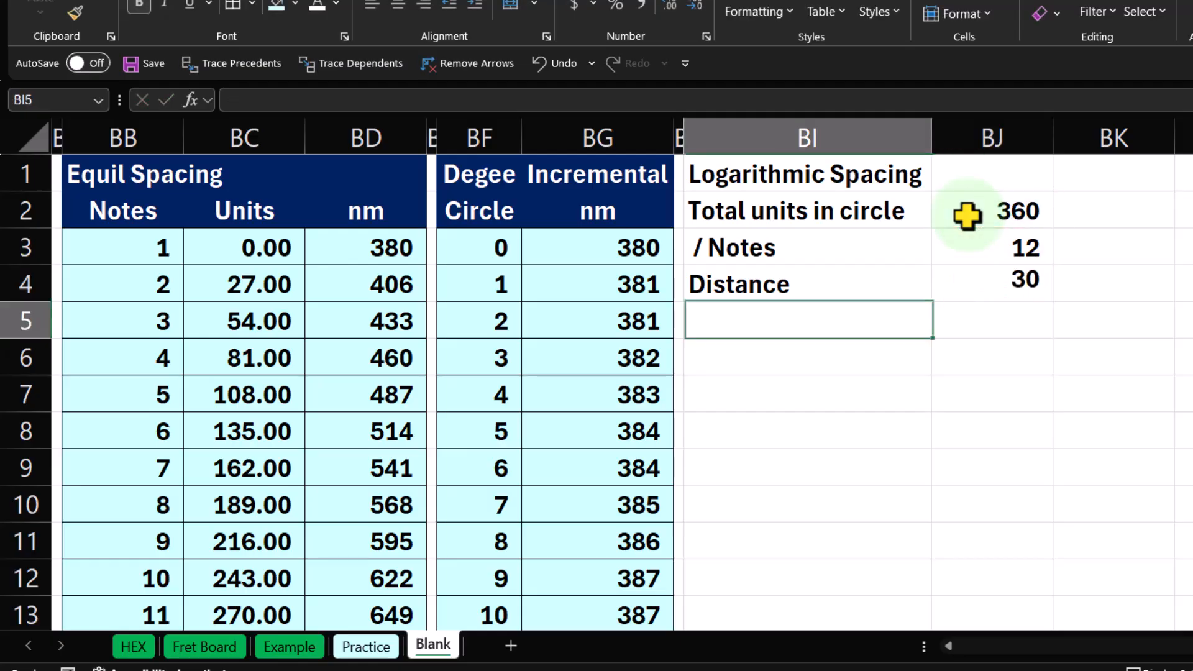
key(Up)
key(Right)
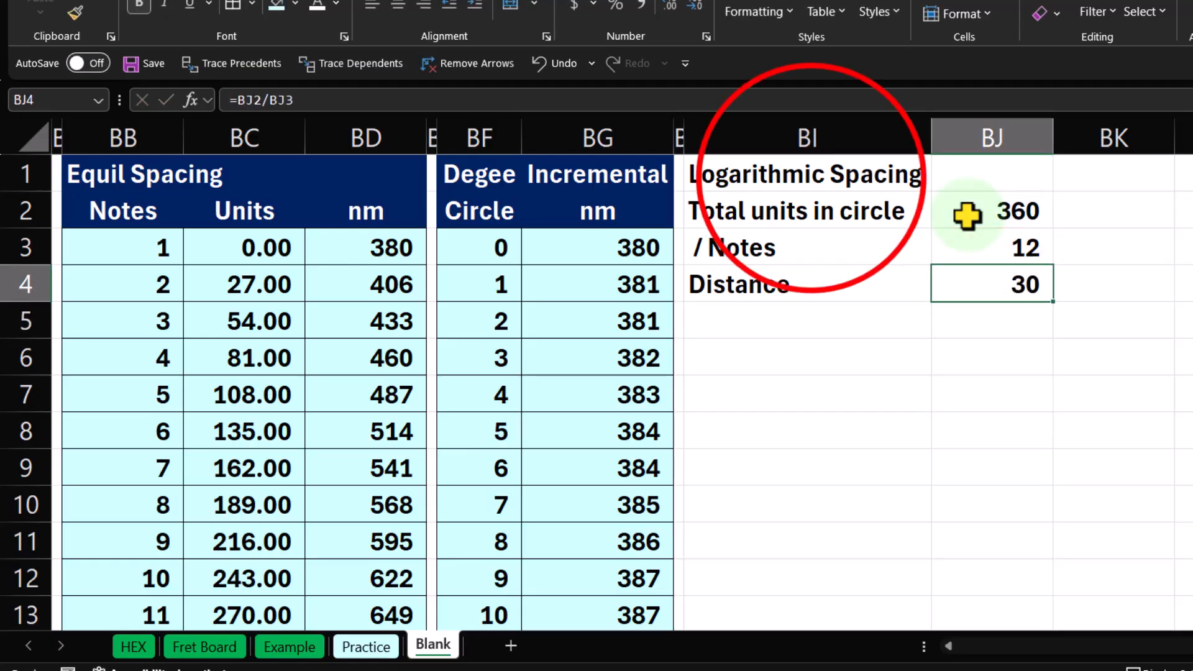
Step: Format the heading cells BI1:BJ1 with the dark blue fill and white font
drag(831, 184, 936, 176)
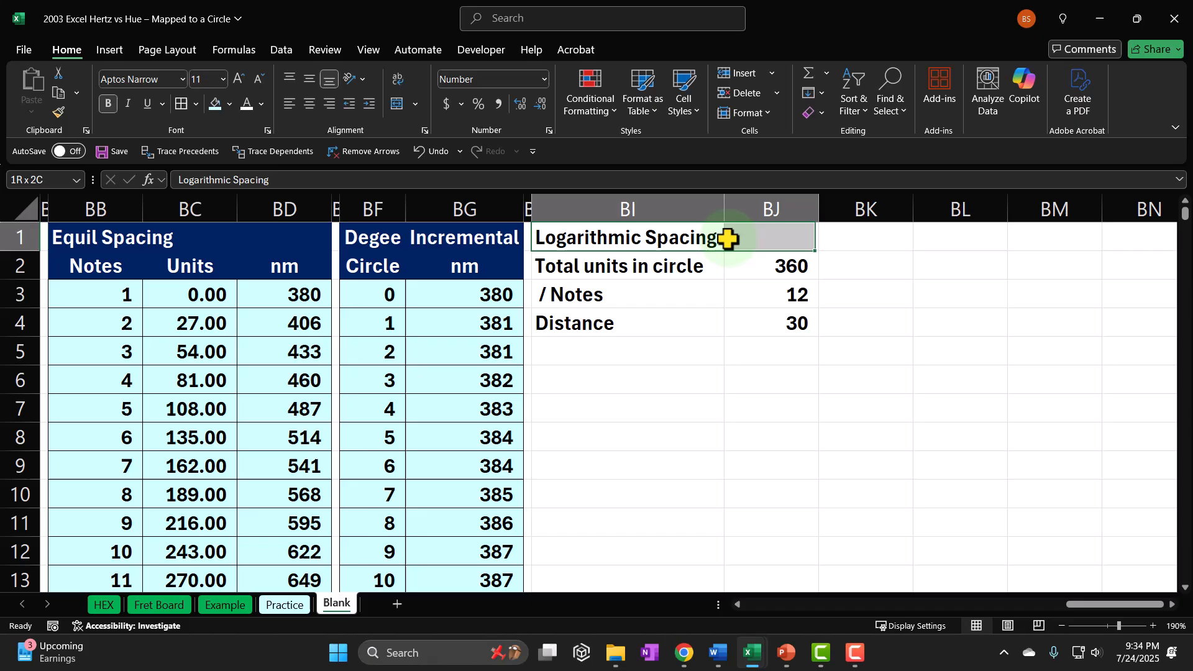
drag(728, 238, 731, 236)
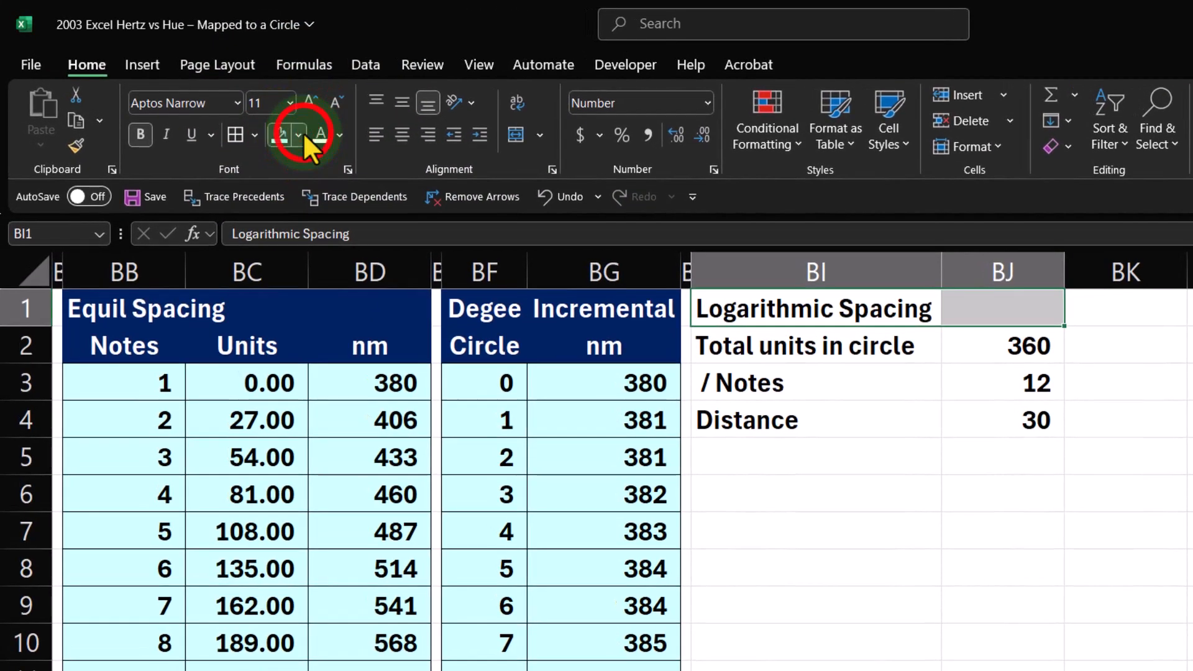
click(229, 104)
click(500, 438)
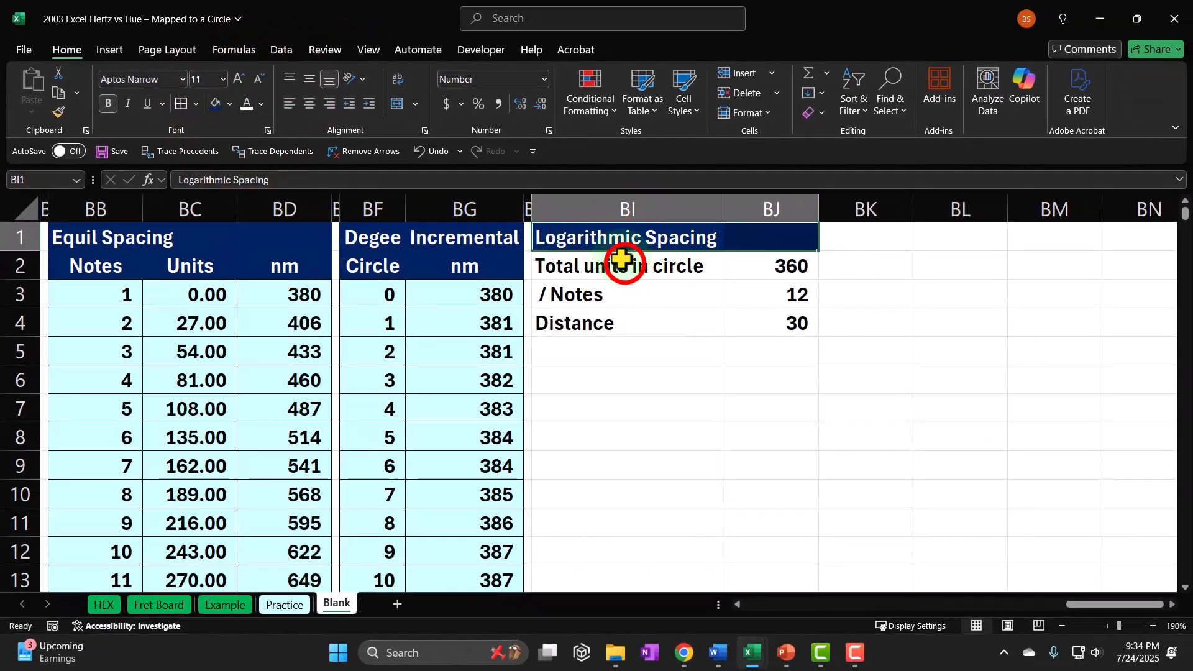
Step: Apply cell borders and the recently used light cyan fill to BI2:BJ4
drag(621, 272, 764, 326)
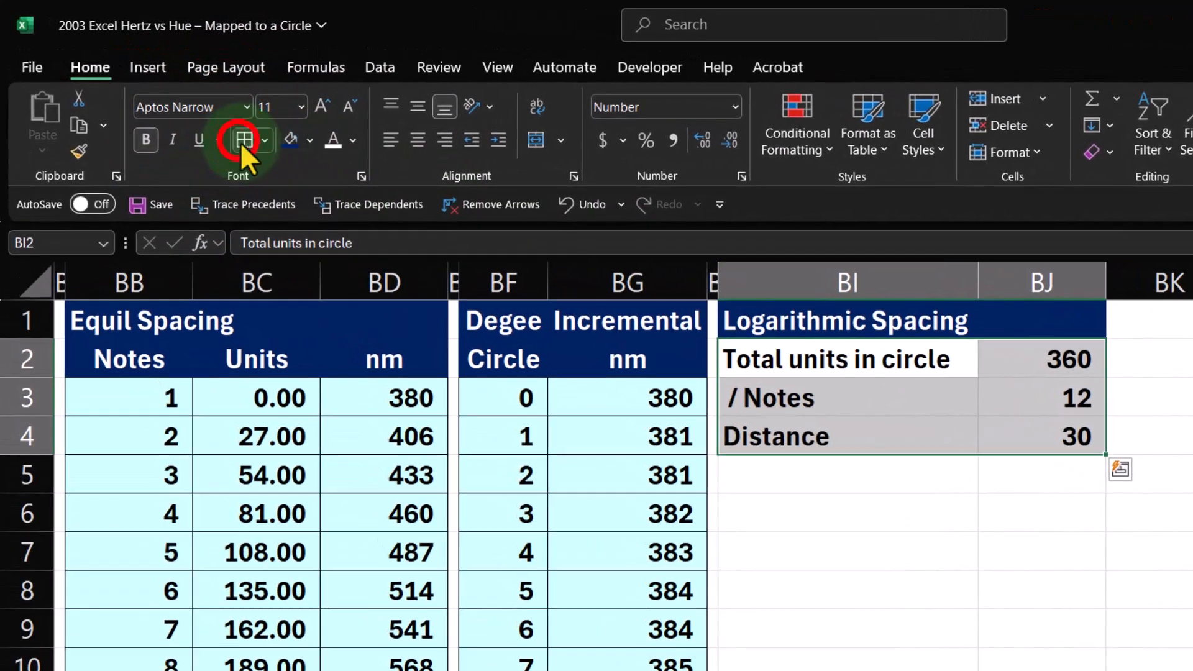
click(308, 143)
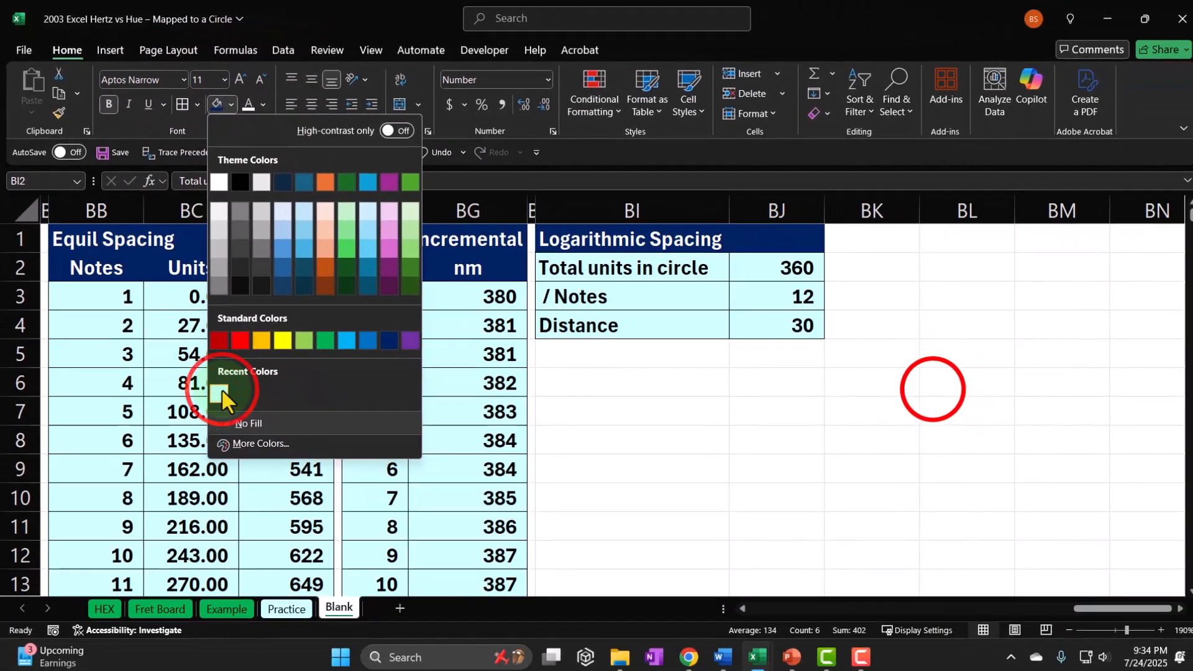
click(270, 483)
click(944, 372)
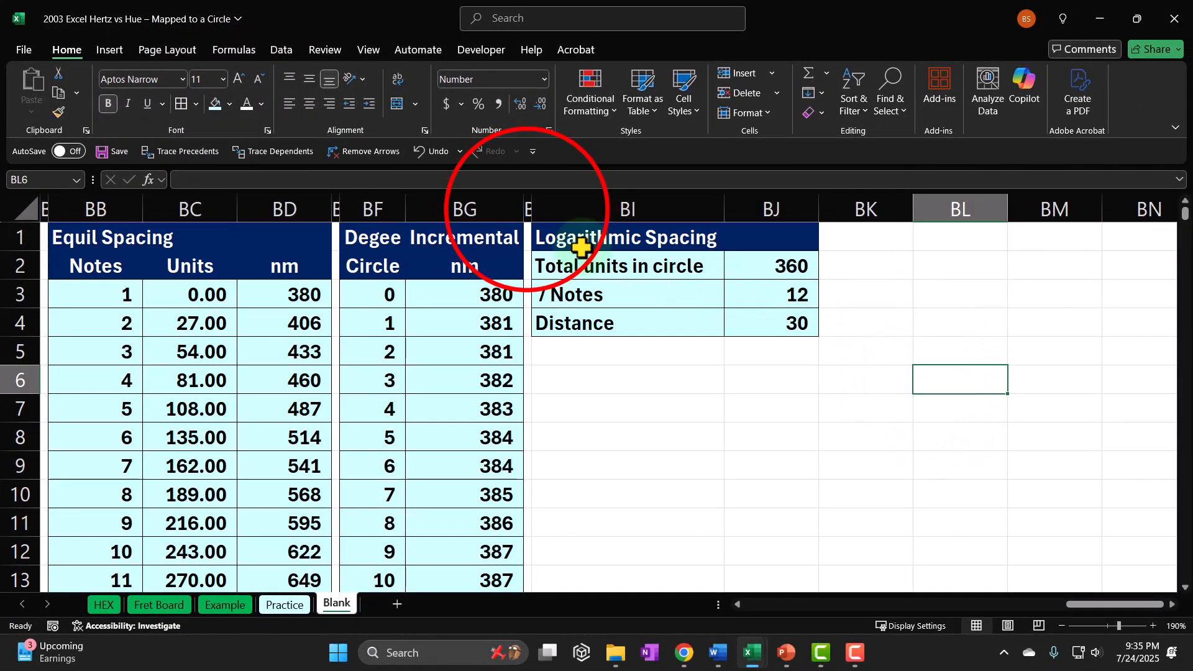
Step: Copy the format of narrow spacer column BH onto column BK with Format Painter
click(526, 205)
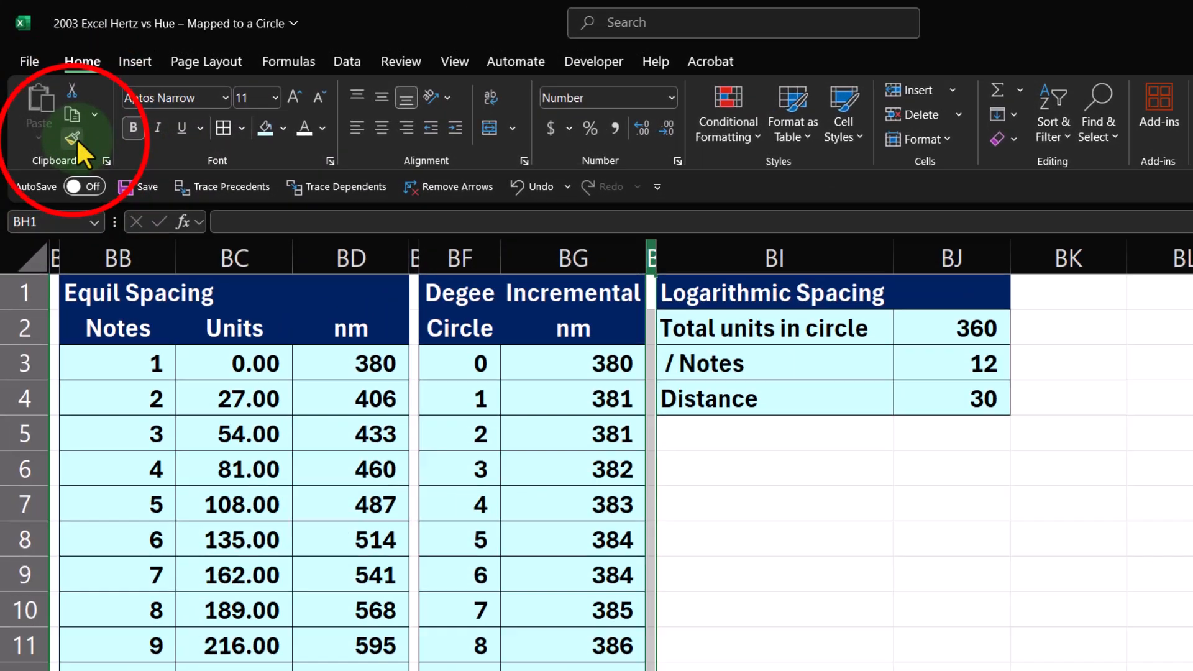
click(59, 112)
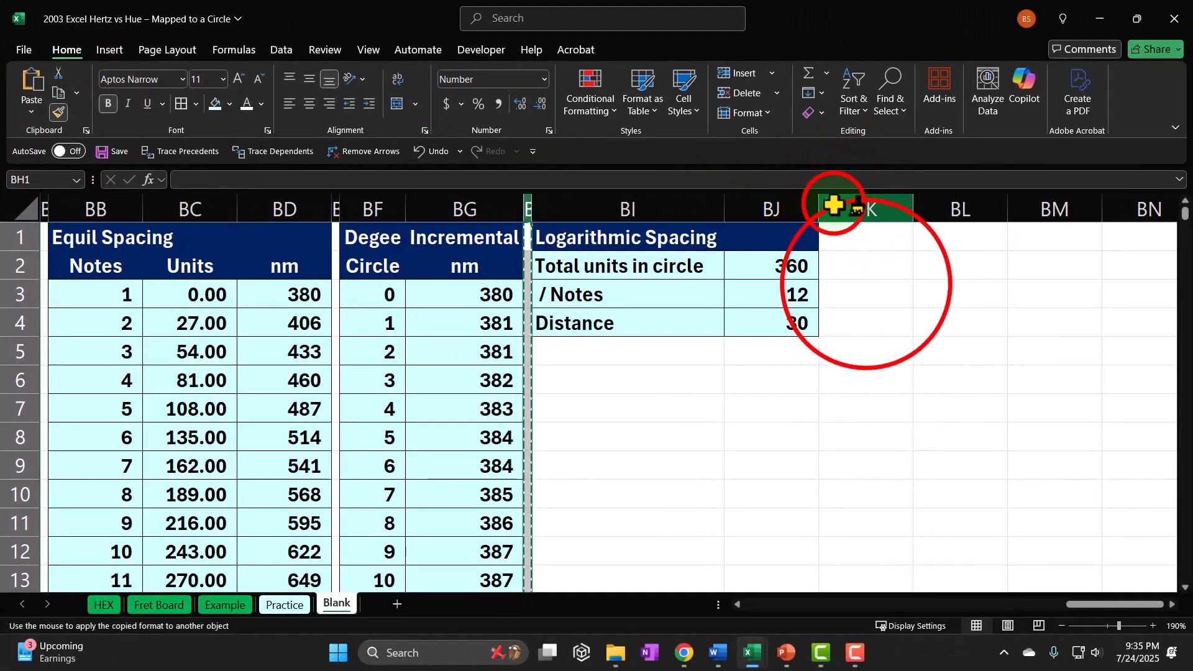
click(835, 210)
click(864, 289)
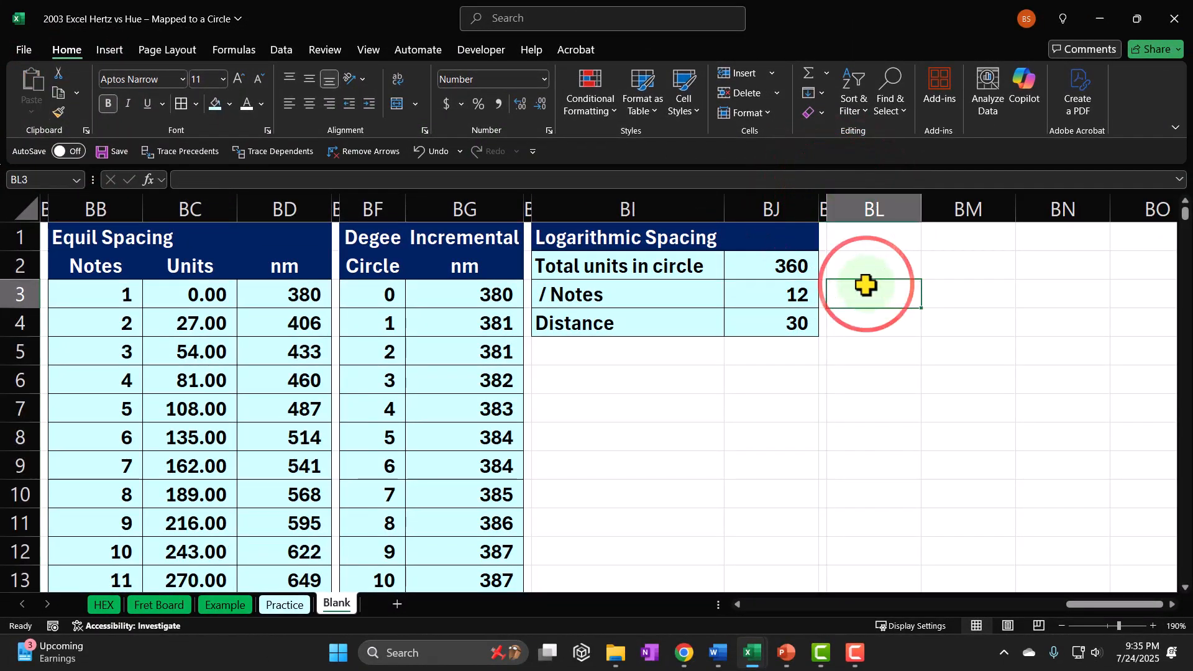
Step: Link cell BL1 to the "Logarithmic Spacing" heading with the formula =BI1
key(Right)
key(Right)
key(Right)
key(Right)
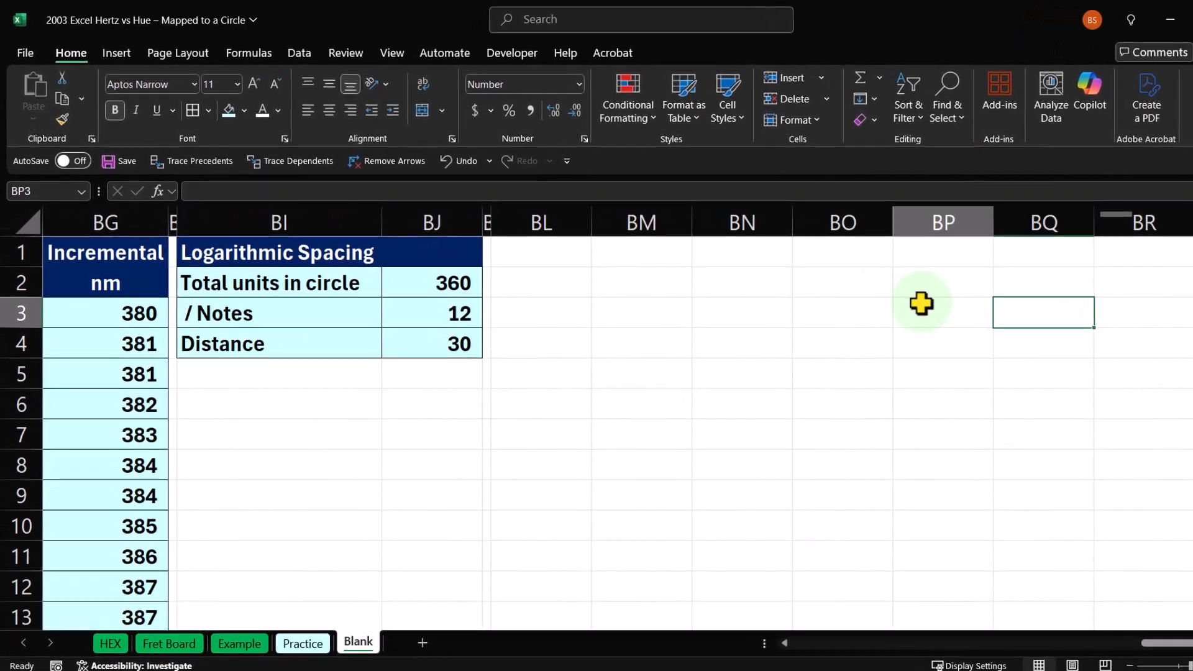
key(Left)
key(Left)
key(Left)
key(Left)
key(Up)
key(Up)
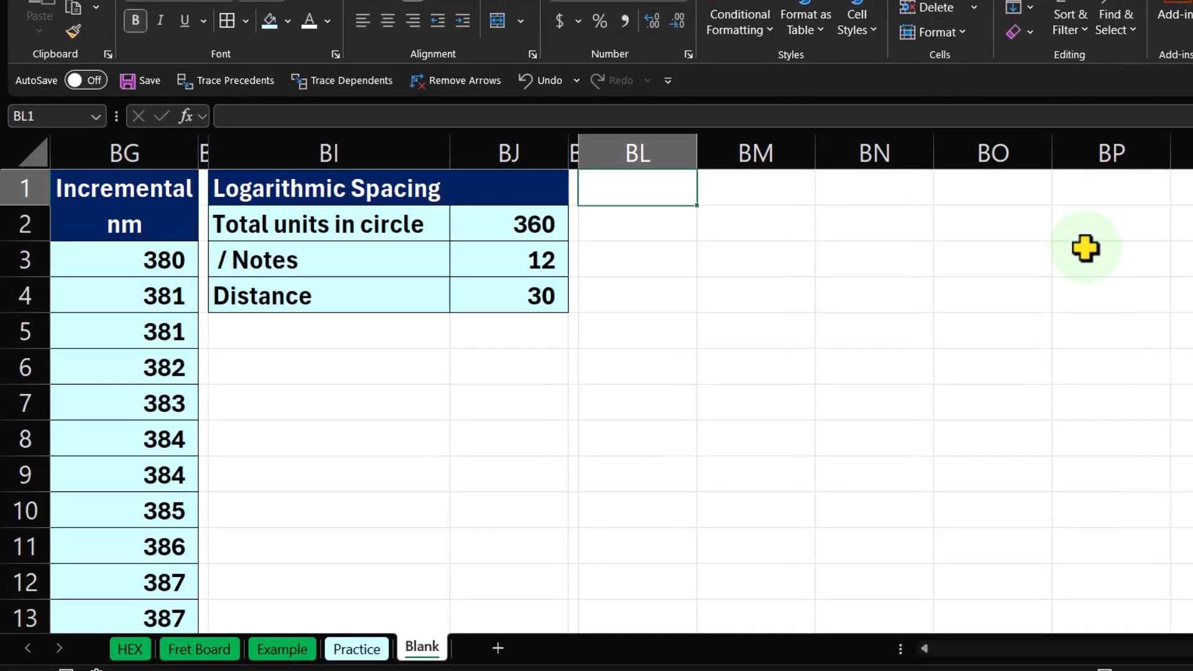
text(=)
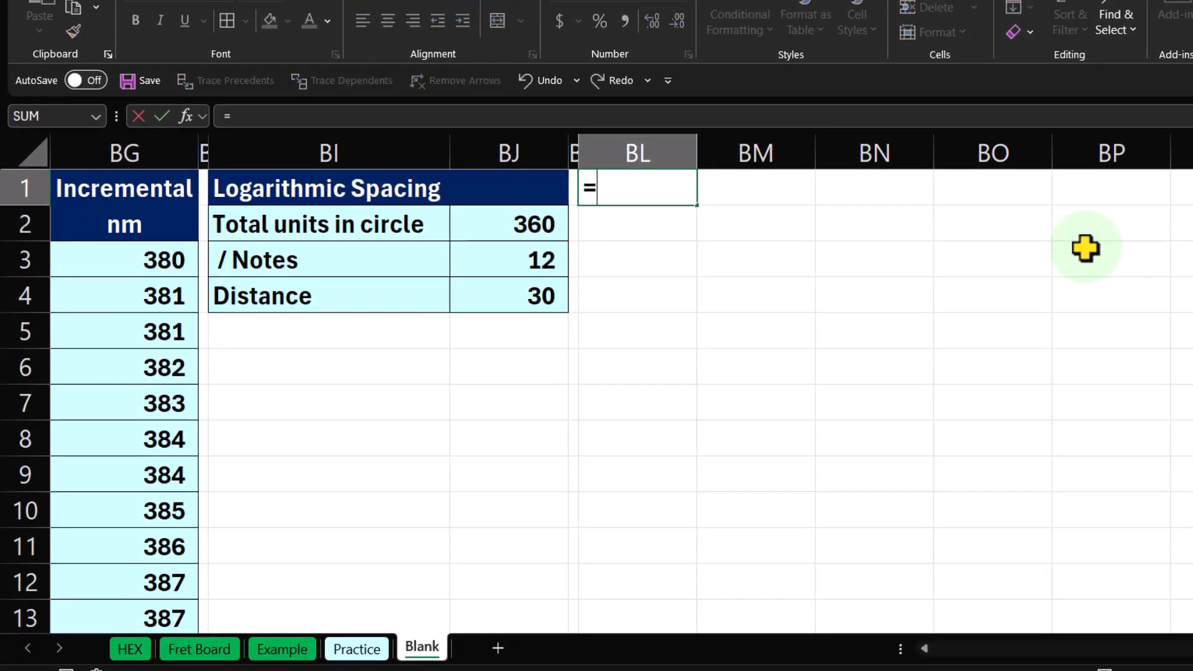
key(Left)
key(Left)
key(Left)
key(Left)
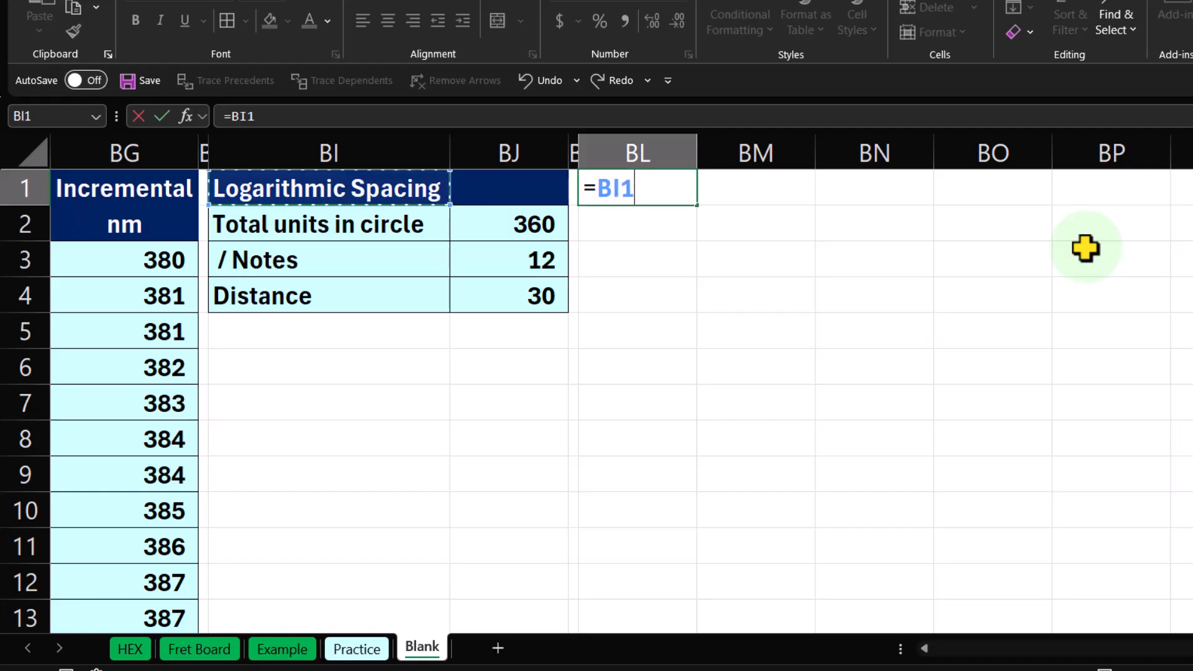
key(Right)
key(Return)
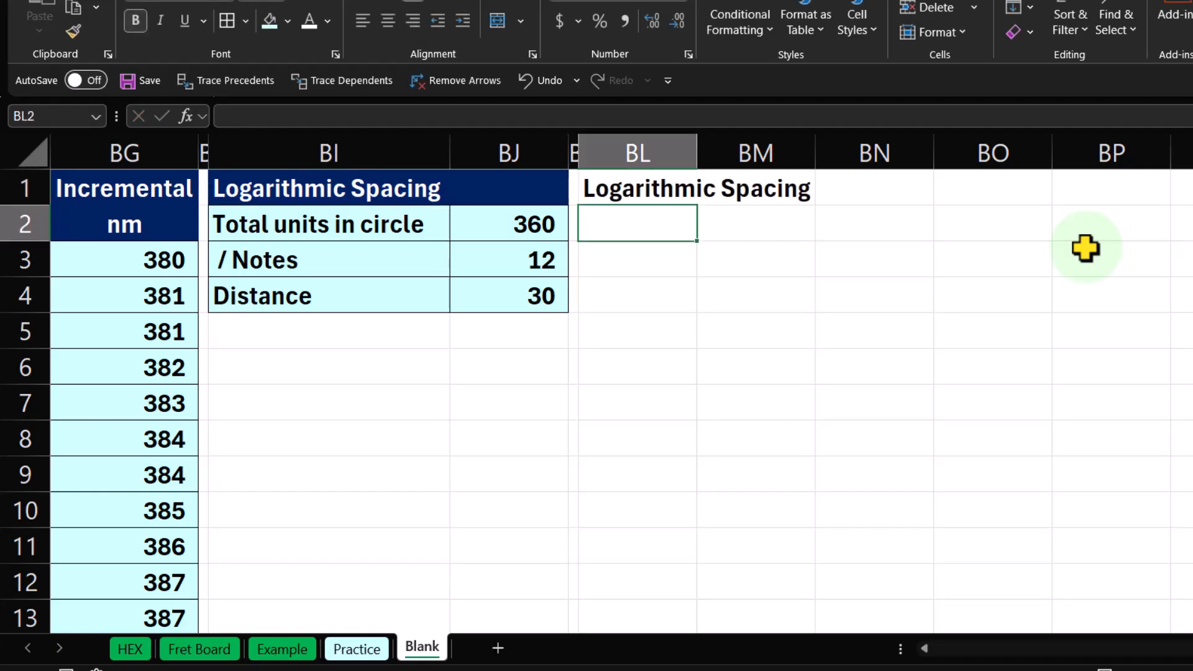
Step: Enter the column headings "Notes" in BL2 and "Unites" in BM2
text(Notes)
key(Tab)
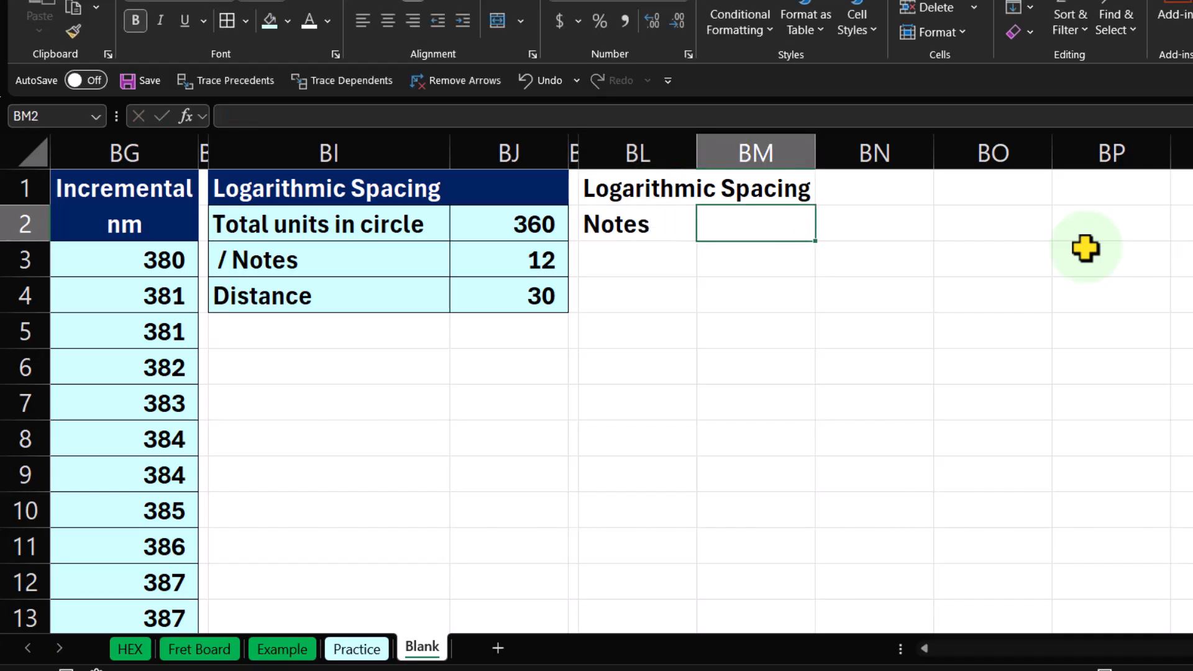
text(Unites)
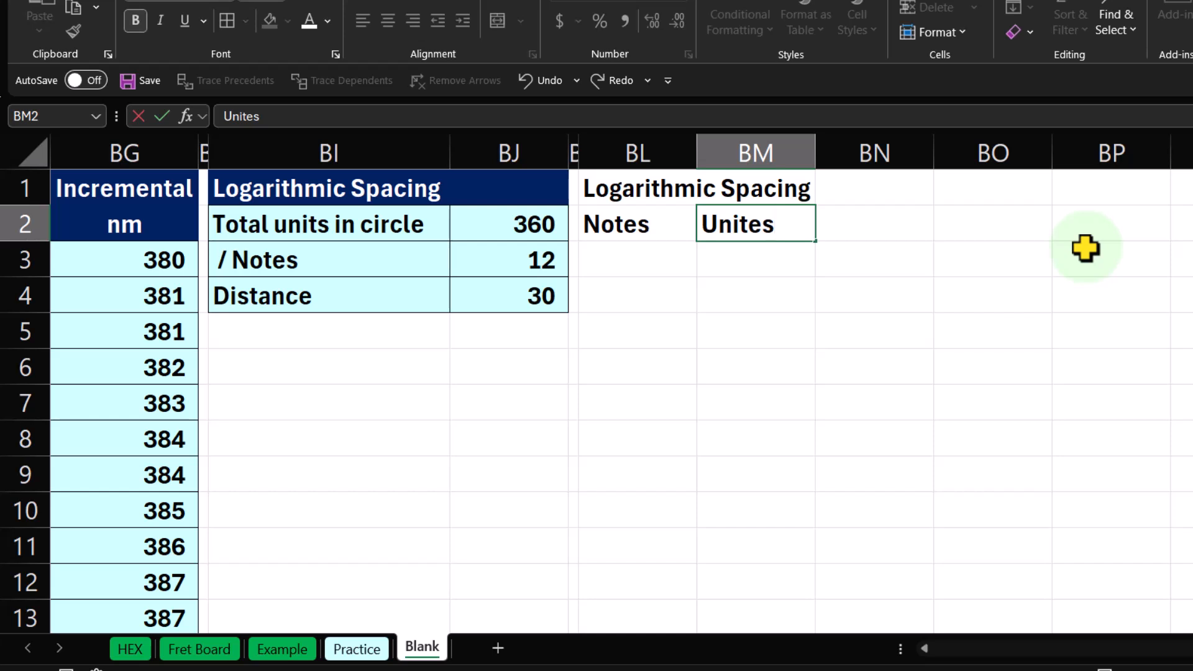
key(Tab)
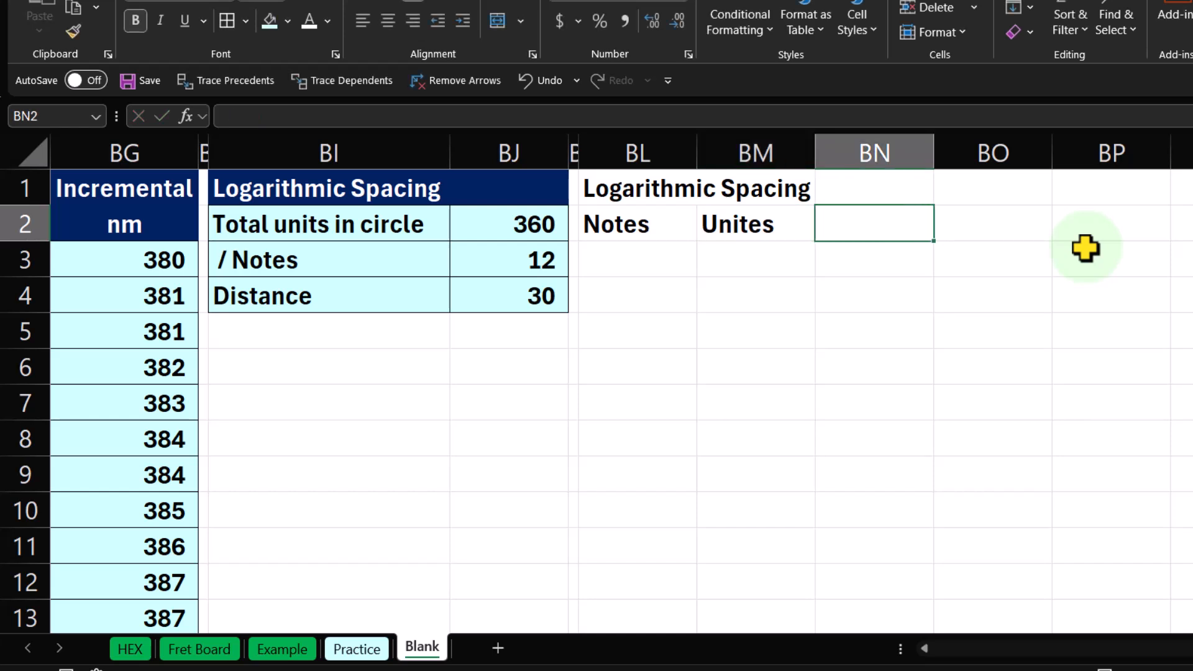
Step: Enter the column heading "nm" in BN1 and "HSL" below it in BN2
text(()
key(BackSpace)
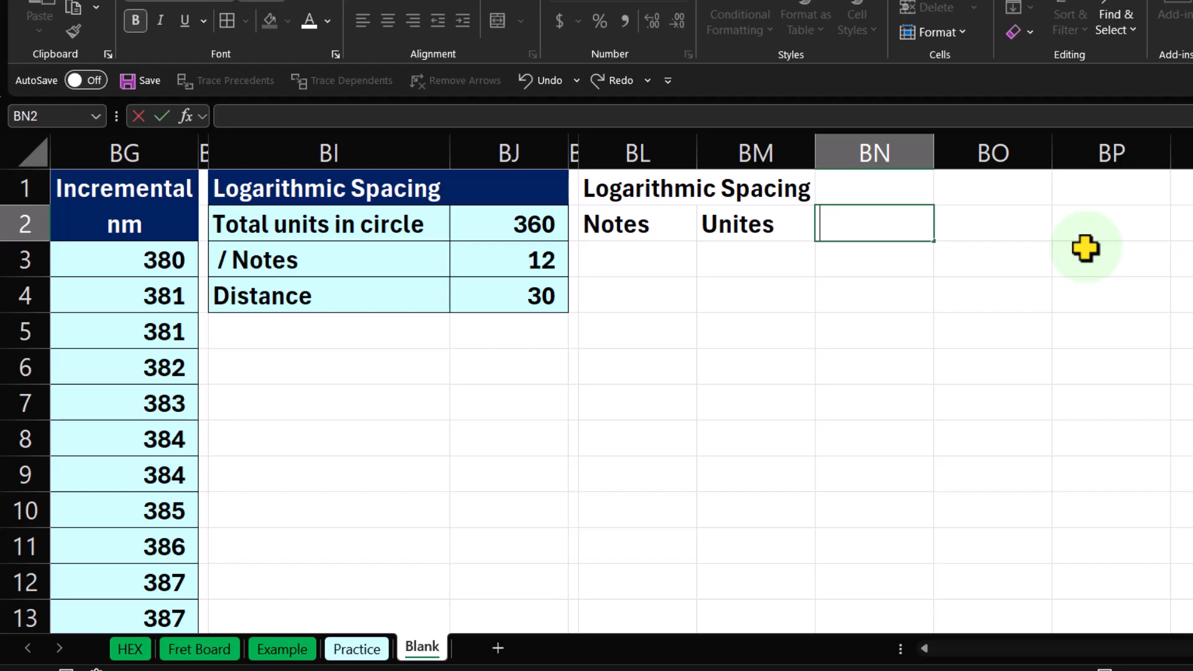
key(Up)
text(N)
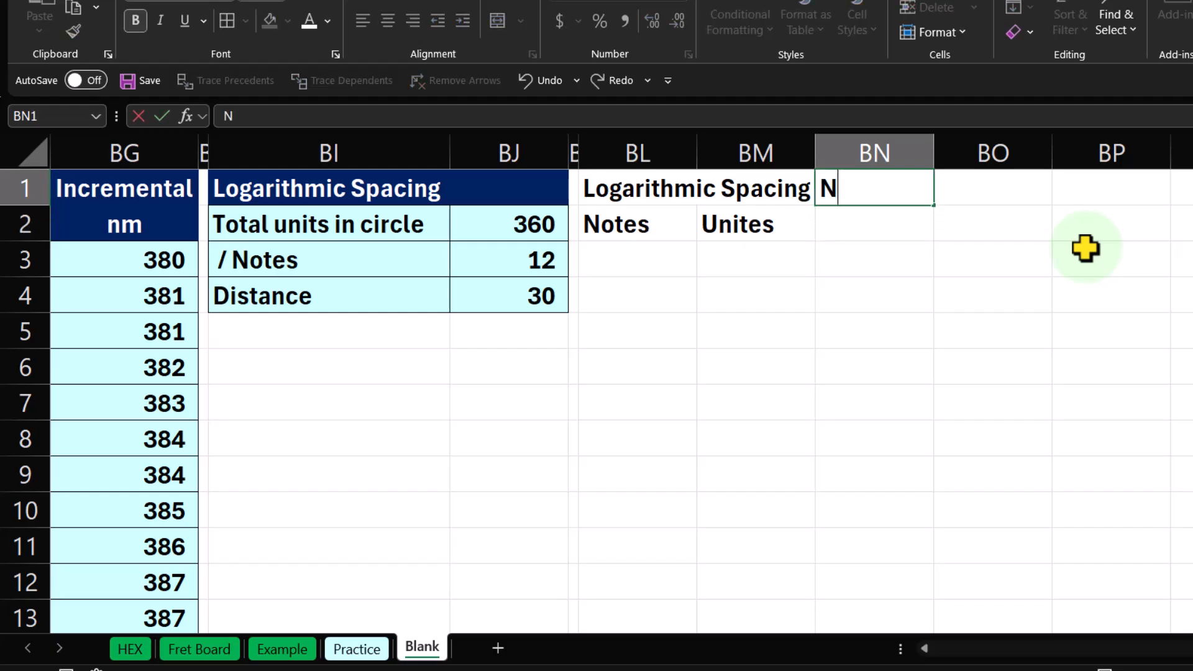
key(BackSpace)
text(nm)
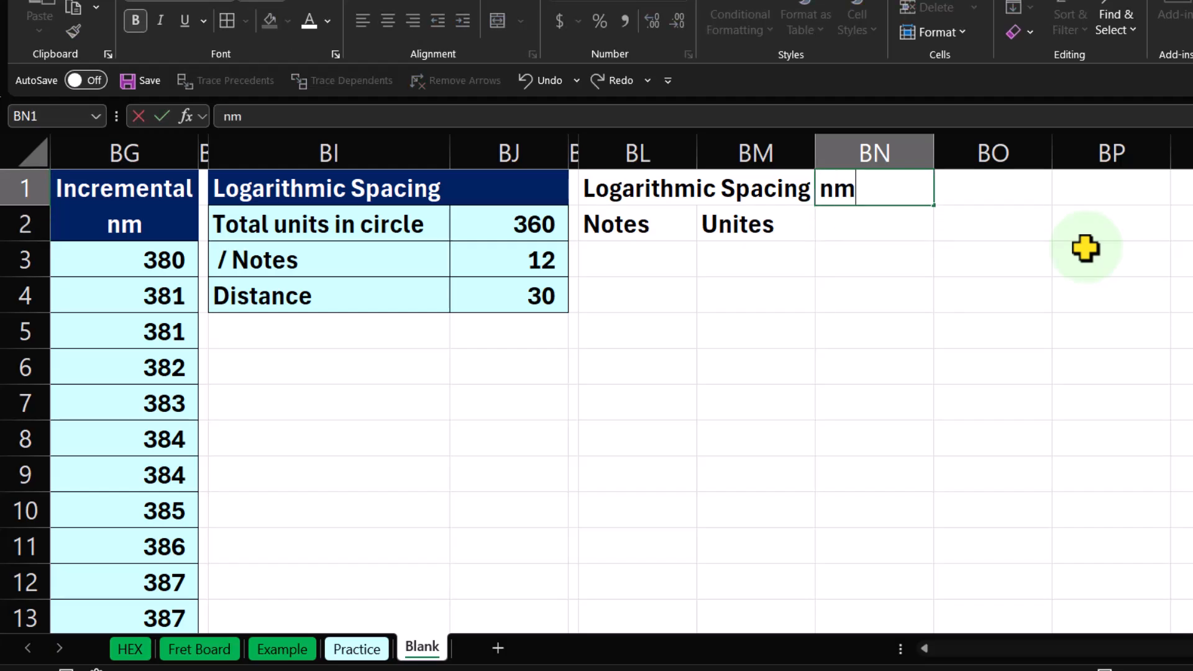
key(Return)
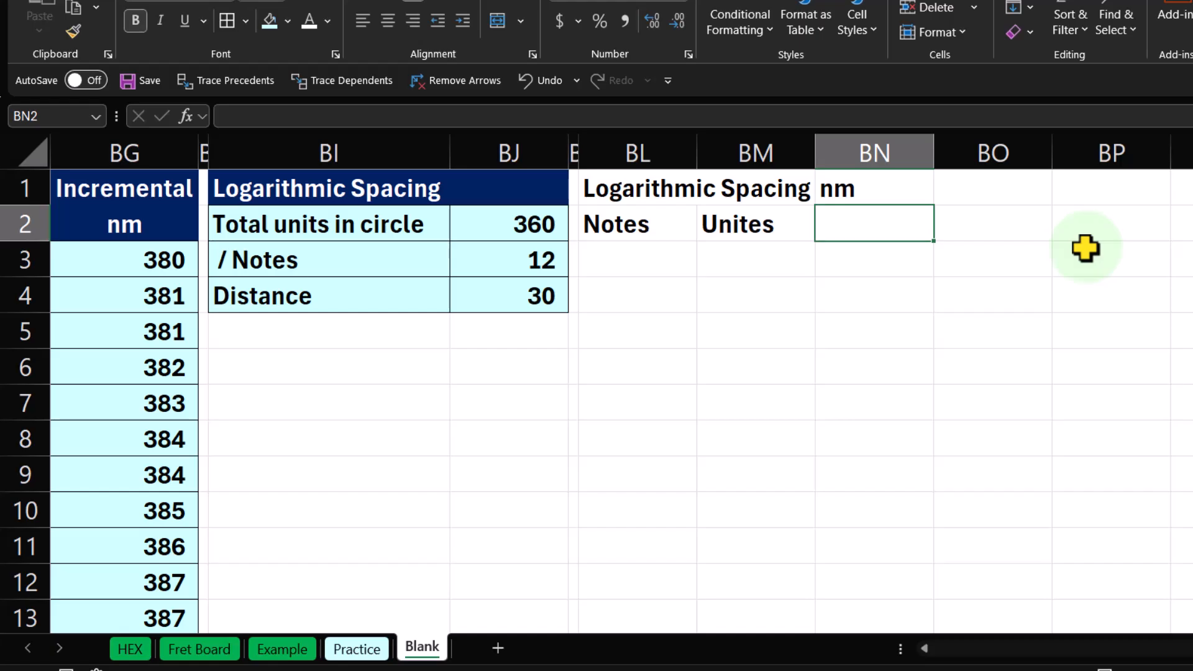
text(HSL)
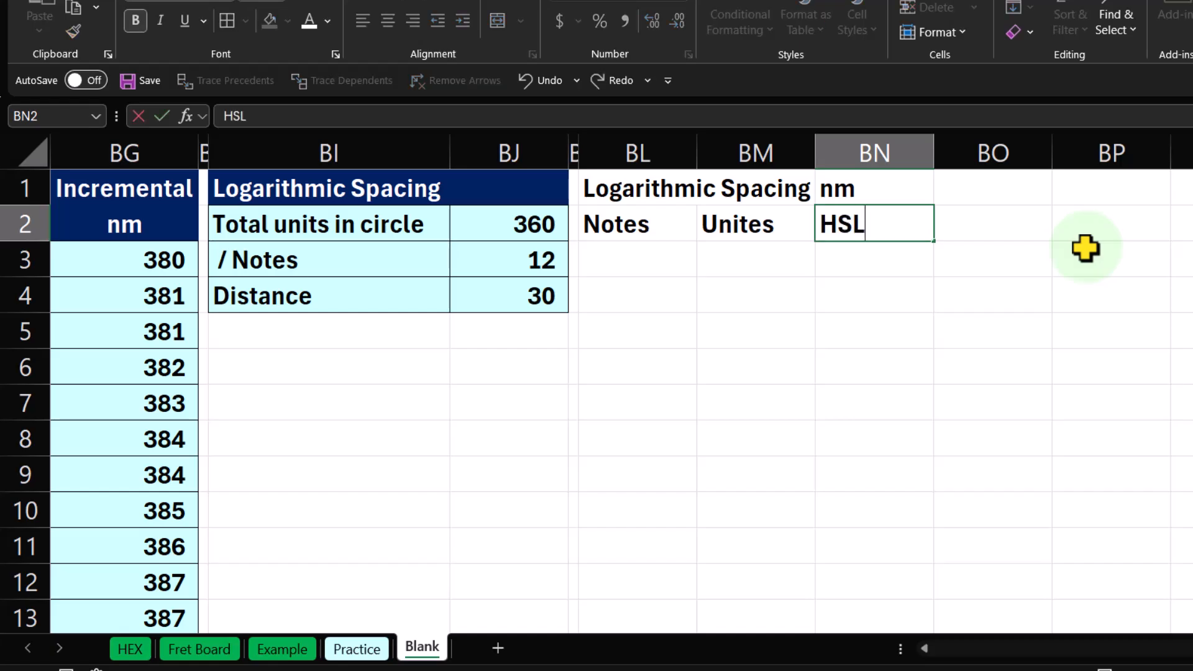
key(Return)
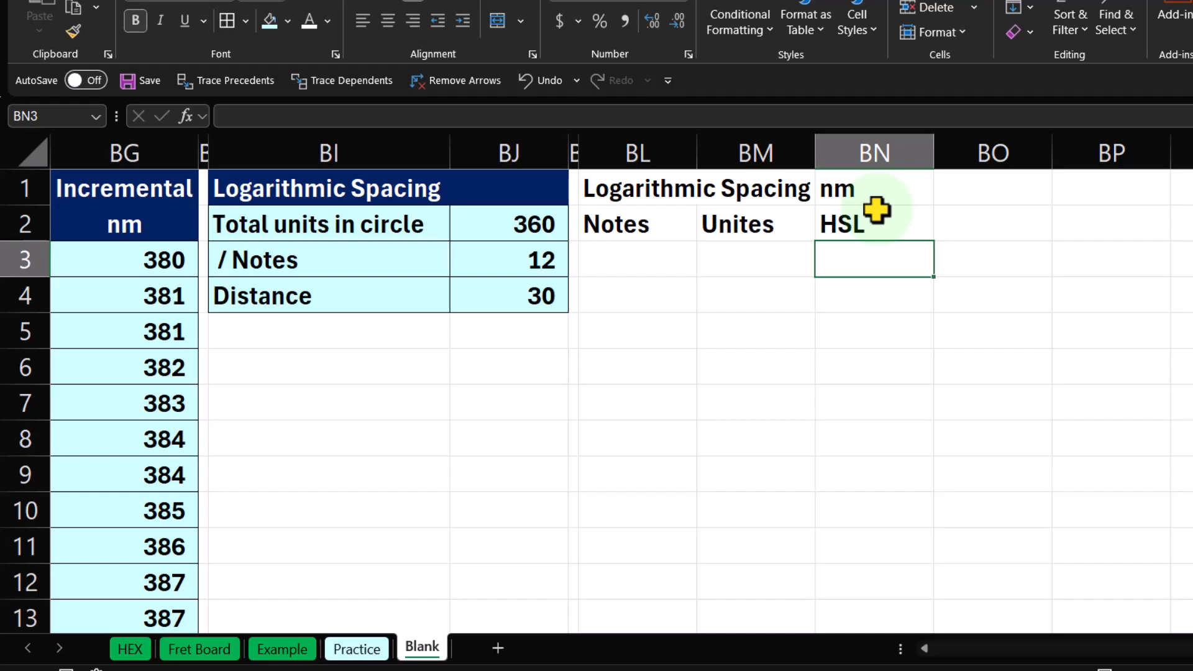
Step: Format the header block BL1:BN2 with a dark blue fill and white text
click(913, 229)
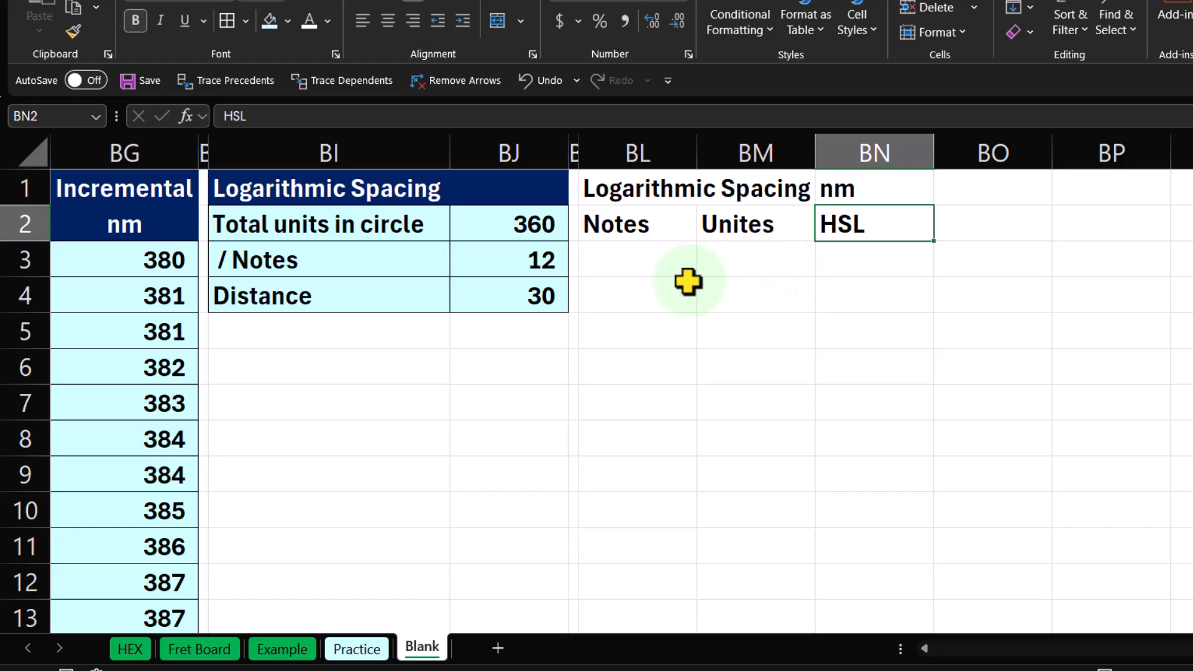
click(661, 269)
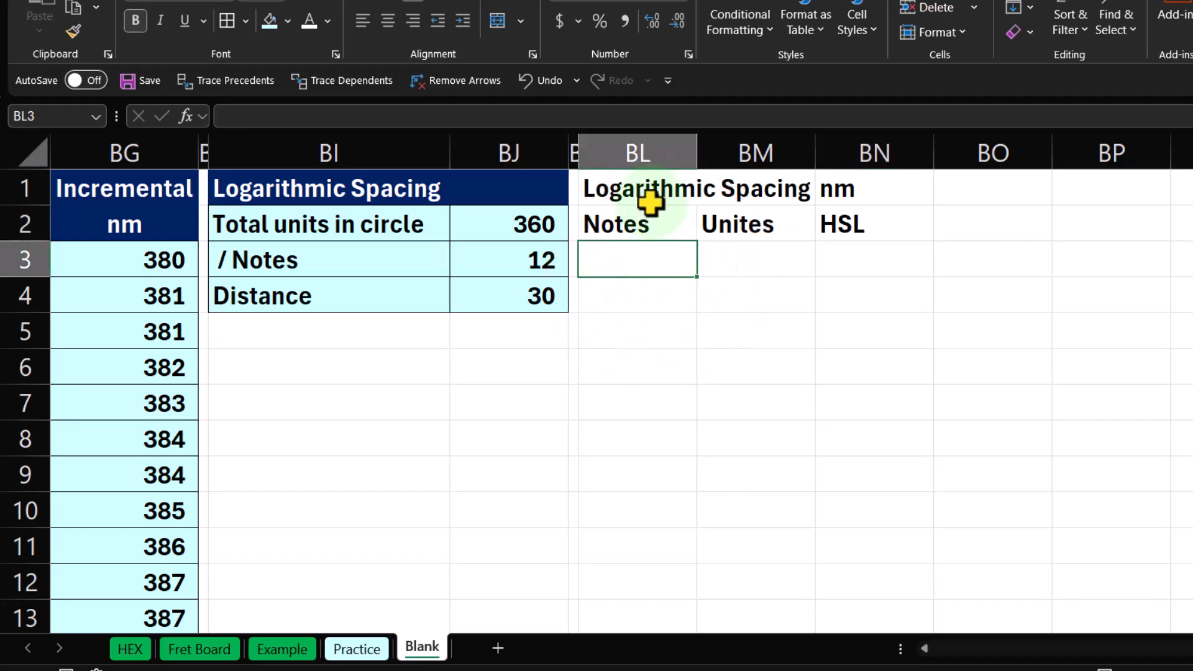
drag(646, 198, 842, 225)
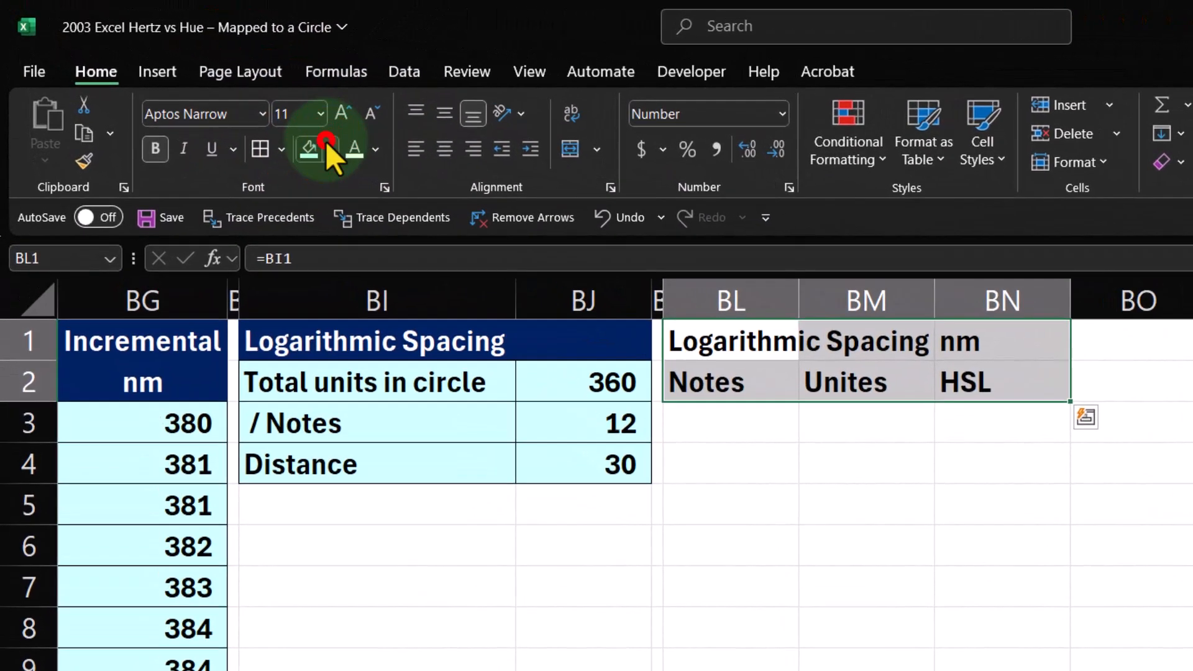
click(276, 125)
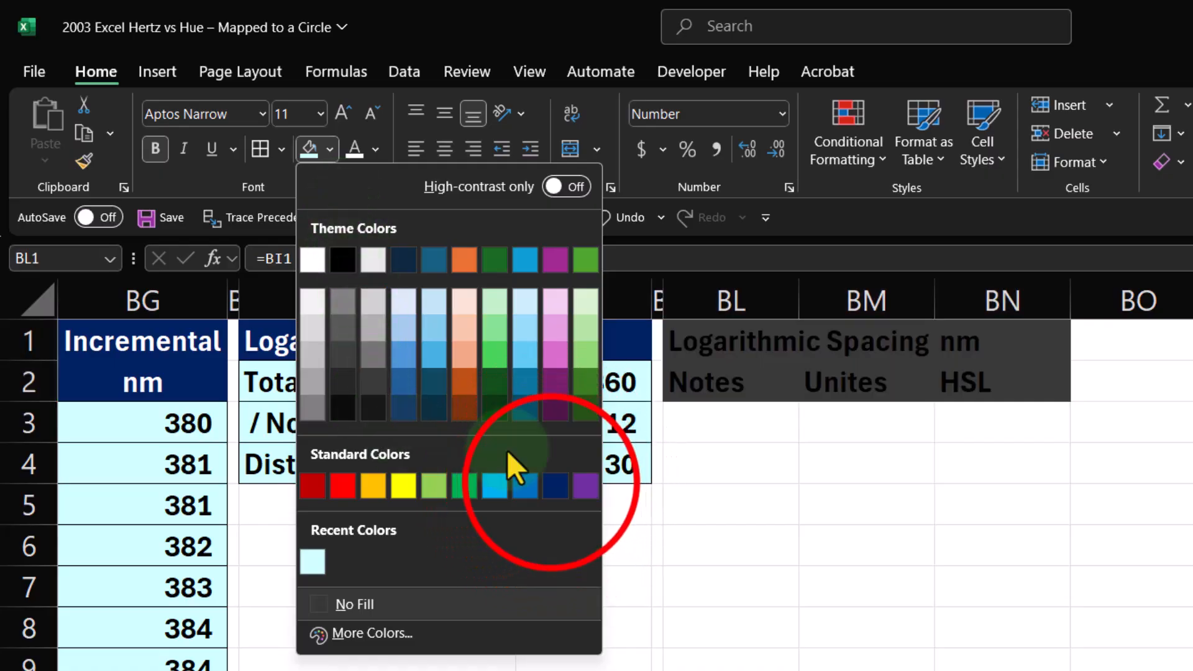
click(550, 483)
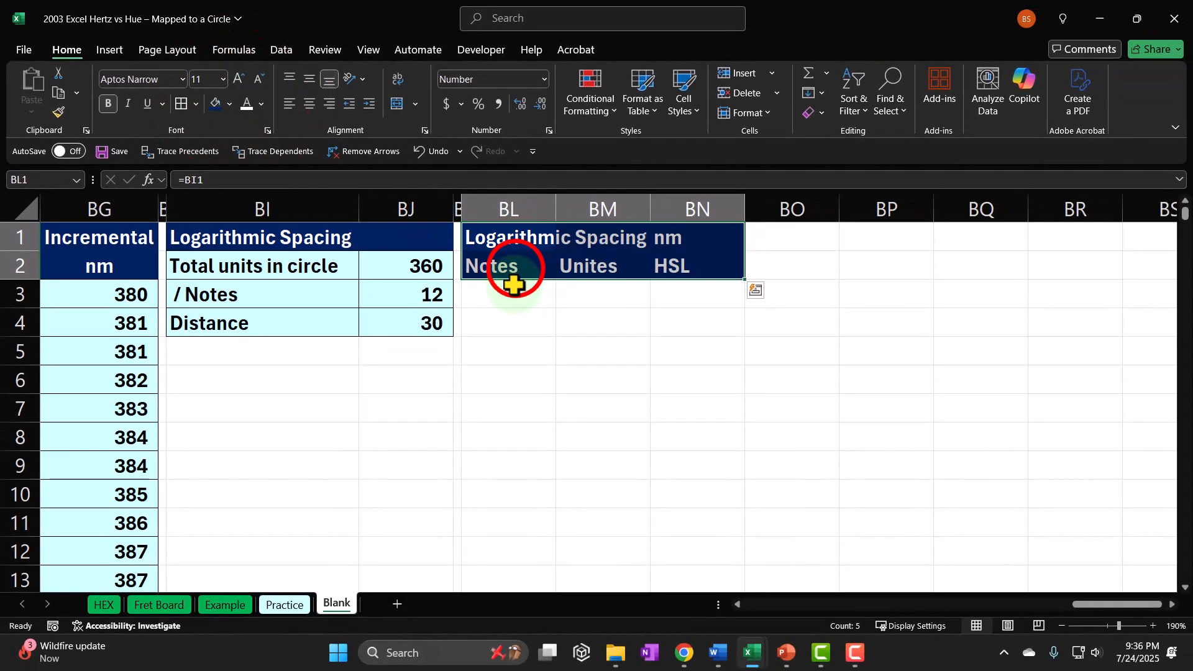
Step: Center the Notes, Unites and HSL headings in BL2:BN2
drag(726, 380, 874, 381)
drag(609, 264, 700, 269)
click(309, 103)
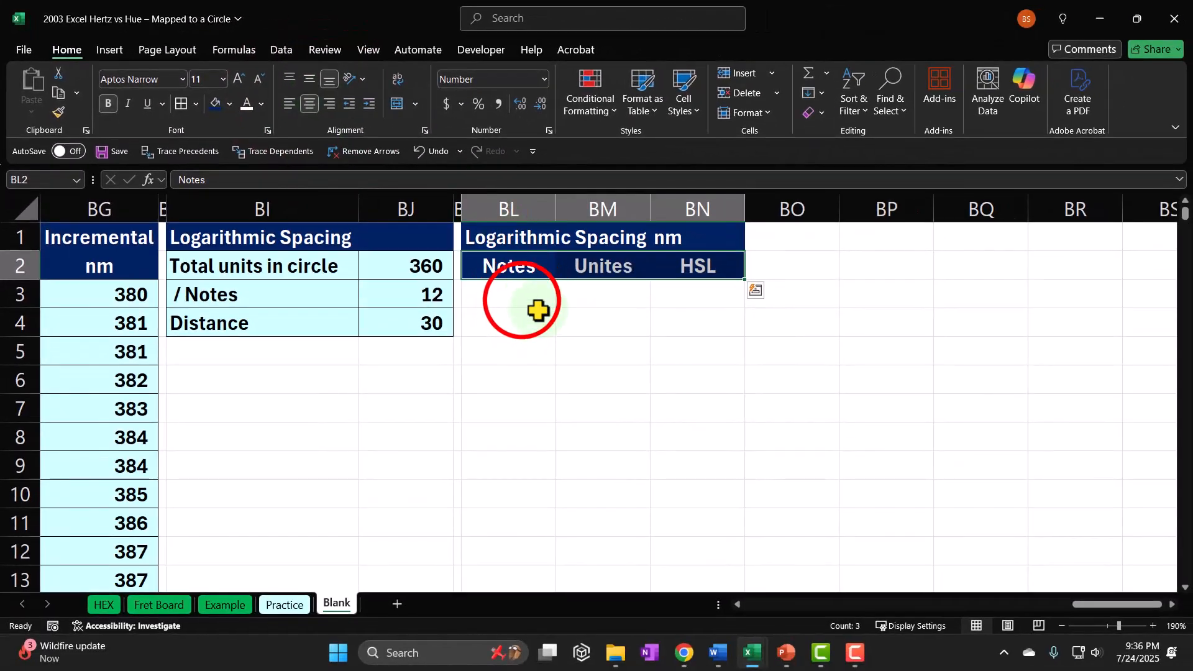
Step: Number the Notes column from 1 to 12 in BL3:BL14 by extending the series 1, 2
click(538, 310)
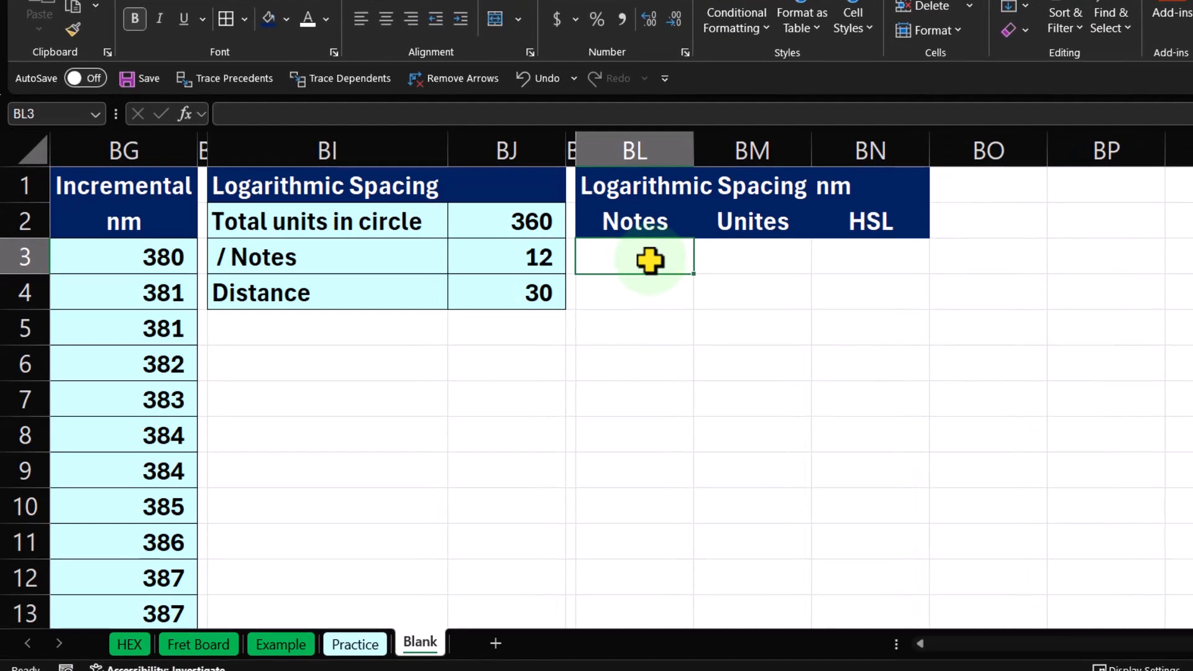
text(1)
key(Return)
text(2)
key(Return)
drag(649, 259, 677, 575)
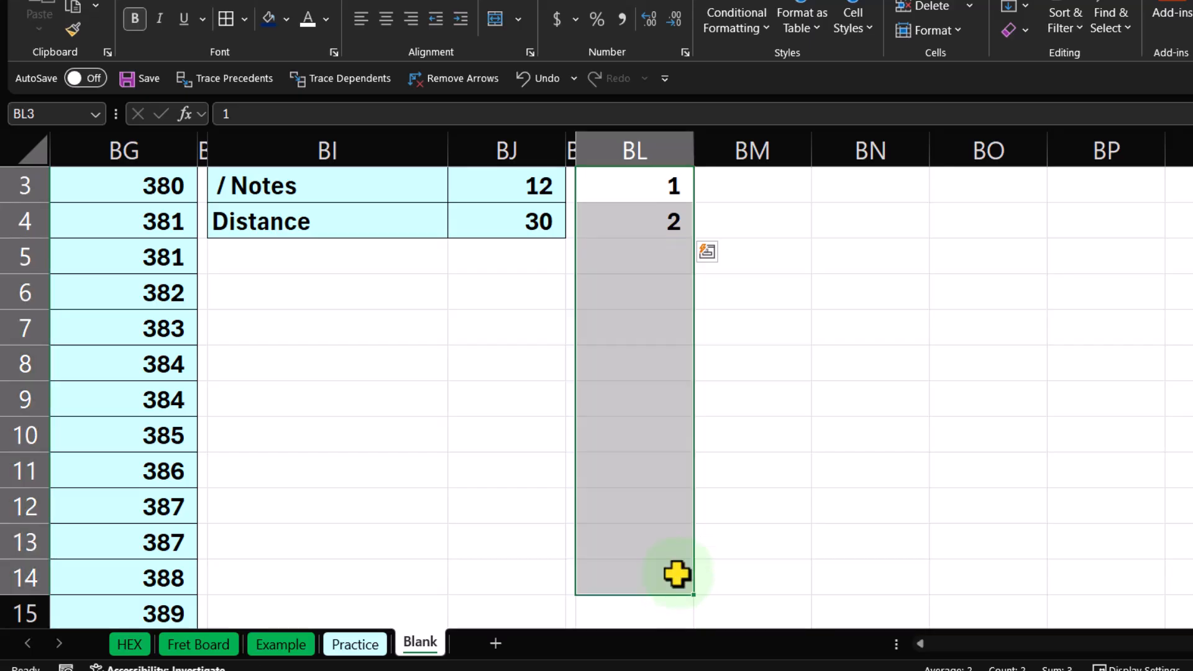
scroll(851, 489, up, 1)
Step: Enter 0 as the starting value of the Unites column in BM3
click(777, 255)
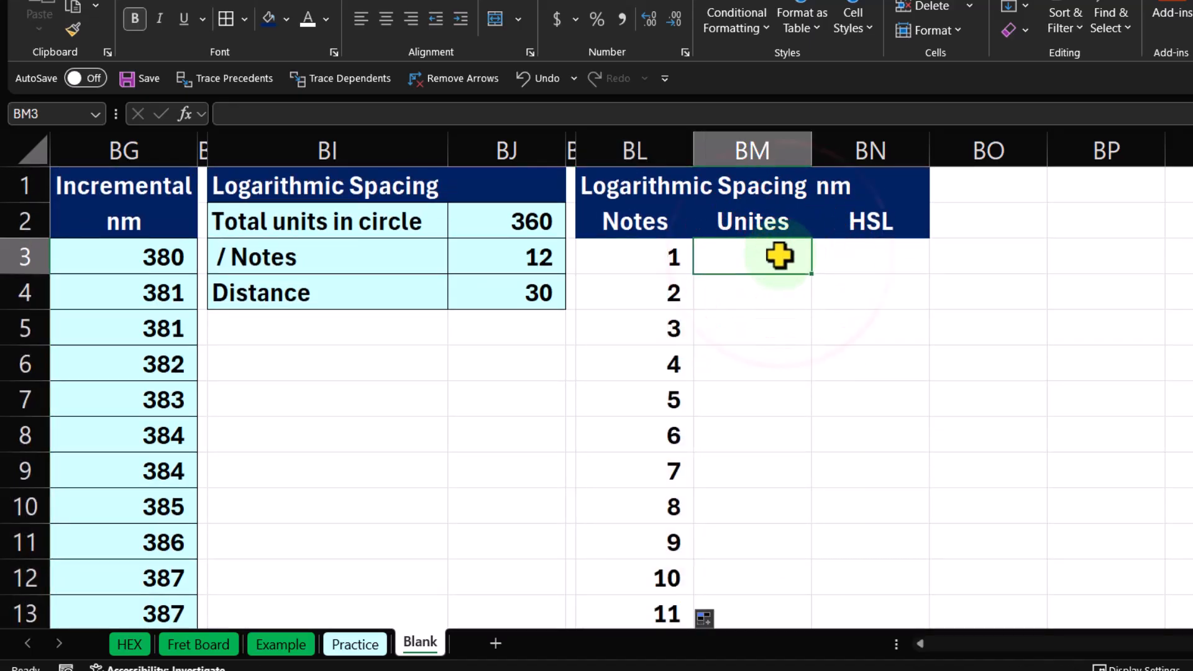
text(=)
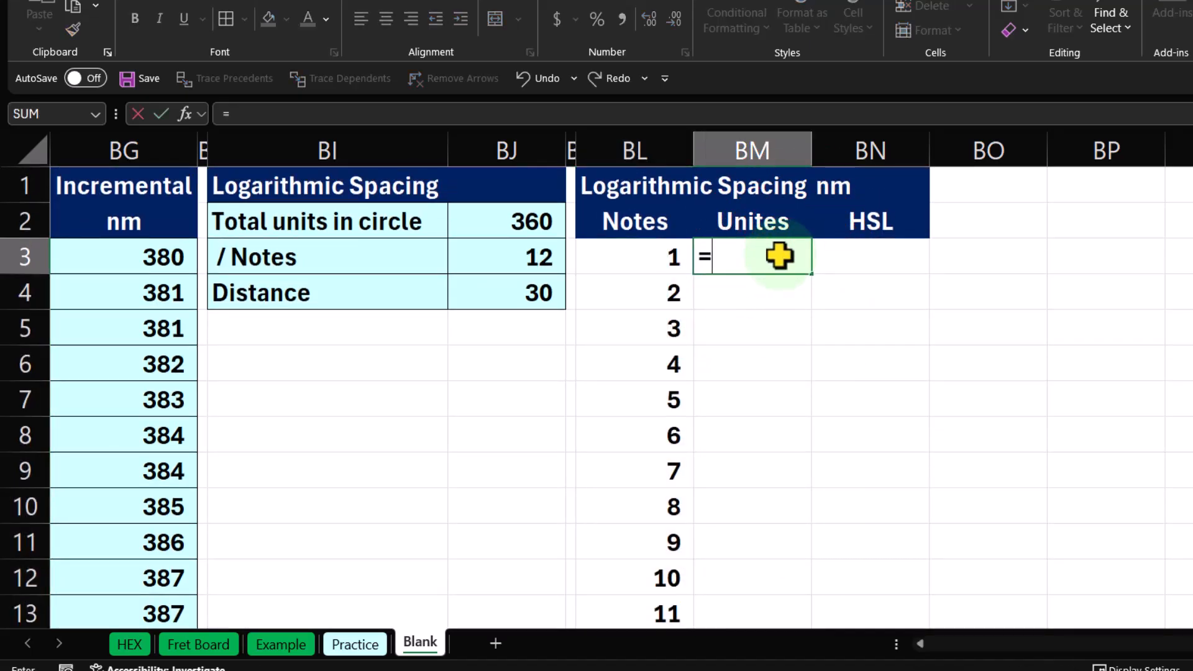
key(Escape)
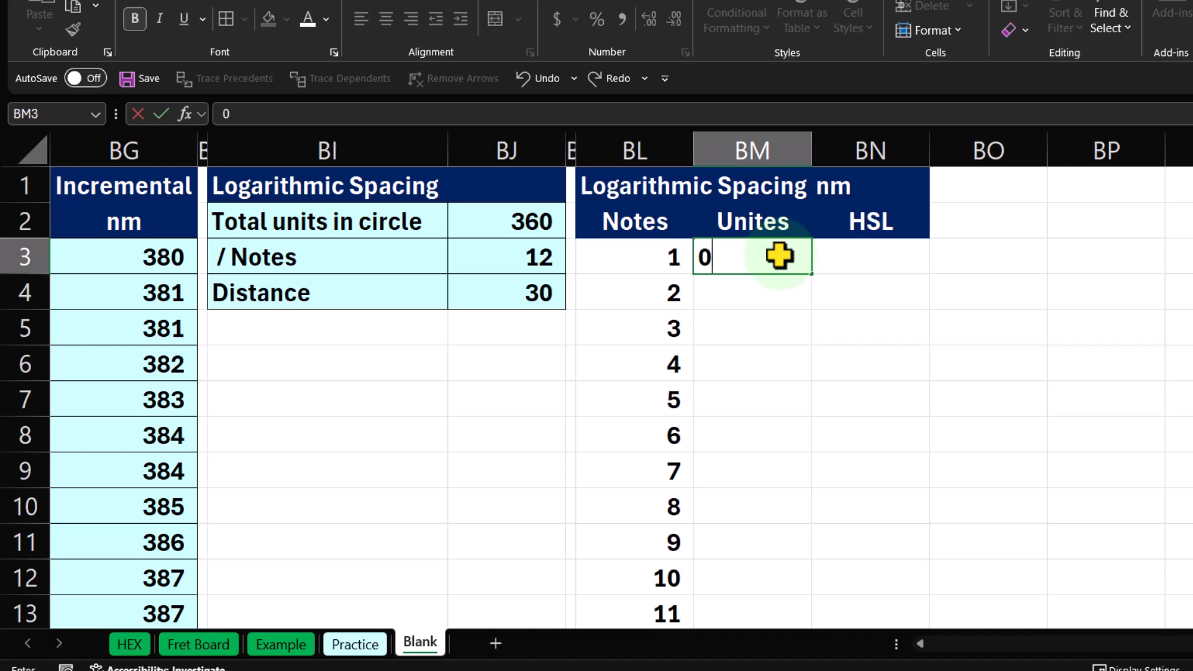
key(Return)
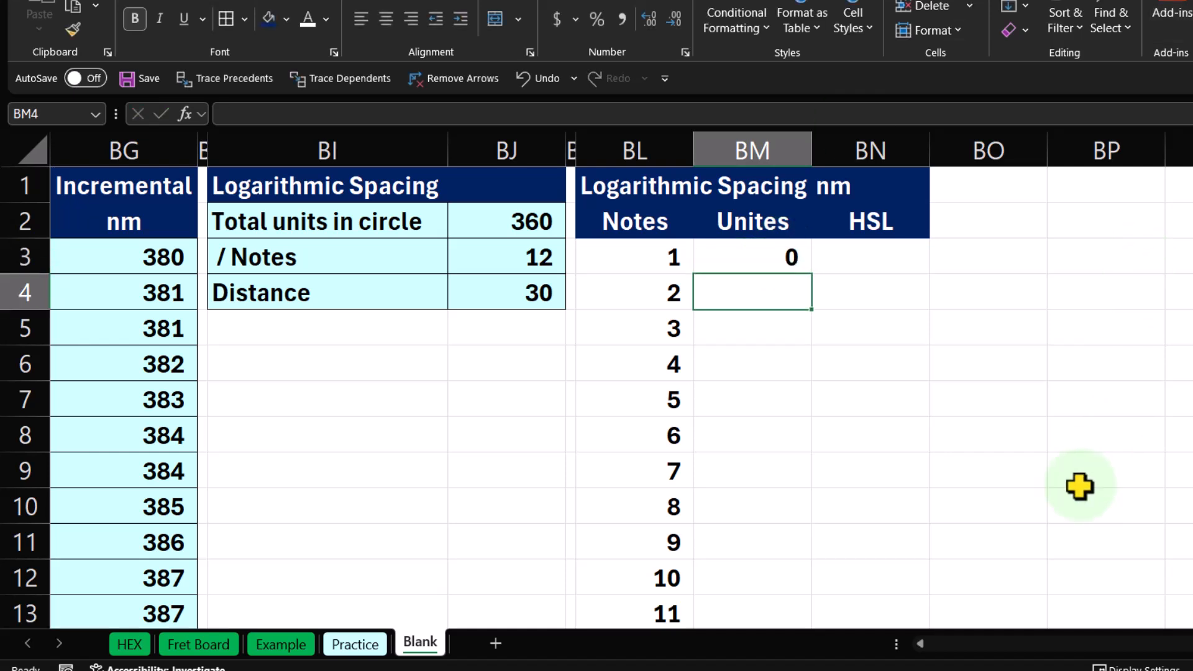
Step: Enter the formula =BM3+$BJ$4 in BM4 and fill it down the Unites column to the last note
text(=)
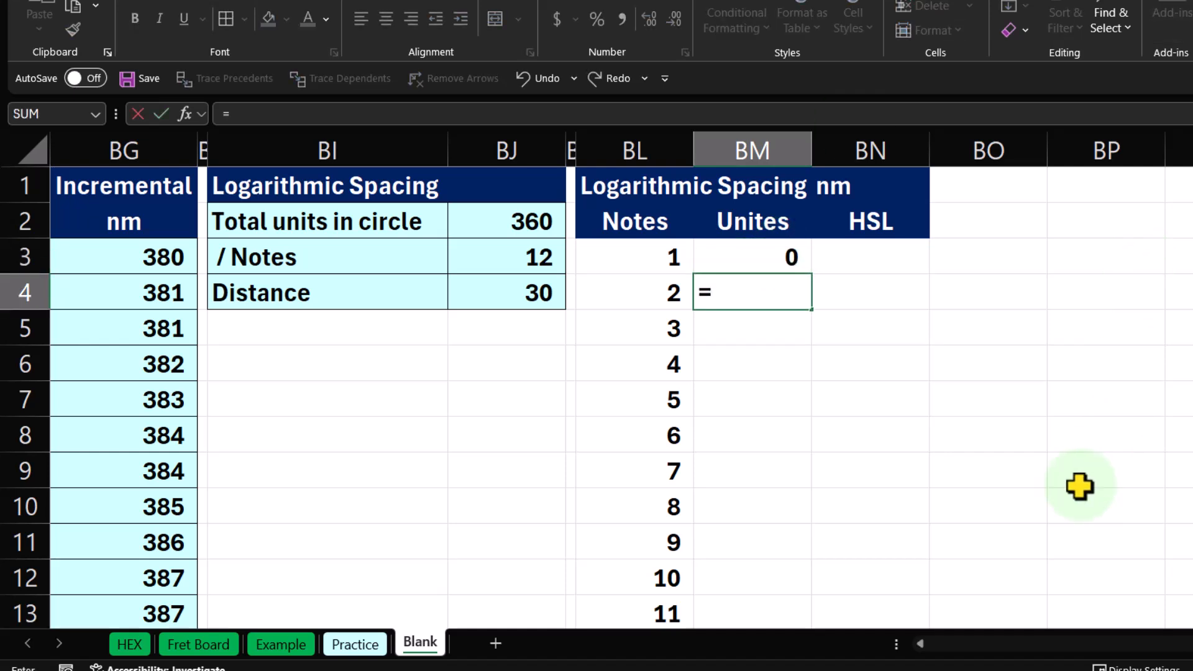
key(Up)
text(+)
key(Left)
key(Left)
key(Left)
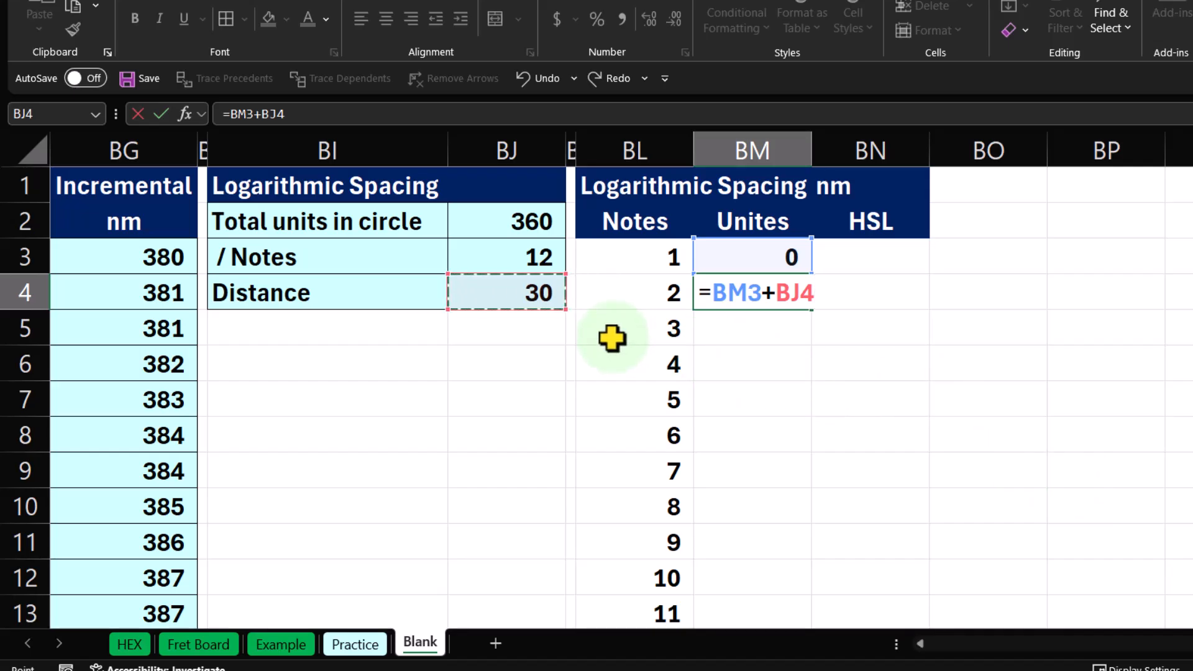
key(F4)
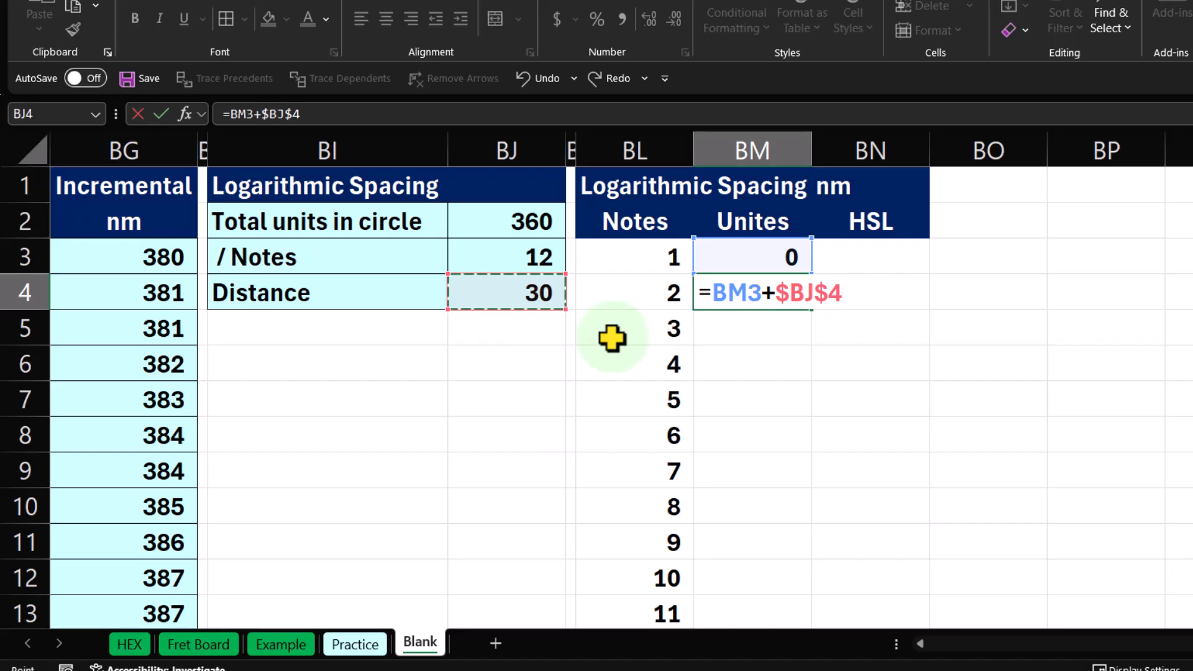
key(Return)
click(786, 297)
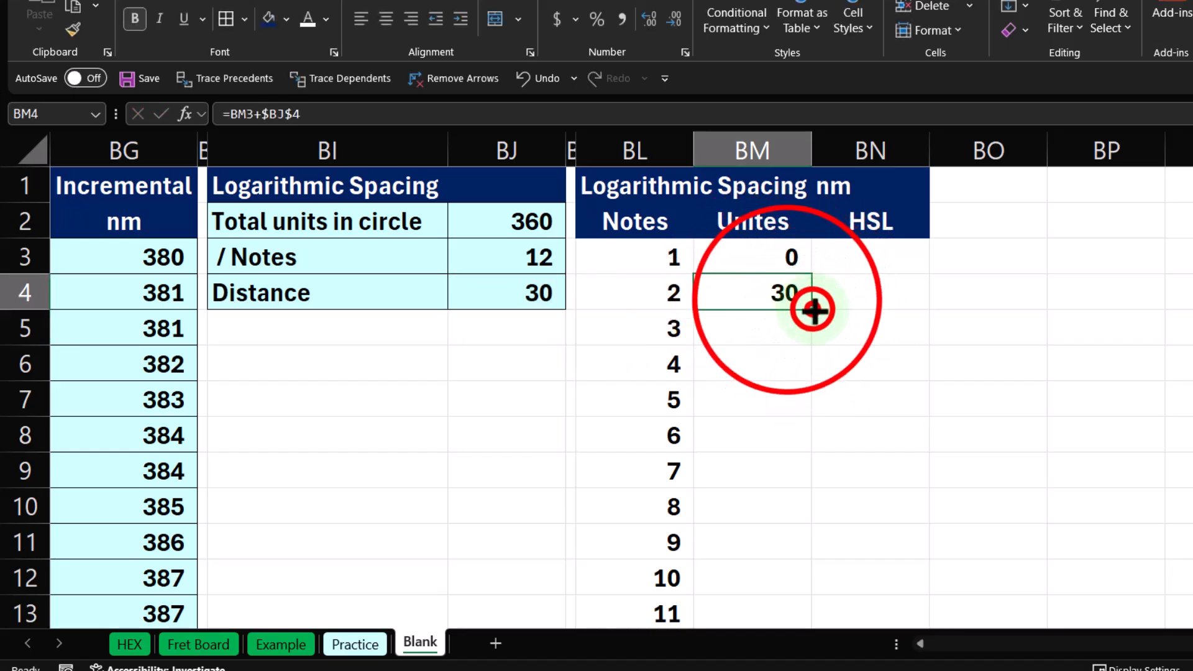
double_click(813, 309)
Step: Examine the filled Unites formulas, the degree values in column BF and the incremental nm formula in BG3
key(Down)
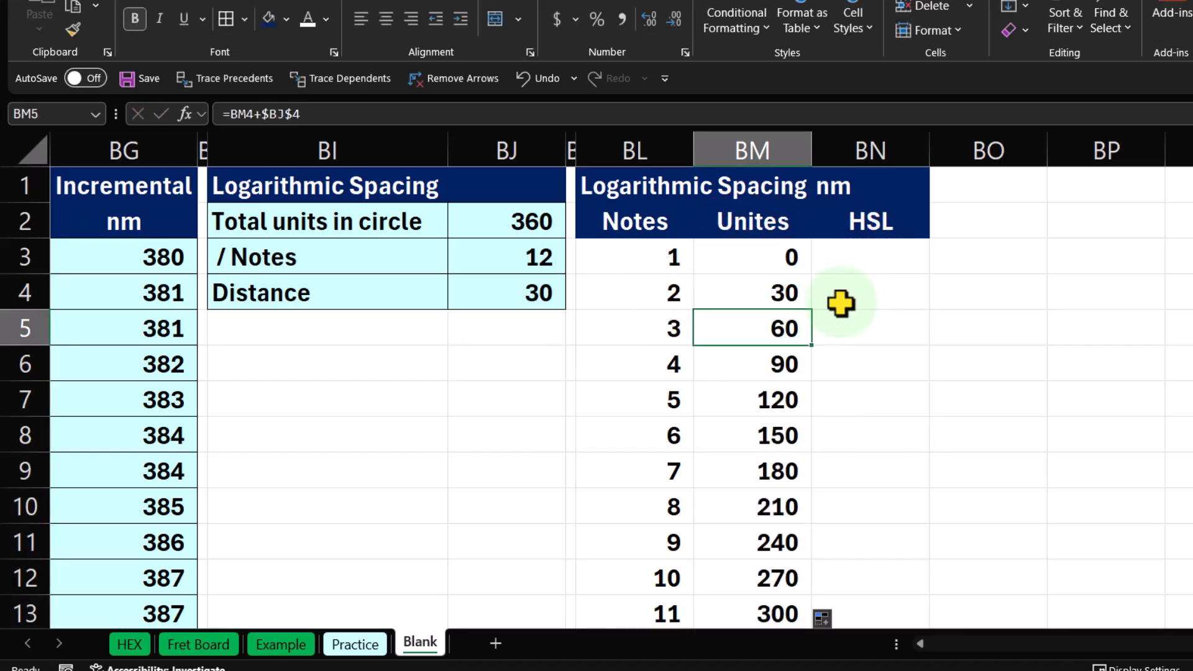
key(Down)
key(Down)
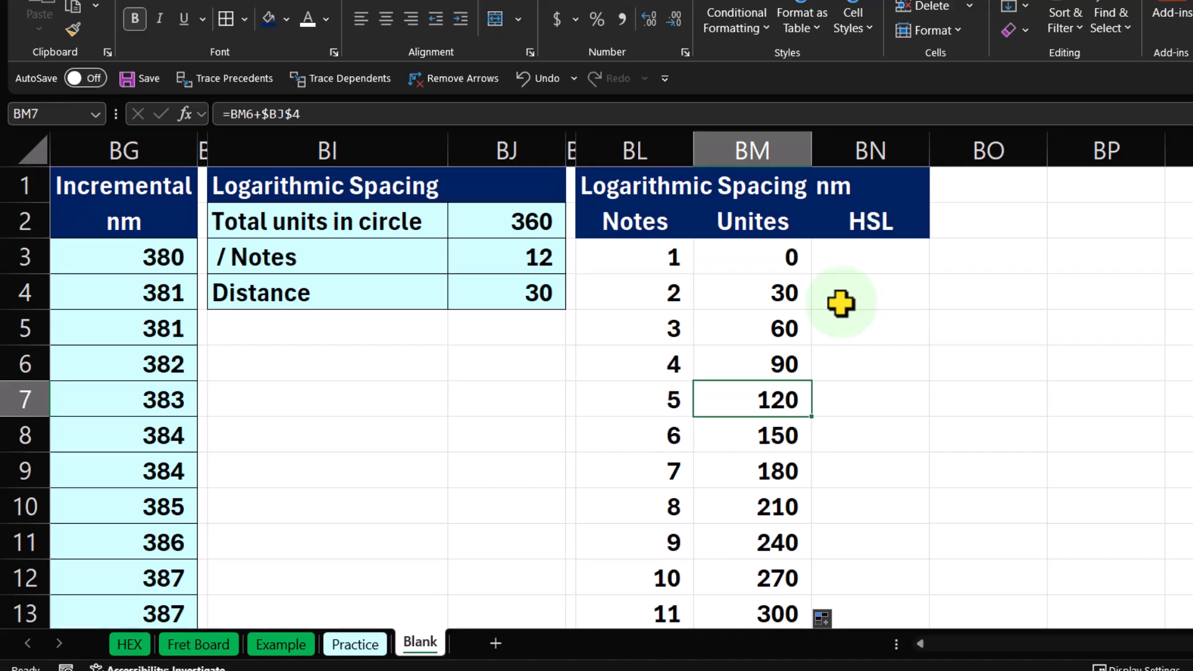
key(Left)
key(Left)
key(Left)
key(Left)
key(Left)
key(Left)
key(Left)
key(Left)
key(Left)
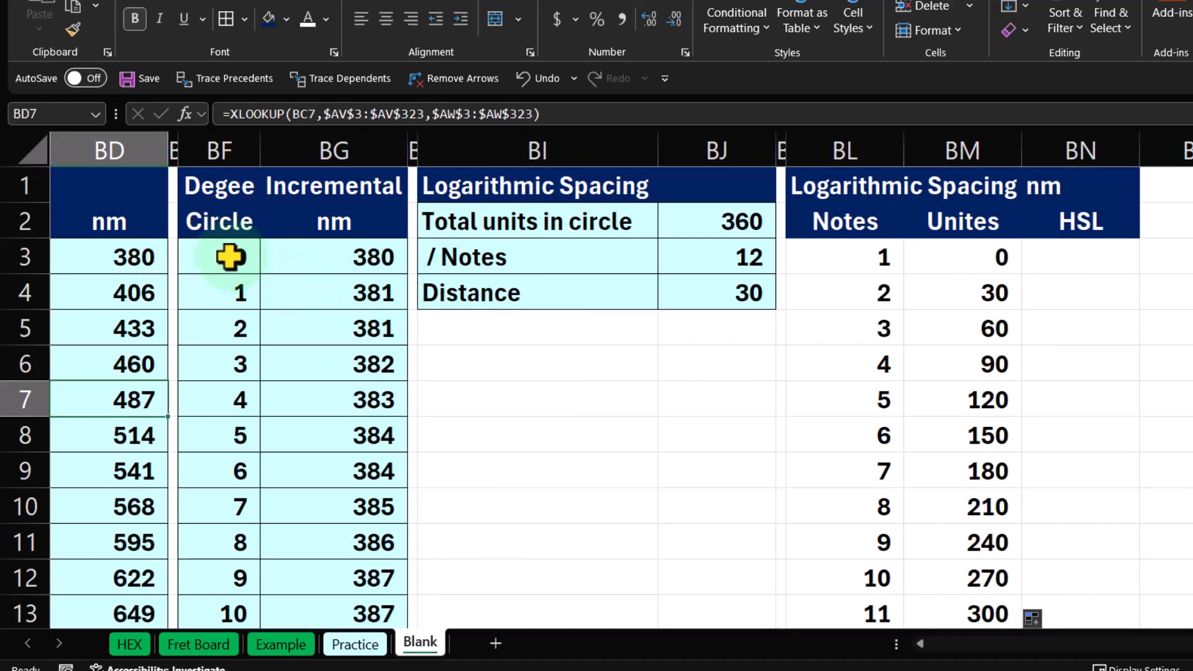
drag(232, 258, 240, 386)
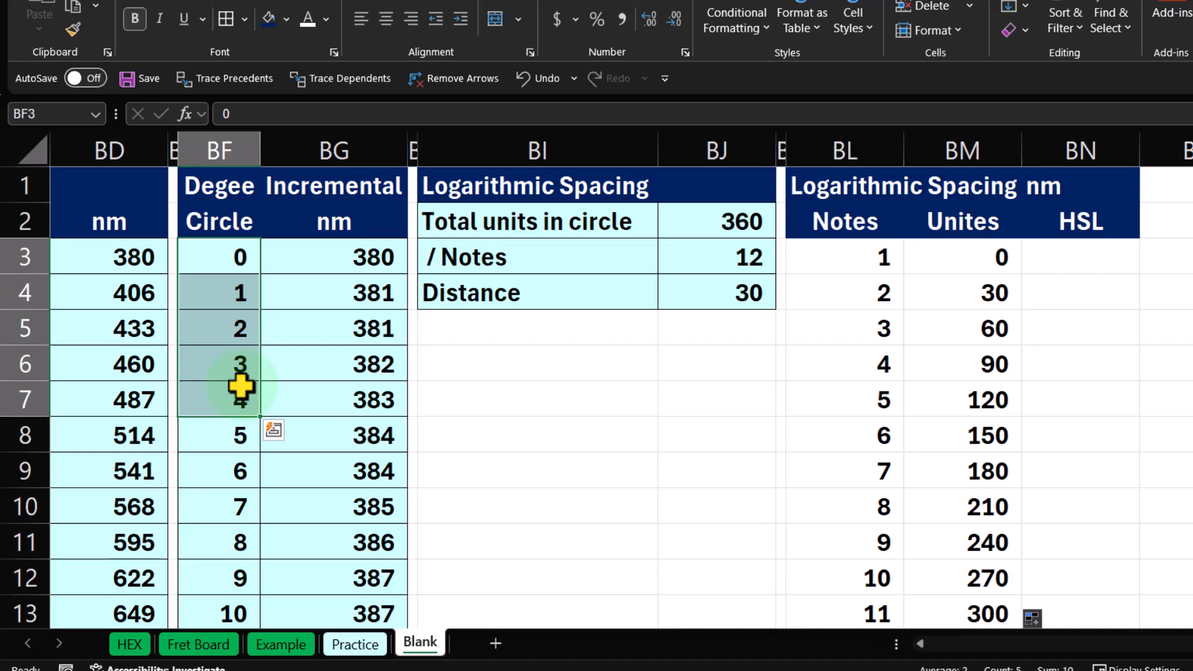
click(348, 260)
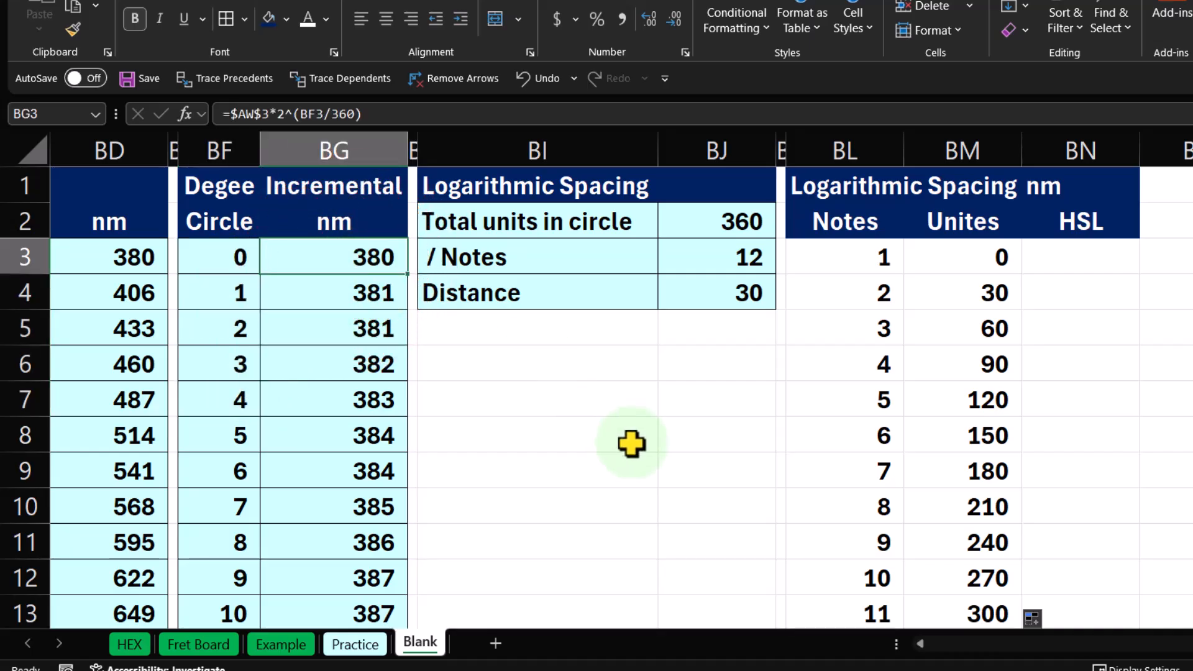
Step: Begin an XLOOKUP formula in BN3 with BM3 as the lookup value
key(Right)
key(Right)
key(Right)
key(Right)
key(Right)
key(Right)
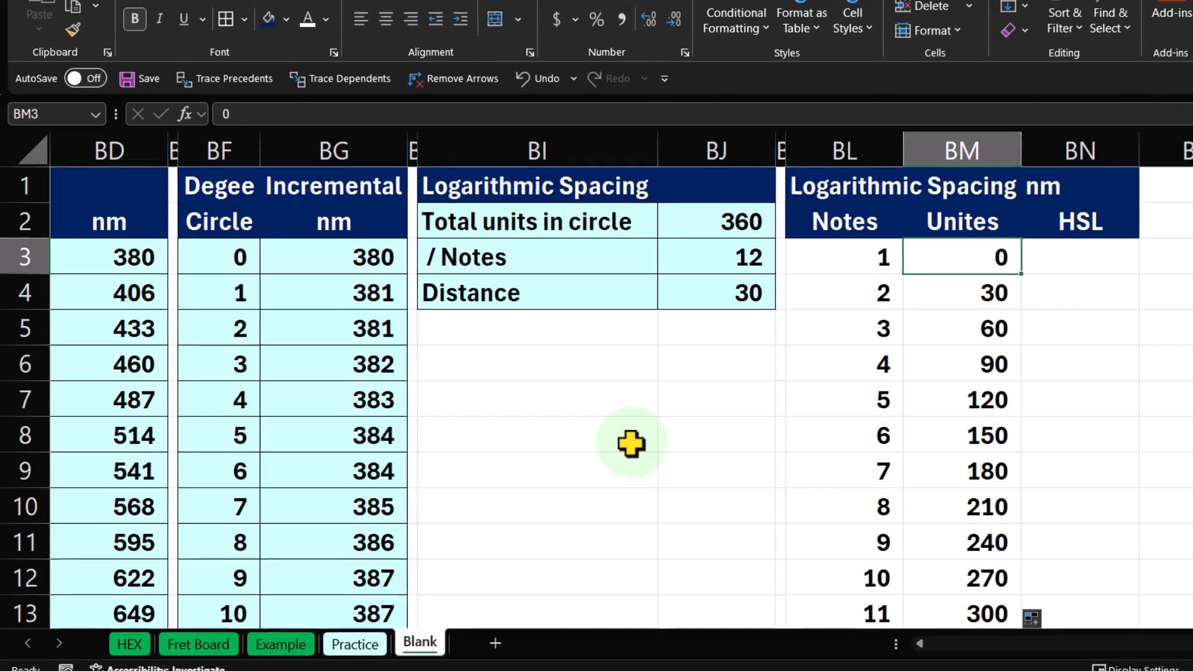
key(Right)
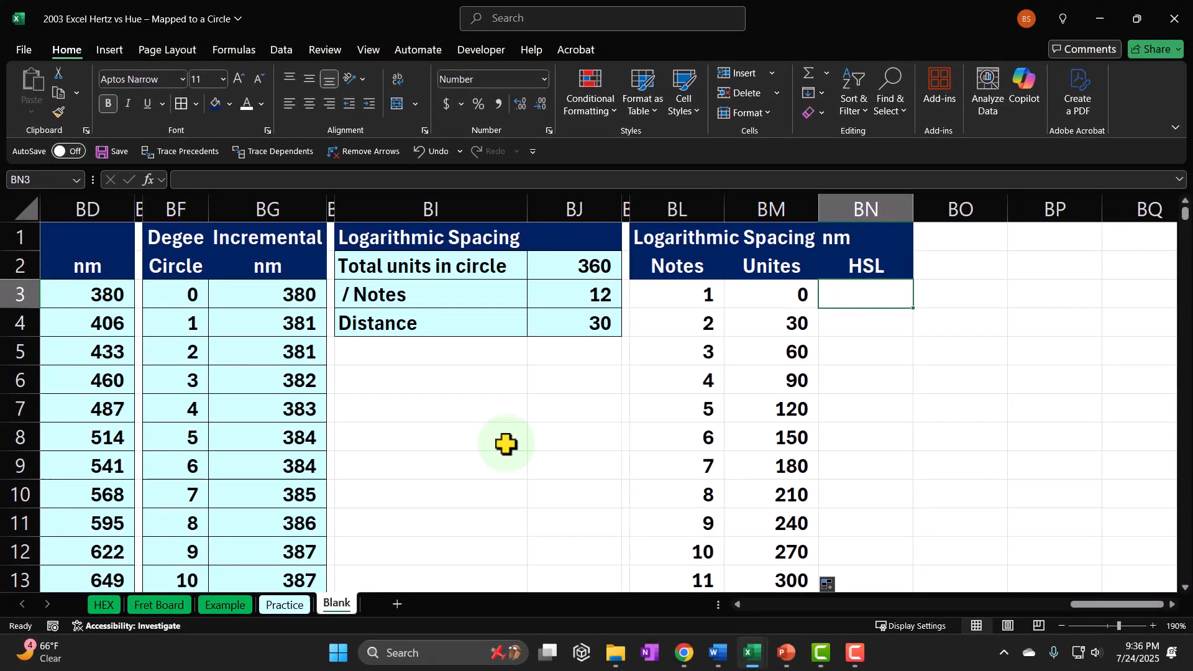
text(=xl)
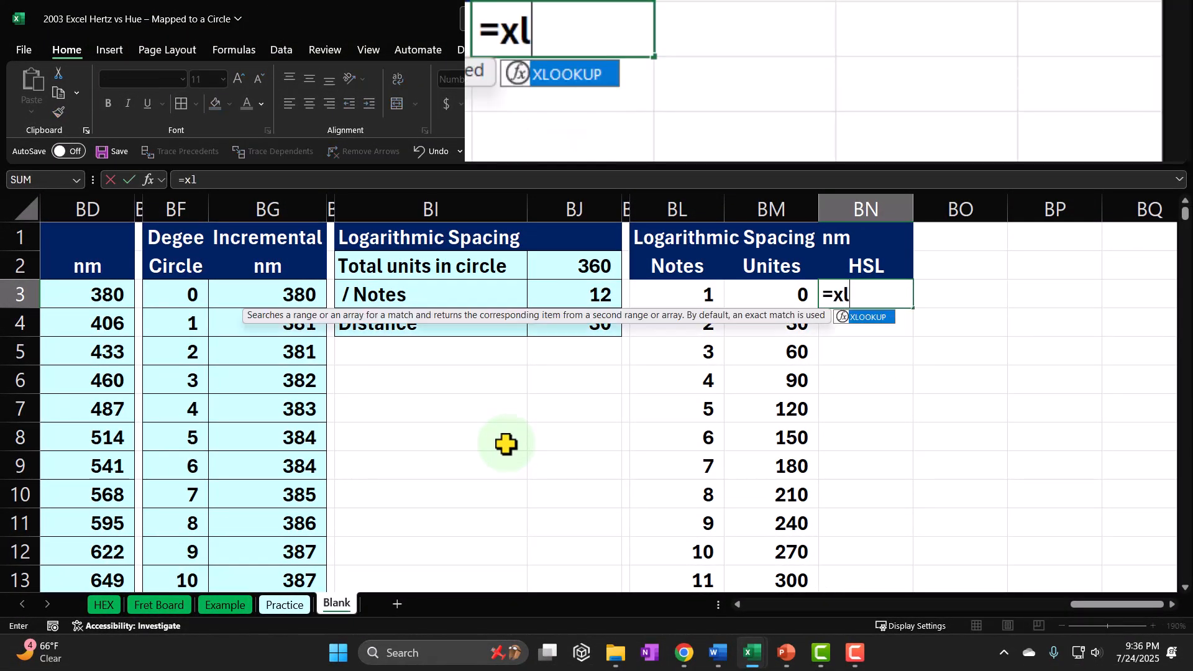
key(Tab)
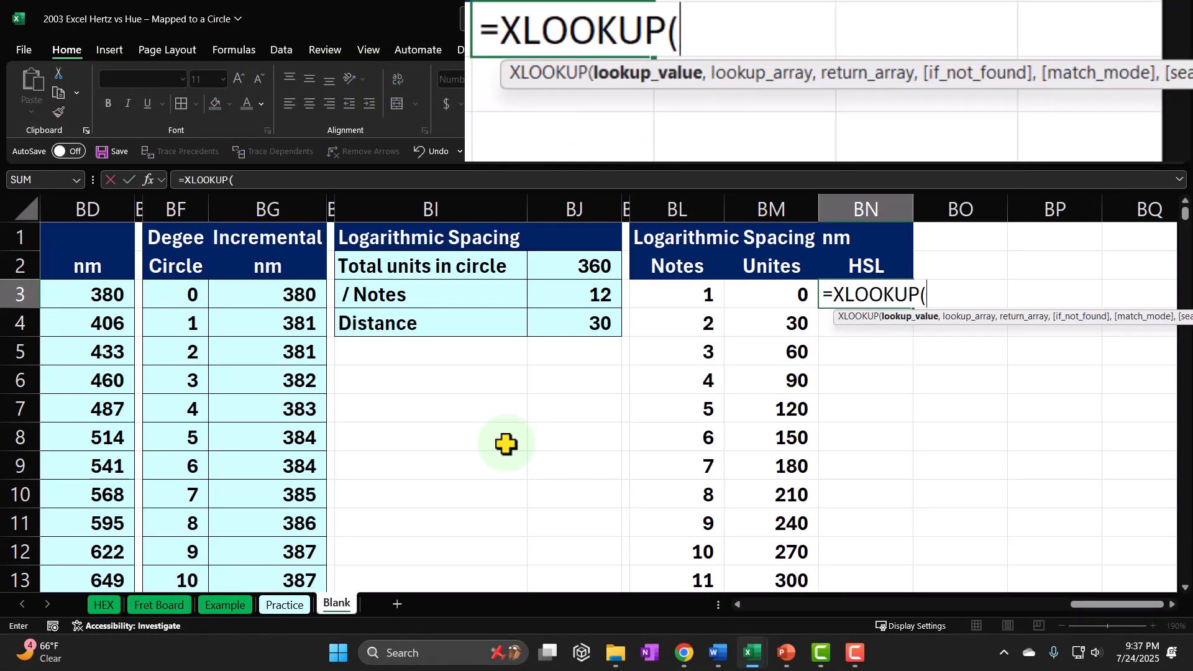
key(Left)
text(,)
Step: Set the XLOOKUP lookup array to the circle degree range BF3:BF363
key(Left)
key(Left)
key(Left)
key(Left)
key(Left)
key(Left)
key(Left)
key(Left)
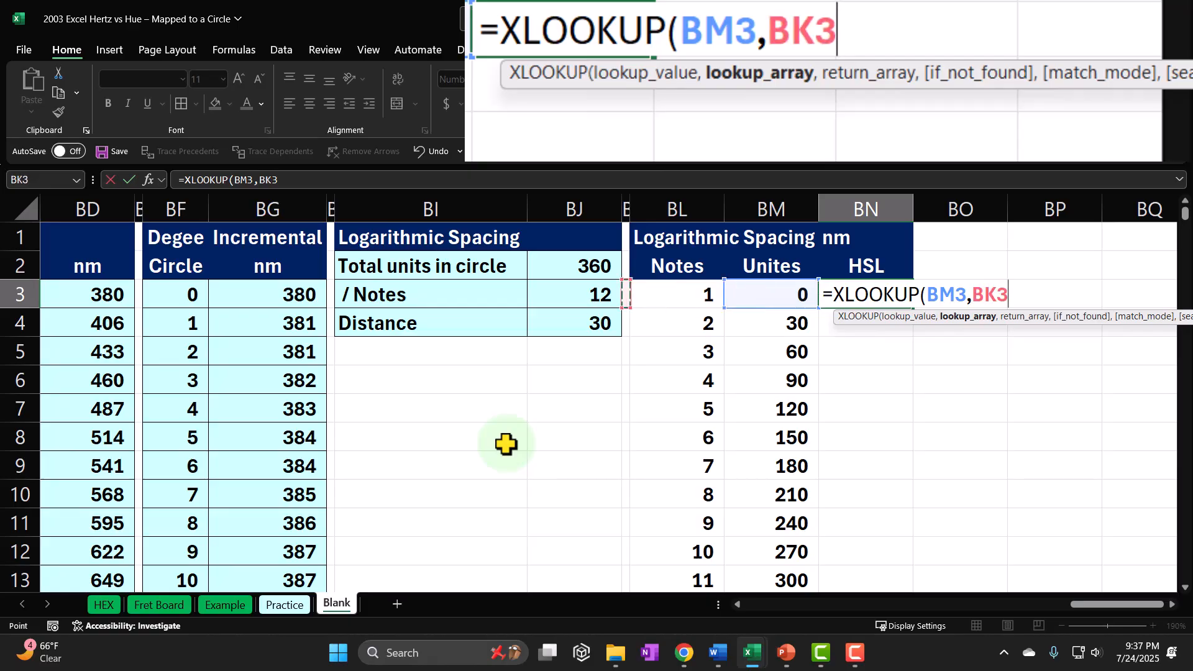
key(ctrl+shift+Down)
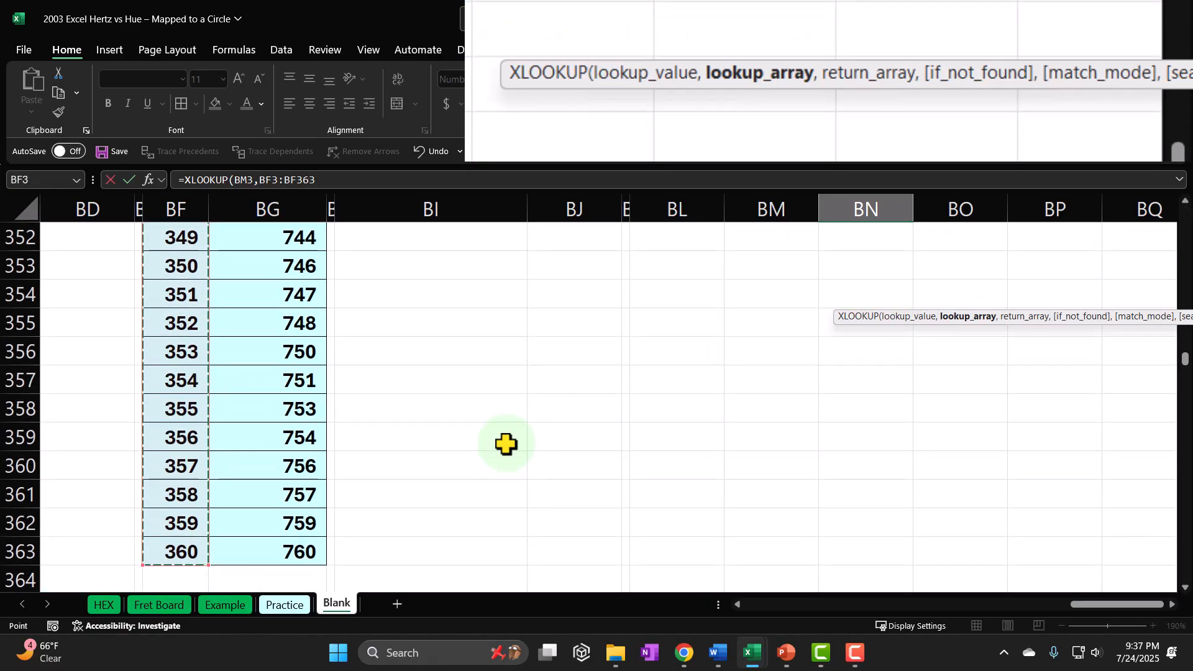
text(,)
Step: Set the XLOOKUP return array to the incremental nm range BG3:BG363 and complete the formula in BN3
key(Up)
key(Up)
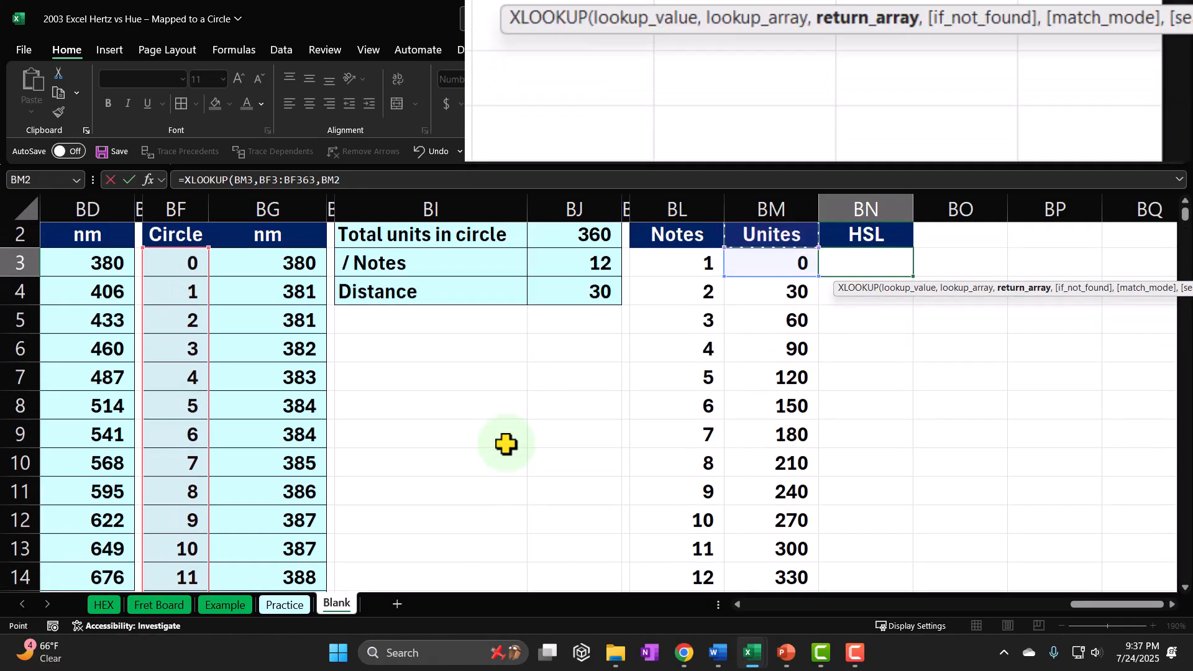
key(Left)
key(Left)
key(Left)
key(Left)
key(Left)
key(Left)
key(Down)
key(Down)
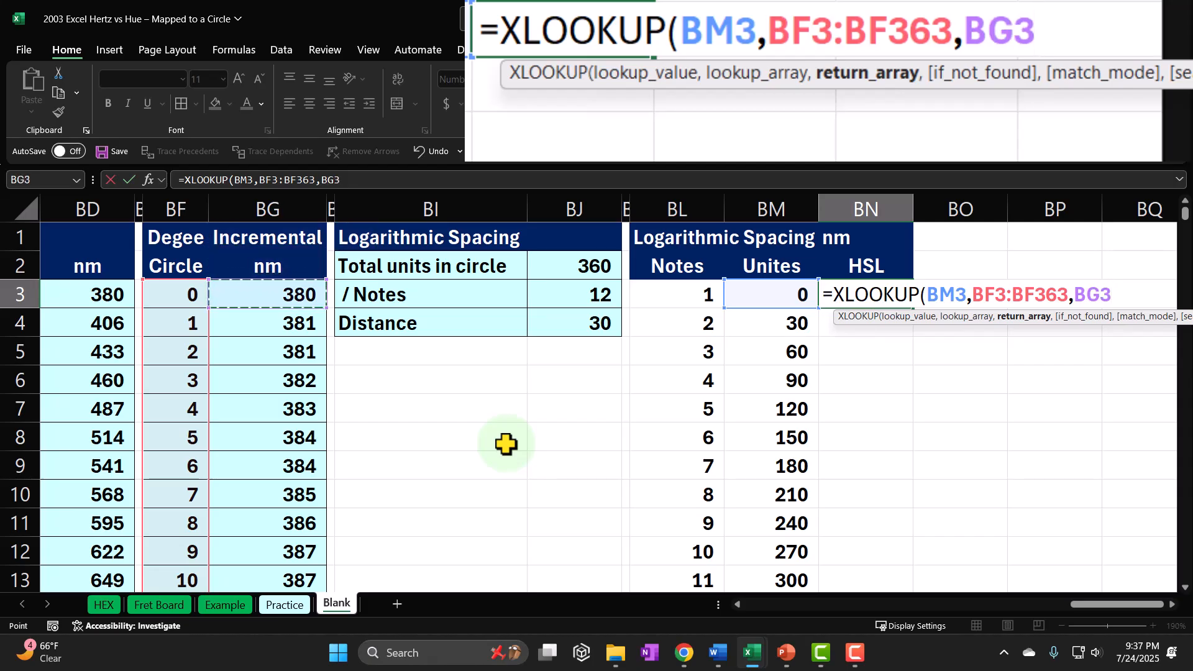
key(ctrl+shift+Down)
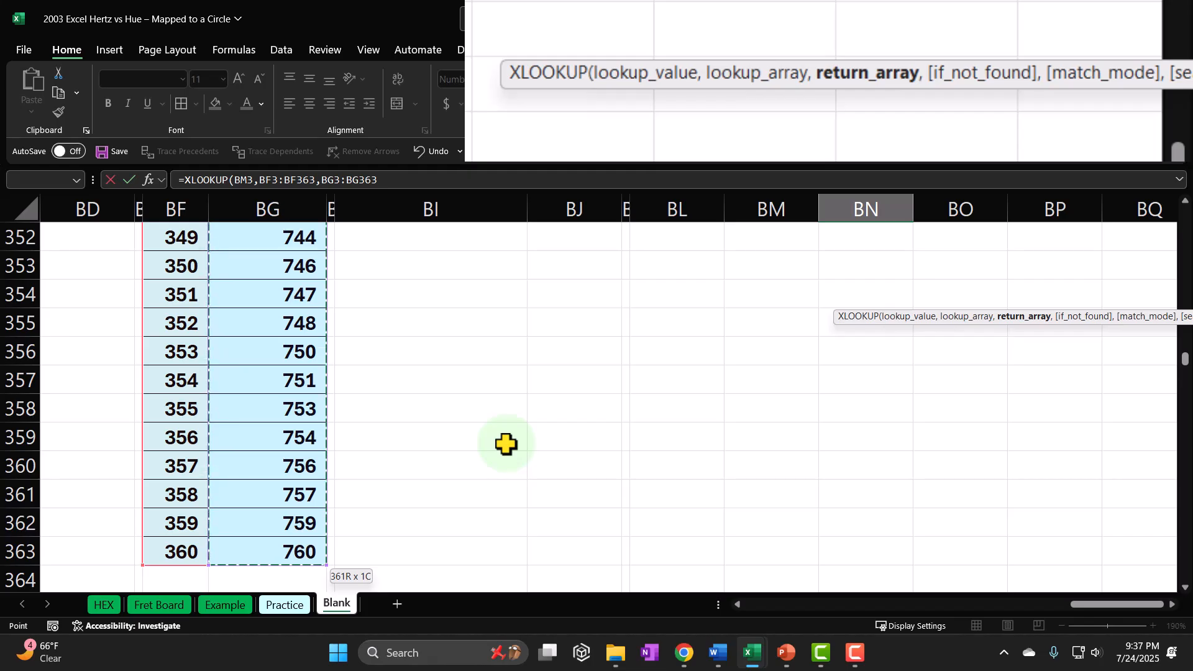
key(Return)
scroll(714, 418, up, 1)
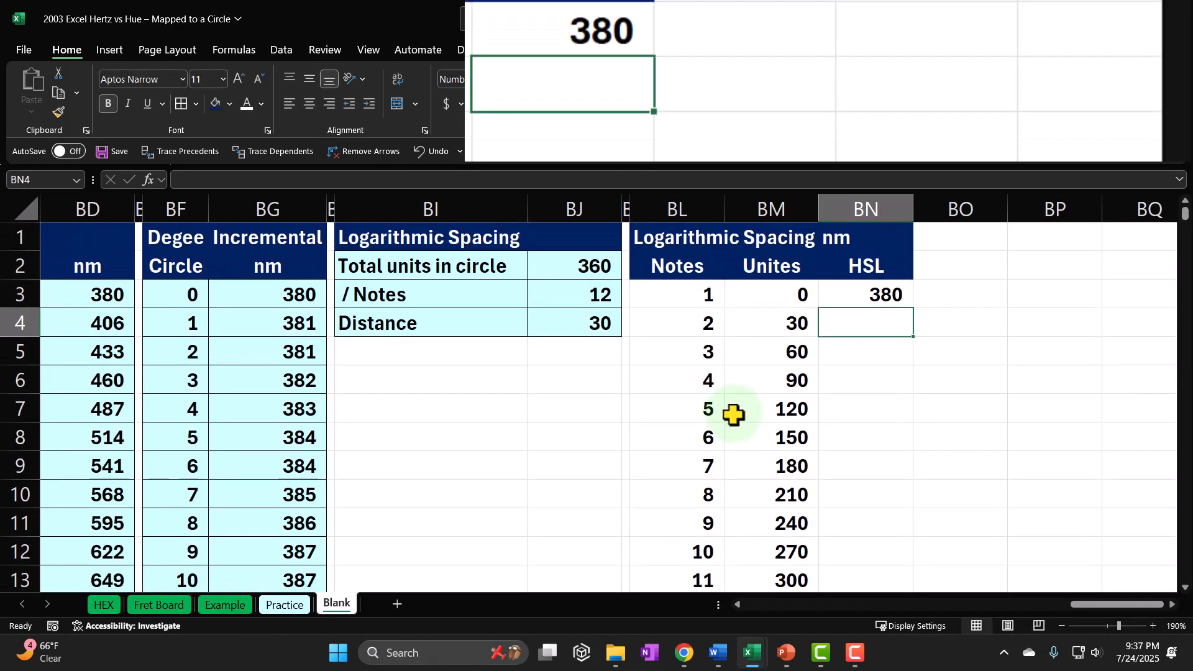
Step: Make the lookup and return ranges in the BN3 formula absolute as $BF$3:$BF$363 and $BG$3:$BG$363
click(856, 315)
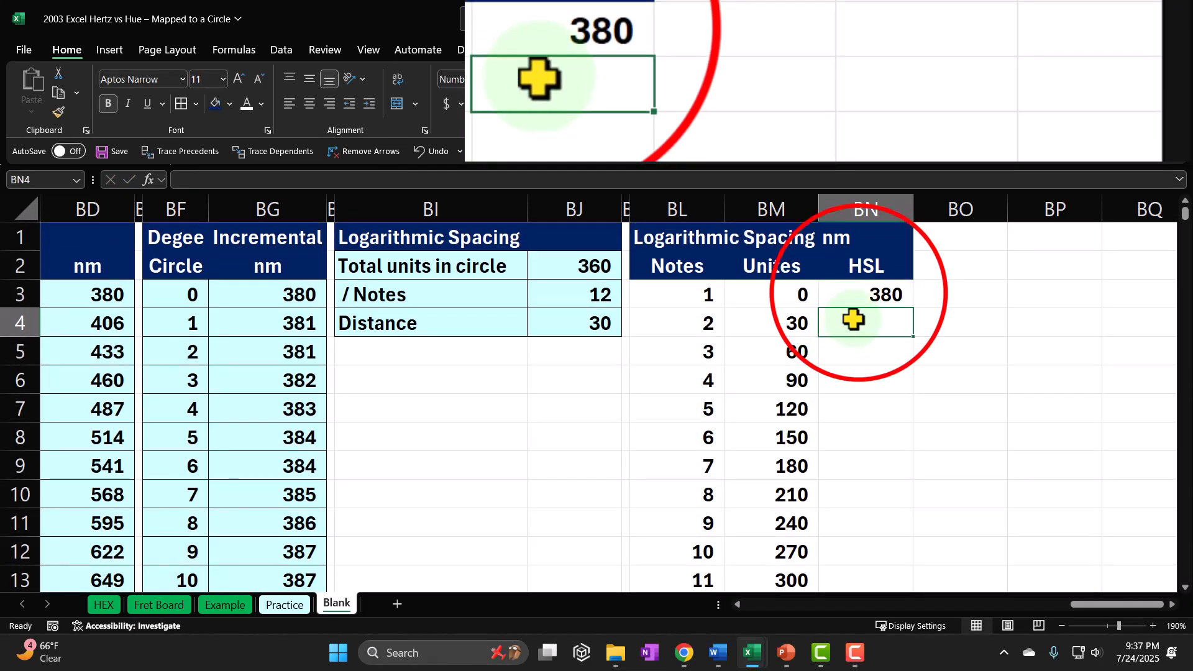
double_click(848, 292)
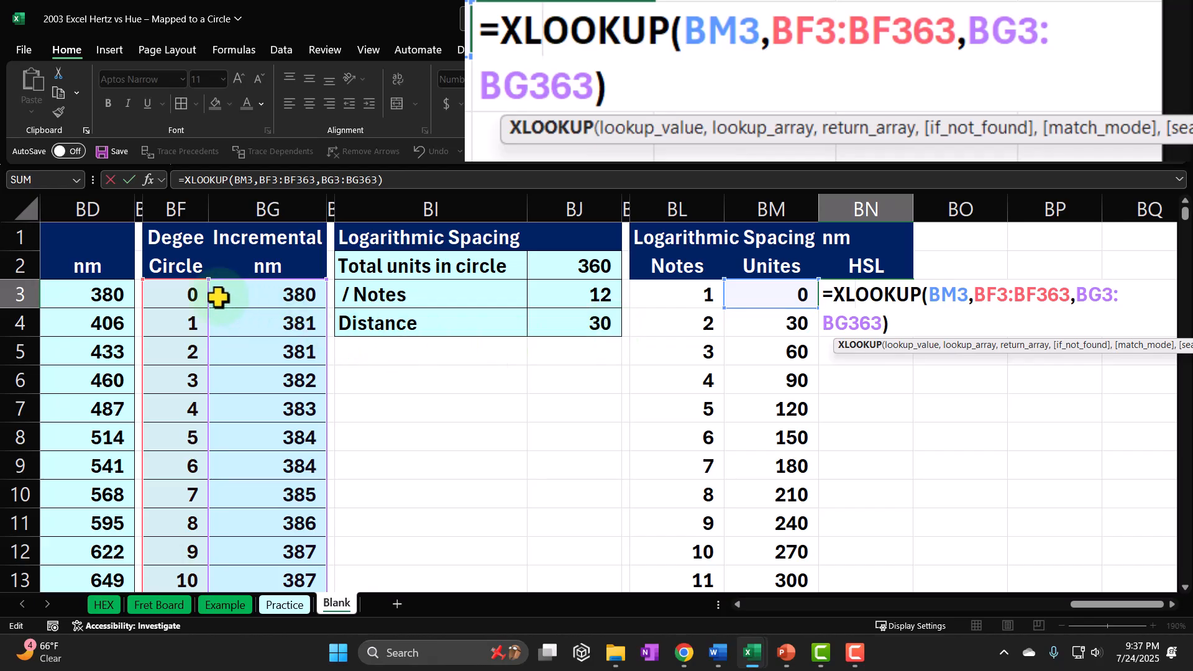
click(992, 293)
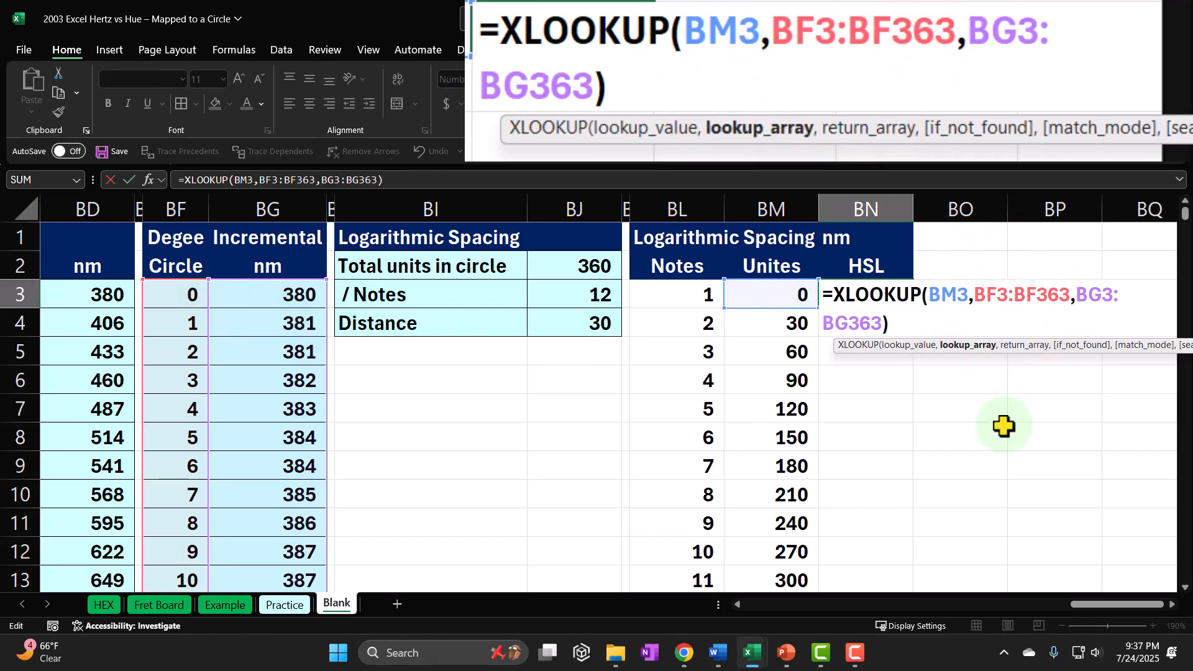
key(F4)
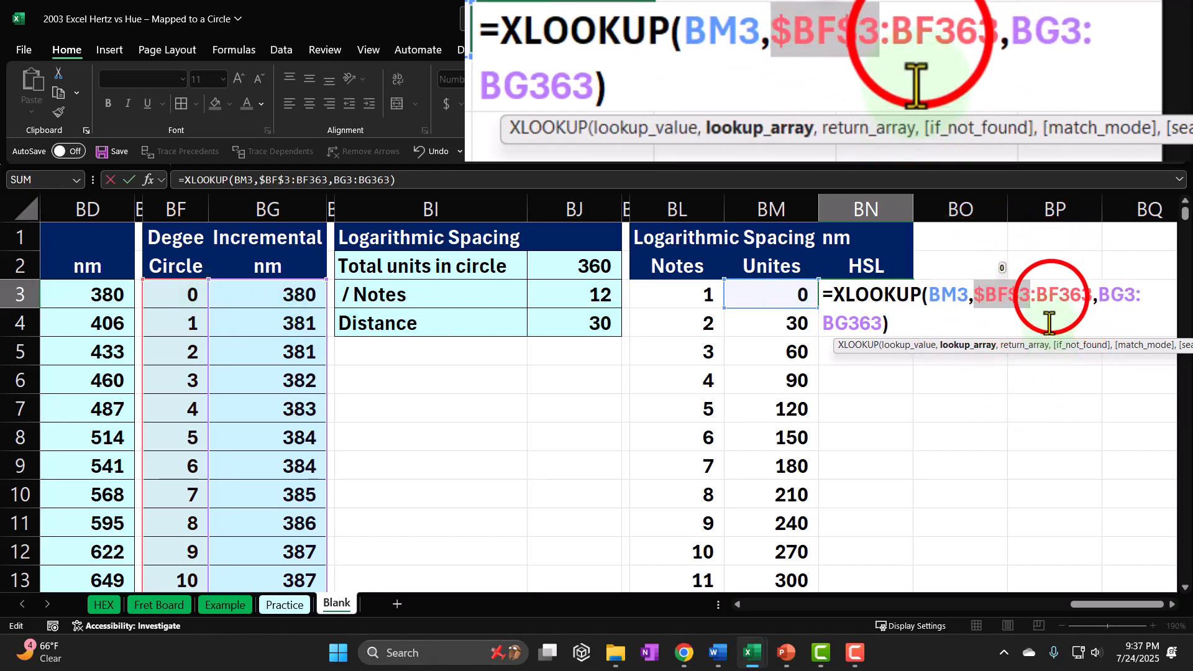
click(1050, 297)
key(F4)
click(1143, 290)
key(F4)
click(919, 323)
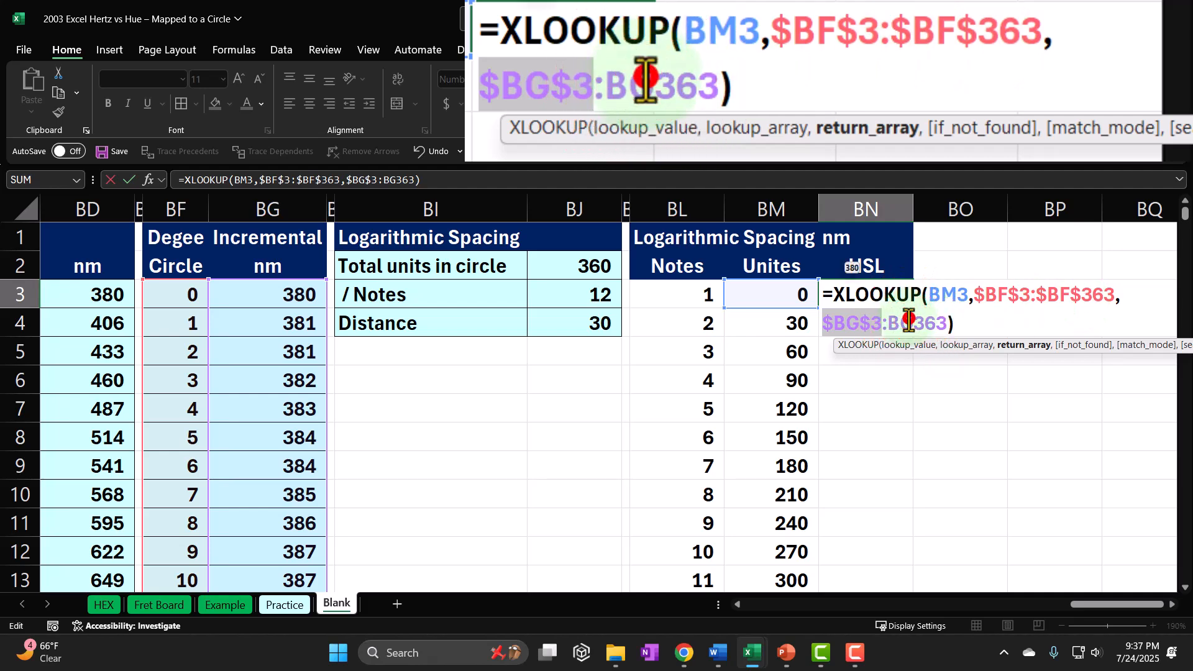
key(F4)
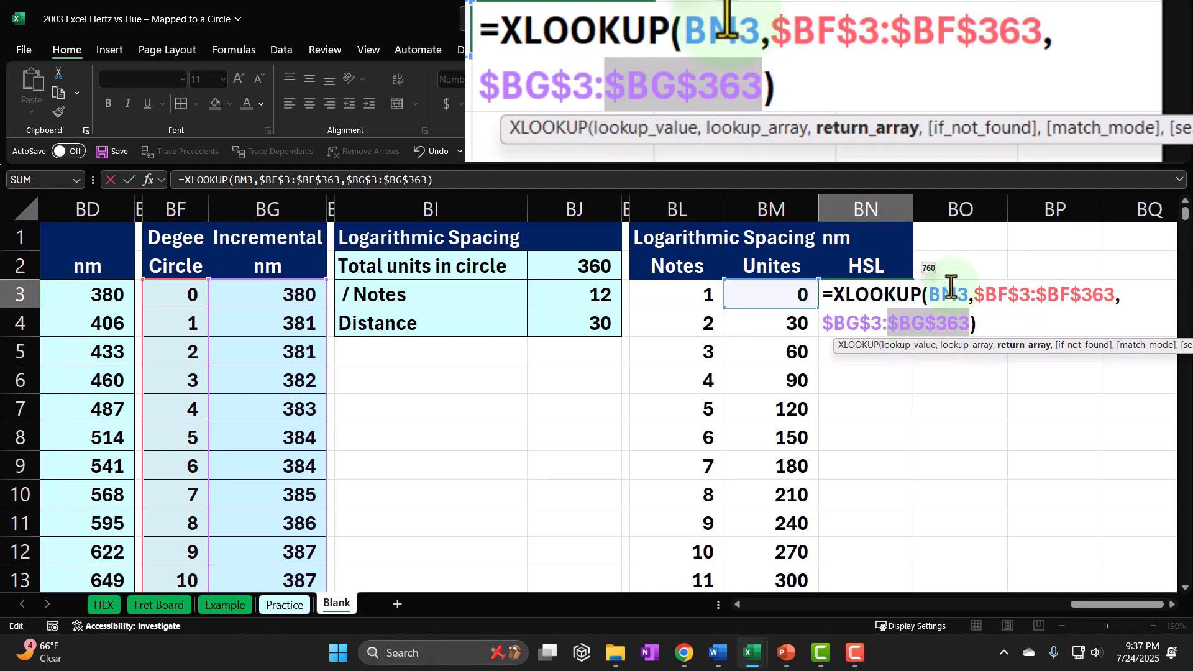
key(Return)
Step: Fill the BN3 XLOOKUP formula down to the last note and check the copied formula in BN5
click(901, 296)
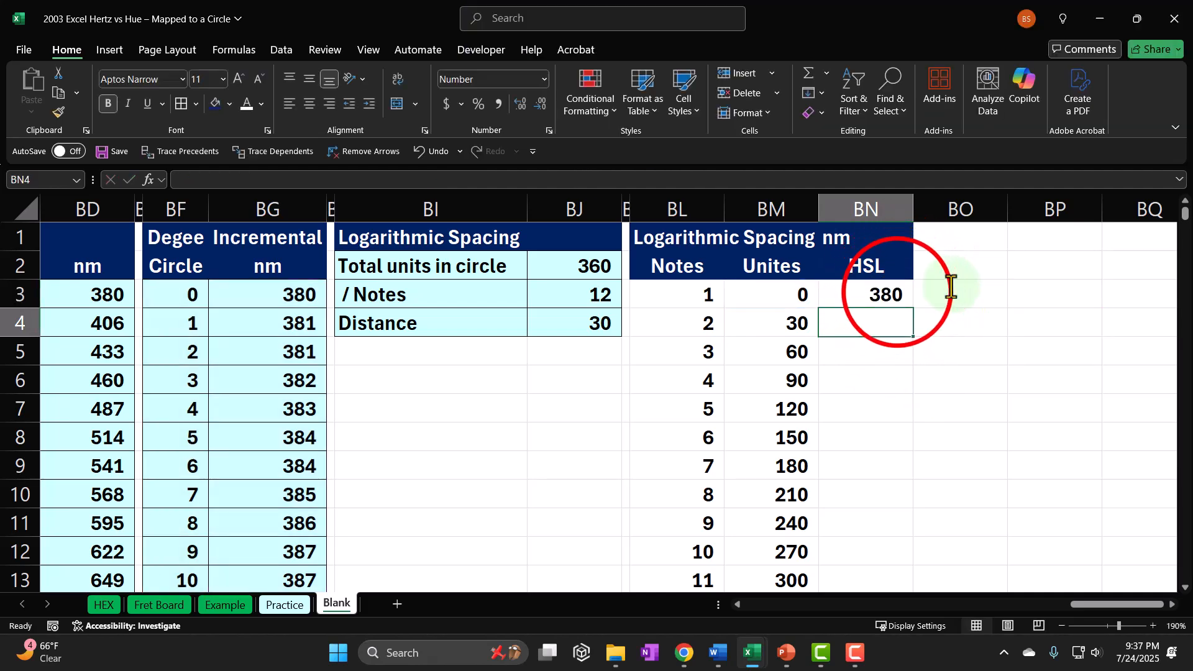
double_click(915, 307)
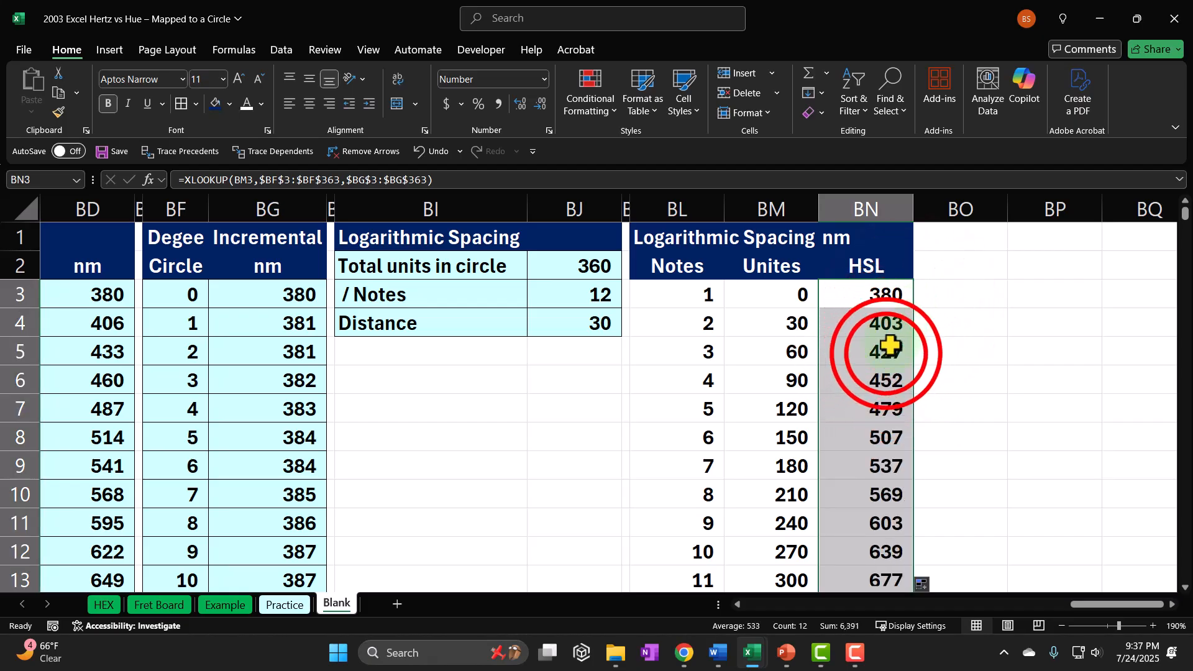
double_click(885, 353)
key(Return)
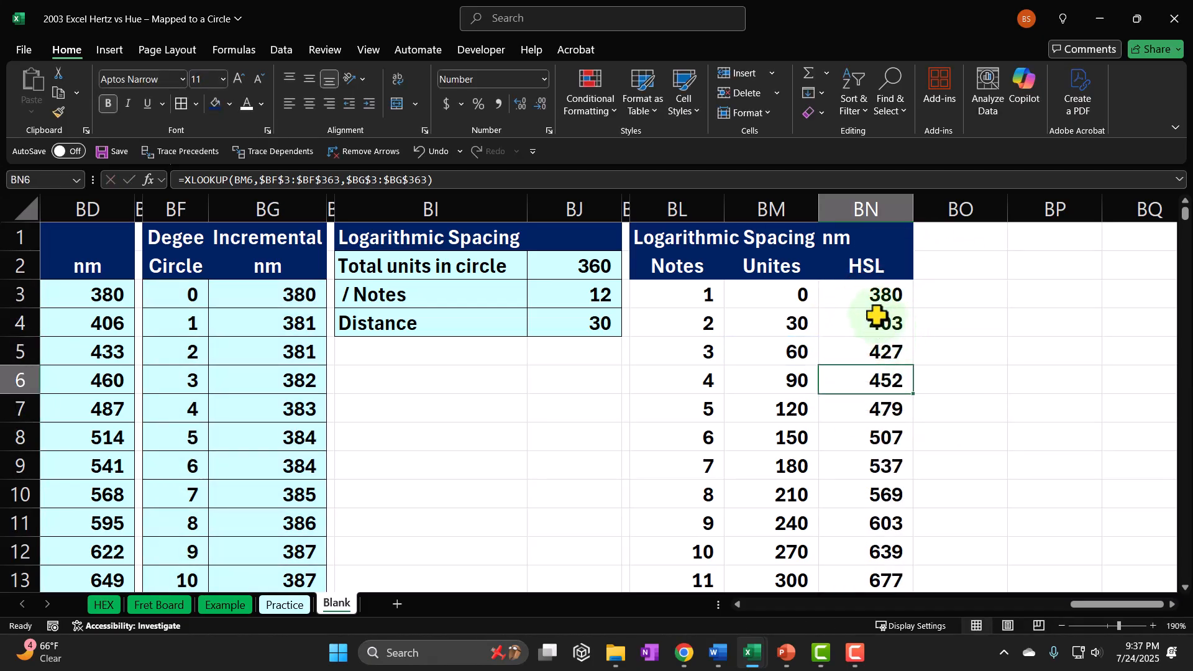
Step: Center the nm heading in BN1 and review the looked-up values in column BN through note 12
click(860, 242)
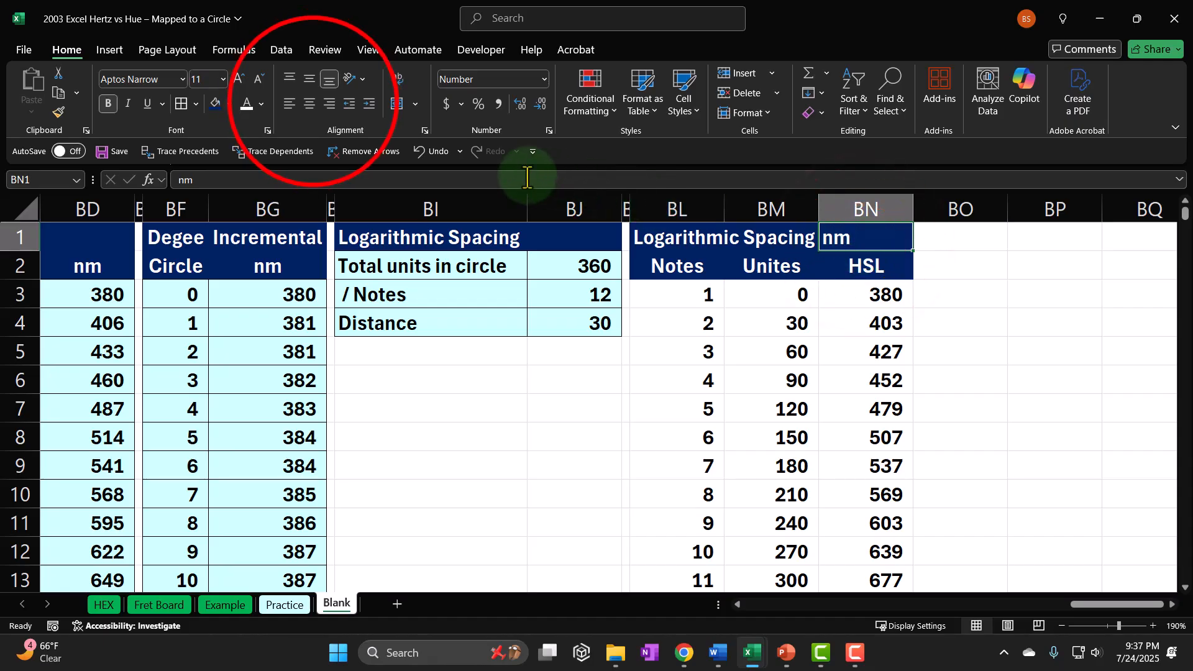
click(310, 103)
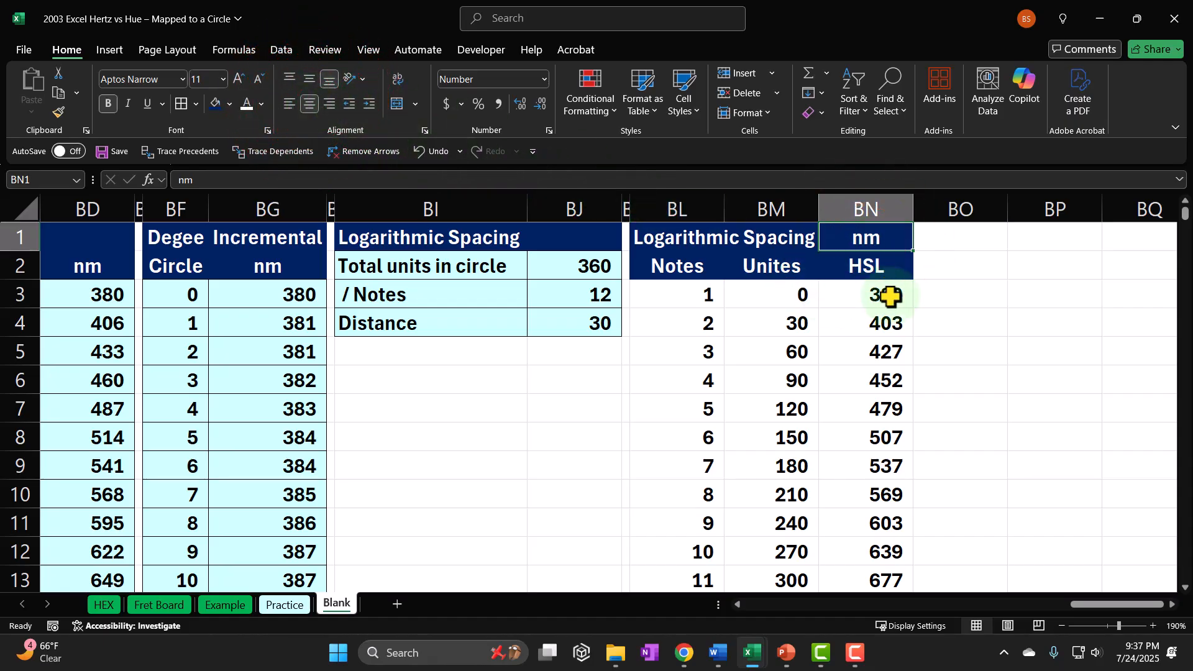
drag(889, 297, 844, 527)
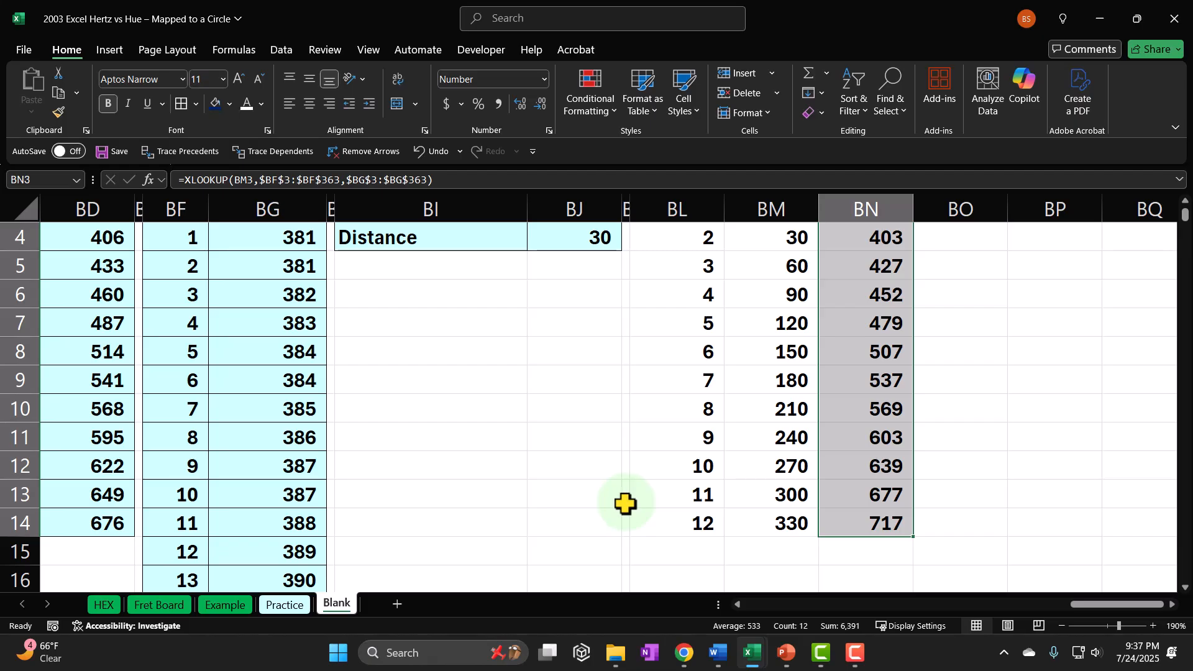
scroll(626, 497, up, 1)
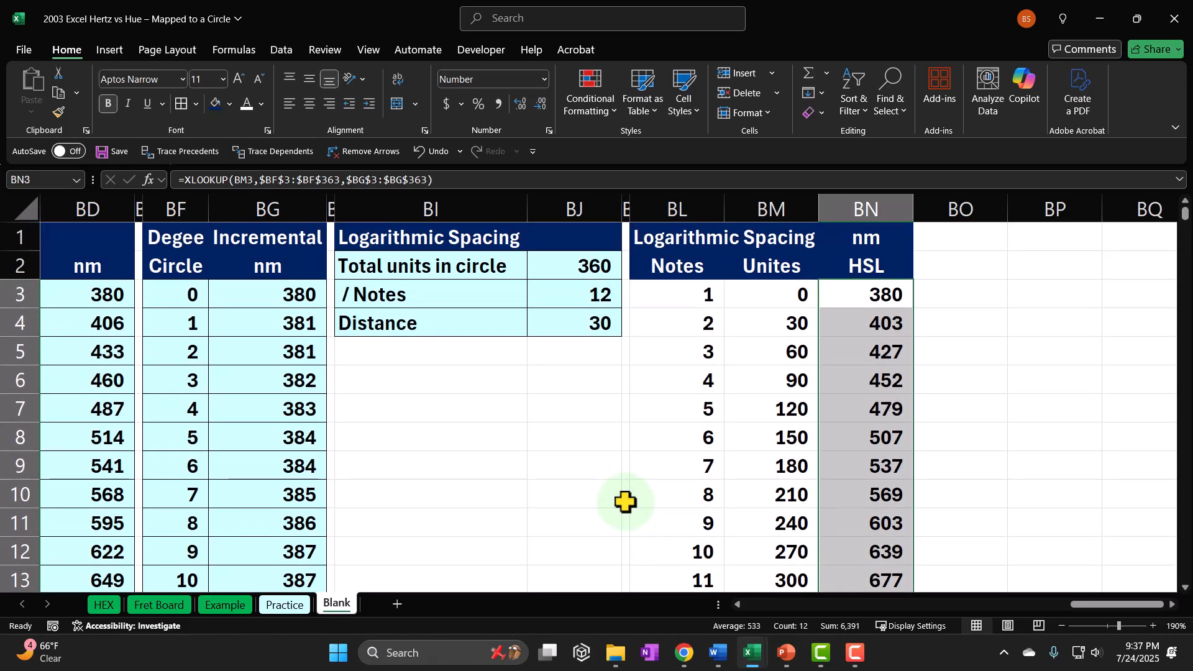
click(863, 273)
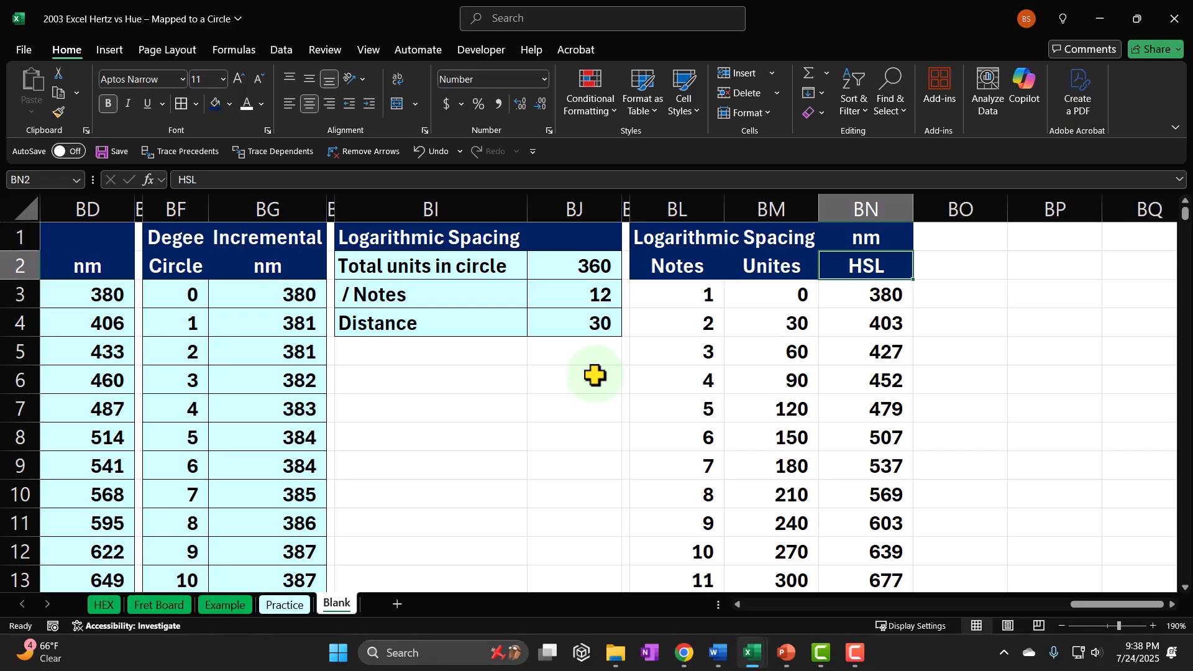
key(Right)
key(Right)
key(Right)
key(Right)
key(Left)
key(Left)
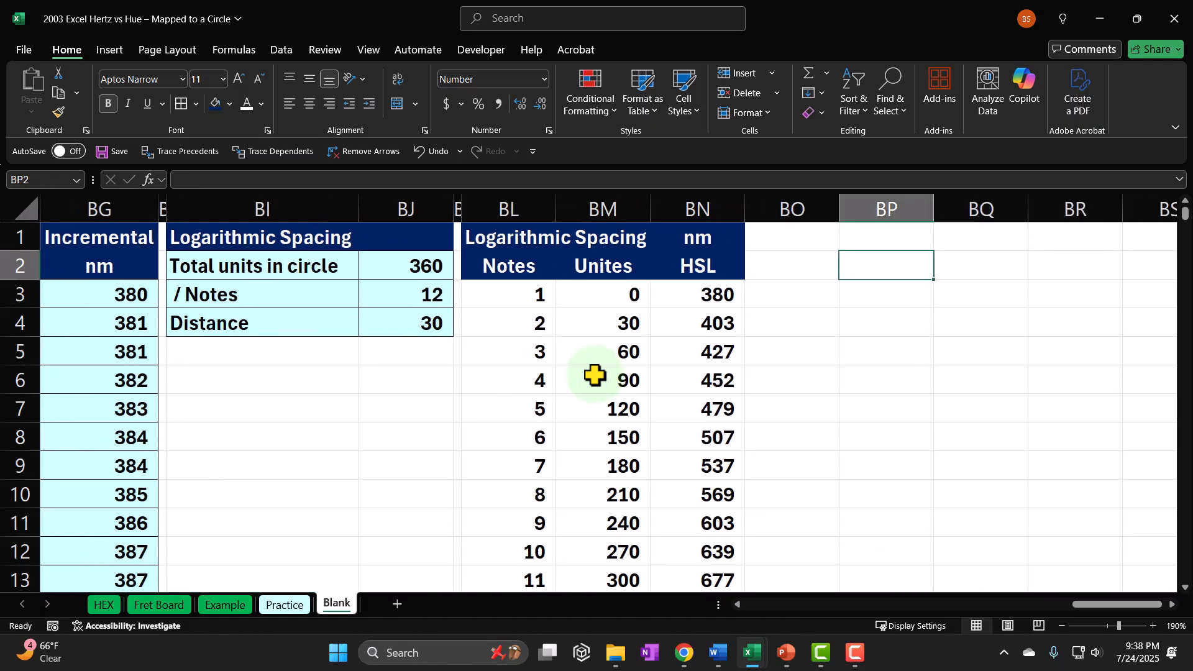
key(Left)
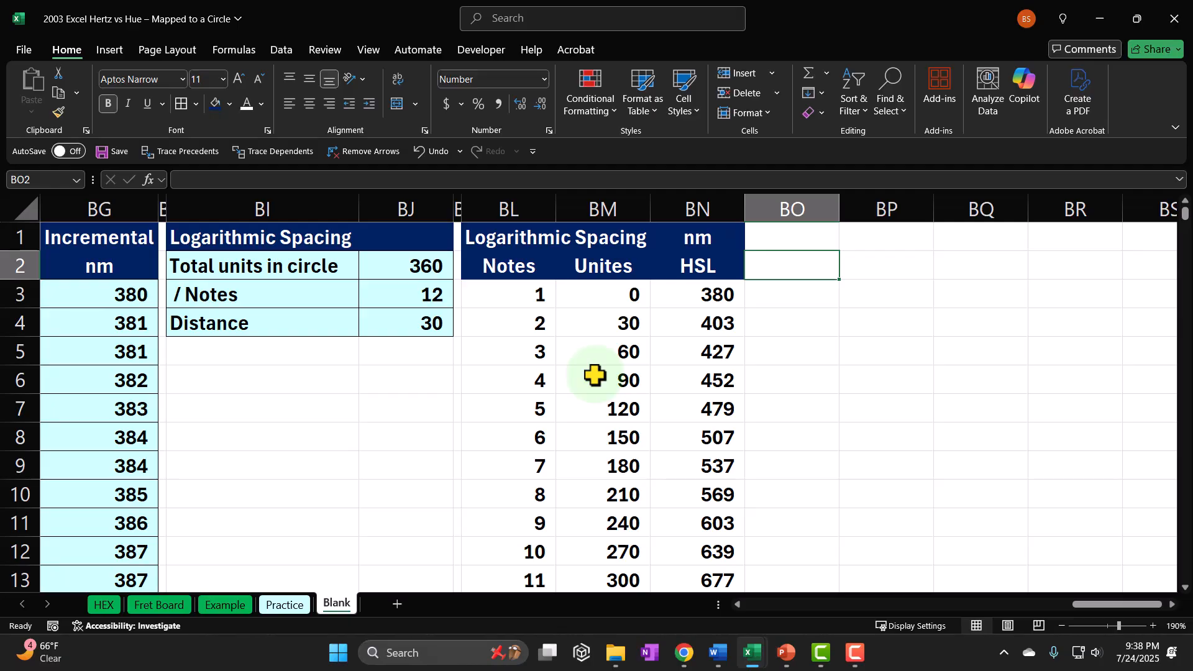
Step: Check the color model heading on the HEX sheet and correct the BN2 header on the Blank sheet to HLS
drag(695, 297, 695, 430)
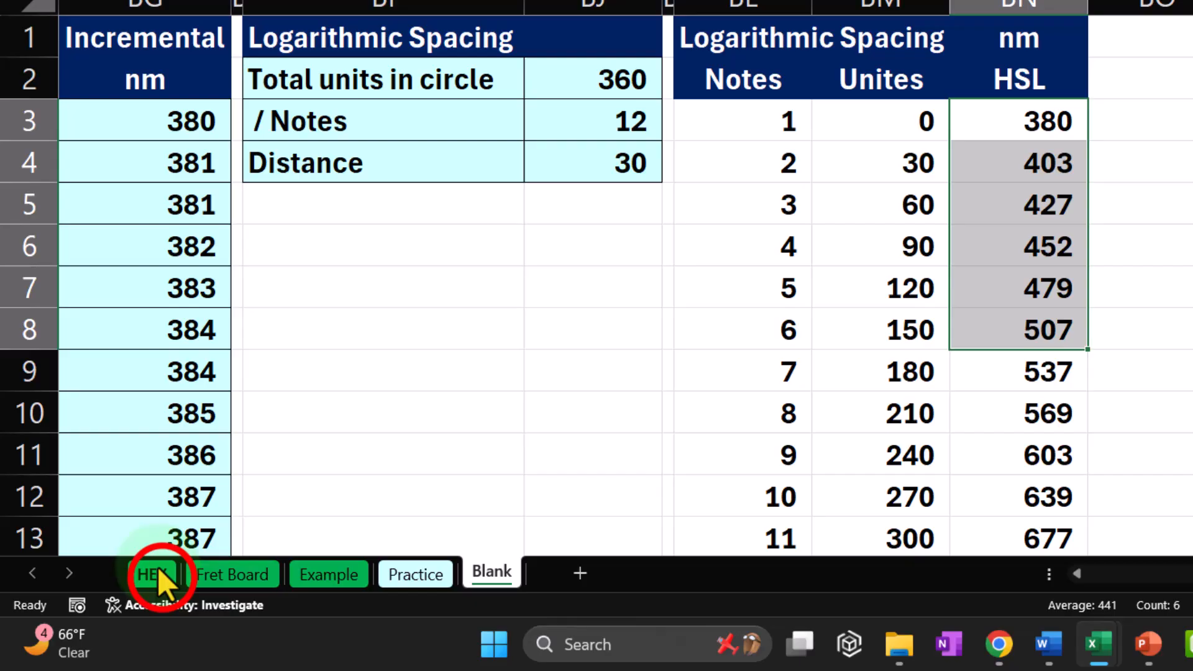
click(103, 604)
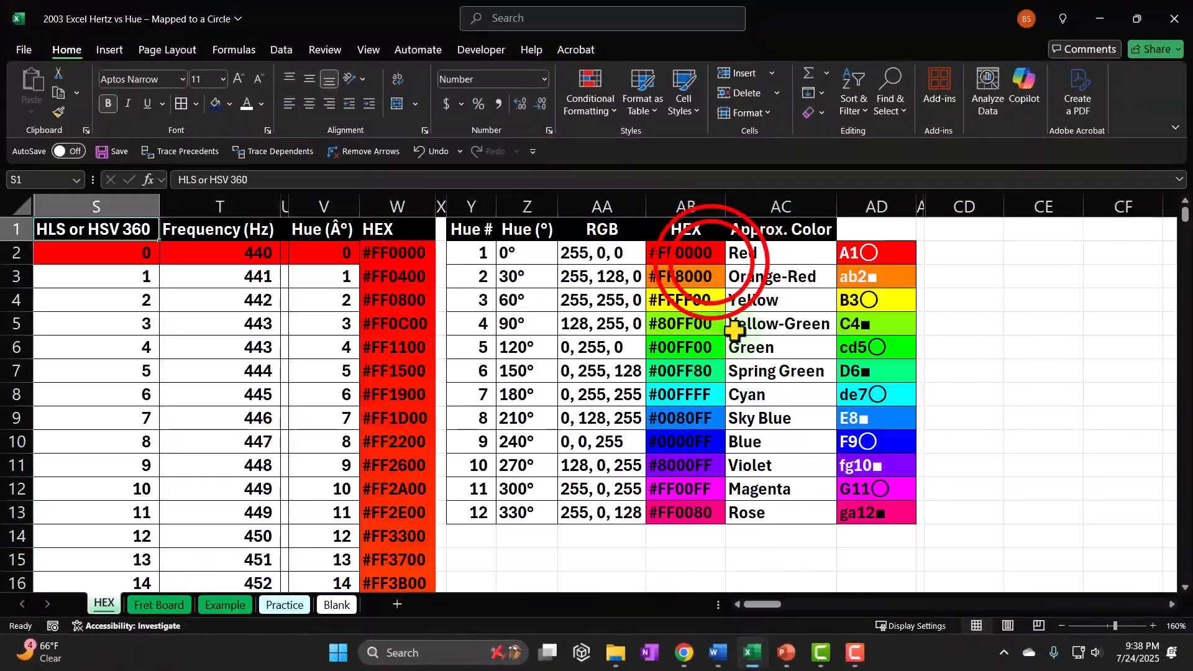
key(BackSpace)
key(BackSpace)
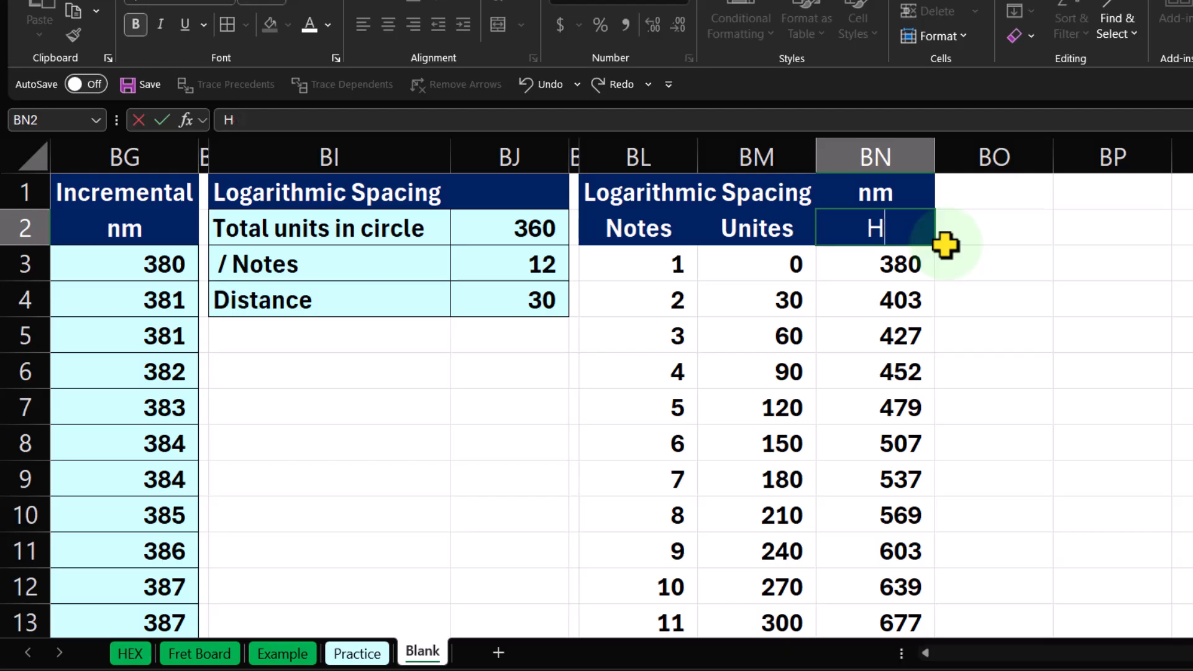
text(LS)
key(Return)
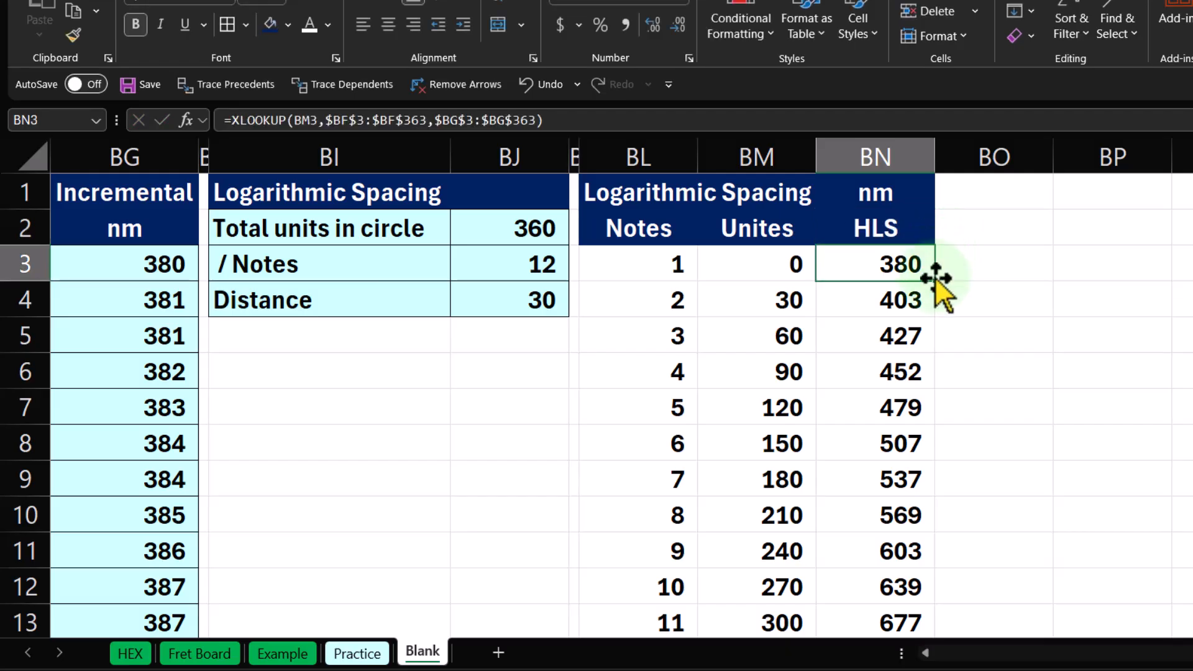
Step: Add the header Notes in BO2 beside the HLS column
click(990, 223)
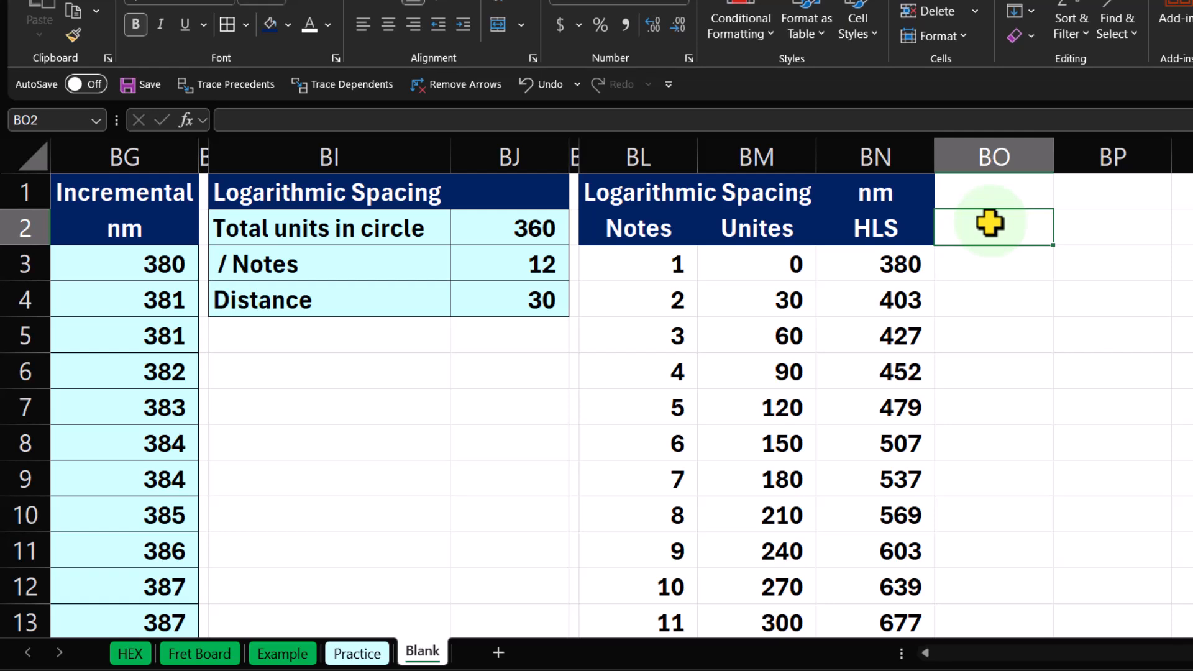
text(Notes)
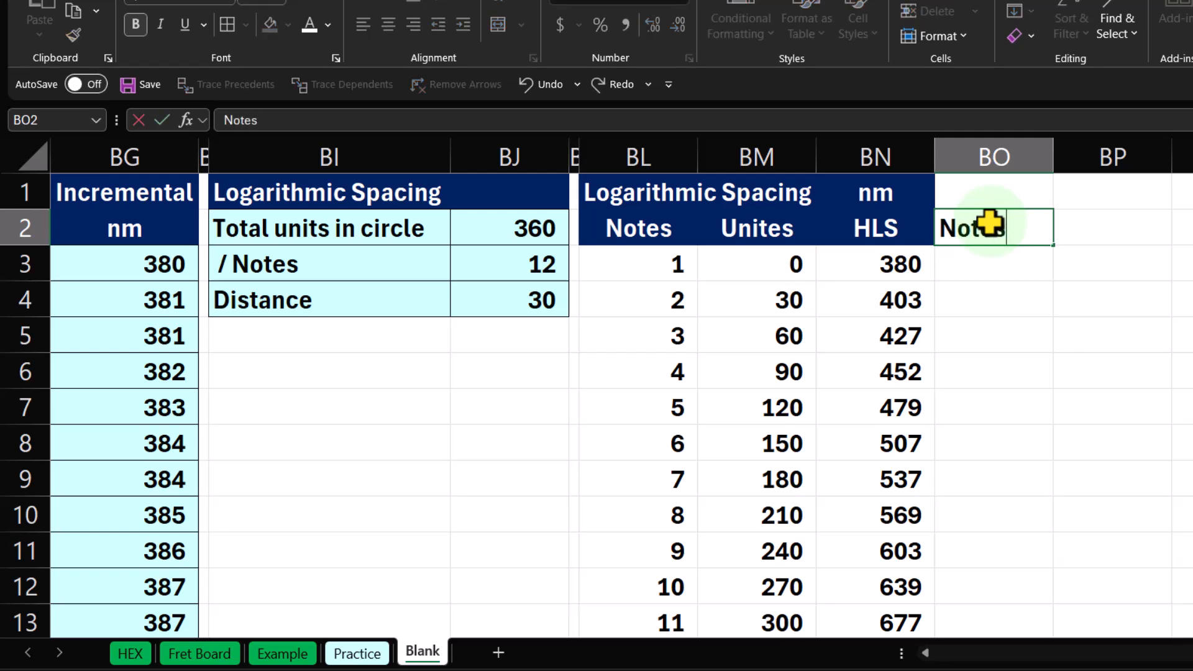
key(Return)
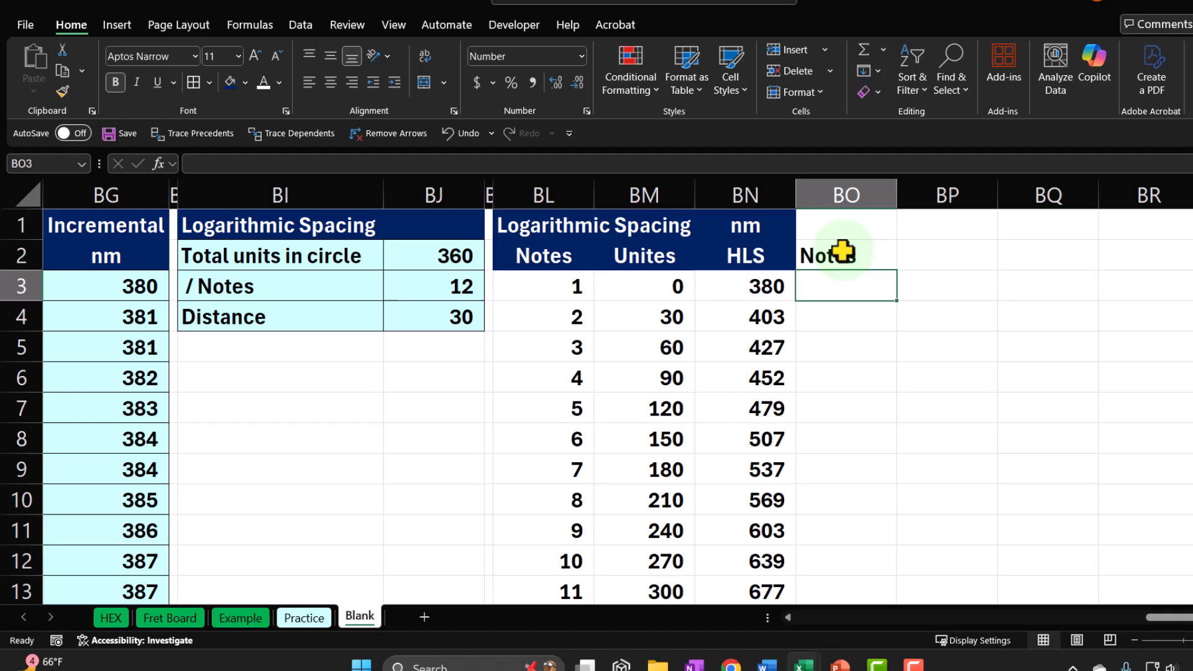
Step: Enter the formula =AT3 in BO3 to pull the first note name from the earlier Hz logarithmic spacing table
text(=)
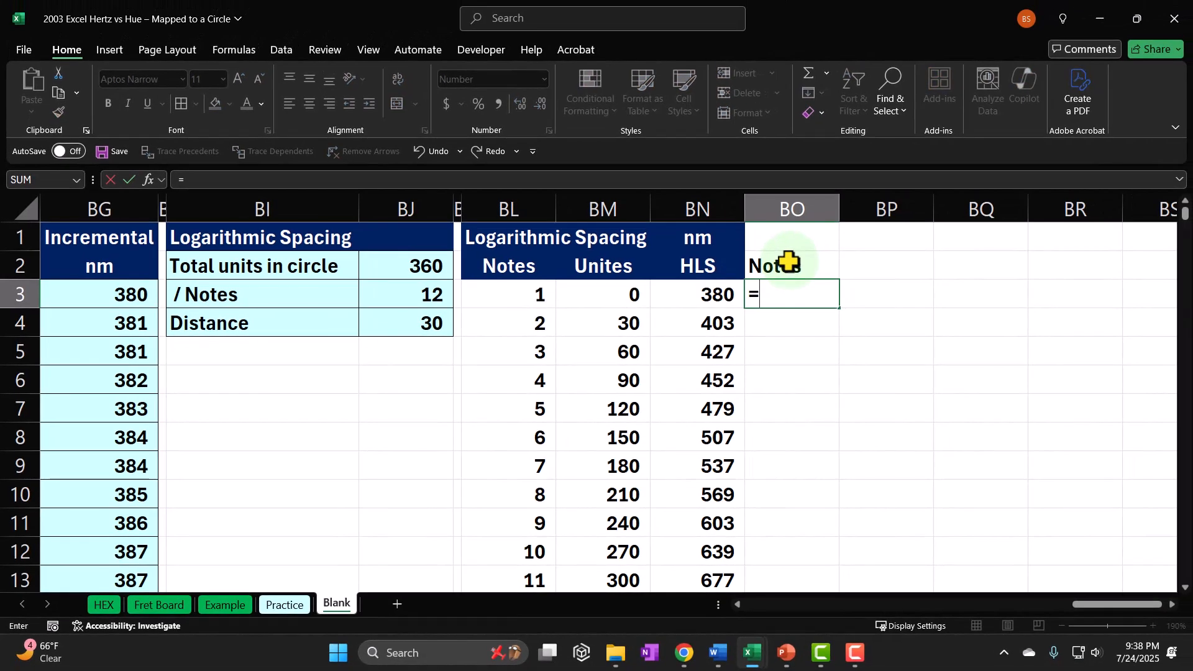
key(Left)
key(Left)
key(Left)
key(Left)
key(Left)
key(Left)
key(Left)
key(Left)
key(Left)
key(Left)
key(Left)
key(Left)
key(Left)
key(Left)
key(Left)
key(Left)
key(Left)
key(Left)
key(Left)
key(Left)
key(Left)
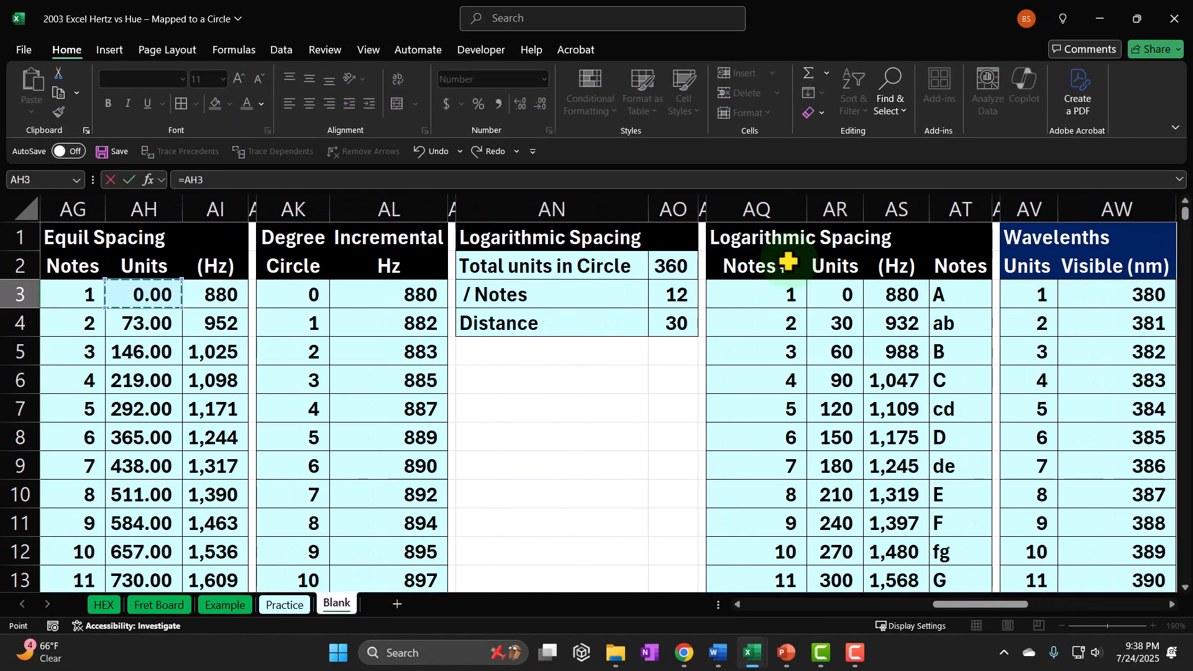
key(Right)
key(Right)
key(Right)
key(Right)
key(Right)
key(Right)
key(Right)
key(Right)
key(Right)
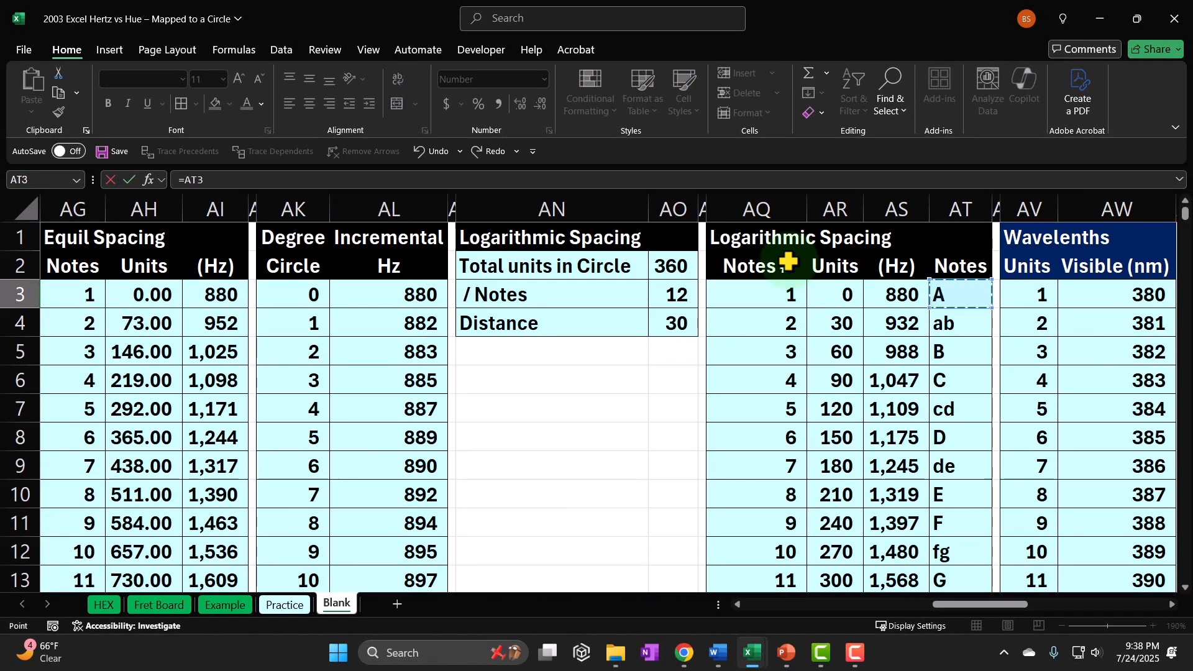
key(Return)
key(Right)
key(Right)
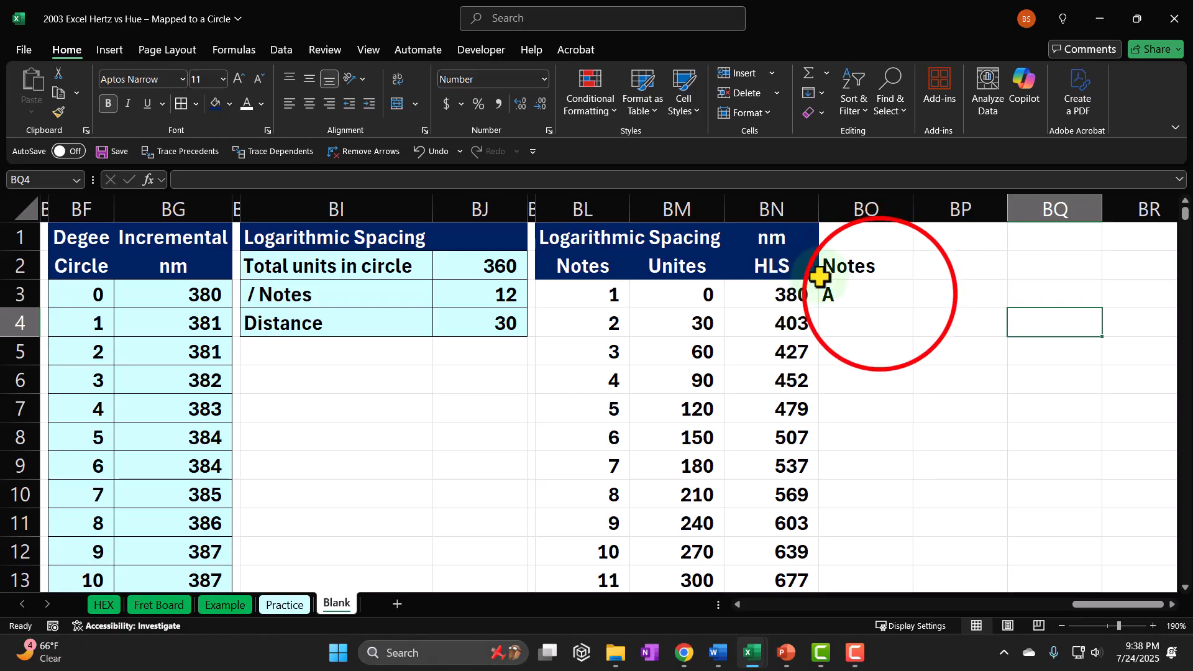
Step: Fill the note name formula from BO3 down to BO14, the row of the twelfth note
click(867, 294)
scroll(905, 319, down, 1)
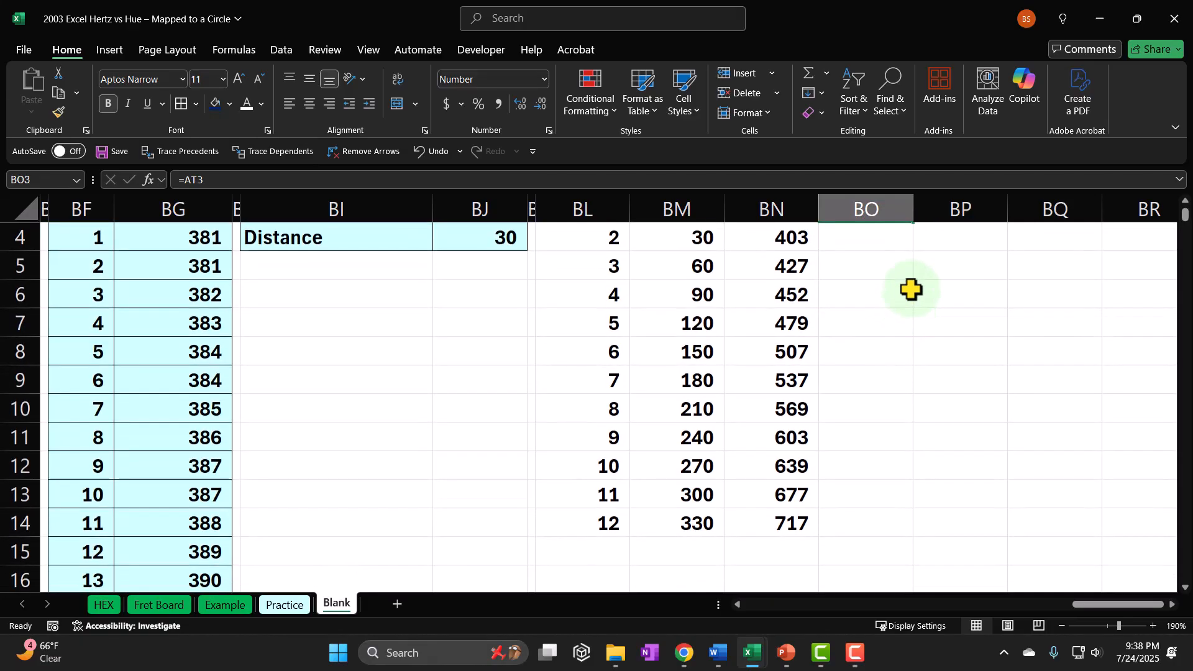
scroll(913, 314, up, 1)
drag(913, 308, 879, 493)
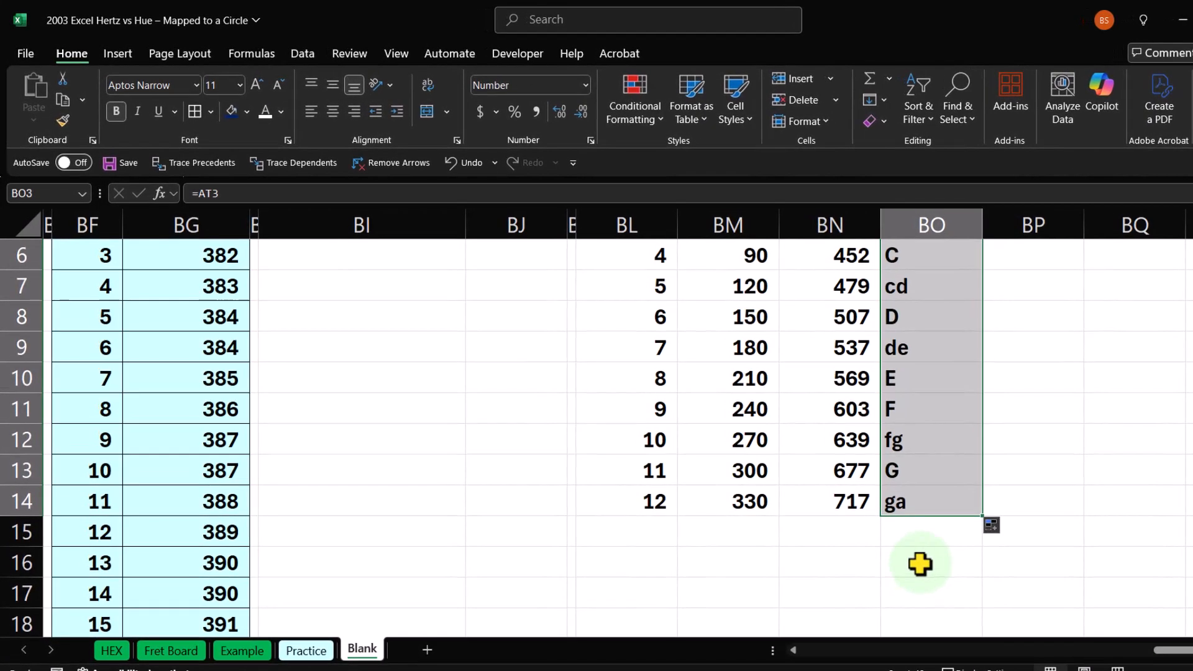
scroll(916, 561, up, 2)
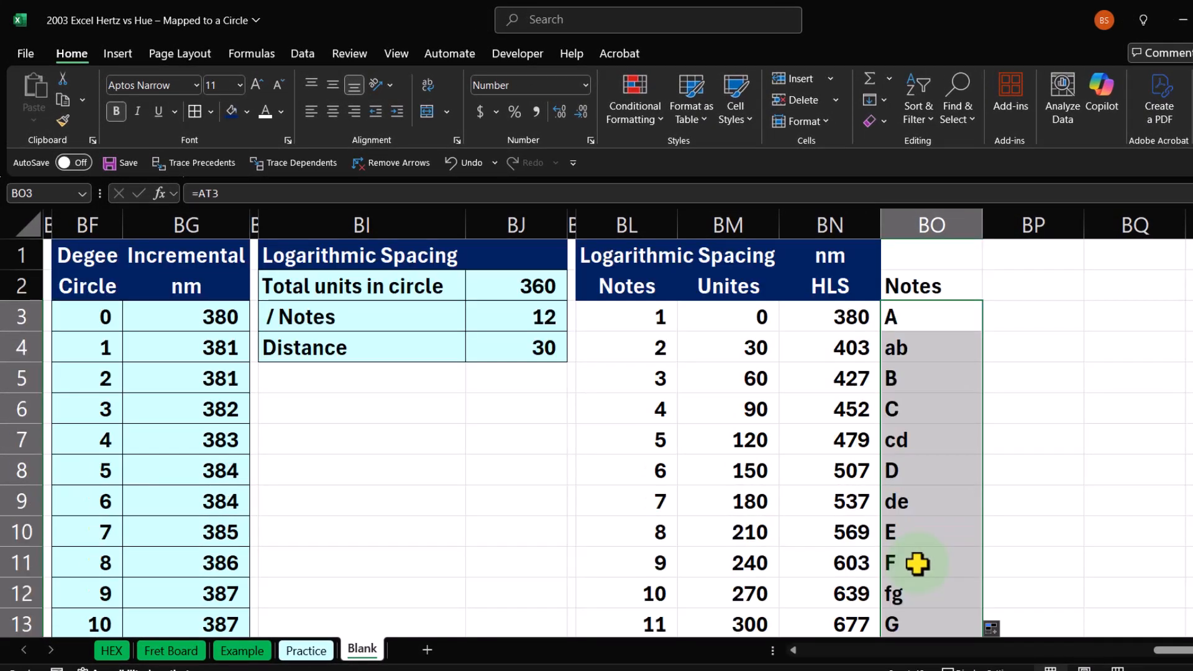
Step: Format the header cells BO1:BO2 with dark blue fill, white font and centered text to match the table
drag(913, 258, 909, 272)
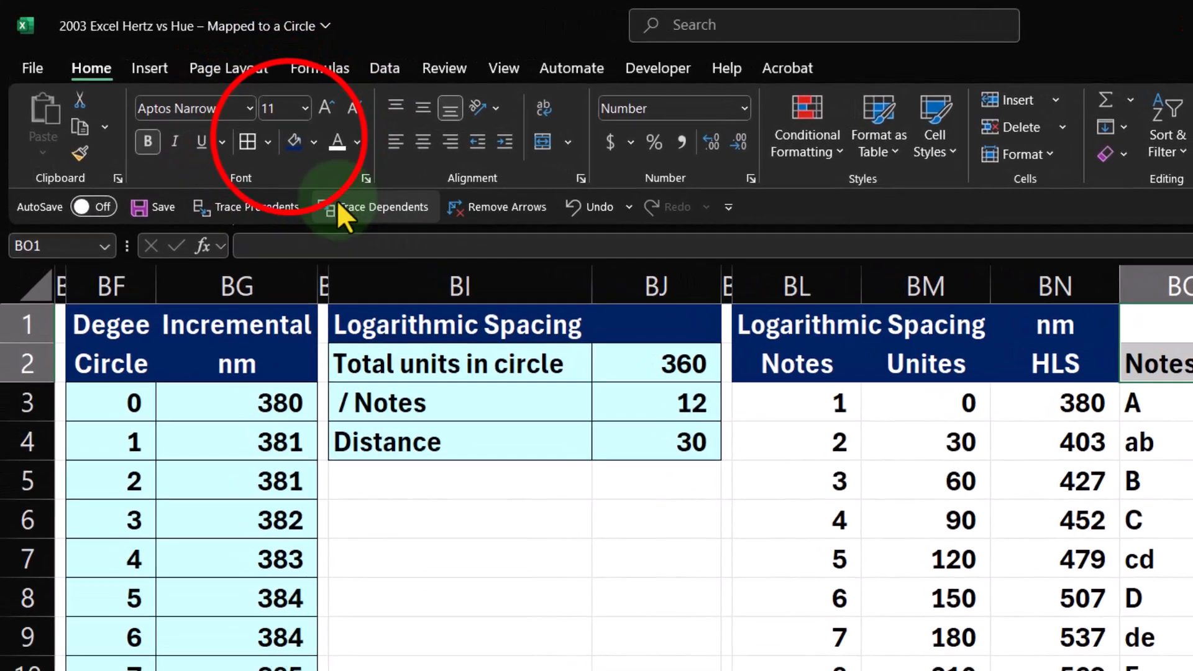
click(248, 120)
click(284, 121)
click(415, 139)
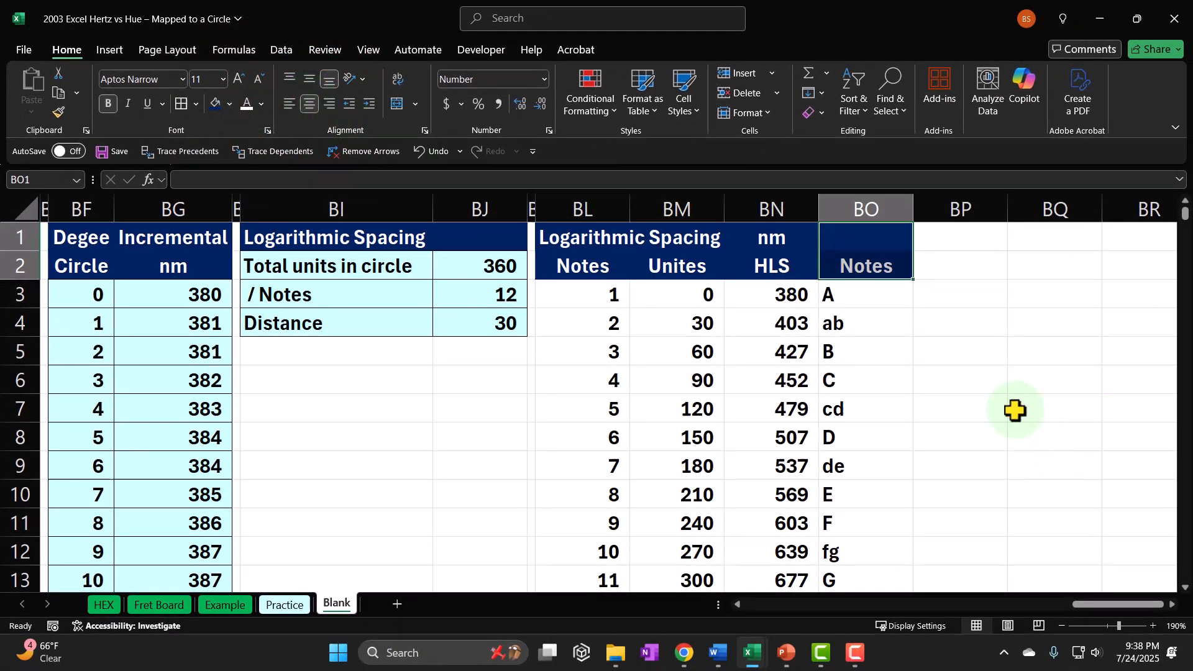
click(1014, 410)
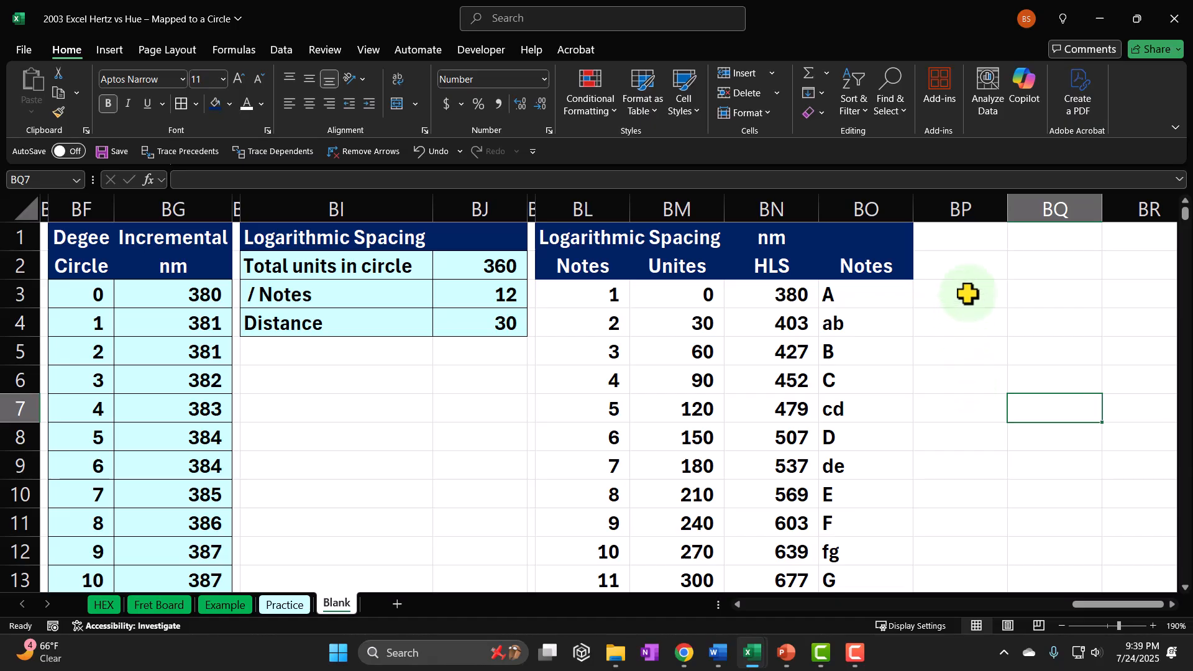
Step: Add the header Shape in BP2 beside the Notes column
click(963, 273)
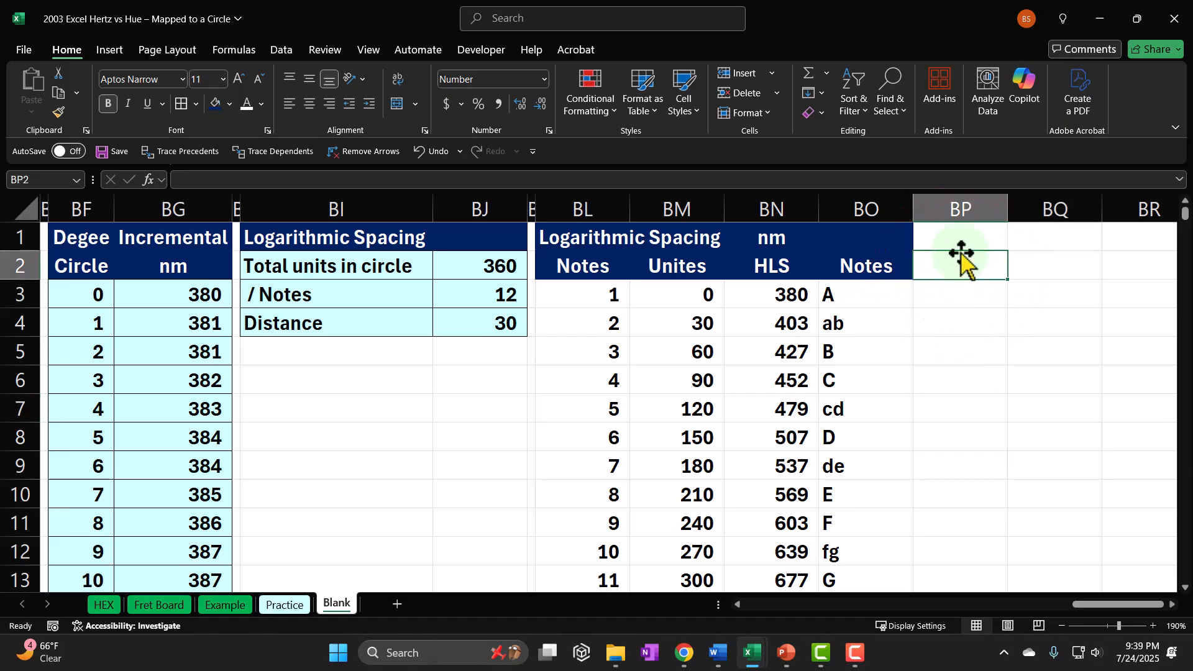
text(Shape)
key(Return)
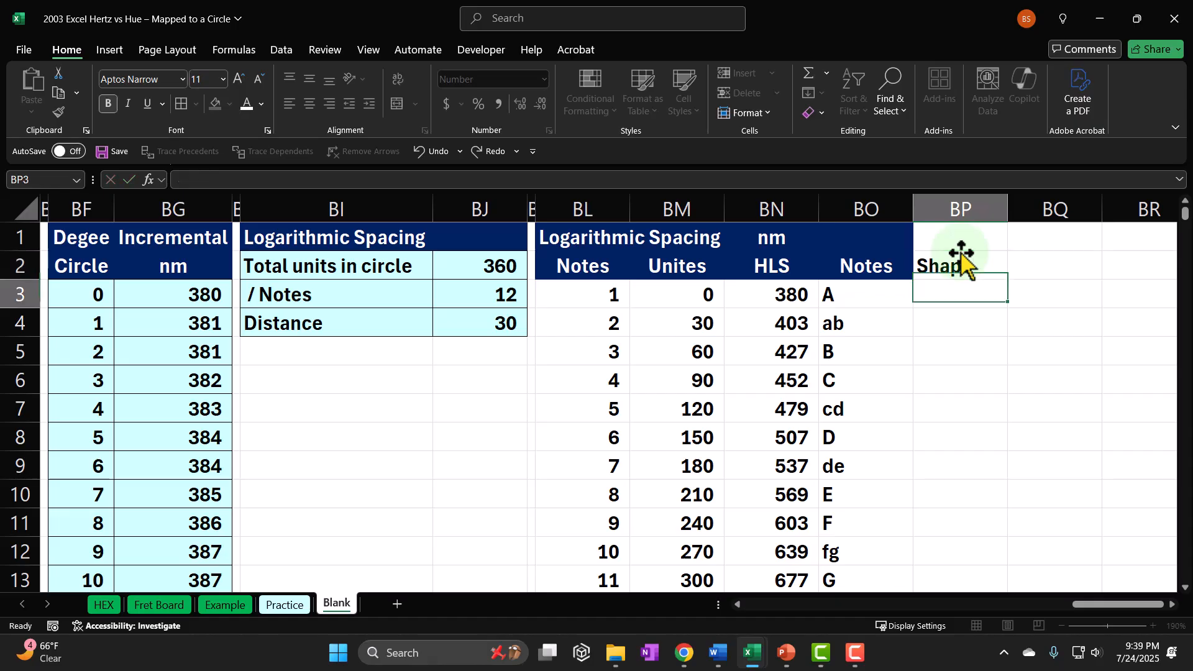
Step: Copy the alternating dot and square symbols, paste them with their formatting into BP3:BP14, and check them against the notes
key(super+period)
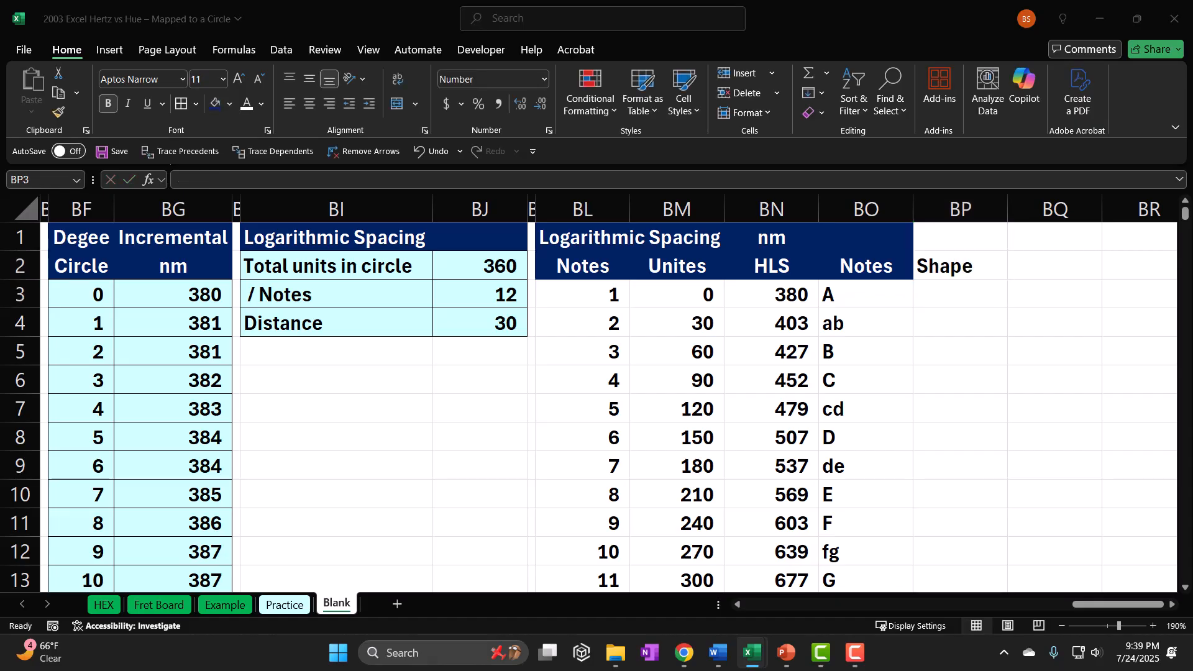
key(ctrl+c)
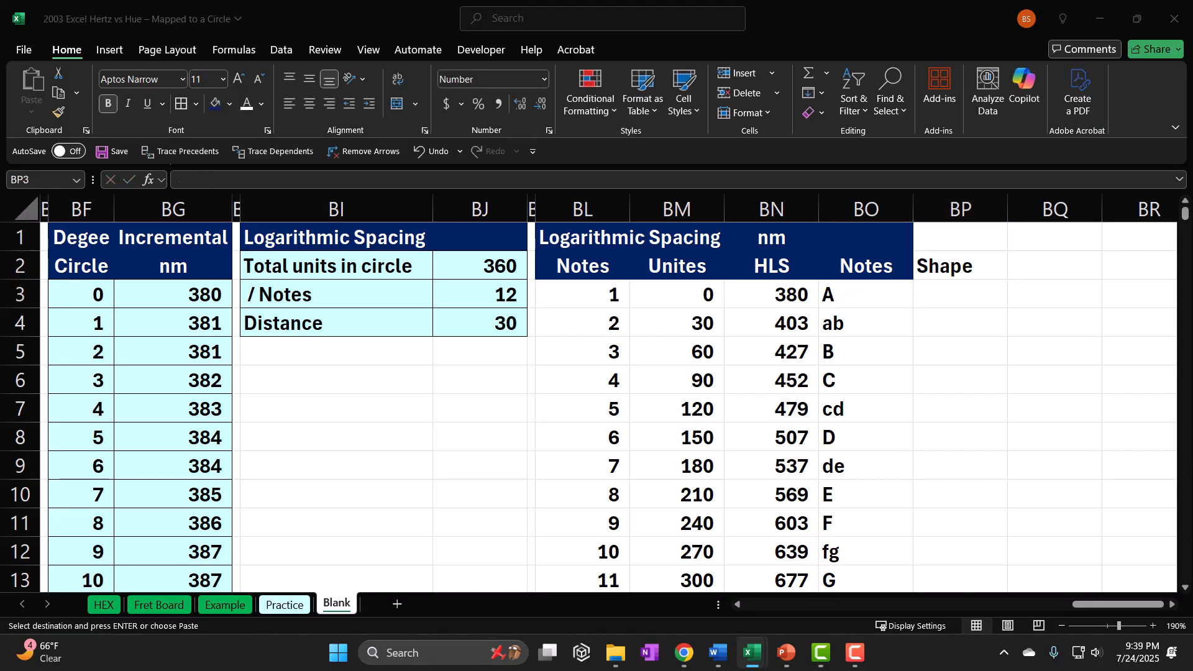
click(935, 295)
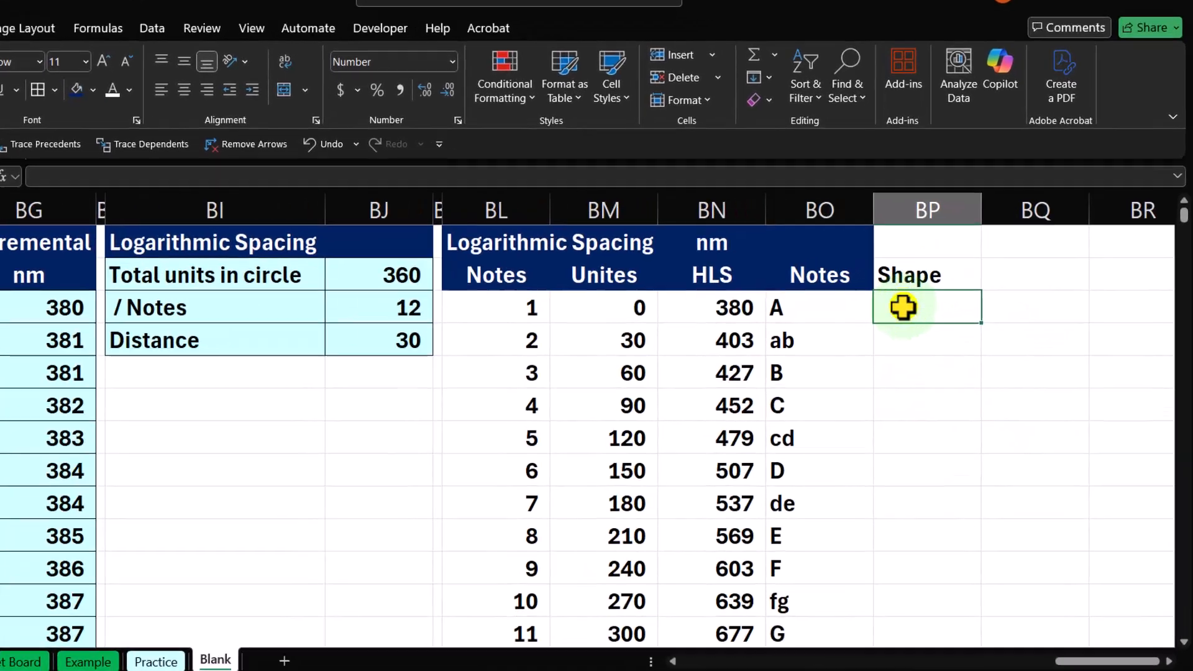
right_click(935, 295)
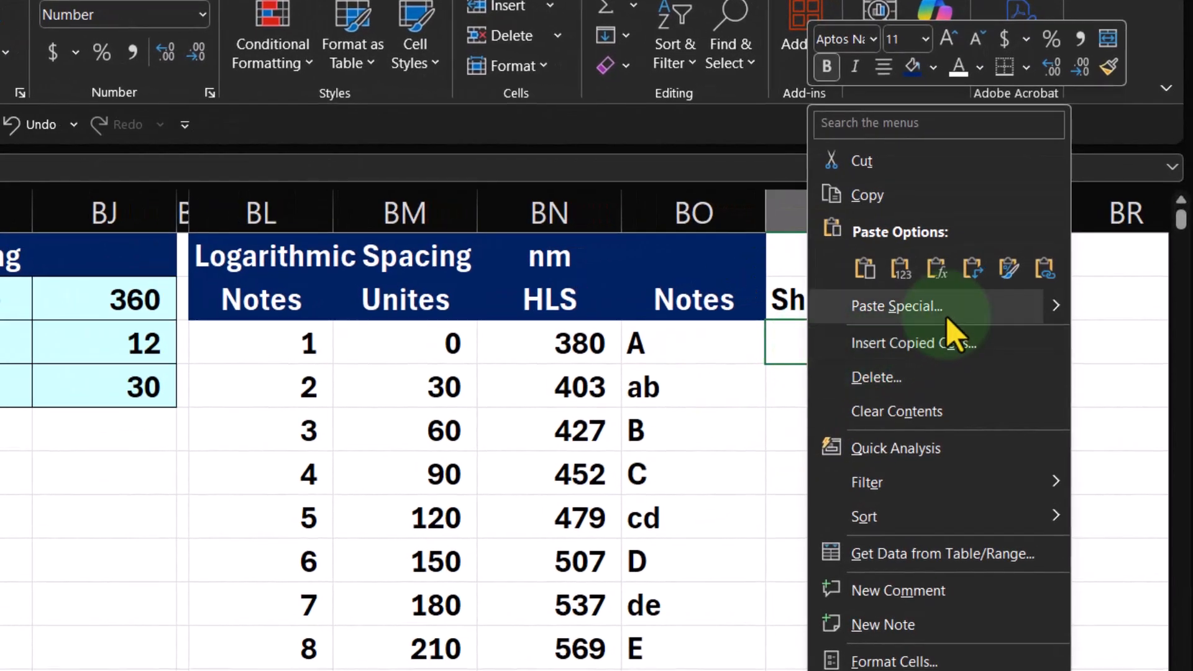
click(864, 268)
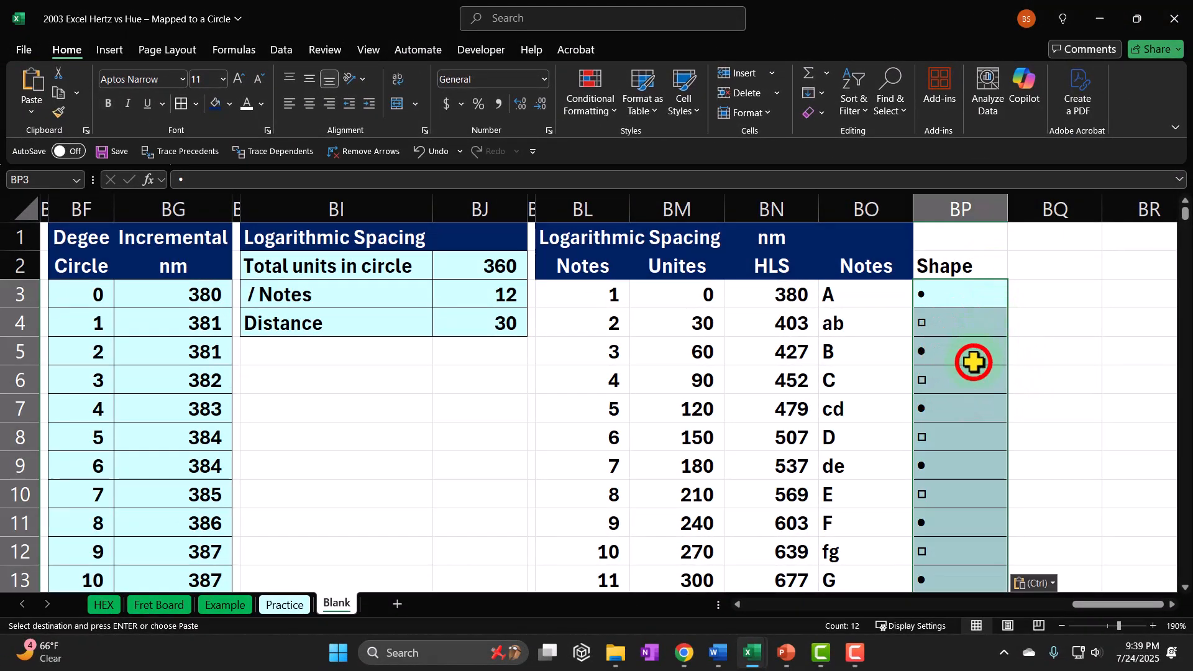
drag(929, 392, 933, 421)
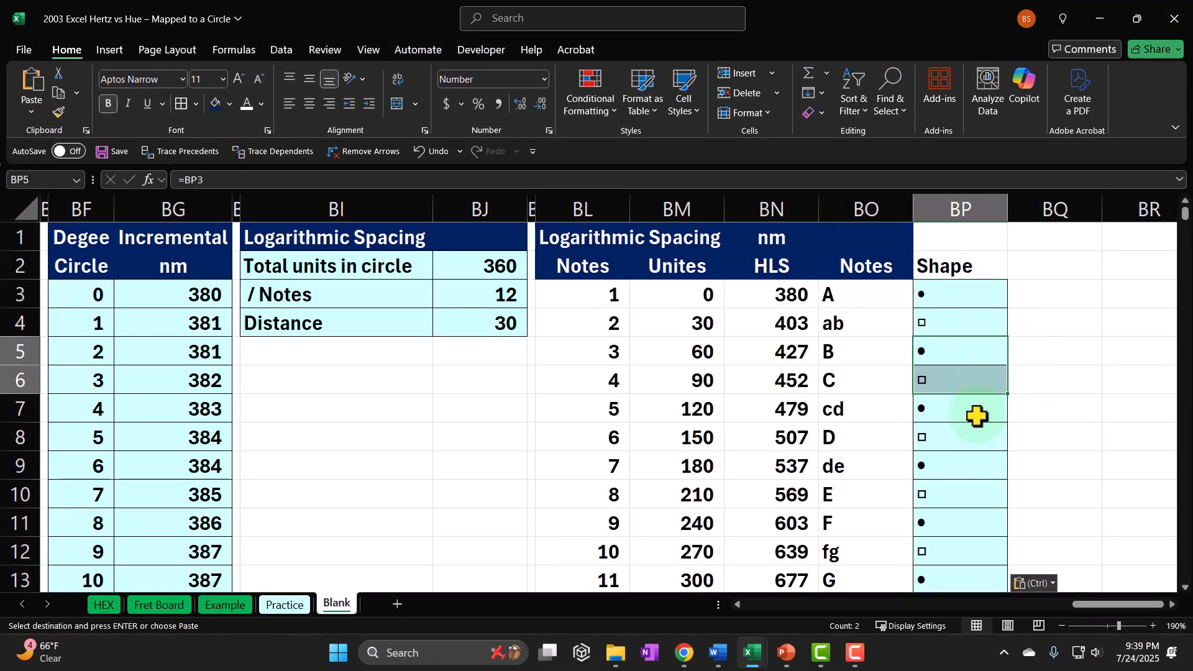
click(960, 296)
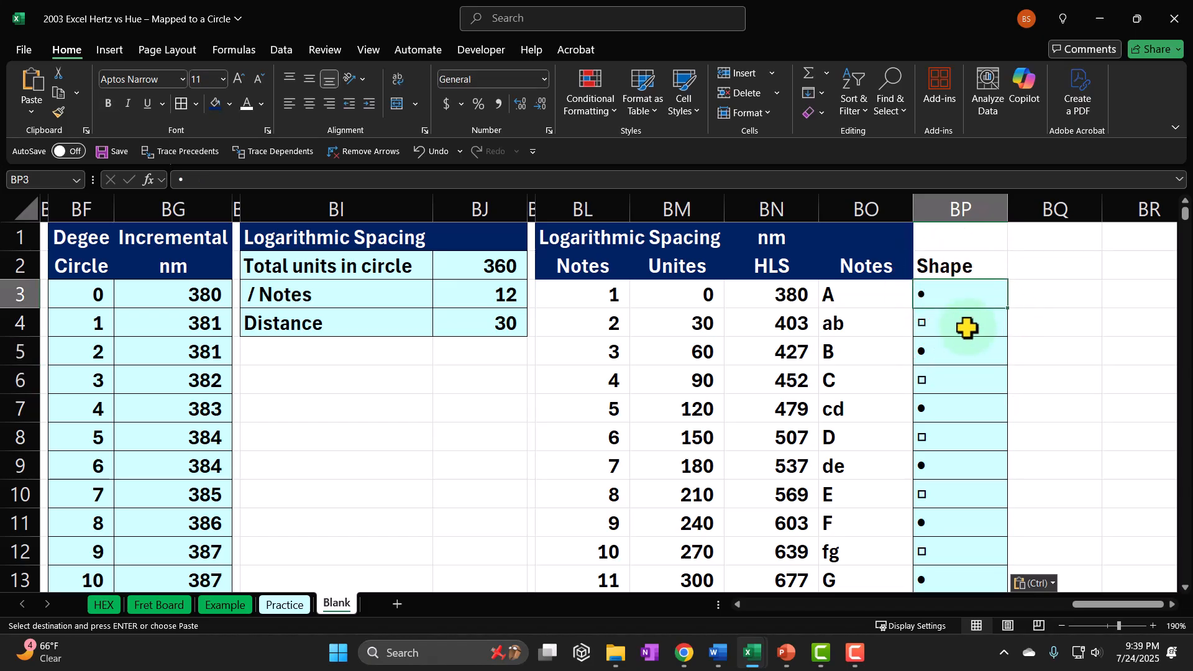
click(946, 294)
scroll(957, 372, down, 1)
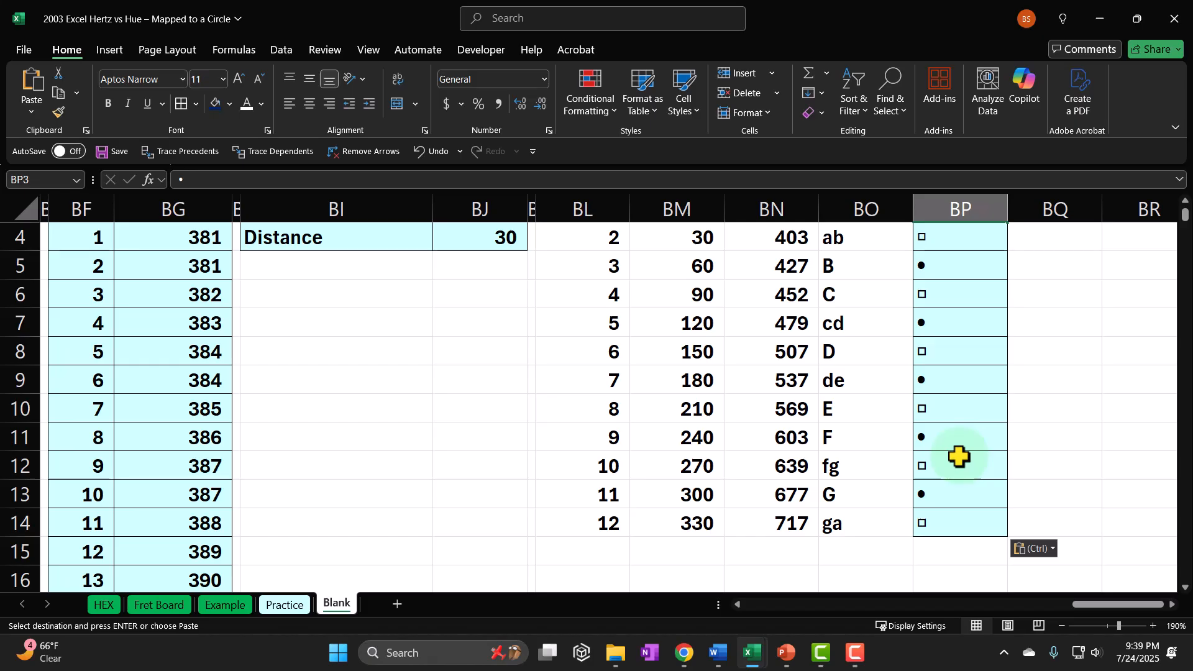
scroll(958, 457, up, 1)
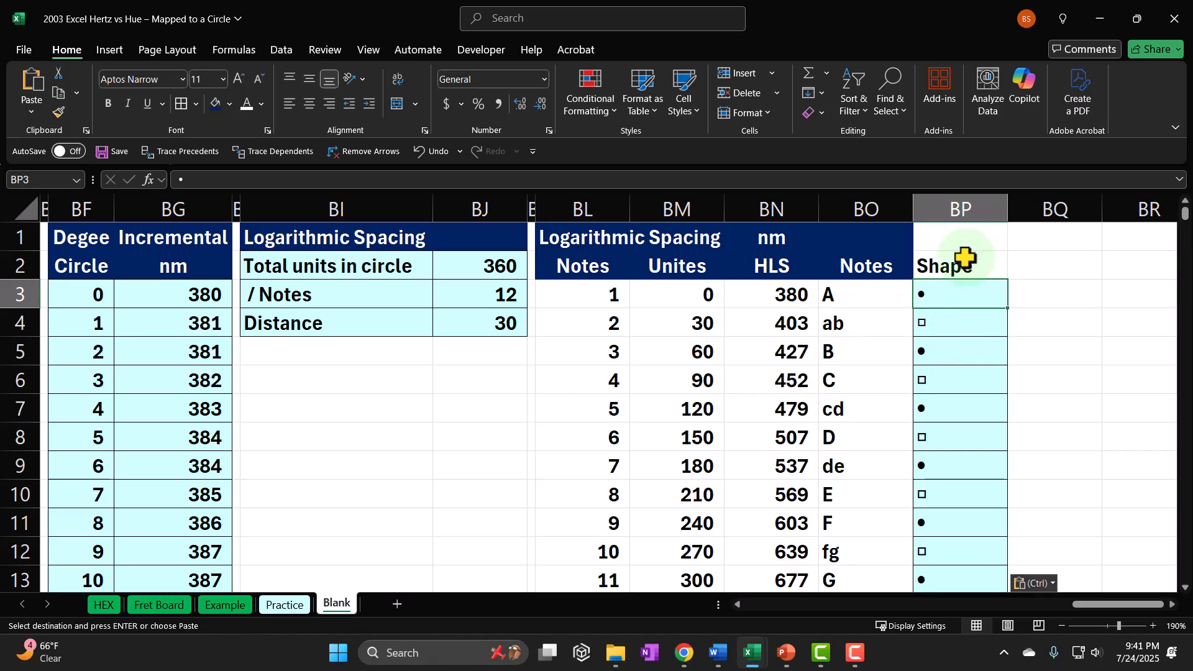
Step: Format the Shape header cells BP1:BP2 with dark blue fill, white font and centered text
click(967, 321)
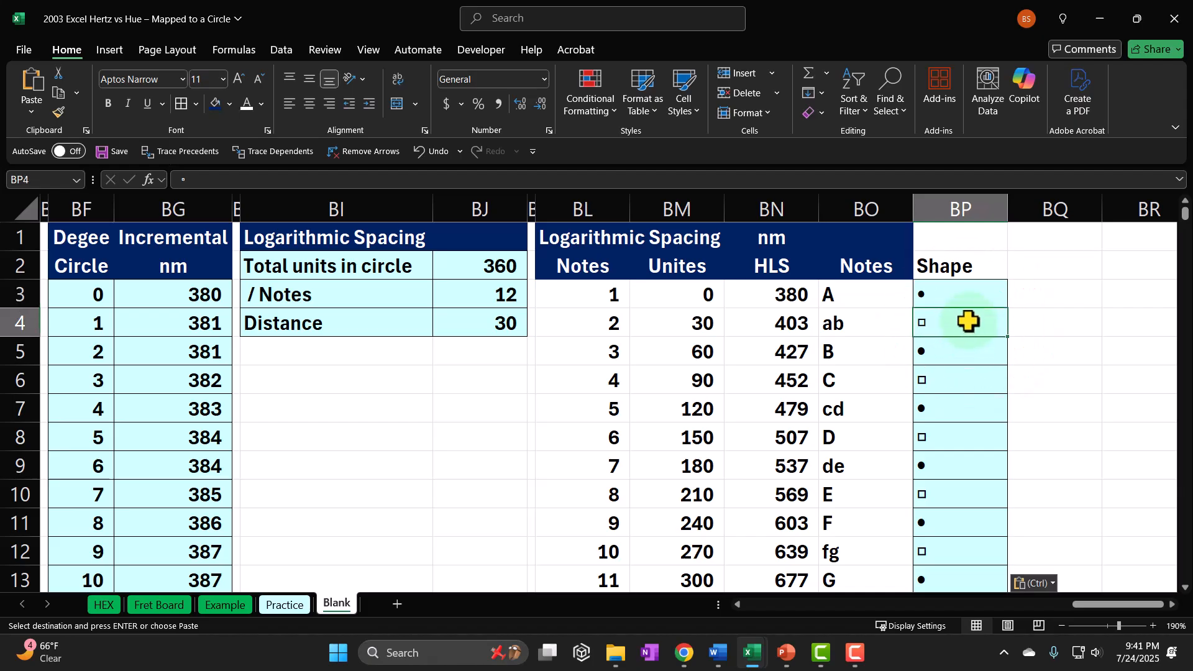
key(Right)
key(Right)
key(Right)
key(Right)
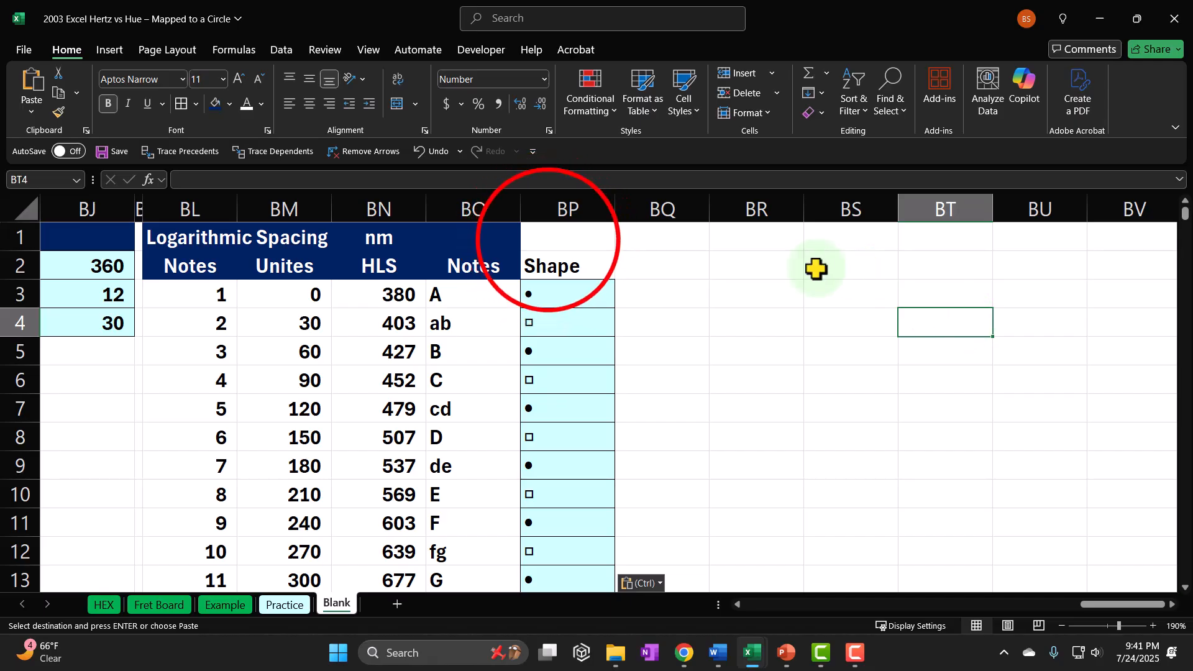
click(546, 246)
drag(546, 246, 540, 273)
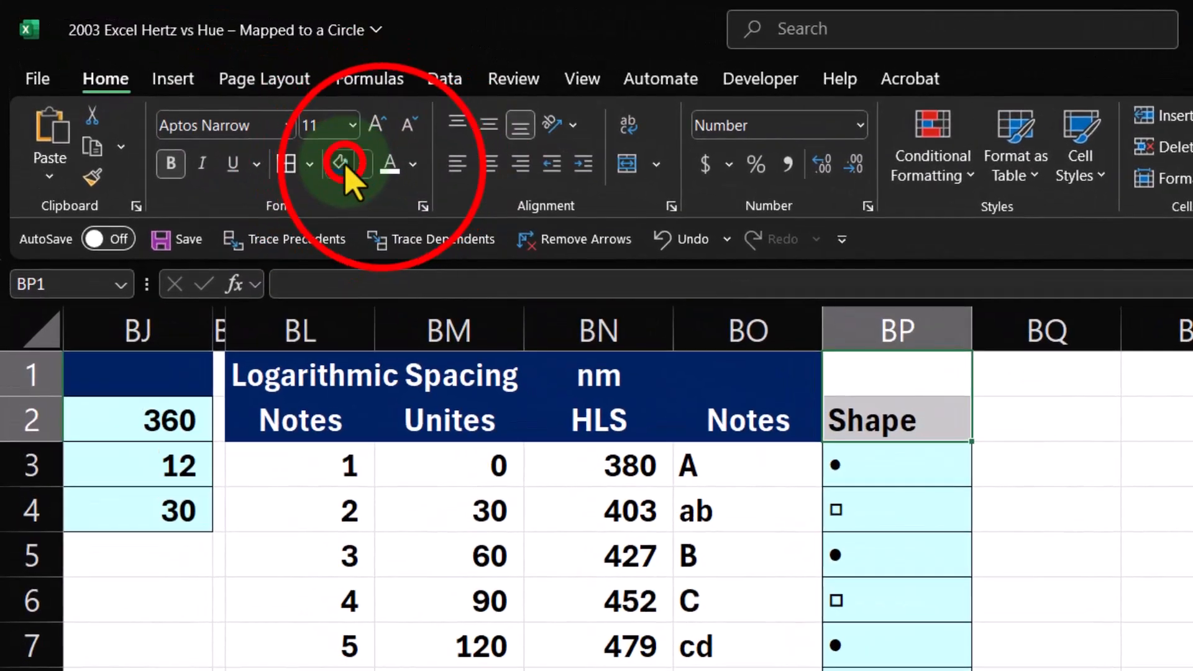
click(341, 162)
click(390, 163)
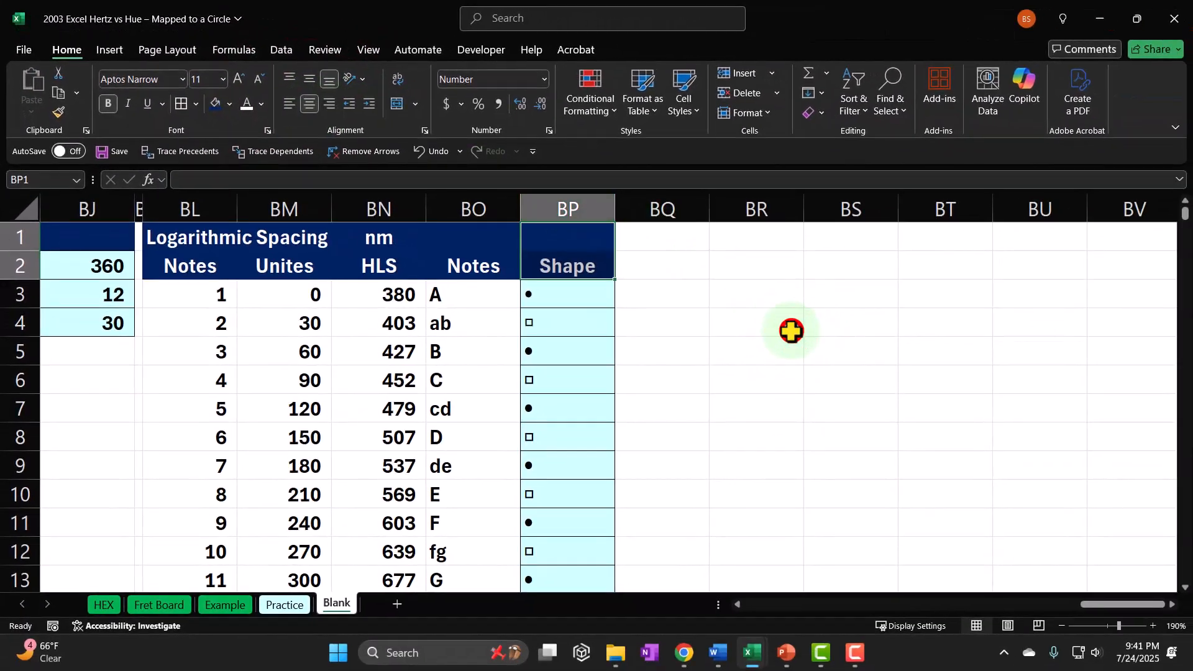
click(791, 331)
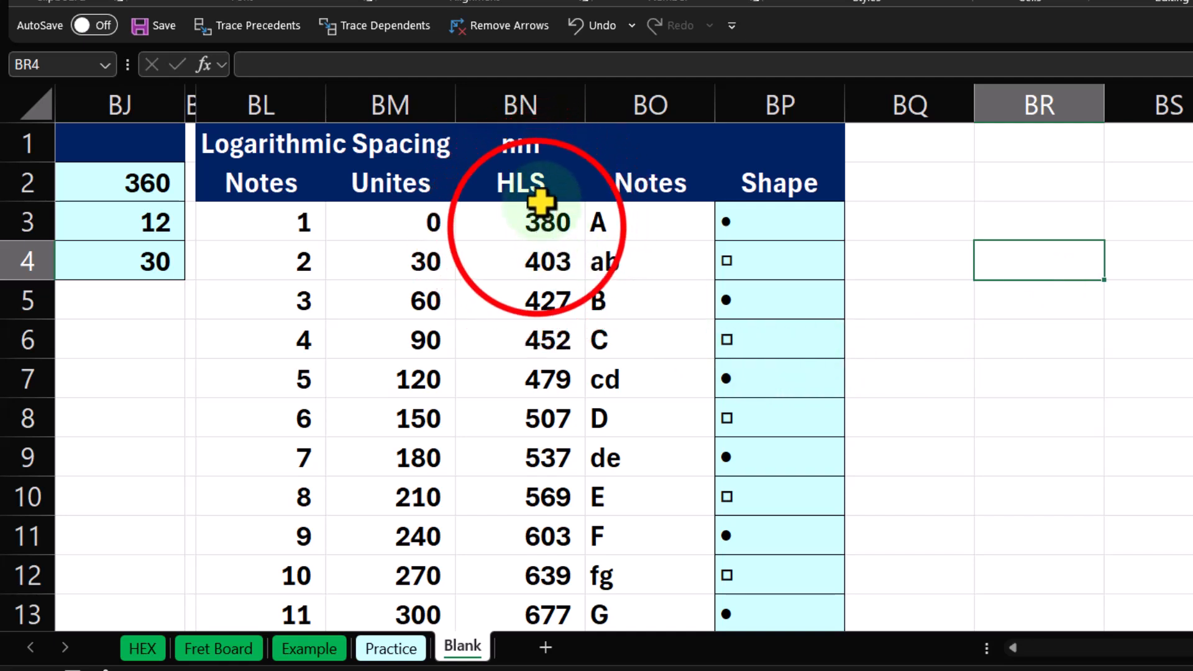
Step: Check the XLOOKUP formula in BN3 and paste the color-filled HEX and Approx. Color columns starting at BQ1
click(536, 227)
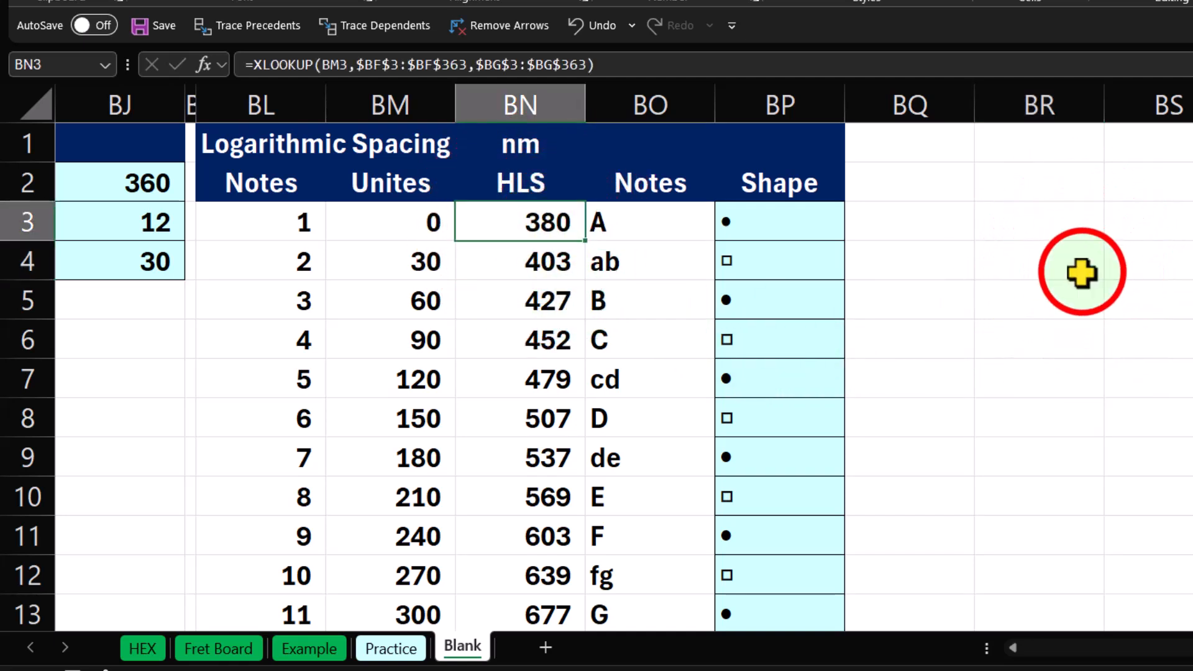
click(1081, 272)
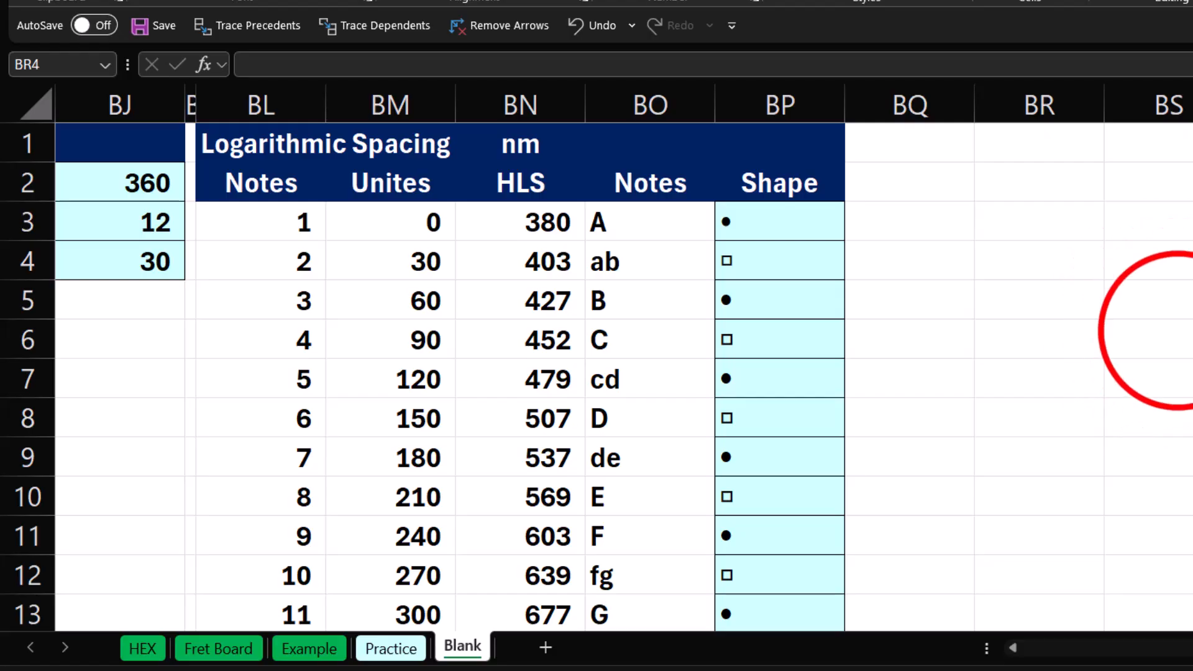
click(905, 129)
key(ctrl+v)
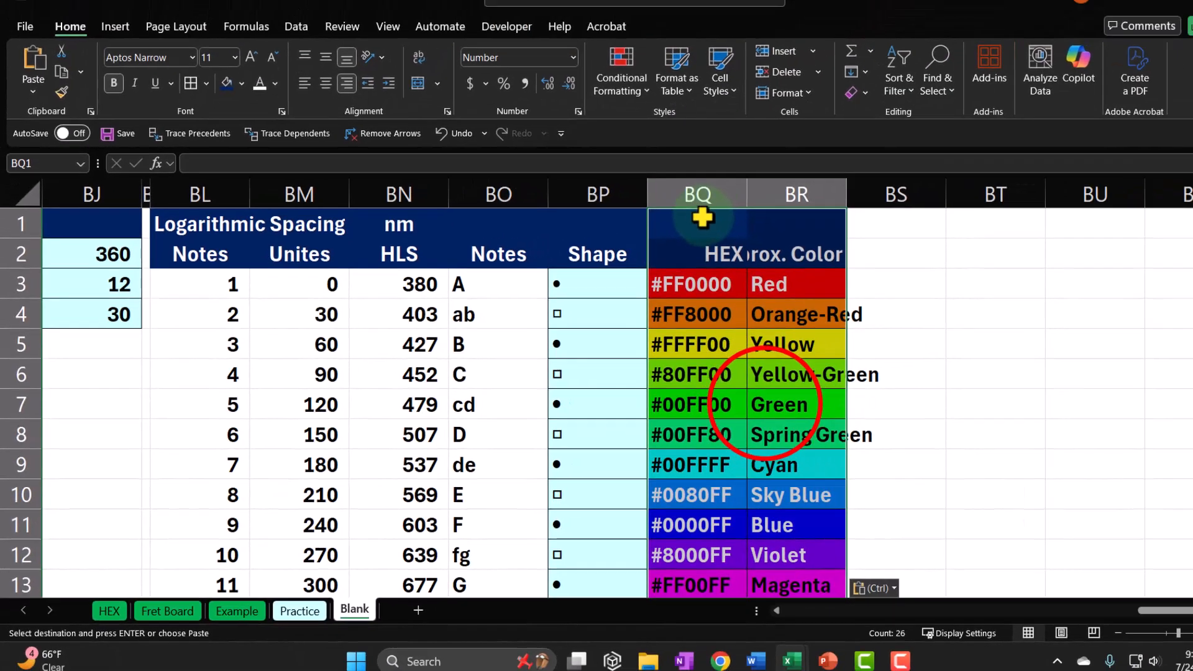
click(1039, 320)
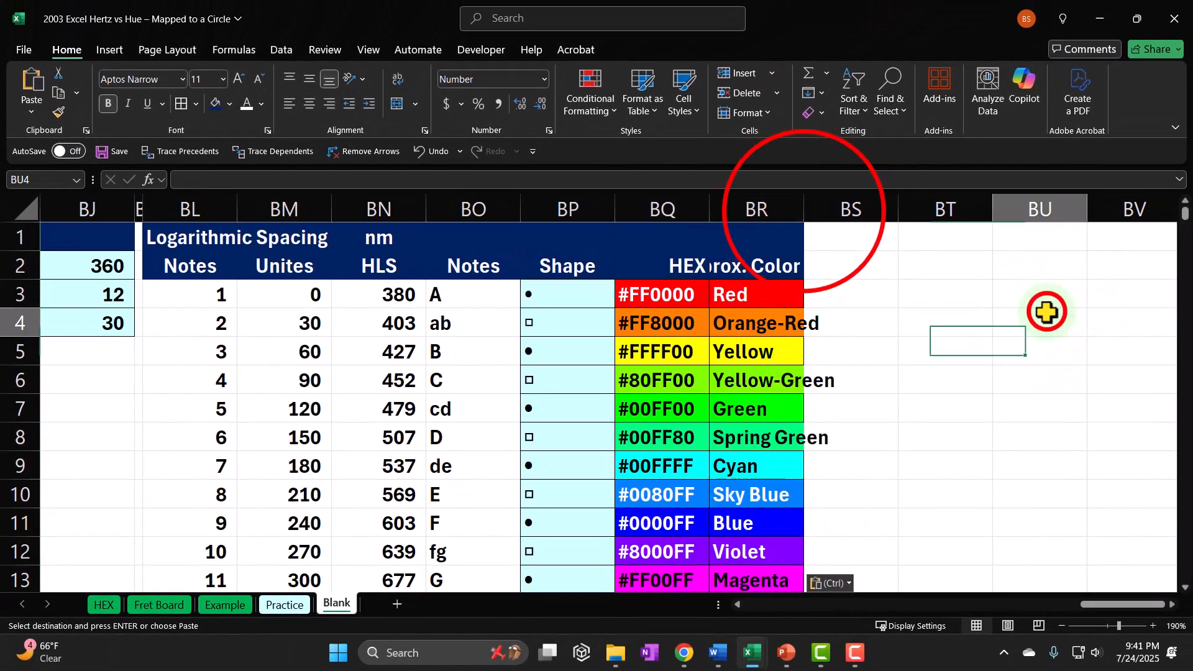
Step: Autofit column BR to the color names and center the HEX header in BQ2
double_click(804, 210)
click(659, 264)
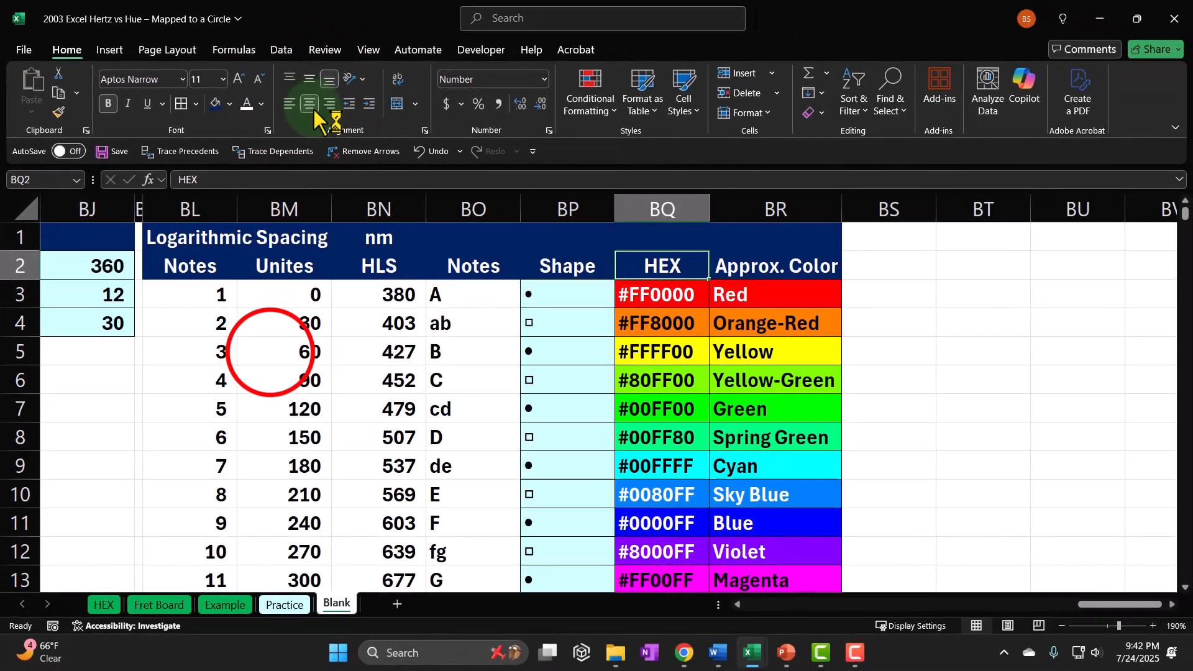
click(314, 414)
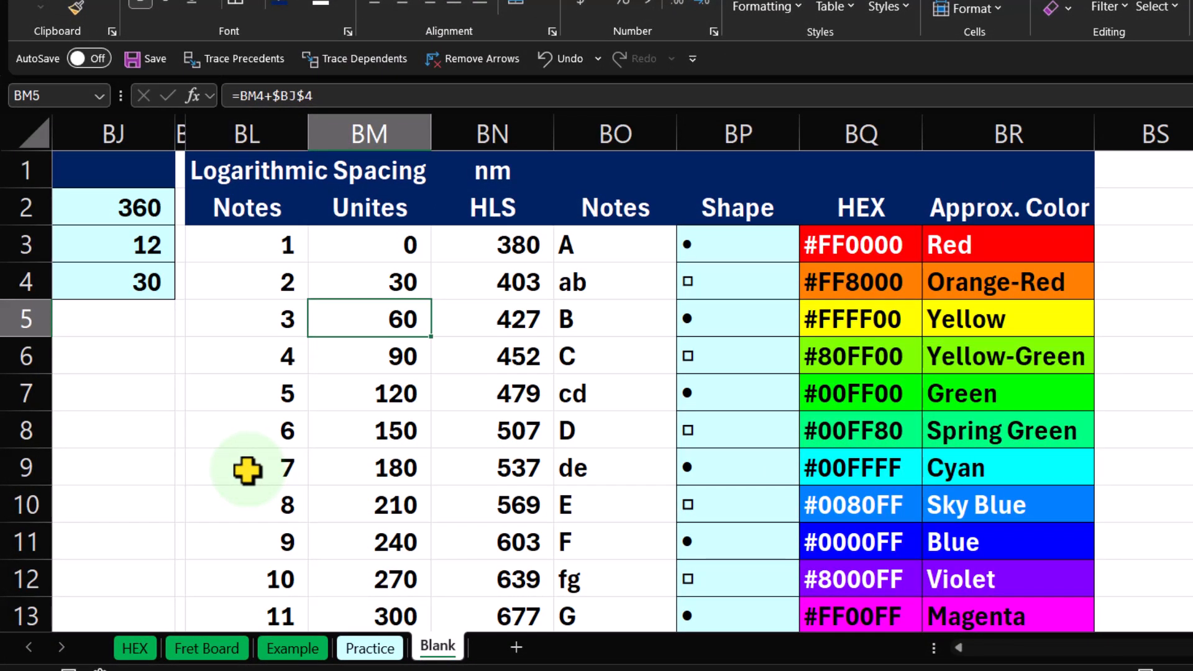
Step: Examine the nm HLS values in column BN and compare them with the color codes in the HEX column
click(522, 181)
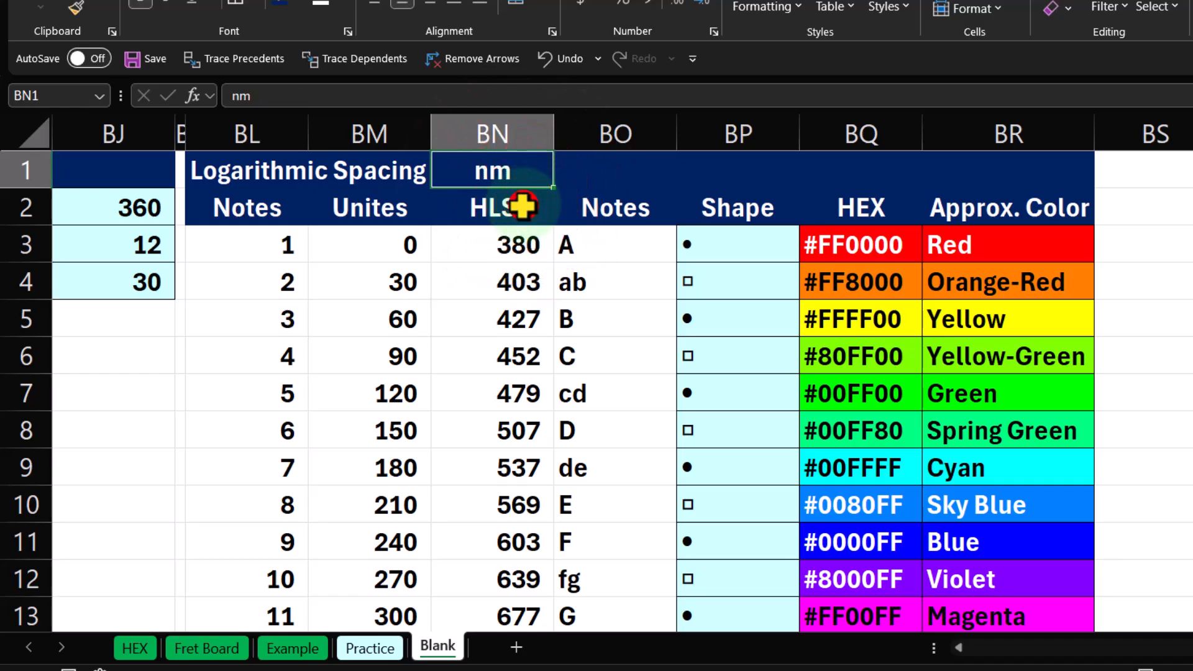
click(490, 208)
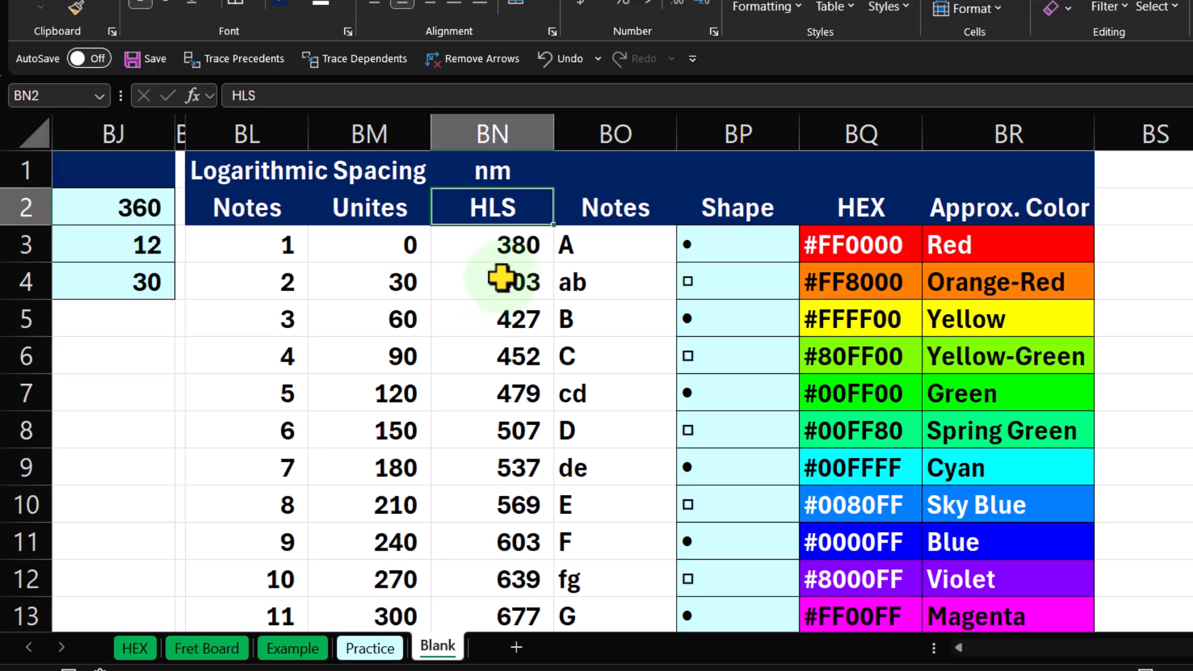
drag(505, 221, 473, 532)
scroll(466, 534, up, 1)
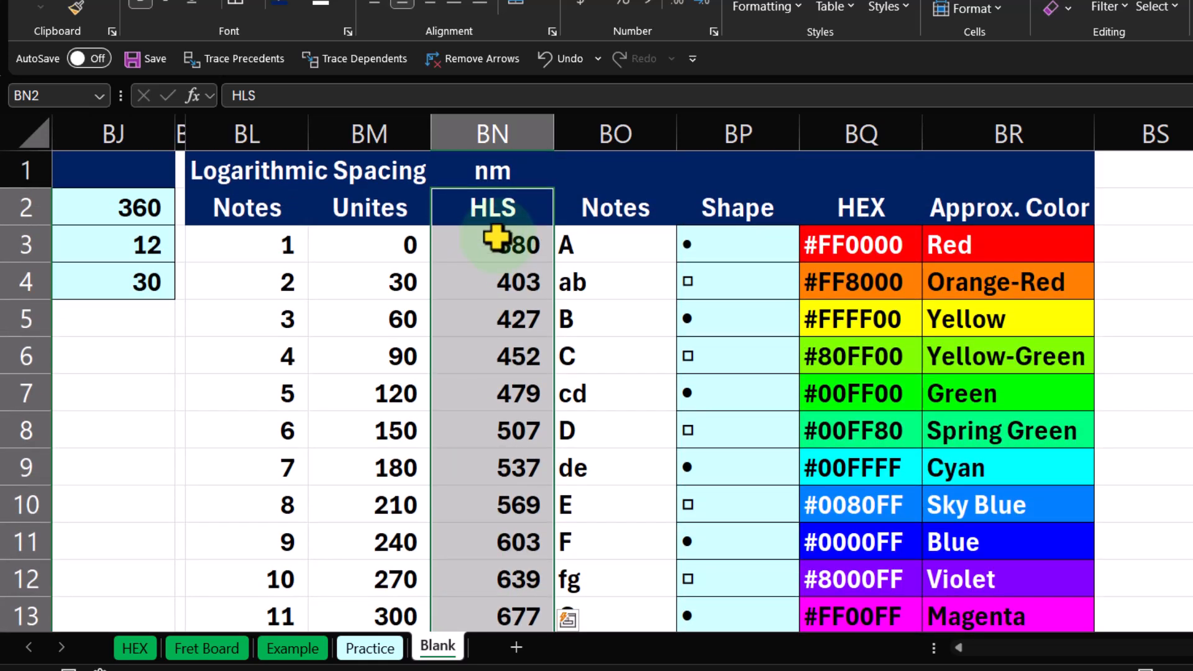
click(893, 221)
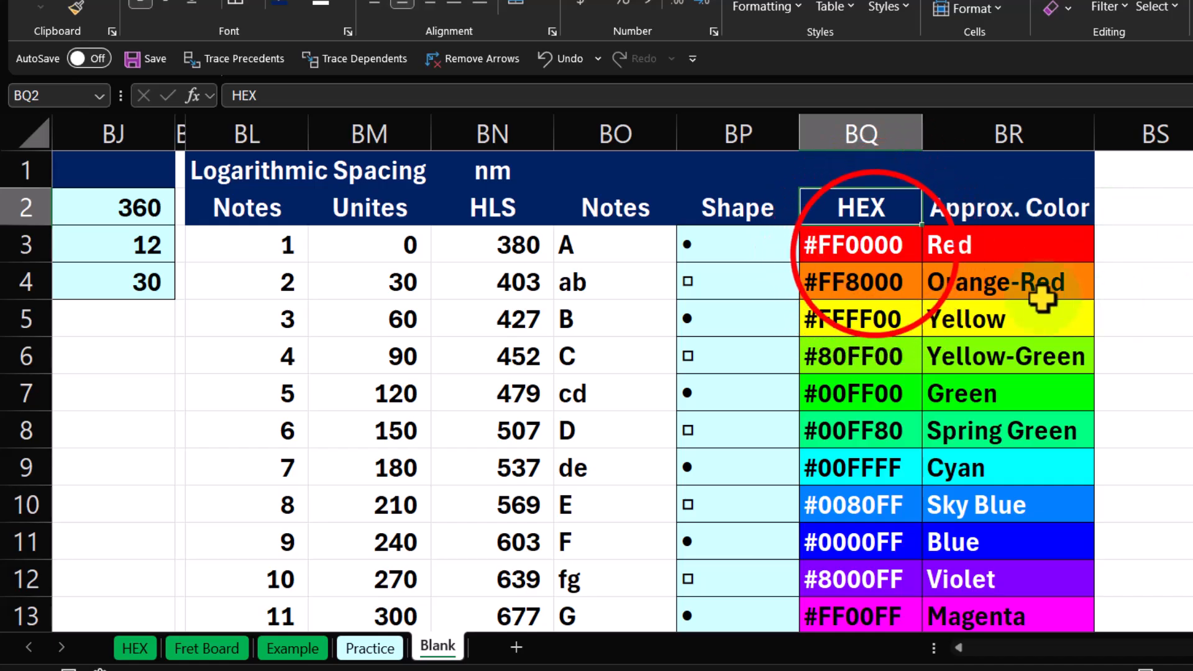
drag(873, 245, 863, 425)
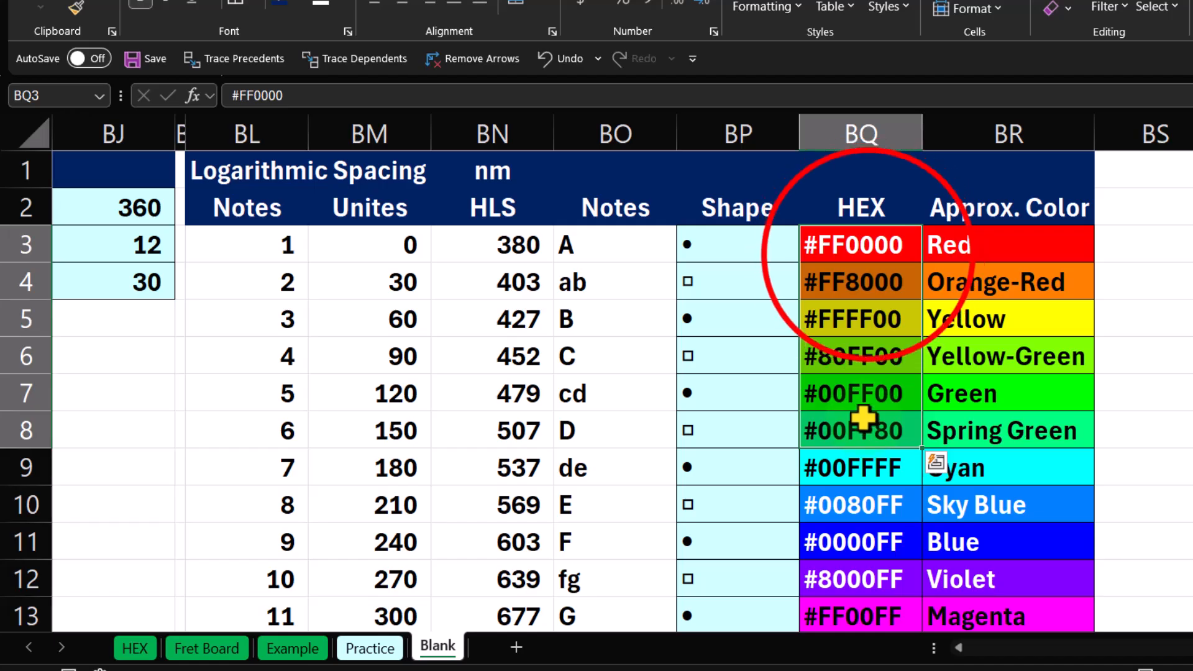
drag(875, 236, 865, 473)
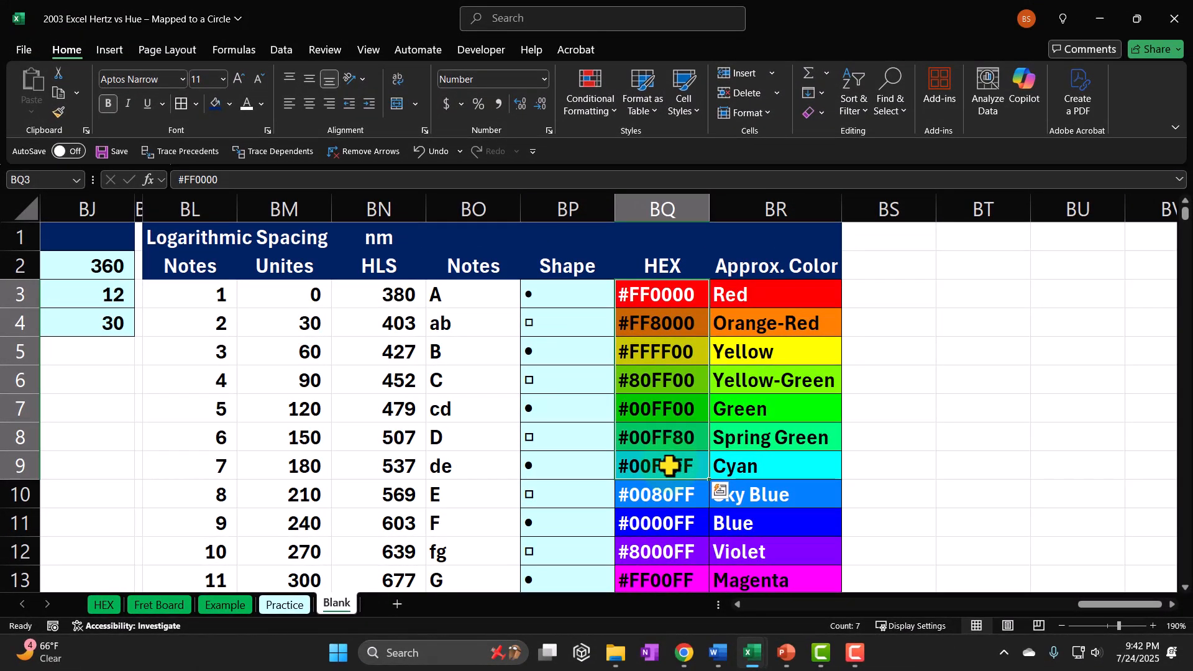
Step: Check the Conditional Formatting Rules Manager for rules on the HEX code cell BQ3
click(671, 293)
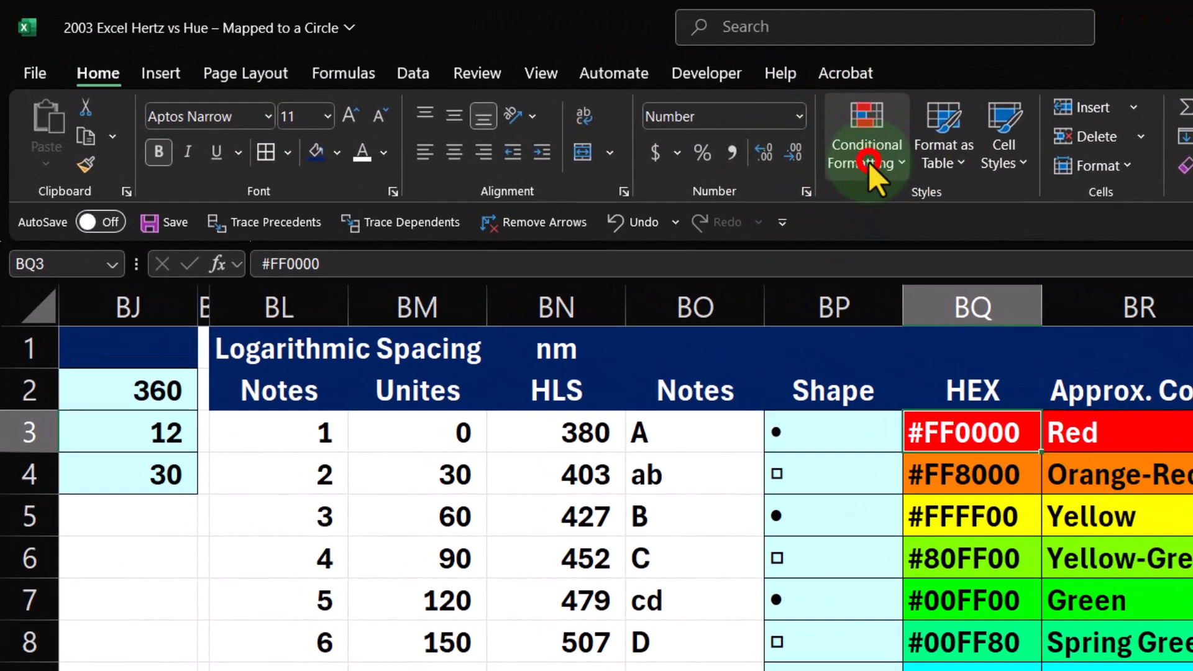
click(599, 107)
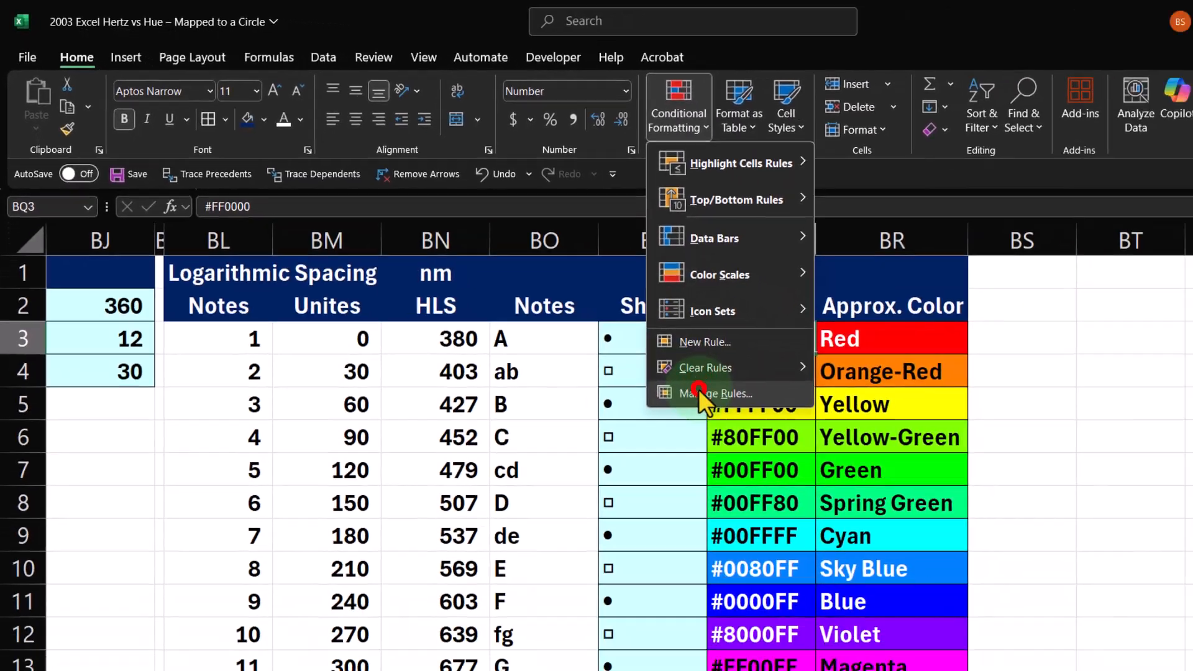
click(907, 498)
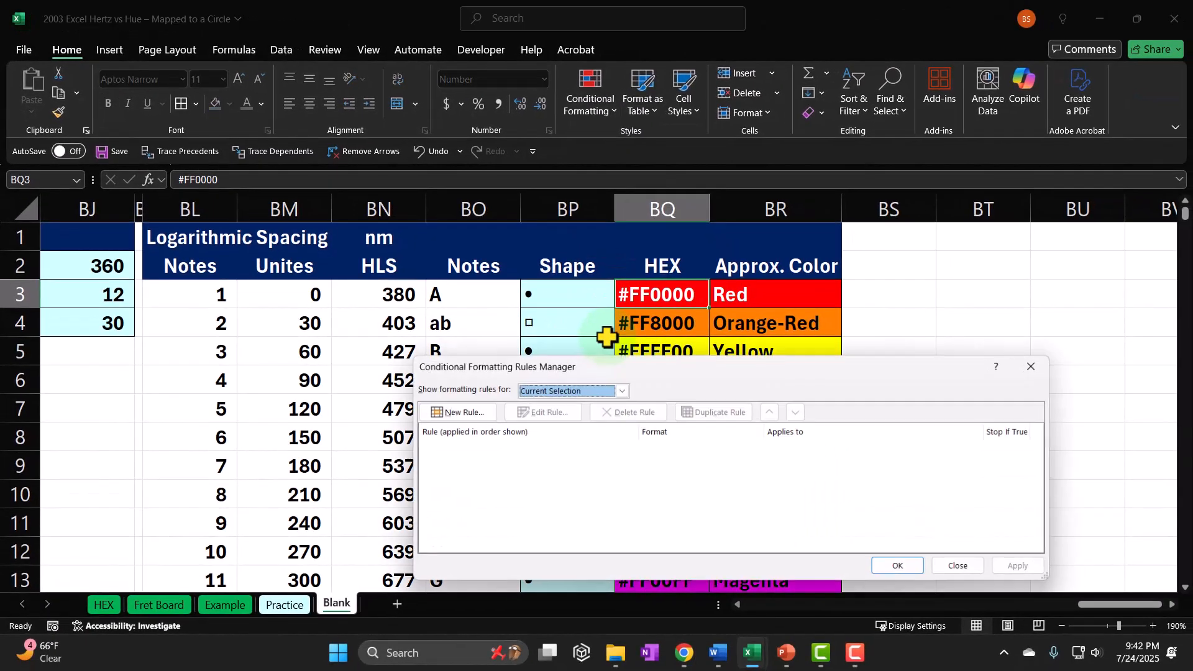
click(1038, 364)
Step: Inspect the number format of BQ3 and the custom RGB and Hex values of its fill color, leaving both unchanged
right_click(681, 297)
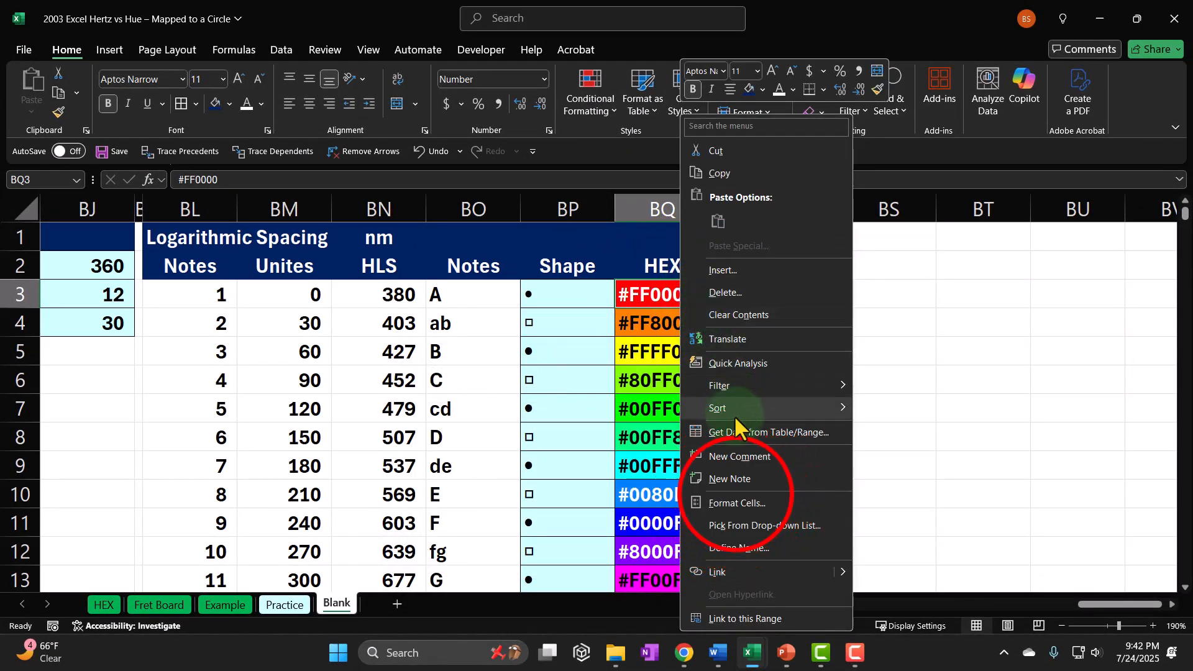
click(735, 496)
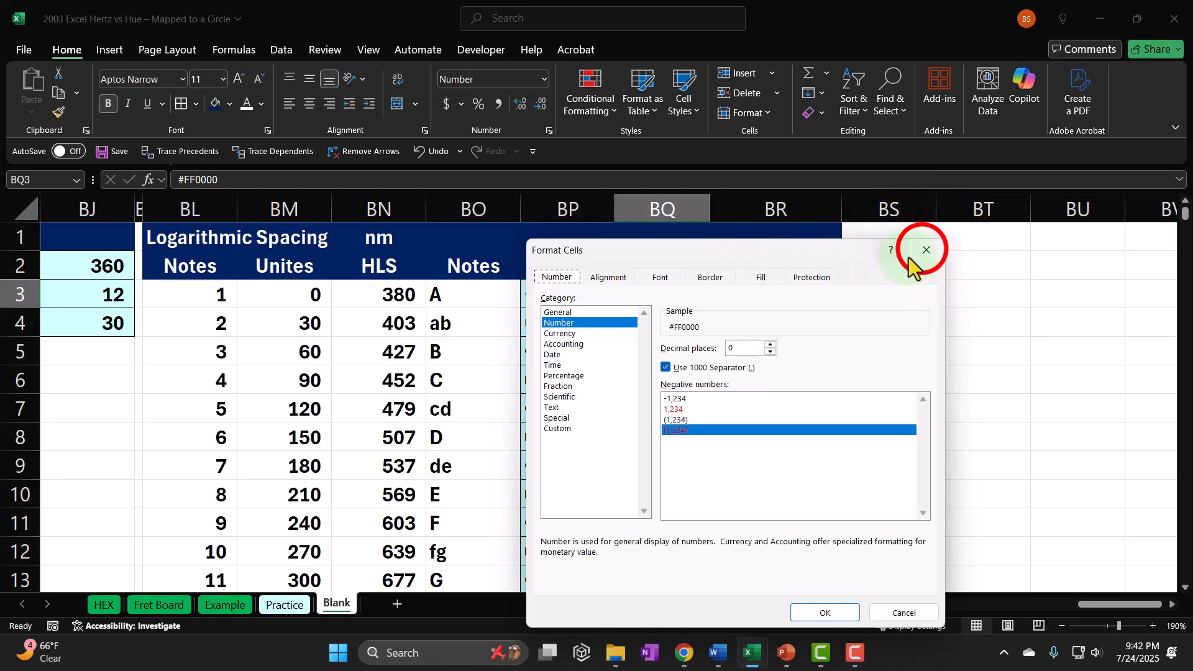
click(925, 250)
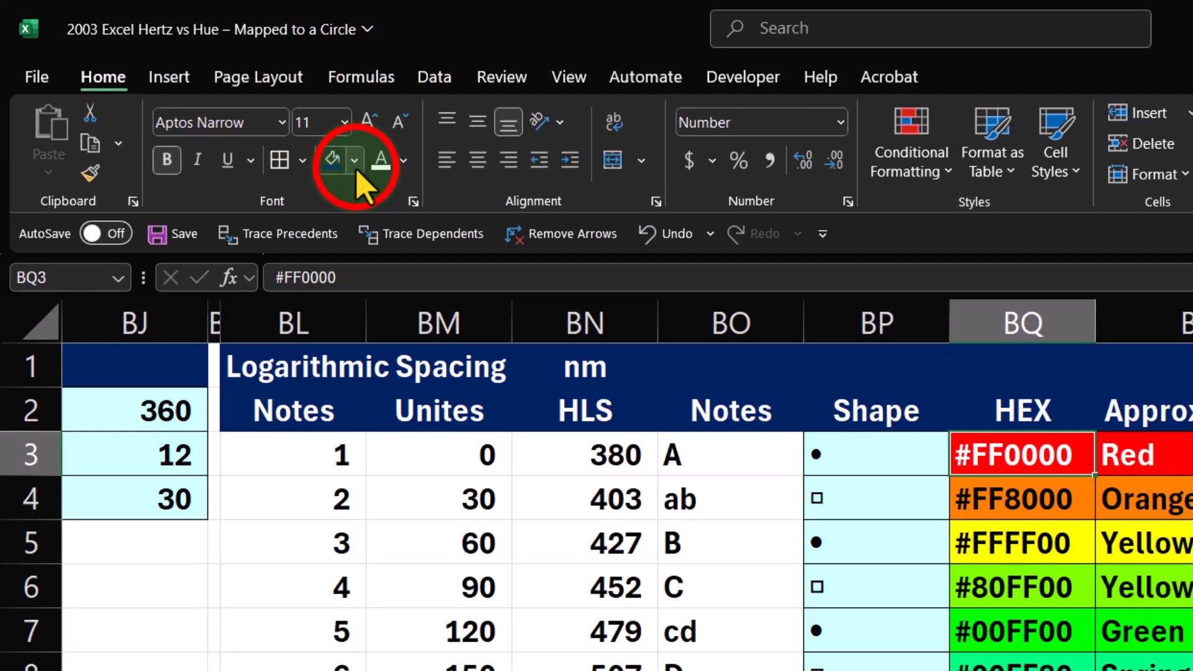
click(355, 163)
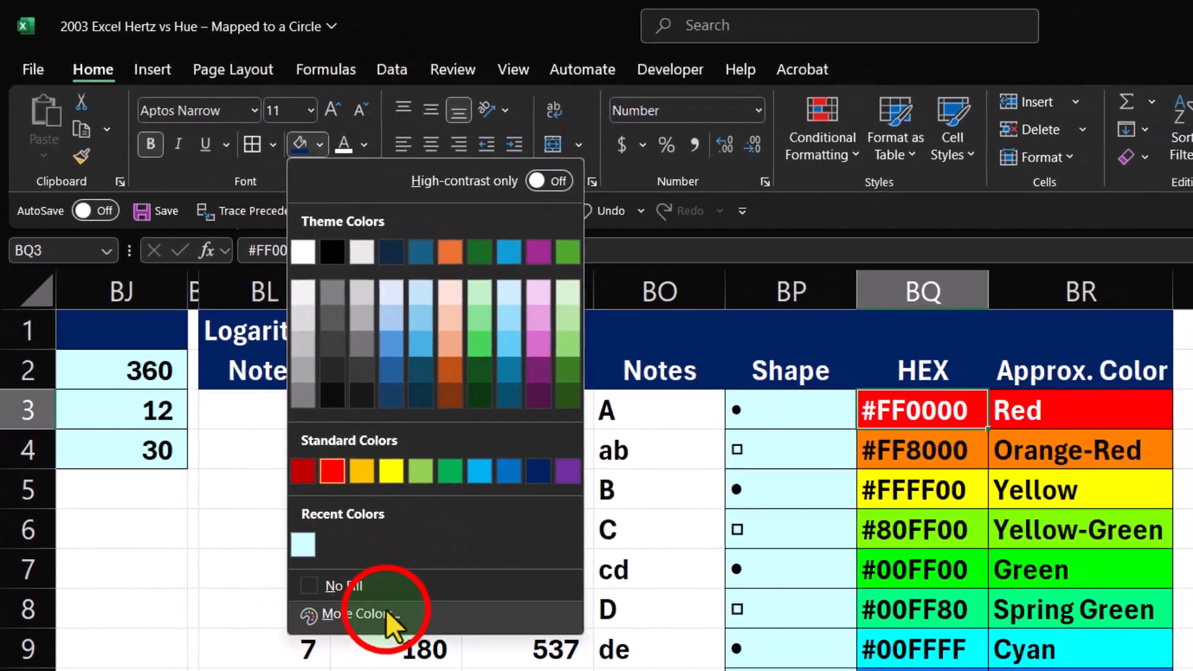
click(408, 670)
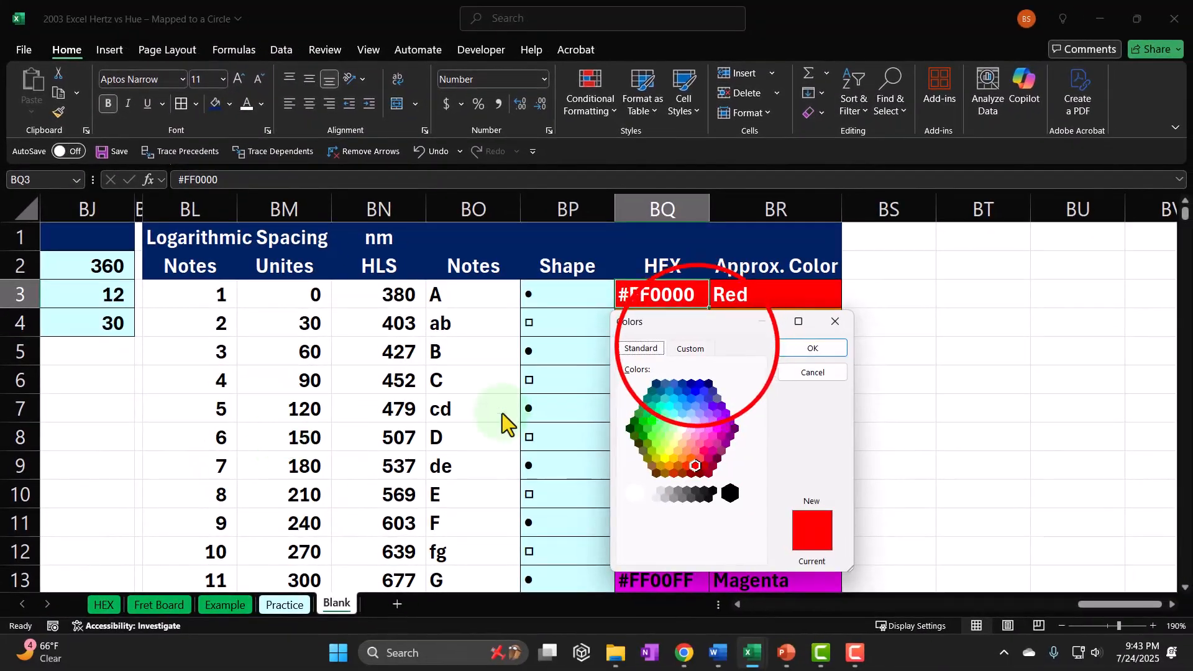
click(736, 369)
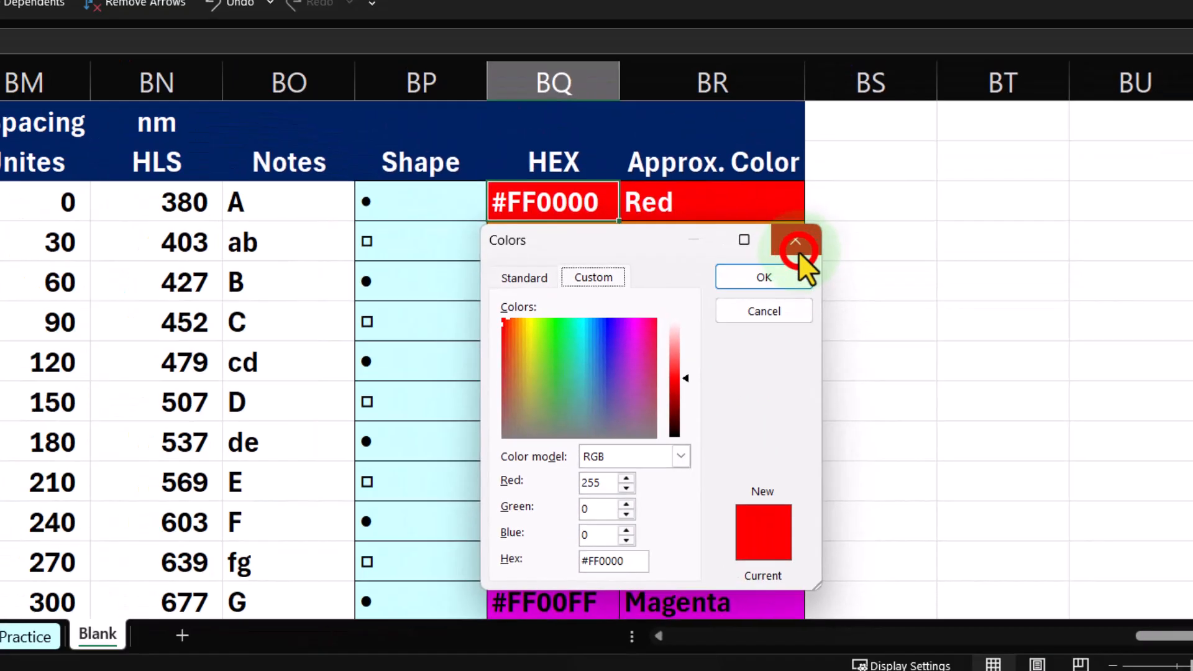
click(696, 93)
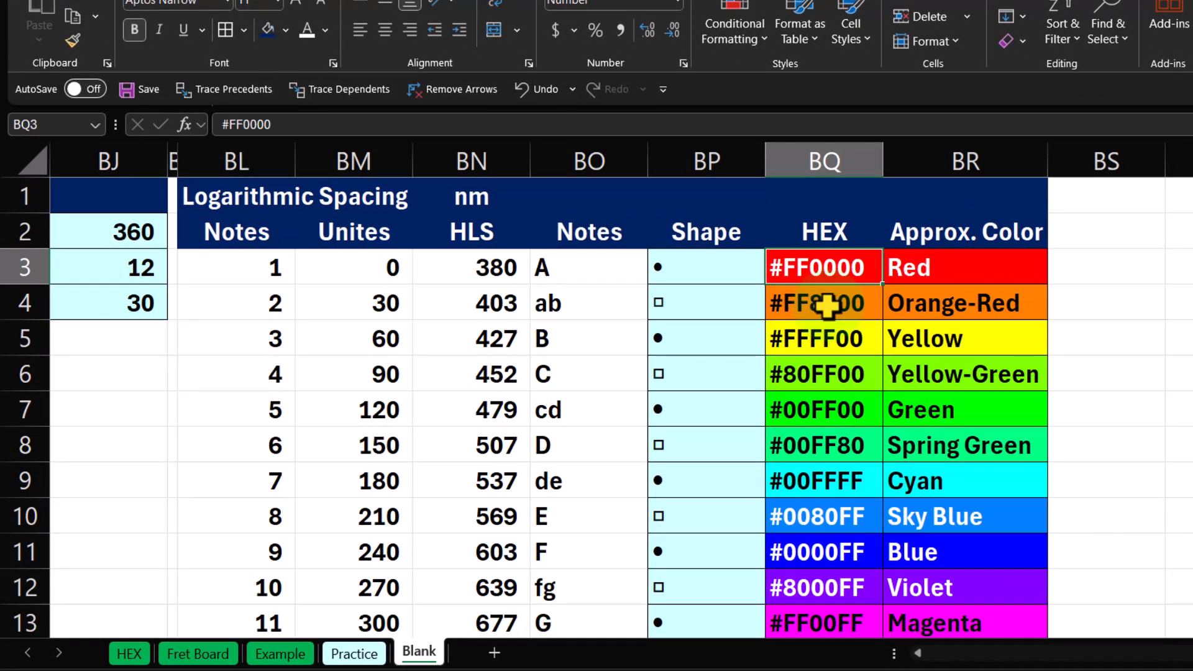
Step: Examine the note names in BO3:BO14 alongside their shapes and HEX colors
click(829, 231)
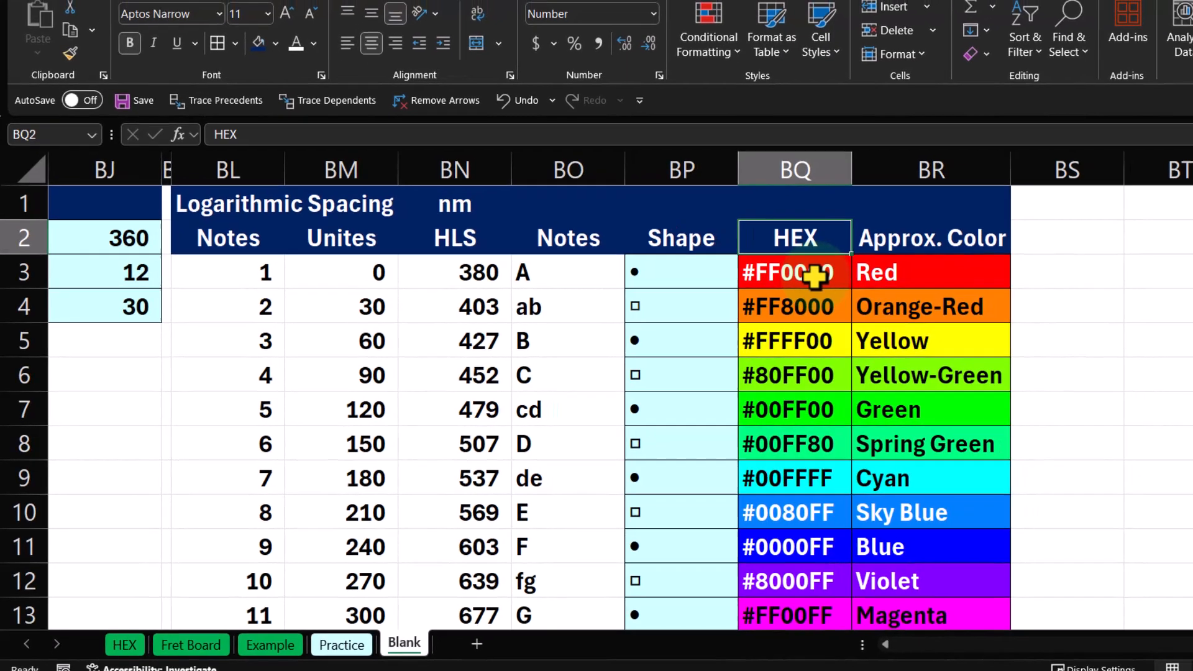
key(Right)
key(Right)
key(Right)
key(Right)
key(Right)
key(Right)
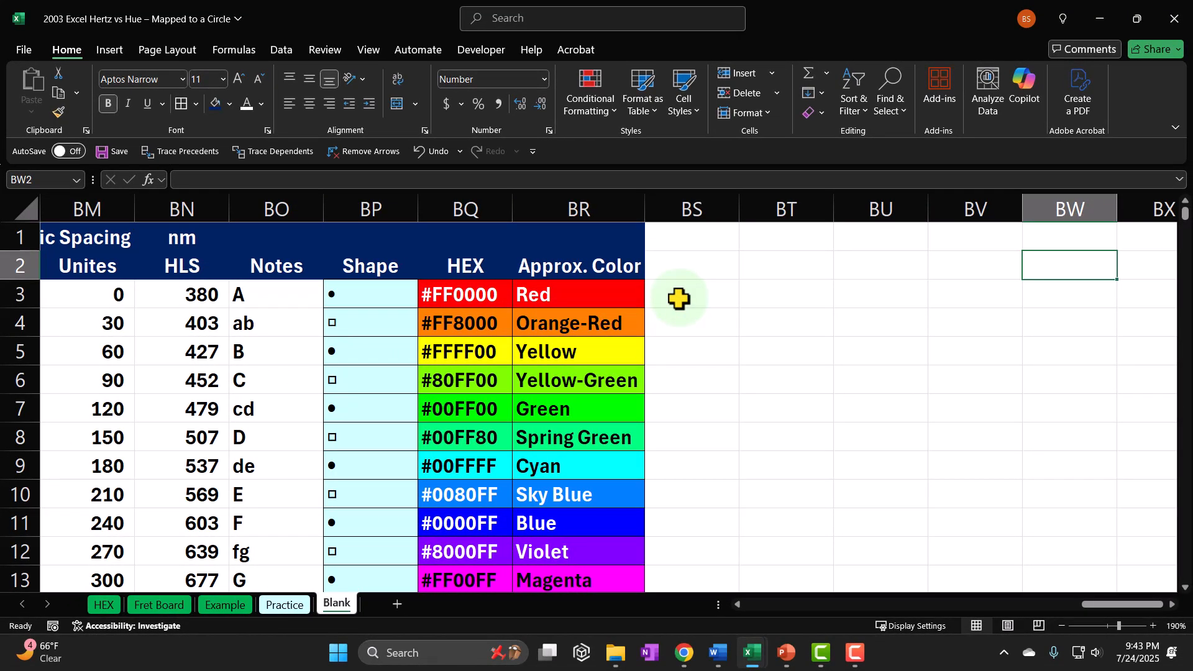
drag(305, 295, 272, 475)
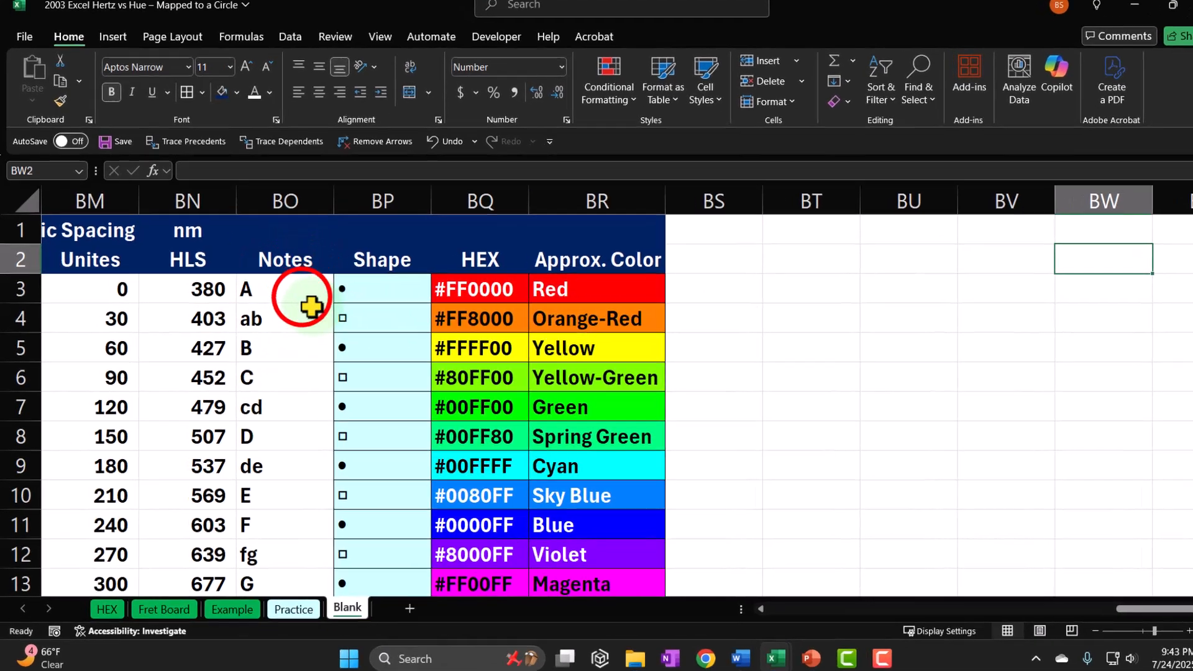
drag(351, 479, 344, 534)
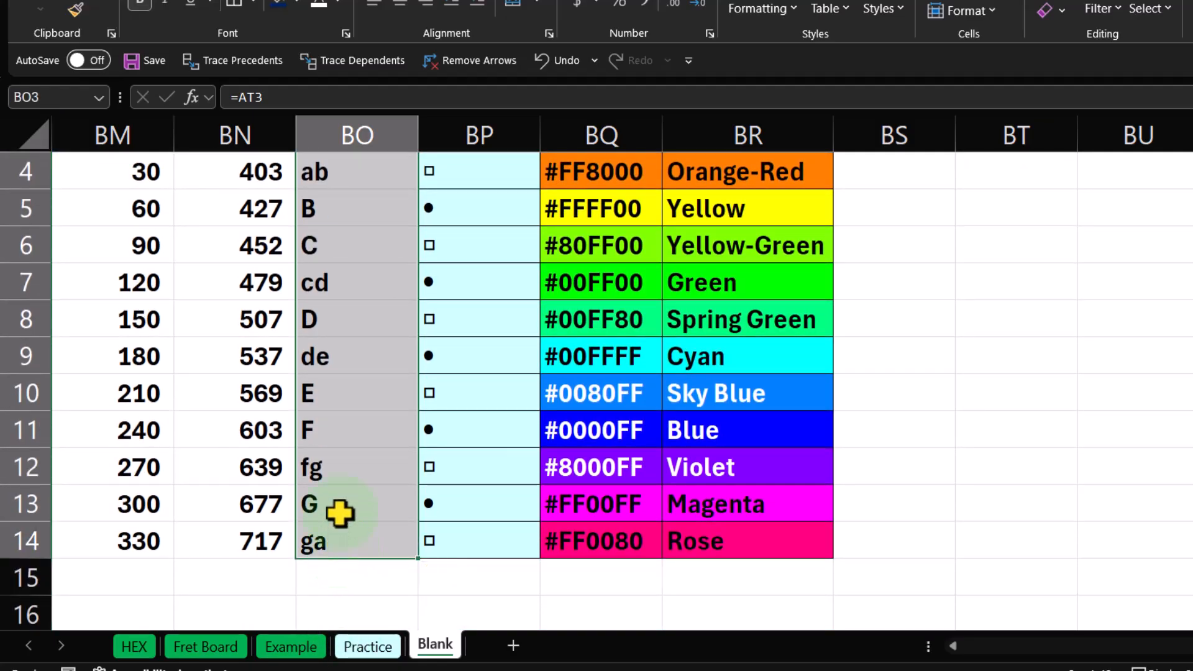
scroll(348, 497, up, 1)
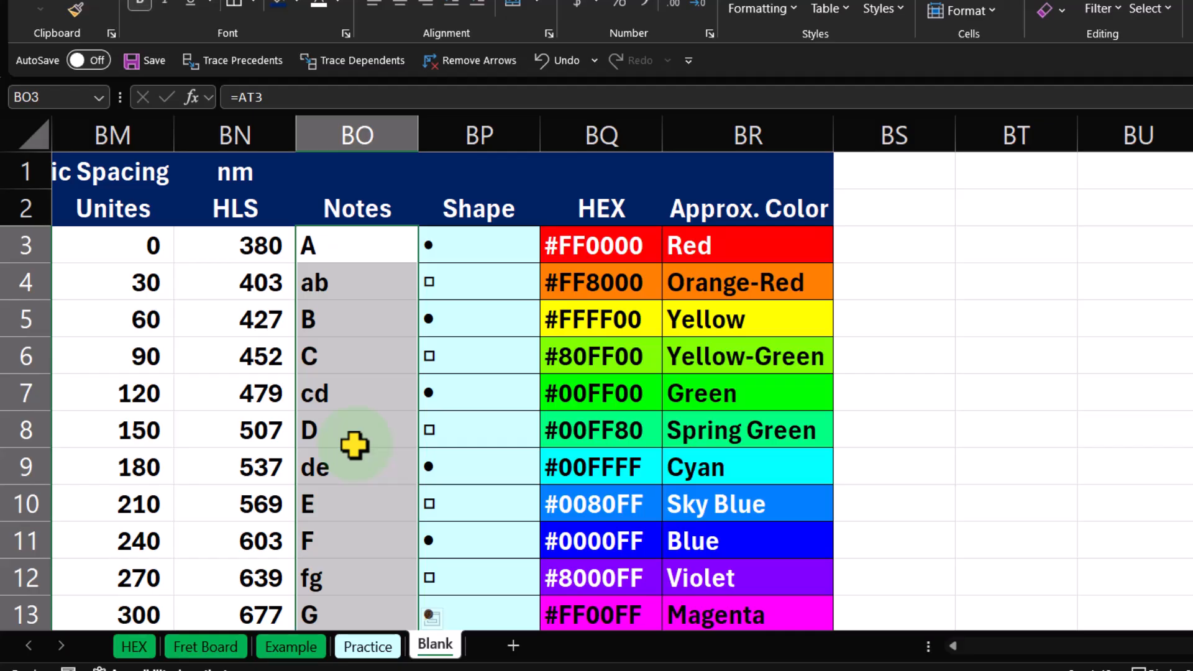
Step: Review the Red entry in BR3 and the color codes in the HEX column BQ2:BQ14
click(789, 248)
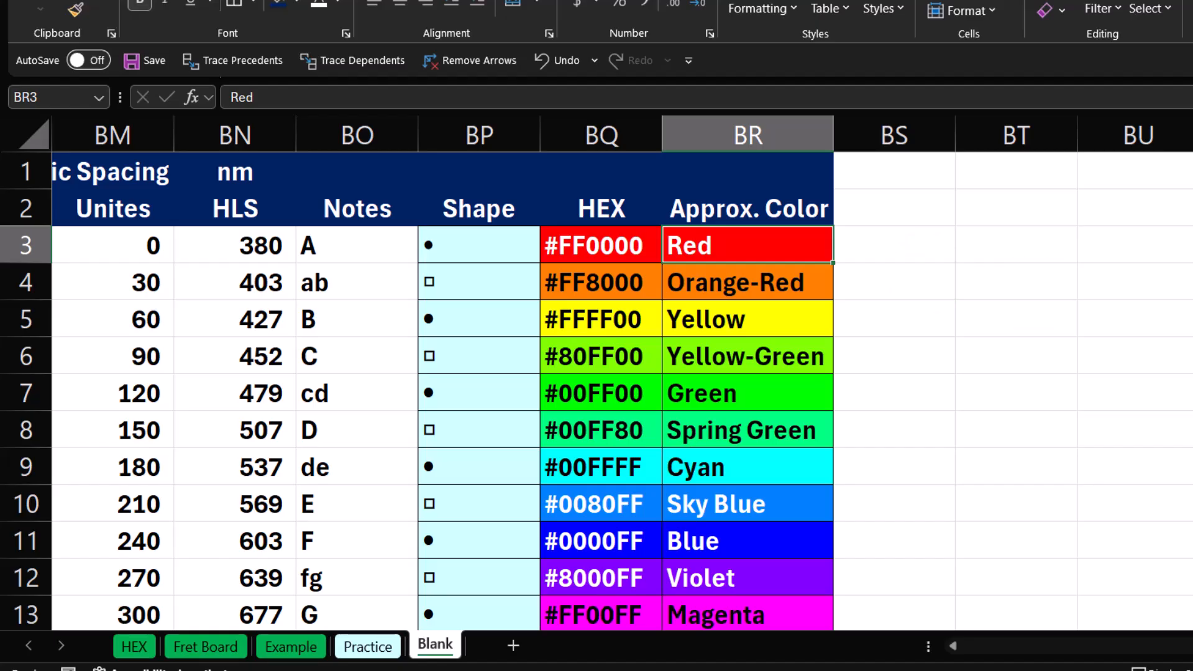
key(ctrl+Home)
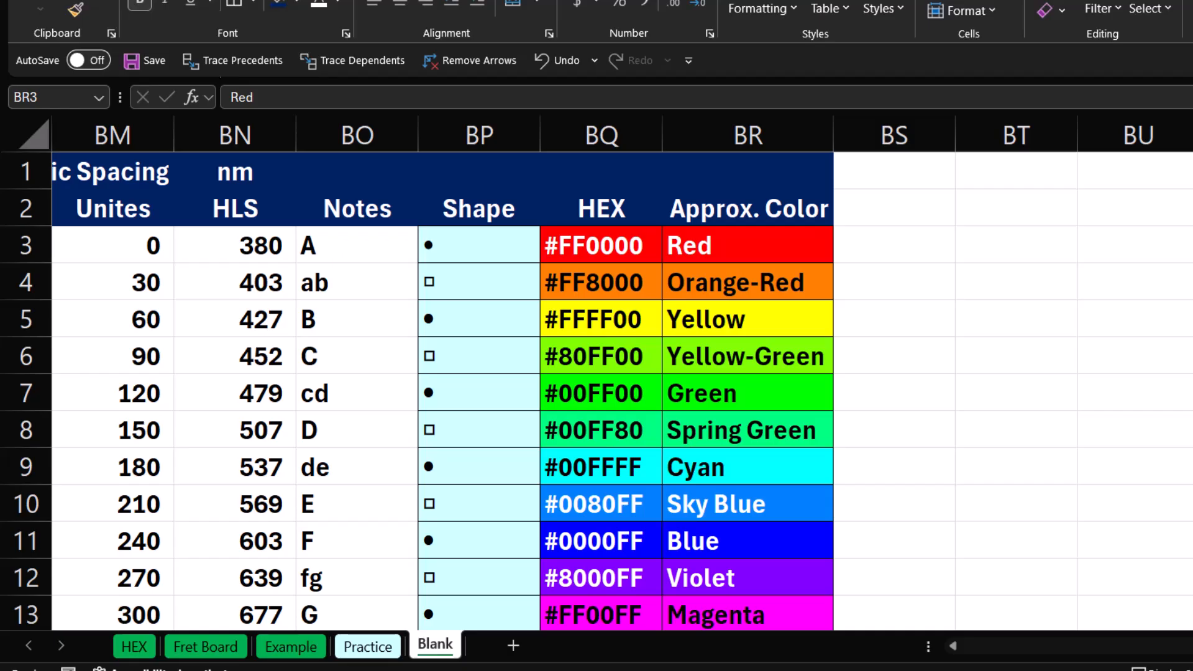
click(1089, 330)
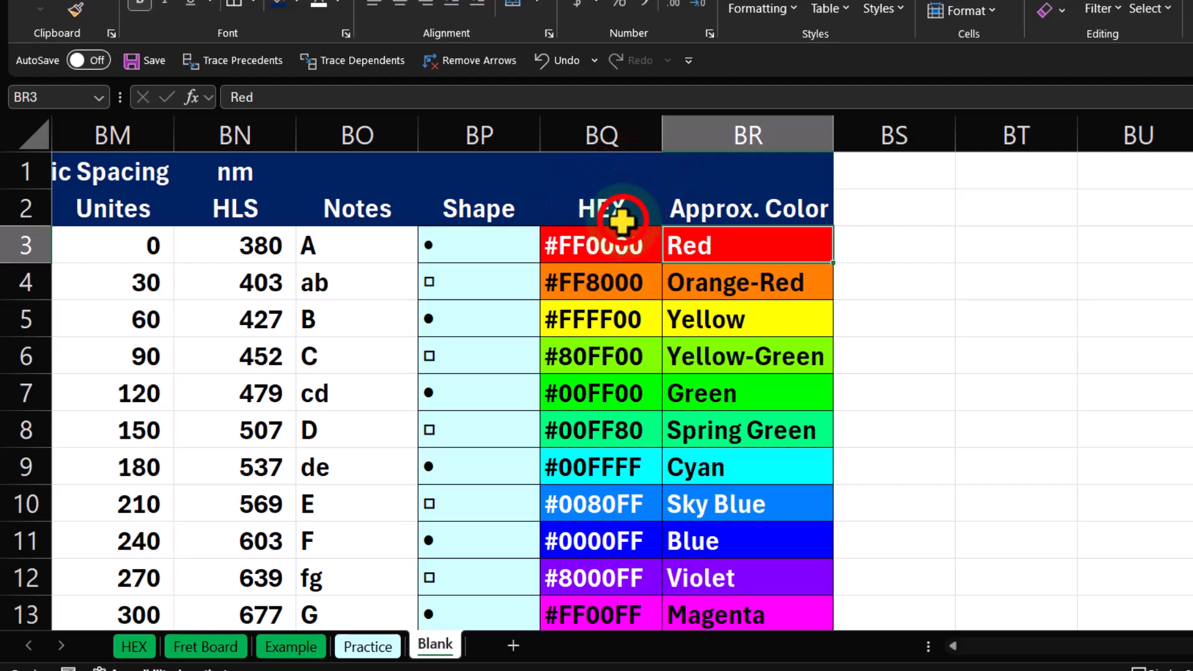
drag(621, 220, 612, 559)
scroll(610, 559, up, 1)
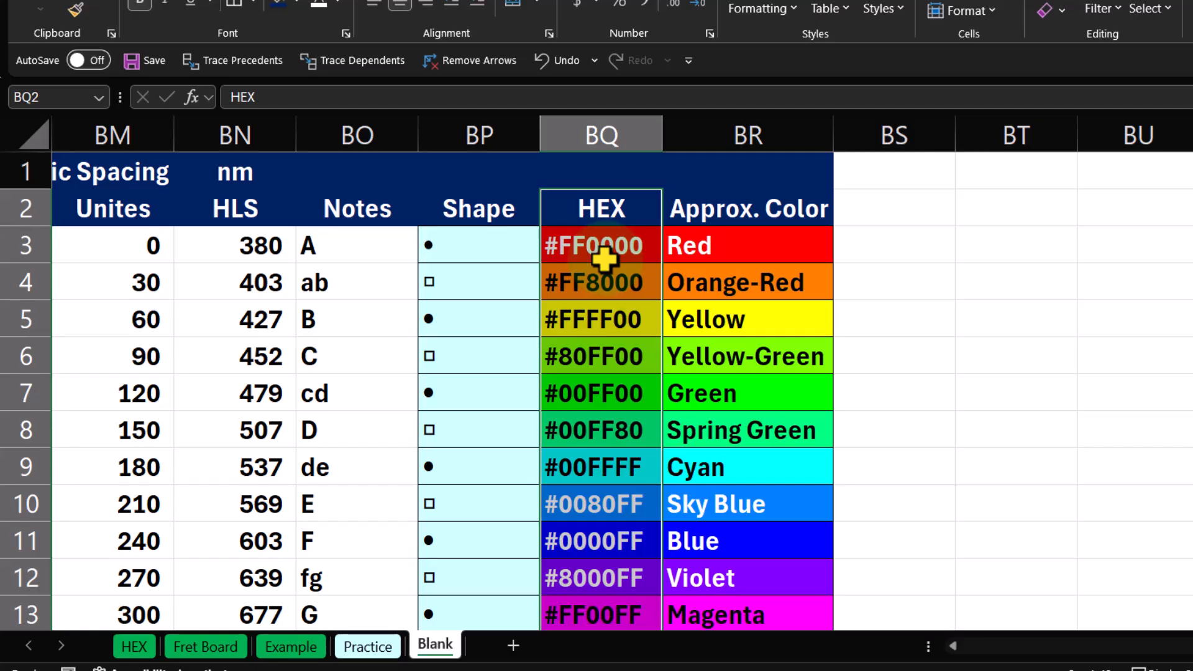
click(602, 206)
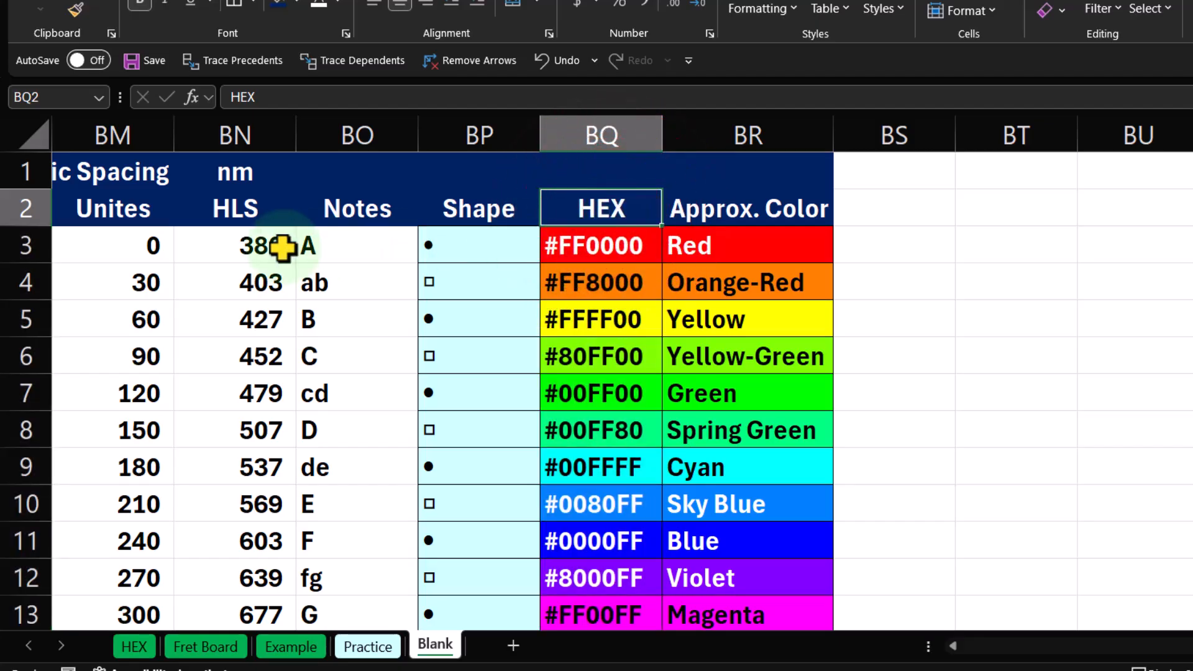
drag(598, 231, 603, 557)
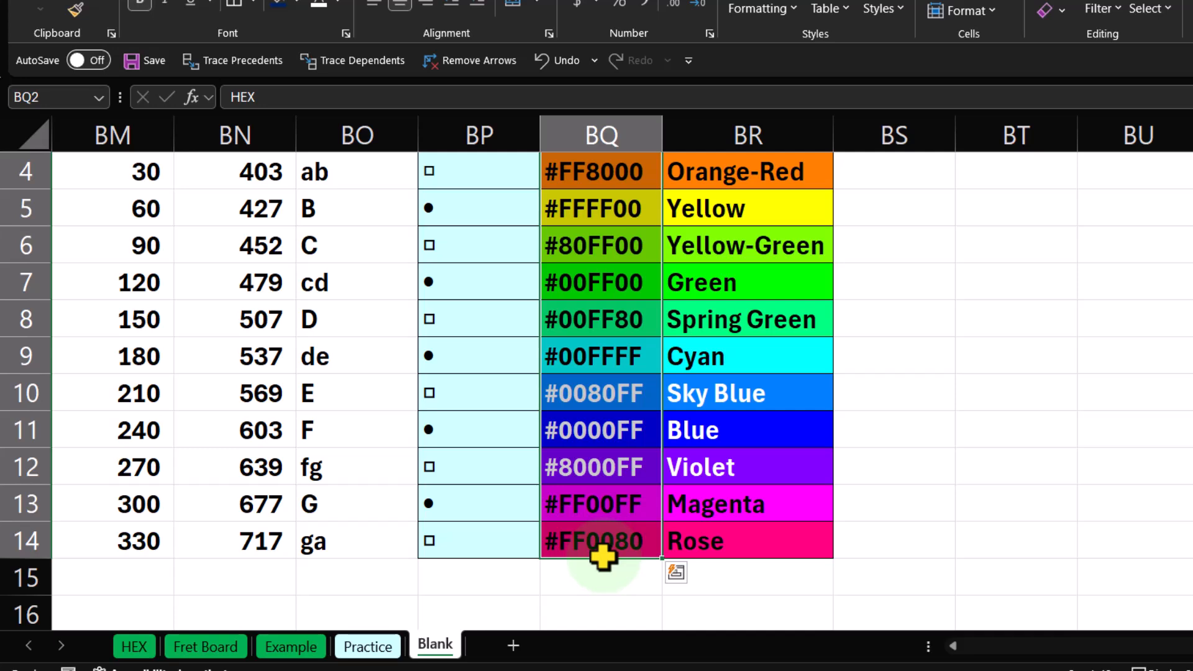
scroll(601, 557, up, 1)
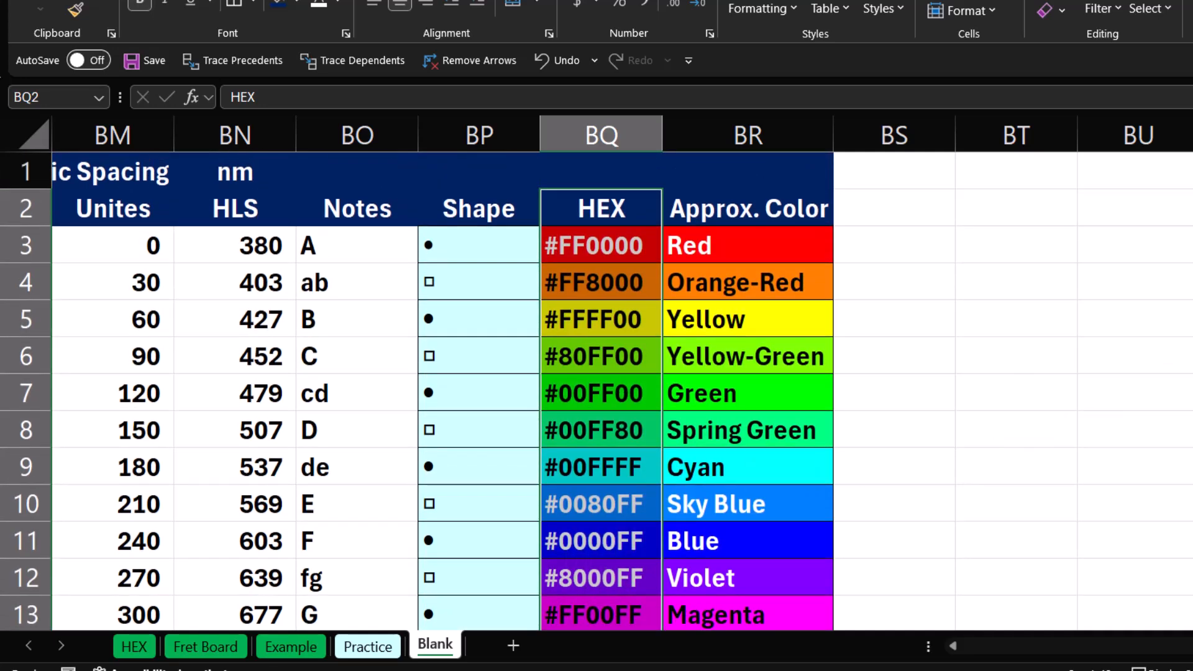
Step: Copy the color-filled Octive Down column from the other window and paste it starting at BS1
key(alt+Tab)
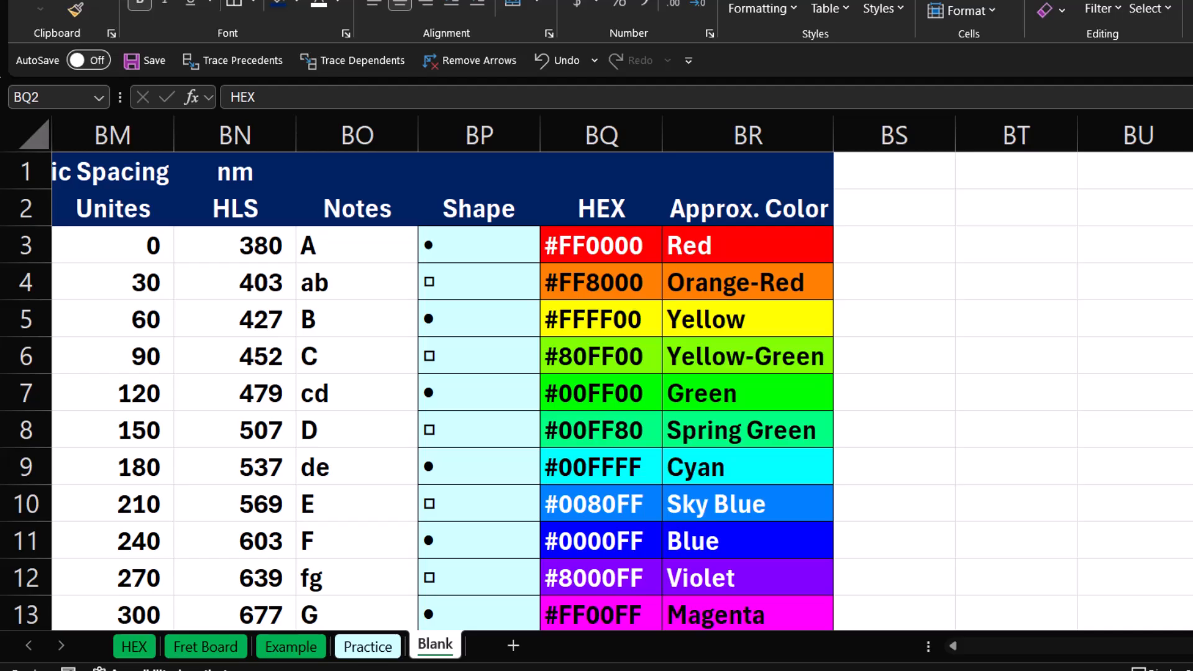
click(1062, 359)
key(ctrl+c)
click(908, 172)
key(ctrl+v)
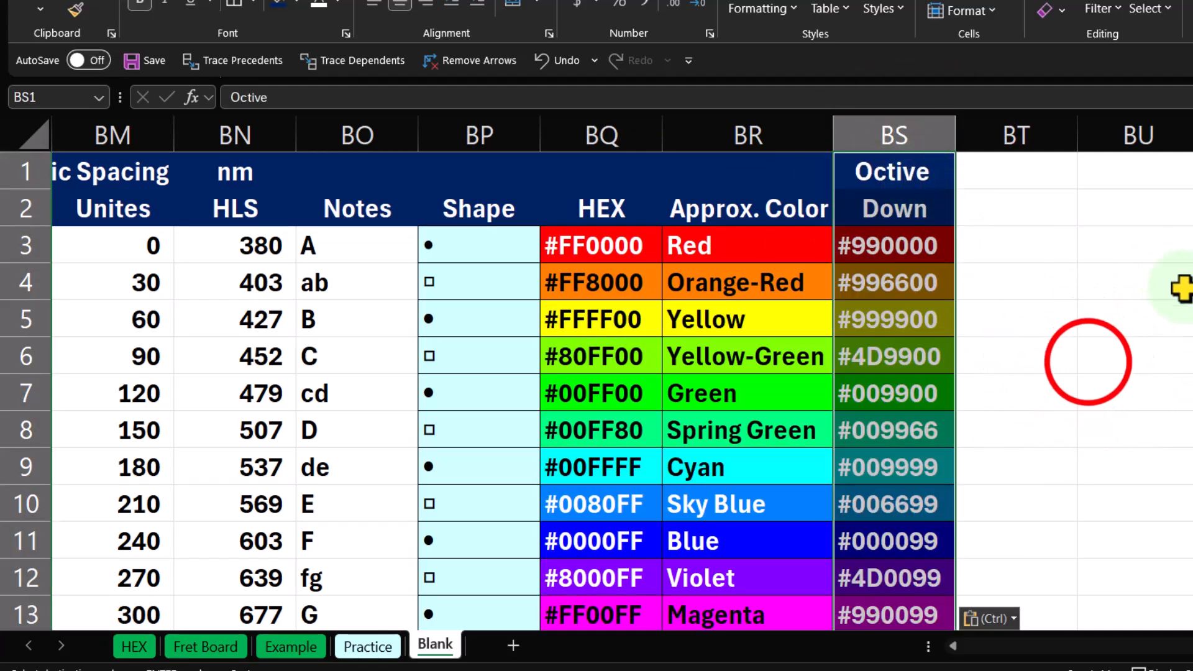
click(1089, 363)
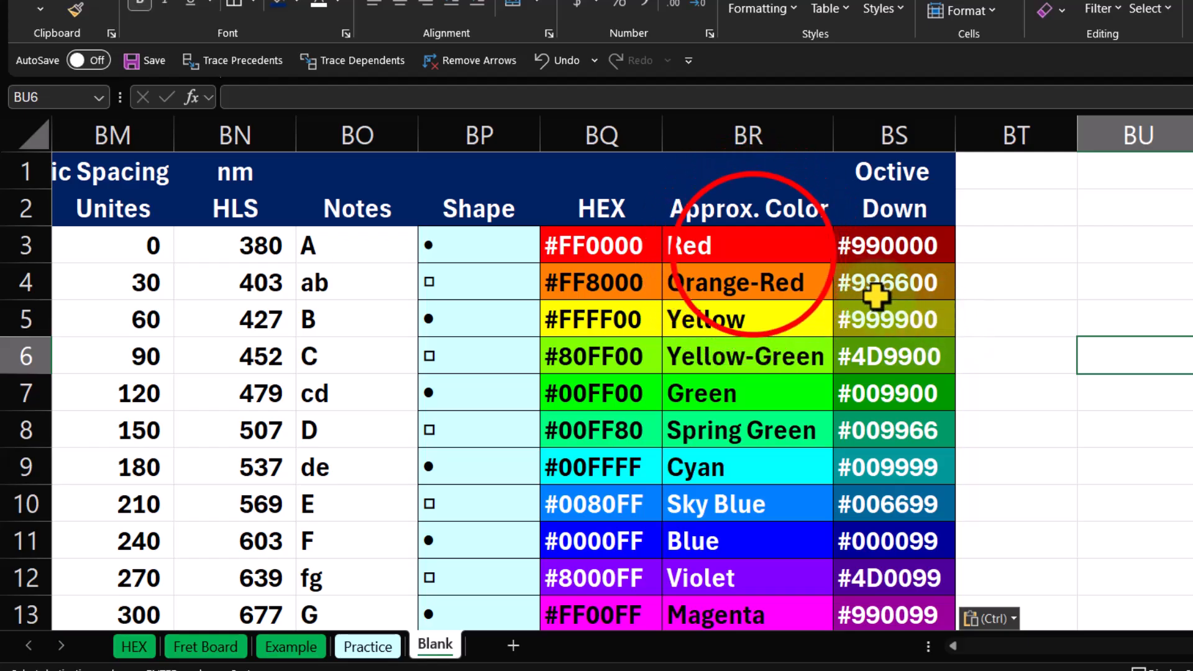
Step: Compare the base color in BQ3 with its Octive Down shade in BS3 and the nm HLS lookup in BN3
click(756, 254)
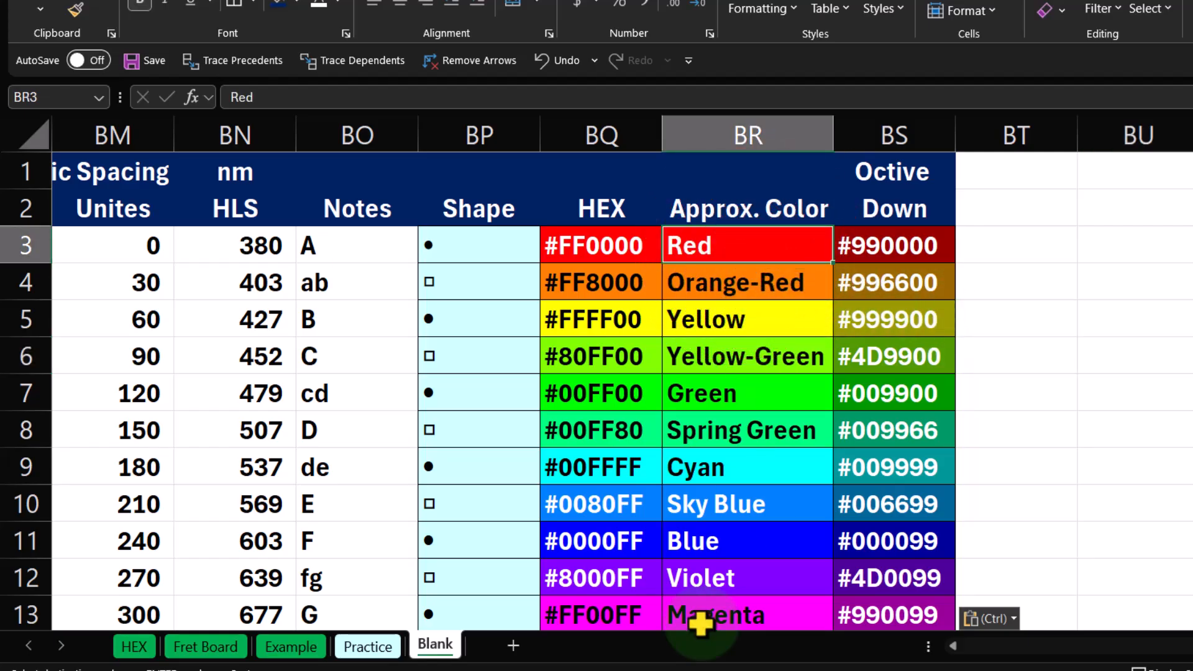
key(Left)
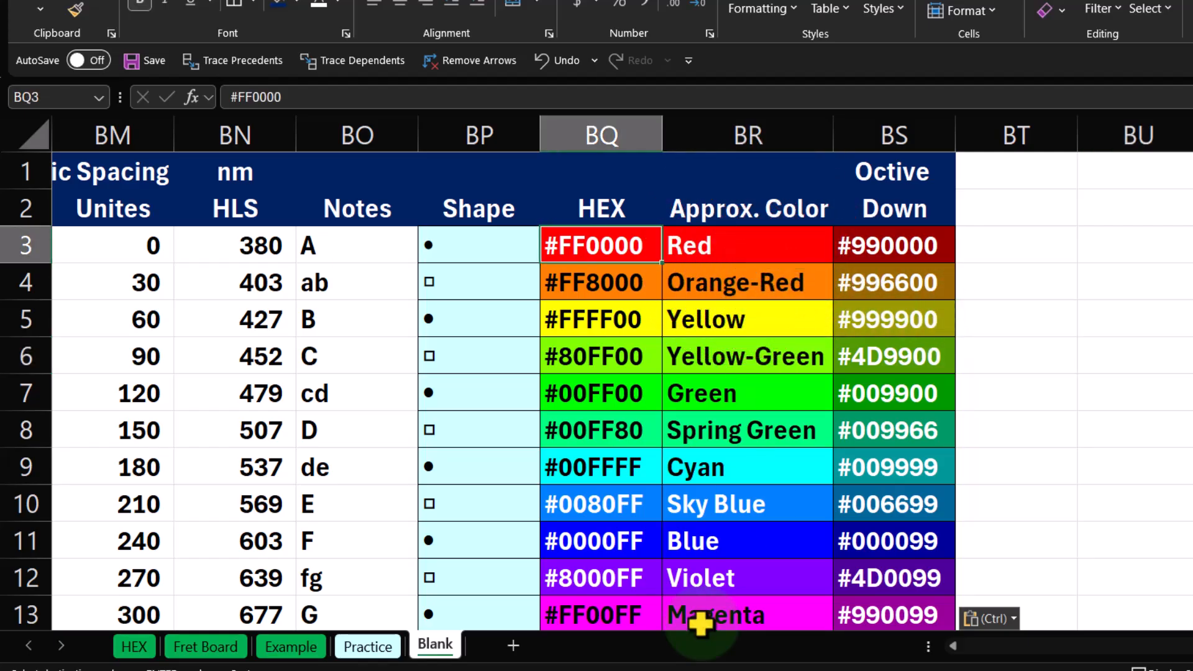
key(Right)
key(Right)
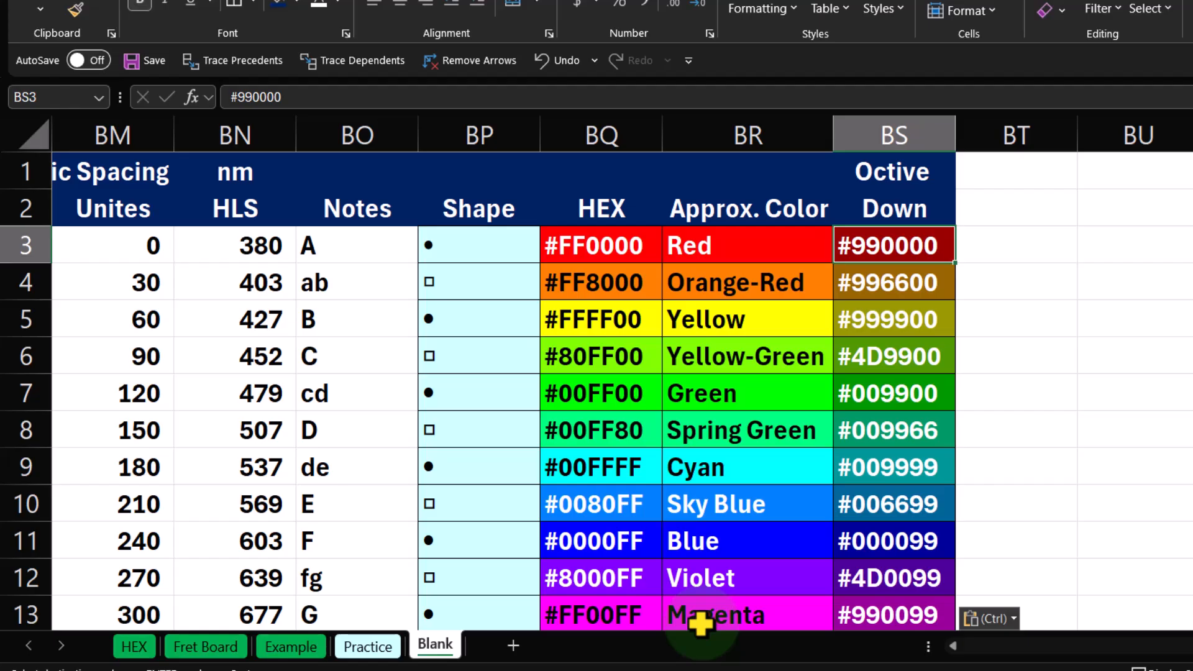
key(Left)
key(Left)
key(Left)
key(Left)
key(Left)
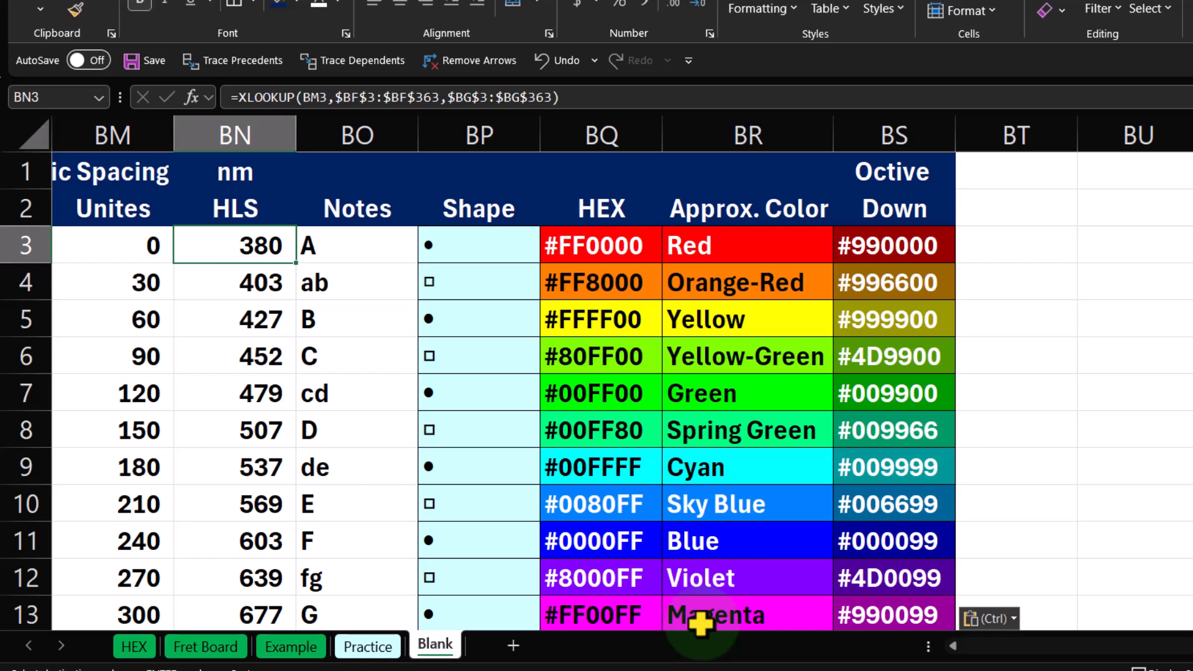
key(Right)
key(Right)
key(Right)
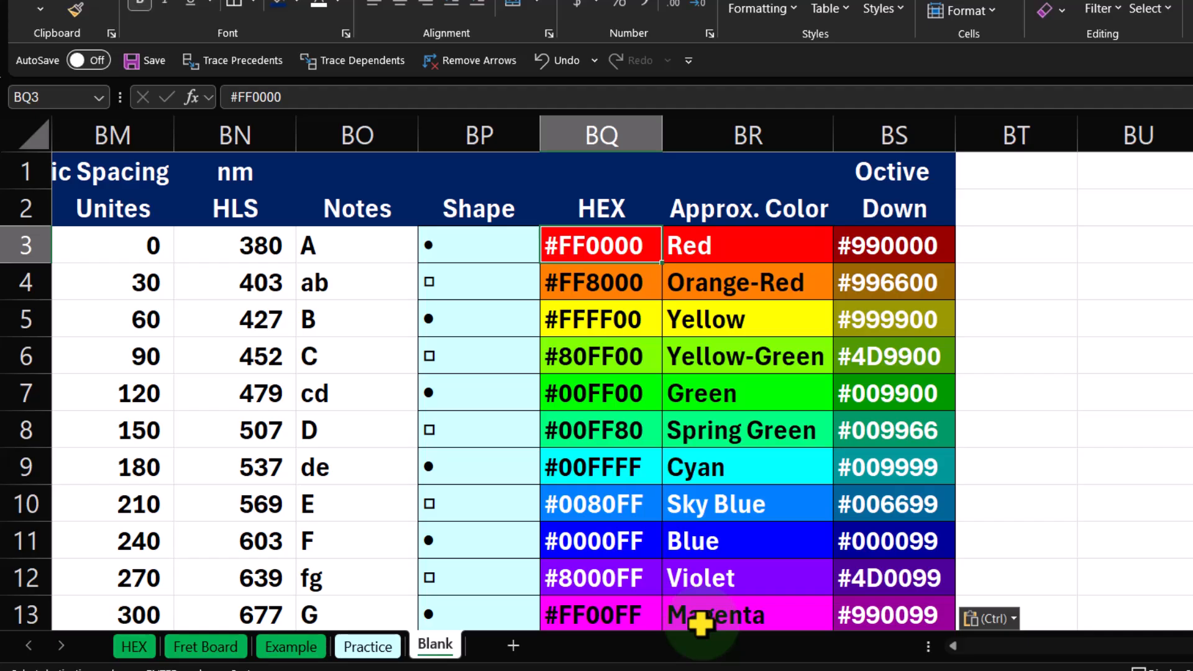
key(Left)
key(Left)
key(Left)
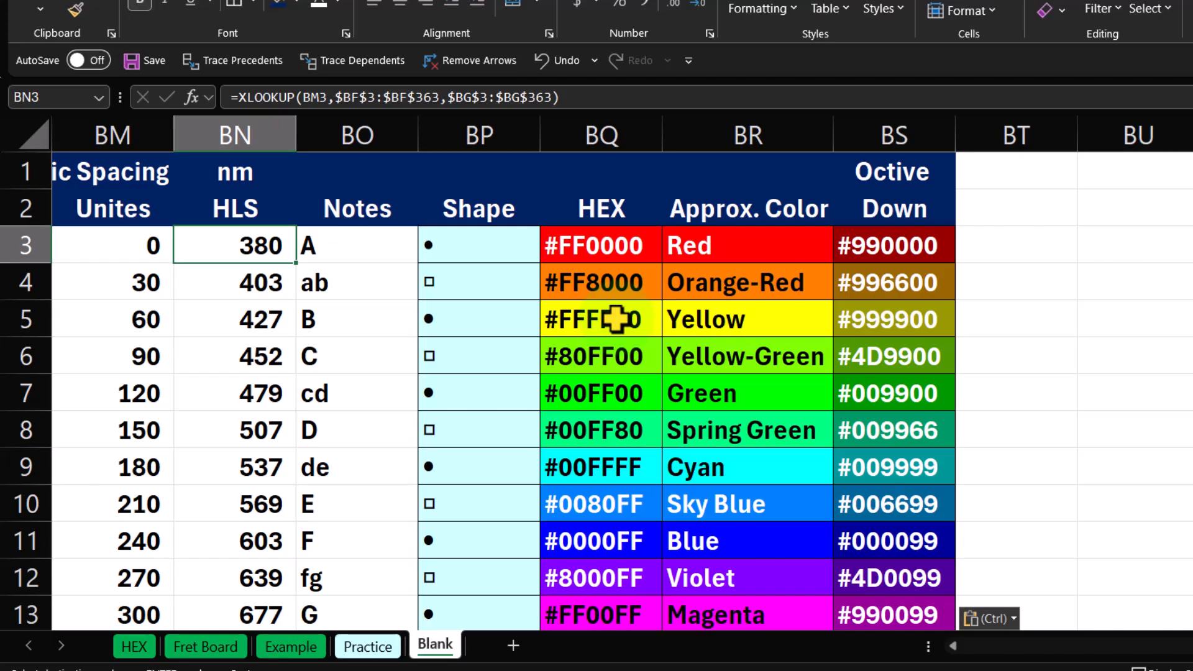
click(920, 244)
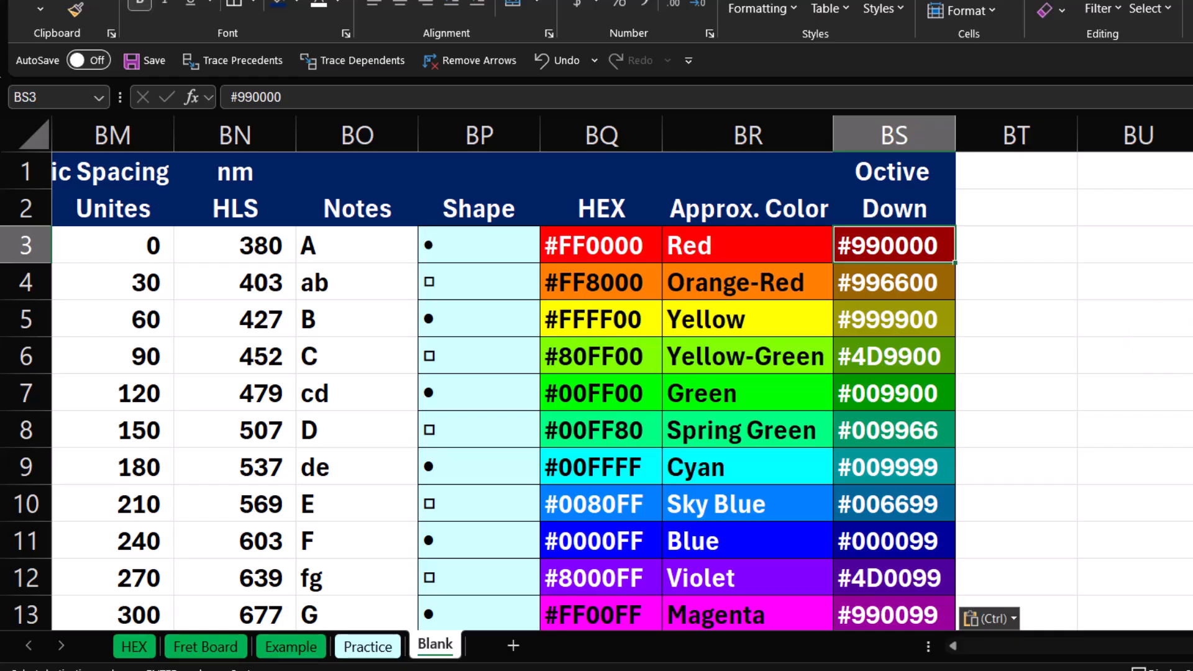
Step: Copy the color-filled Octive Up column from the other window and paste it starting at BT1
click(1191, 340)
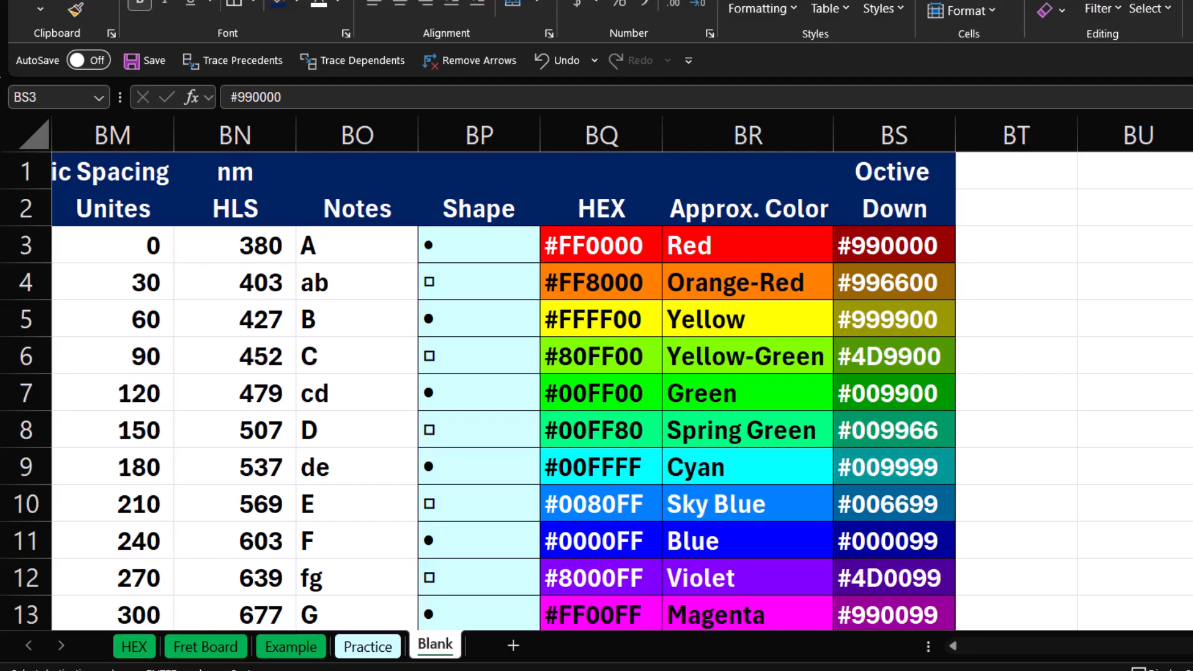
click(1039, 175)
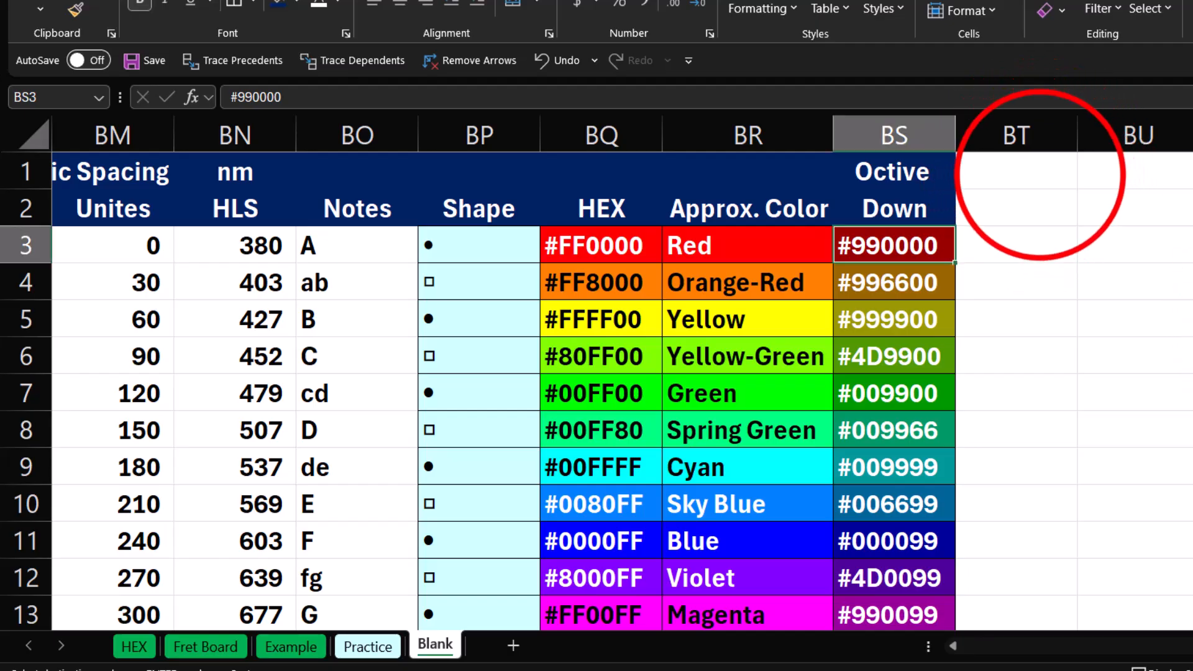
click(1040, 175)
key(ctrl+v)
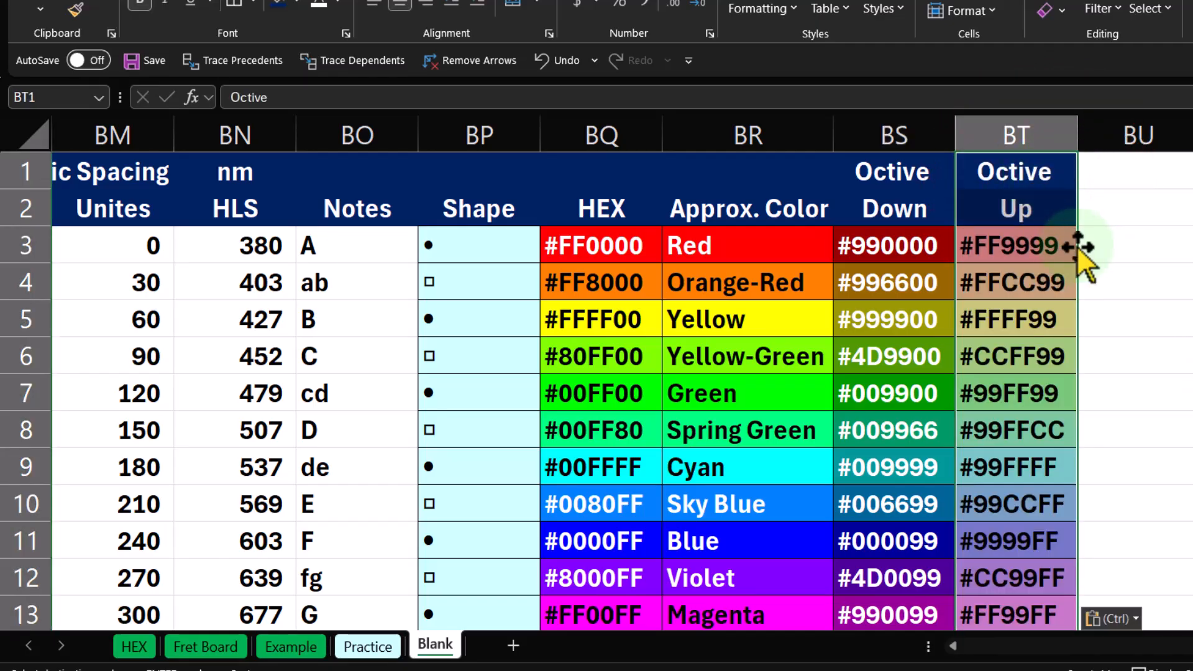
Step: Compare the HEX code in BQ3 with the nm HLS value in BN3 and its column header
click(602, 248)
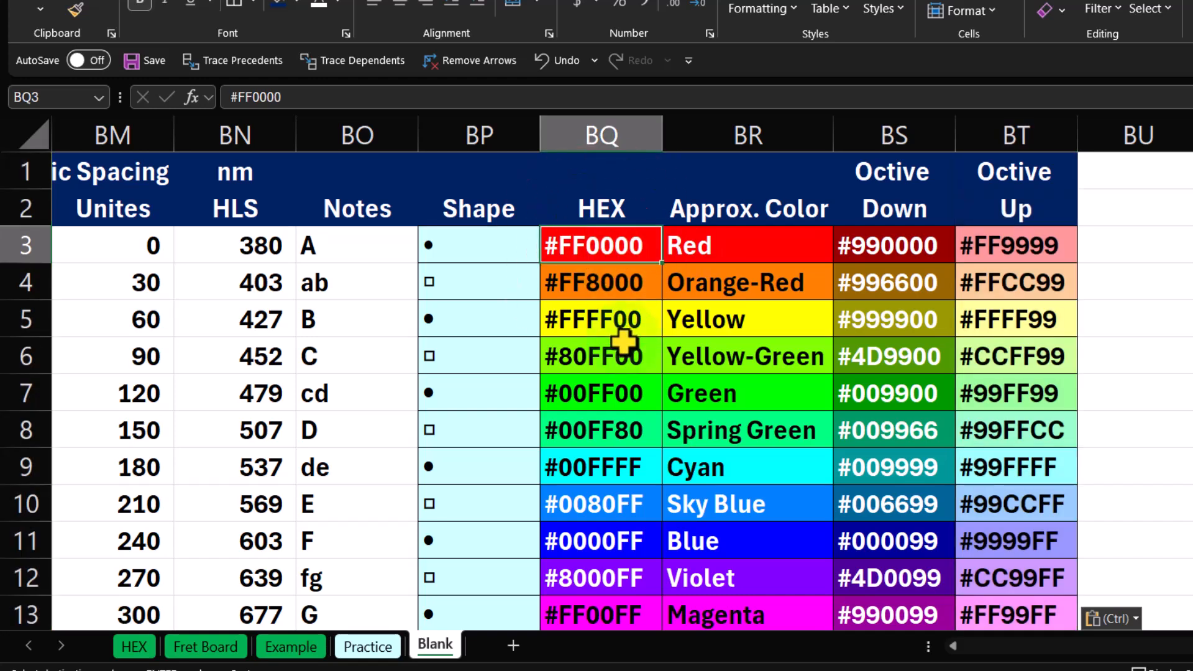
click(273, 250)
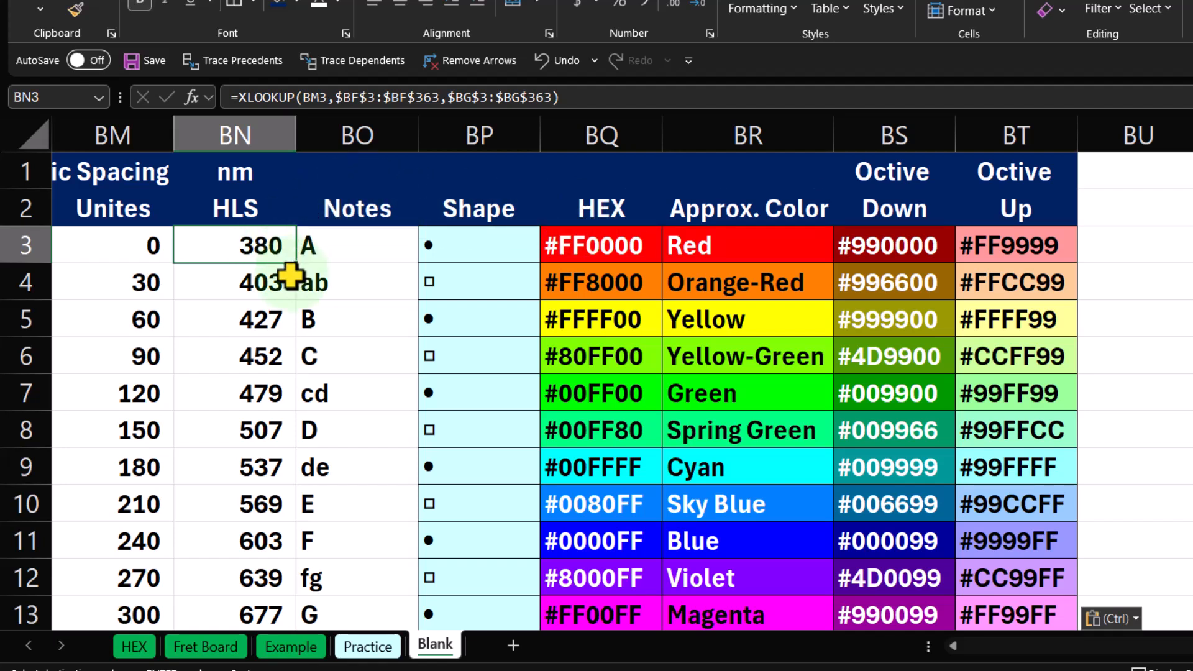
click(281, 211)
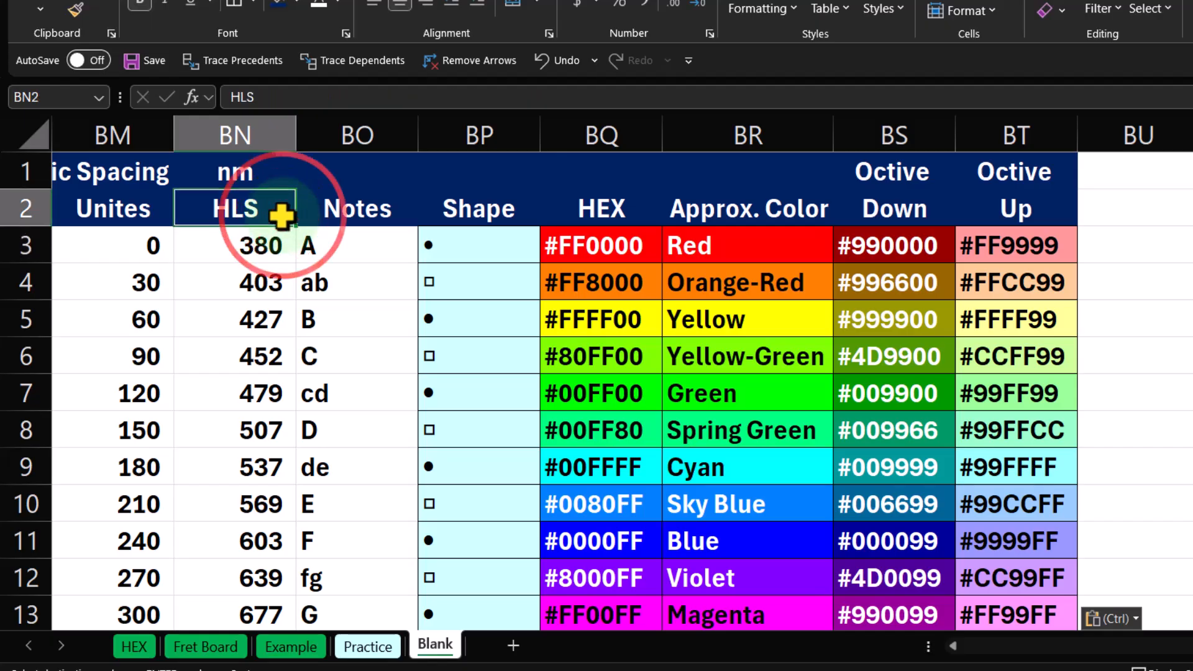
Step: Compare the red base color in row 3 with its Octive Down and Octive Up shades, and check the Notes column
click(588, 248)
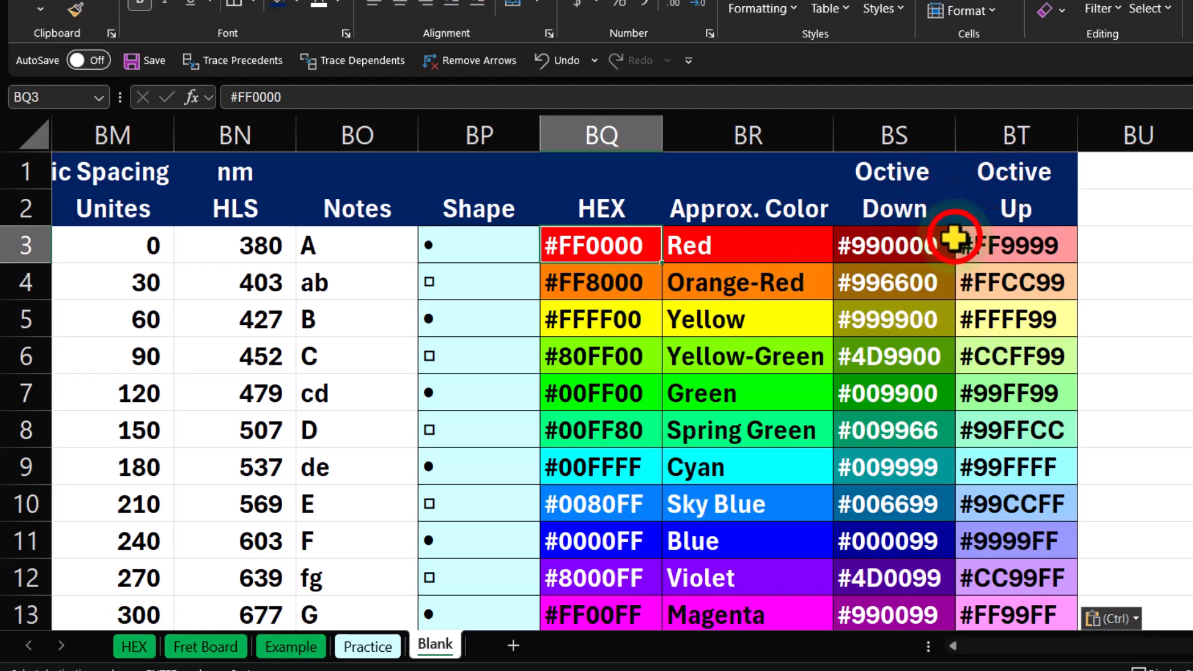
drag(953, 236, 978, 254)
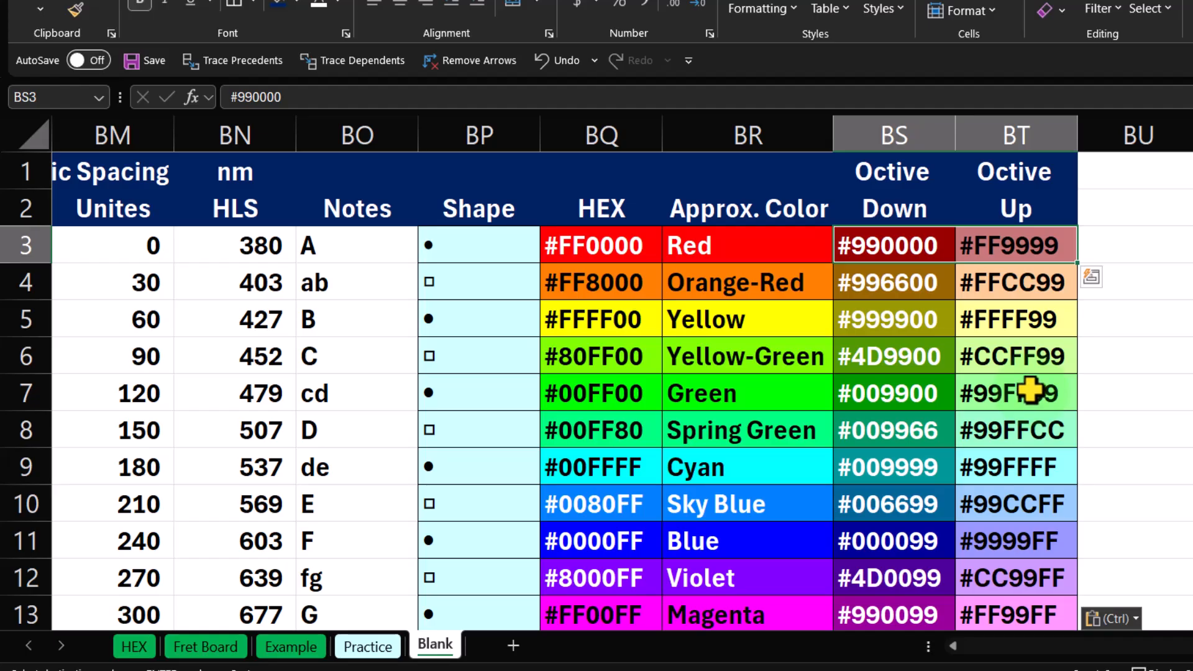
click(392, 240)
click(576, 257)
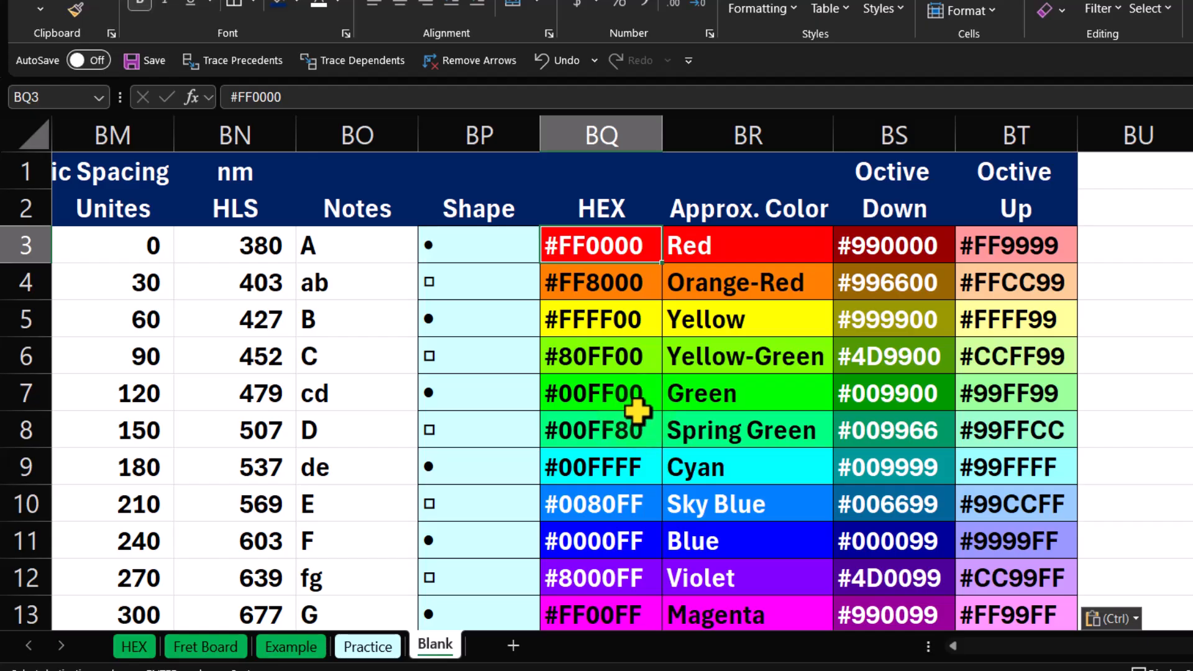
click(1034, 247)
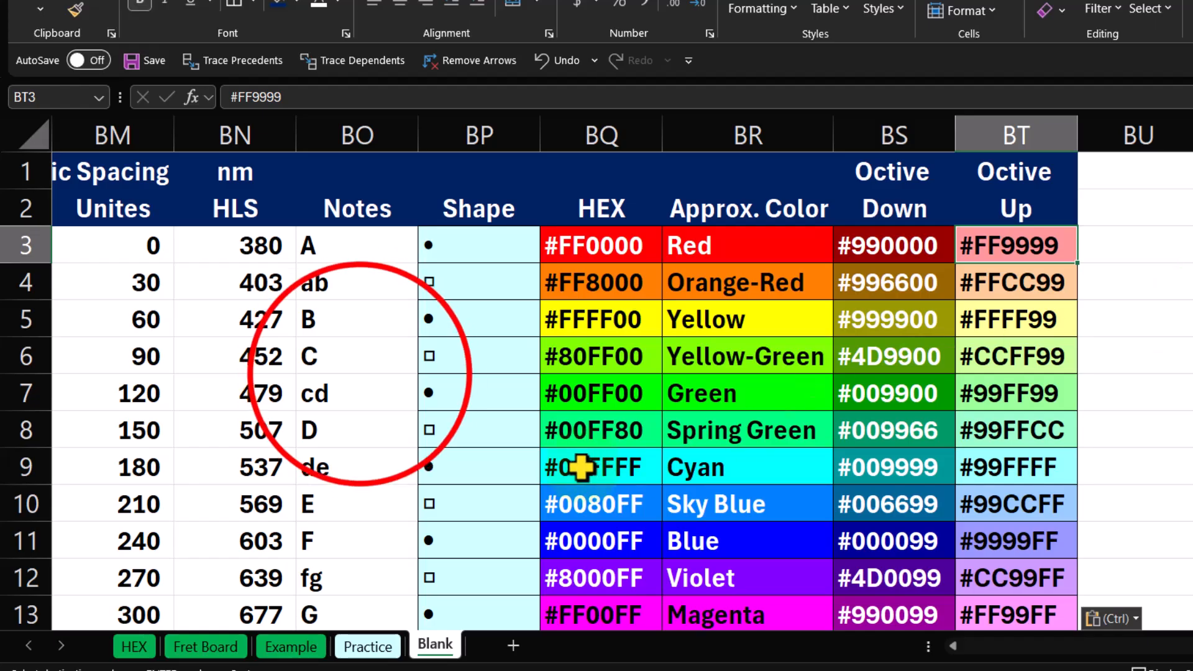
click(359, 376)
click(353, 362)
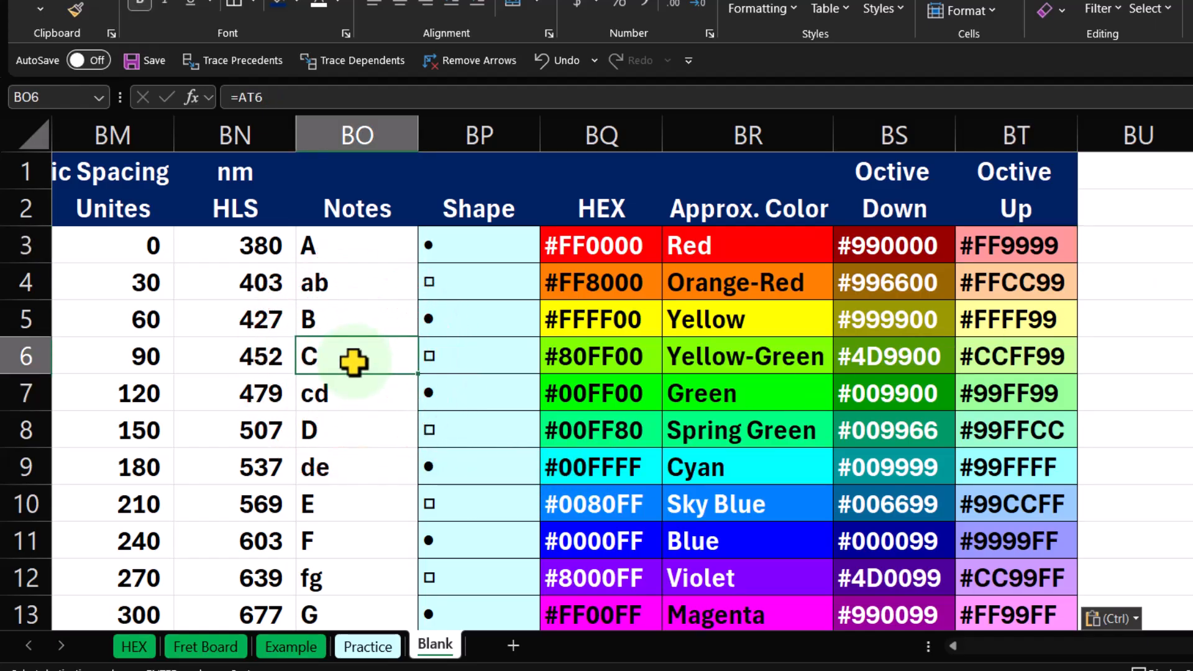
click(1172, 315)
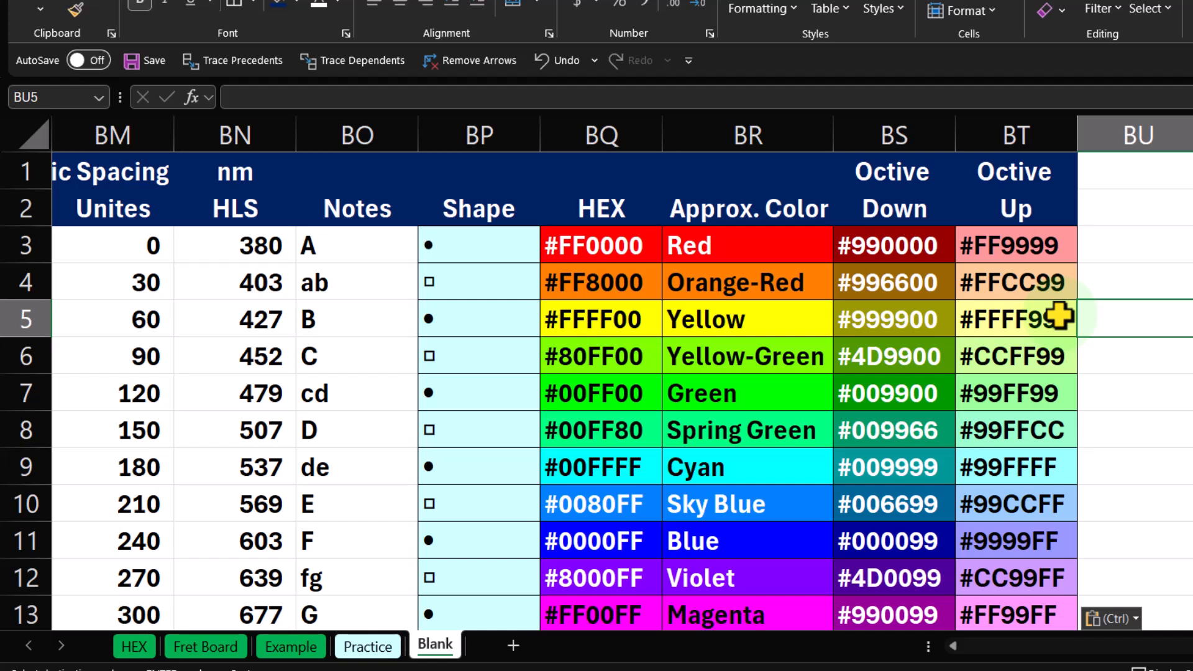
click(719, 246)
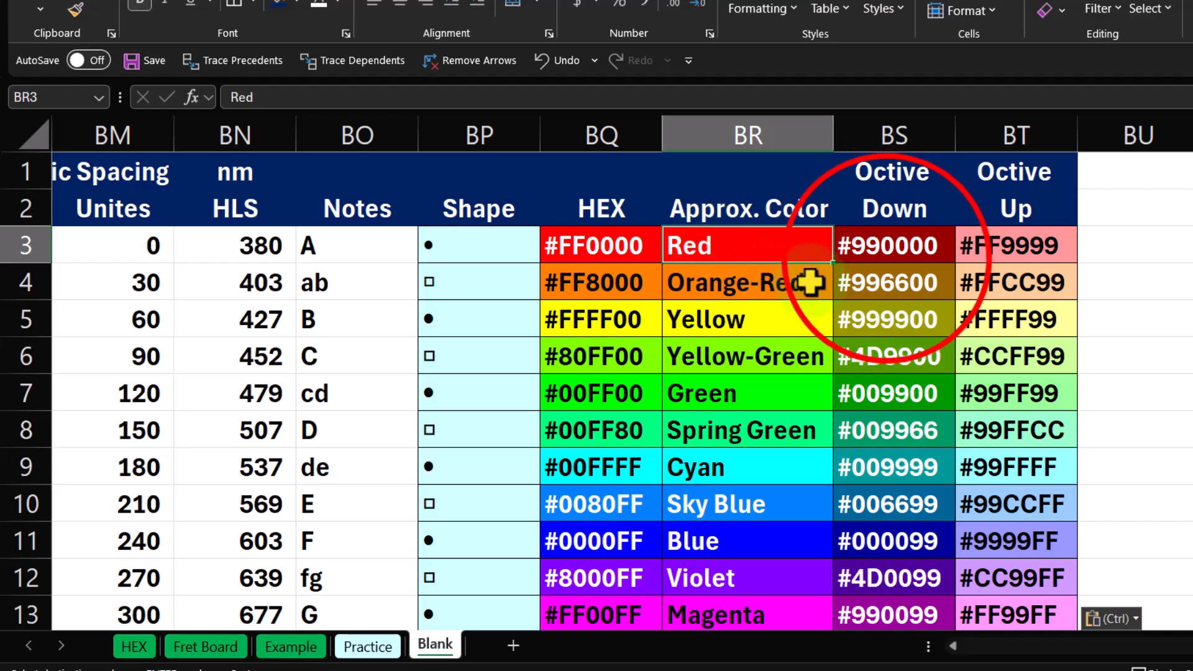
click(890, 236)
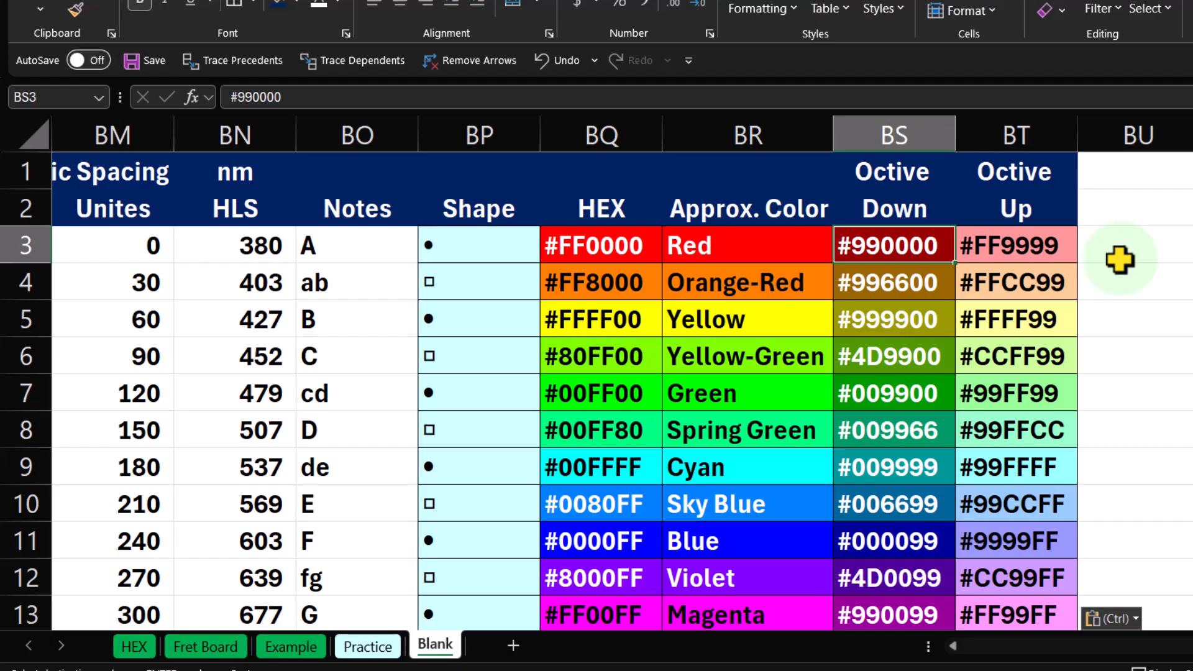
Step: Examine the circle and square symbols in the Shape column, from BP3 down to BP5
click(483, 252)
drag(483, 252, 485, 320)
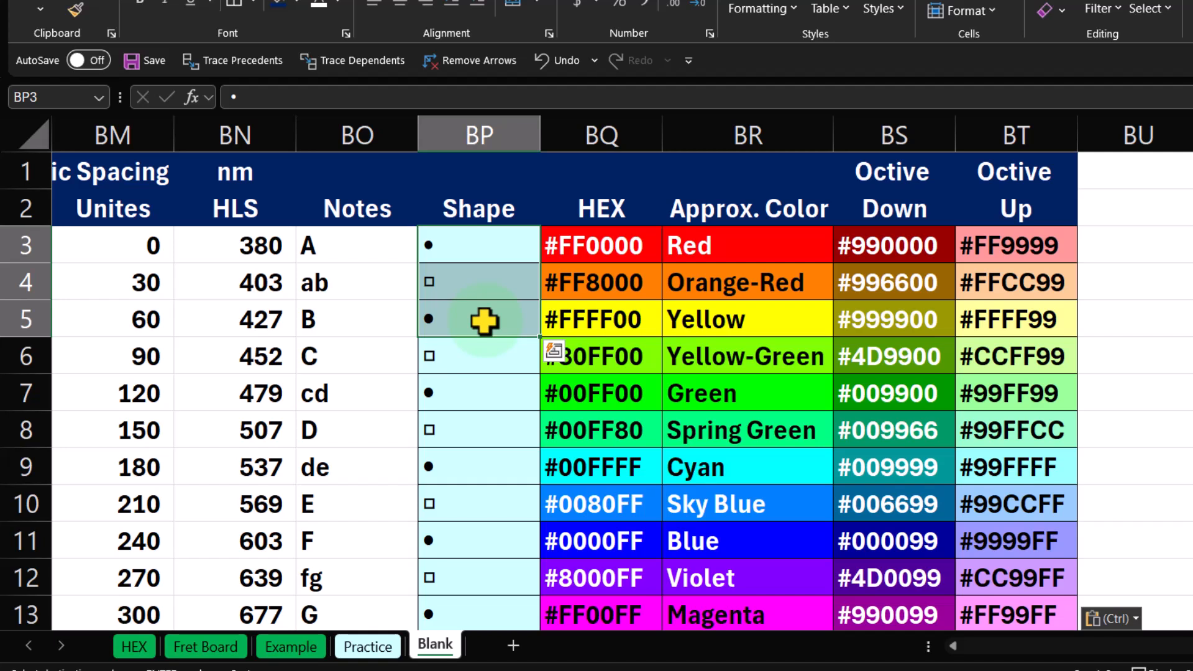
drag(473, 256, 476, 271)
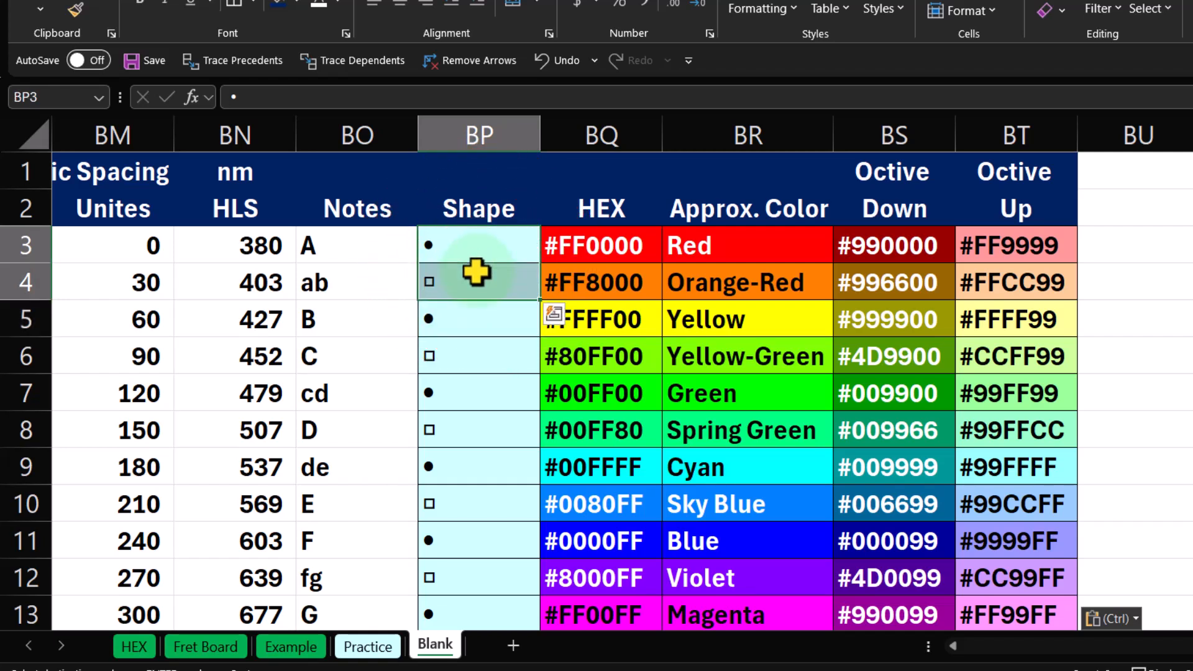
click(475, 258)
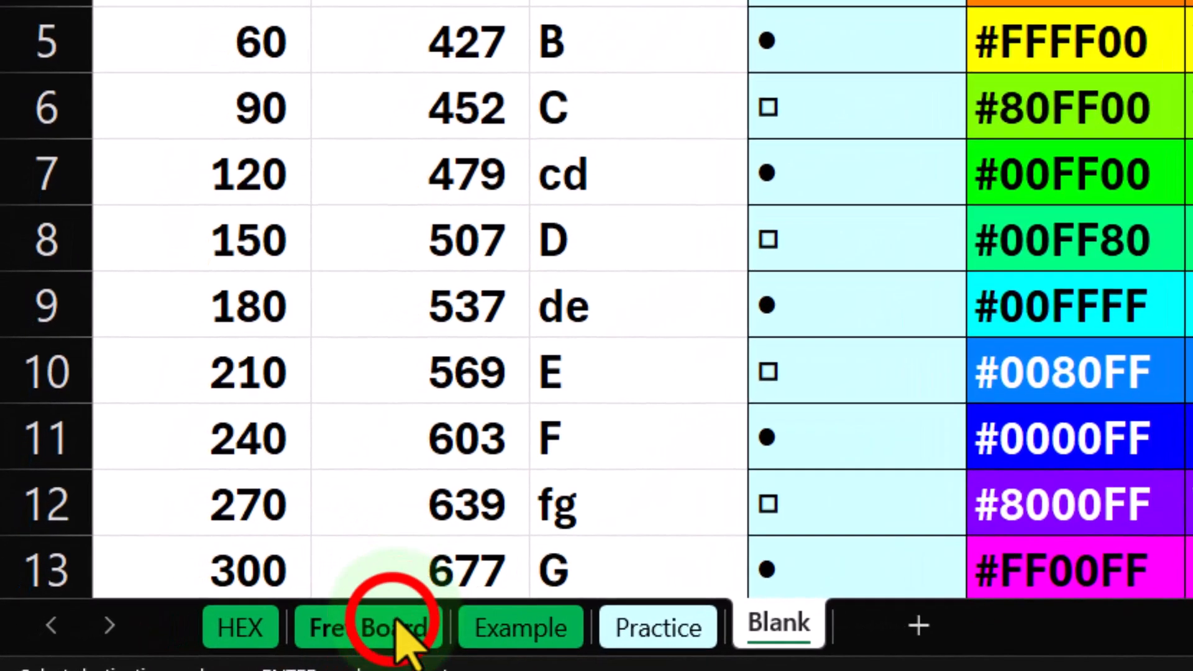
Step: On the Fret Board sheet, check the note cells around frets 5 to 8 and slightly widen column RE
click(218, 646)
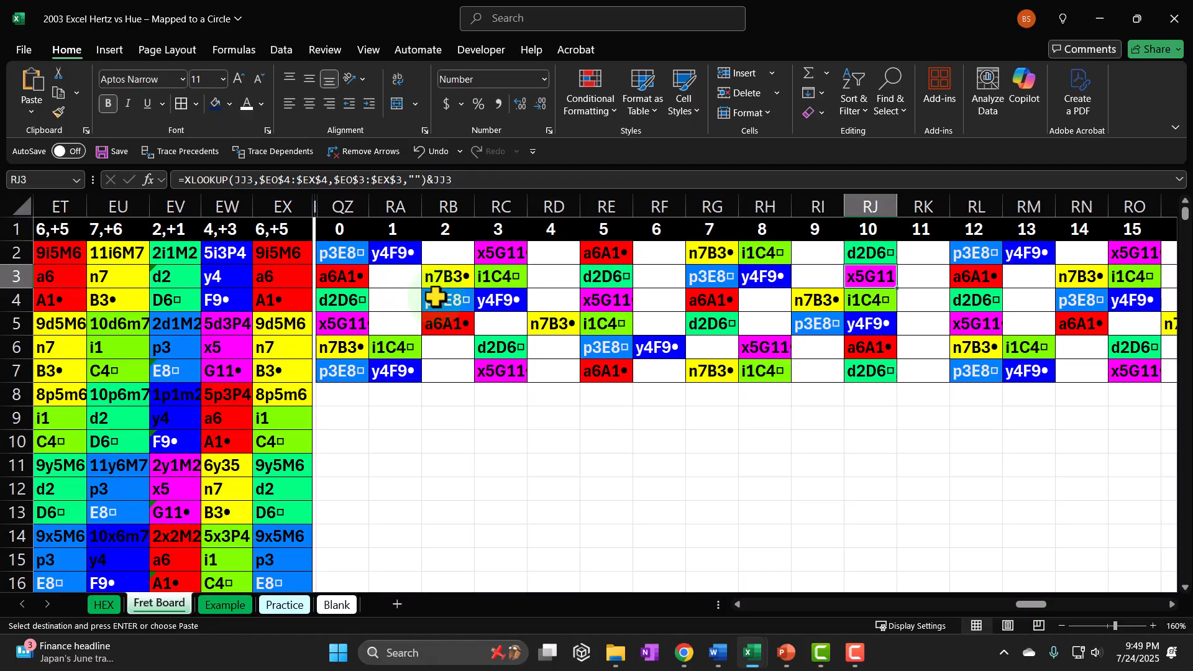
click(761, 253)
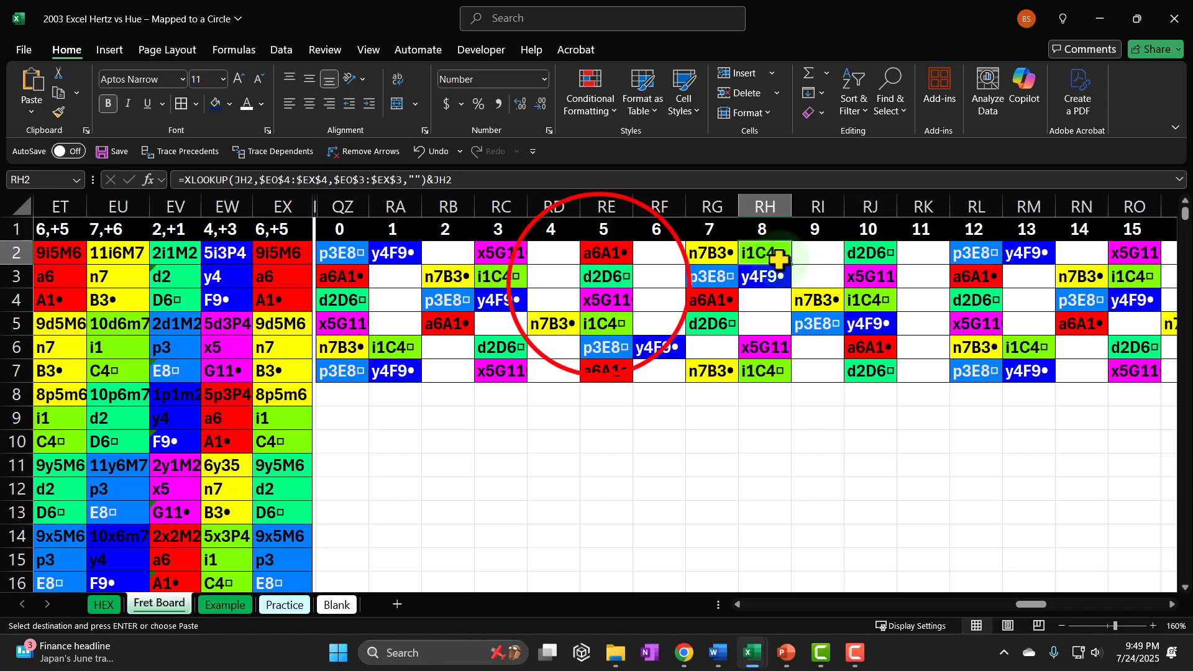
click(601, 278)
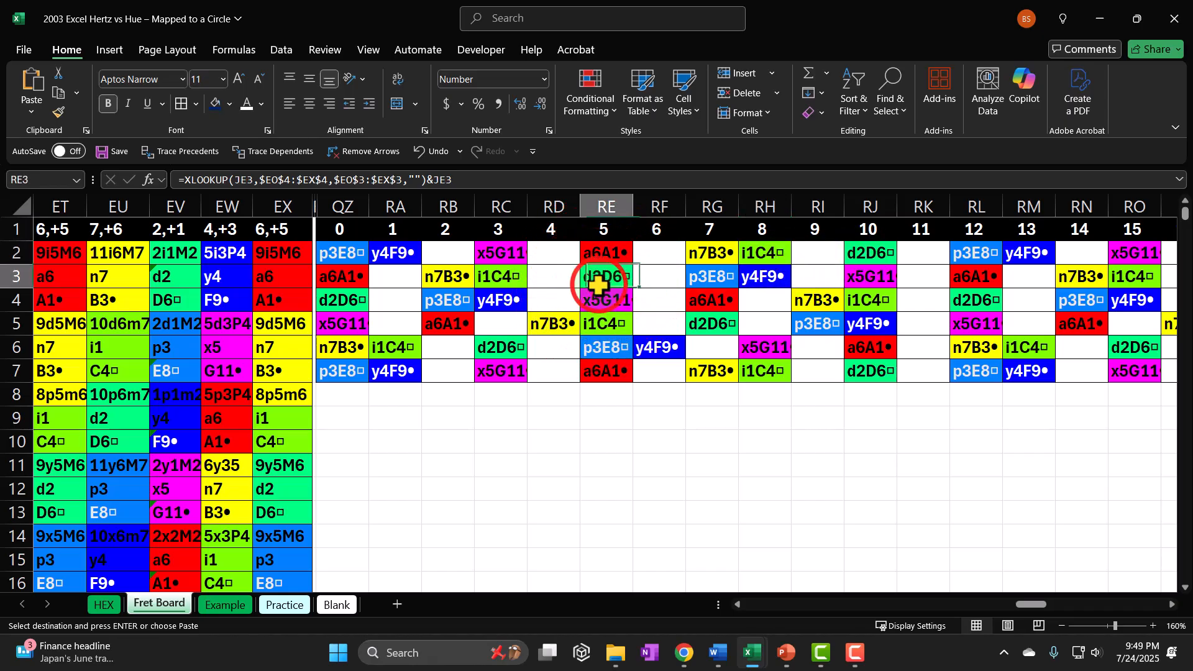
click(707, 276)
click(763, 277)
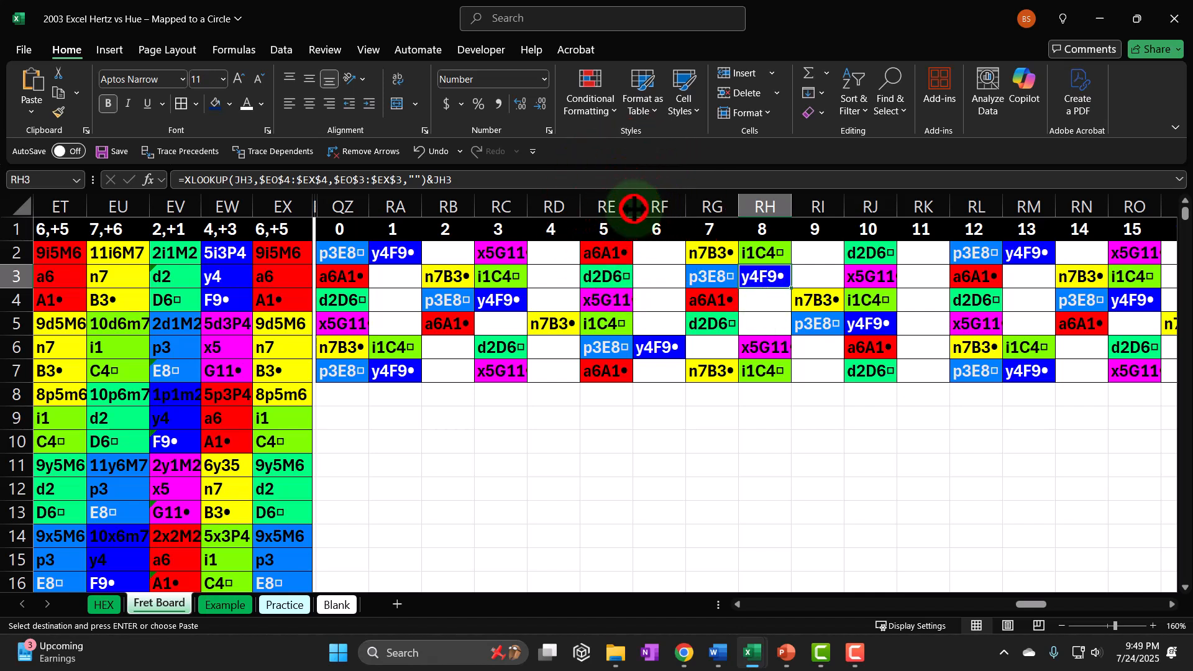
drag(633, 207, 640, 207)
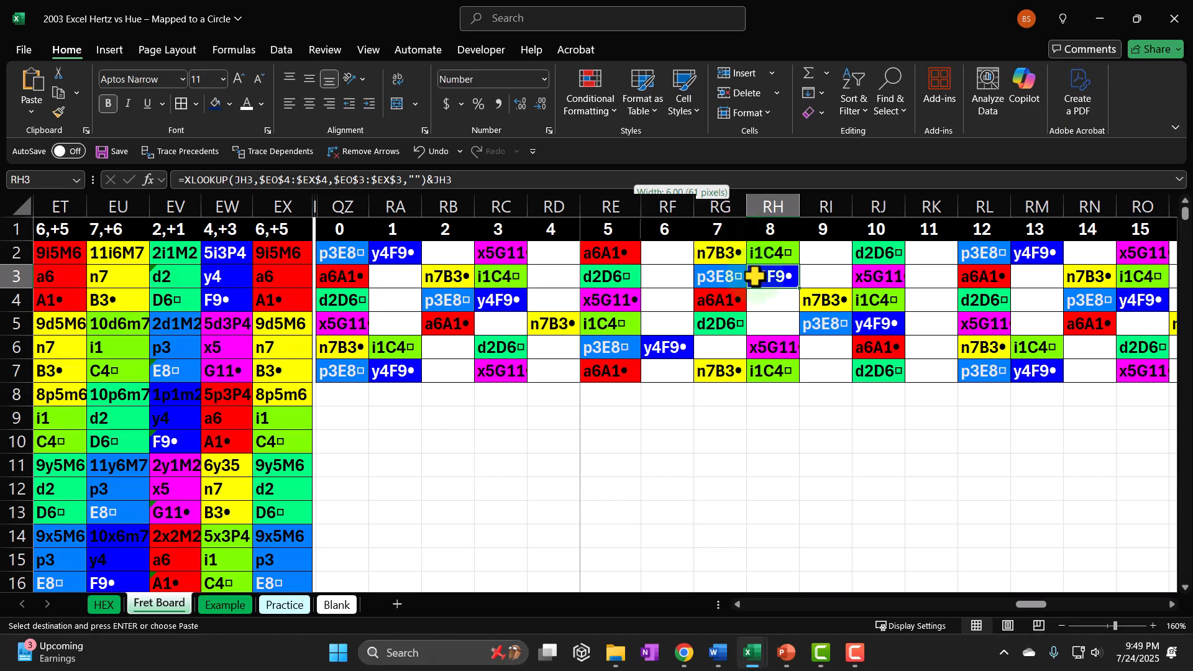
Step: Examine the color, note and shape pattern of the fretboard cells between frets 4 and 8 in rows 2 to 7
click(714, 302)
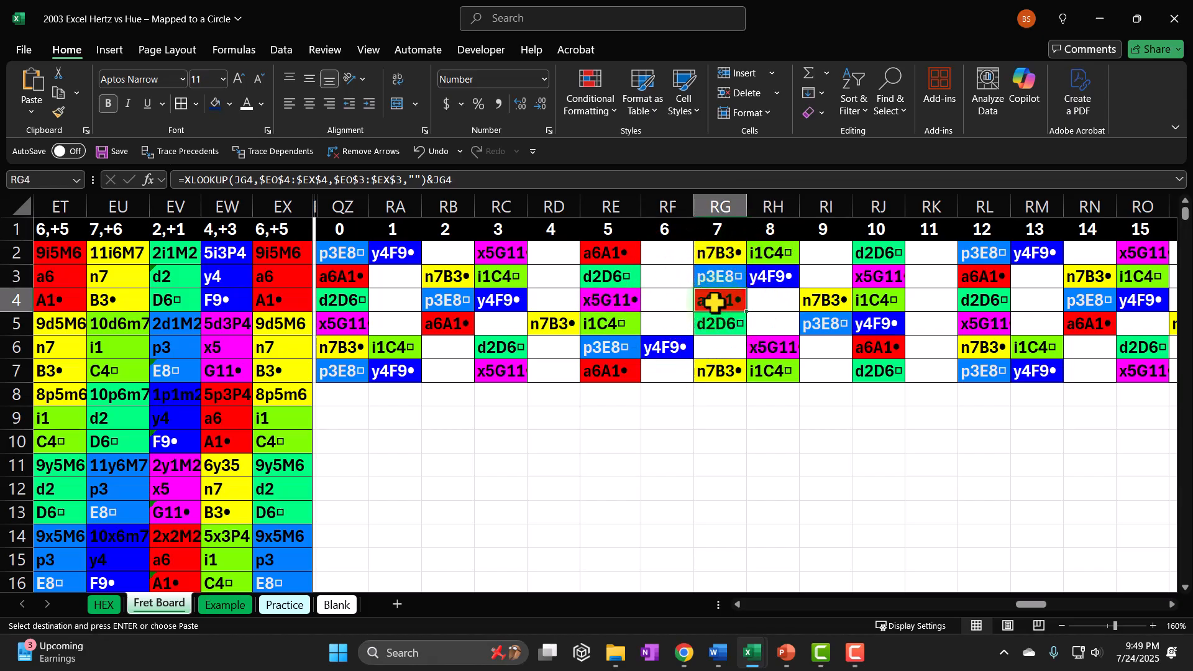
click(559, 316)
key(ctrl+v)
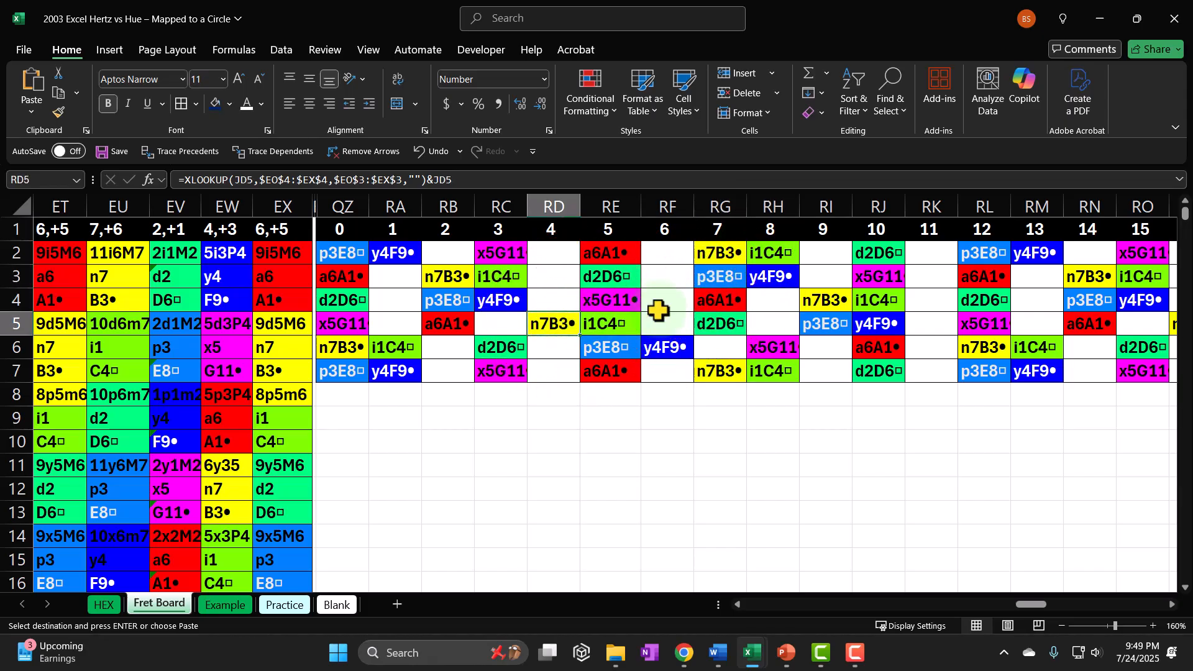
click(759, 249)
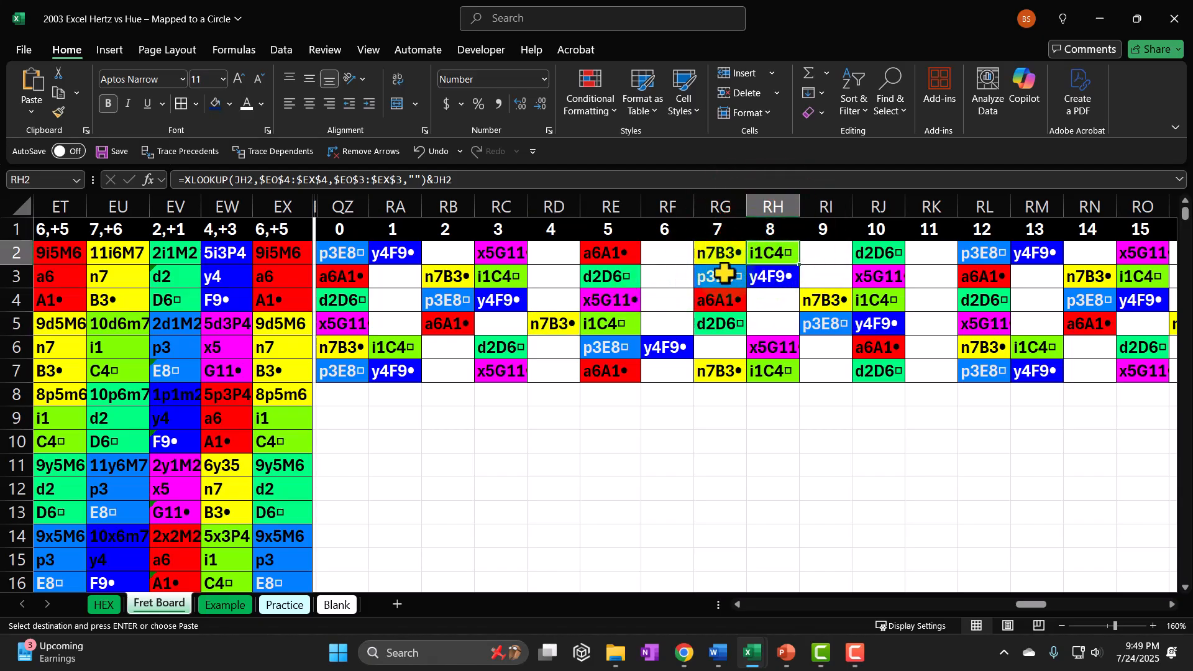
click(763, 275)
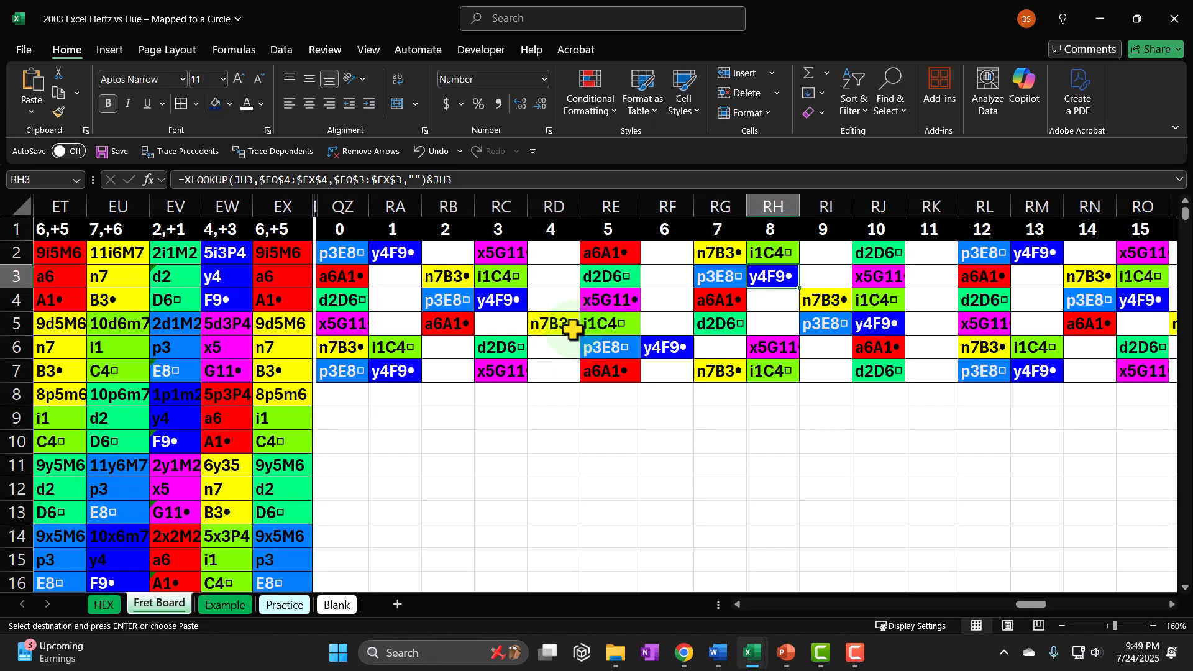
click(567, 255)
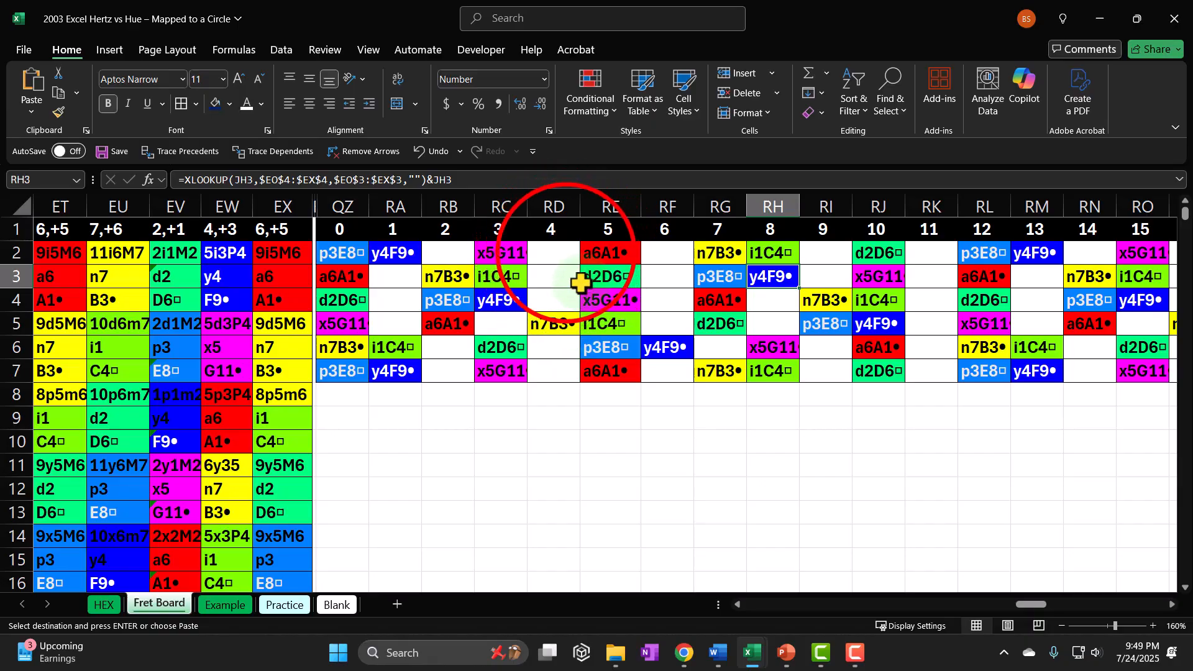
drag(567, 255, 775, 380)
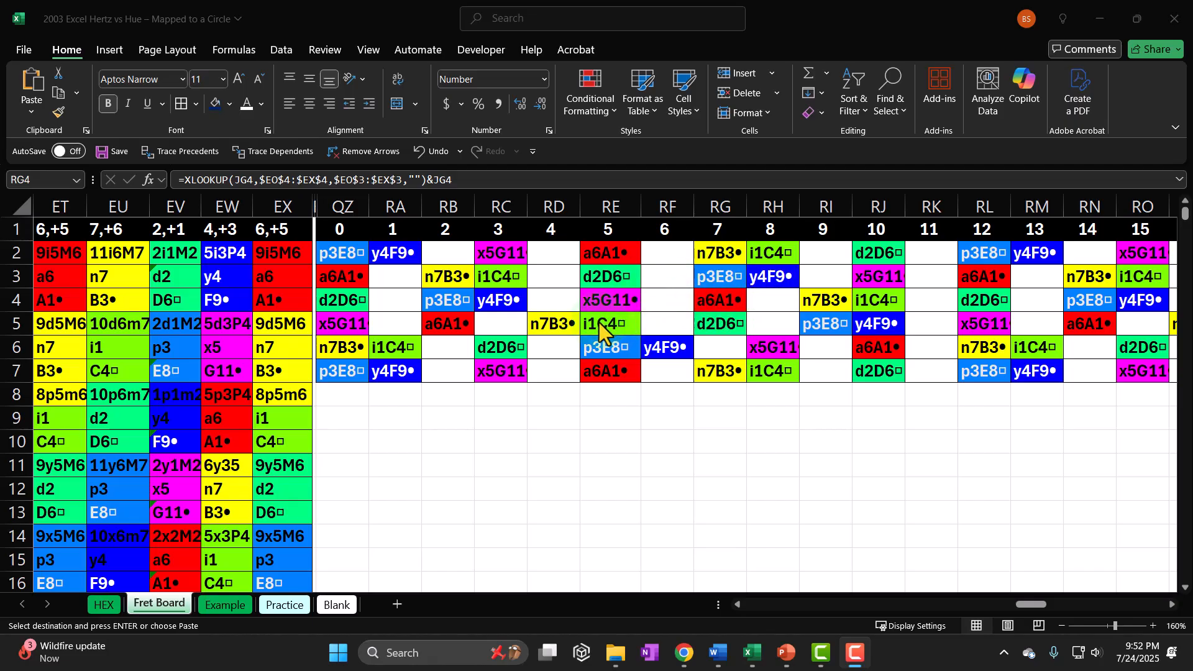
click(584, 264)
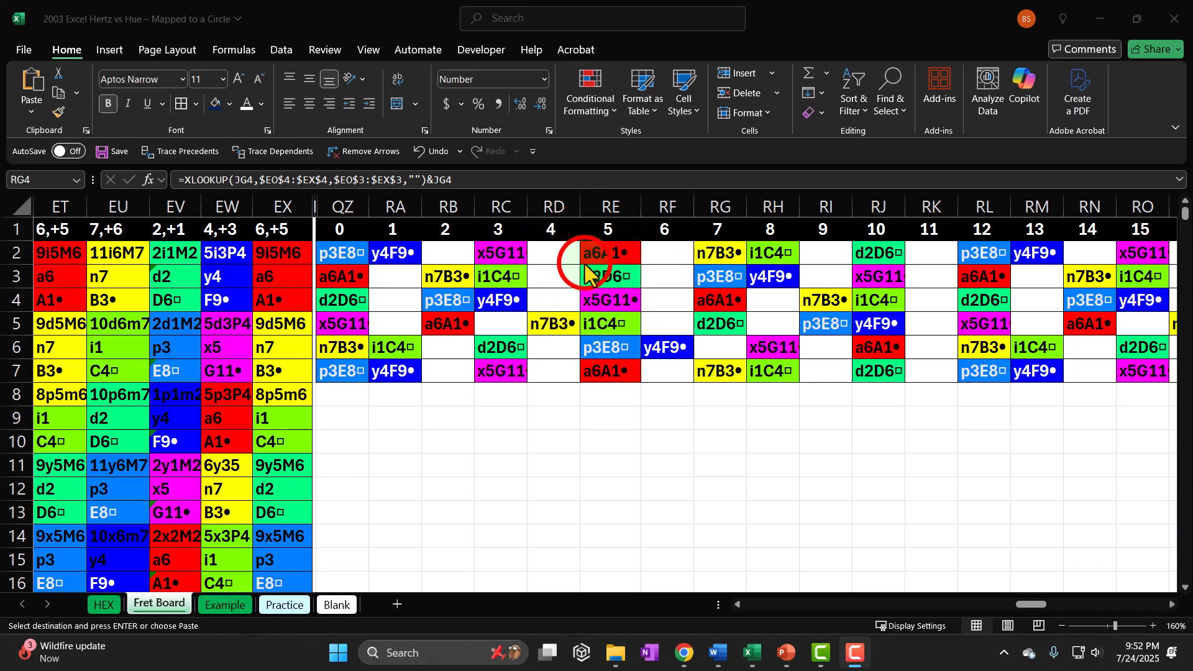
Step: Check the note table starting at EO2 against the fretboard grid, and return to the Blank sheet
drag(1034, 604, 1027, 602)
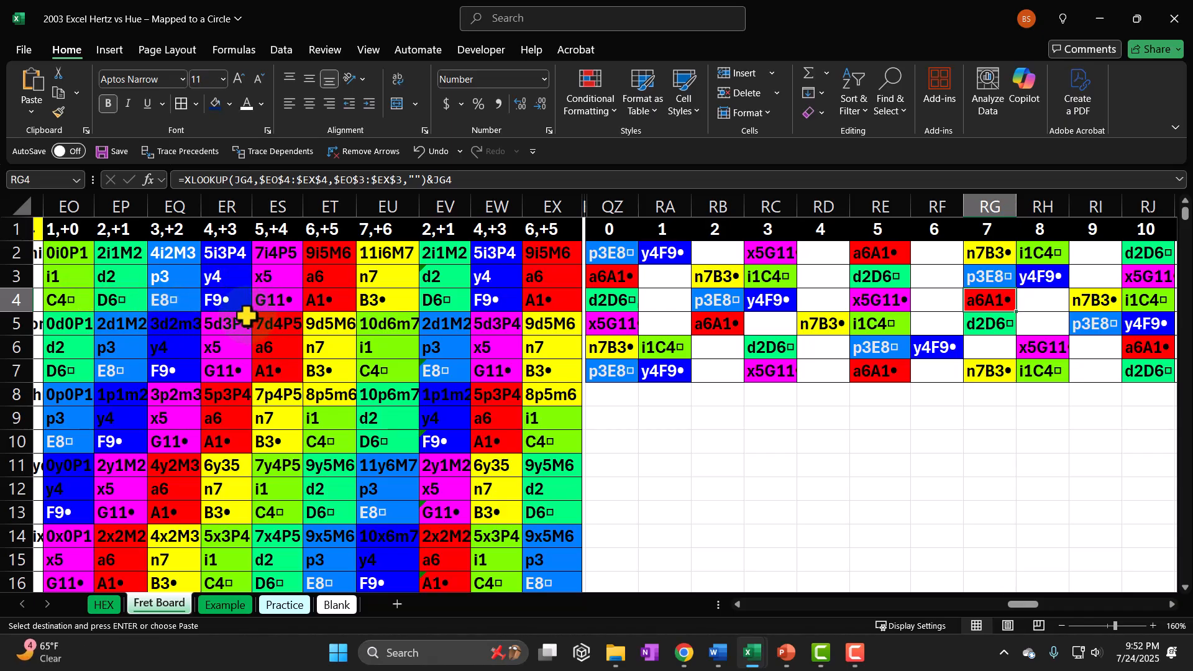
click(83, 252)
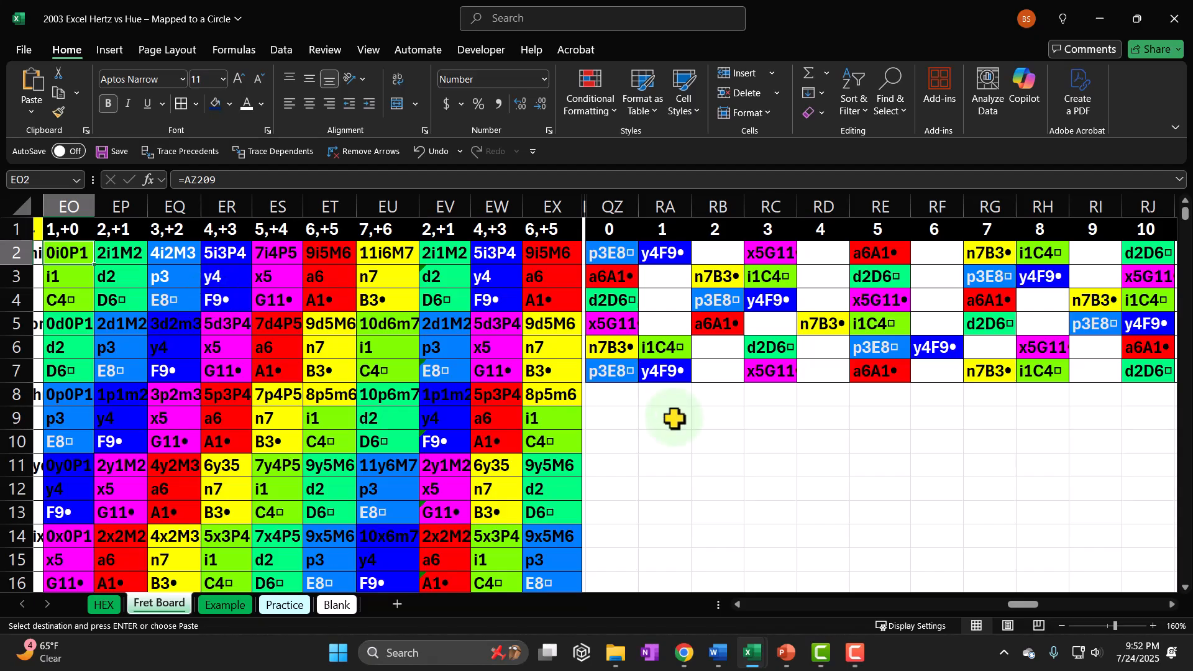
drag(1019, 596, 1031, 607)
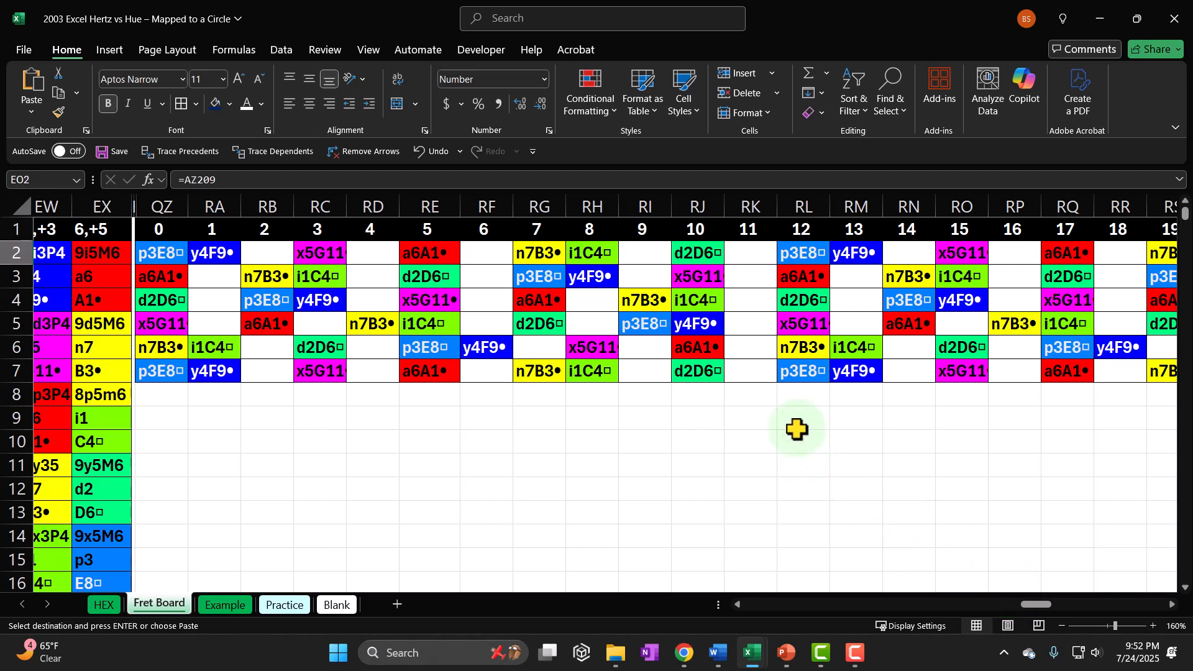
click(660, 394)
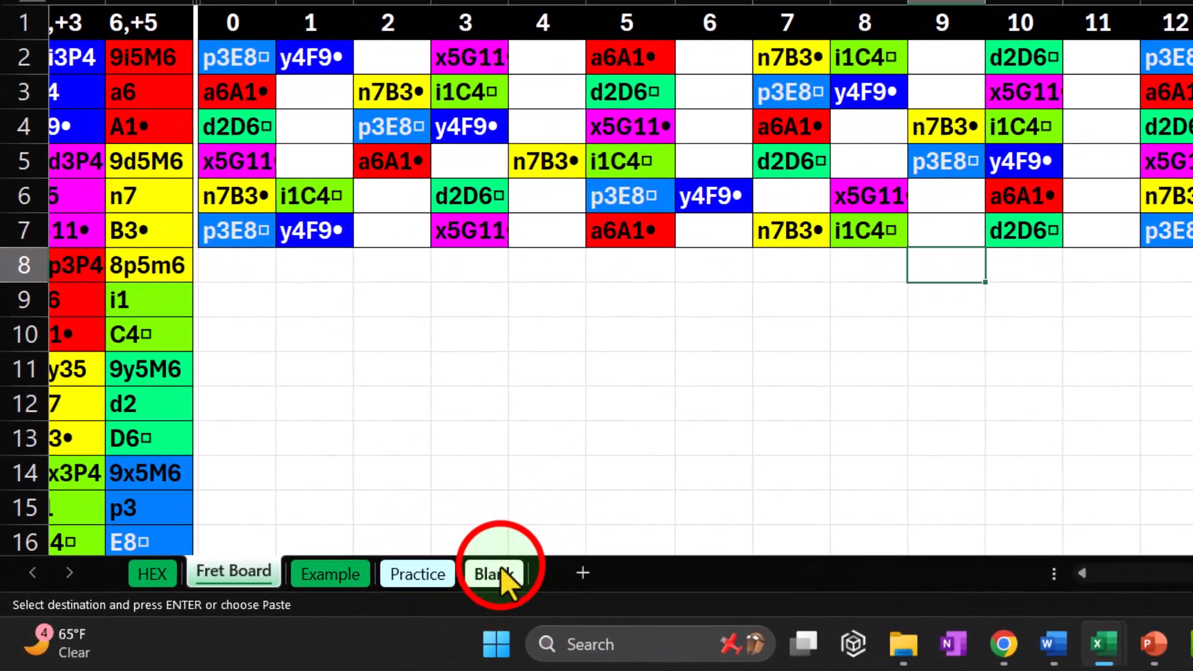
click(407, 590)
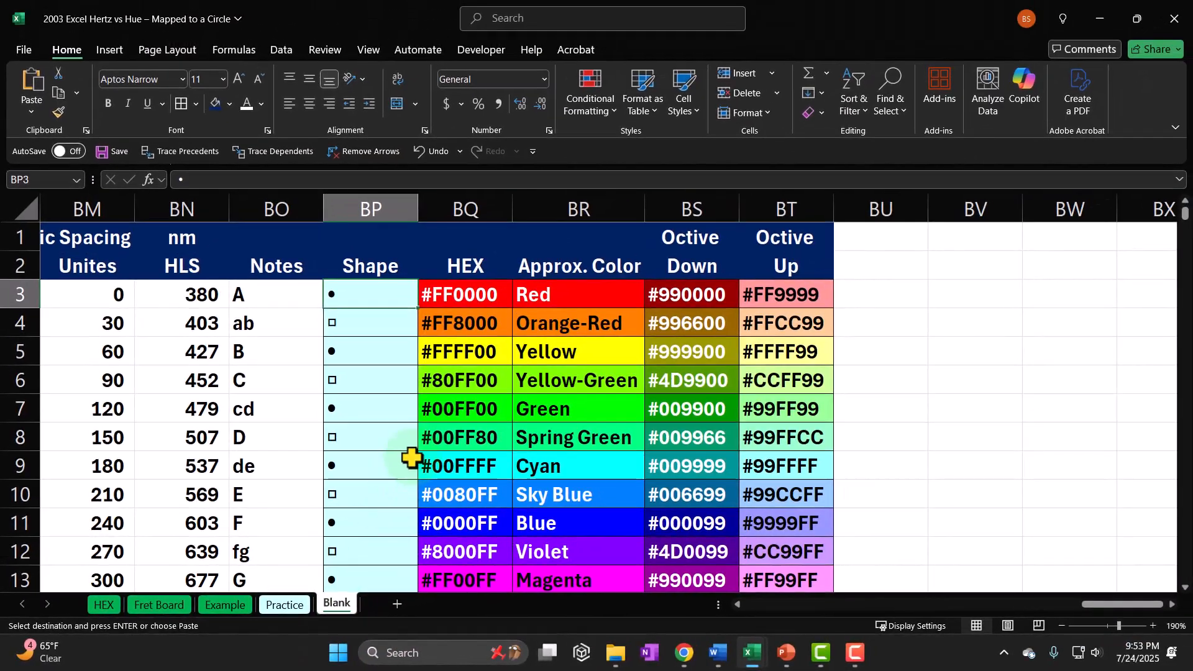